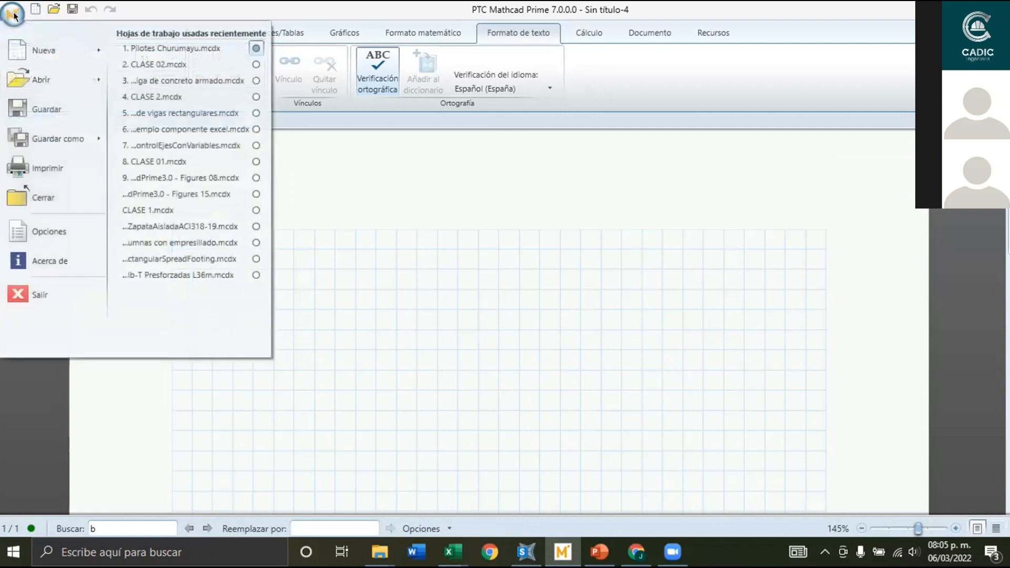
Set Plantilla CADIC.mctx from the 02 Planillas de clase folder as the alternative template for creating new worksheets.
click(49, 229)
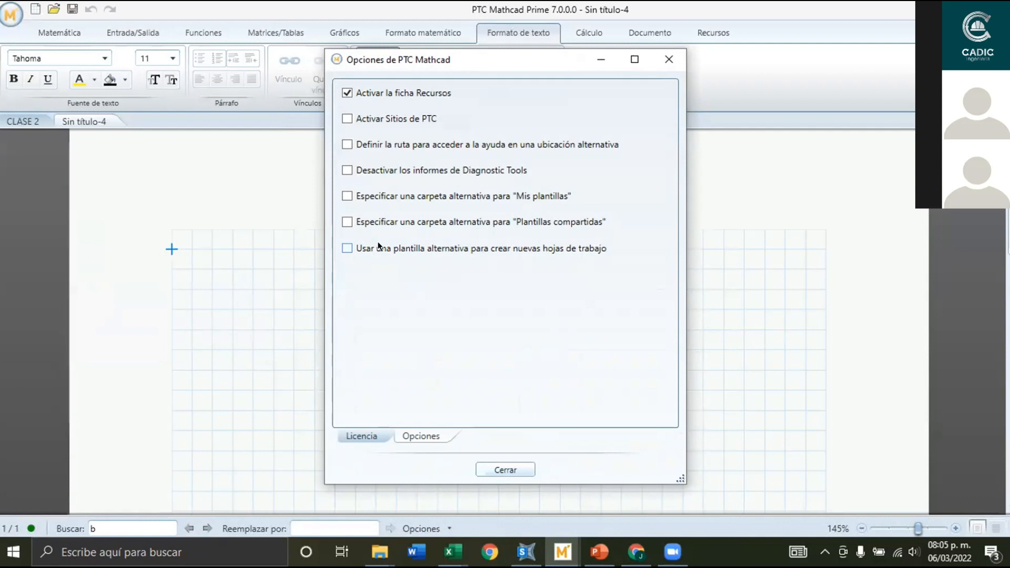
click(378, 243)
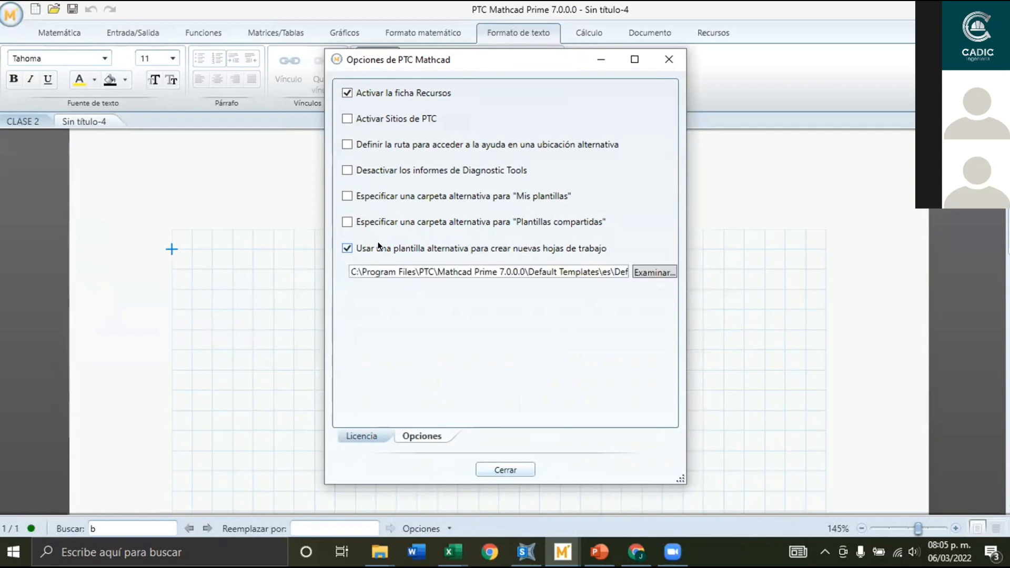
click(658, 272)
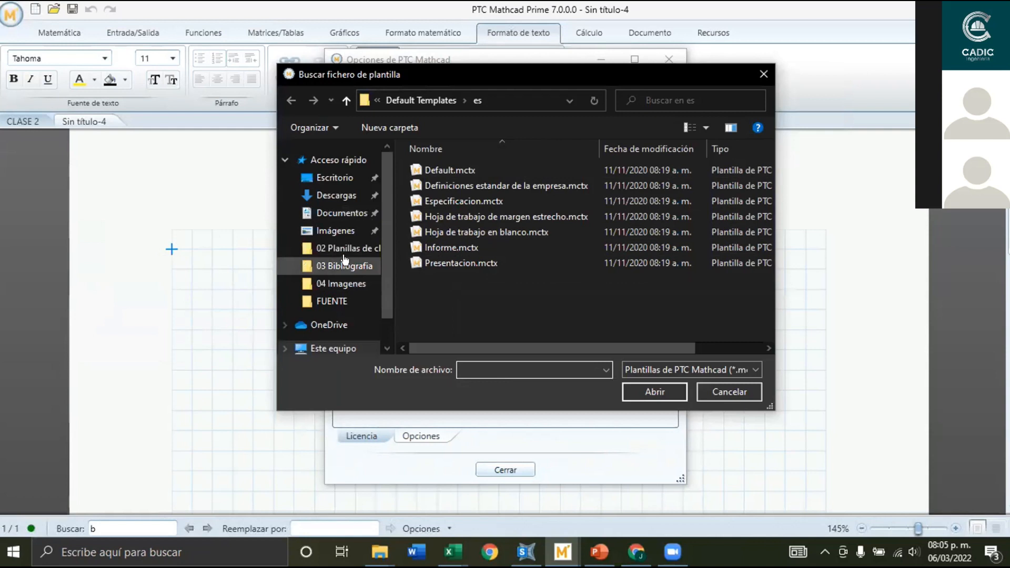
scroll(344, 248, down, 4)
scroll(356, 273, up, 2)
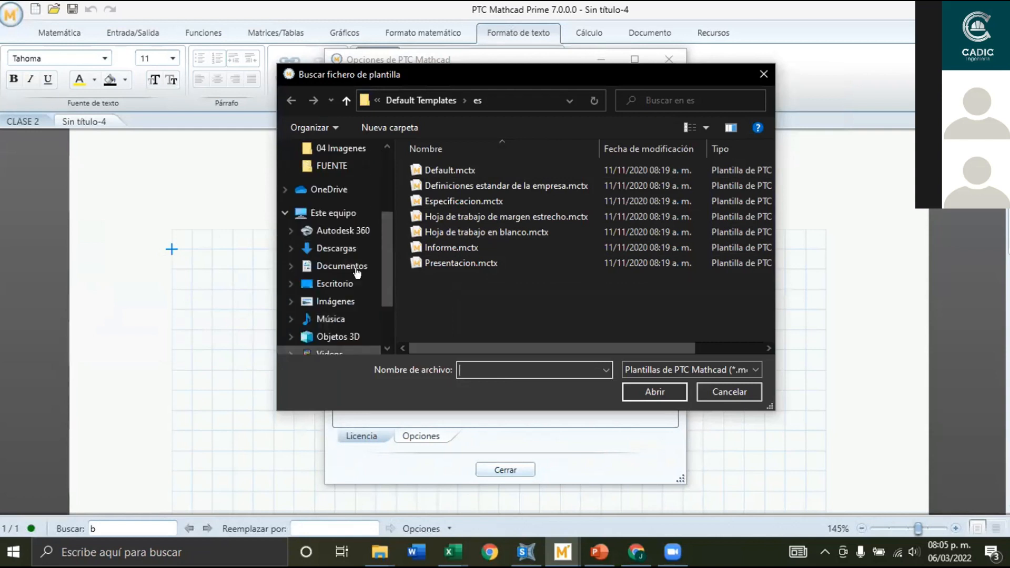
scroll(347, 211, up, 1)
click(345, 166)
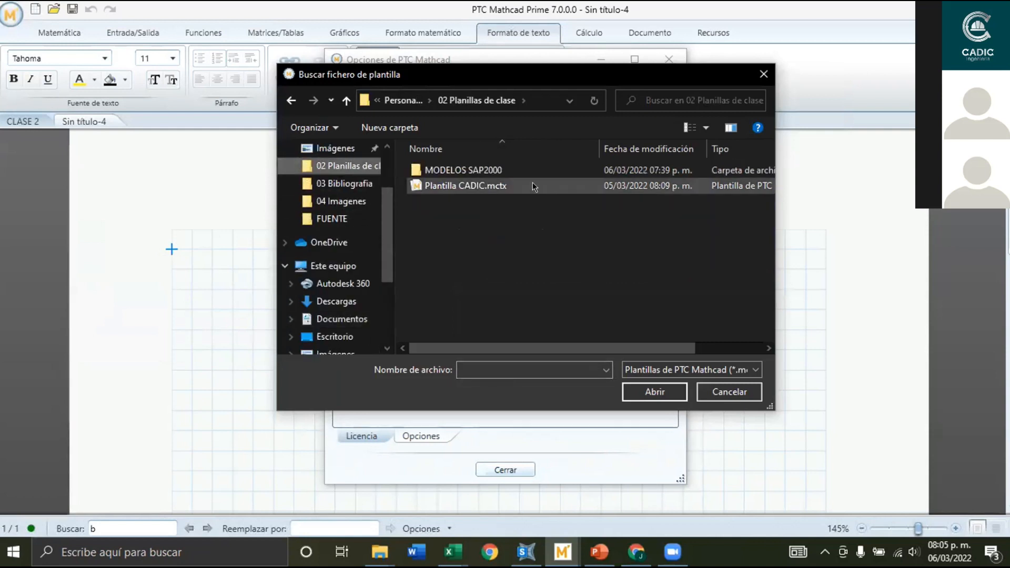
click(499, 187)
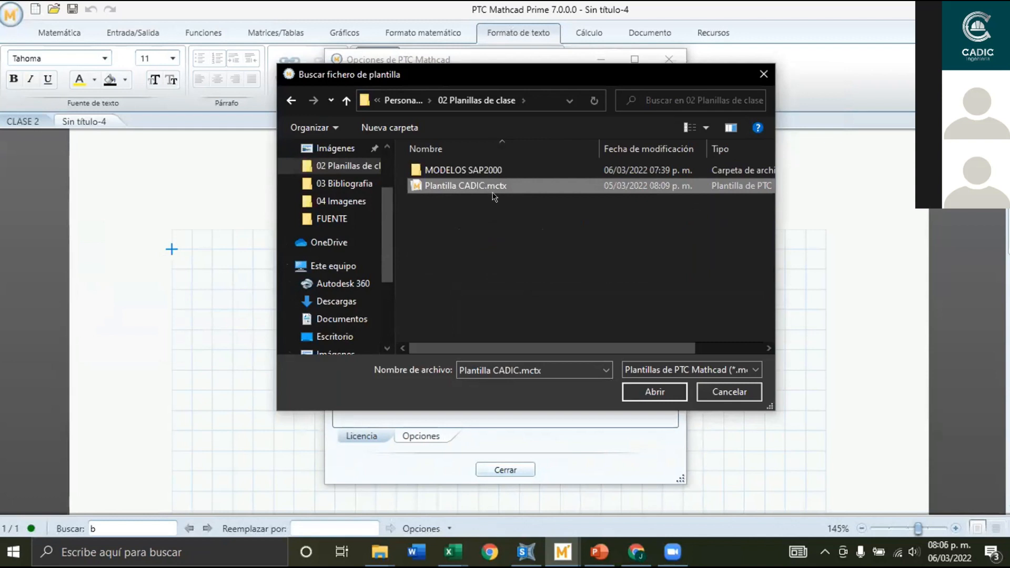
click(652, 392)
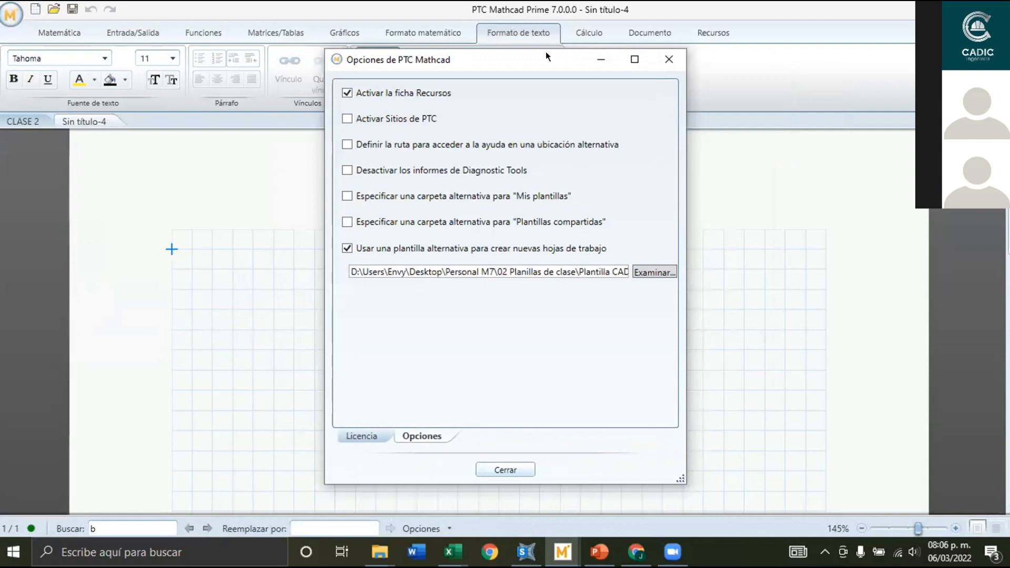
drag(545, 51, 517, 34)
click(225, 416)
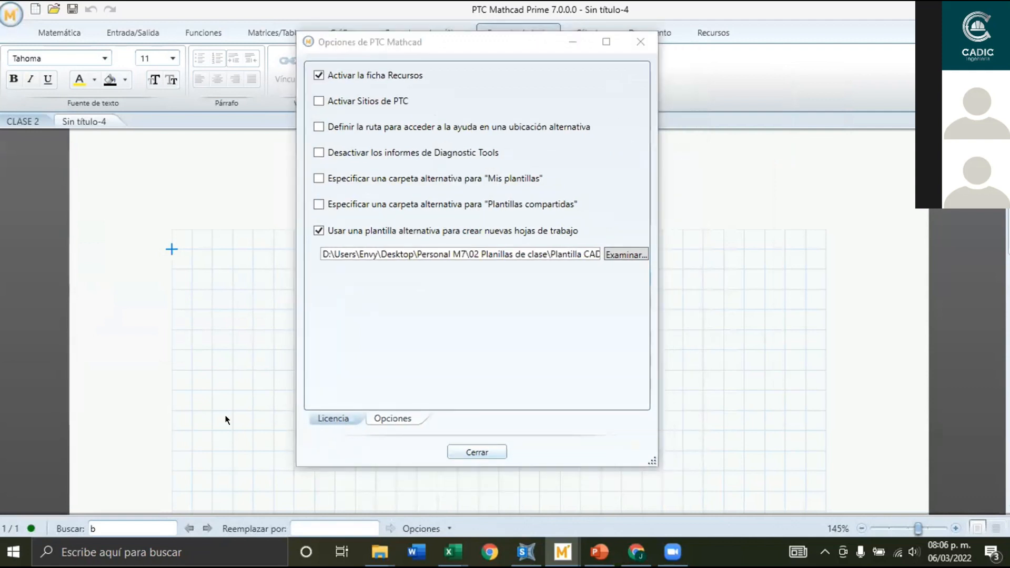
click(475, 452)
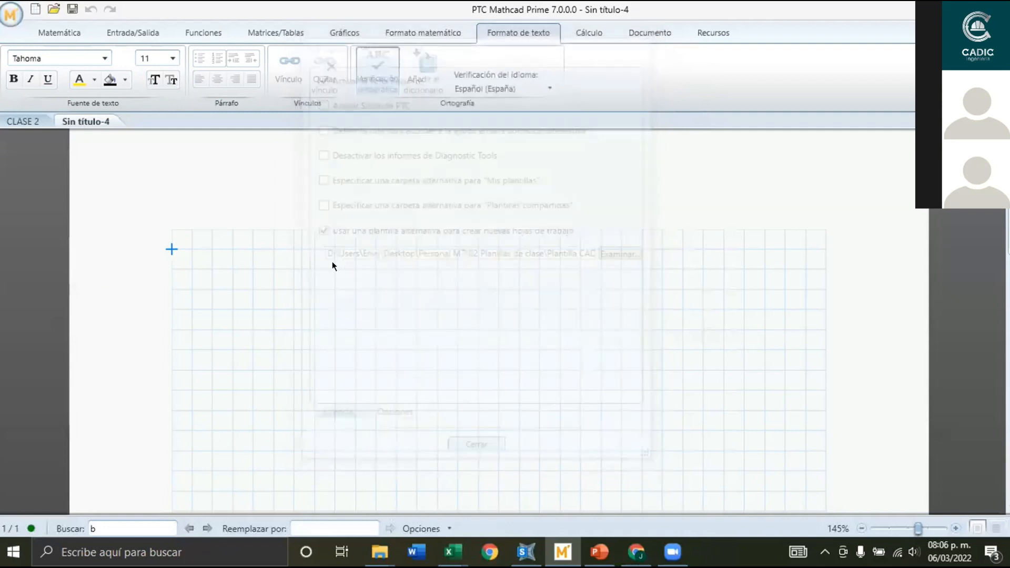
Create a new worksheet from the default template and open its header for editing.
click(35, 9)
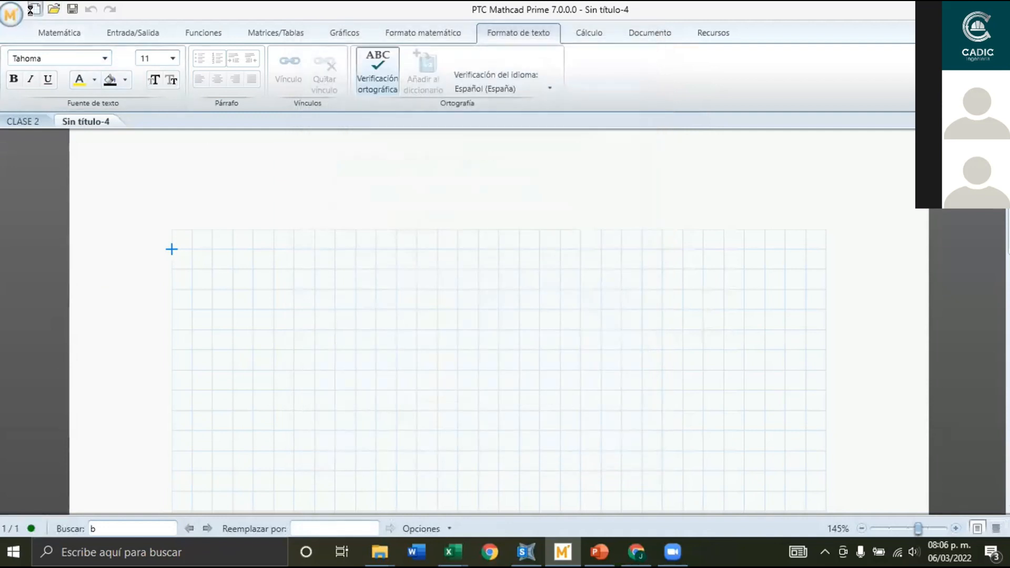
click(570, 300)
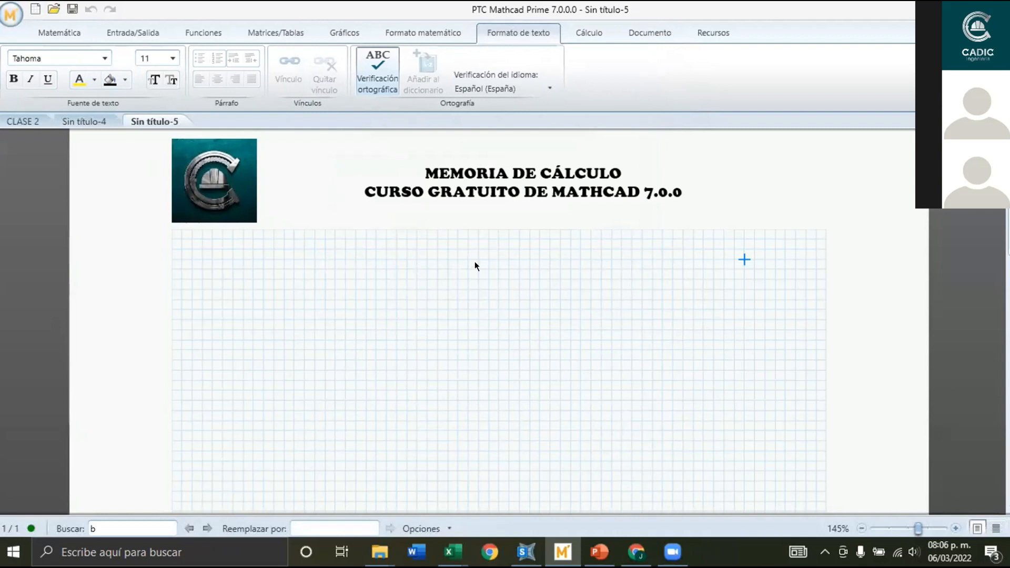
double_click(310, 172)
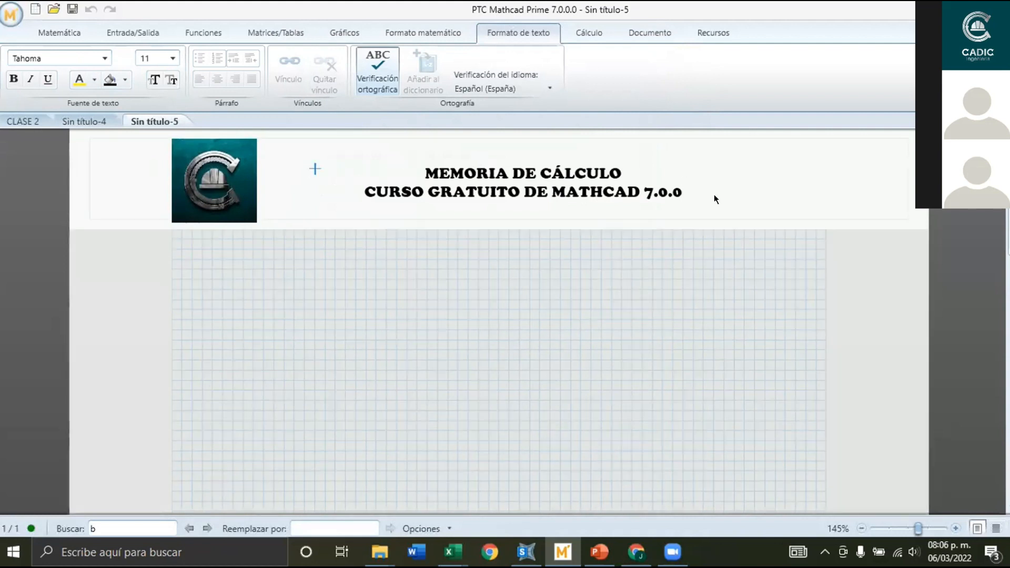
Move the header's MEMORIA DE CÁLCULO title text block to the far right end of the header.
drag(750, 215, 845, 151)
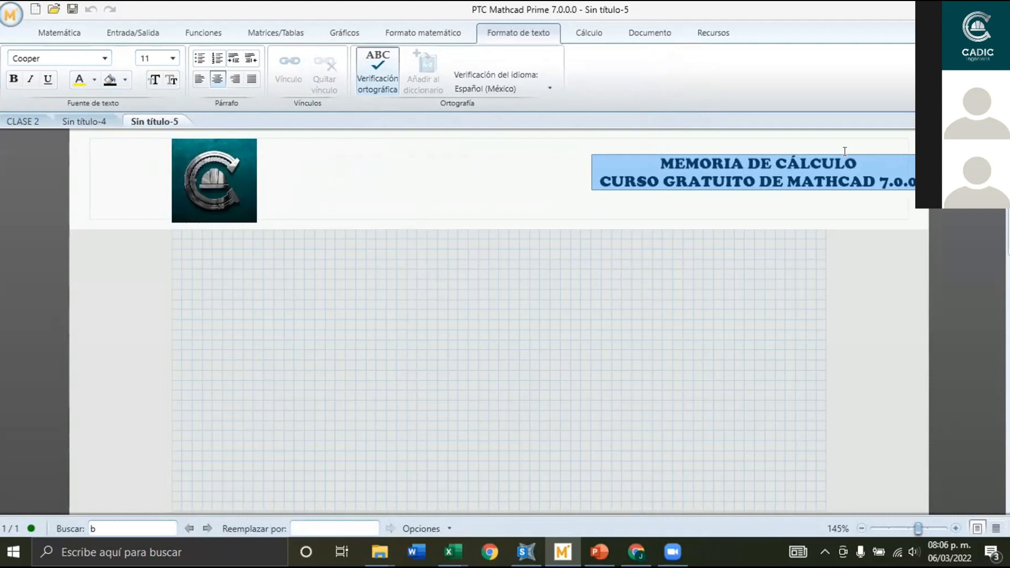
drag(780, 144, 807, 158)
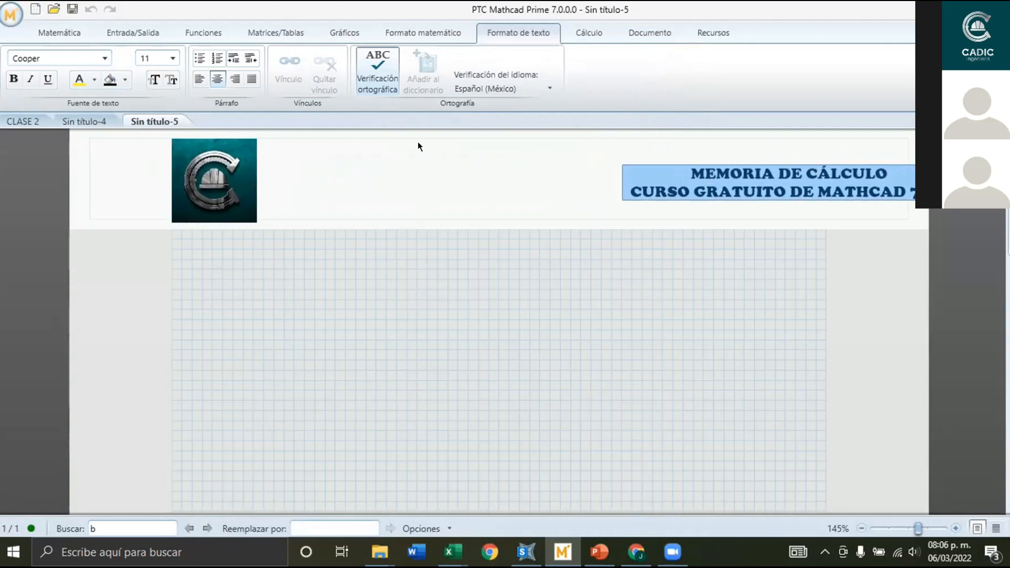
click(417, 140)
click(312, 160)
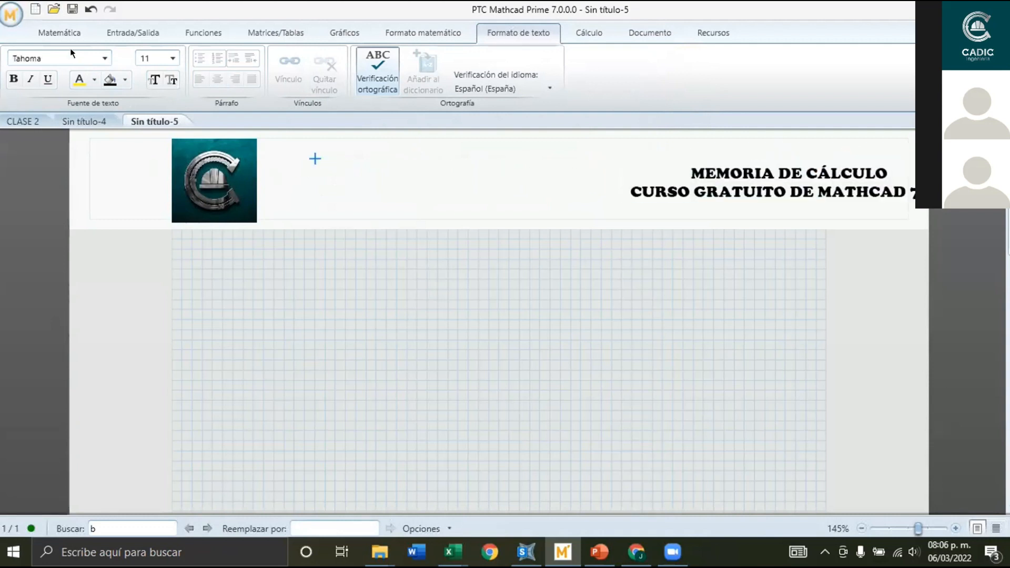
Insert the image pngwing.com (4).png from the Escritorio folder into the header's empty area.
click(346, 170)
right_click(344, 172)
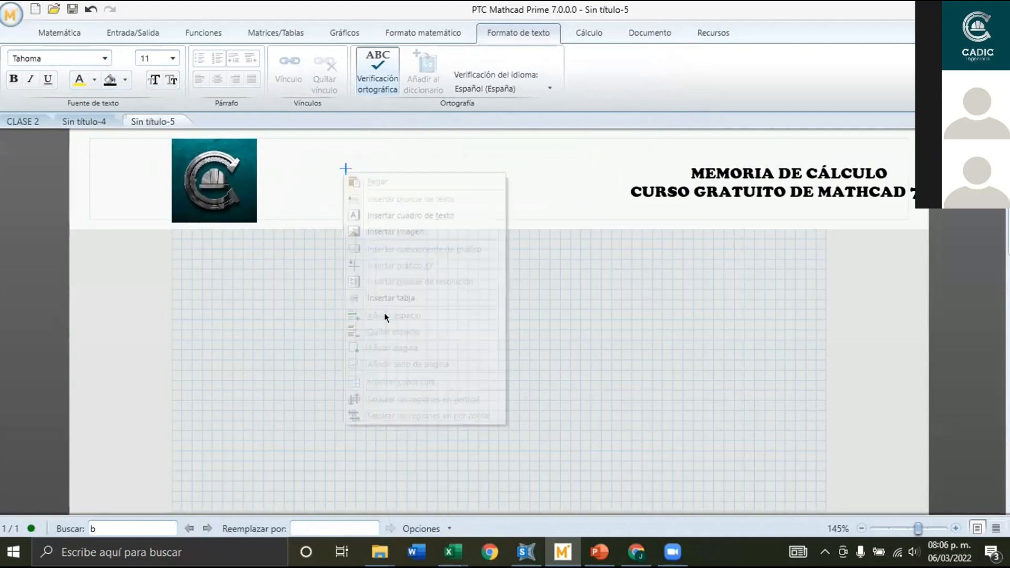
click(408, 232)
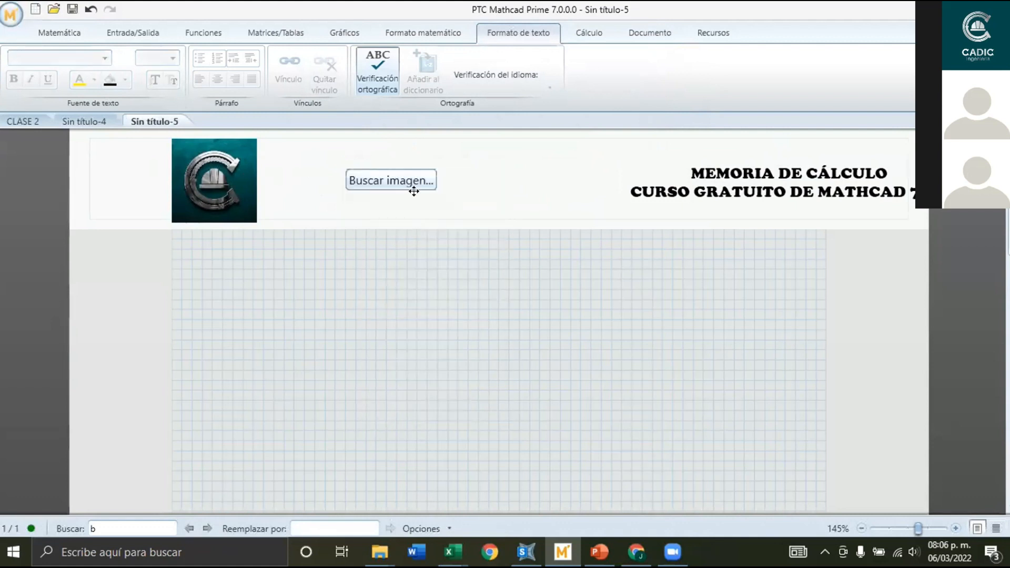
click(415, 180)
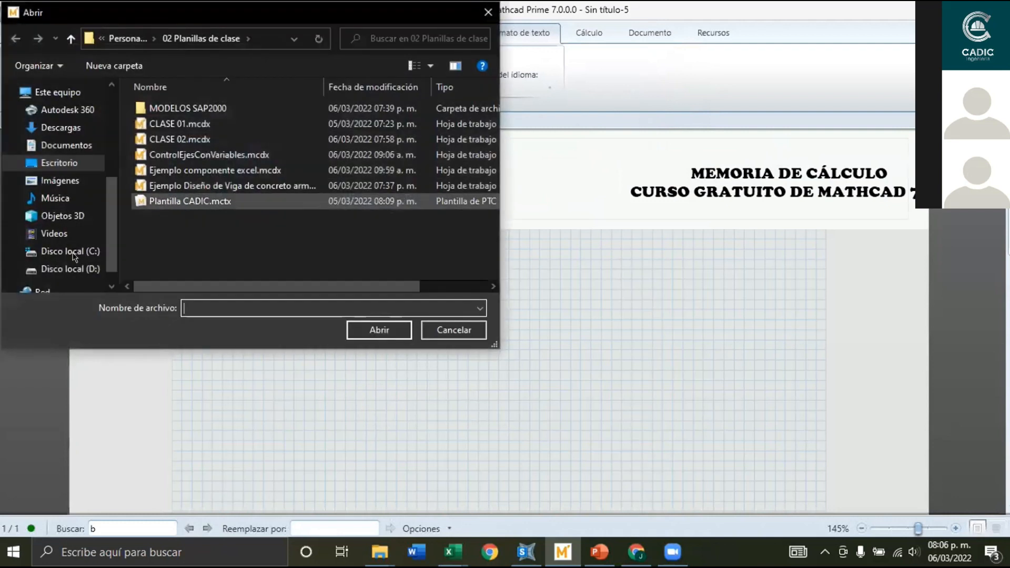
scroll(74, 247, down, 1)
scroll(69, 231, up, 6)
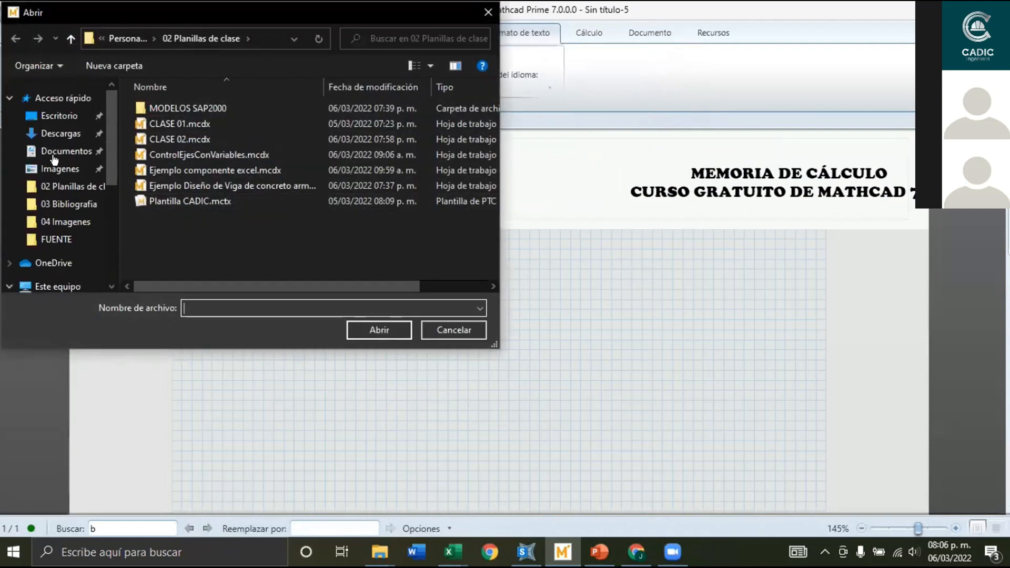
click(59, 115)
scroll(213, 189, down, 3)
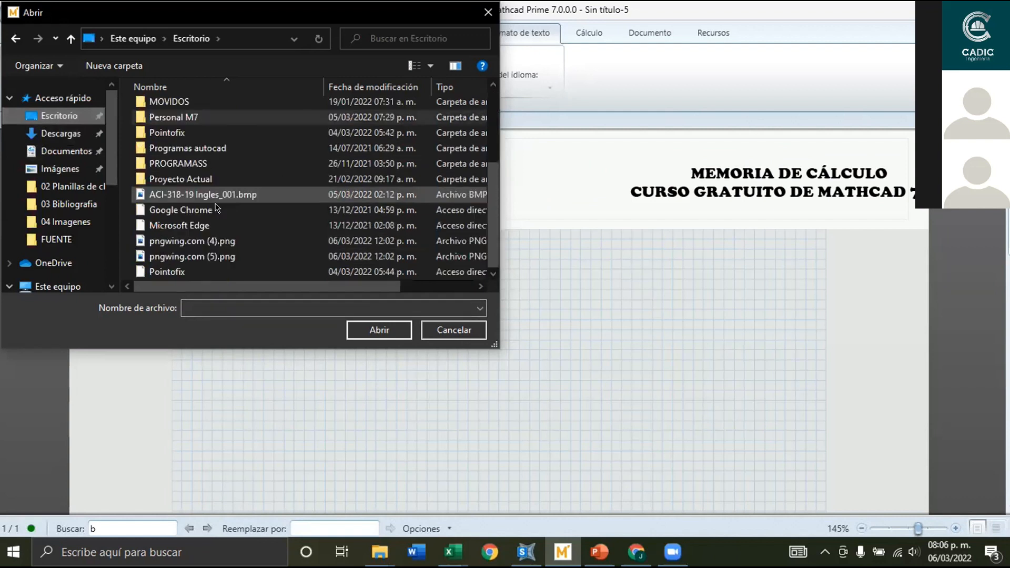
click(224, 242)
double_click(224, 242)
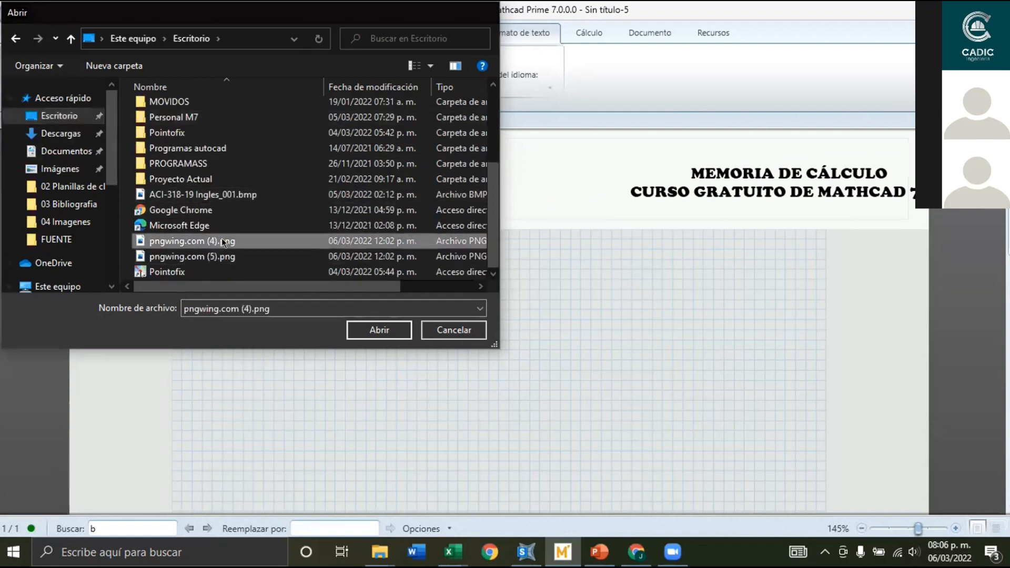
click(464, 185)
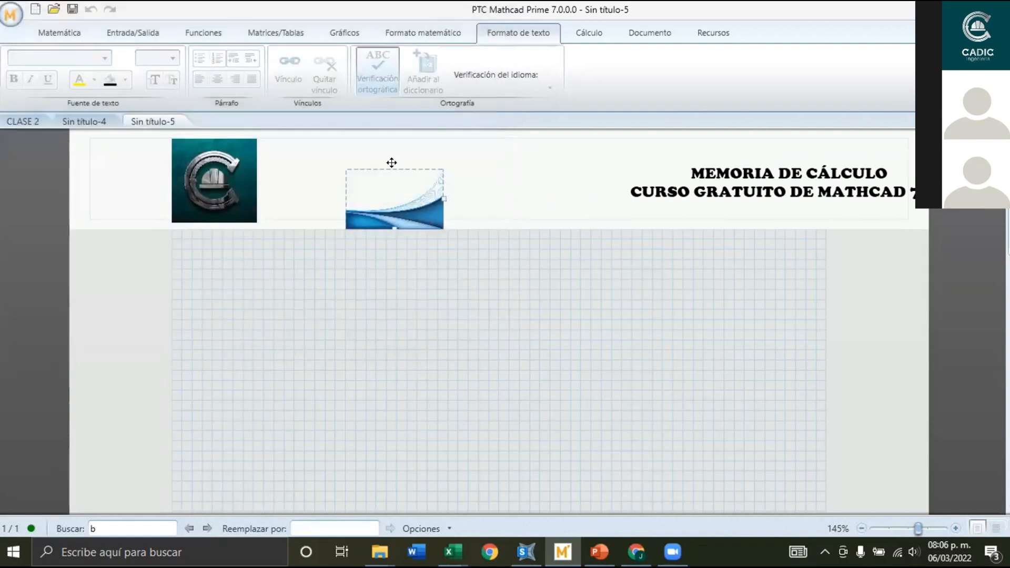
Move the blue image beside the header logo and enlarge it slightly, and delete it from the header.
click(390, 164)
drag(413, 170, 358, 139)
mouse_move(391, 177)
mouse_down()
mouse_move(422, 177)
mouse_move(391, 169)
mouse_move(419, 171)
mouse_move(409, 178)
mouse_up()
drag(374, 144, 385, 166)
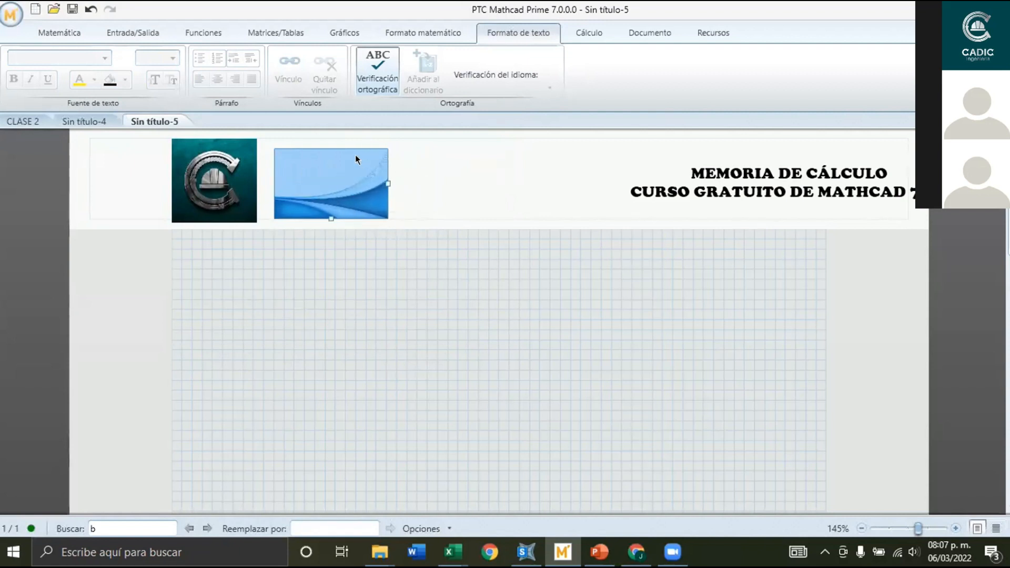
key(Delete)
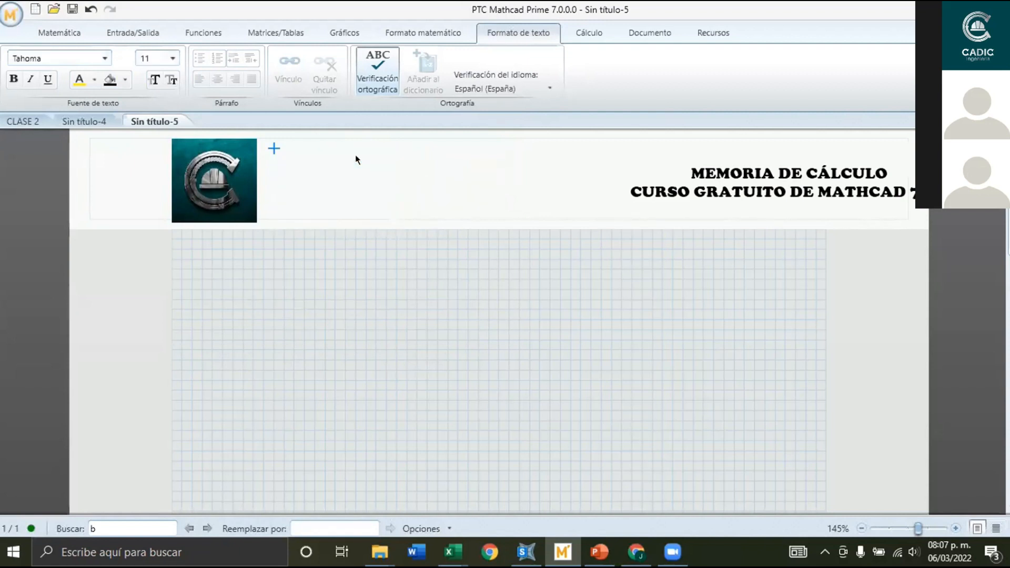
Copy the blue-green wave image from imagenfondo.xlsx in Excel and paste it into the Mathcad header, directly beside the logo.
click(451, 552)
click(551, 501)
click(480, 228)
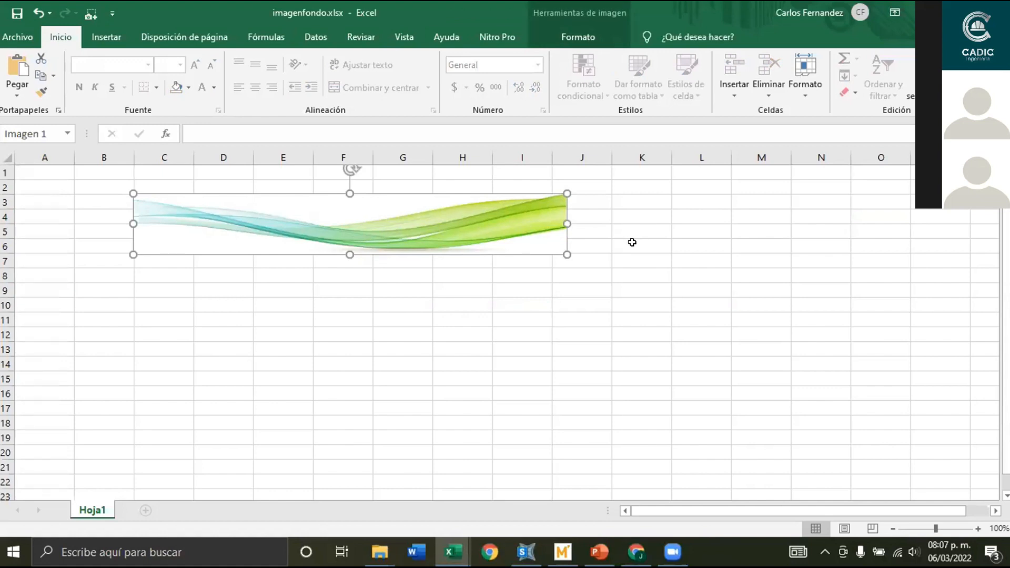
click(562, 552)
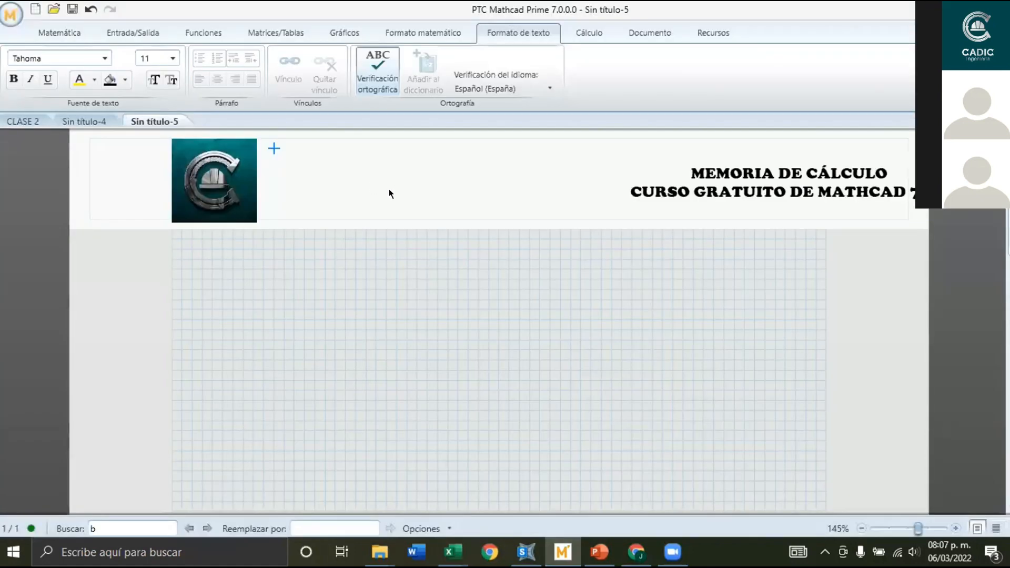
key(ctrl+v)
drag(527, 147, 524, 136)
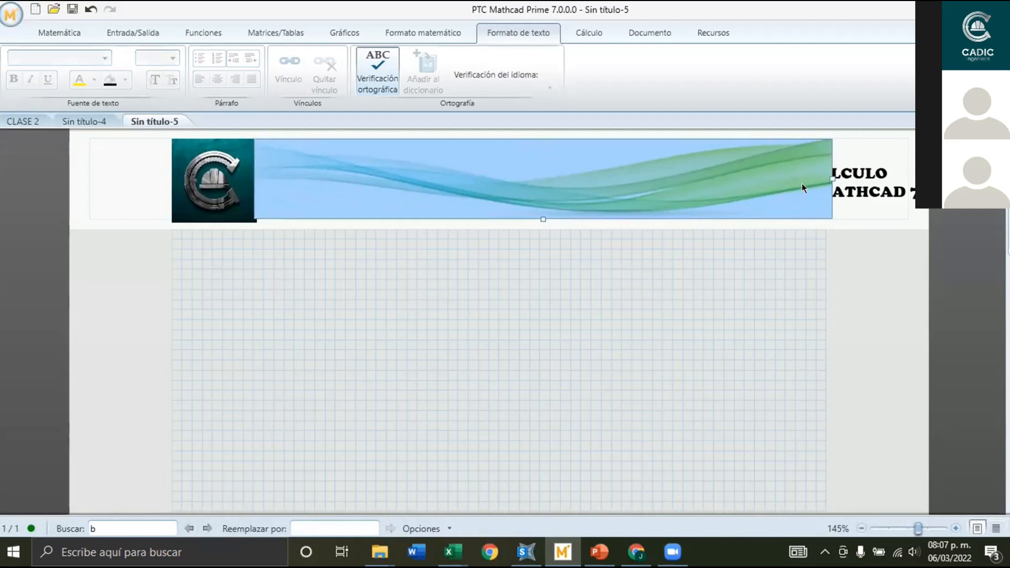
Select the title text block partly covered by the wave image to examine how the two overlap.
click(860, 218)
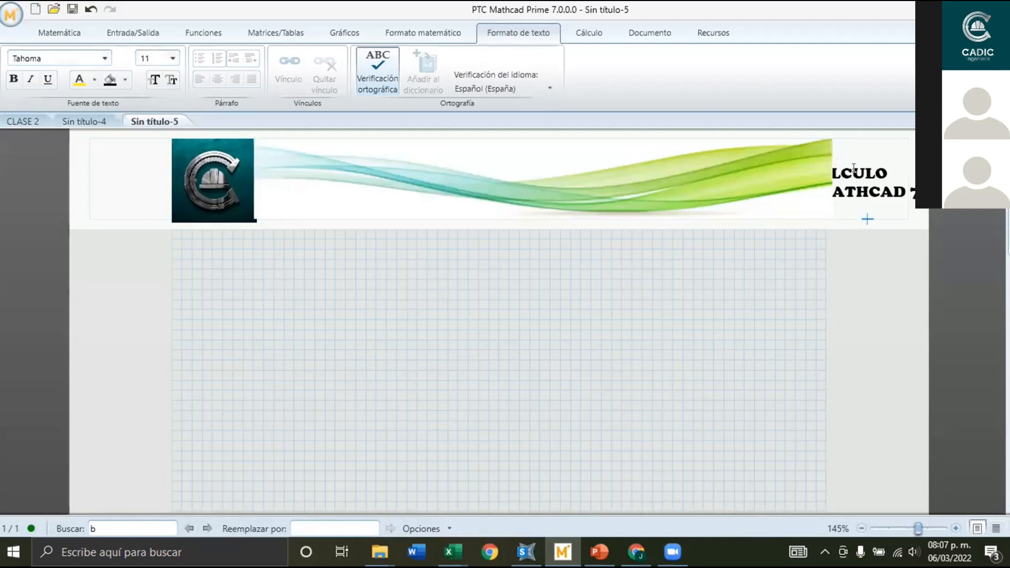
click(858, 168)
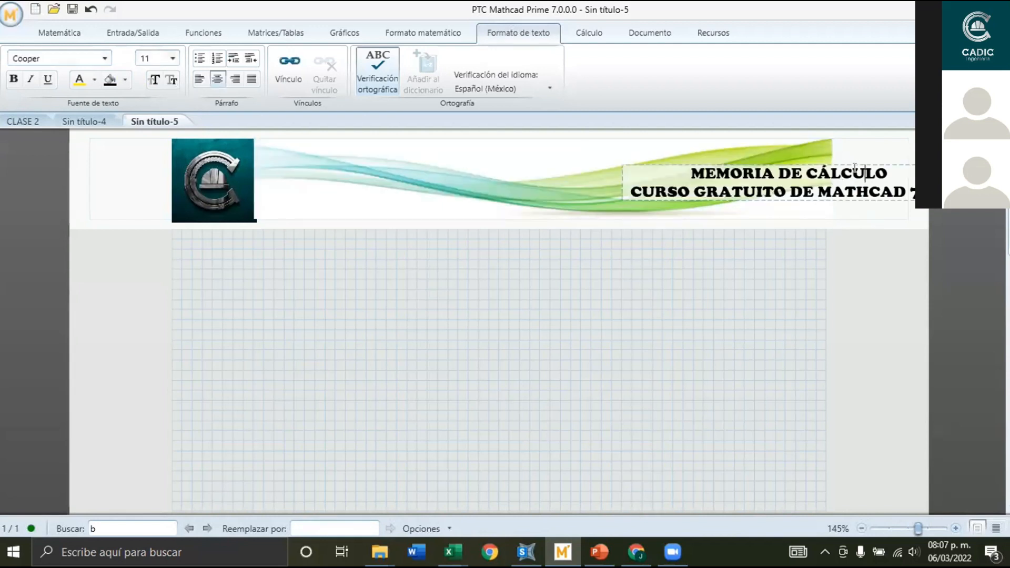
click(874, 148)
click(876, 174)
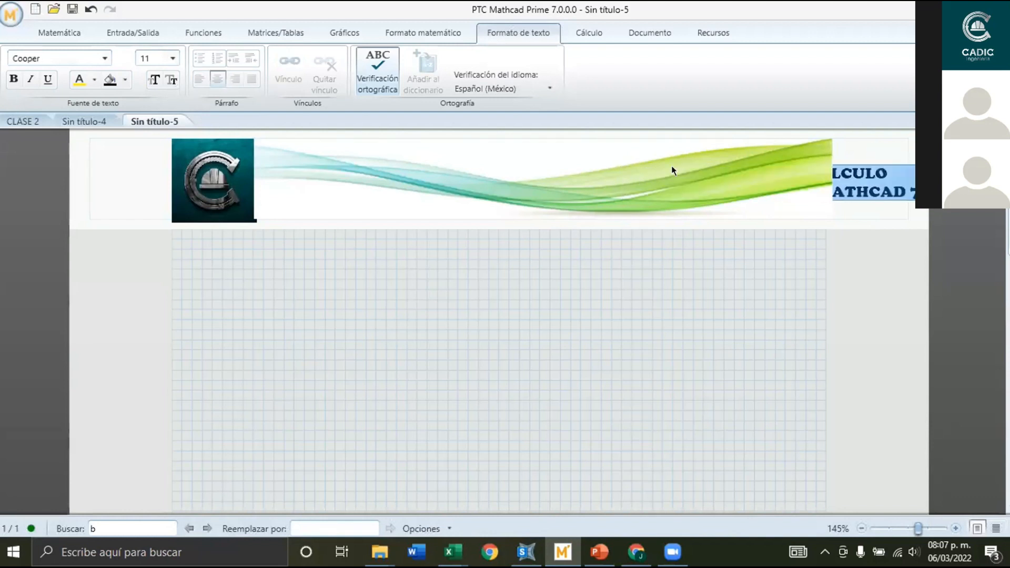
Shift the wave image left in the header so it overlaps the logo.
click(232, 157)
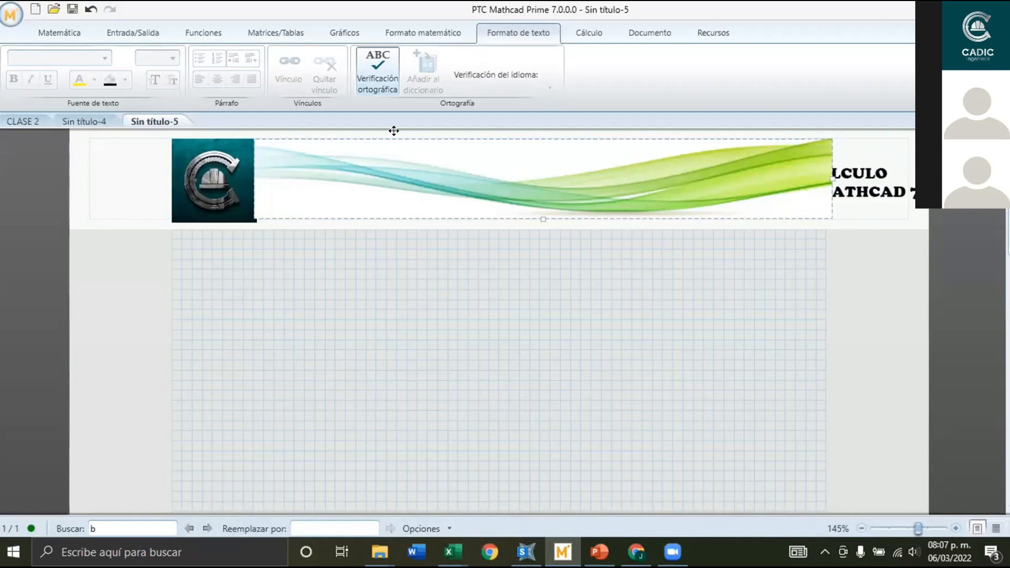
click(380, 141)
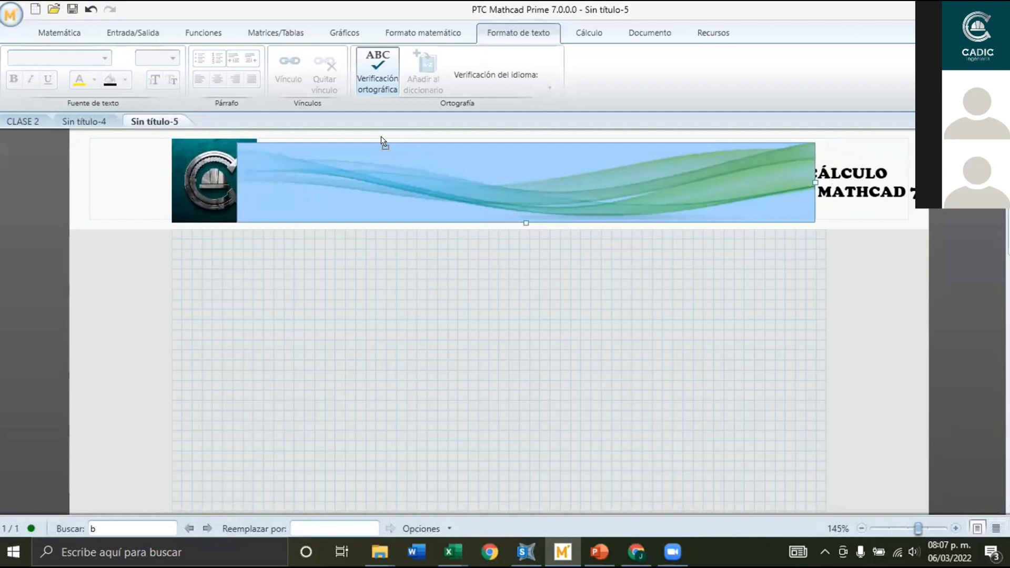
click(122, 177)
Cut the header logo and paste it back in the same place to bring it in front of the wave image.
drag(152, 170, 179, 187)
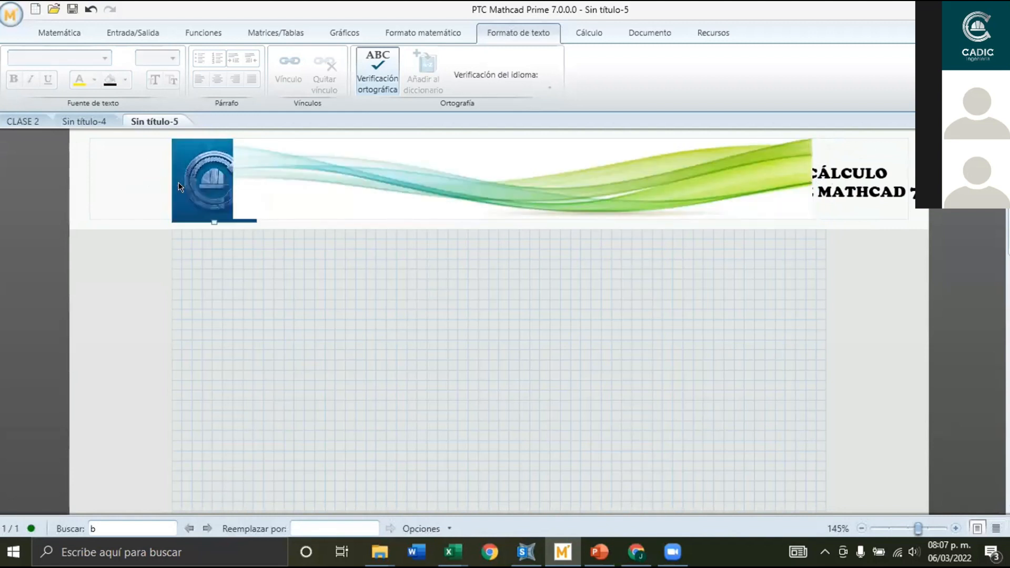
key(ctrl+x)
key(ctrl+v)
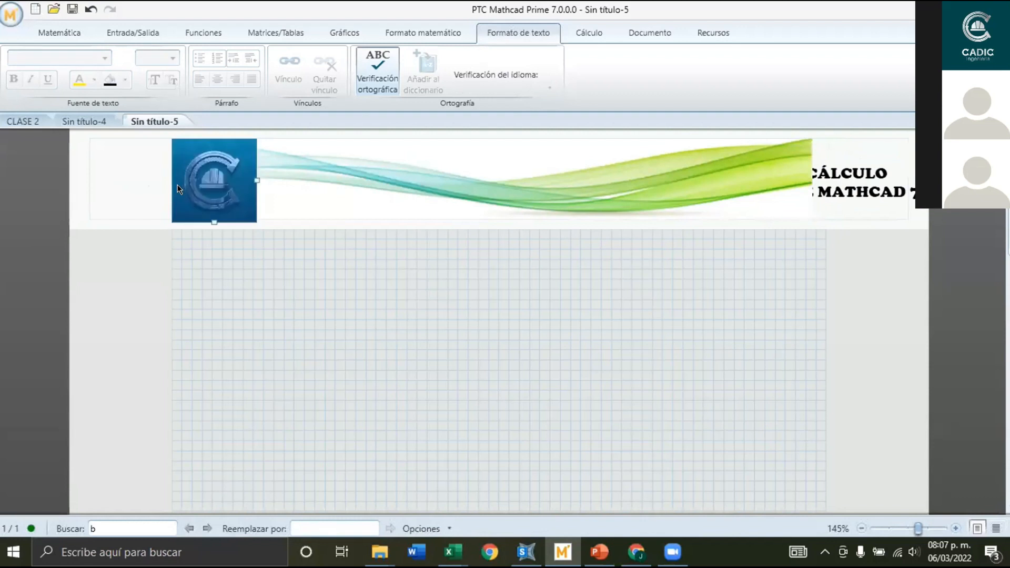
click(130, 182)
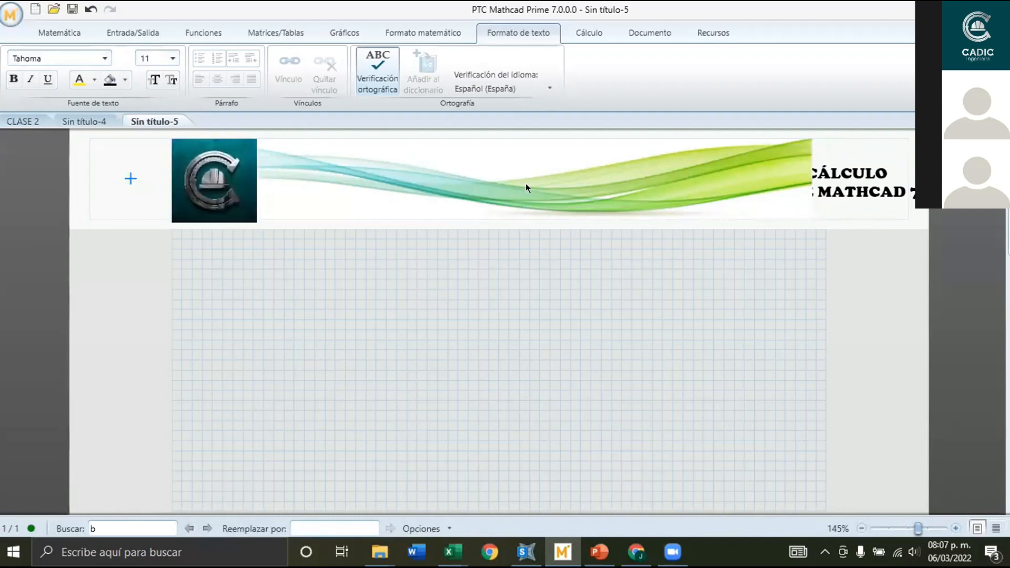
Cut the title text block and paste it back in front of the wave image, moved to the middle of the header.
click(774, 193)
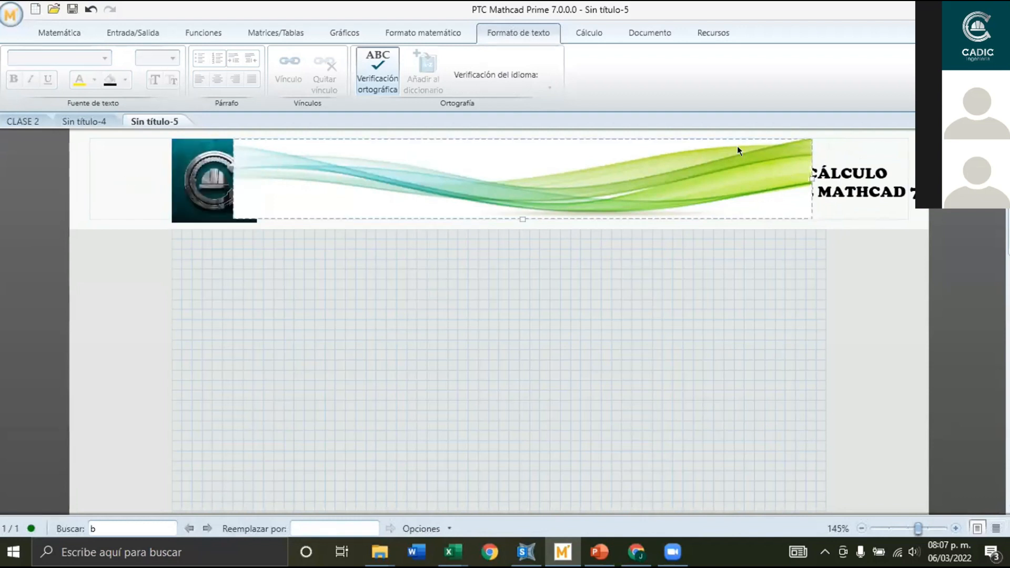
click(854, 167)
click(855, 157)
key(ctrl+x)
click(835, 159)
key(ctrl+v)
drag(827, 151, 428, 150)
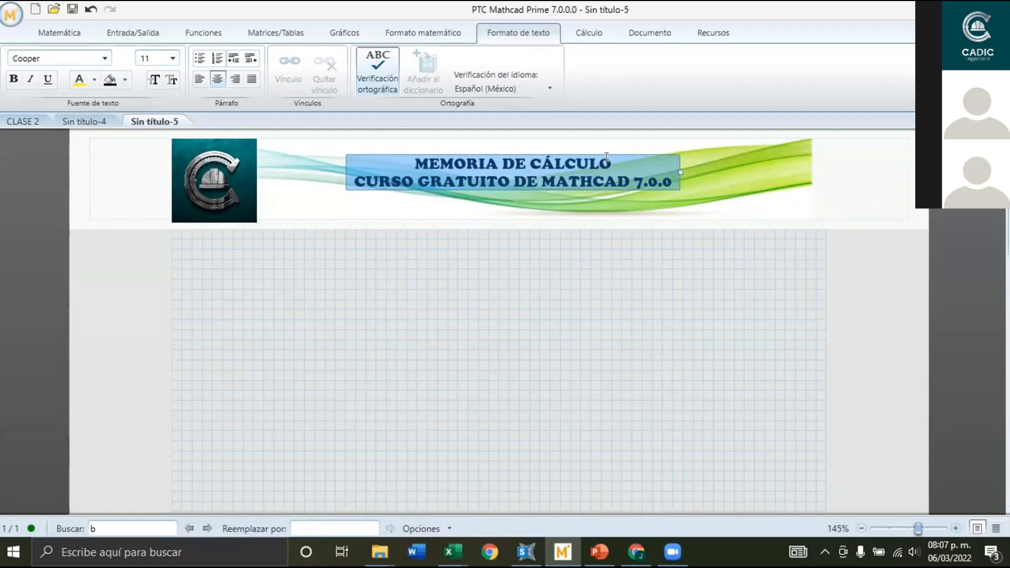
Change the font of the title line "MEMORIA DE CÁLCULO" to Comic Sans MS.
drag(606, 158, 359, 153)
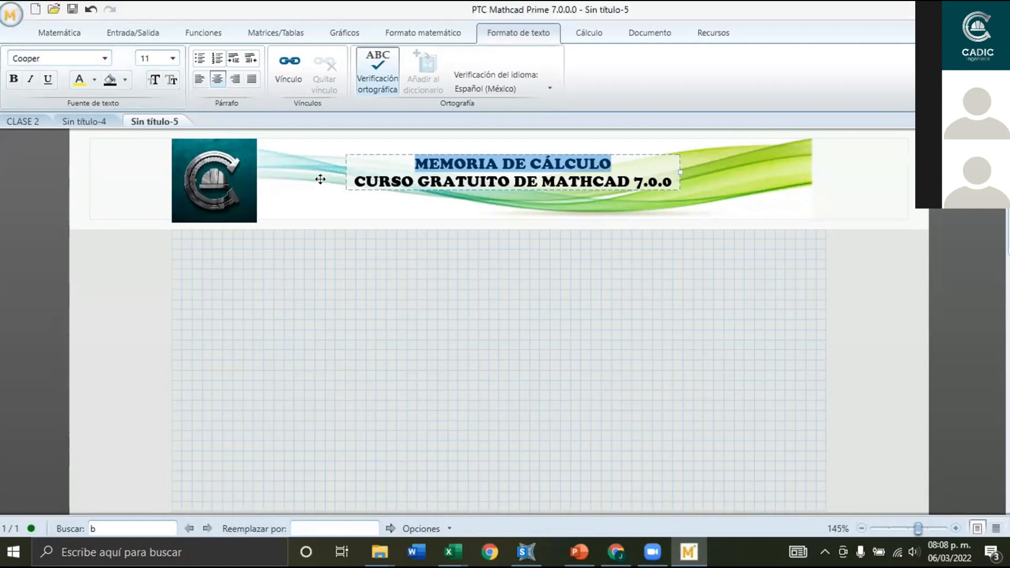
click(105, 59)
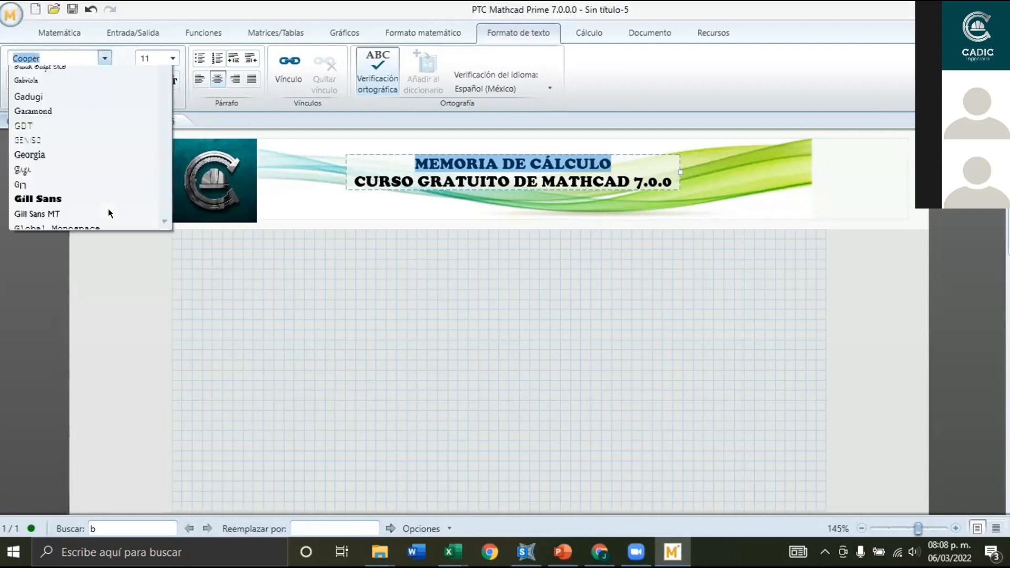
scroll(97, 197, up, 5)
scroll(97, 203, up, 6)
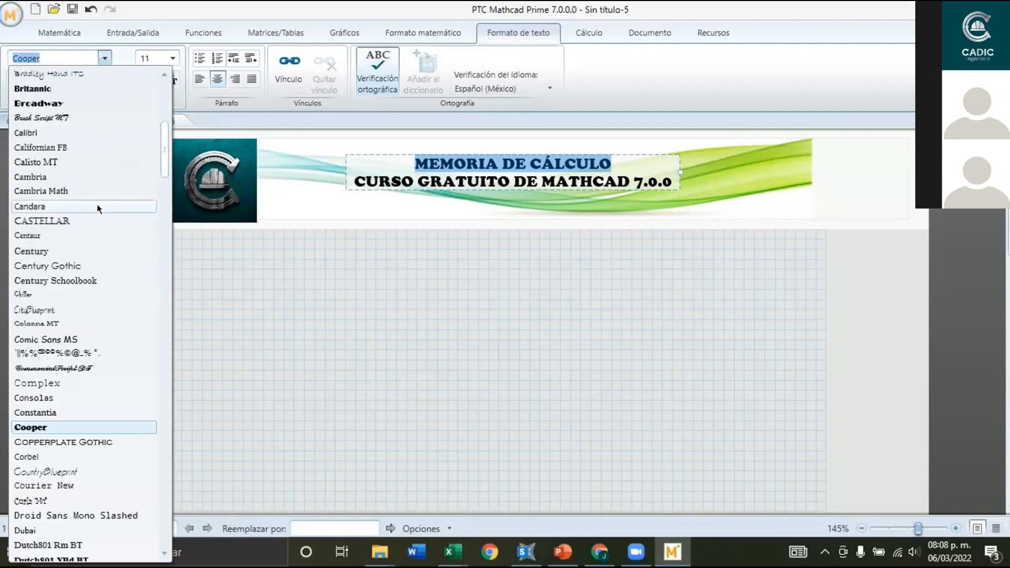
scroll(96, 241, down, 4)
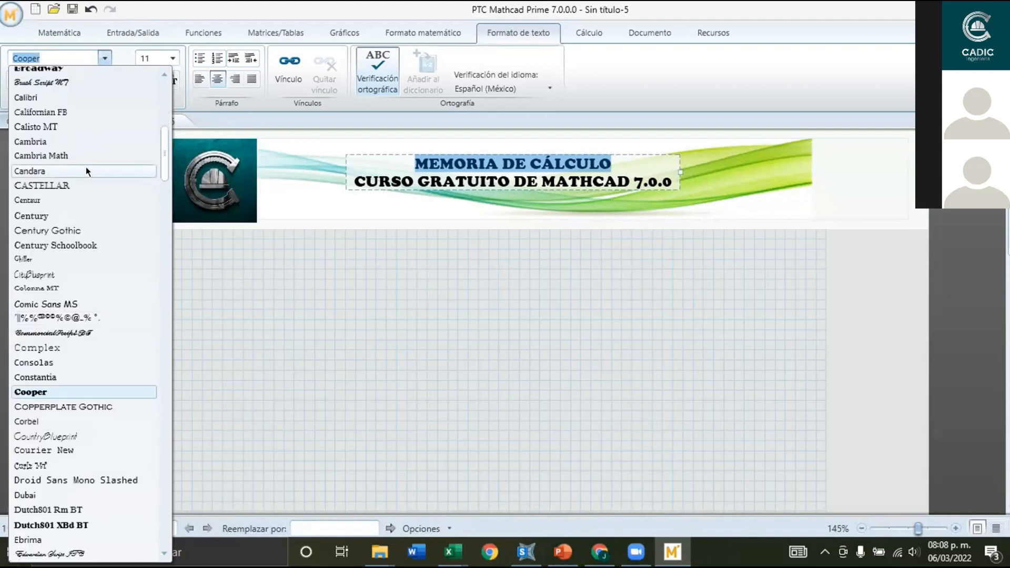
scroll(86, 170, up, 1)
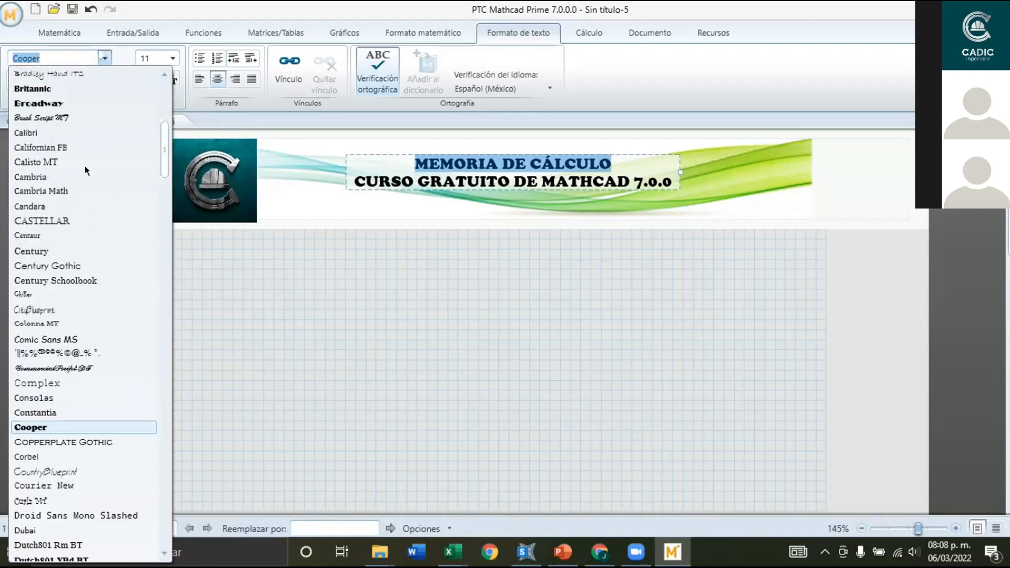
click(74, 338)
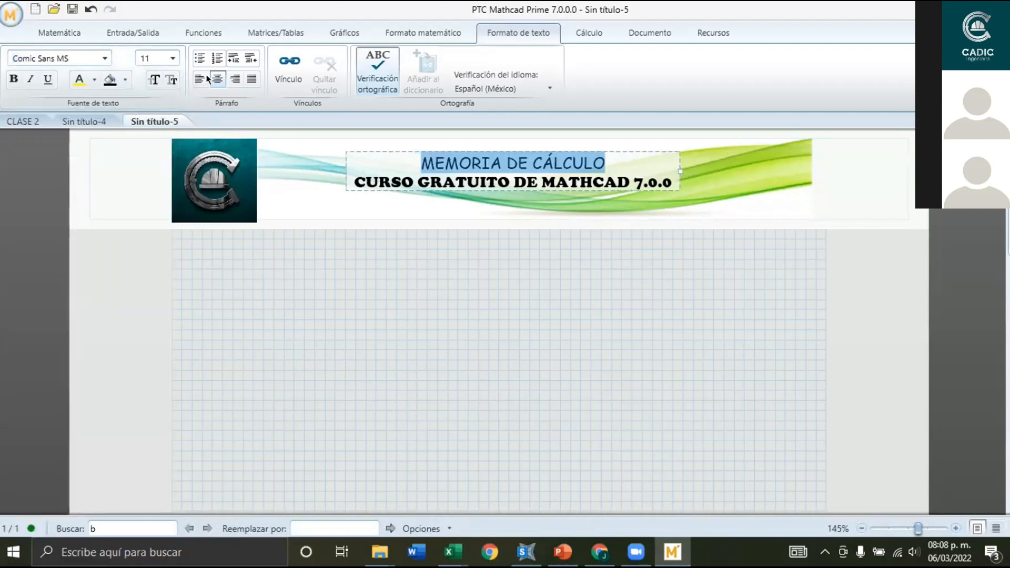
Enlarge the "MEMORIA DE CÁLCULO" line to size 13 and make it bold.
click(154, 80)
click(155, 80)
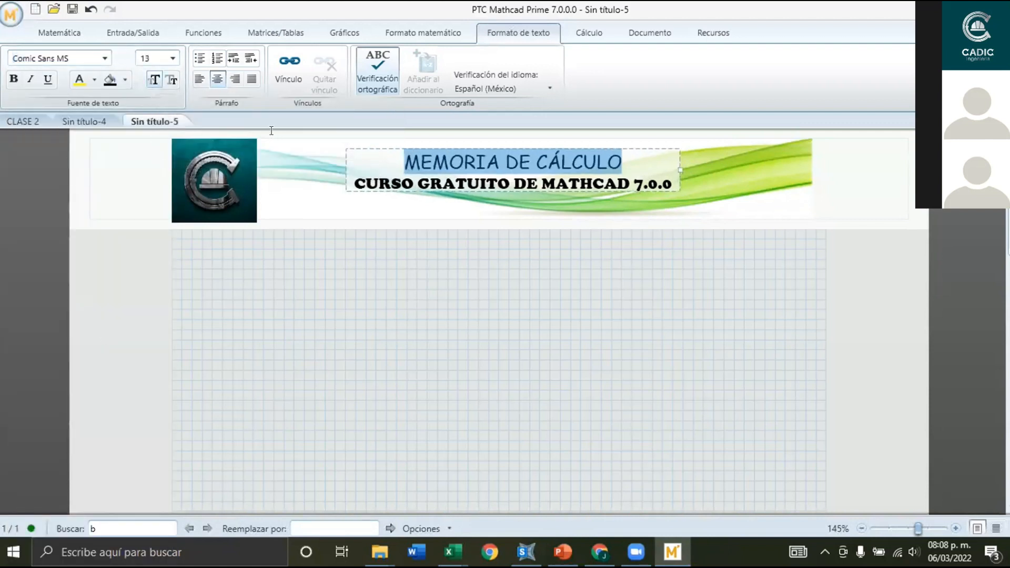
click(21, 78)
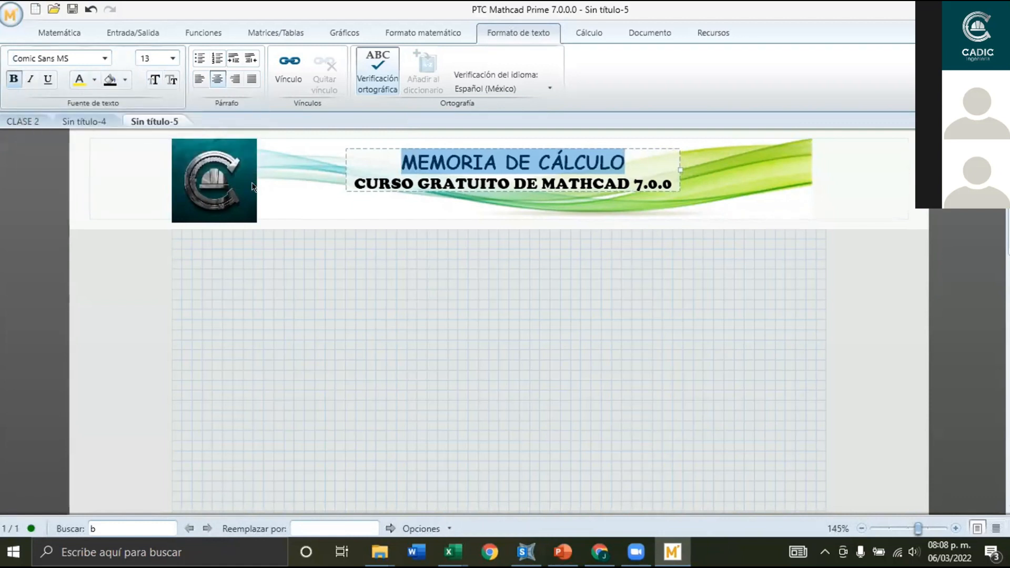
Try a green highlight on the line "CURSO GRATUITO DE MATHCAD 7.0.0", undo it, and set its font colour to green.
click(378, 184)
drag(344, 179, 702, 185)
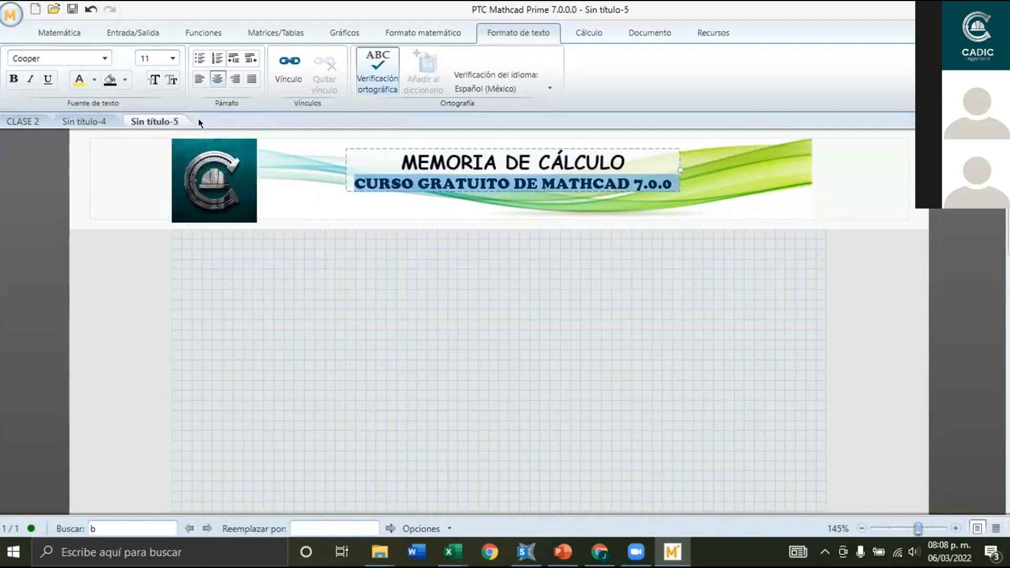
click(126, 80)
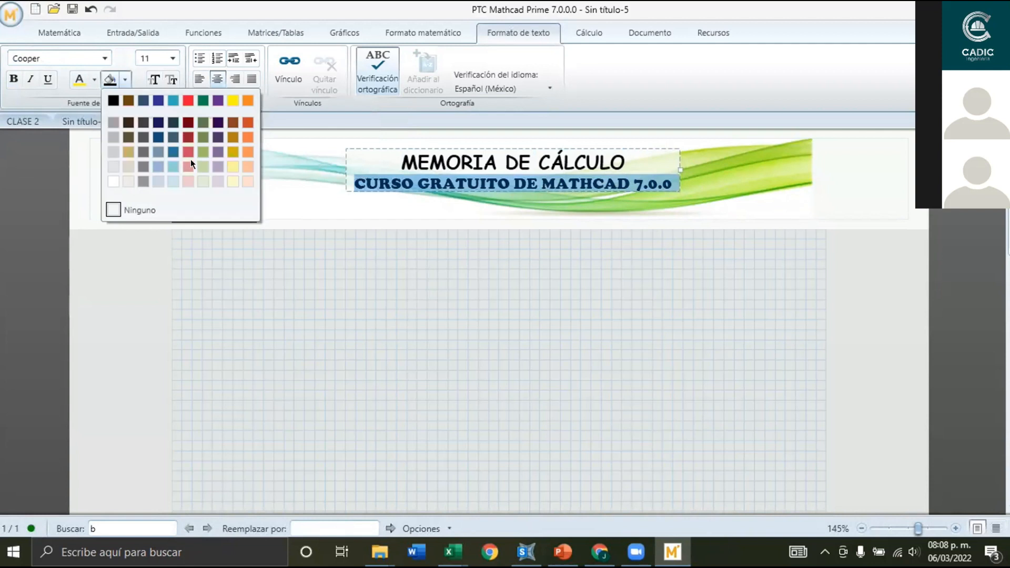
click(203, 100)
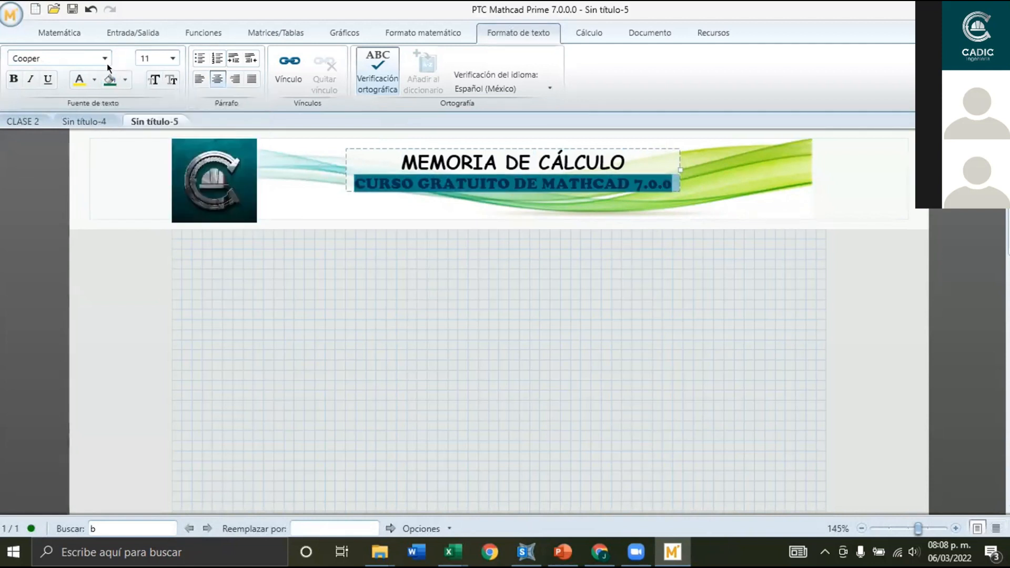
click(89, 9)
click(95, 80)
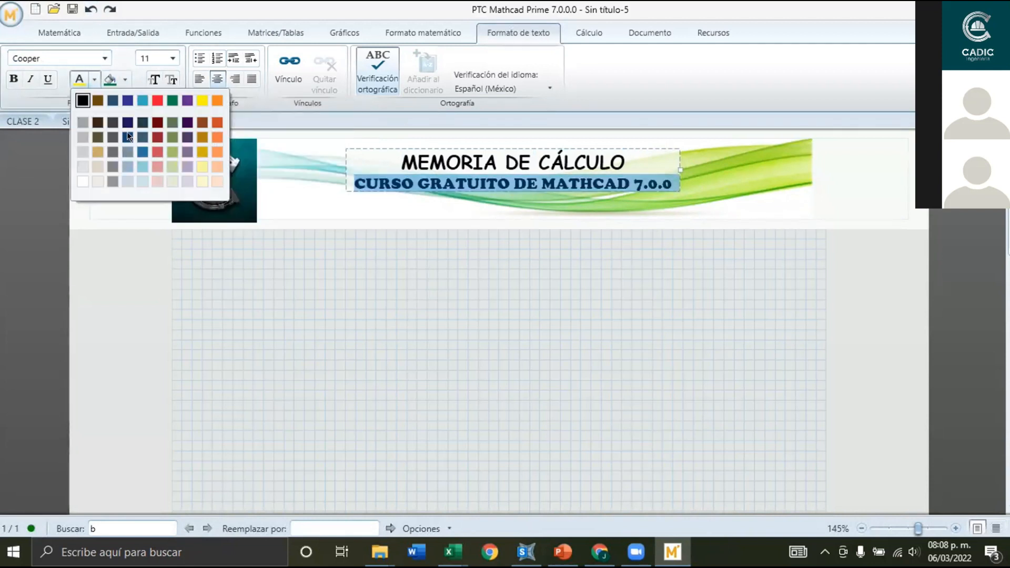
click(172, 103)
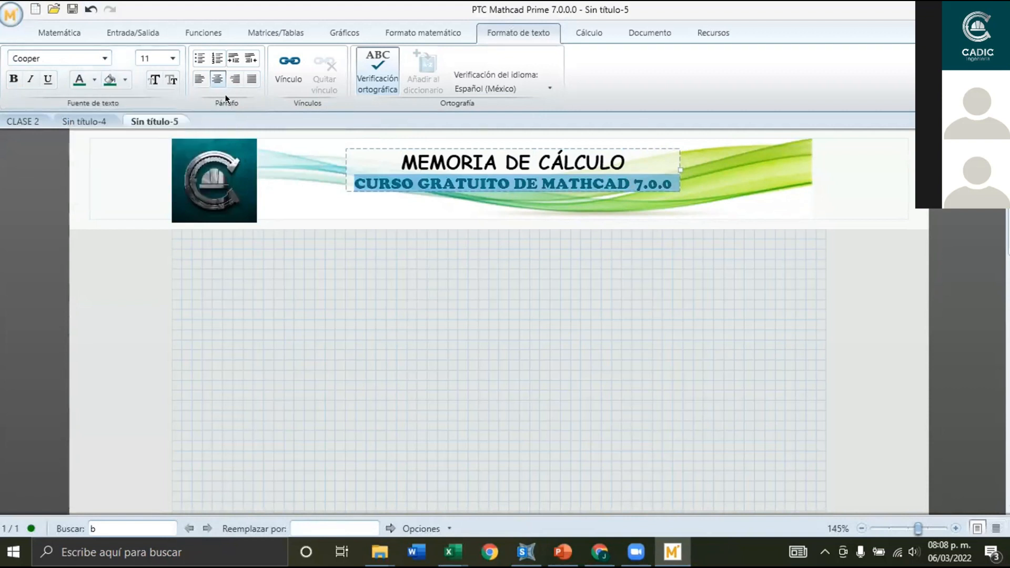
Apply a pale yellow highlight to both lines of the header title.
drag(403, 163, 676, 184)
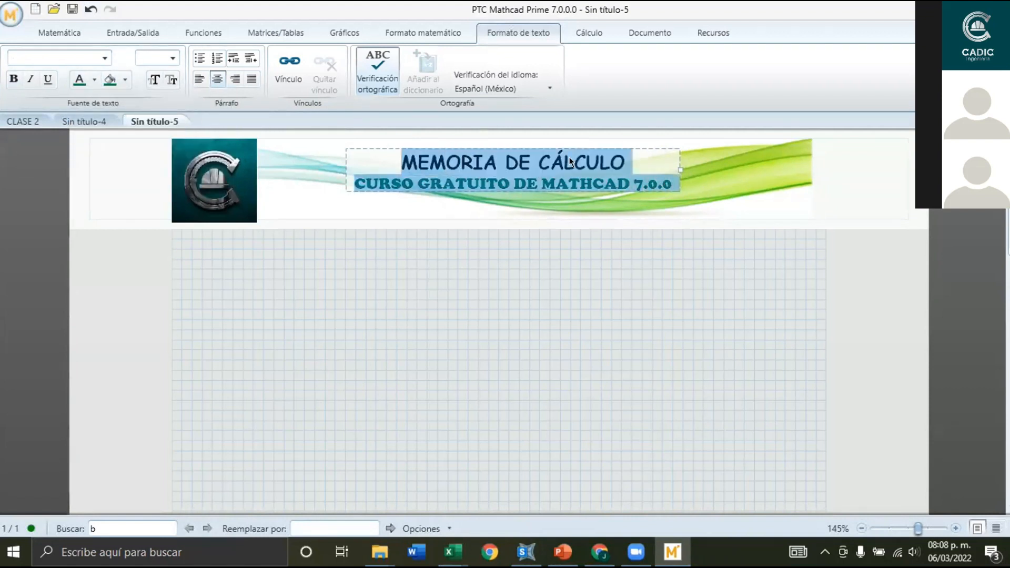
click(111, 81)
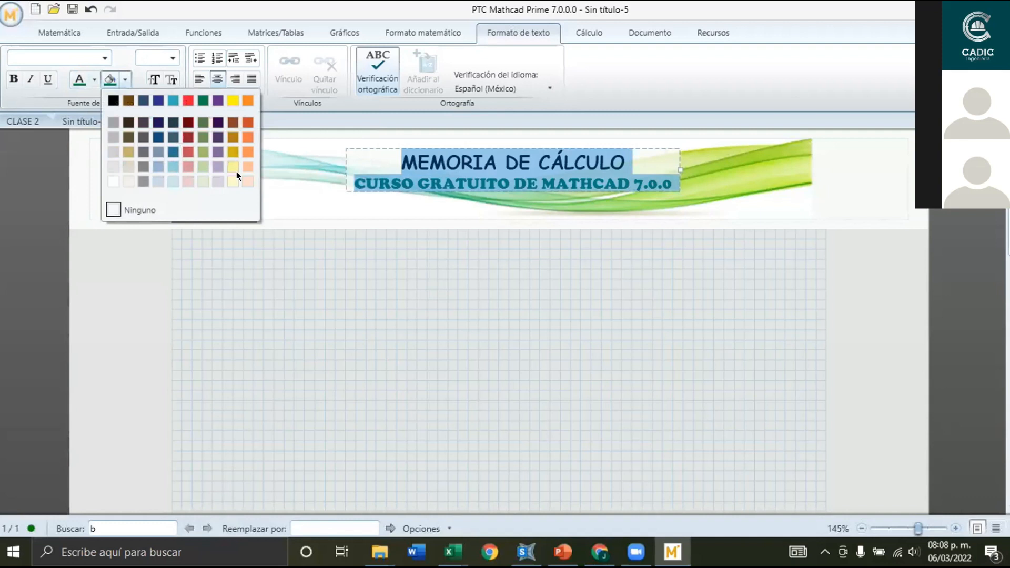
click(228, 178)
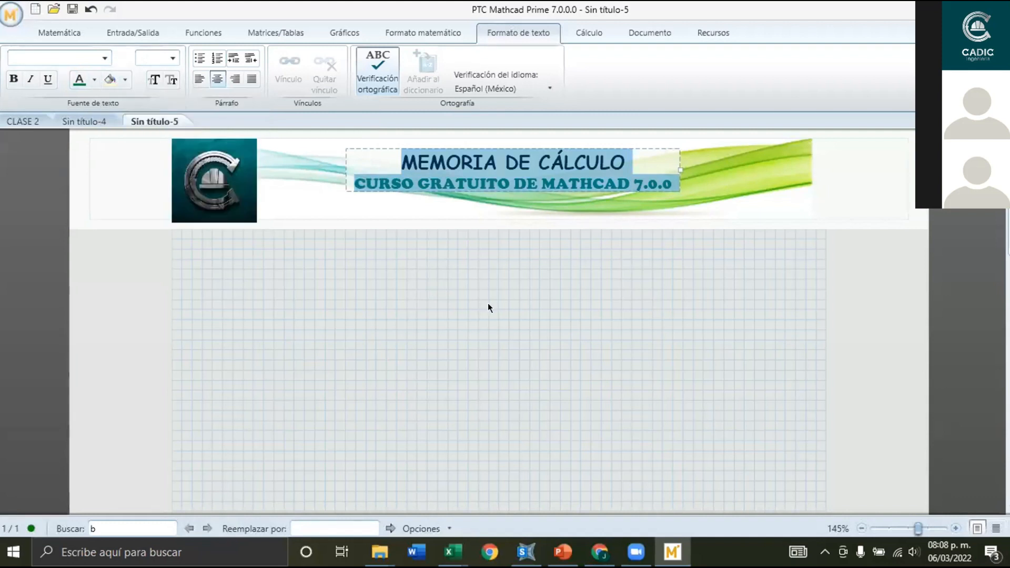
click(570, 289)
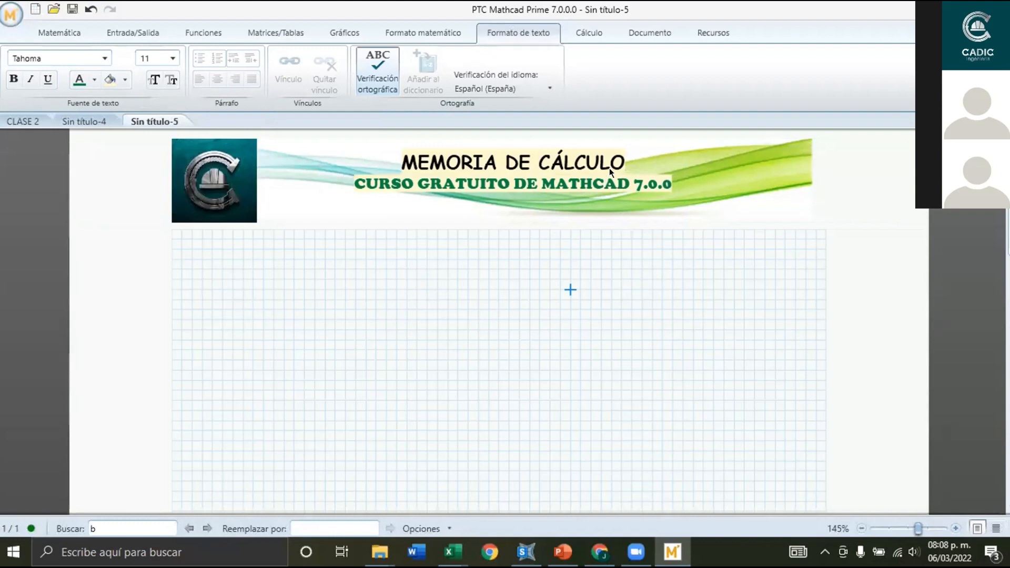
Move the title text block slightly down in the header and deselect it.
click(606, 191)
drag(610, 196, 610, 205)
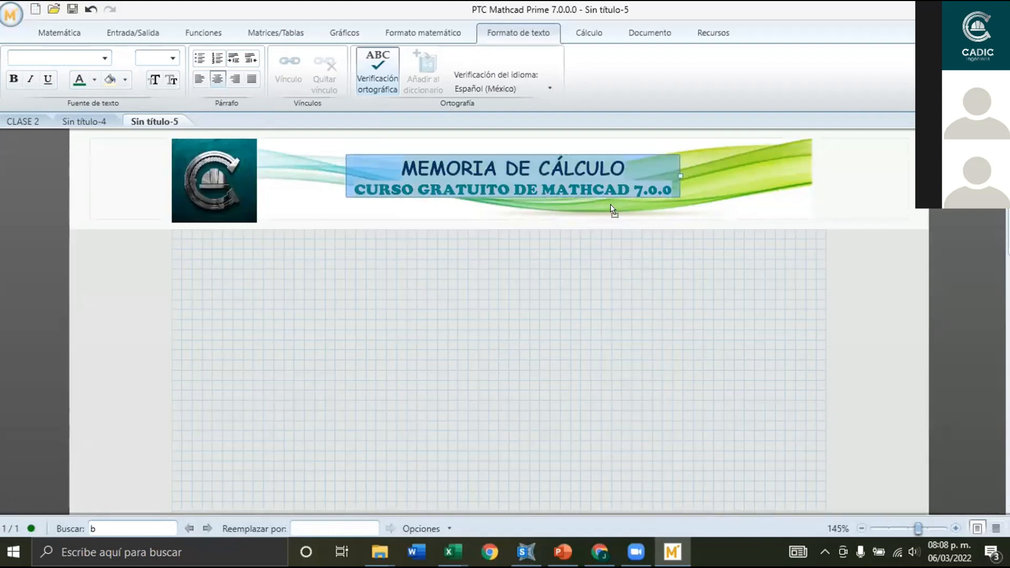
click(629, 269)
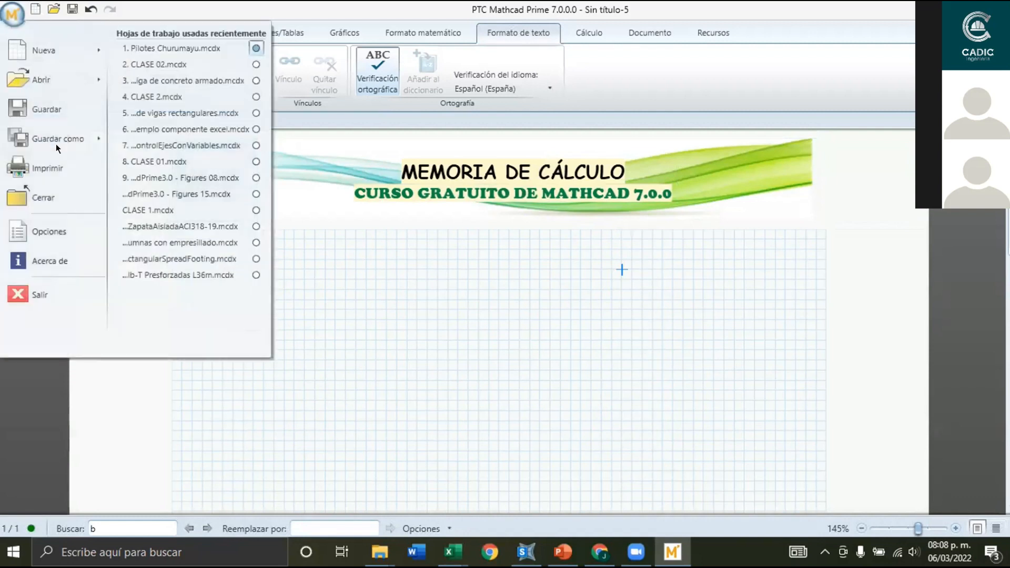
Check which alternative template is set for new worksheets in the program options, and close the options.
click(68, 231)
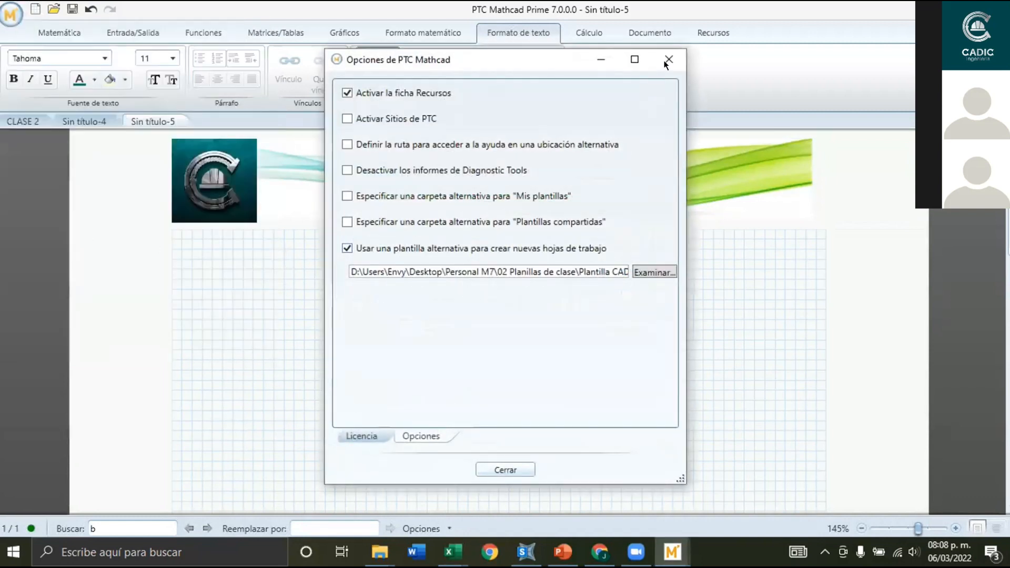
click(664, 61)
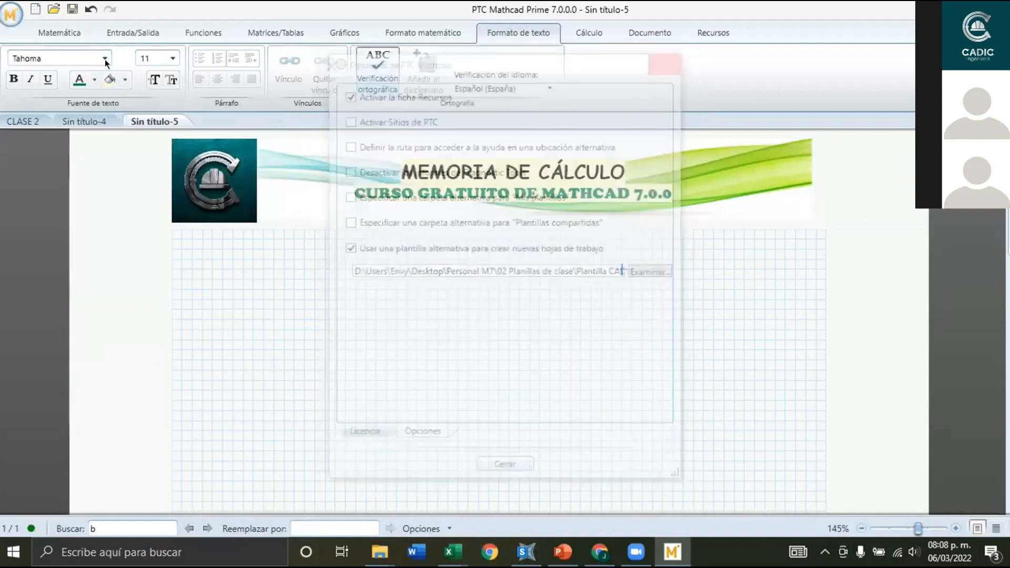
Save the worksheet as a PTC Mathcad template (*.mctx) named PLANTILLA CADIC 2 in the 02 Planillas de clase folder.
click(8, 16)
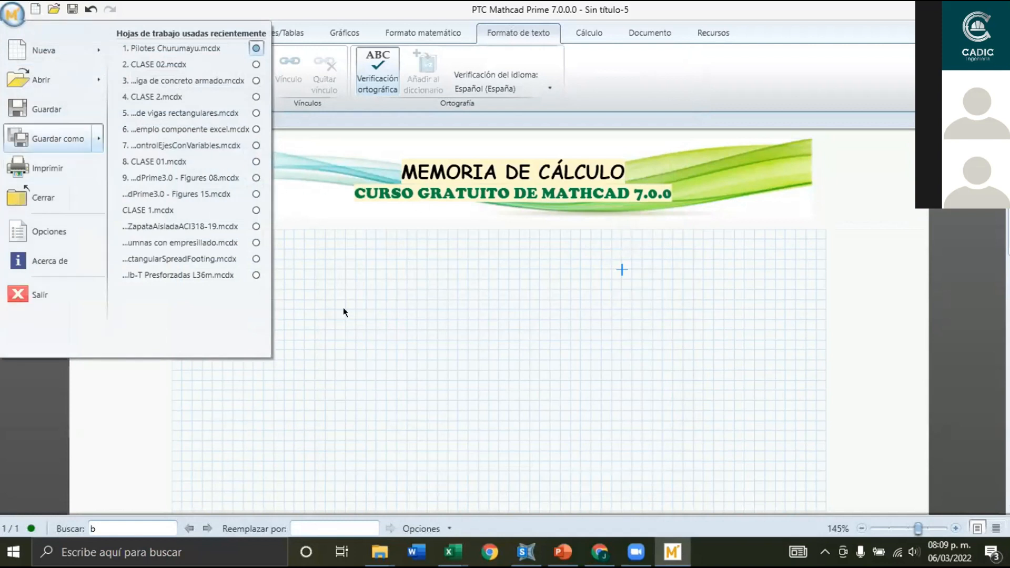
click(58, 138)
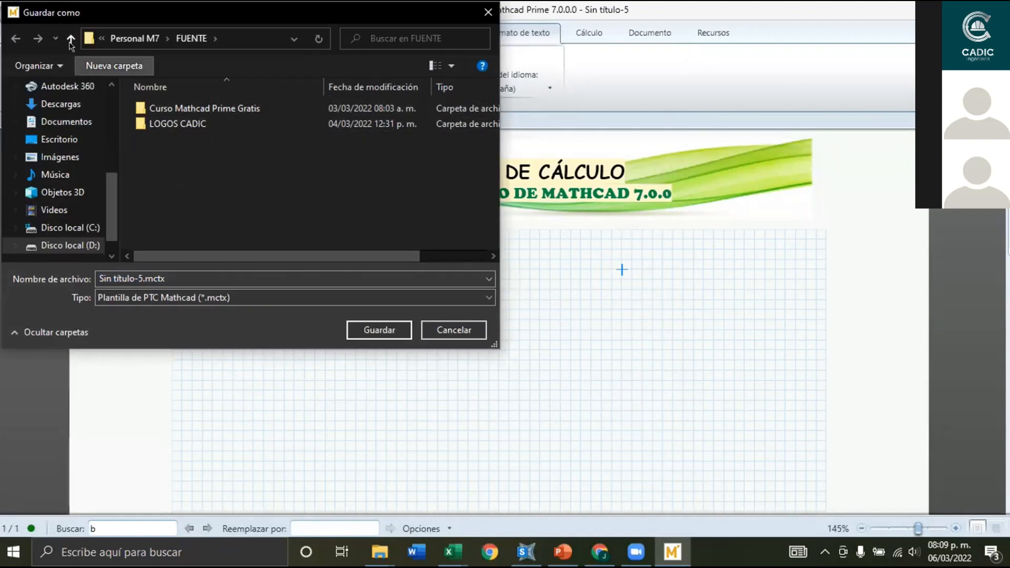
click(70, 39)
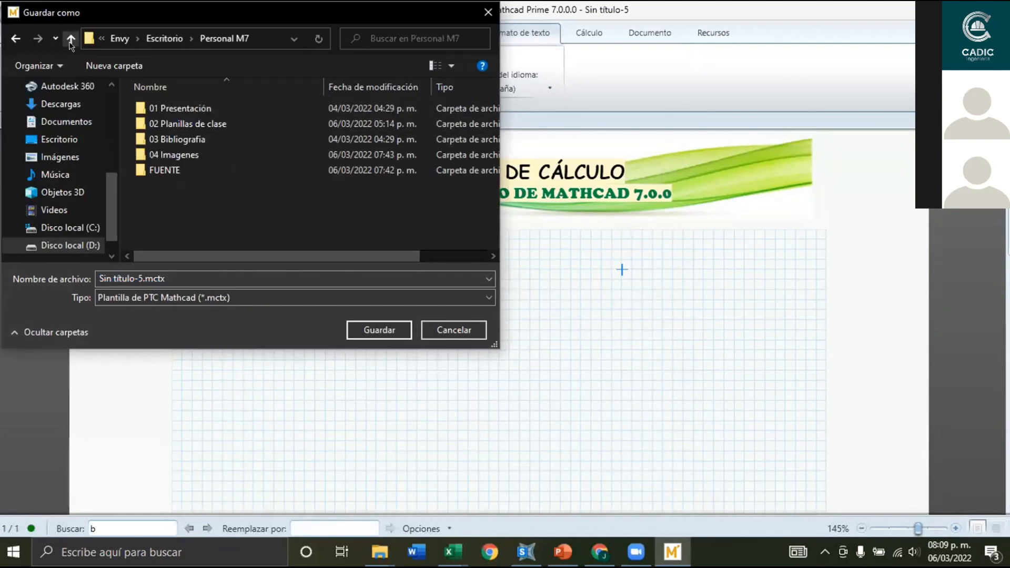
double_click(203, 124)
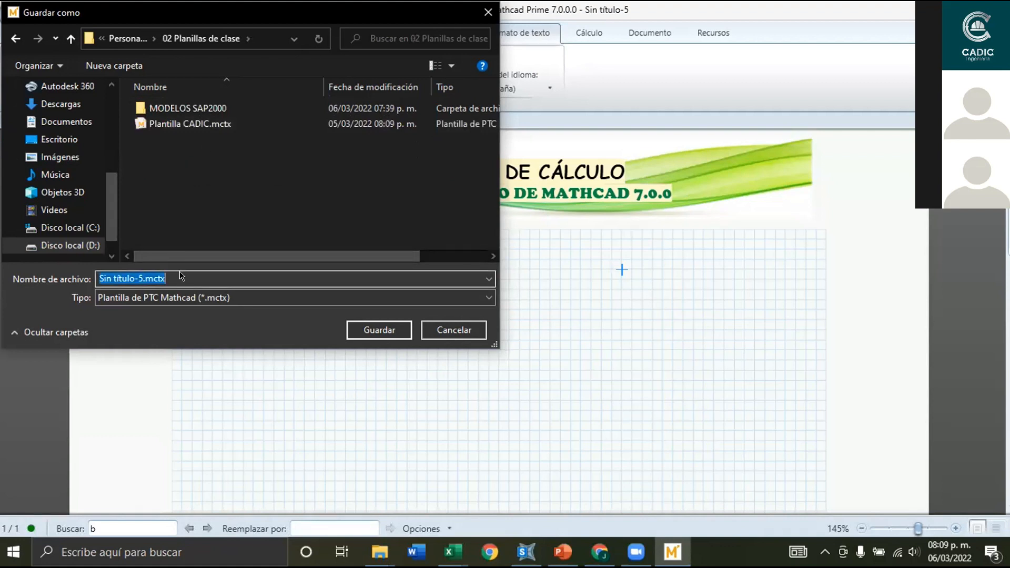
text(PL)
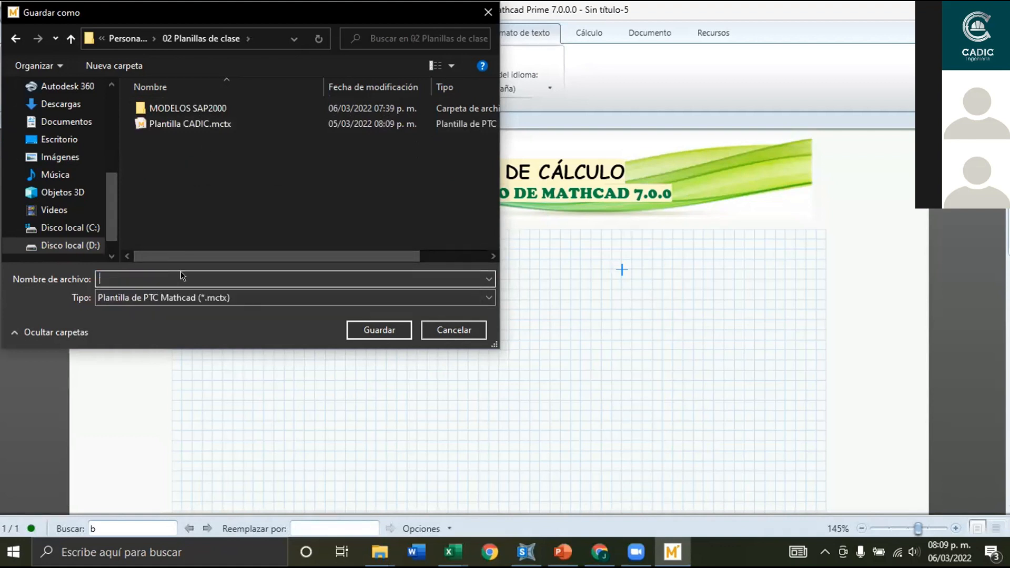
text(ANTI)
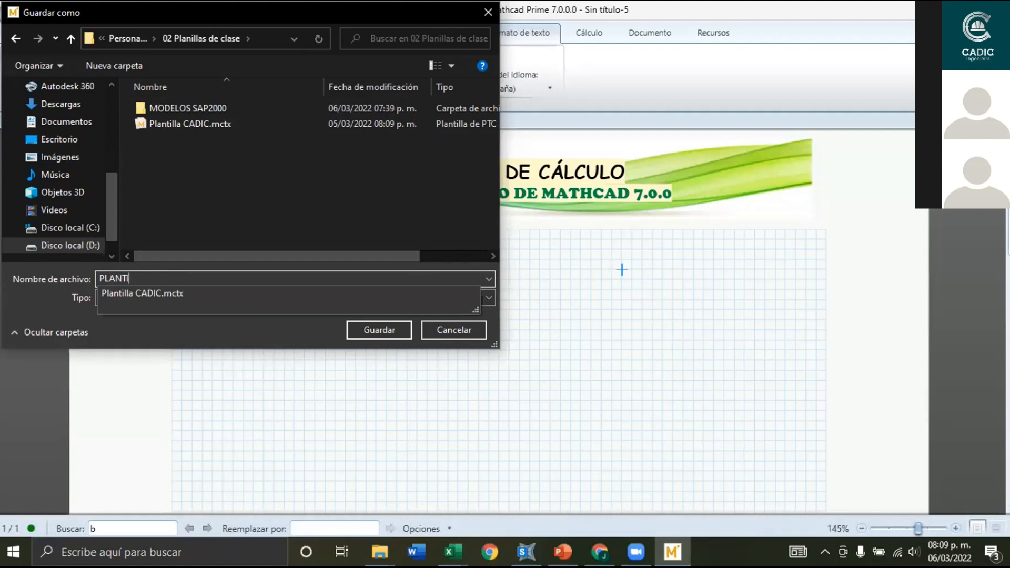
text(LLA C)
key(BackSpace)
text(CADIC 2)
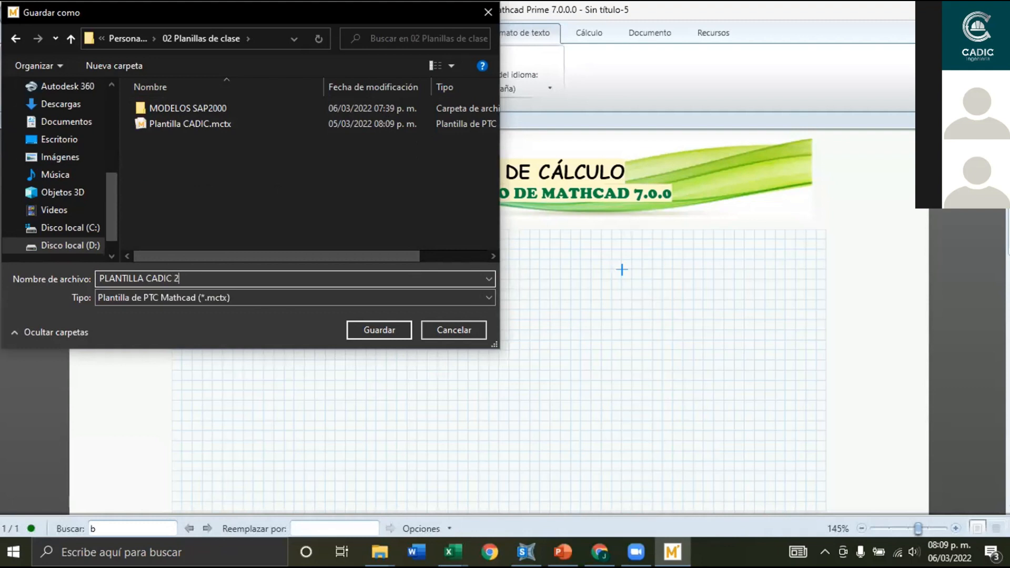
click(380, 330)
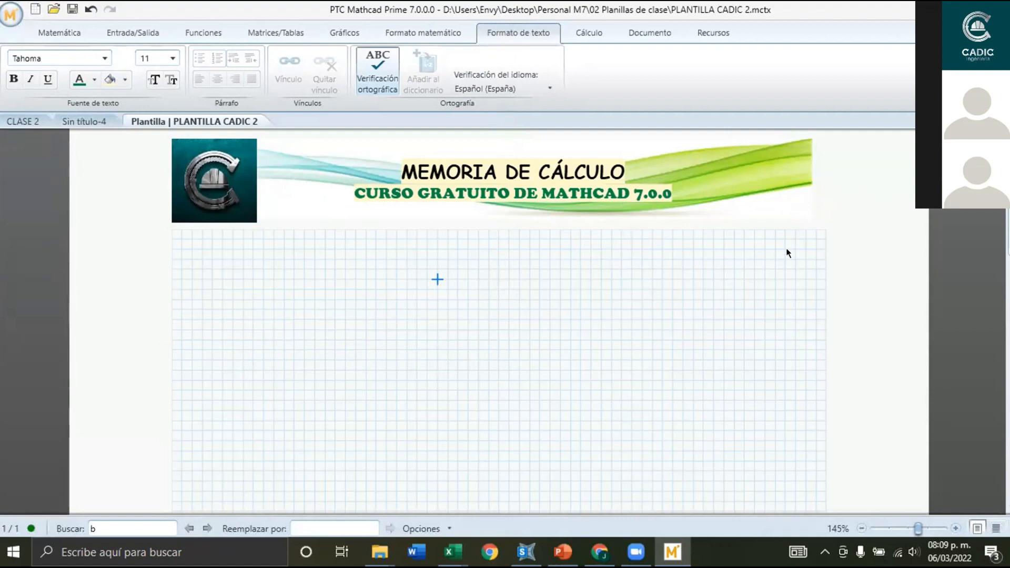
Set PLANTILLA CADIC 2.mctx as the alternative template for creating new worksheets in the program options.
click(13, 17)
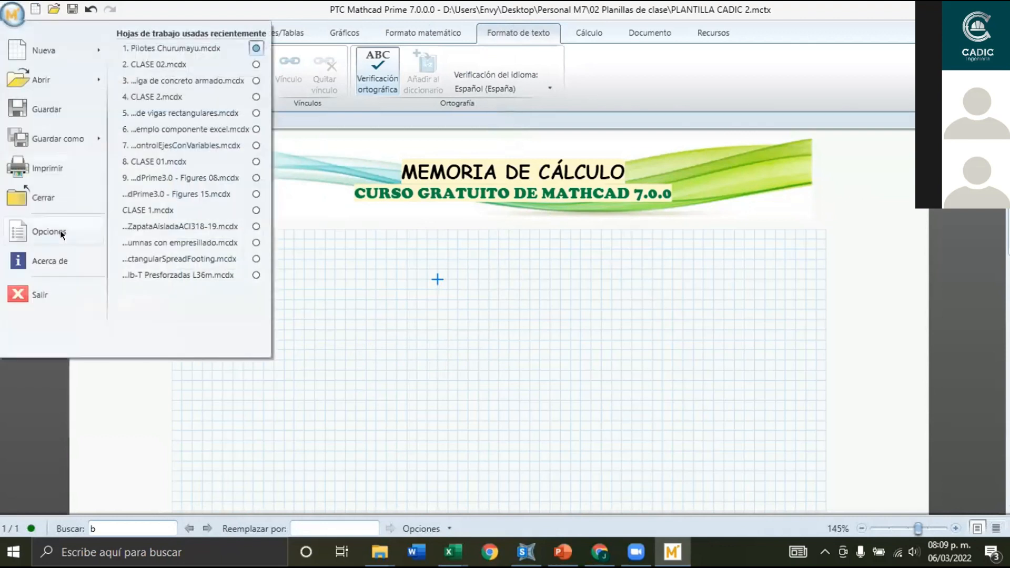
click(61, 233)
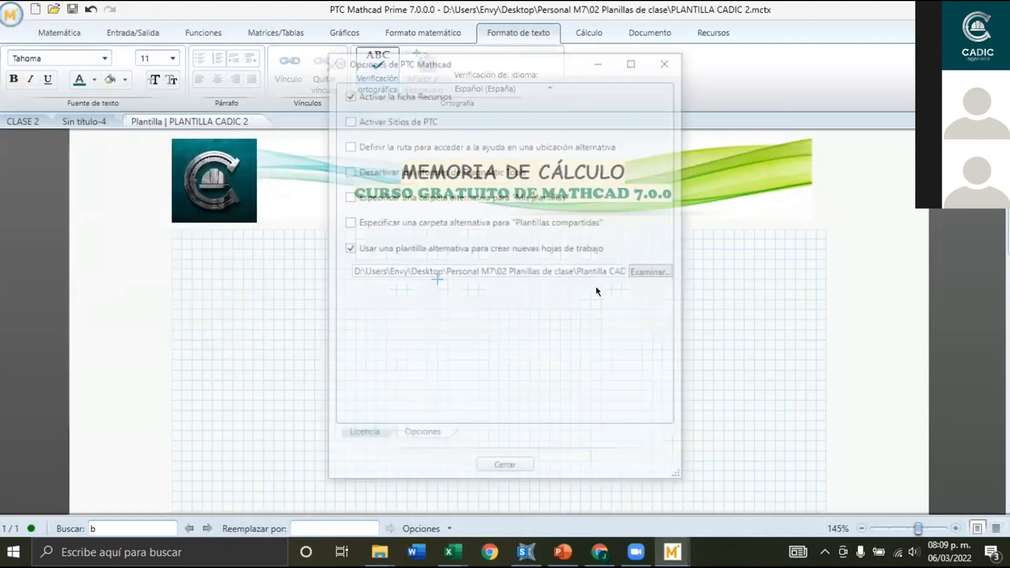
click(651, 271)
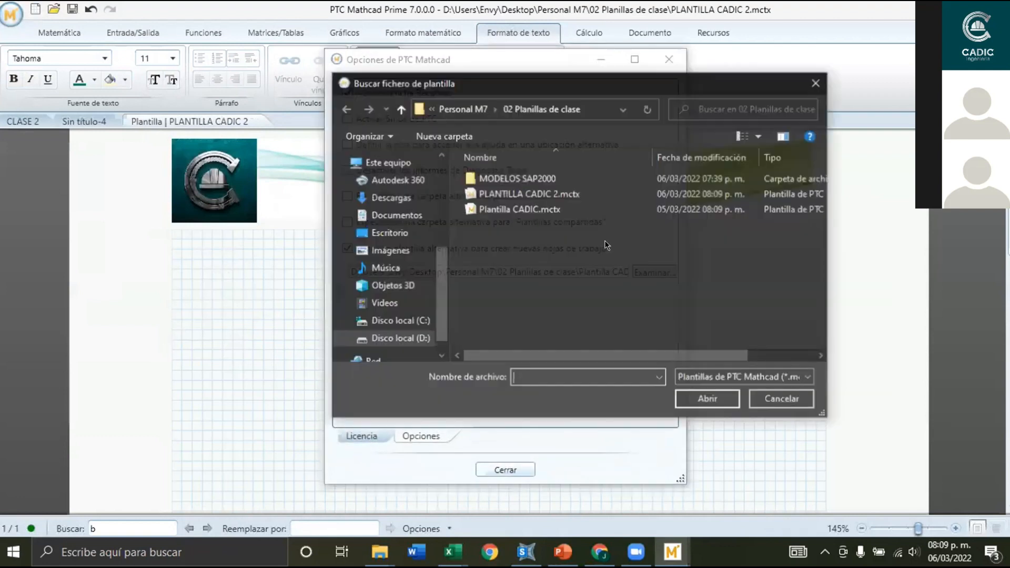
click(713, 400)
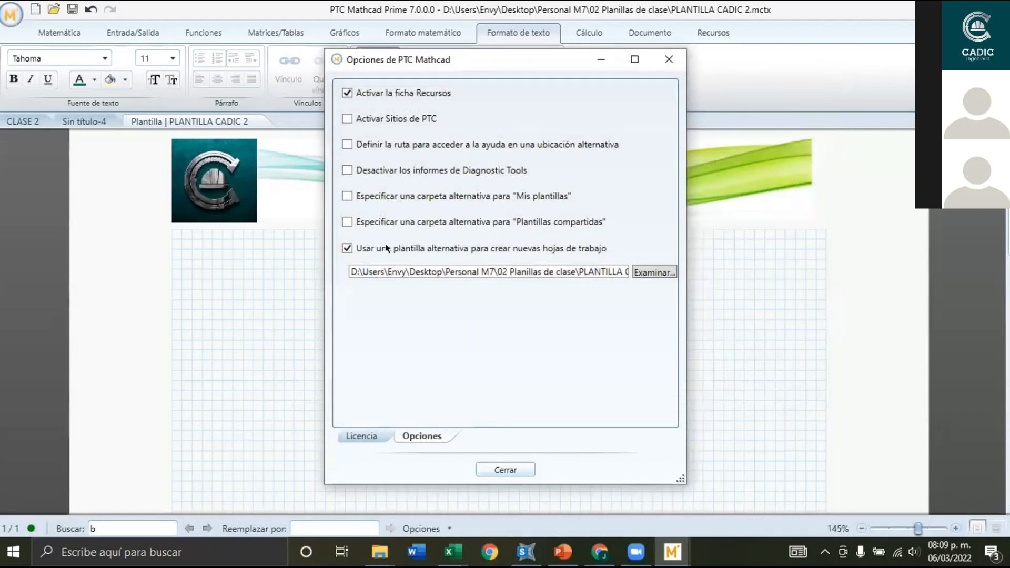
Close the program options and start saving a copy of the template as type Hoja de trabajo de PTC Mathcad (*.mcdx).
key(Return)
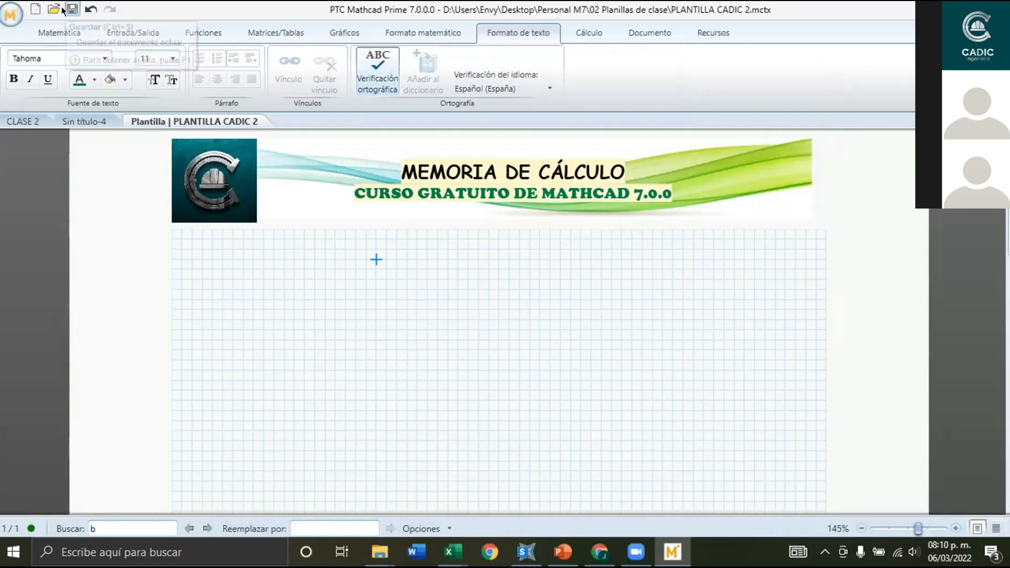
click(11, 14)
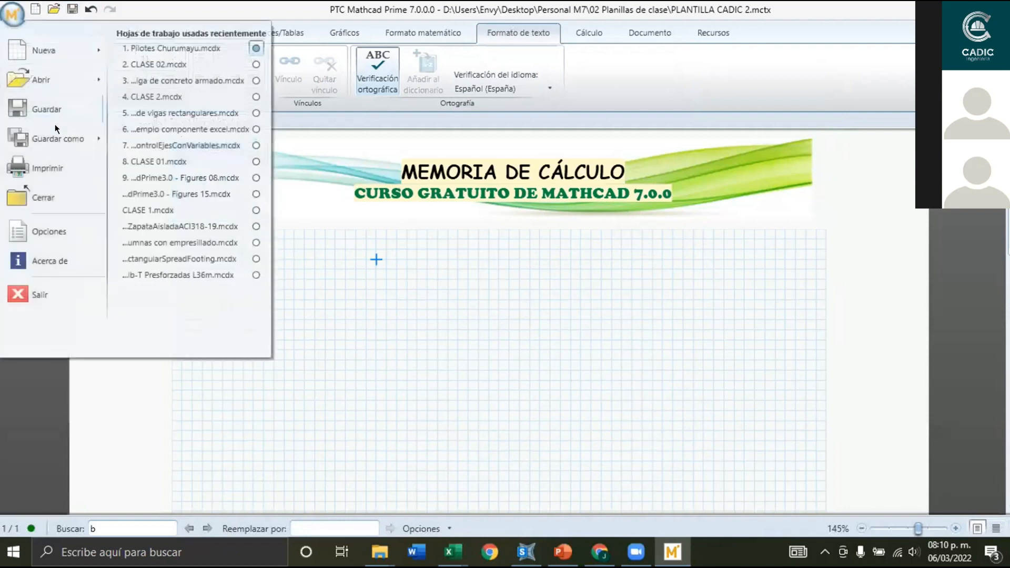
mouse_move(58, 139)
click(153, 74)
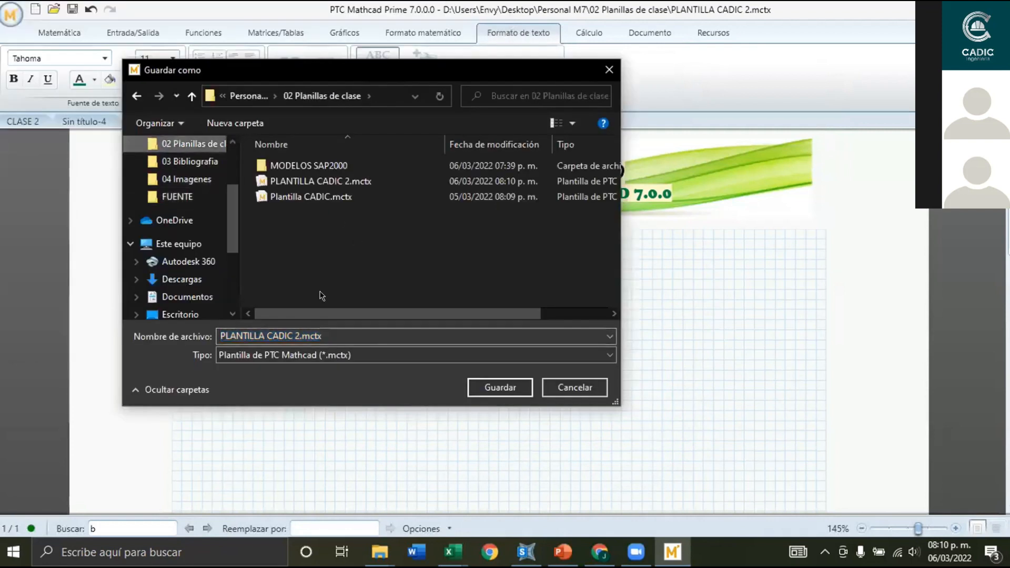
click(328, 355)
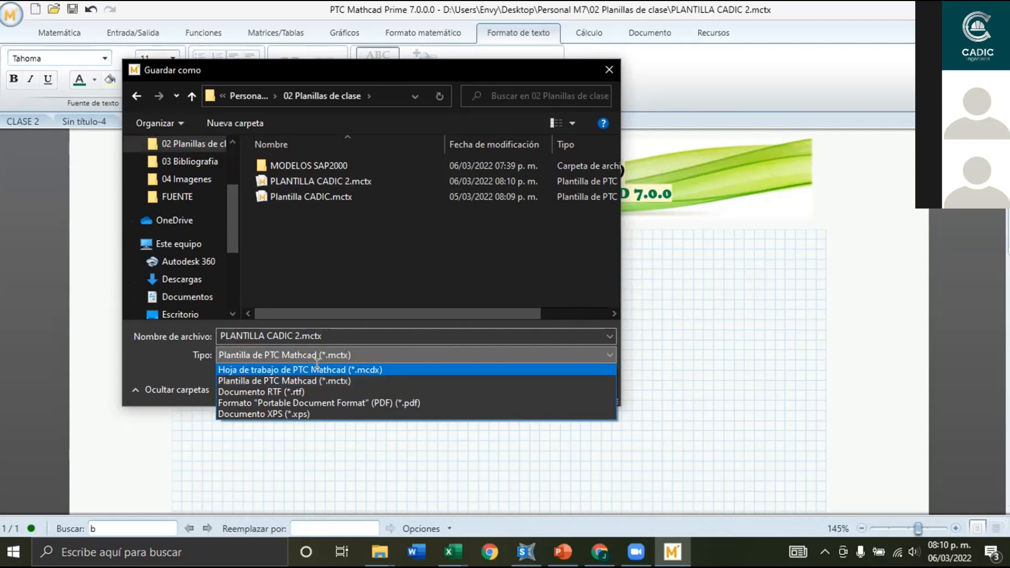
click(316, 369)
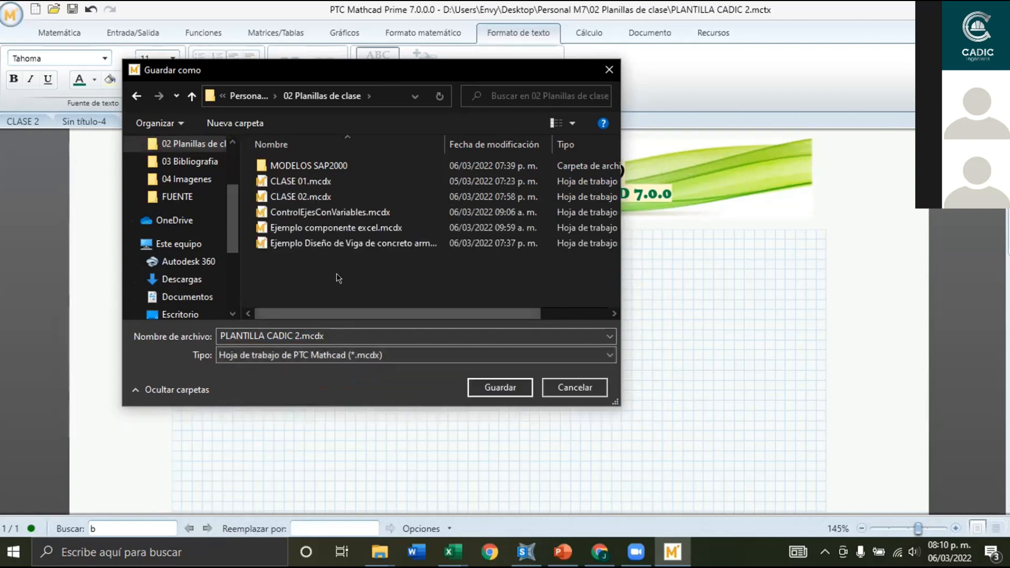
Name the worksheet file CLASE 03 and save it in the 02 Planillas de clase folder.
triple_click(338, 331)
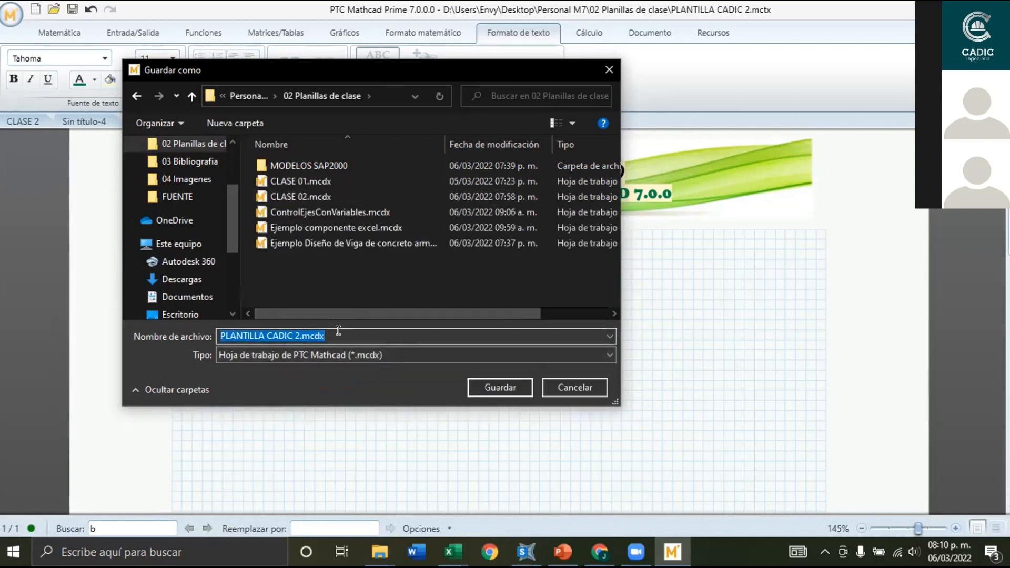
text(CLASE 02)
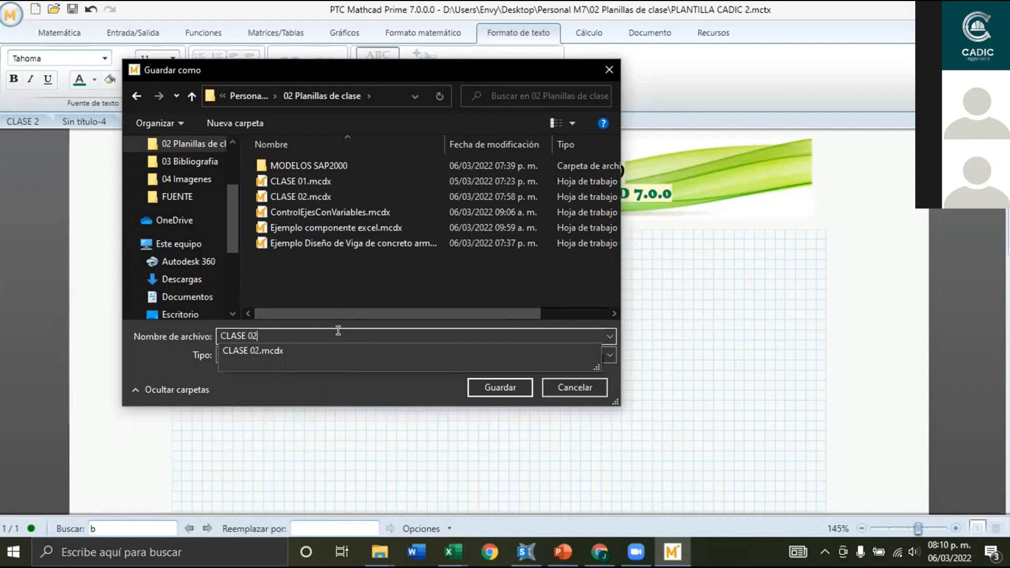
key(BackSpace)
text(3)
click(500, 387)
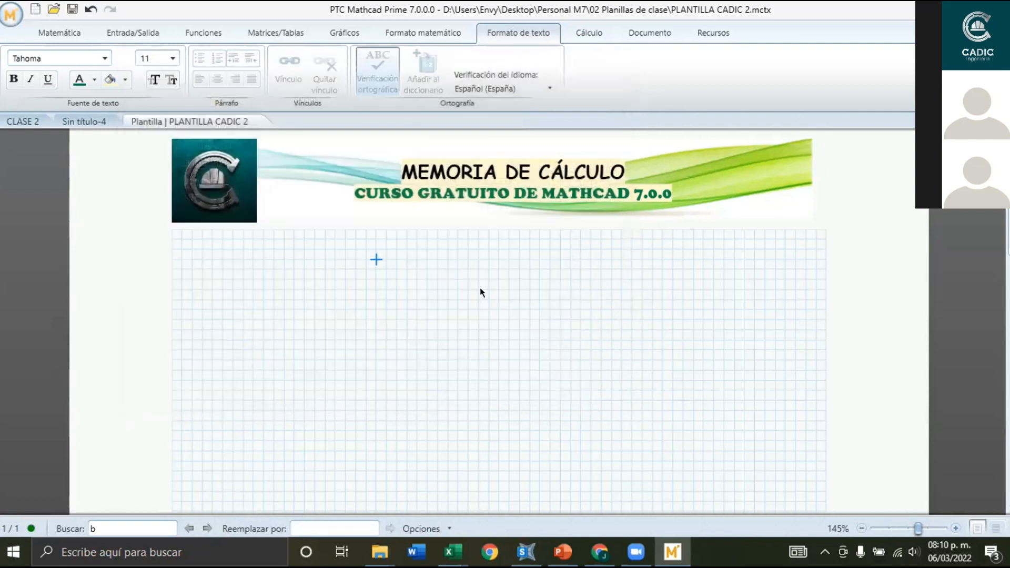
click(479, 299)
click(386, 270)
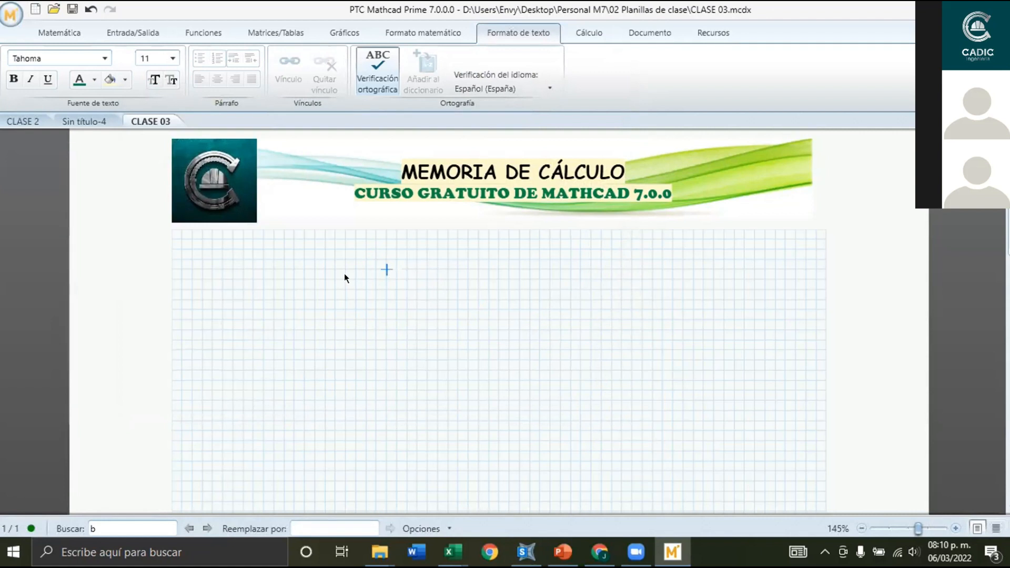
click(83, 29)
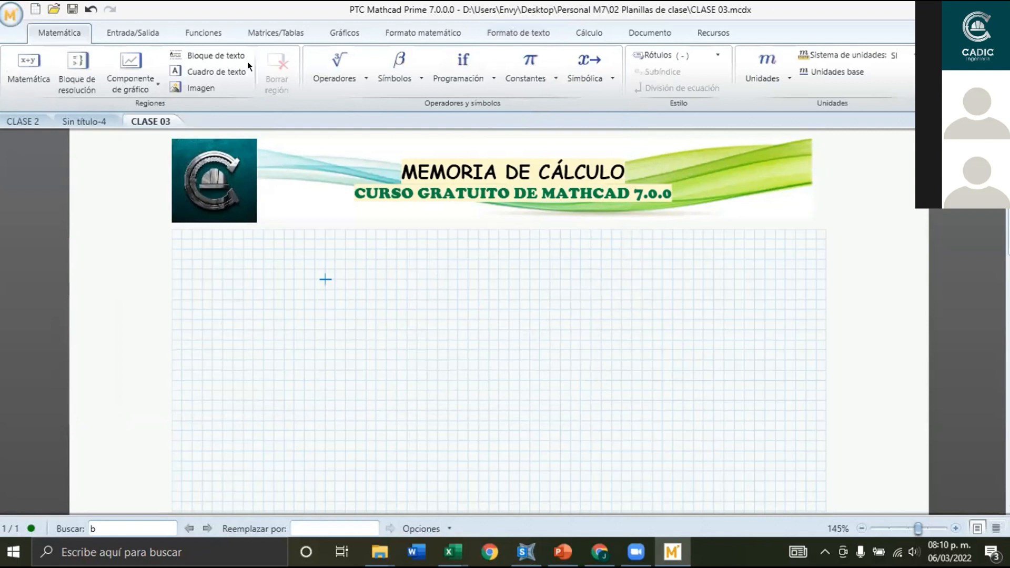
click(144, 30)
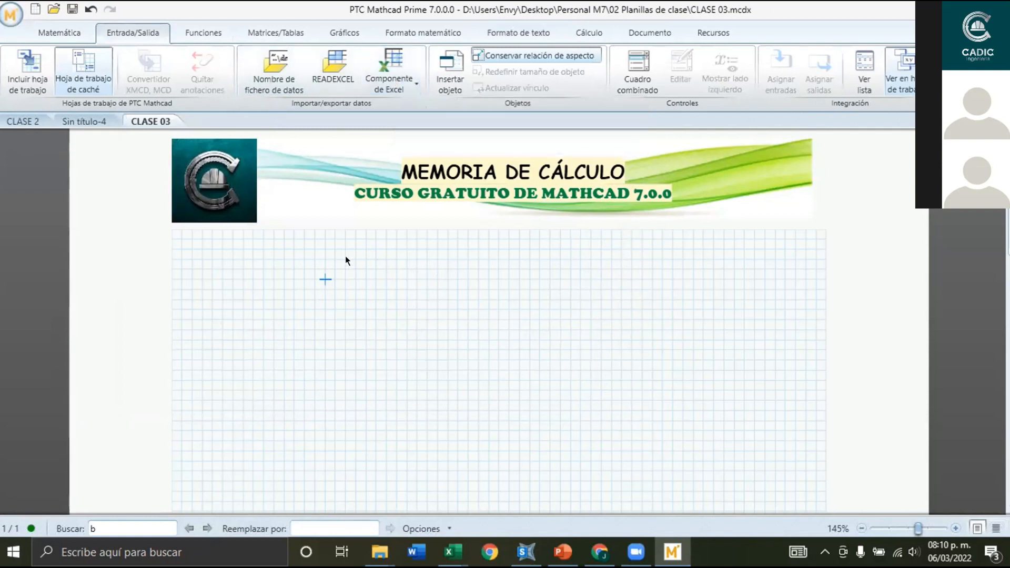
scroll(346, 263, down, 1)
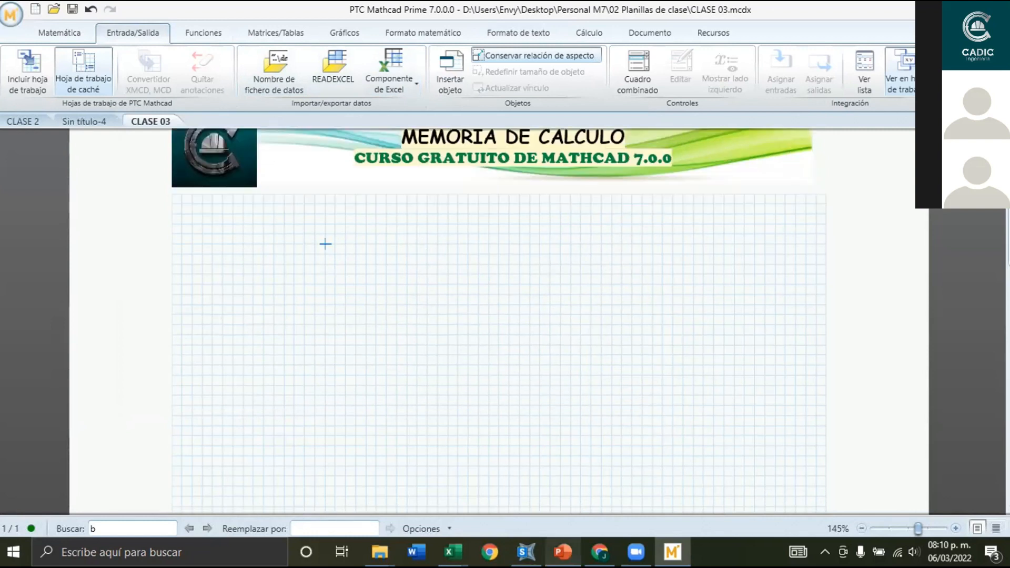
Switch to the AISC 14th Properties_Viewer.xls workbook in Excel and examine the section diagrams and property tables for each shape.
click(450, 552)
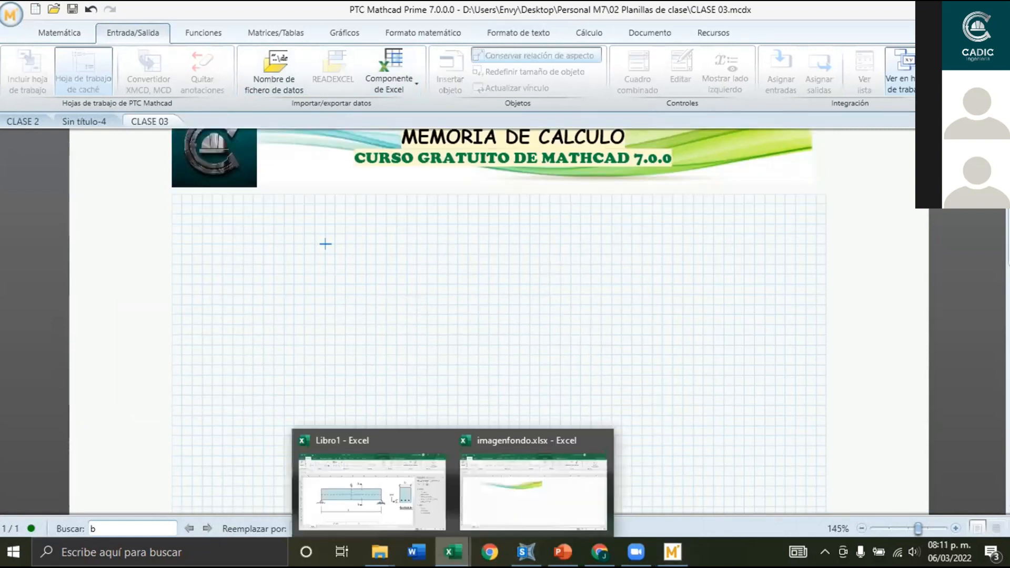
click(522, 476)
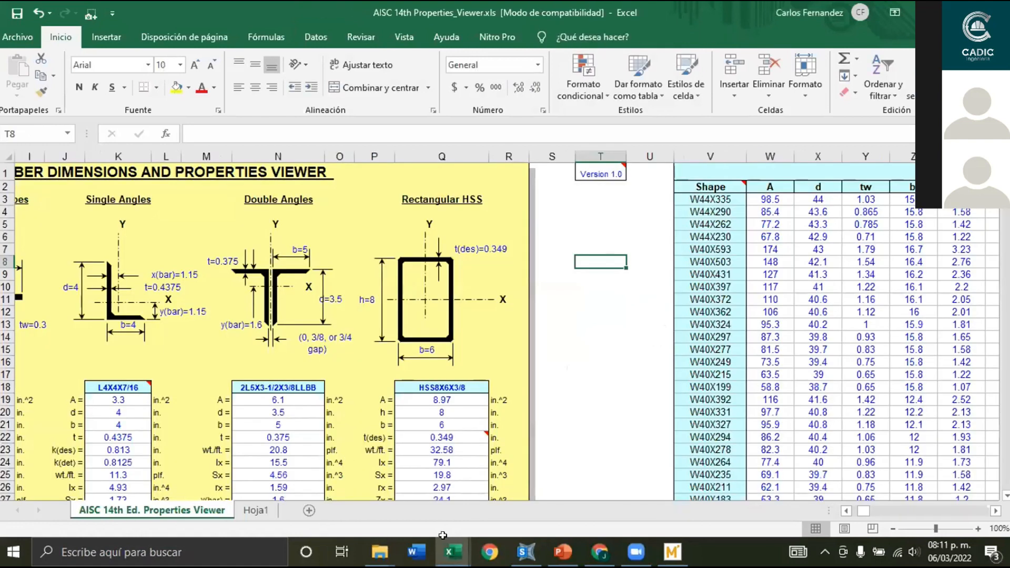
scroll(478, 358, down, 4)
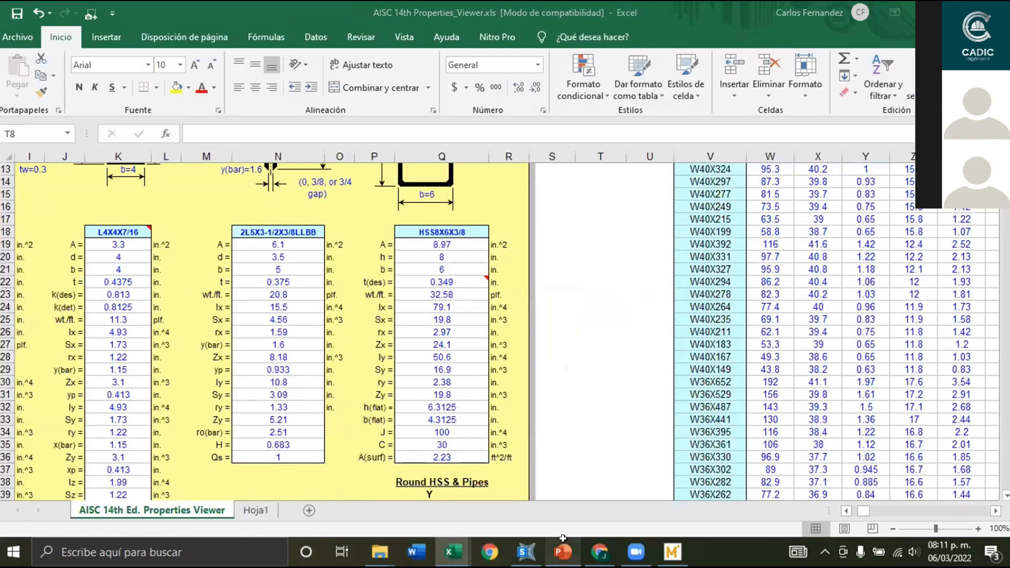
click(846, 512)
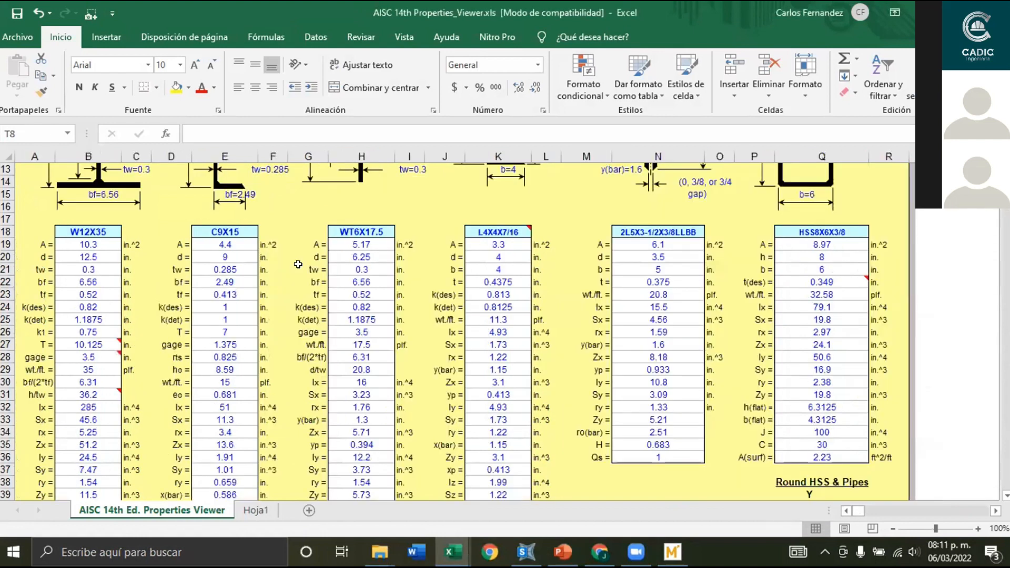
click(298, 264)
scroll(302, 255, up, 4)
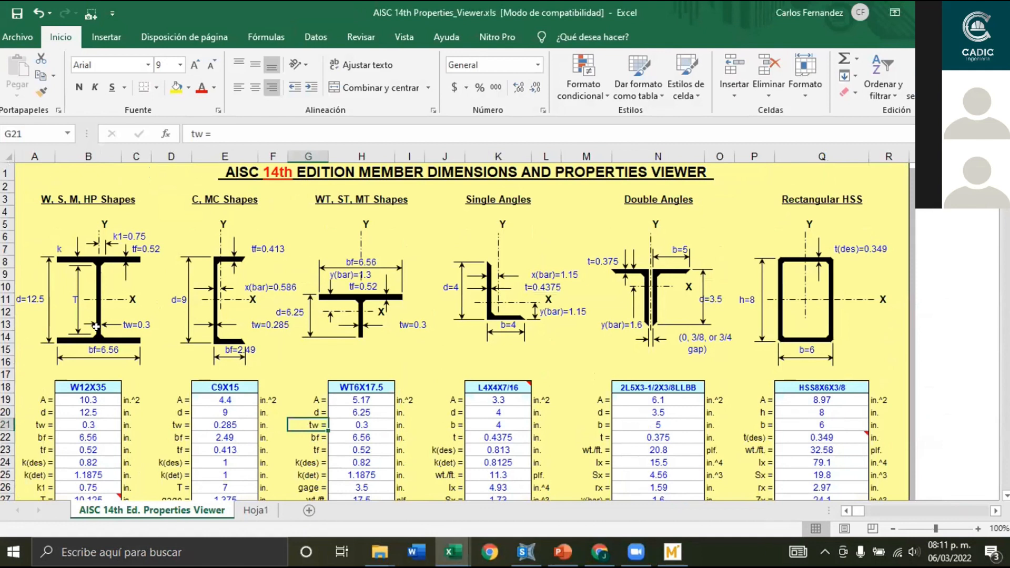
scroll(126, 289, down, 1)
scroll(97, 253, down, 4)
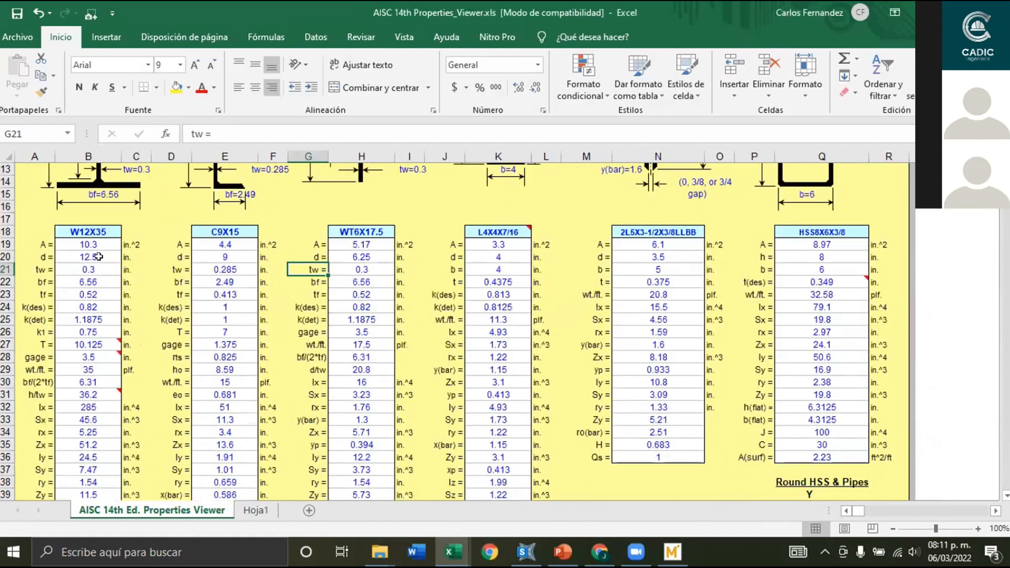
click(98, 267)
scroll(124, 358, up, 4)
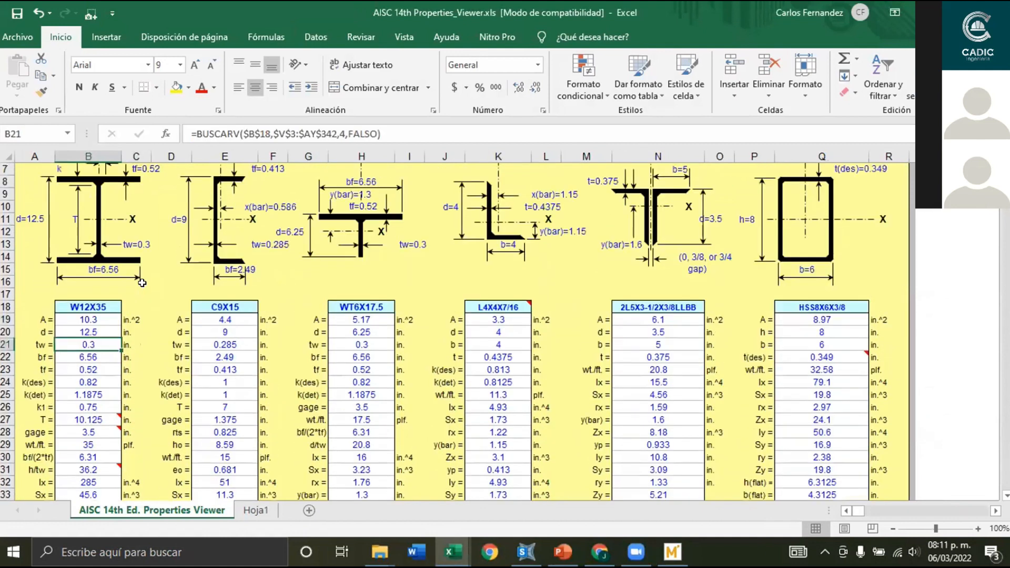
Choose W12X26 as the size for the W, S, M, HP shapes in cell B18.
click(111, 386)
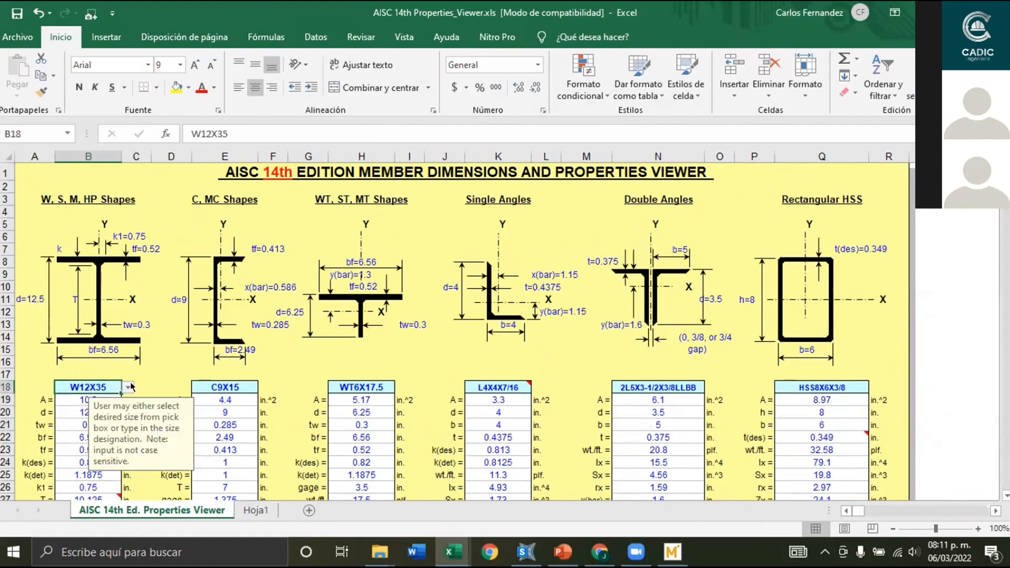
click(129, 387)
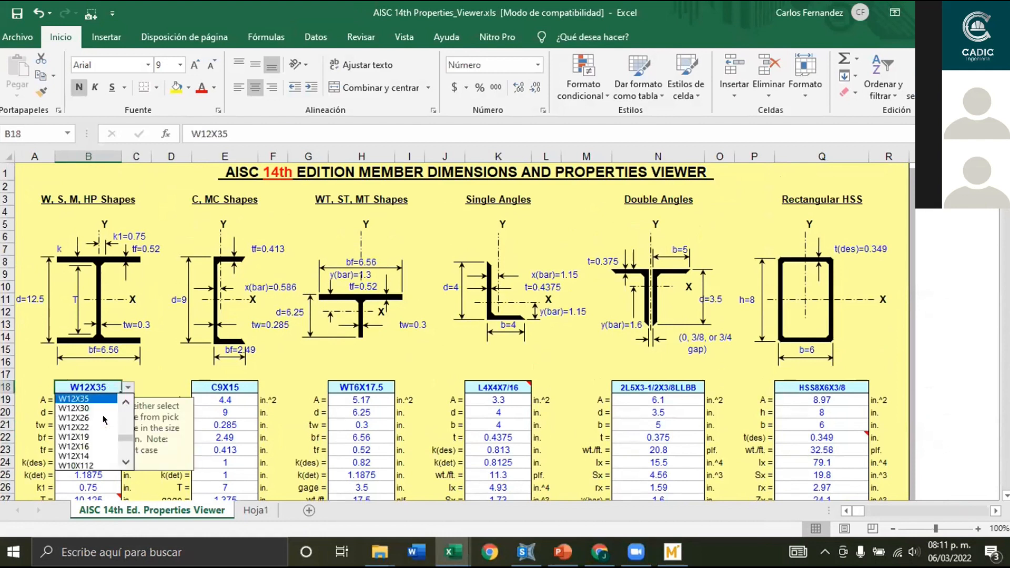
click(107, 417)
scroll(143, 325, down, 1)
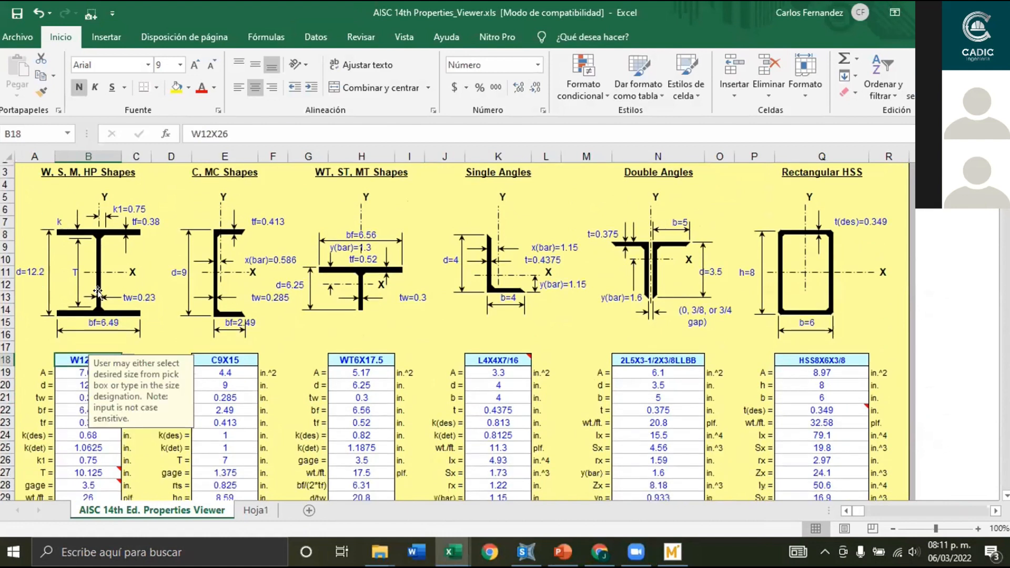
click(107, 333)
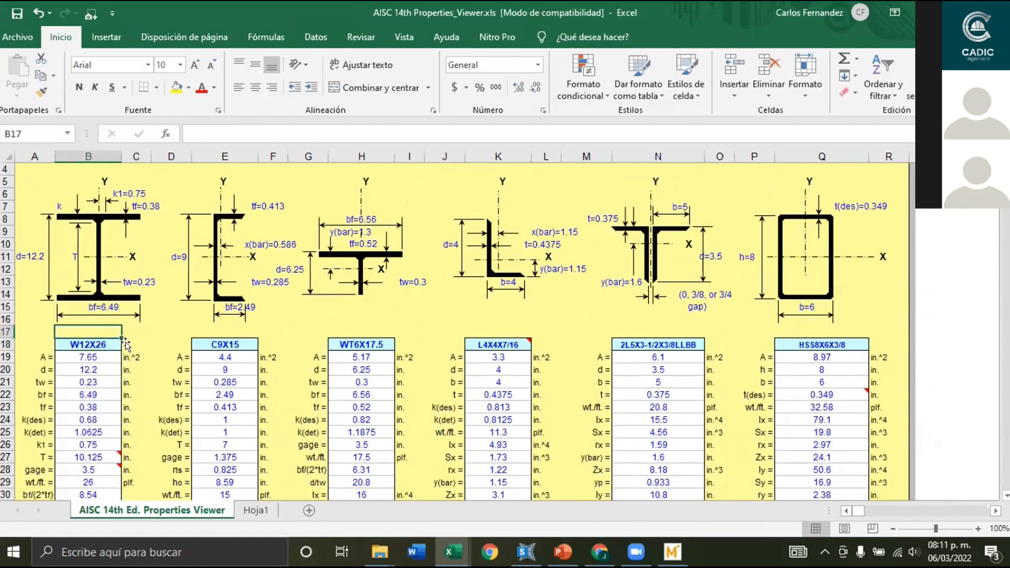
Examine the other sizes offered for the W shape, its full property list and its dimension diagram.
click(119, 346)
click(128, 344)
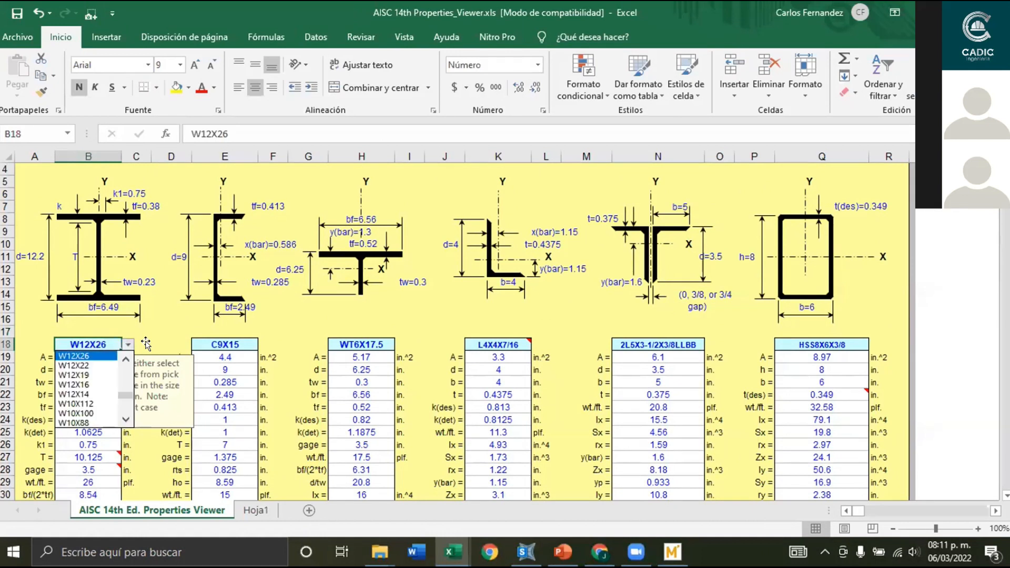
click(153, 333)
click(153, 334)
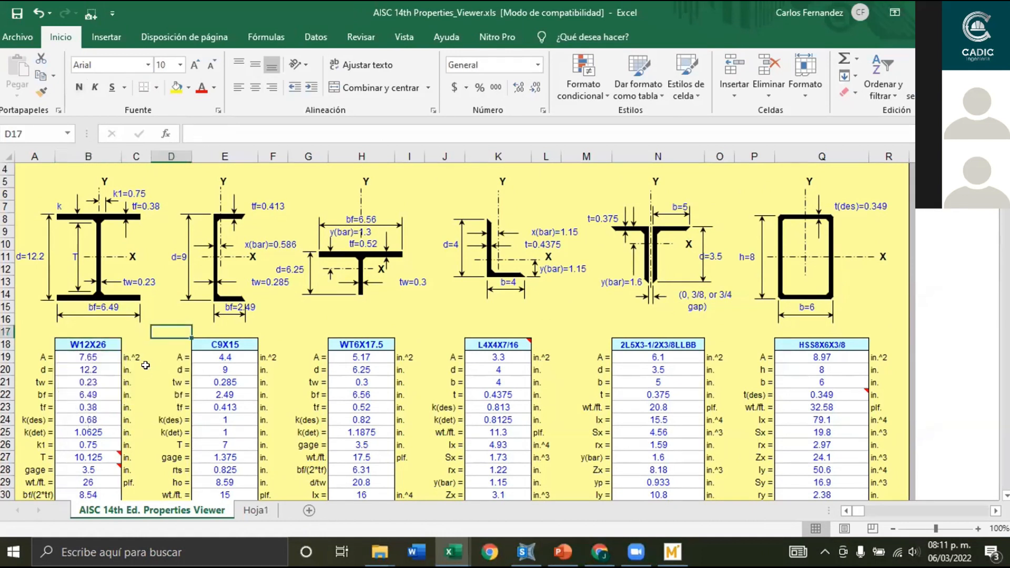
scroll(219, 276, down, 4)
scroll(219, 275, down, 1)
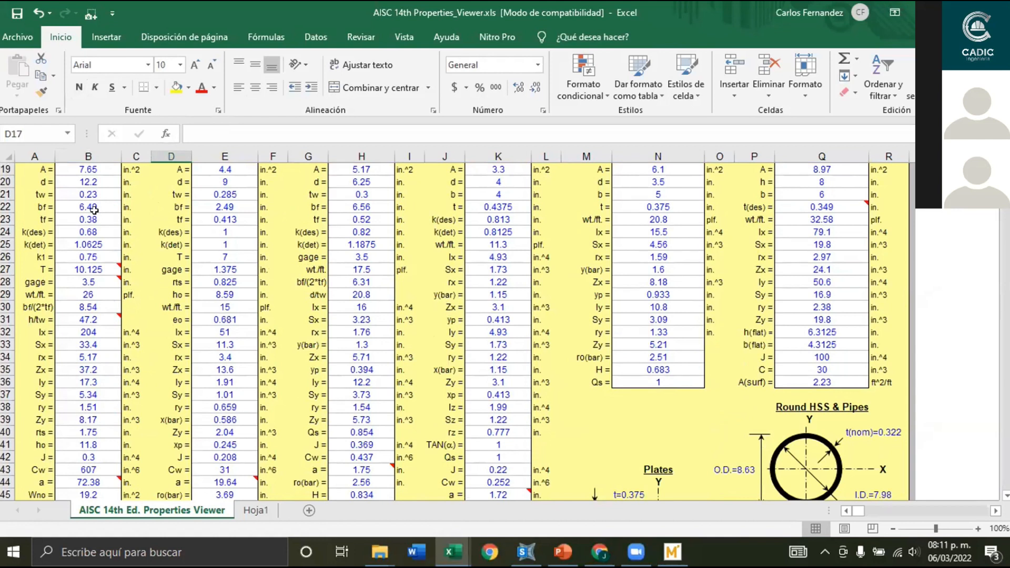
scroll(37, 195, up, 6)
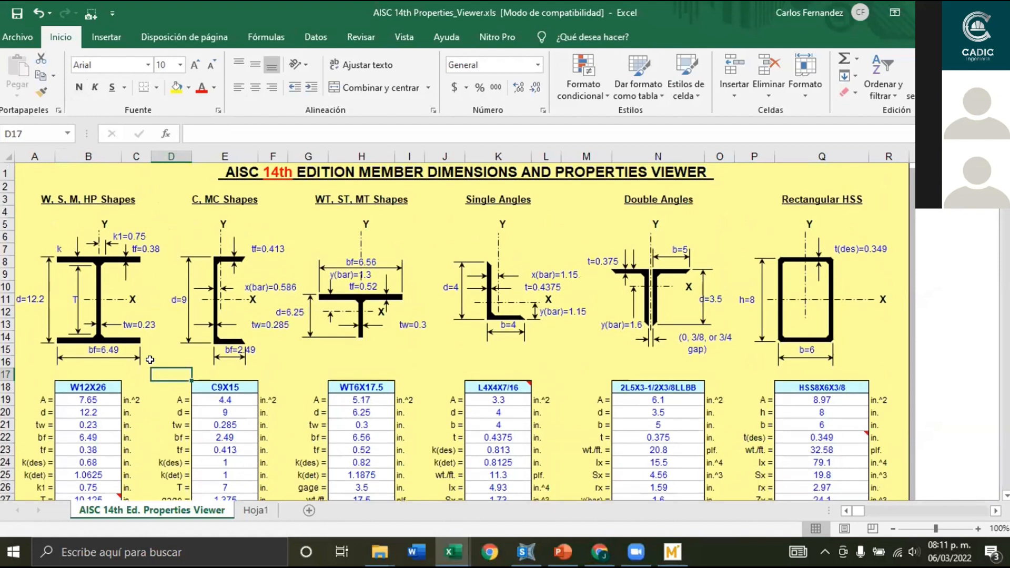
drag(37, 192, 190, 346)
click(276, 211)
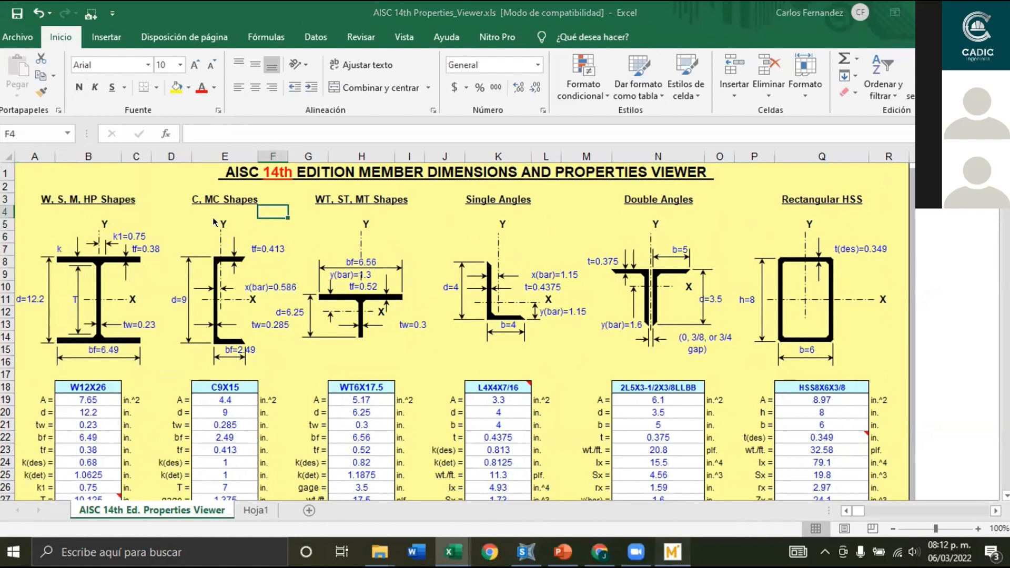
Switch back to the CLASE 03 worksheet in Mathcad and define the variable Perfil as the text "W12X44" near the page's upper edge.
key(alt+Tab)
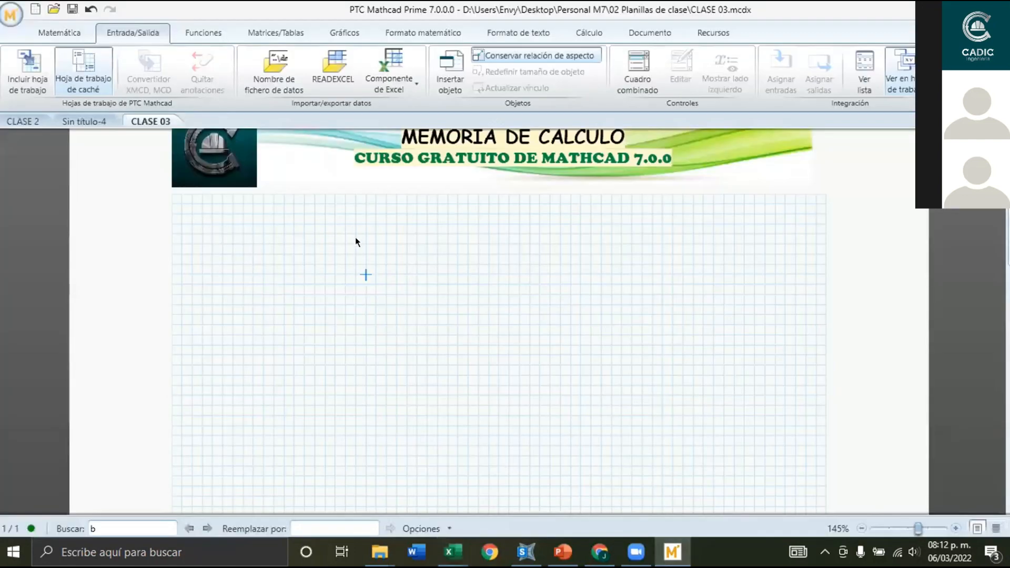
key(ctrl+Home)
click(191, 221)
text(p)
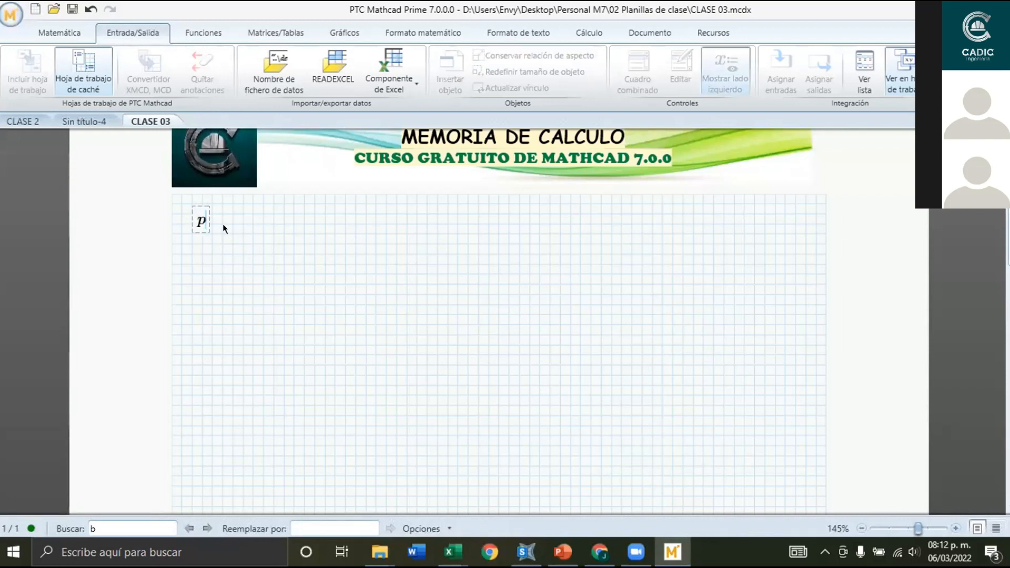
key(BackSpace)
text(Perfil:=)
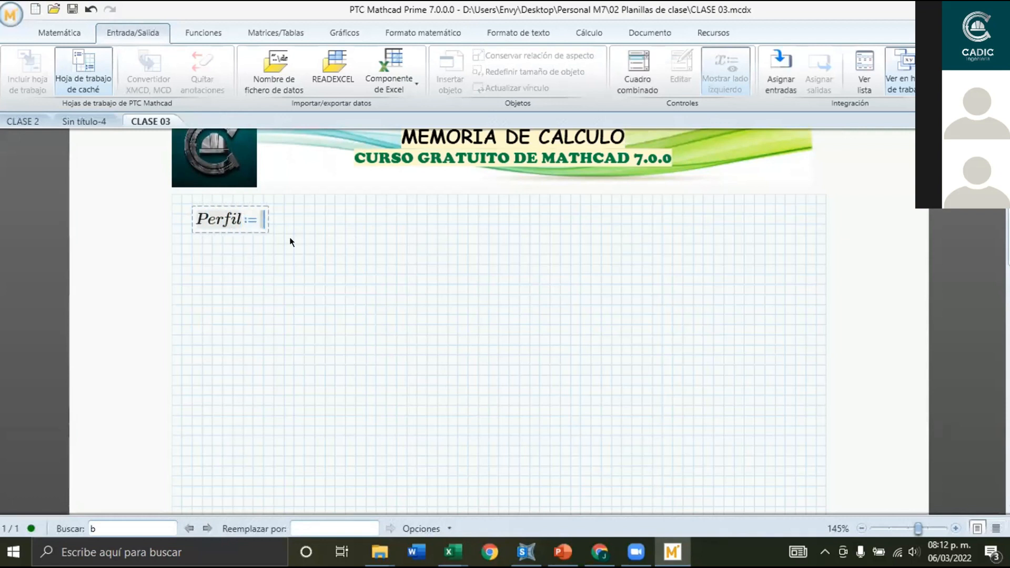
text(")
text(W)
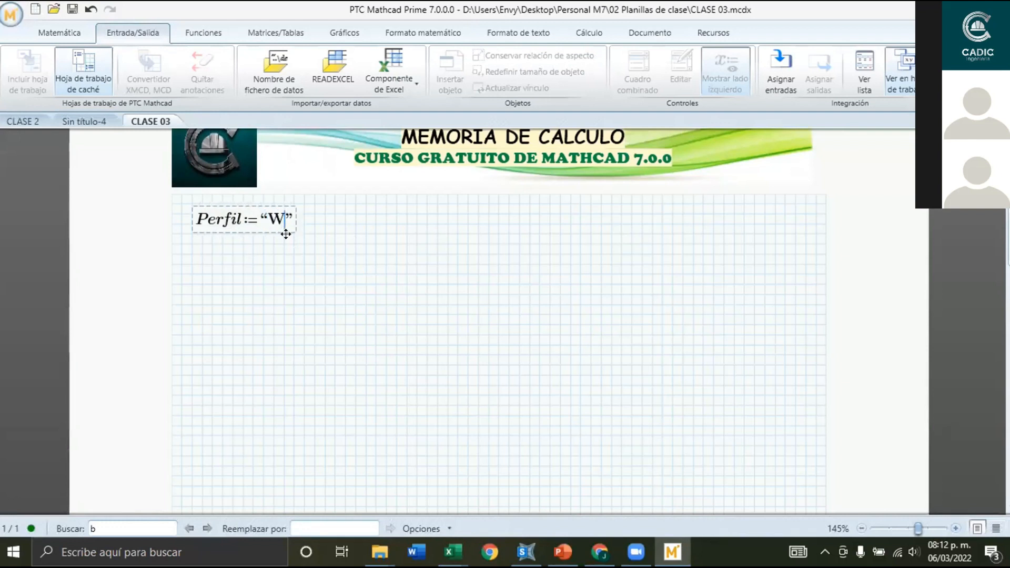
text(12X)
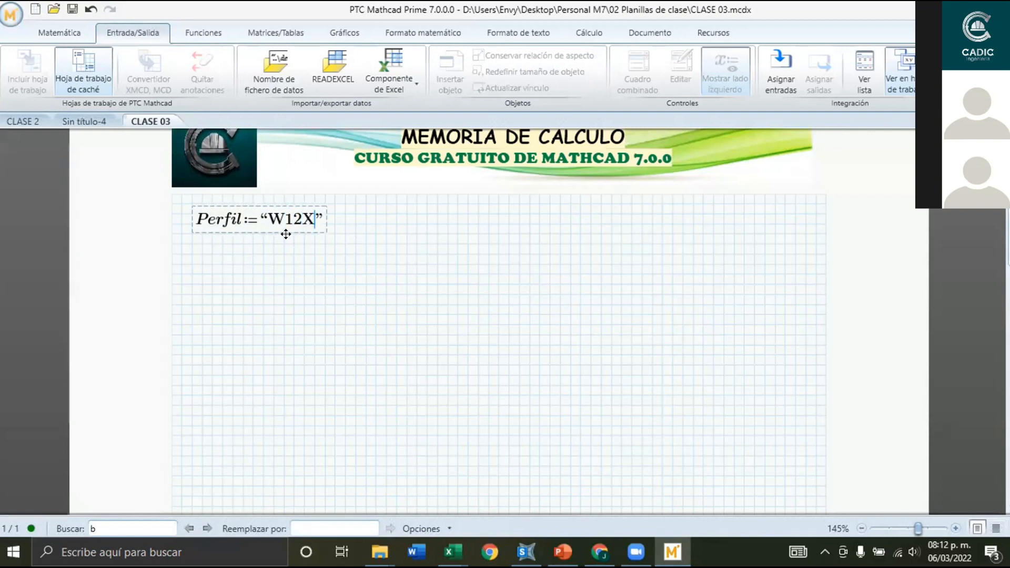
text(44)
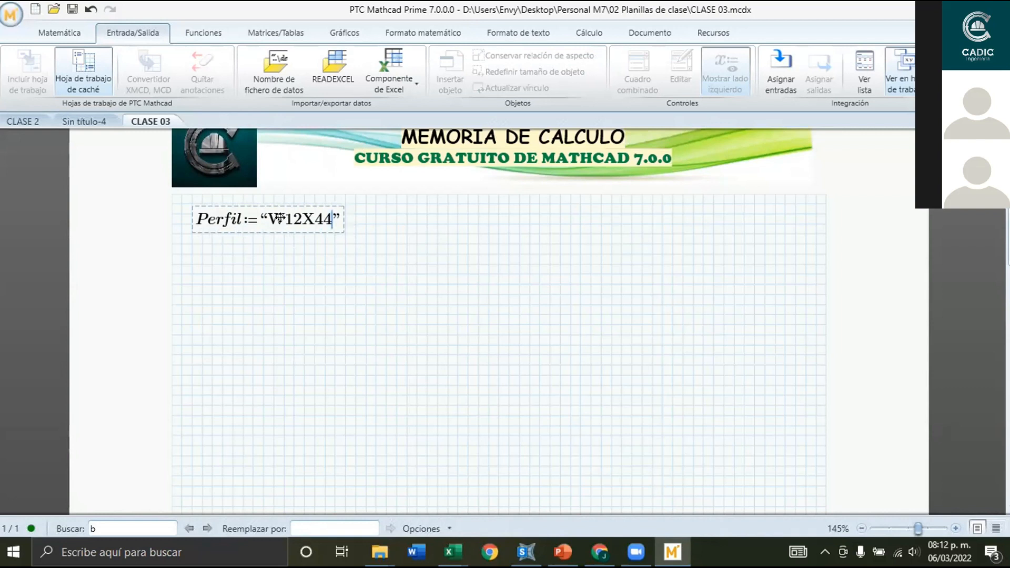
key(Right)
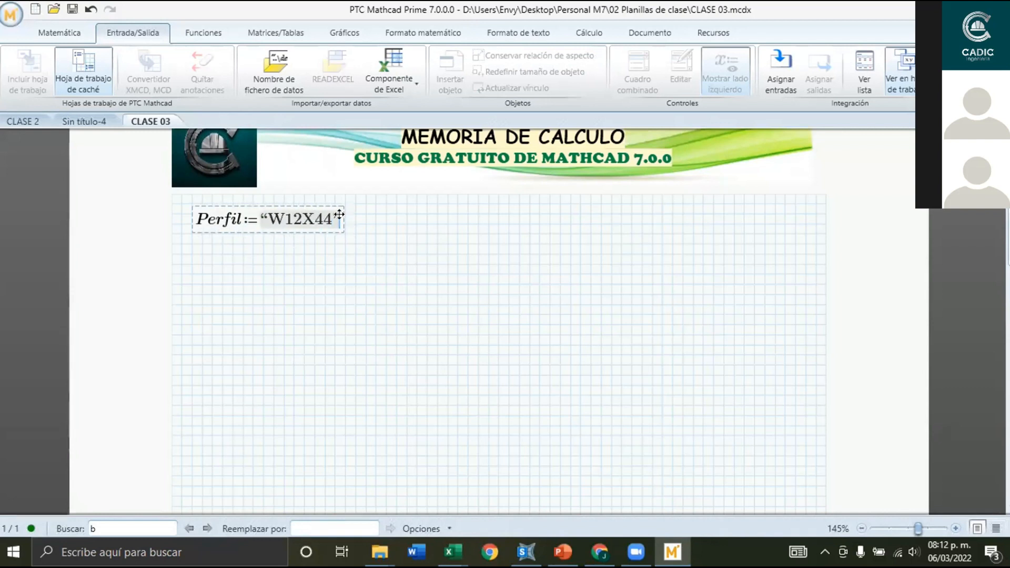
Insert an Excel component below the Perfil definition and shift it down to leave blank space above it.
key(Left)
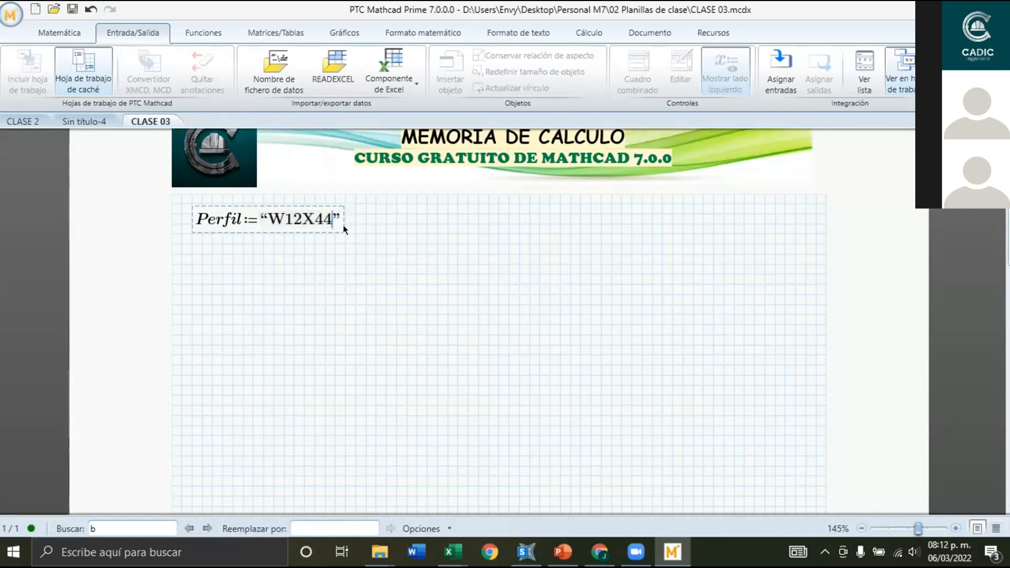
click(366, 244)
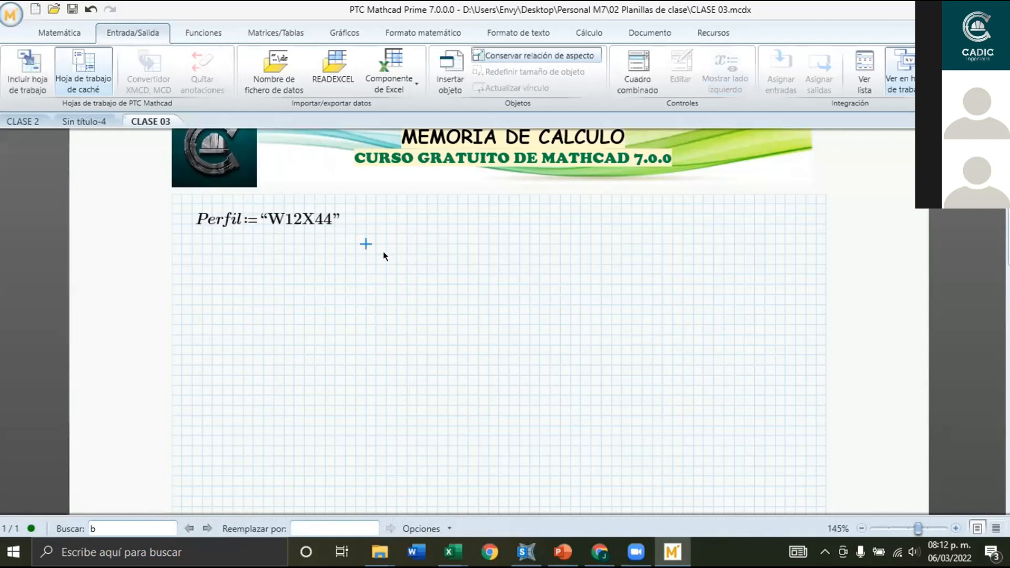
click(274, 254)
click(383, 79)
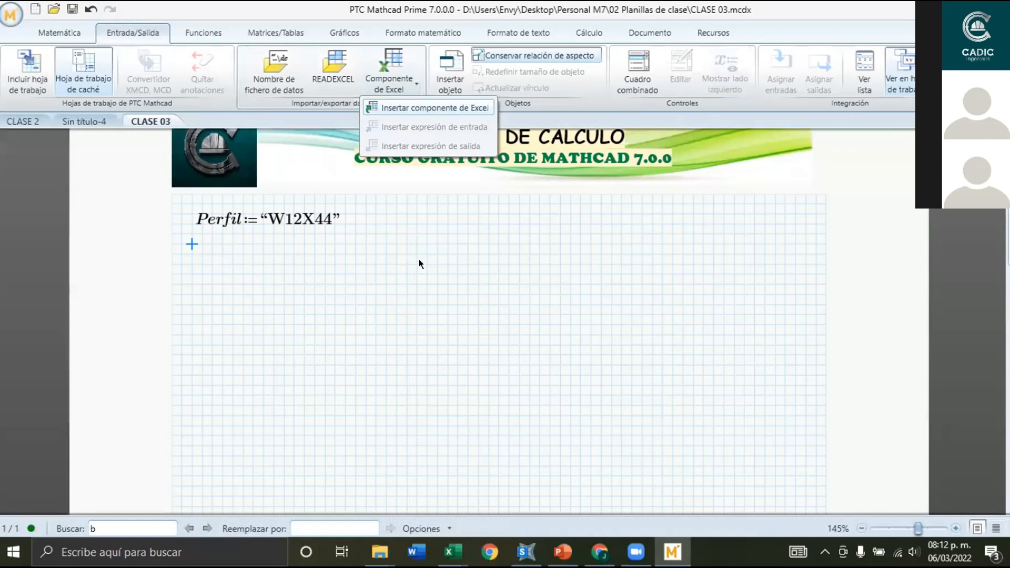
key(Return)
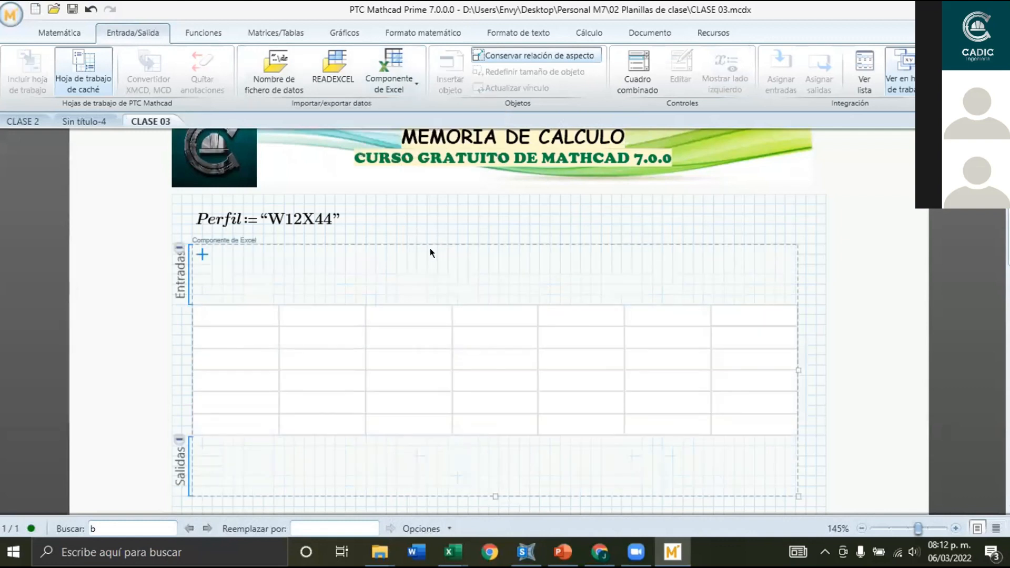
click(553, 229)
key(Return)
key(Return)
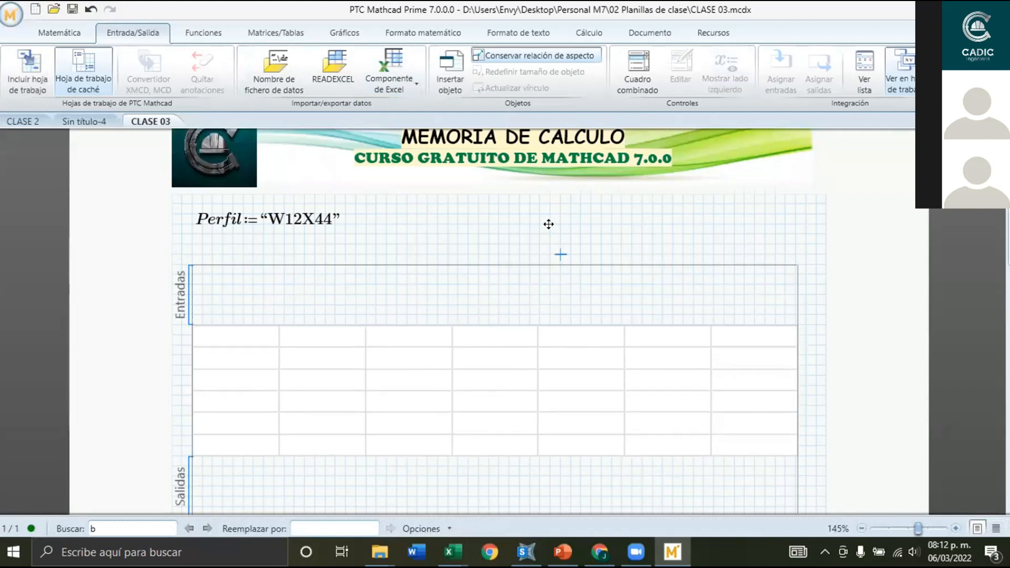
Open the Excel component's embedded workbook for editing.
scroll(549, 224, down, 1)
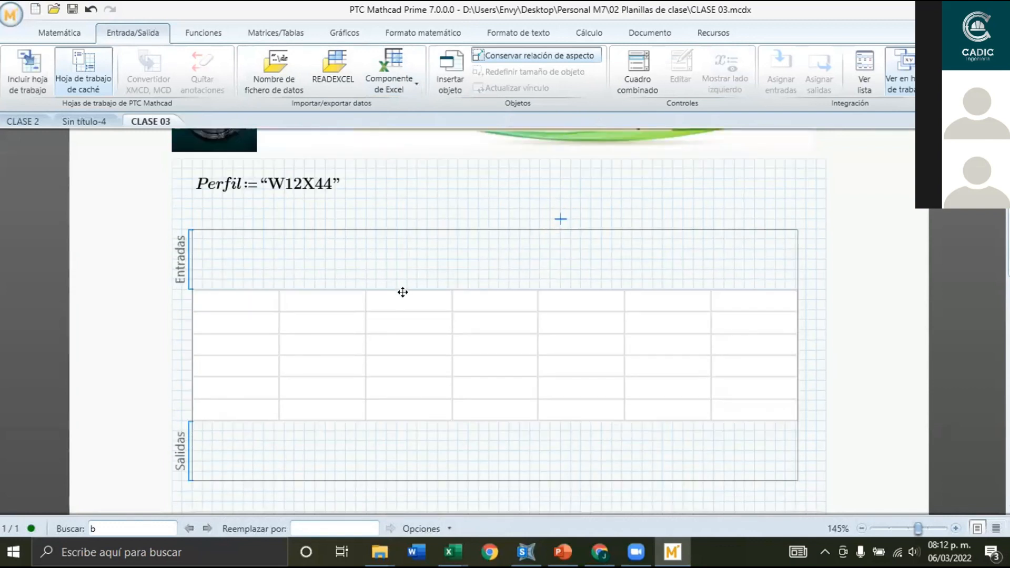
scroll(402, 292, down, 2)
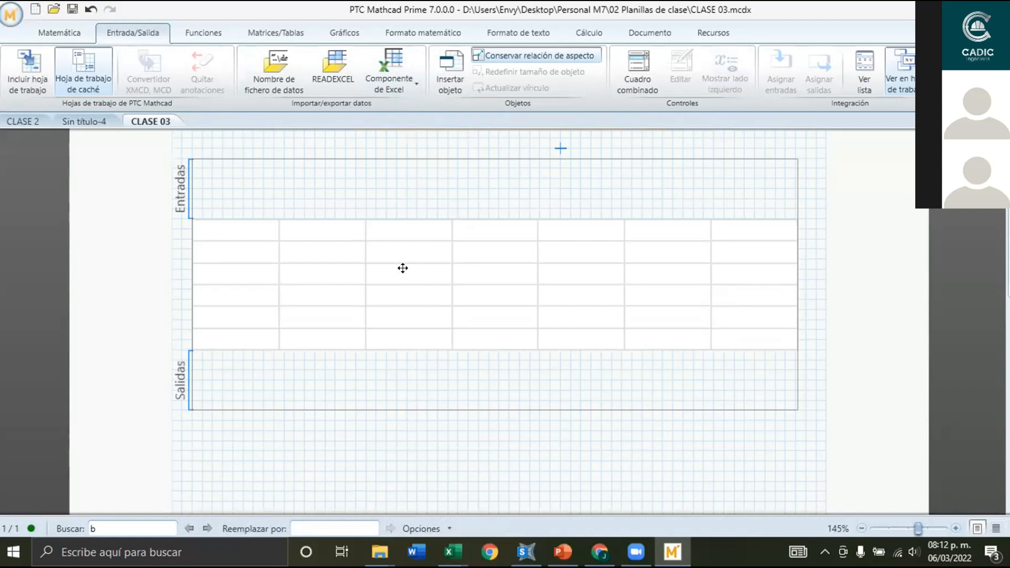
double_click(463, 266)
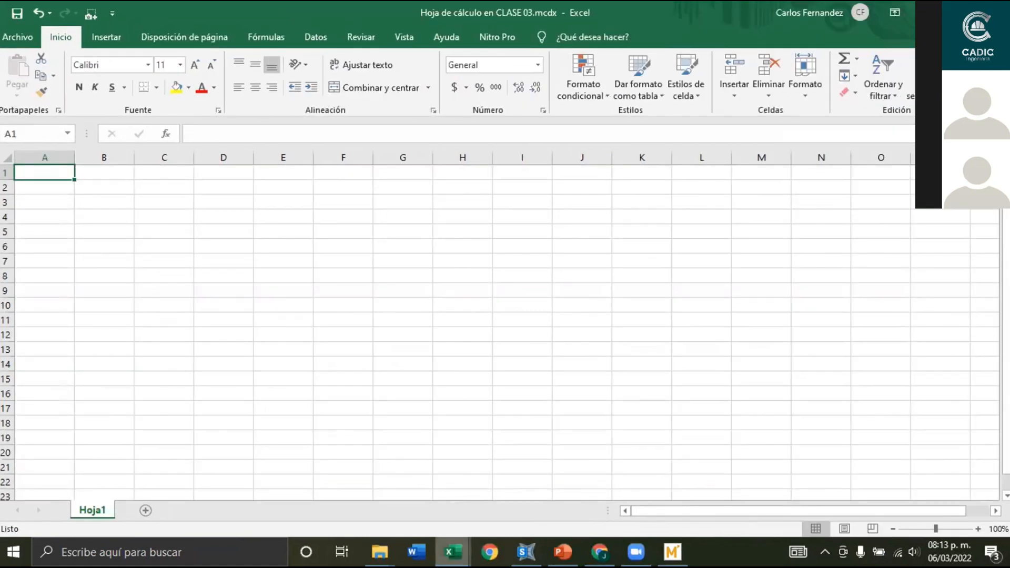
Copy the AISC 14th Ed. Properties Viewer sheet from AISC 14th Properties_Viewer.xls into the CLASE 03.mcdx embedded workbook, placing it before Hoja1.
mouse_move(452, 549)
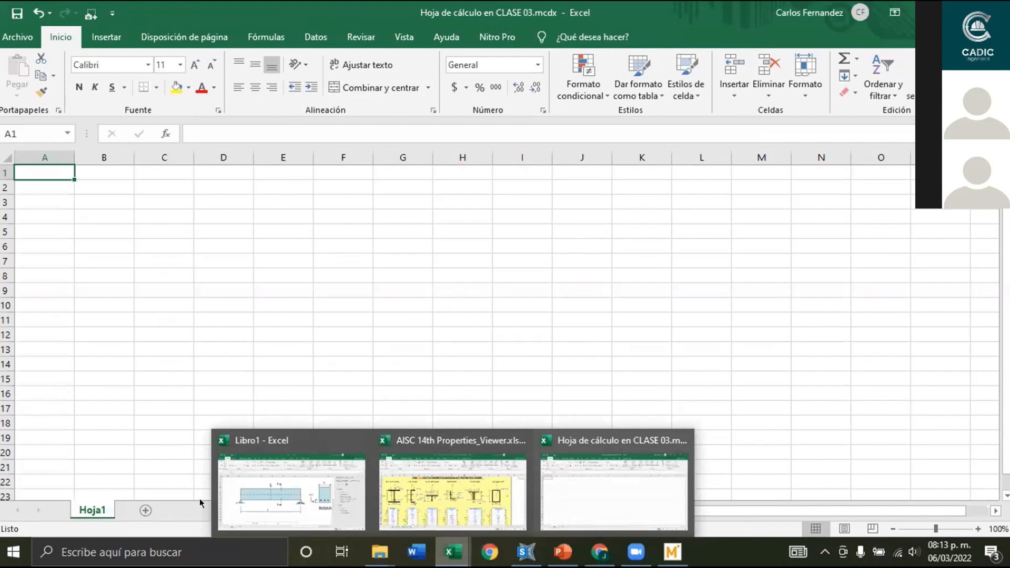
click(451, 523)
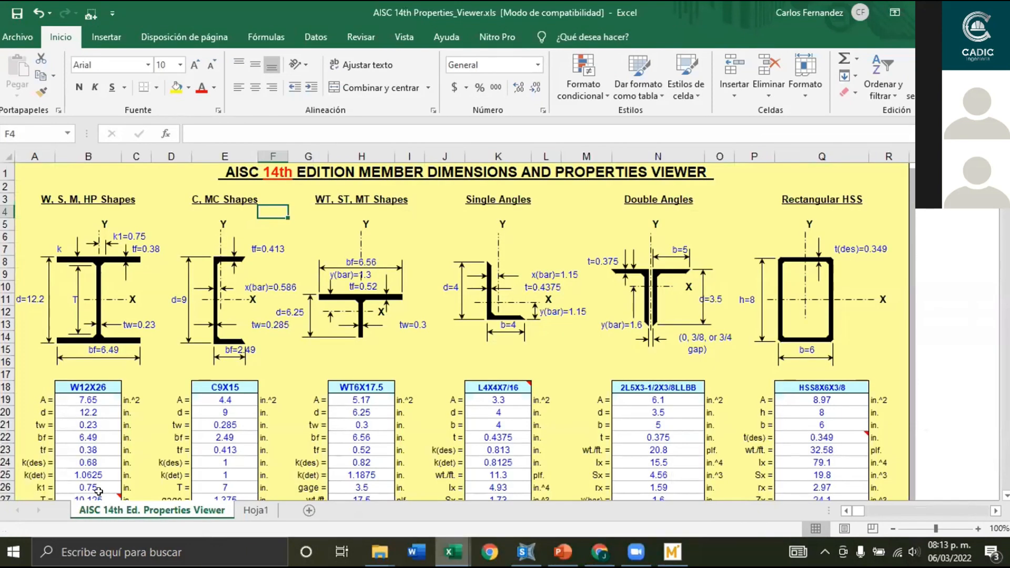
right_click(134, 505)
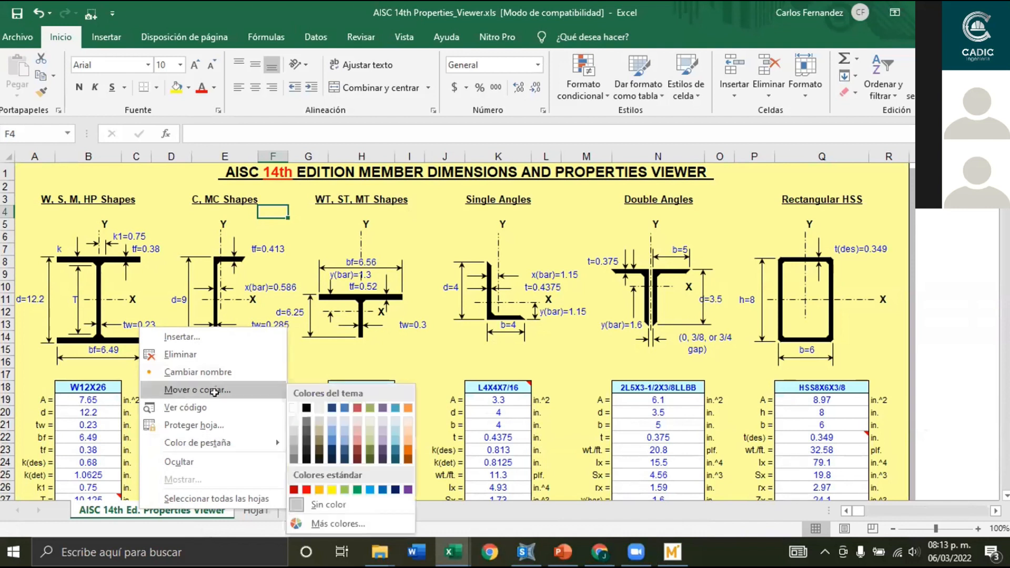
click(198, 389)
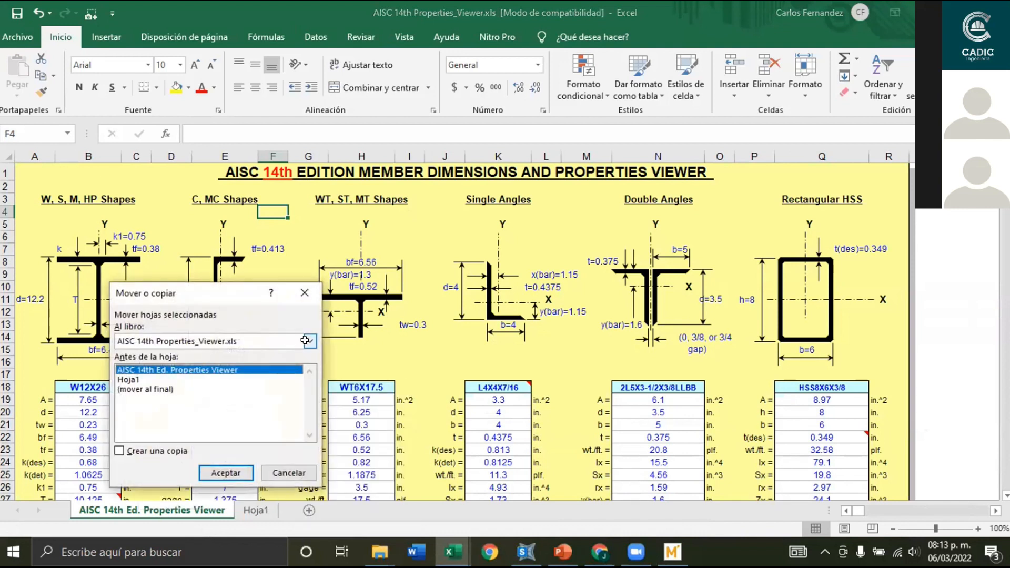
click(305, 340)
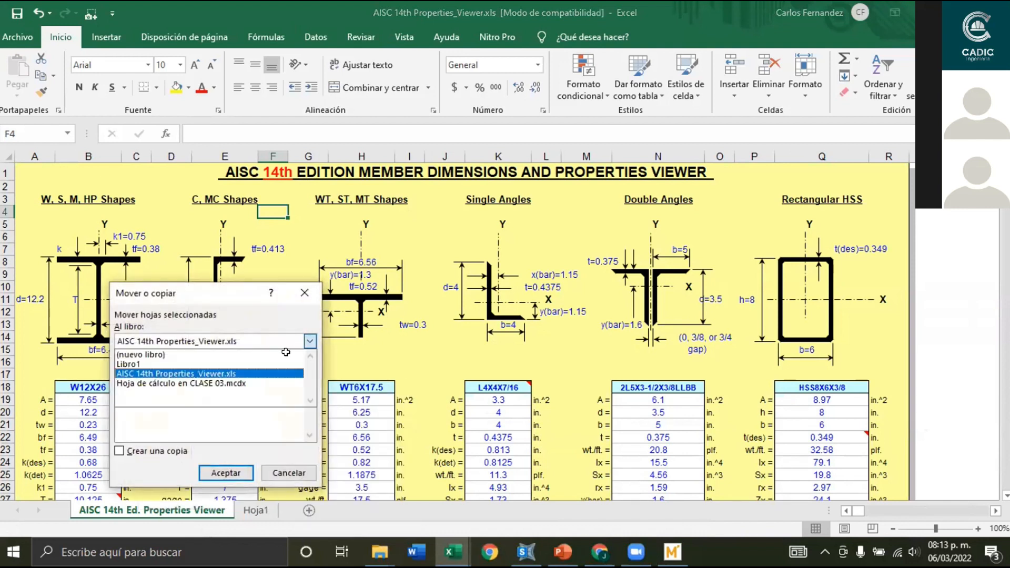
click(231, 382)
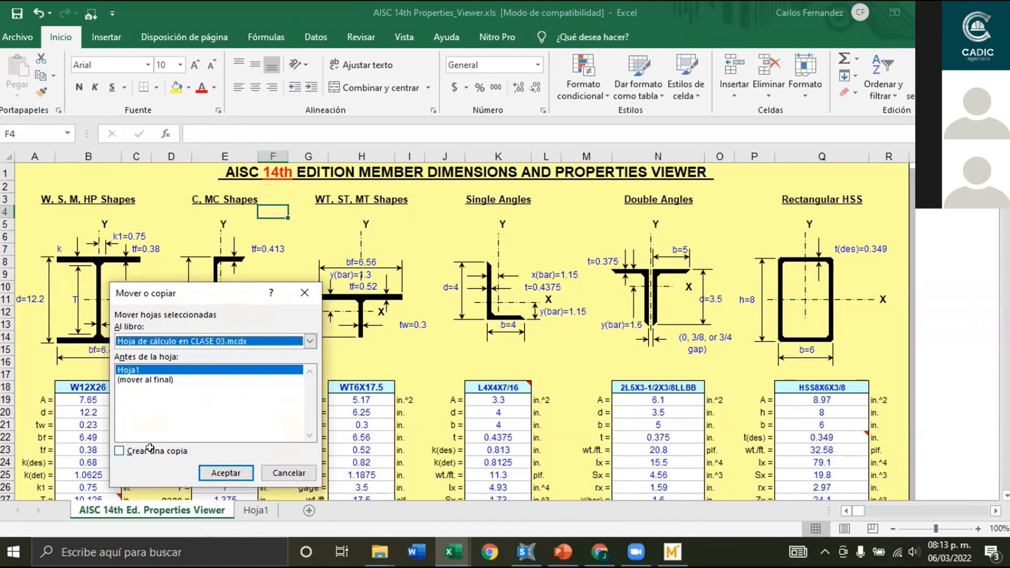
click(212, 451)
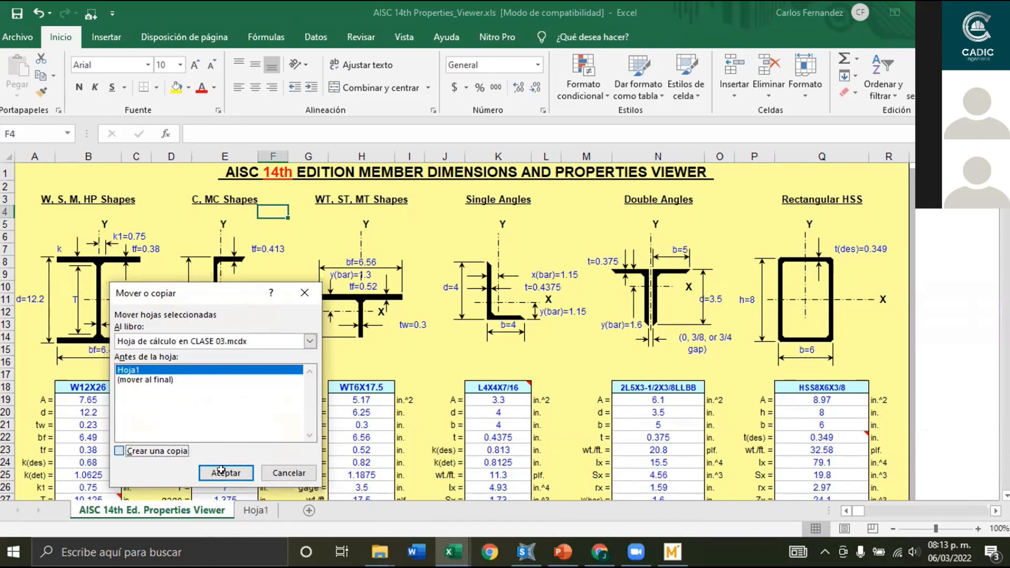
click(226, 472)
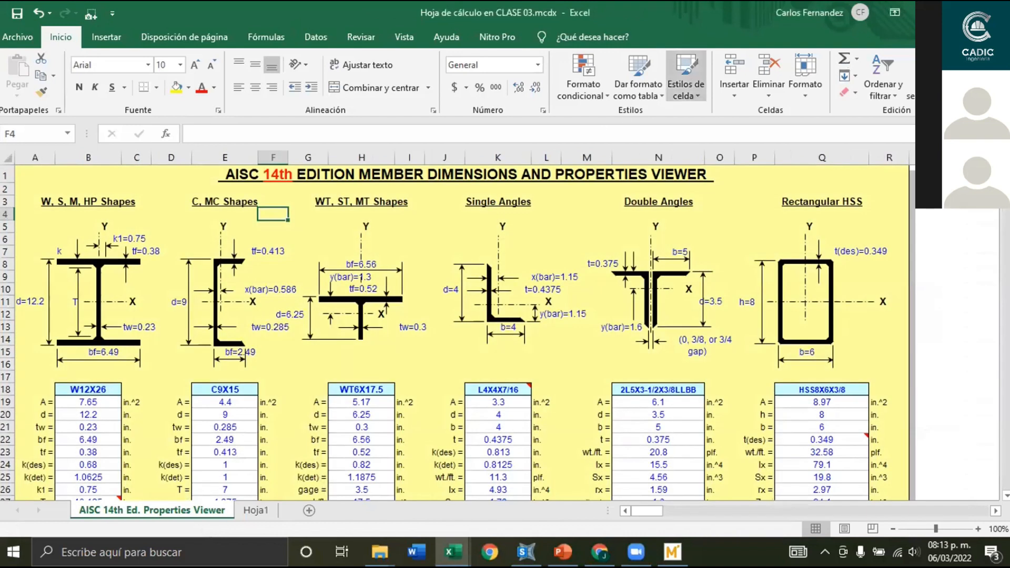
Close the original AISC 14th Properties_Viewer.xls workbook, saving it and continuing past the compatibility checker.
click(993, 12)
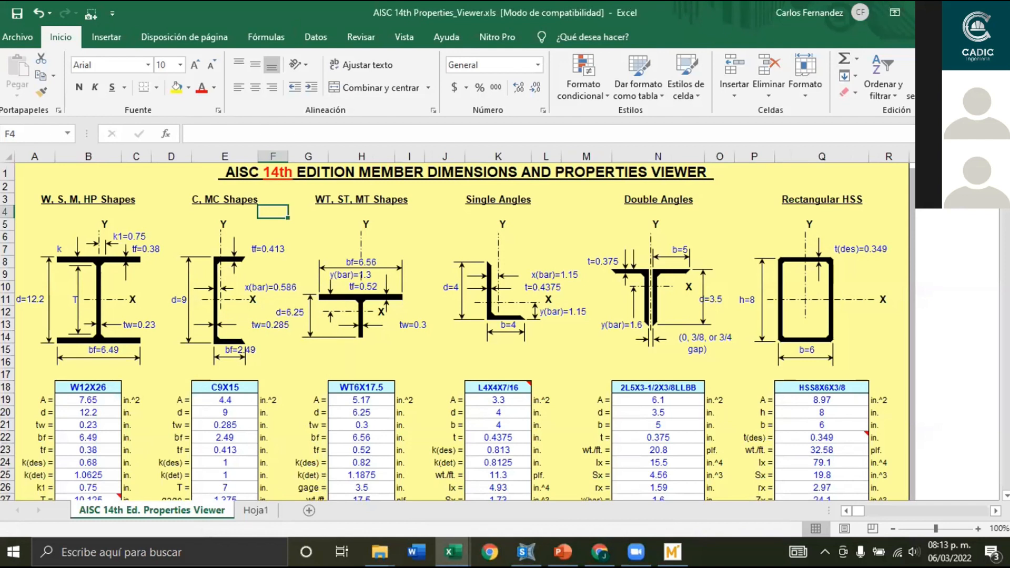
click(961, 12)
click(712, 24)
key(alt+F4)
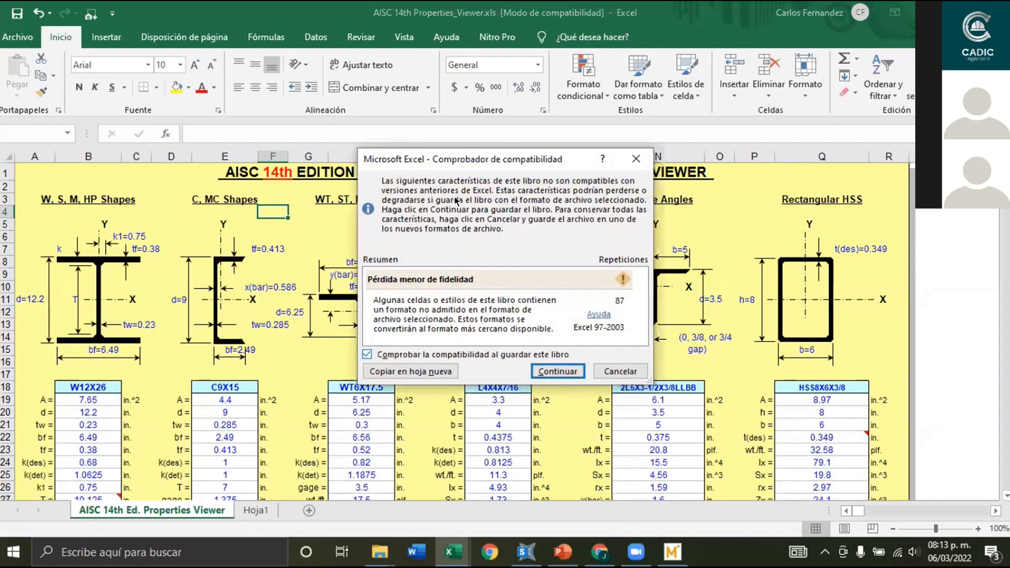
key(Return)
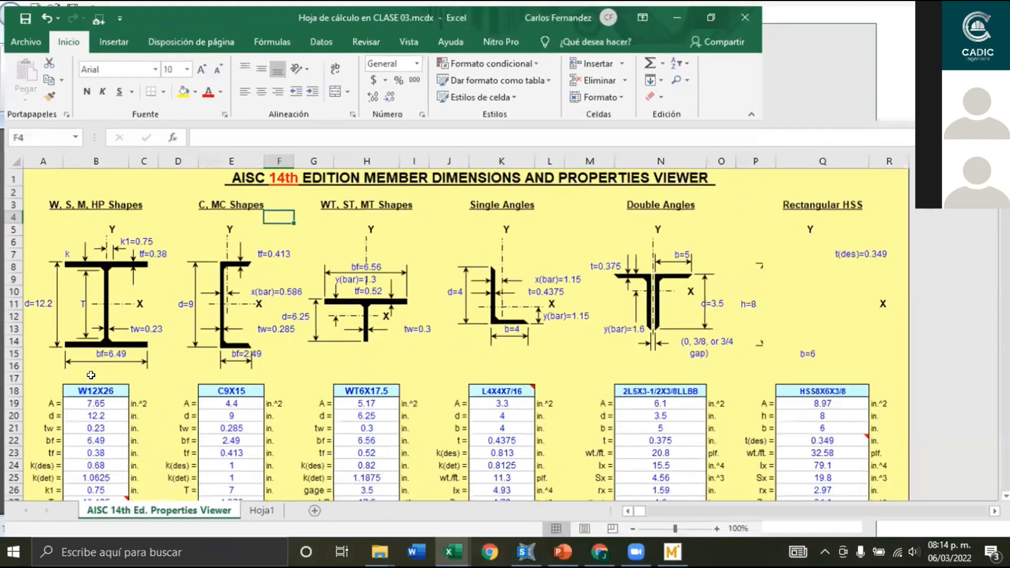
Examine the W shape table in the embedded workbook, including the size cell B18, the blank cell B17 and the lookup formula in B19.
scroll(147, 371, down, 4)
scroll(154, 370, up, 4)
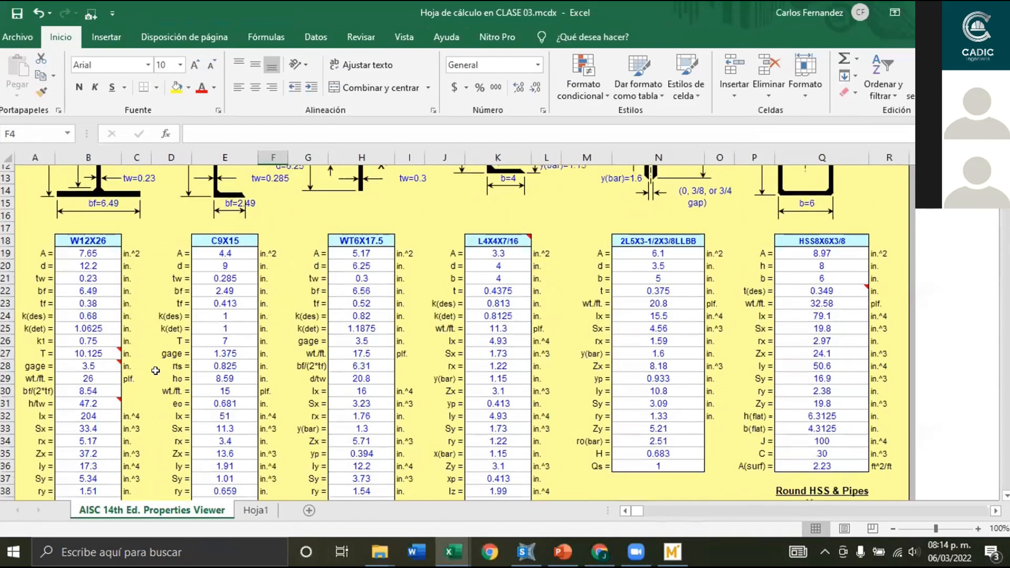
click(118, 377)
click(124, 389)
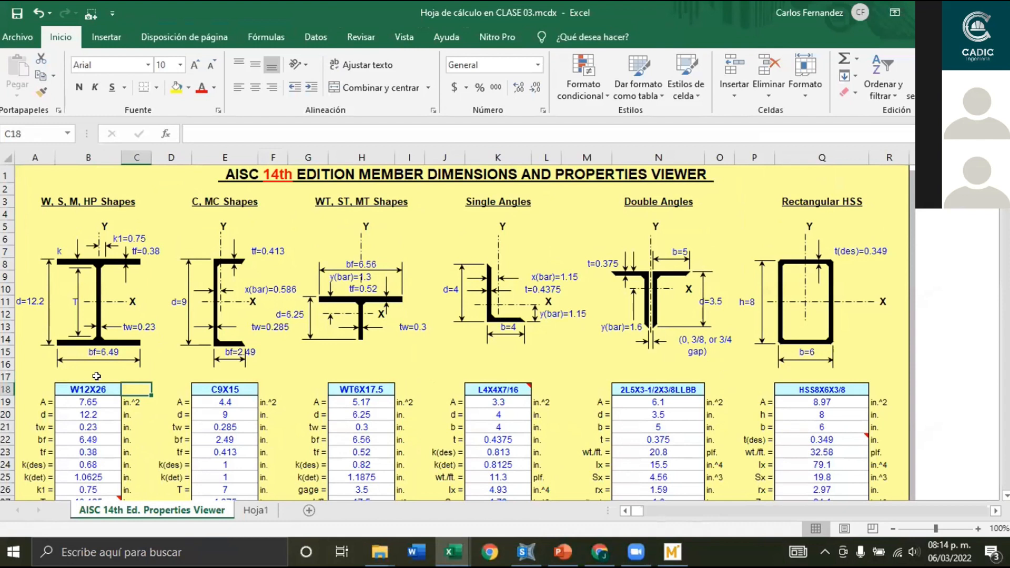
scroll(159, 295, down, 2)
click(158, 295)
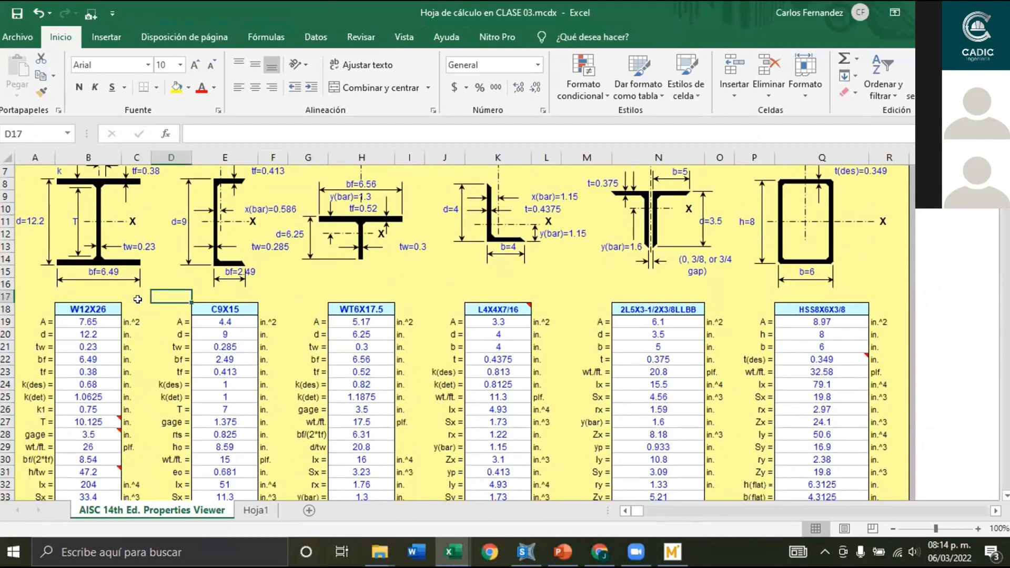
click(95, 294)
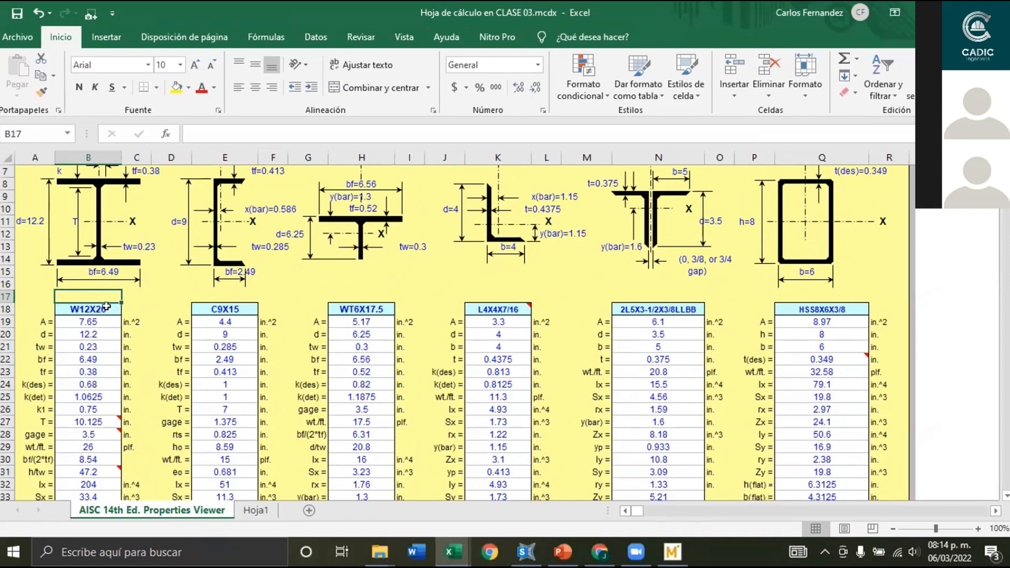
click(106, 307)
click(91, 325)
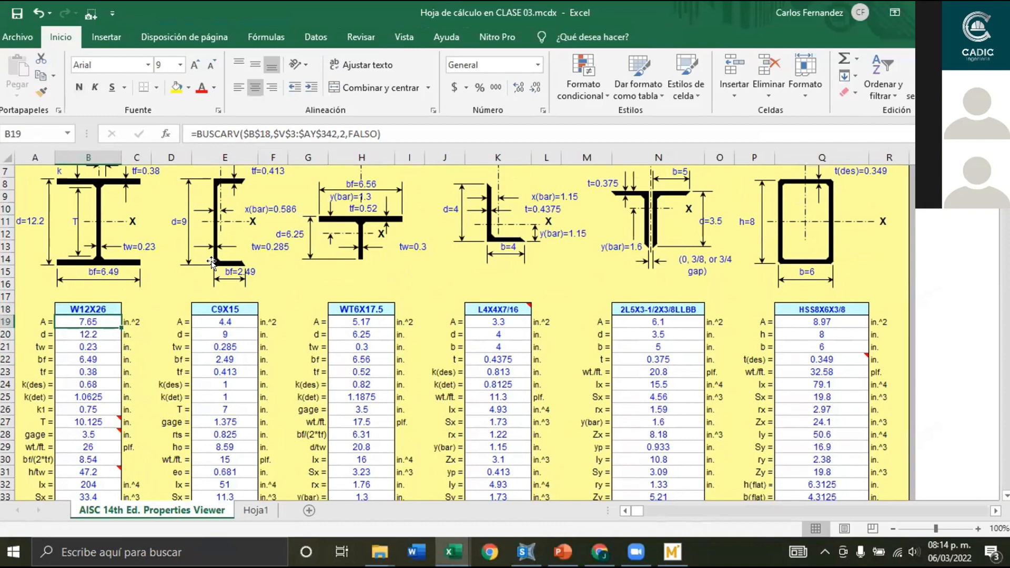
key(F2)
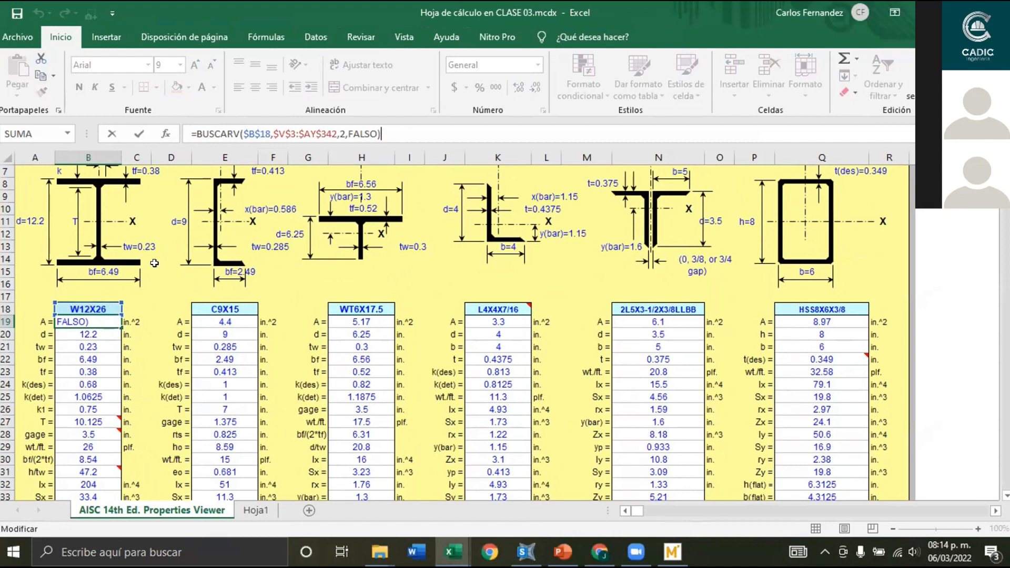
click(98, 293)
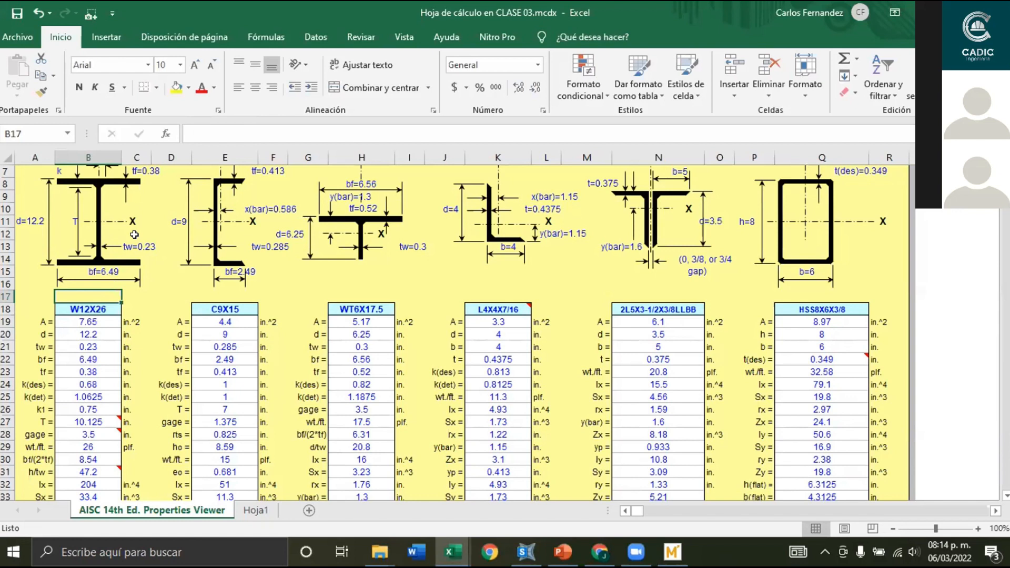
scroll(134, 235, up, 2)
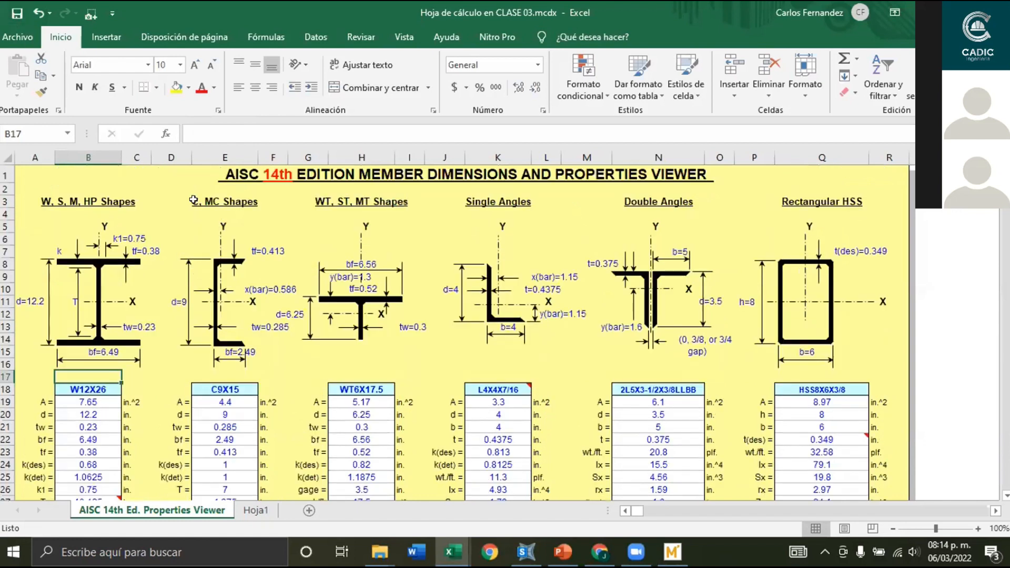
Return to the CLASE 03 worksheet in Mathcad and insert an input expression in the Excel component's inputs area.
click(929, 13)
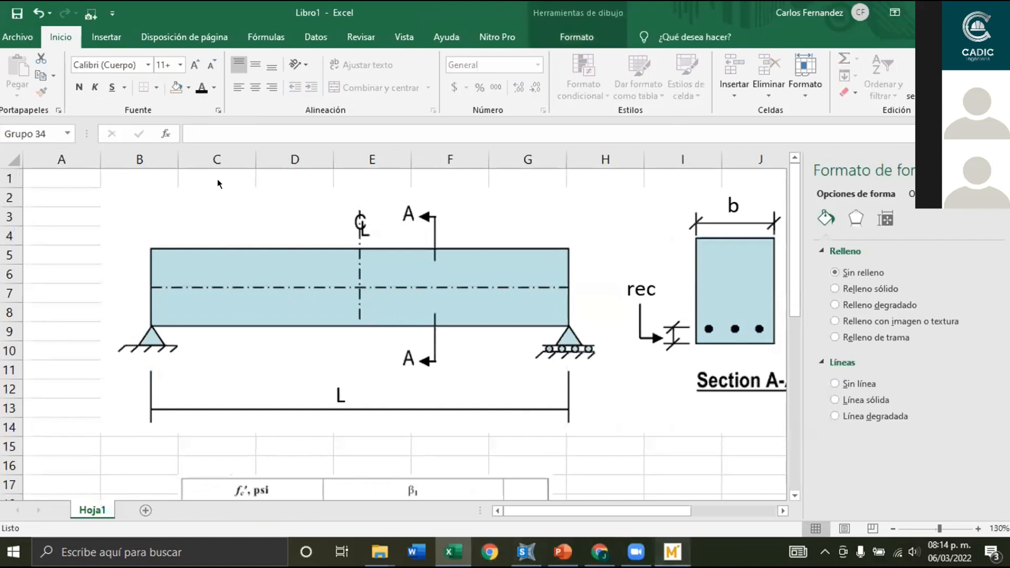
key(alt+Tab)
scroll(332, 238, up, 3)
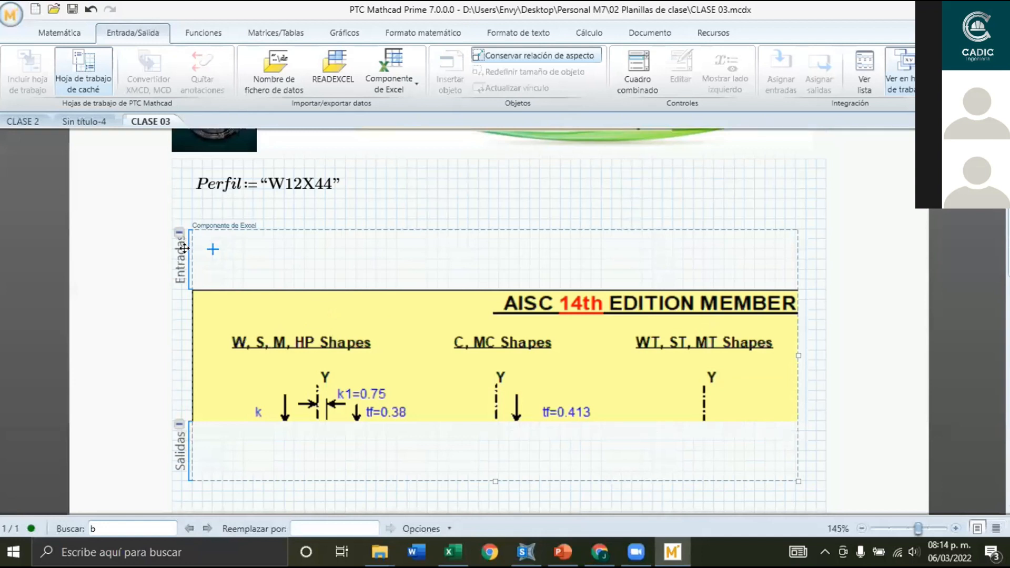
click(384, 61)
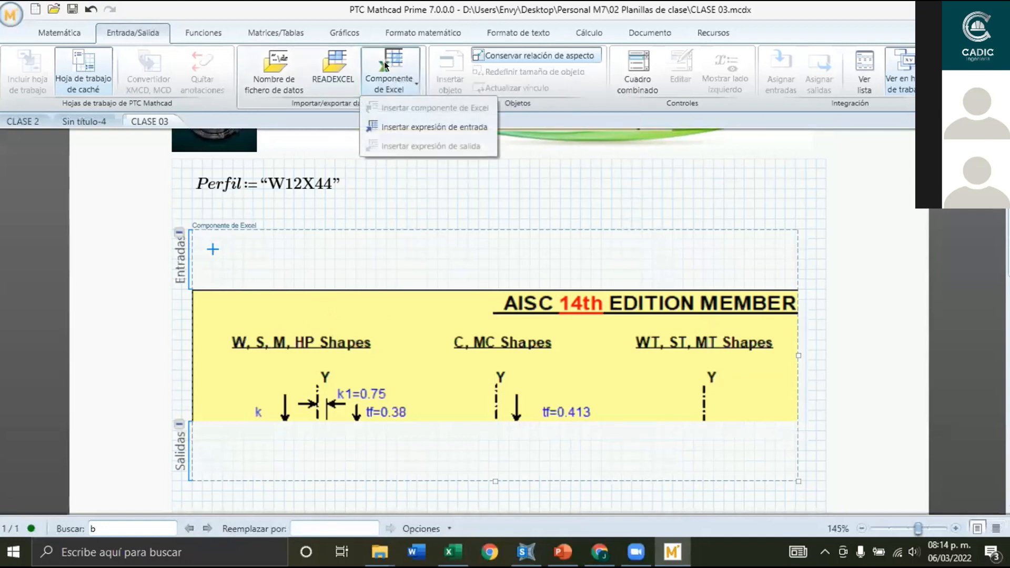
click(416, 129)
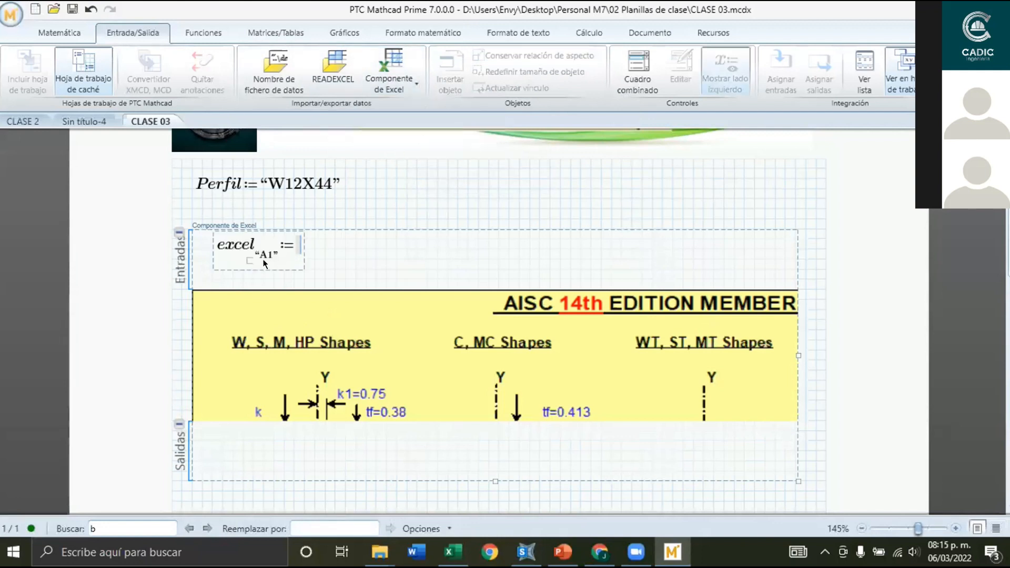
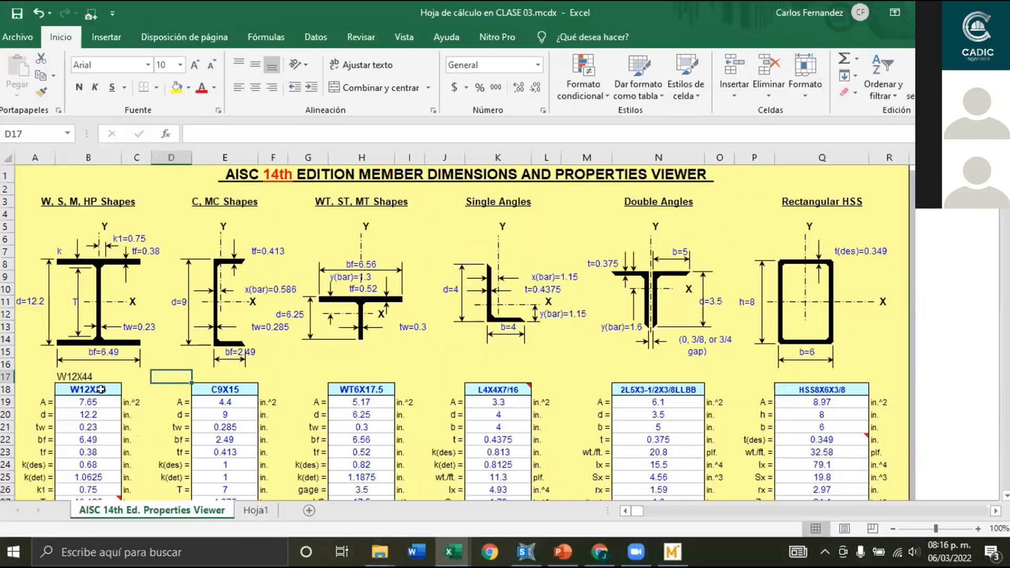
Examine the W shape property list and the lookup formulas in cells B19 and B29 of the embedded sheet.
scroll(101, 390, down, 1)
drag(98, 358, 108, 384)
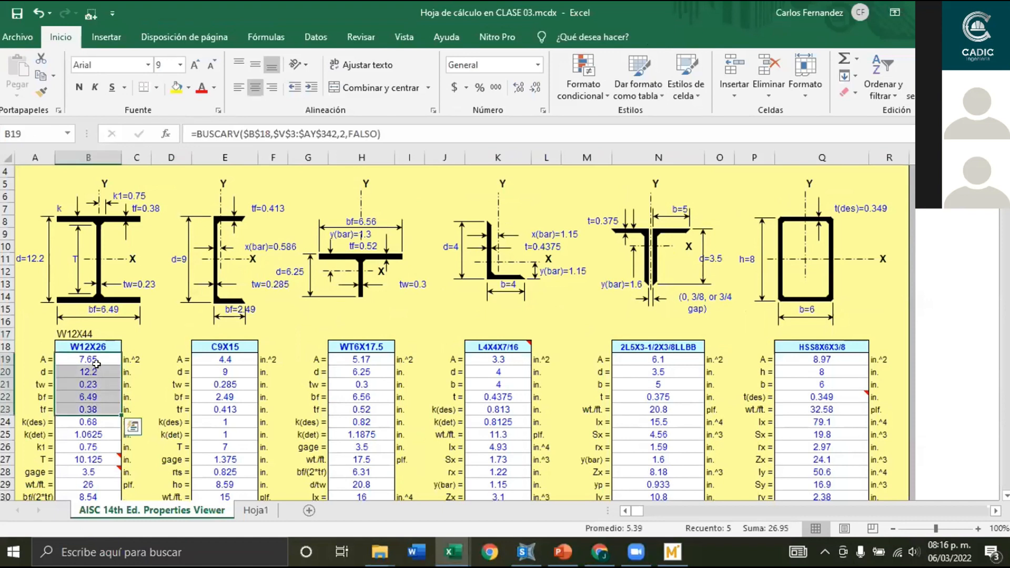
scroll(97, 363, down, 2)
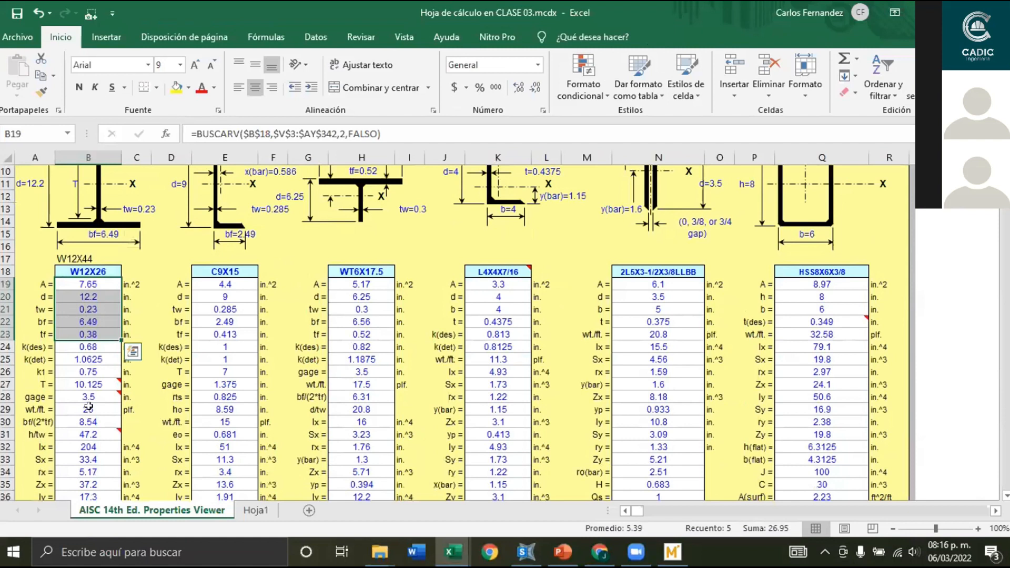
drag(93, 405, 95, 409)
scroll(95, 409, down, 4)
scroll(90, 338, up, 6)
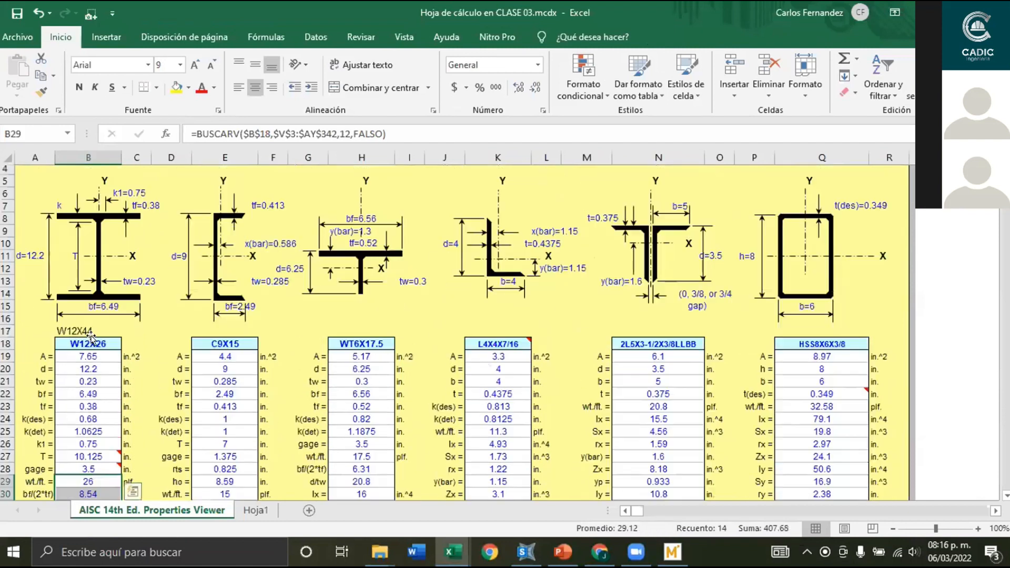
Change the area lookup formula in B19 to reference cell B17 instead of B18.
click(90, 332)
click(87, 357)
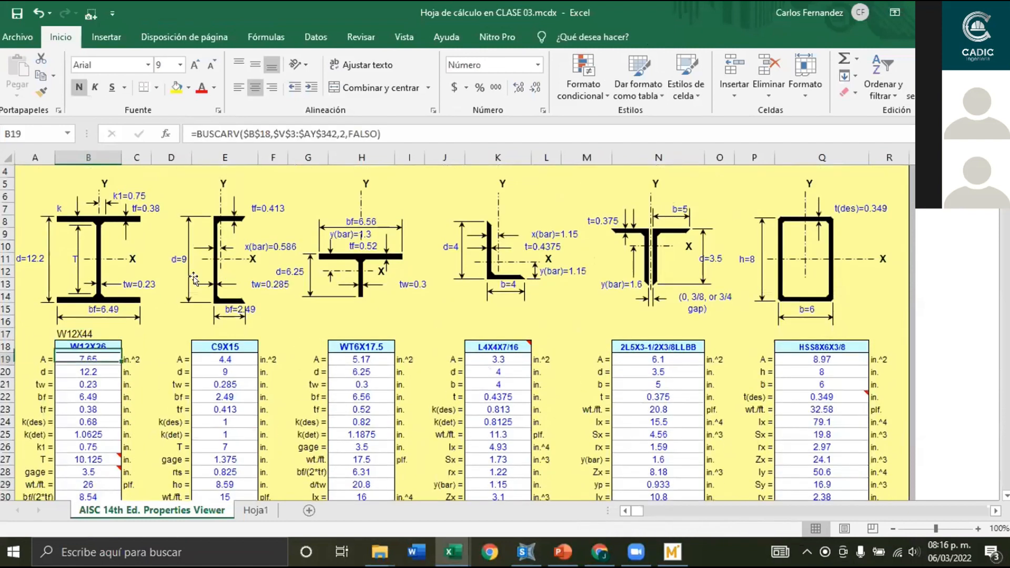
click(399, 135)
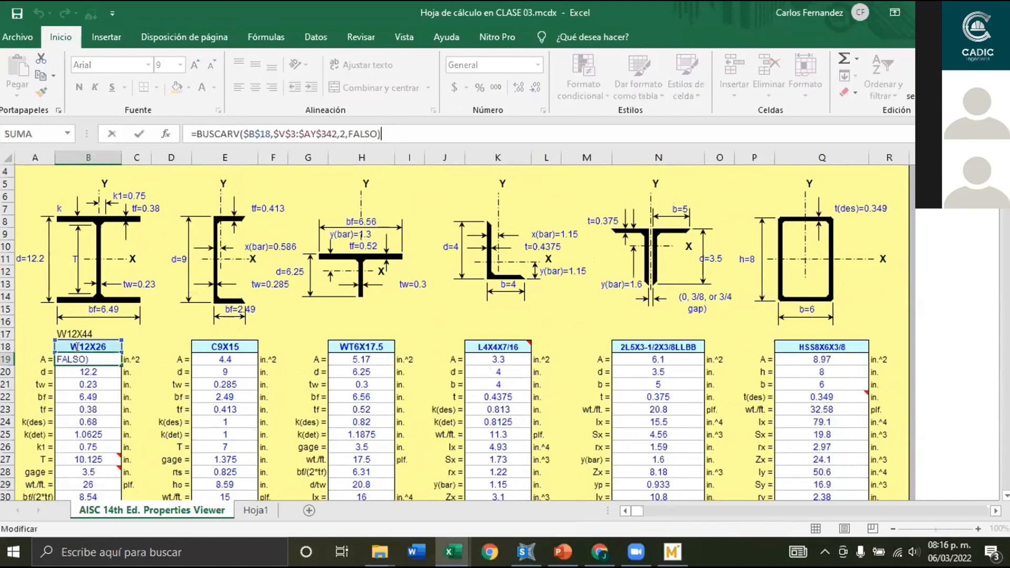
click(96, 331)
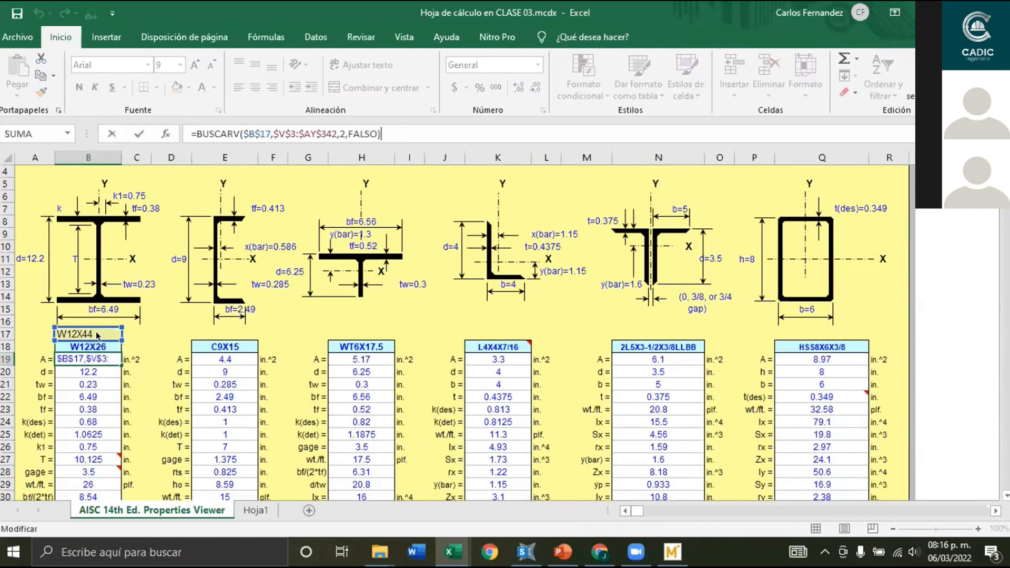
key(Return)
Examine the B19 formula, the shape name in B17 and the shape names in column V of the W, M, S and HP section table.
click(96, 358)
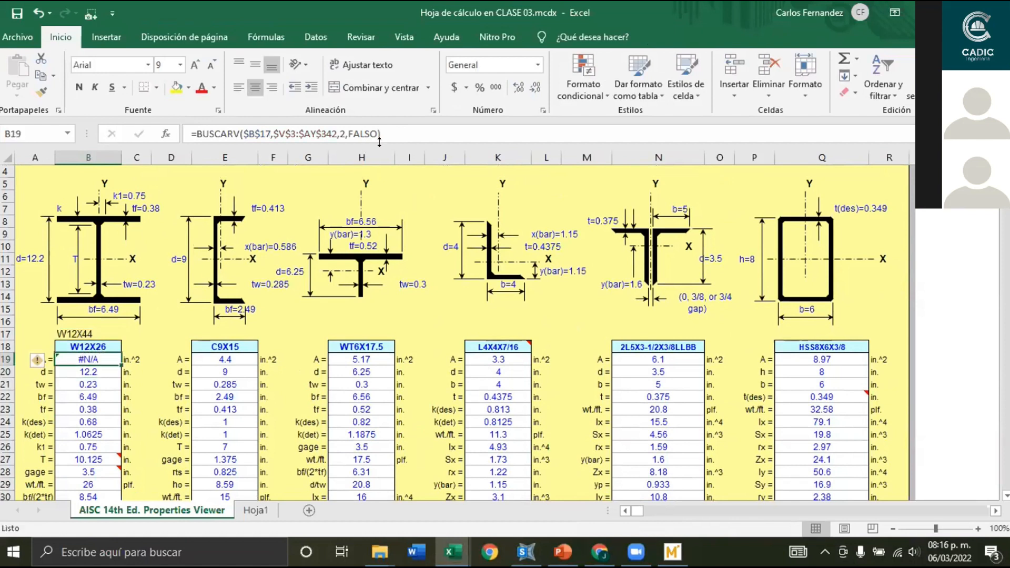
key(F2)
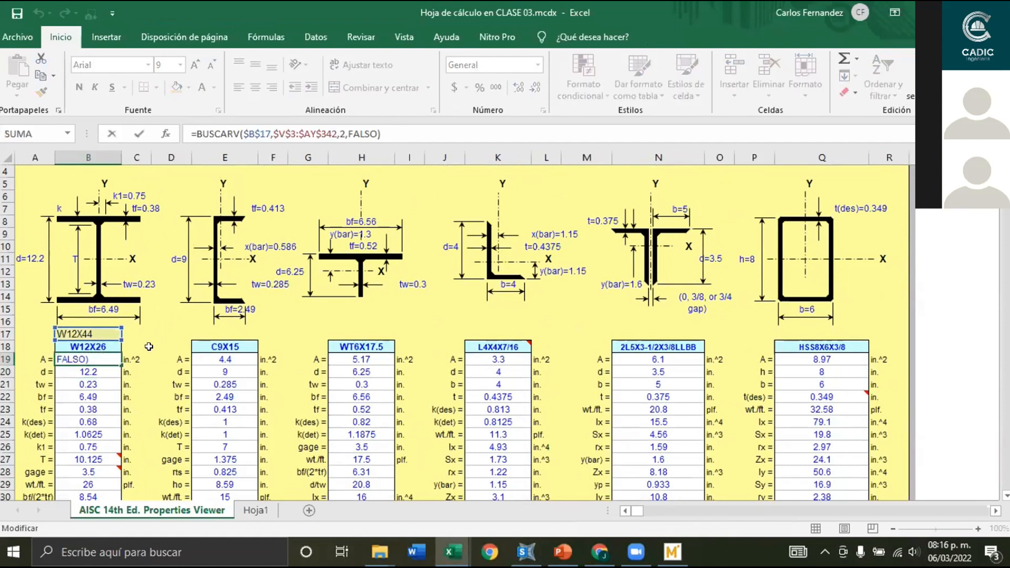
click(154, 346)
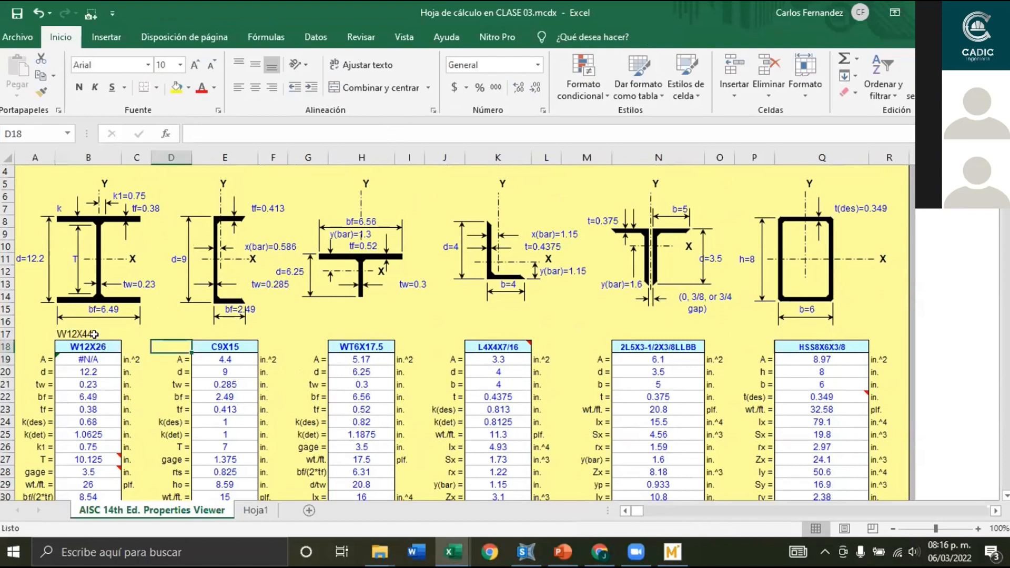
click(98, 336)
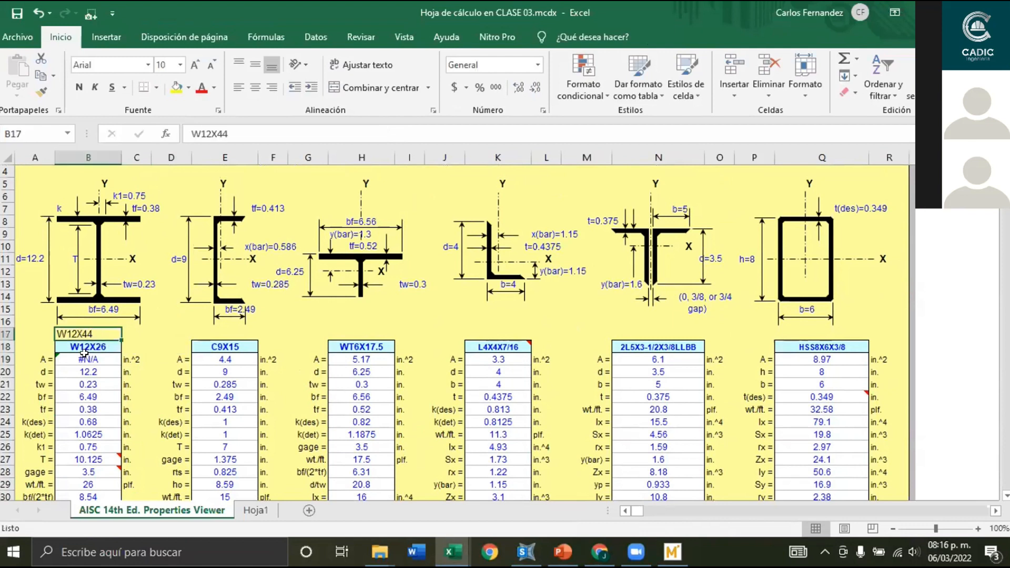
click(947, 298)
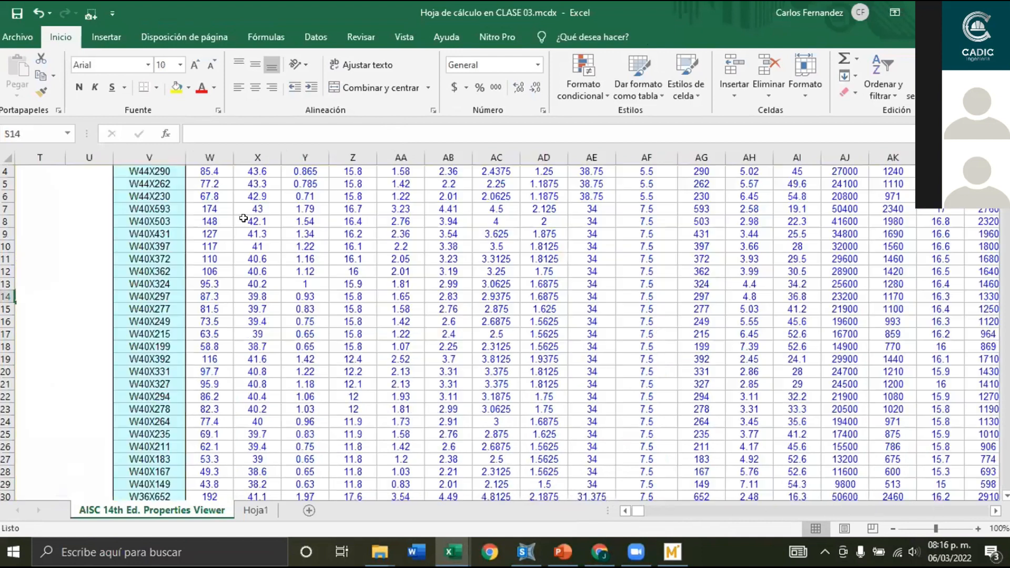
scroll(243, 217, right, 6)
scroll(267, 218, up, 1)
click(240, 225)
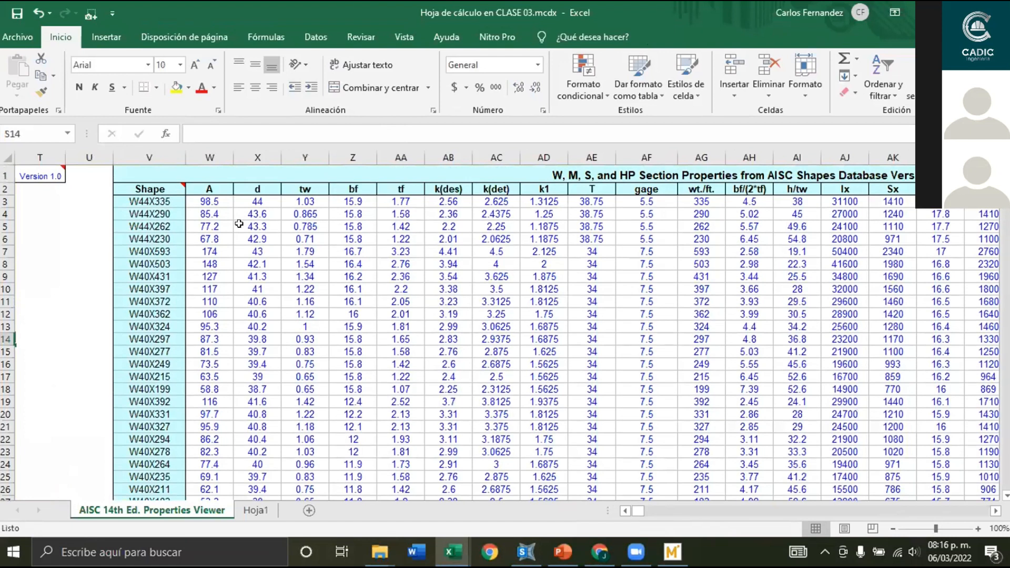
click(157, 240)
scroll(157, 300, down, 2)
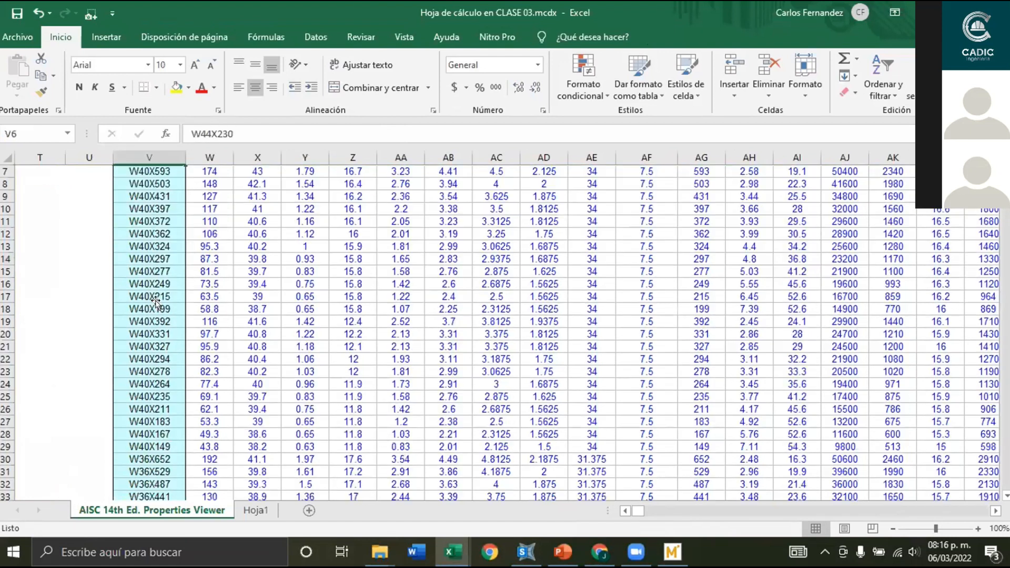
scroll(159, 295, down, 4)
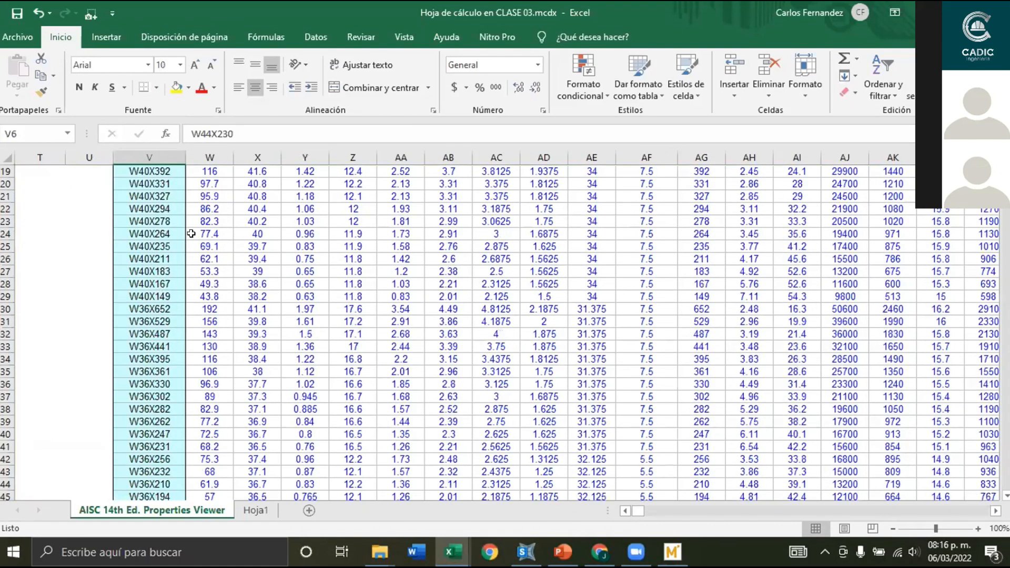
scroll(234, 143, up, 6)
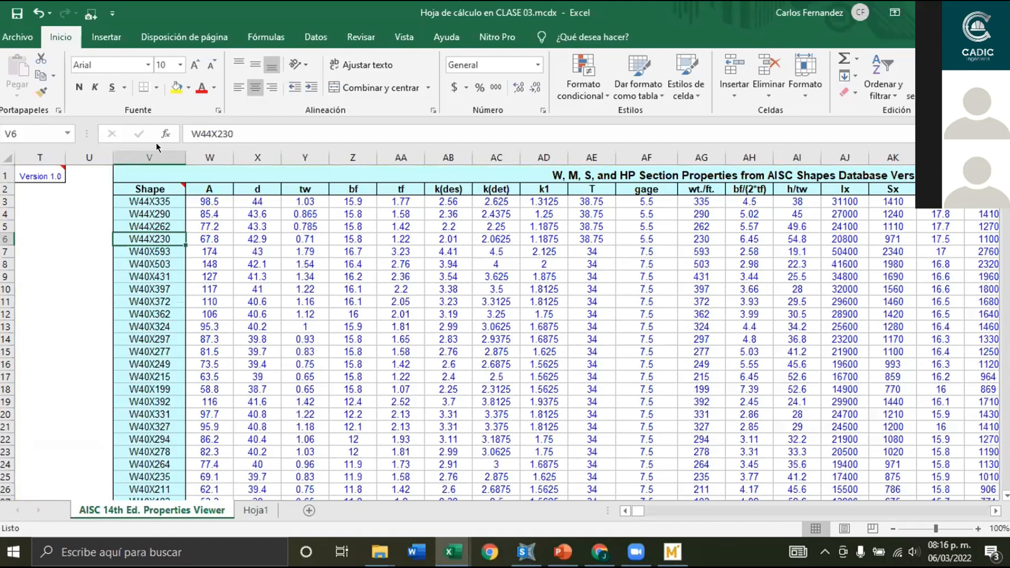
Copy the shape name W40X431 from cell V9 of the section table.
click(156, 277)
drag(235, 134, 157, 148)
key(ctrl+c)
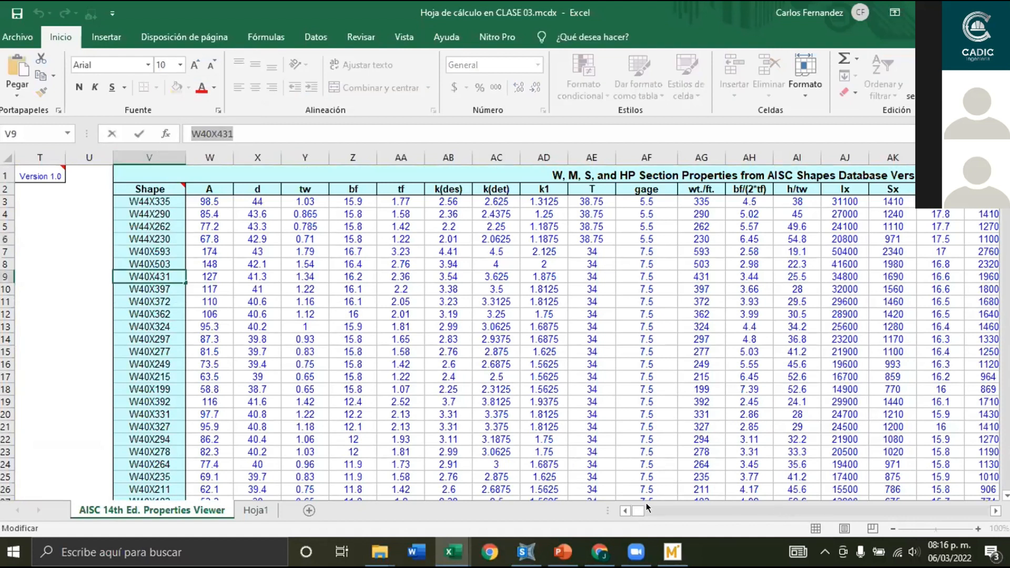
Return to the CLASE 03 worksheet in Mathcad and redefine Perfil as "W40X431".
drag(637, 511, 630, 511)
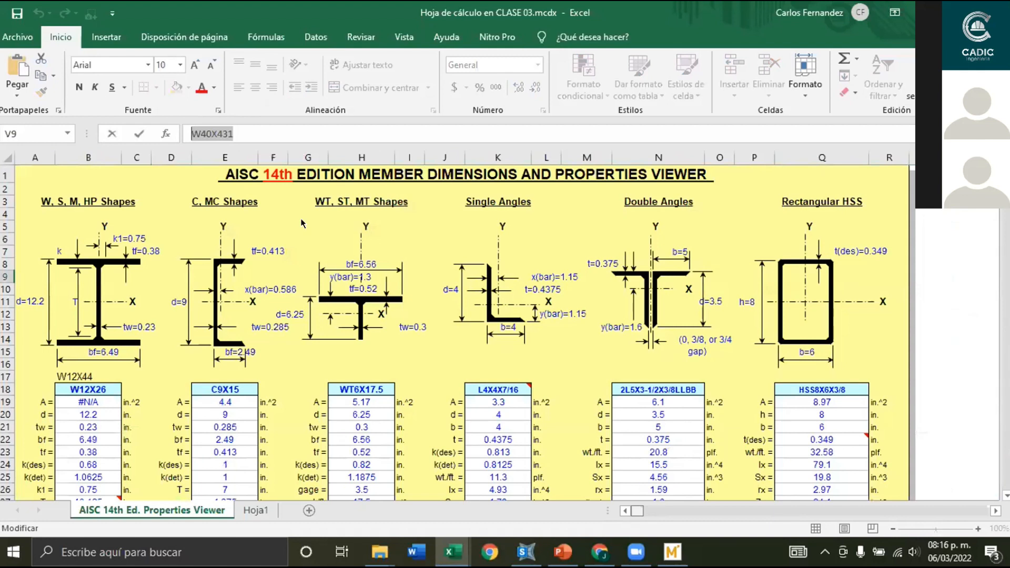
click(672, 553)
scroll(299, 213, up, 4)
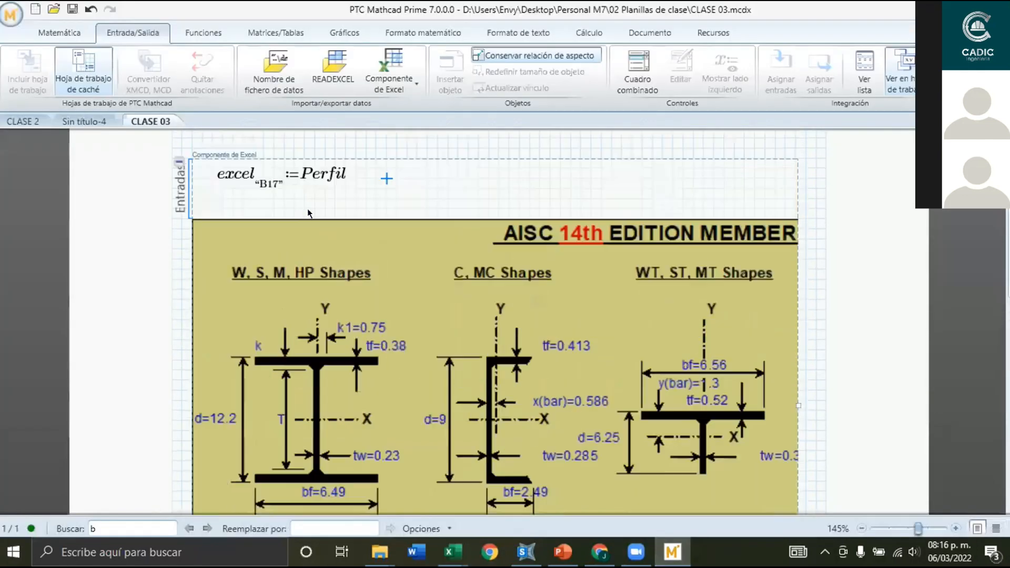
scroll(307, 212, up, 2)
click(297, 219)
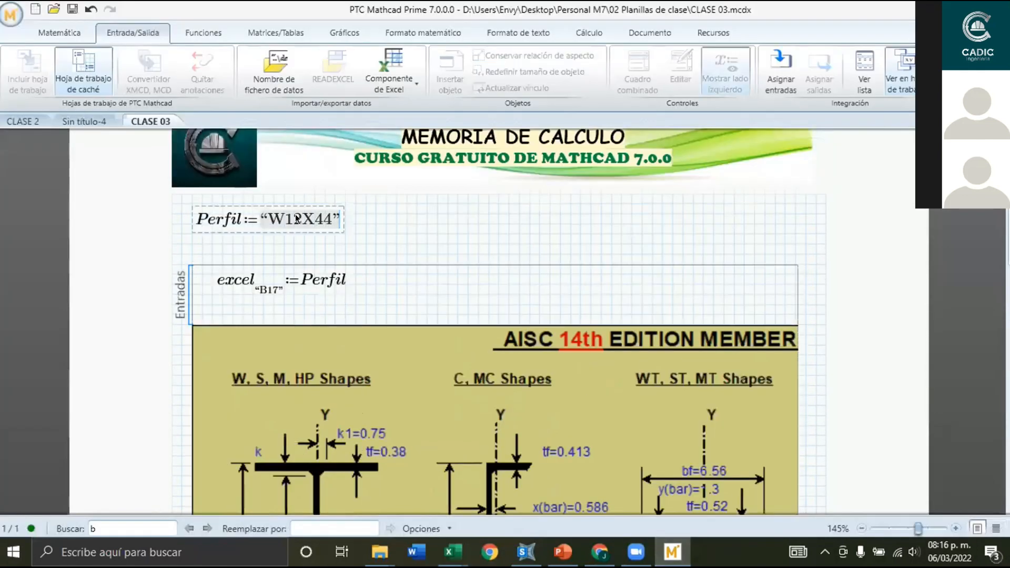
key(BackSpace)
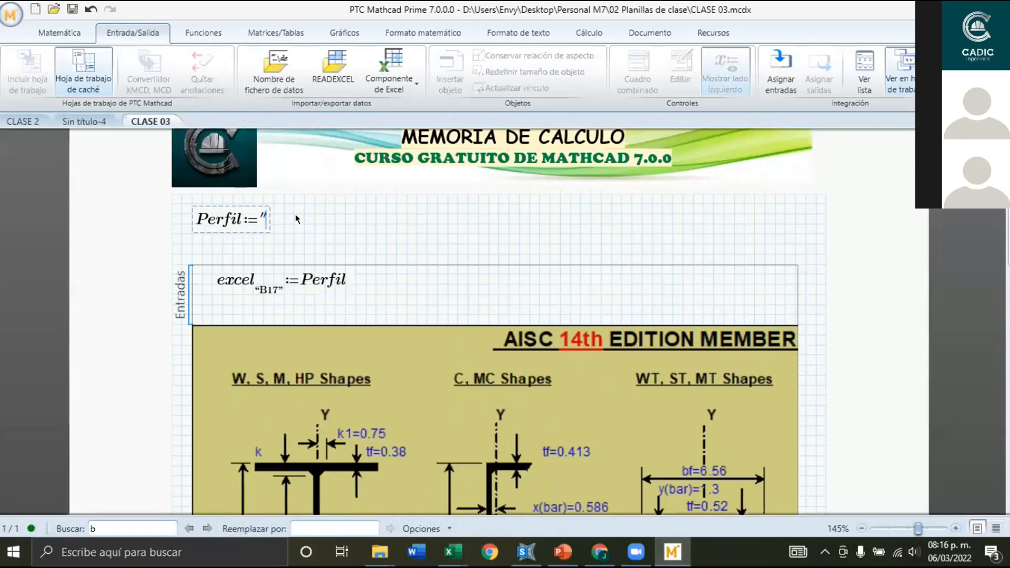
key(BackSpace)
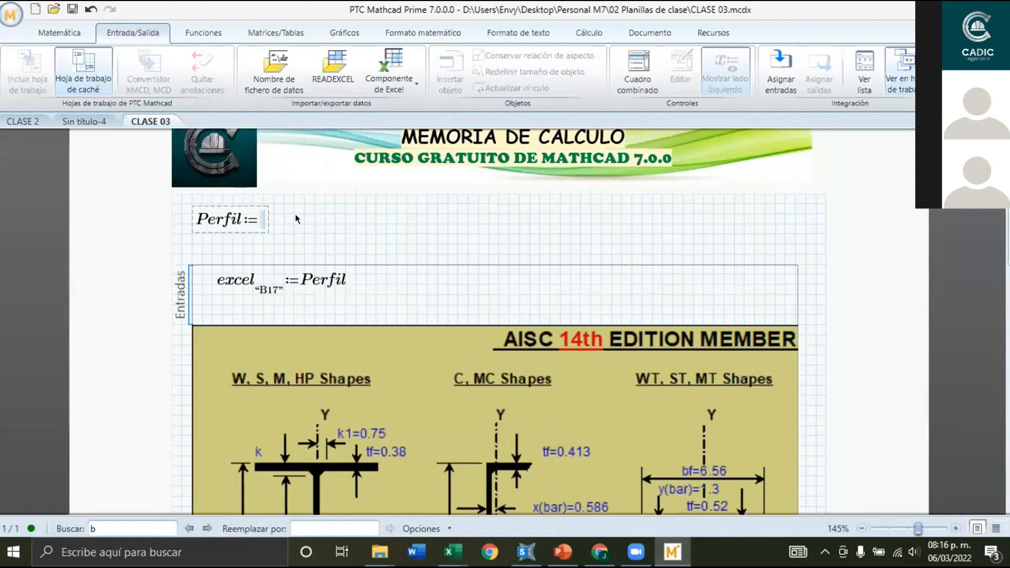
text(")
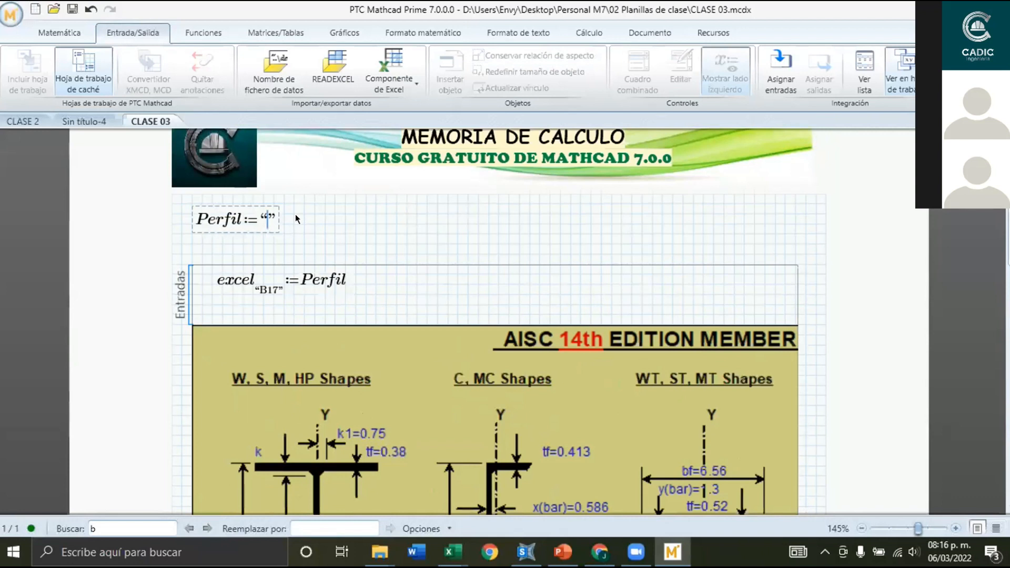
text(W40X431)
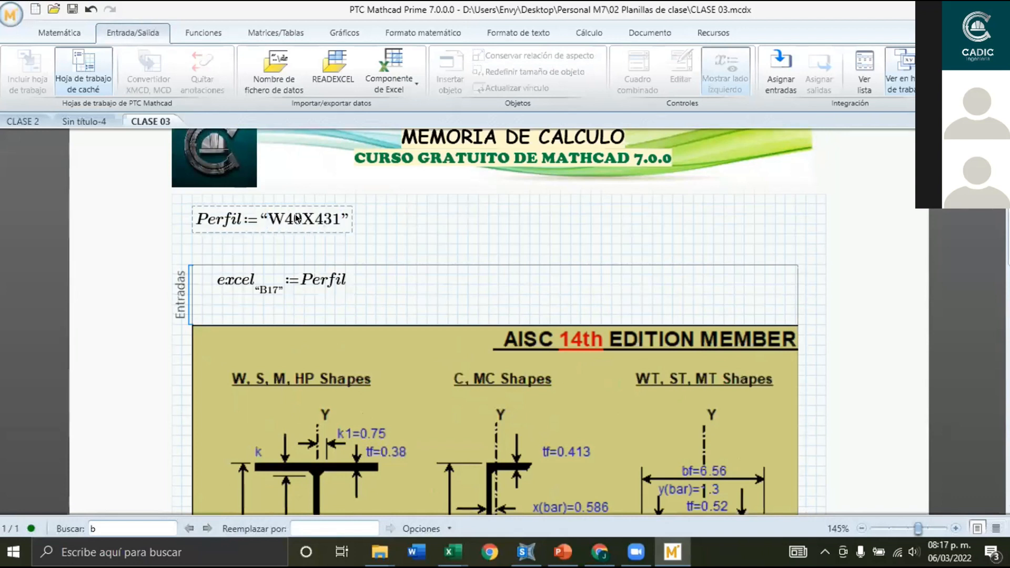
click(428, 226)
Close the embedded sheet's Excel window and check the Excel component in the worksheet down to its outputs area.
scroll(368, 247, down, 5)
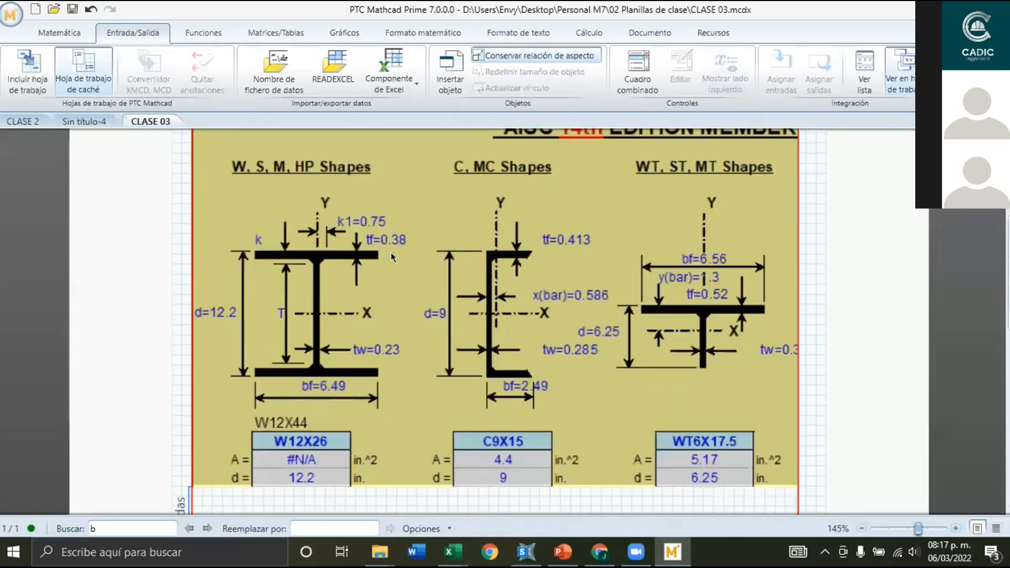
scroll(391, 253, down, 3)
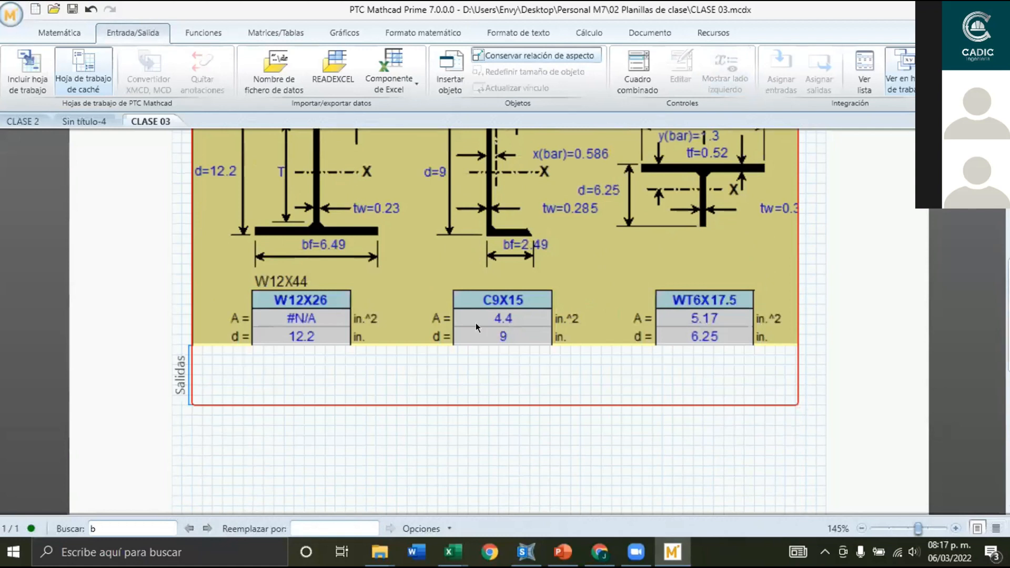
scroll(494, 315, up, 2)
mouse_move(451, 552)
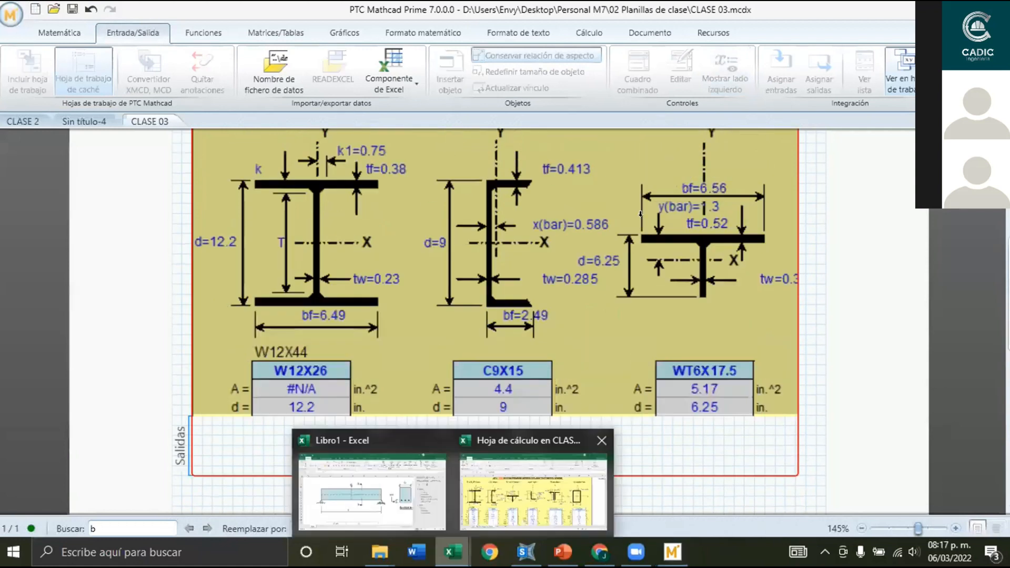
click(533, 489)
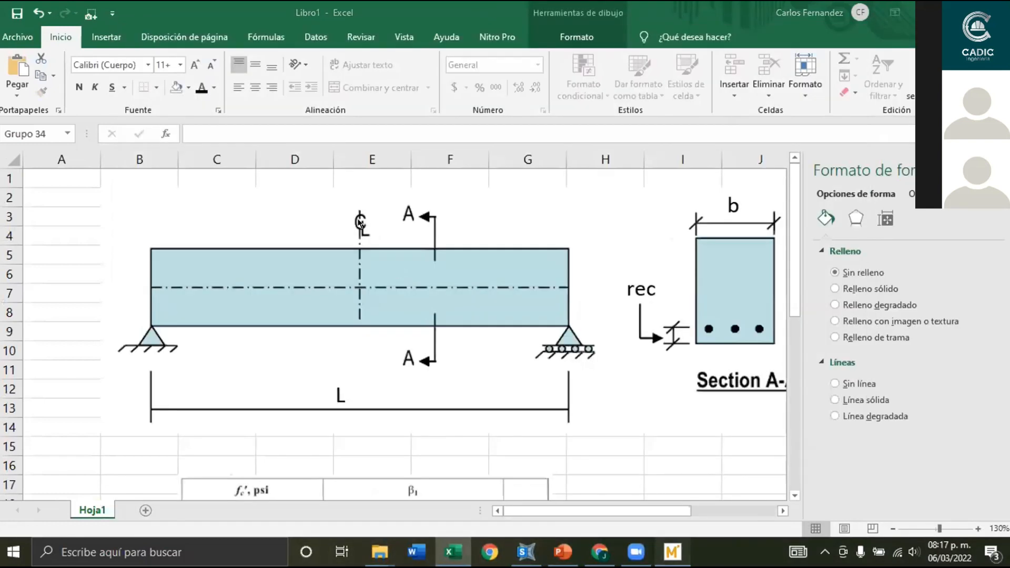
scroll(368, 248, up, 3)
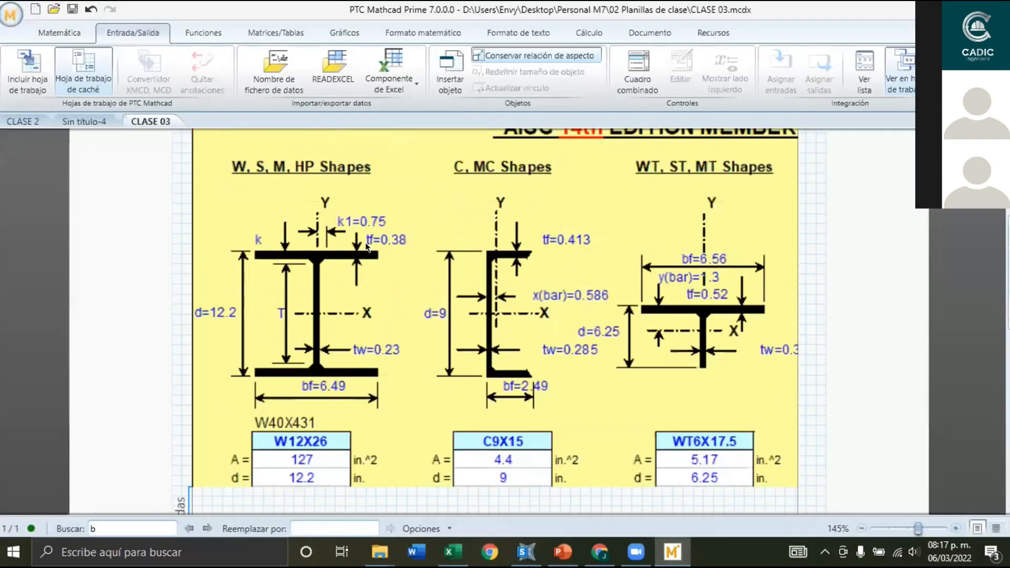
scroll(240, 401, down, 4)
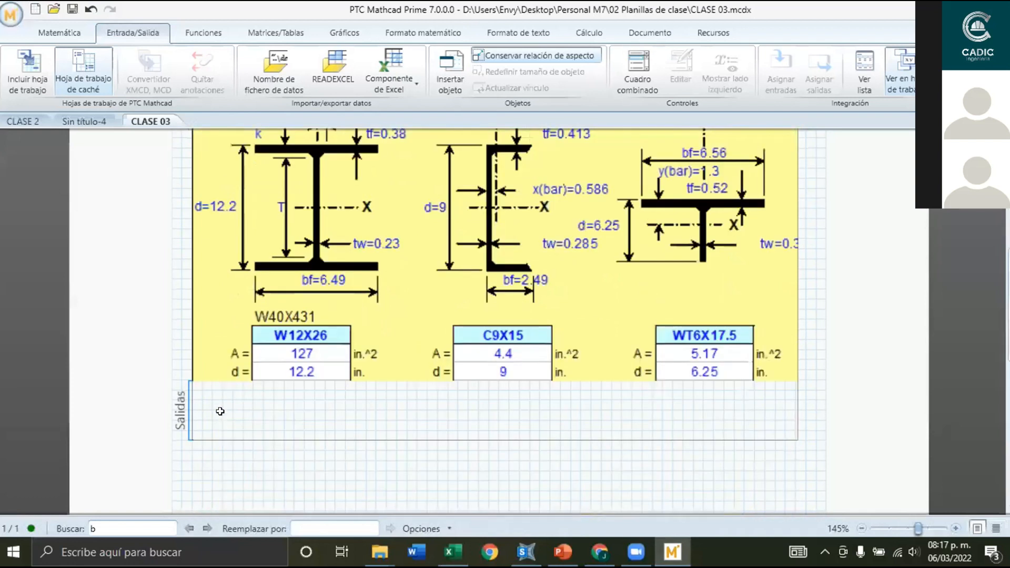
Reopen the component's embedded sheet in a maximized Excel window and check the lookup formula in B19.
double_click(216, 376)
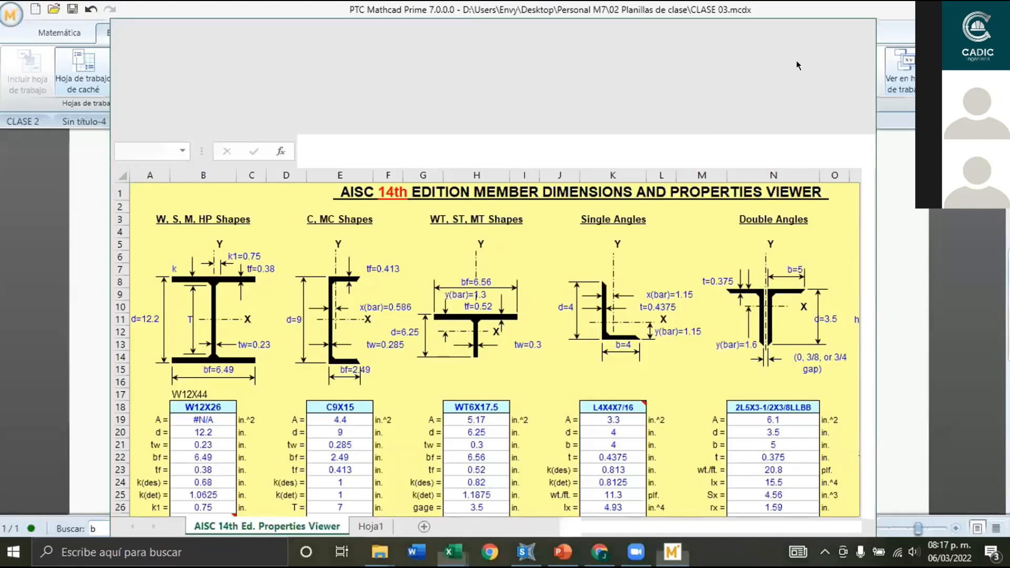
scroll(97, 373, down, 1)
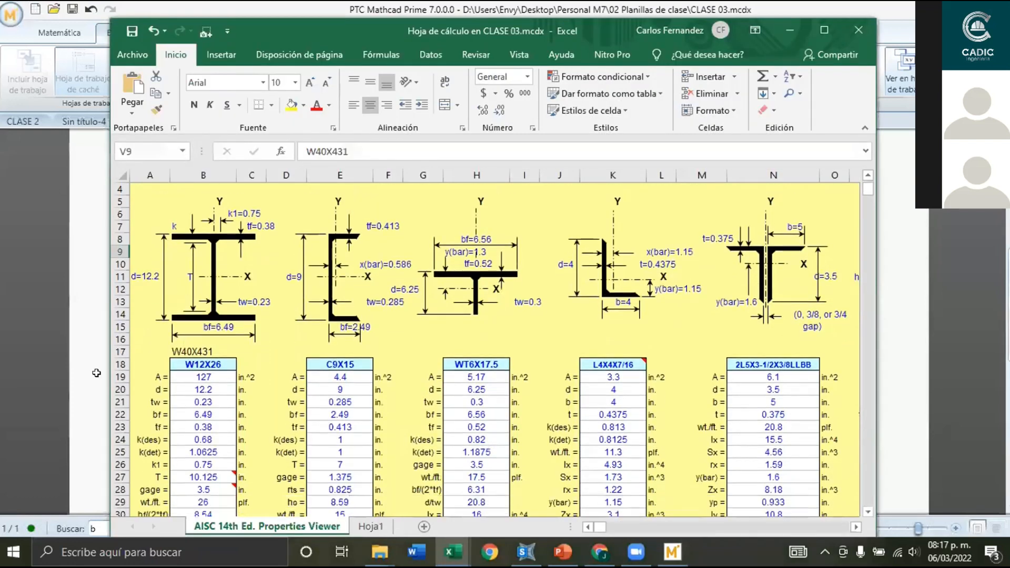
click(204, 377)
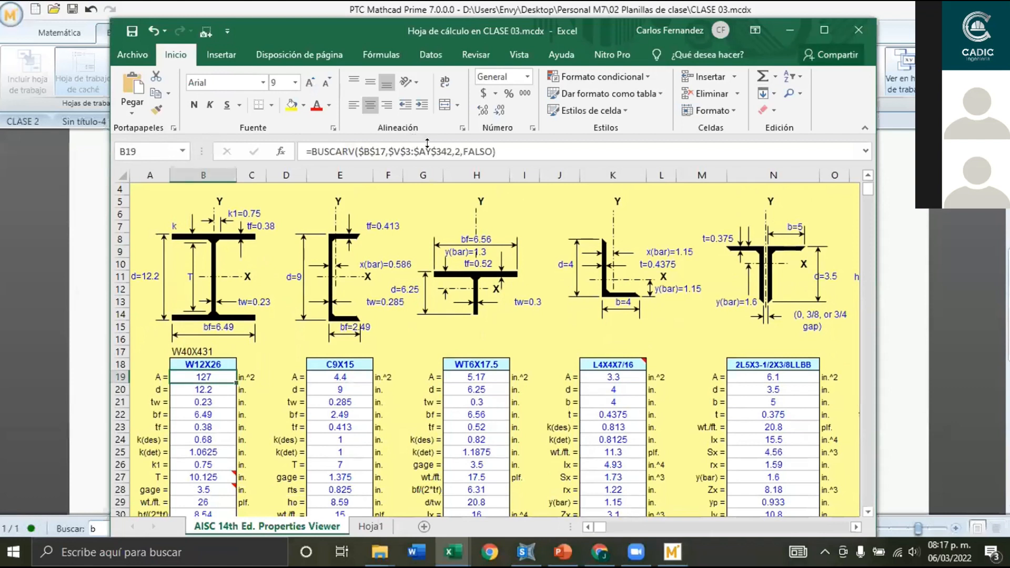
double_click(428, 32)
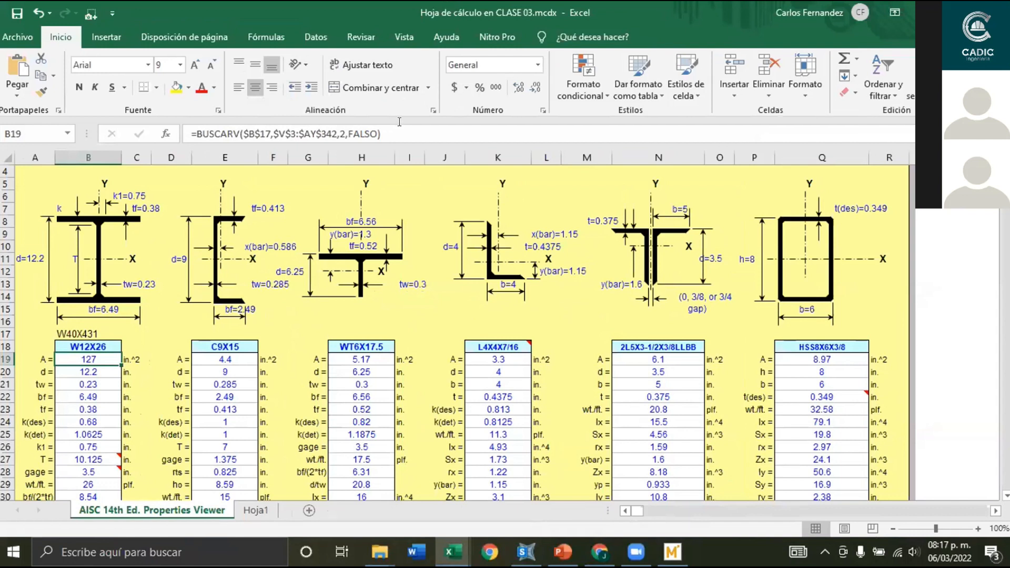
Change the depth lookup formula in B20 to reference cell B17 instead of B18.
key(Down)
key(Down)
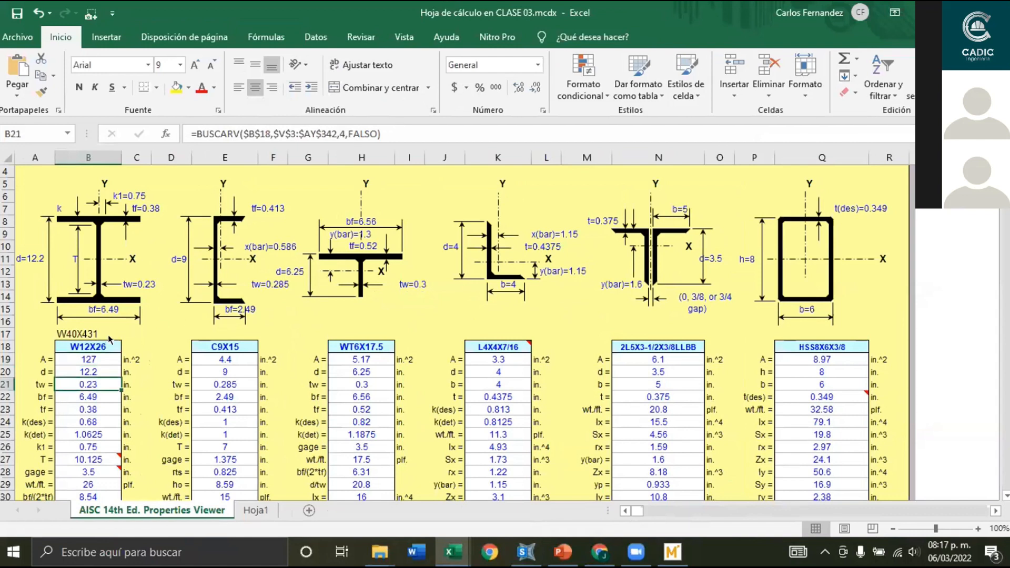
key(Up)
key(F2)
drag(108, 328, 109, 316)
key(Return)
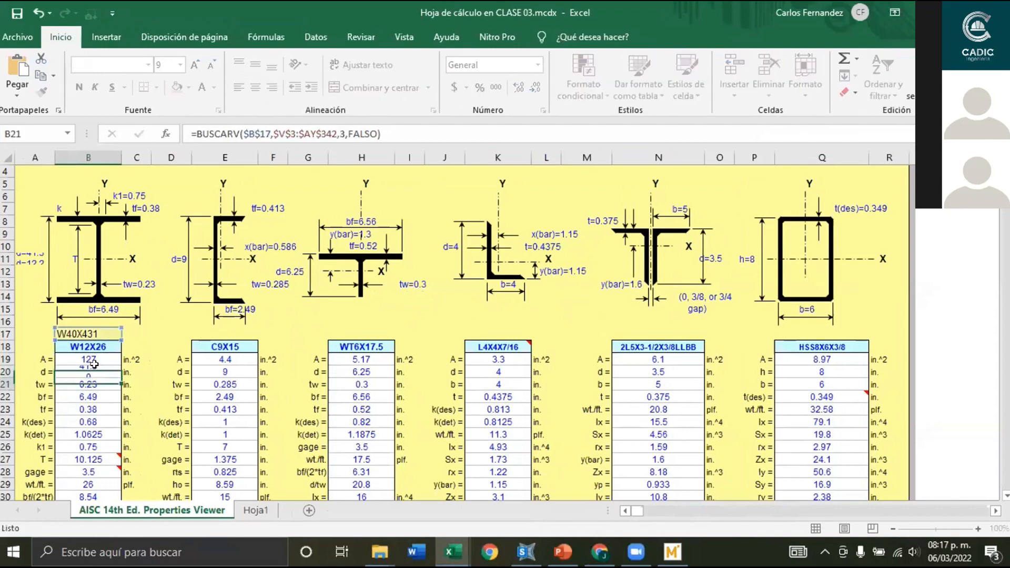
Point the tw, bf and tf lookup formulas in B21, B22 and B23 to cell B17 instead of B18.
key(F2)
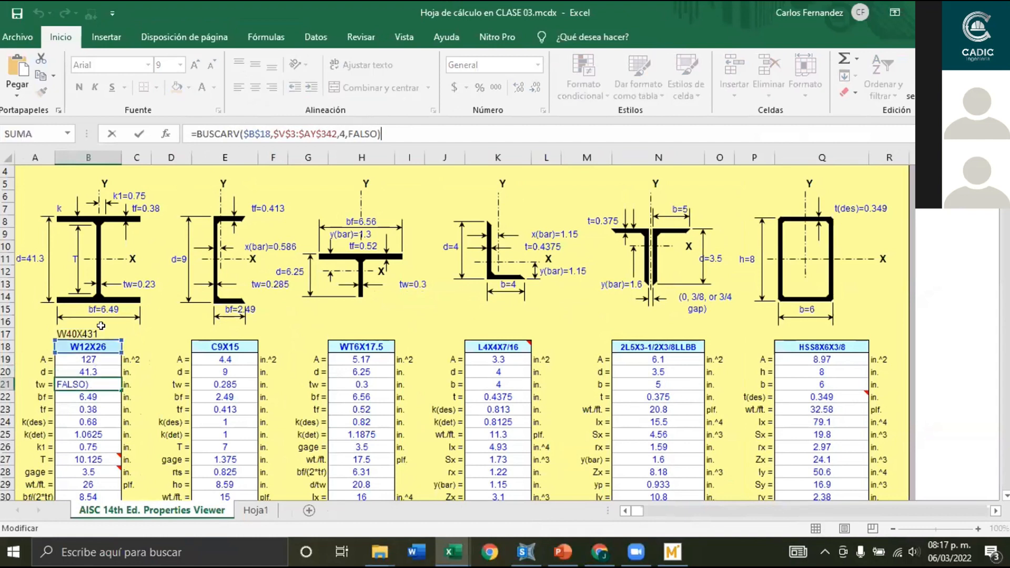
drag(91, 324, 91, 318)
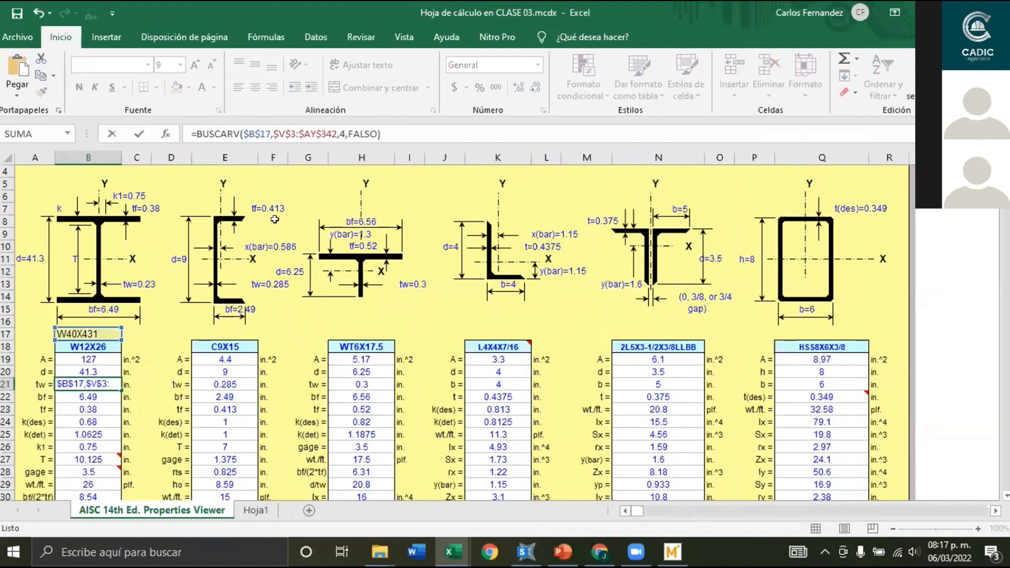
key(Return)
key(F2)
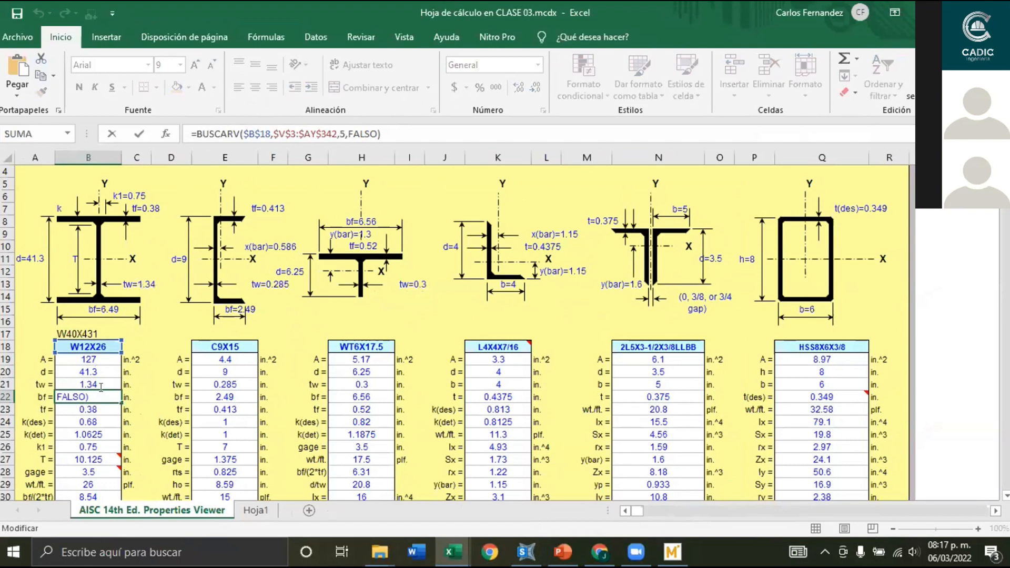
drag(96, 337, 96, 333)
key(Return)
click(374, 133)
key(Return)
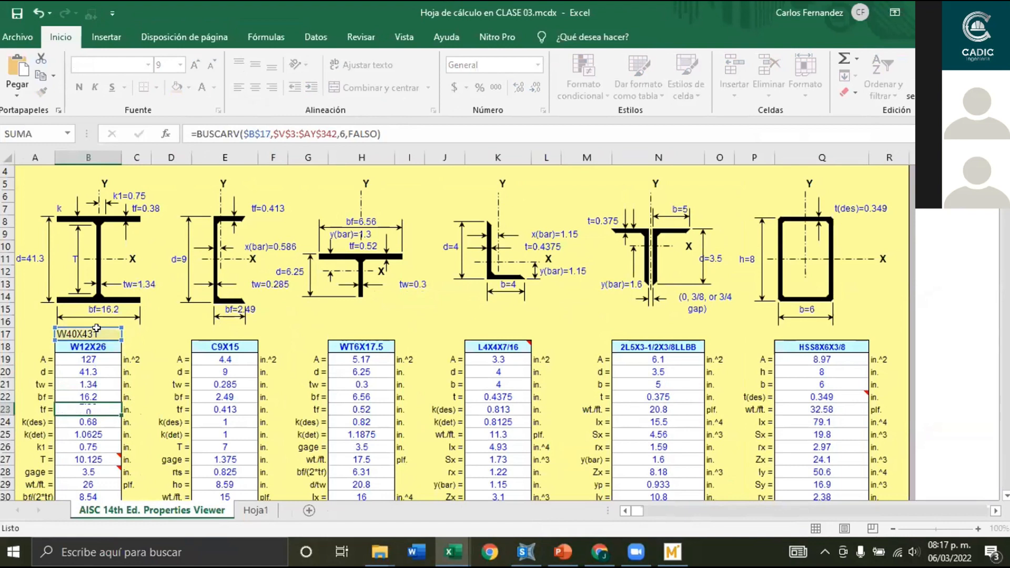
Review the lookup formulas in B19 and B20, the depth label in A11, cell B18, and heading rows 1 and 3.
click(152, 347)
click(101, 360)
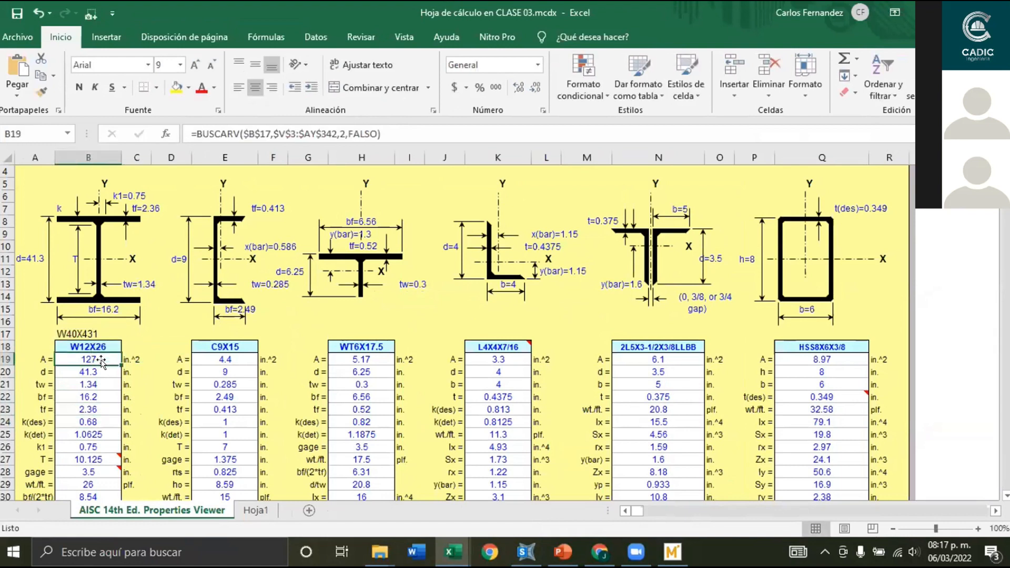
click(99, 374)
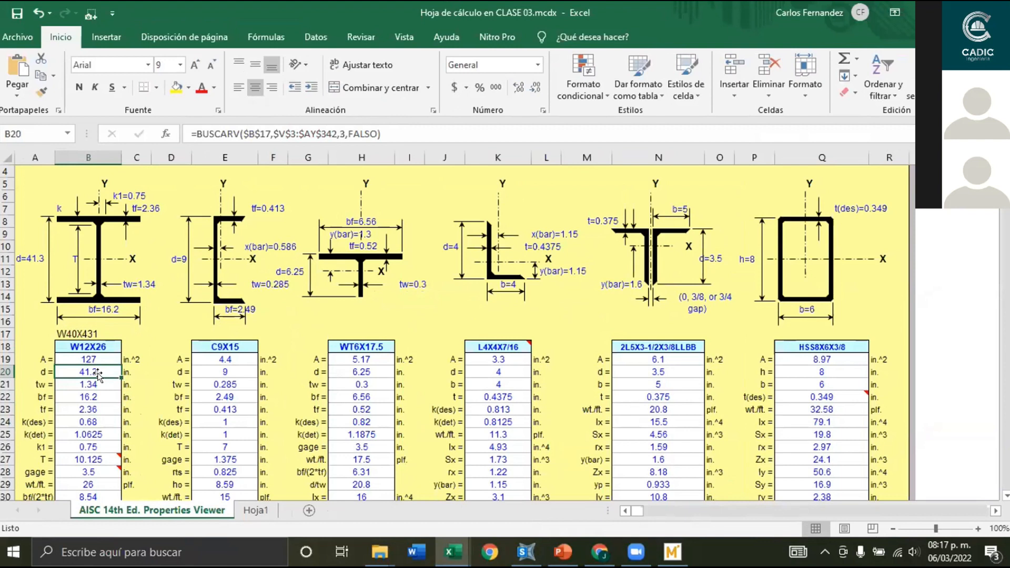
click(36, 256)
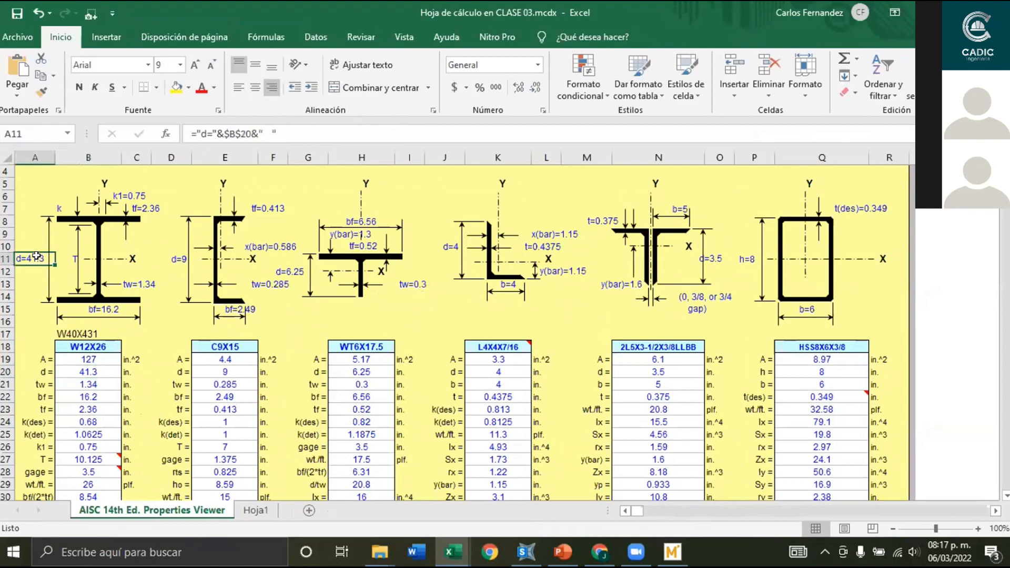
click(89, 372)
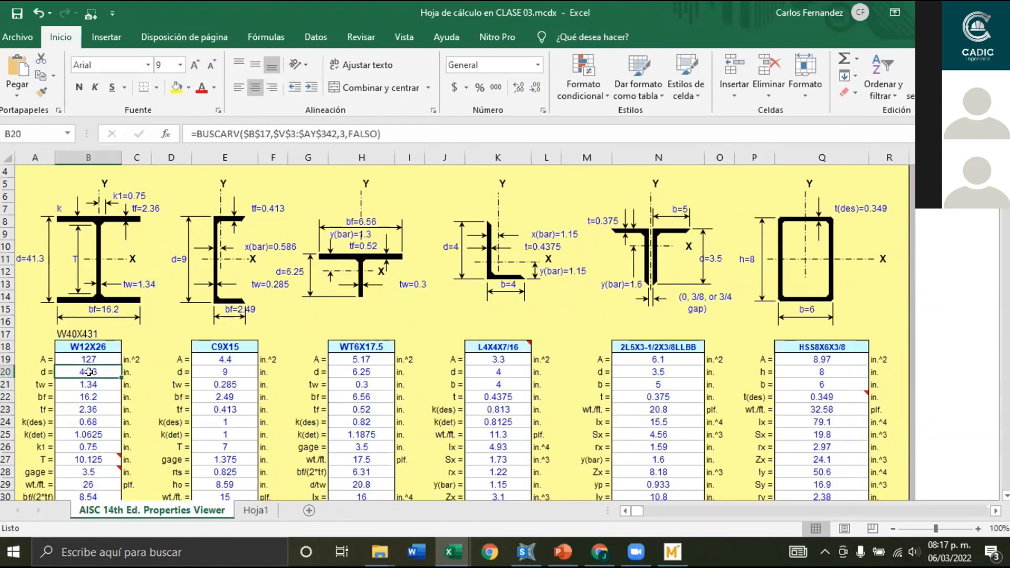
click(98, 341)
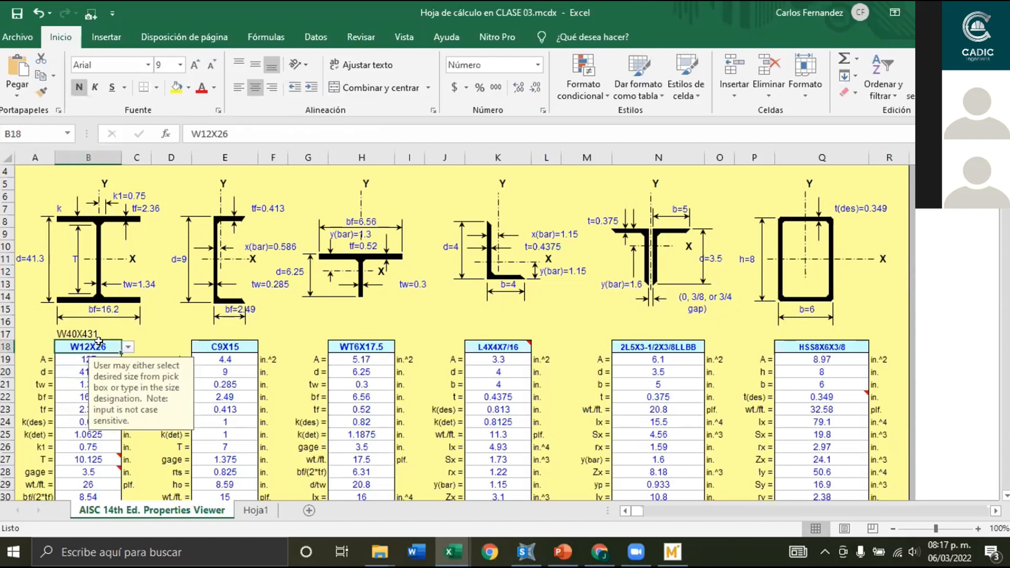
scroll(142, 247, up, 3)
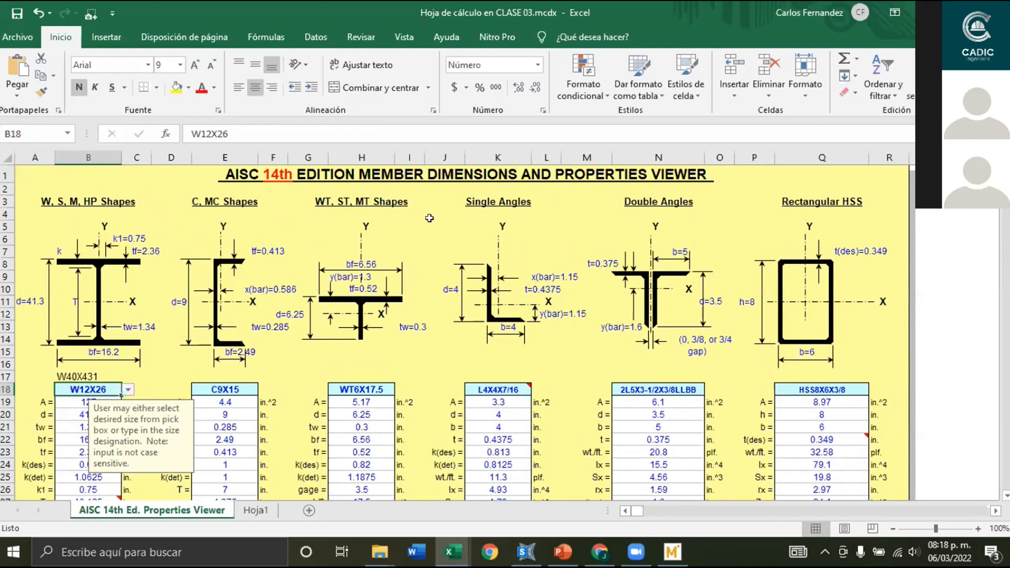
click(5, 167)
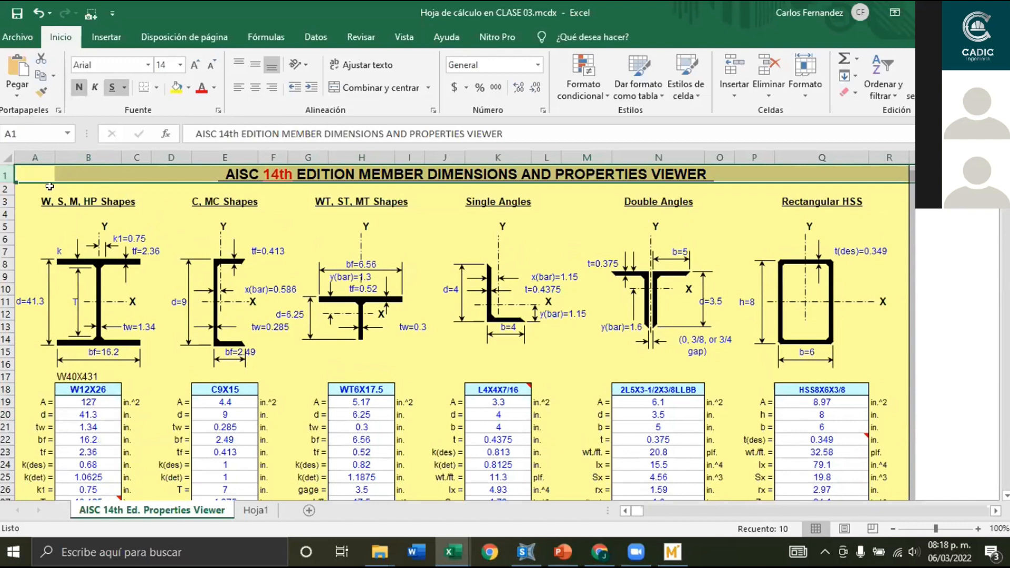
click(42, 199)
click(5, 196)
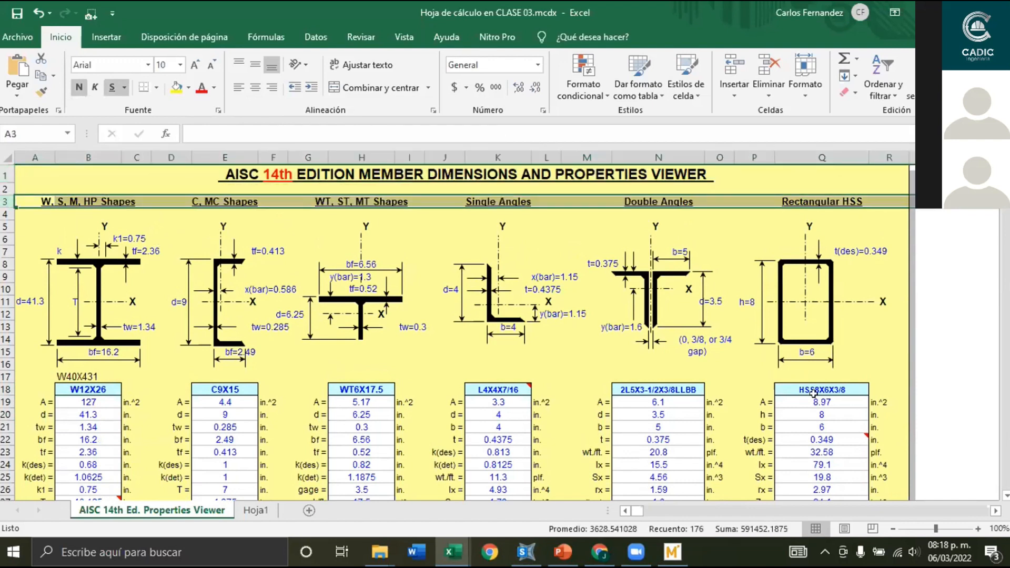
scroll(1005, 500, down, 2)
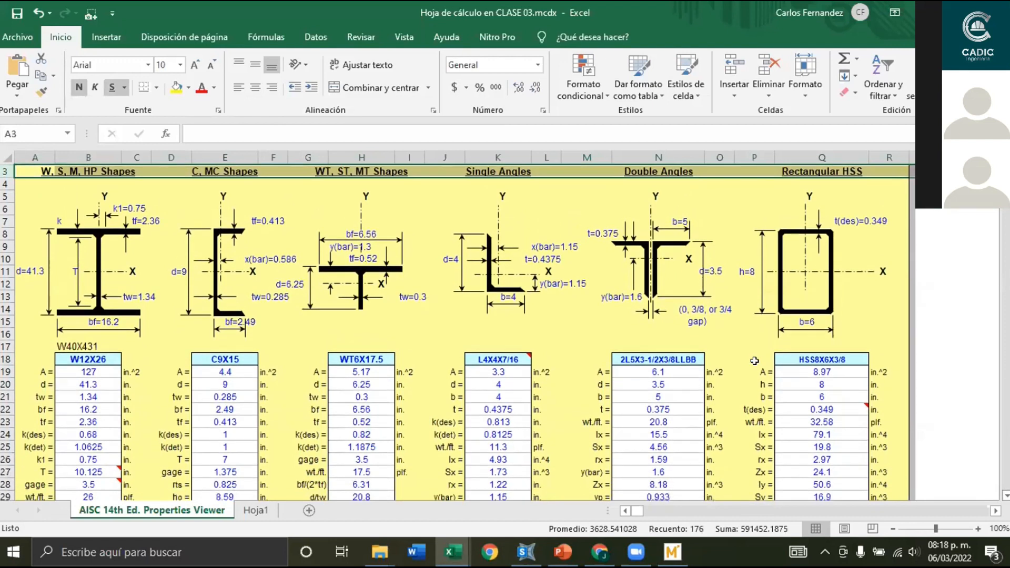
Return to the CLASE 03 worksheet in Mathcad and insert an output expression in the Excel component that reads cell "B19".
click(289, 188)
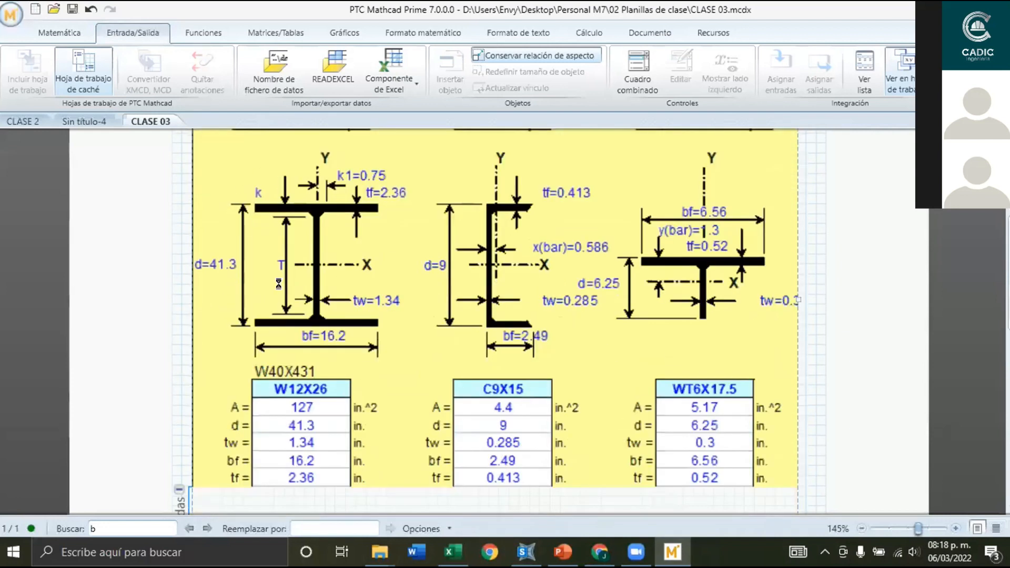
scroll(293, 237, down, 4)
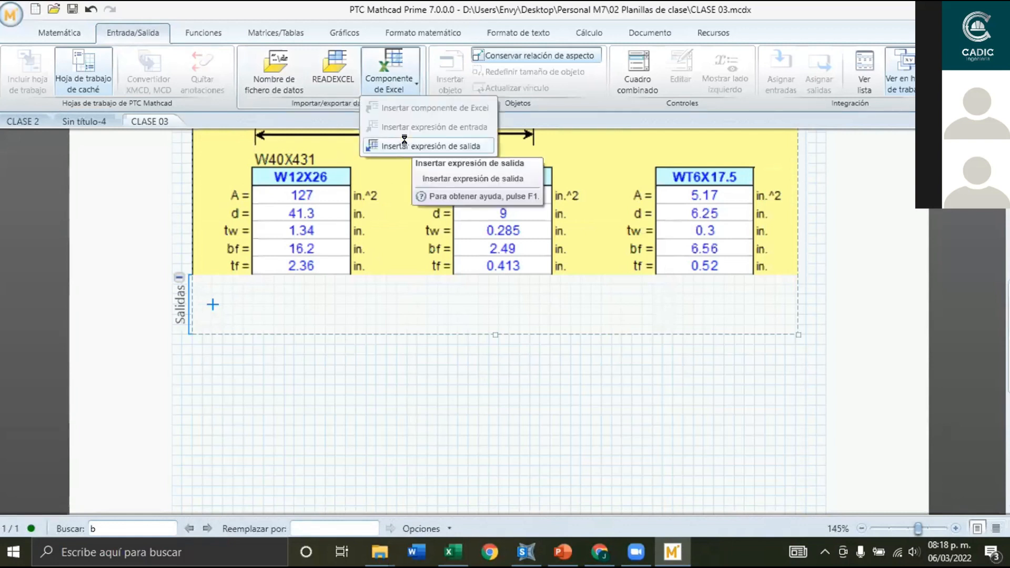
click(404, 142)
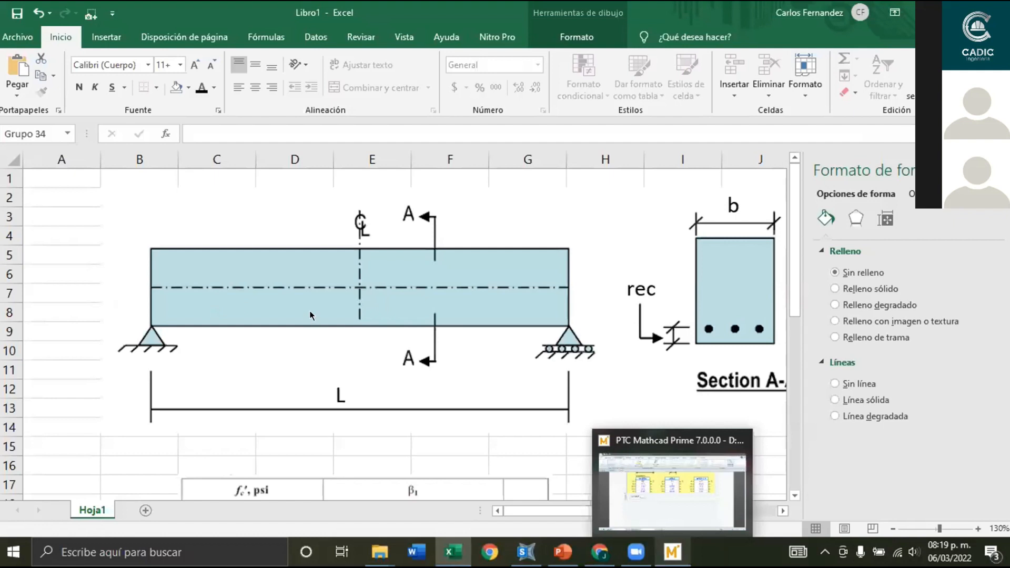
key(BackSpace)
key(BackSpace)
key(BackSpace)
key(BackSpace)
text(B1)
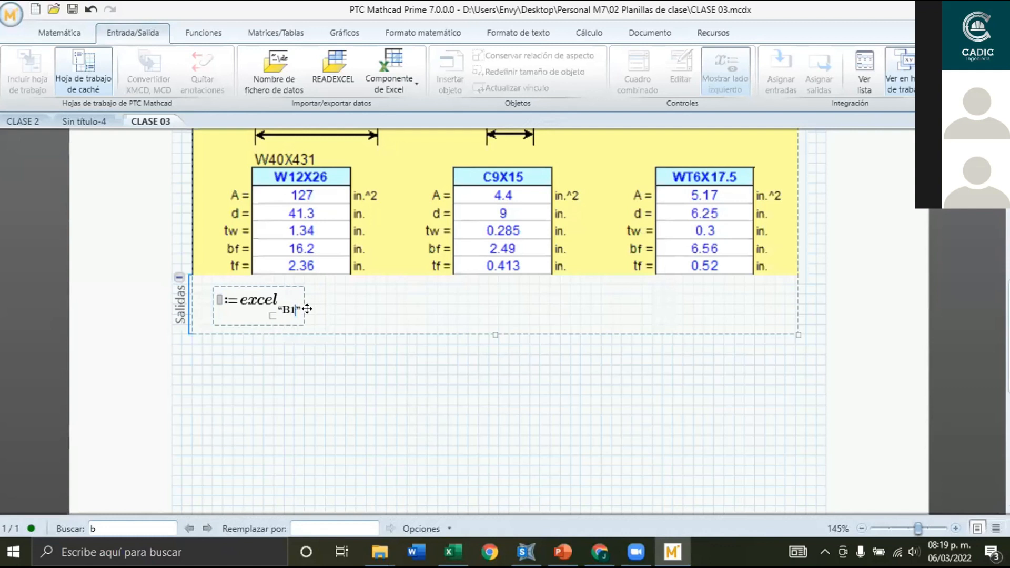
text(9)
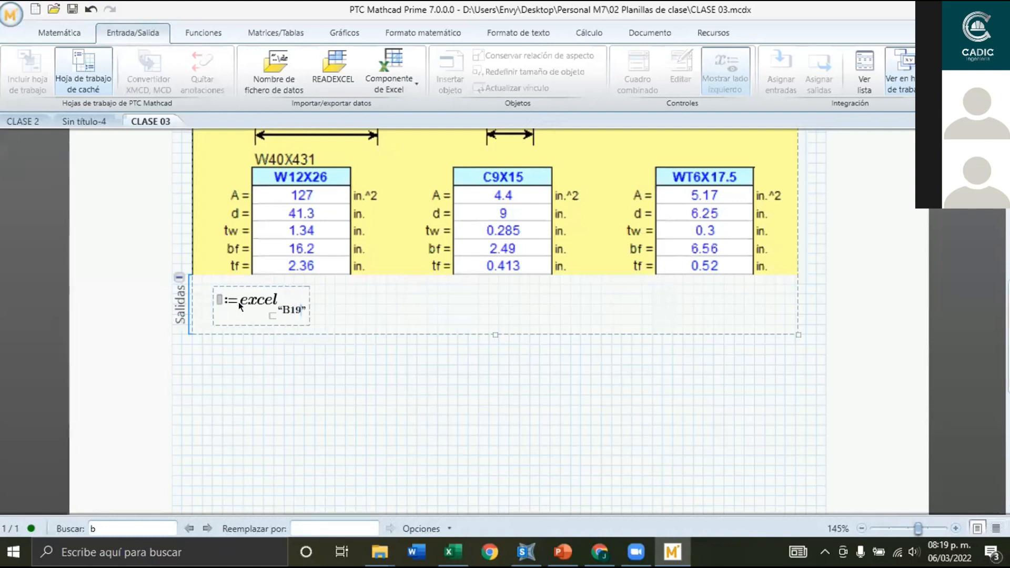
Assign the B19 output expression to the variable A and multiply it by in^2.
key(Tab)
text(A)
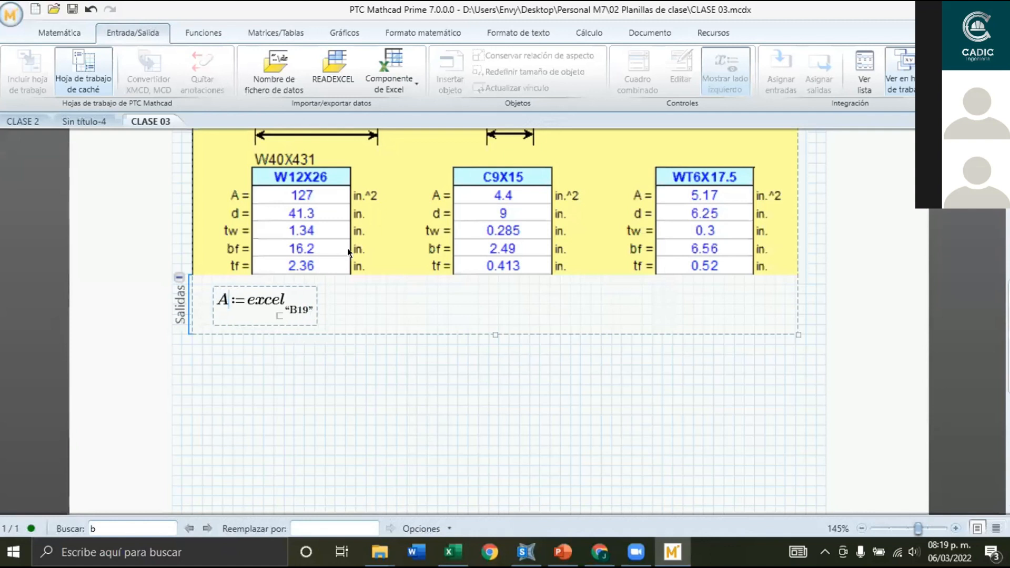
scroll(370, 266, up, 2)
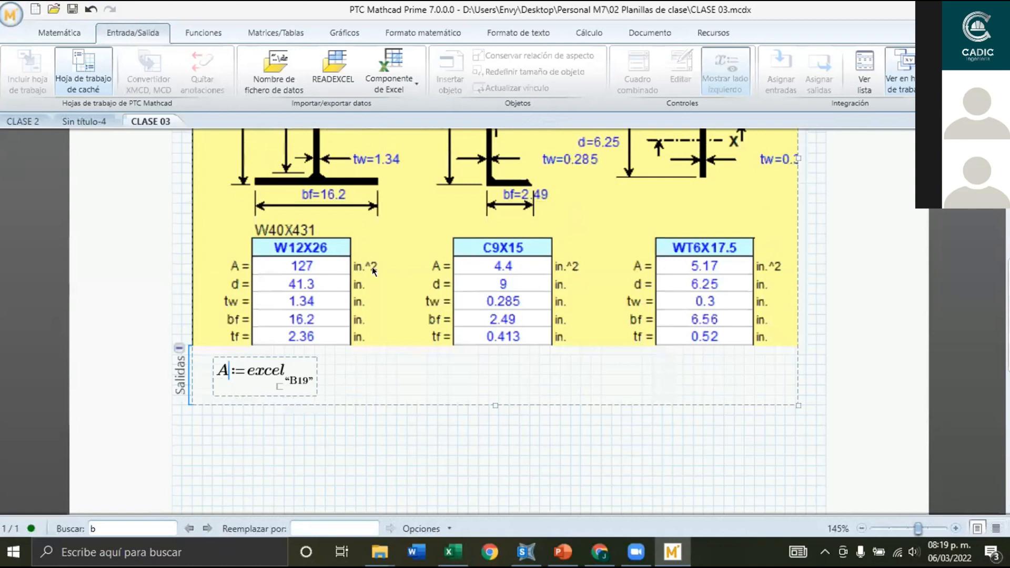
click(311, 379)
text(*IN^2)
key(BackSpace)
key(BackSpace)
key(BackSpace)
key(BackSpace)
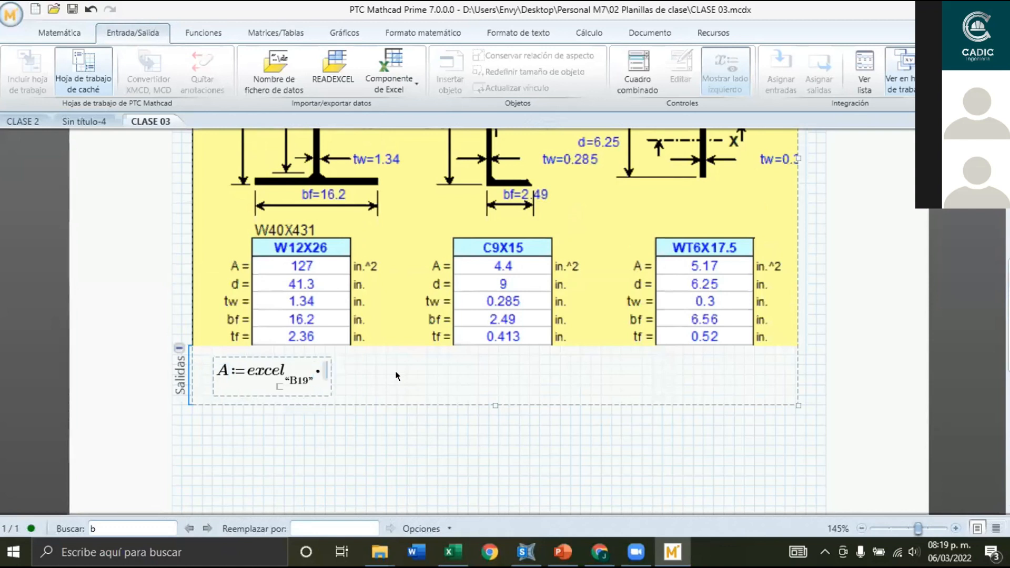
text(in)
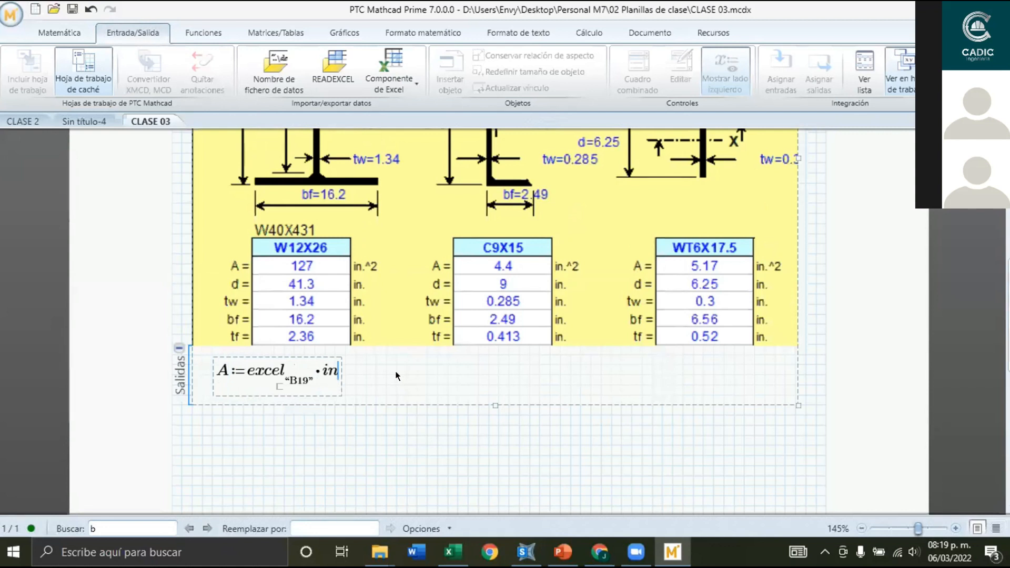
text(^2)
click(396, 374)
Evaluate A below the Excel component and display its result in in^2.
scroll(237, 339, down, 2)
click(212, 360)
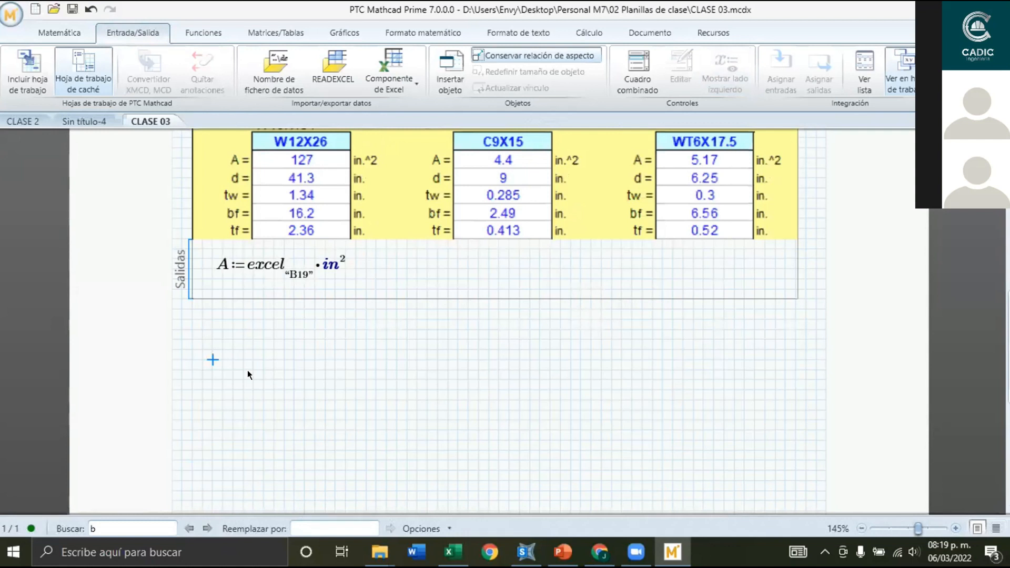
text(A=0.082·m²)
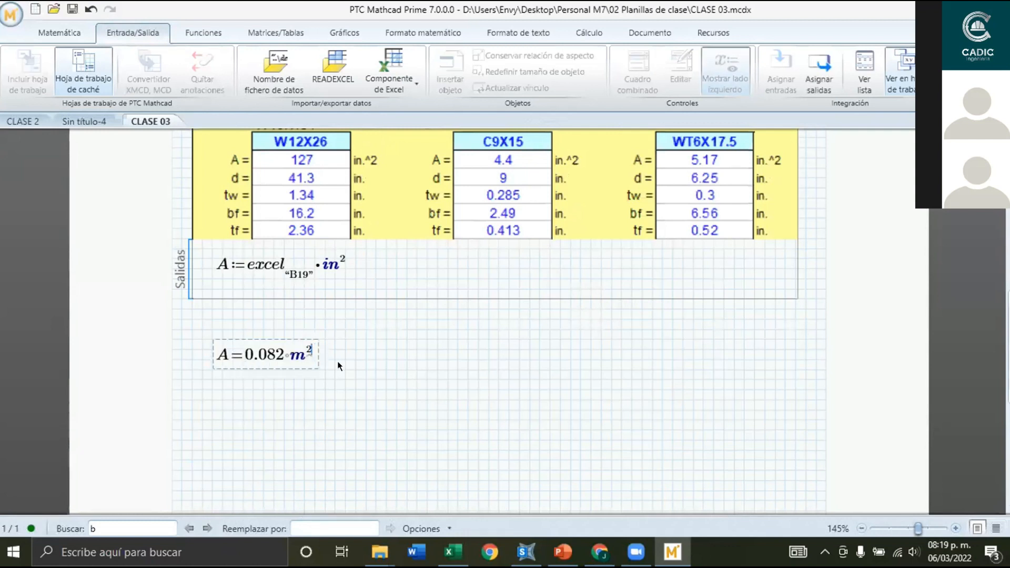
key(Left)
key(BackSpace)
text(in)
click(336, 361)
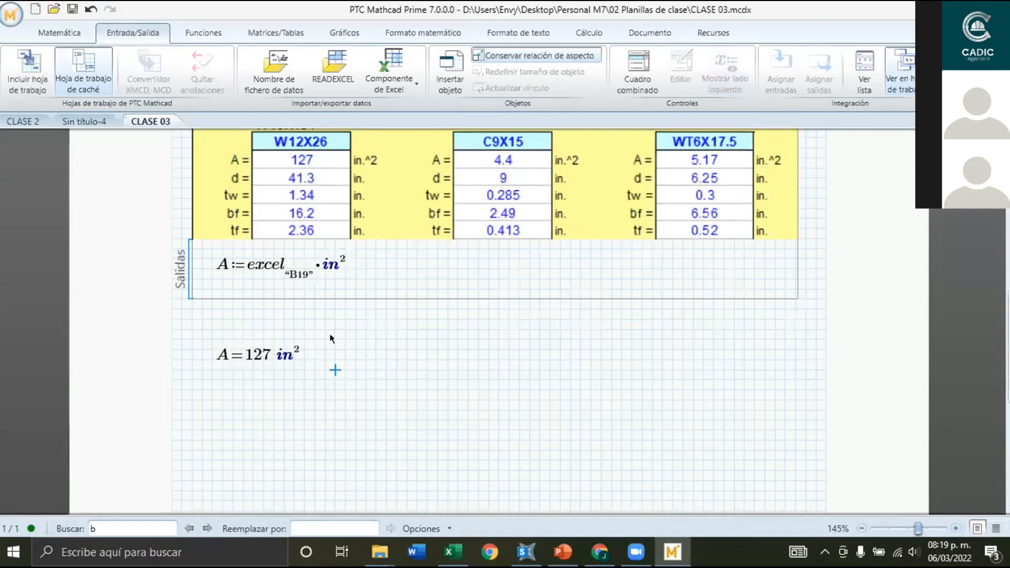
scroll(331, 337, up, 1)
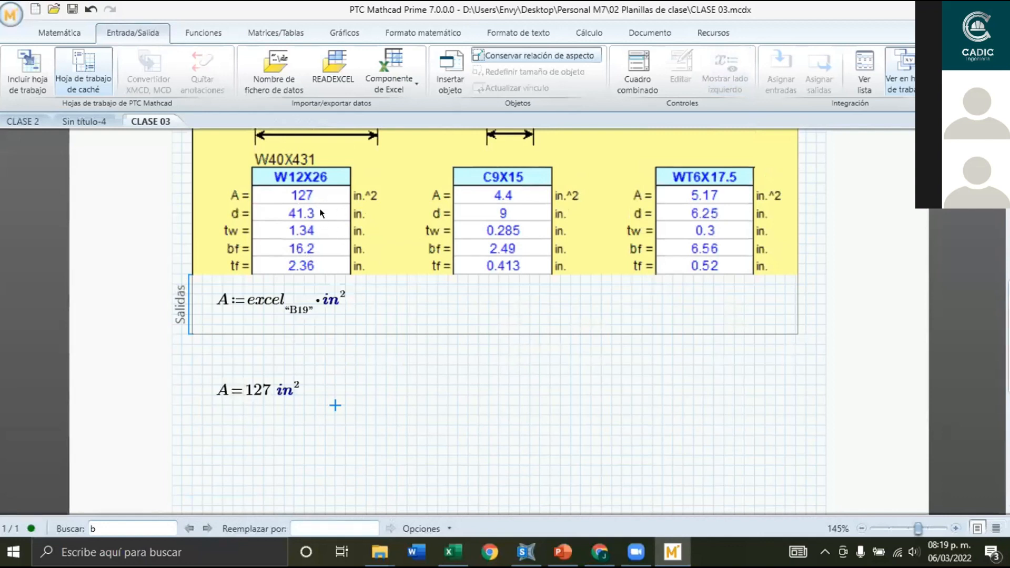
click(406, 304)
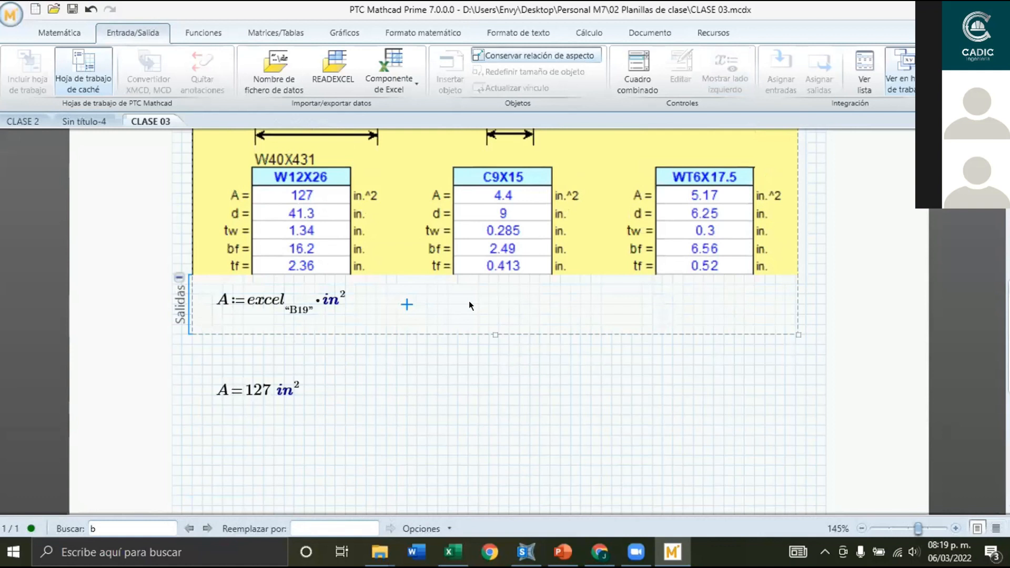
key(ctrl+m)
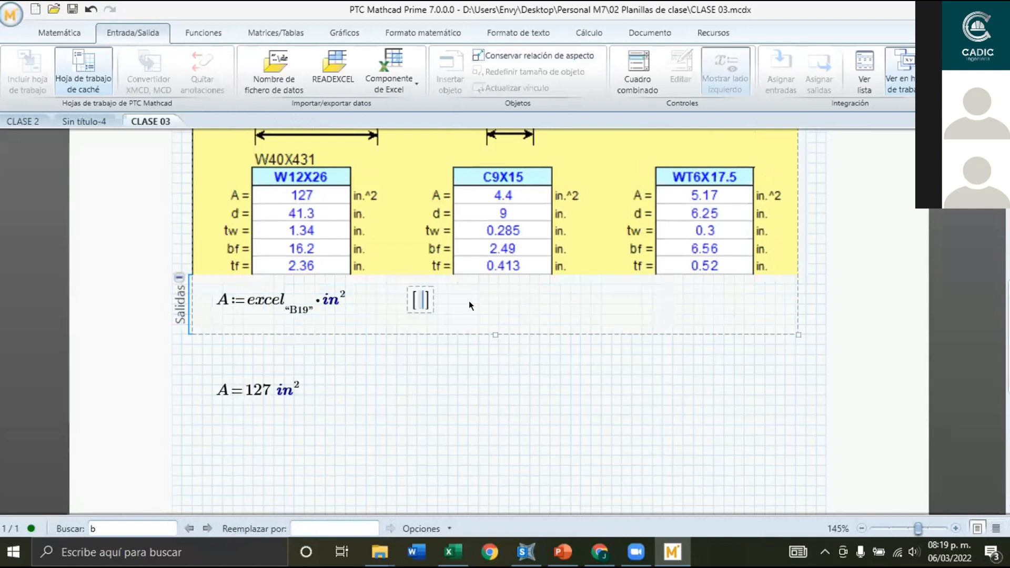
key(BackSpace)
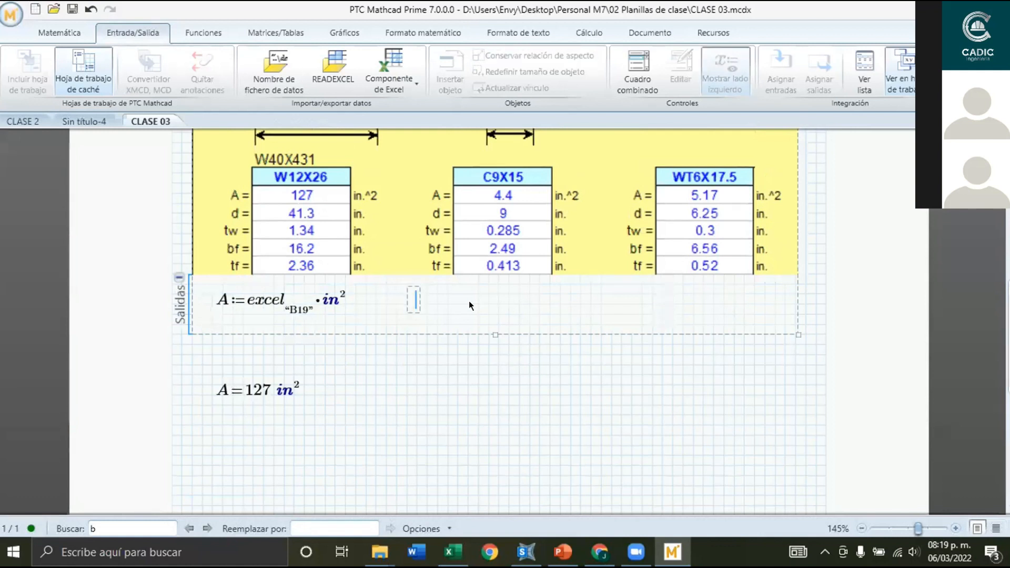
click(411, 77)
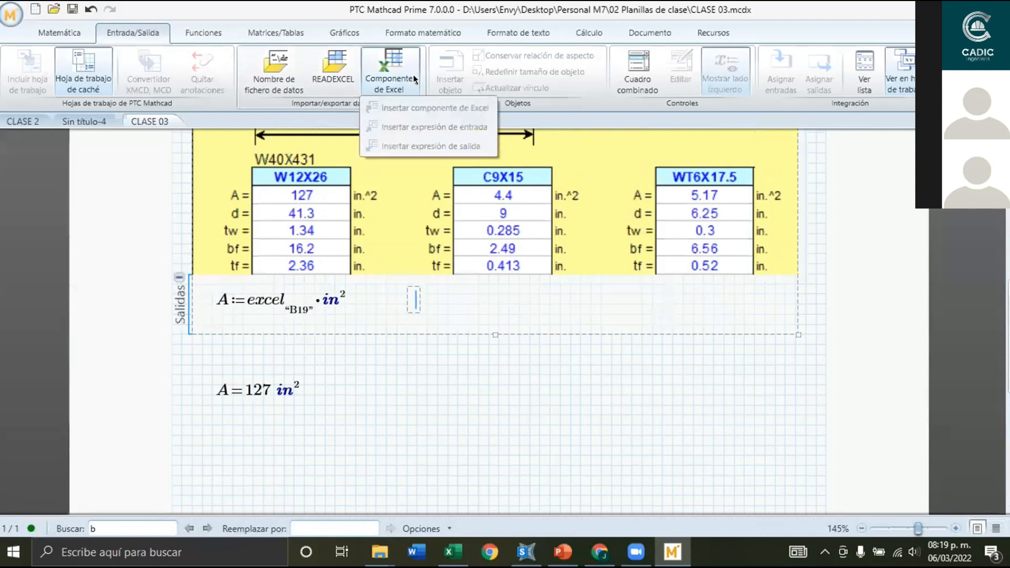
click(444, 300)
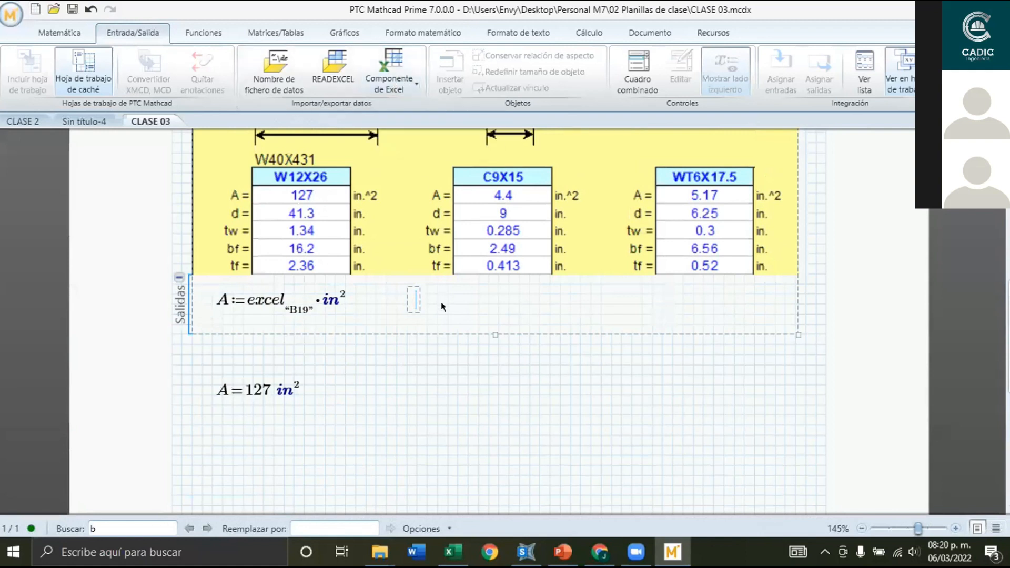
click(408, 302)
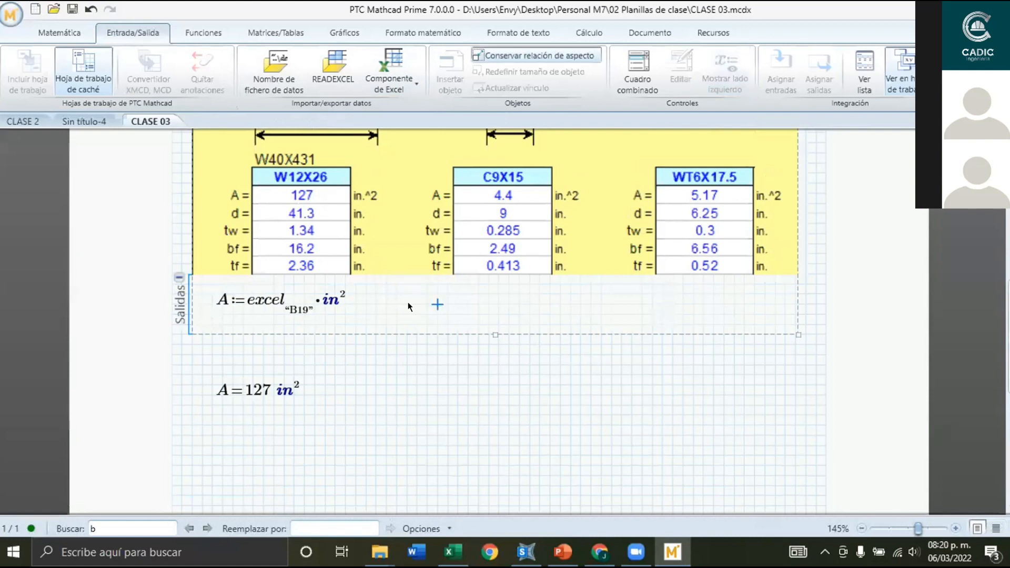
Insert another output expression in the Excel component, beside the definition of A.
click(390, 32)
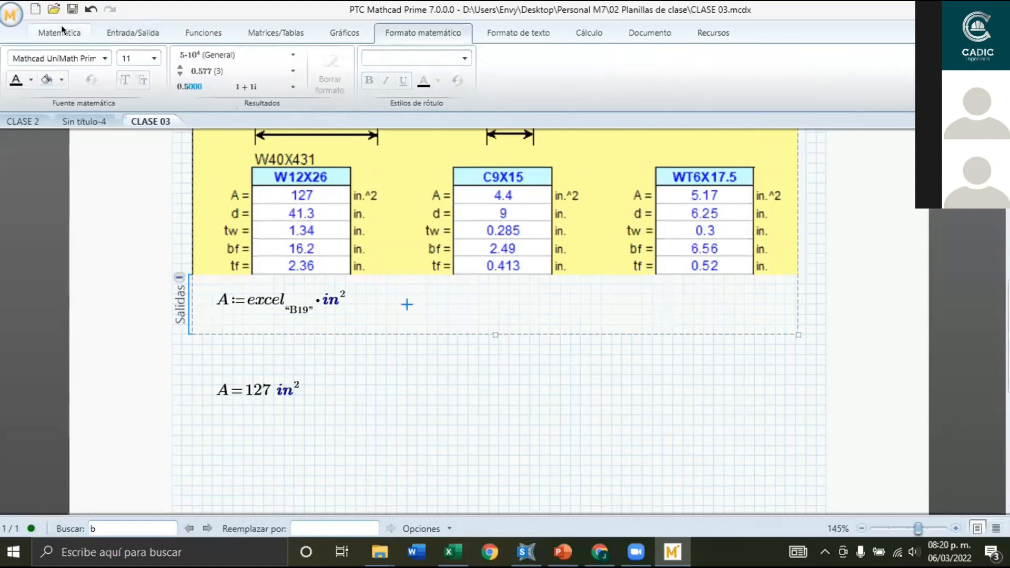
click(133, 32)
click(391, 77)
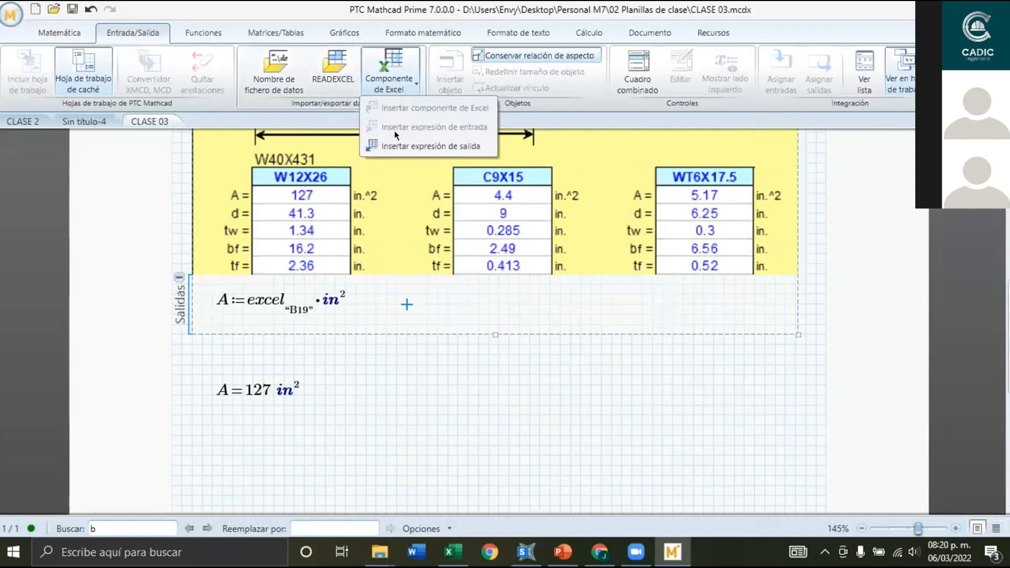
click(376, 209)
Set the new output expression's cell range to "B20:B23".
click(503, 311)
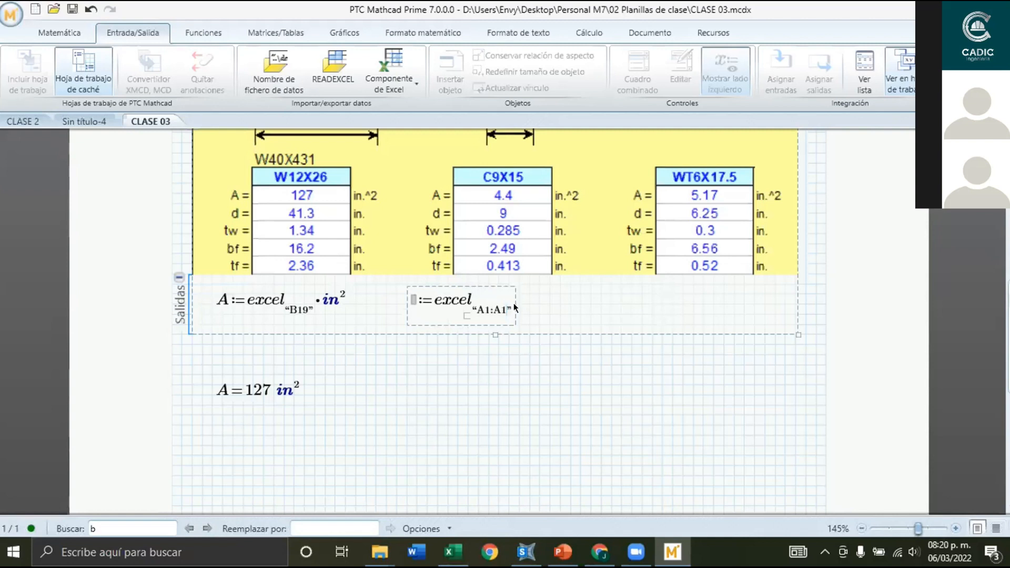
key(BackSpace)
key(BackSpace)
key(BackSpace)
key(BackSpace)
key(BackSpace)
text(b2)
key(BackSpace)
key(BackSpace)
text(B20:B2)
Insert a four-row column vector as the variable placeholder of the "B20:B23" output expression.
click(414, 300)
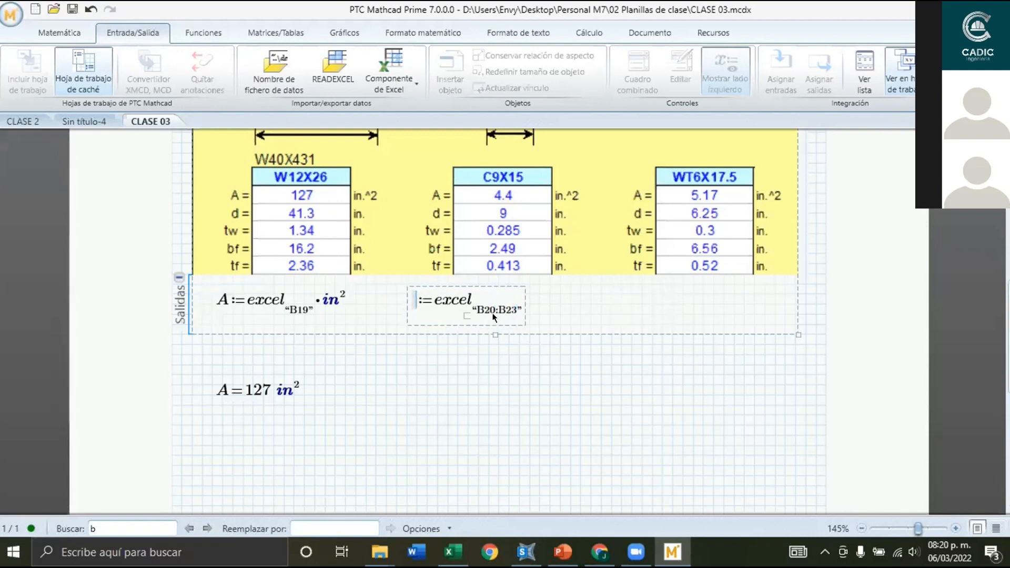
key(ctrl+m)
key(ctrl+shift+Return)
key(ctrl+shift+Return)
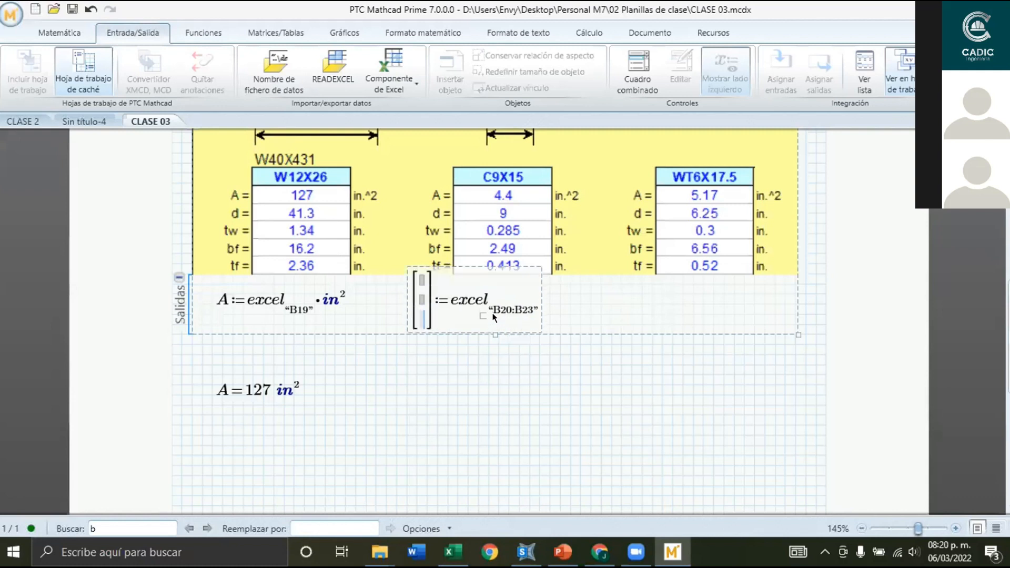
key(ctrl+shift+Return)
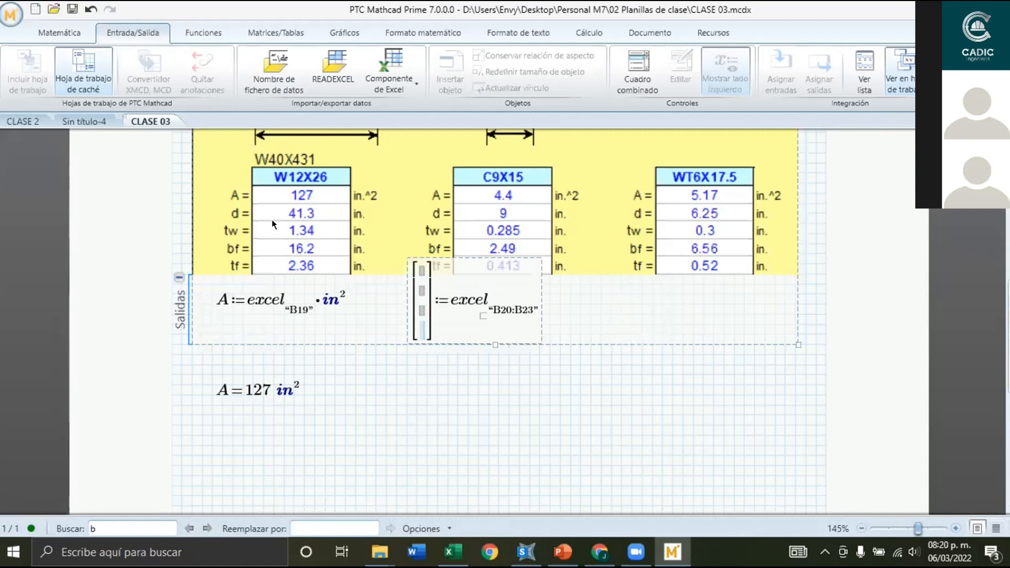
Fill the vector's four elements with d, t_w, b_f and b_f, using literal subscripts.
click(421, 271)
text(D)
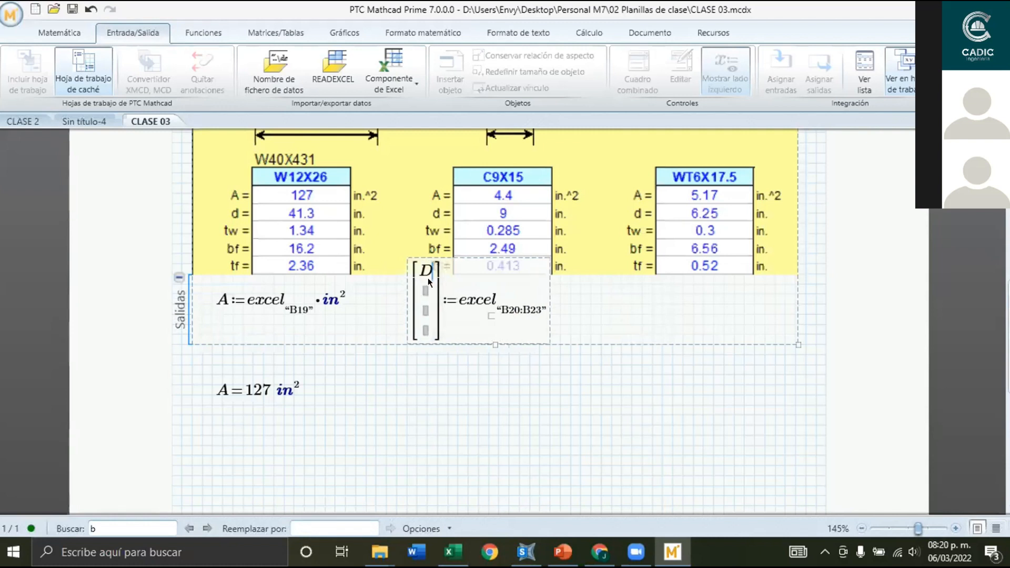
key(BackSpace)
text(d)
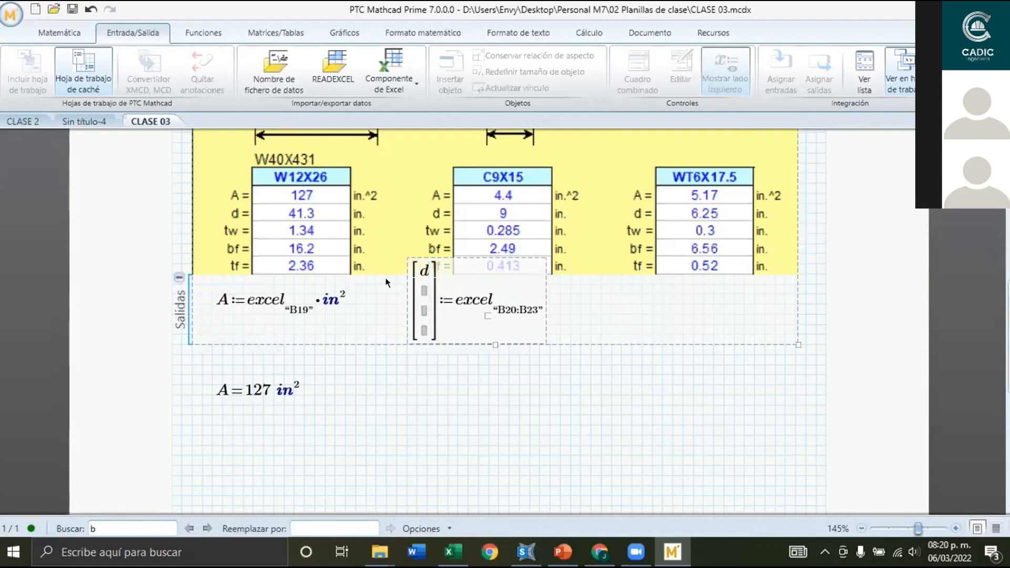
click(425, 289)
text(t)
text(.w)
click(428, 311)
text(b.f)
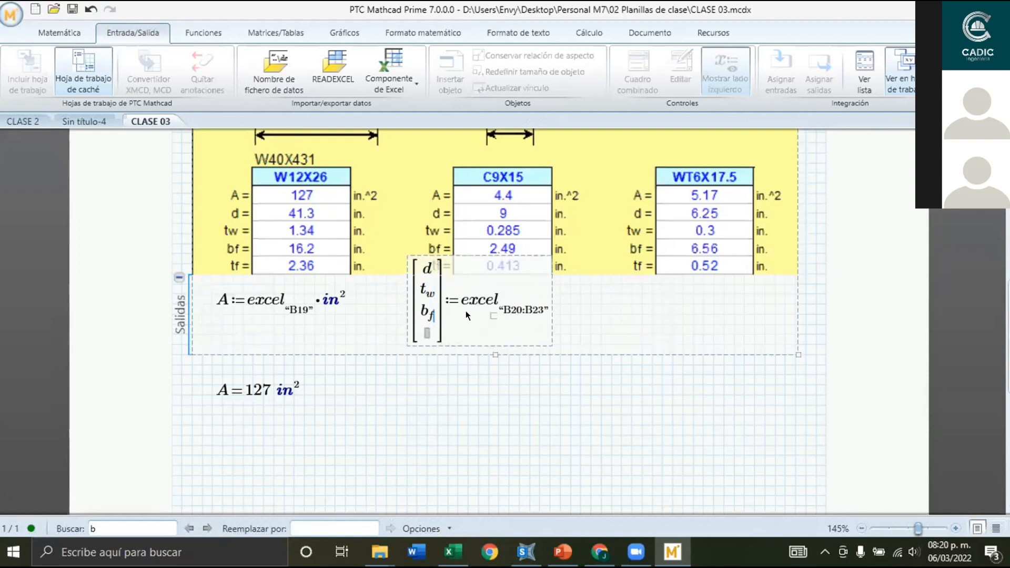
click(427, 333)
text(b.f)
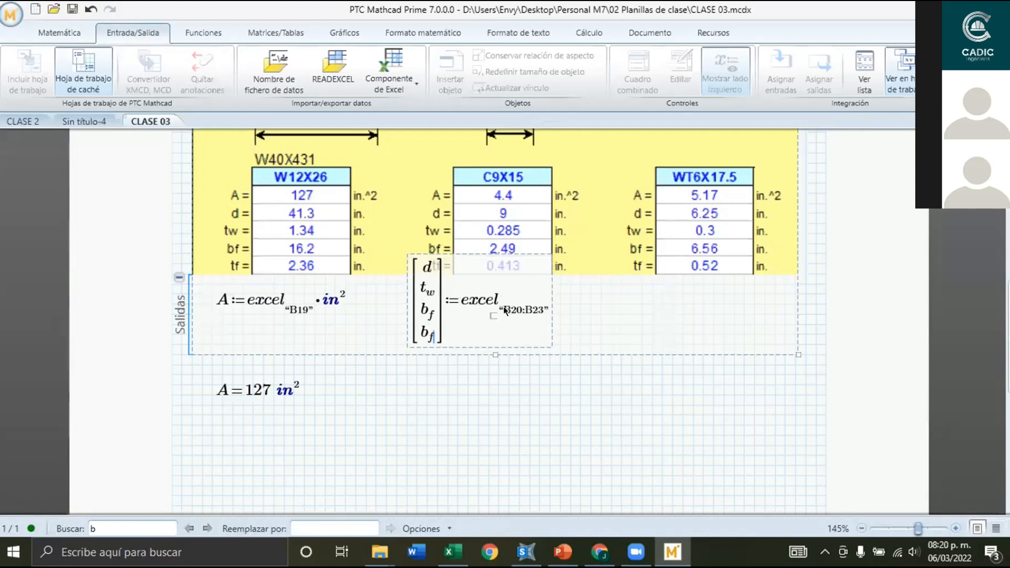
Multiply the "B20:B23" output expression by the unit in.
click(547, 311)
text(*in)
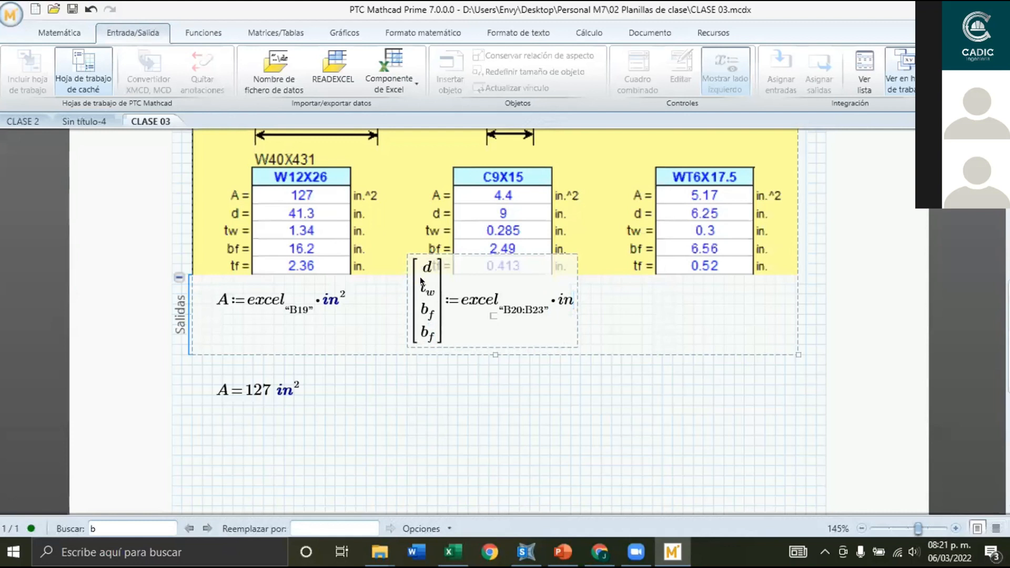
click(621, 324)
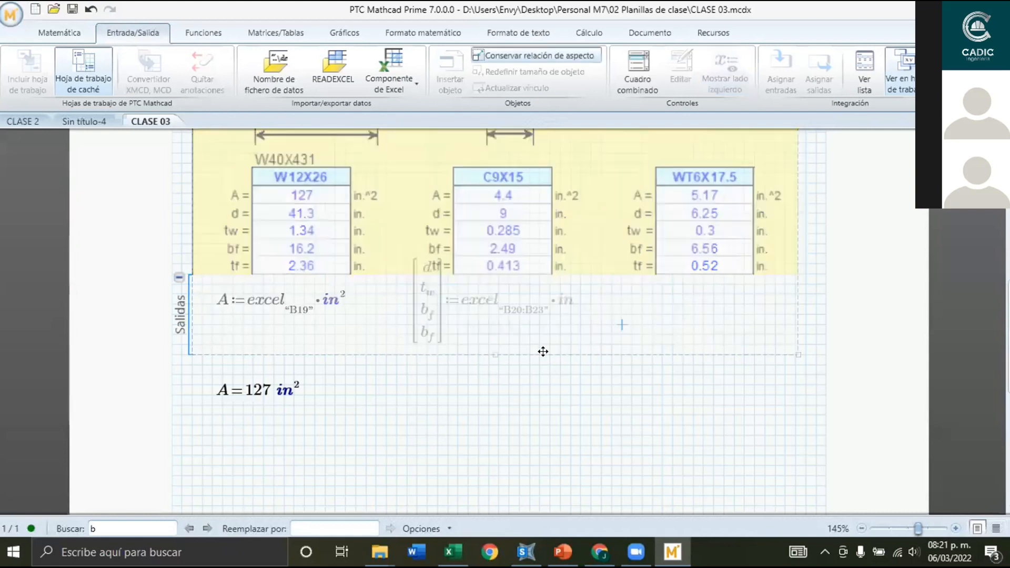
Evaluate d below the Excel component, beside the A result, and display it in in.
scroll(499, 363, down, 3)
click(356, 289)
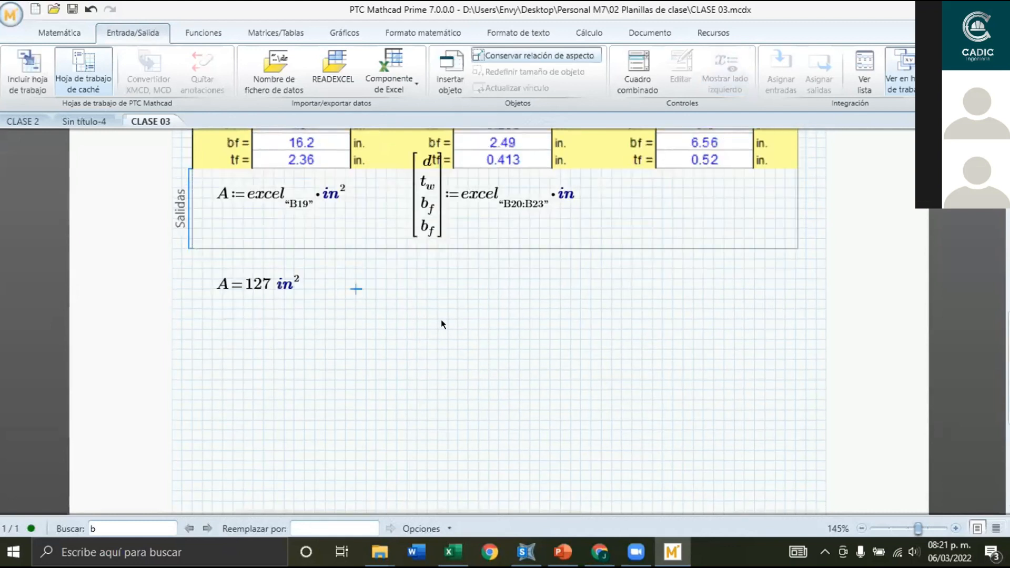
text(d=1.049·m)
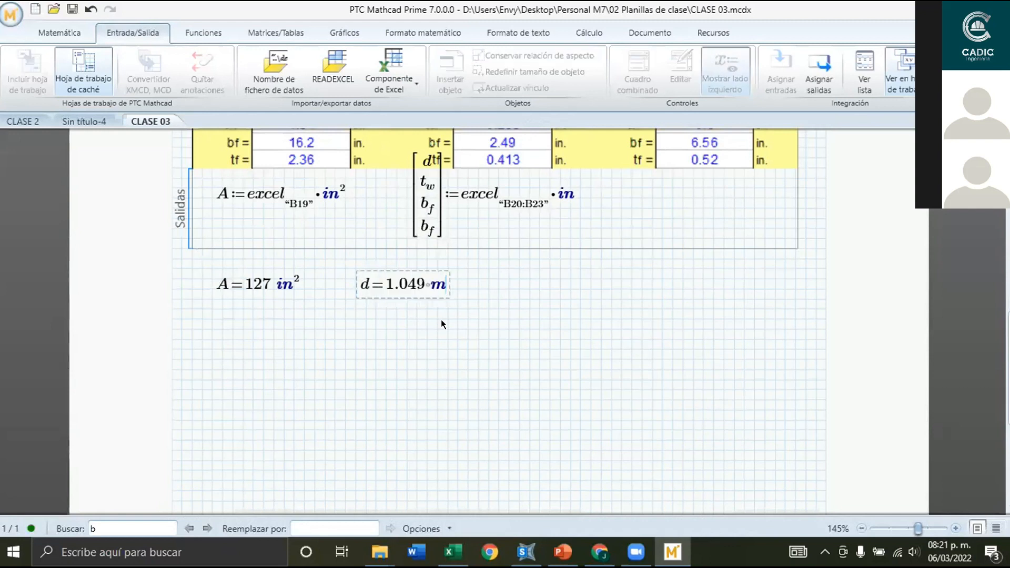
key(BackSpace)
text(in)
click(442, 320)
Evaluate t_w beside the d result.
click(487, 286)
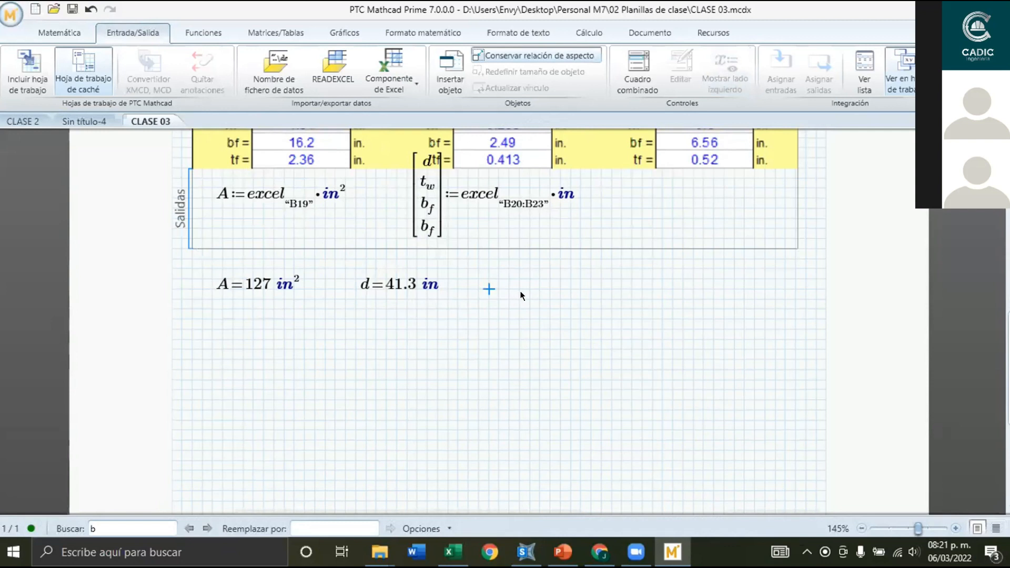
text(t.w=)
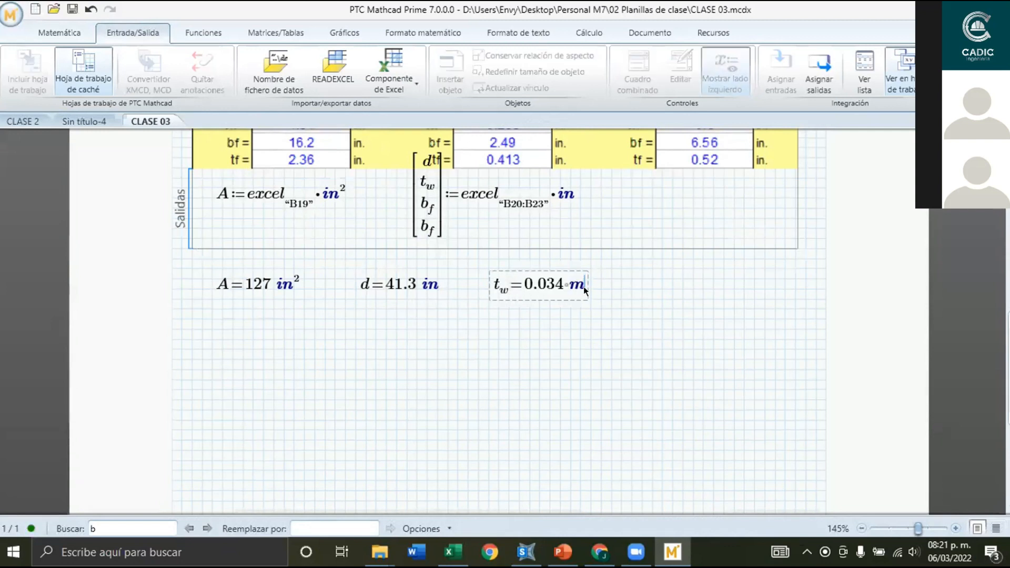
scroll(655, 288, up, 3)
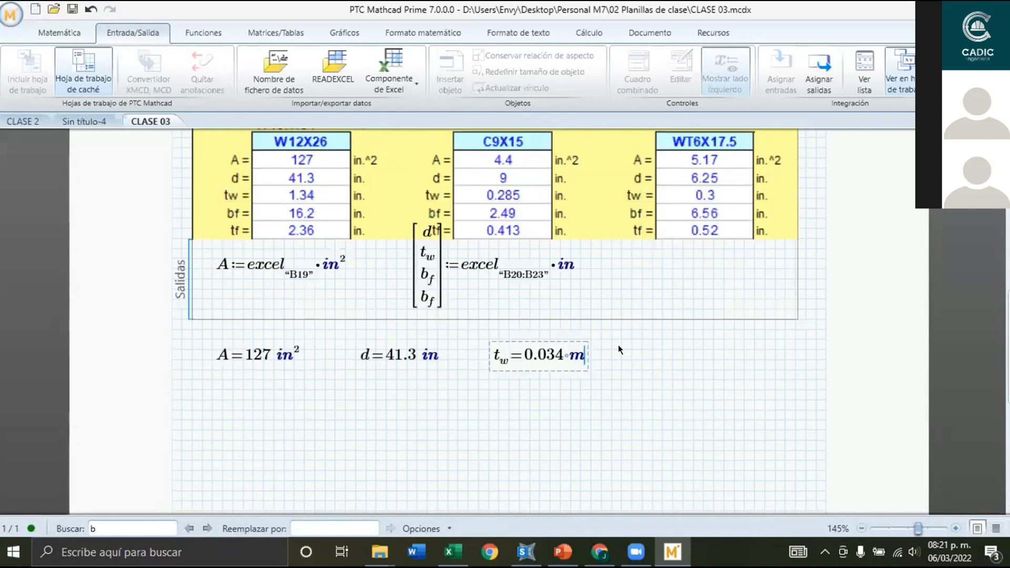
Switch the worksheet's unit system to USCS and display the t_w result in in.
click(59, 32)
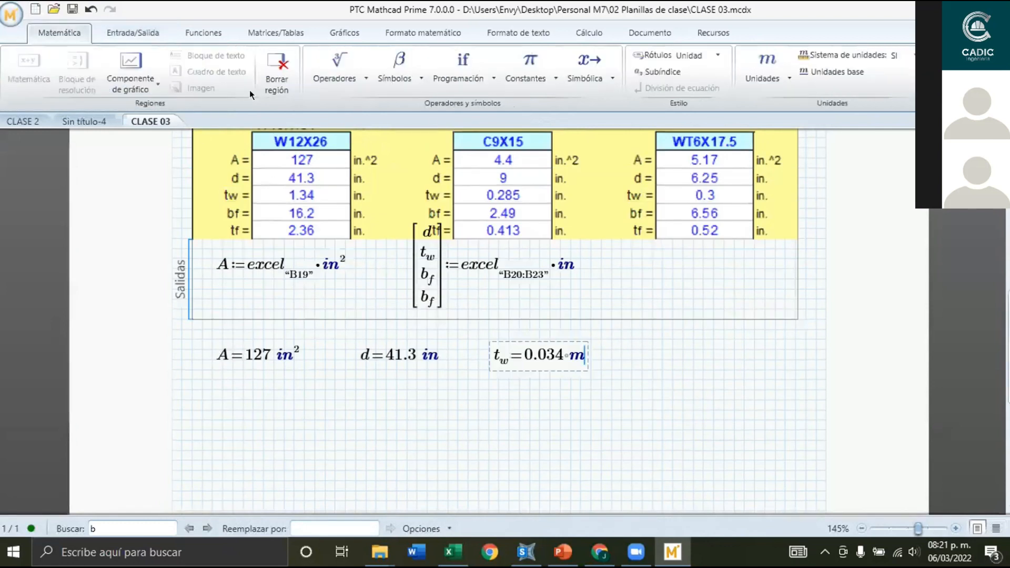
click(883, 52)
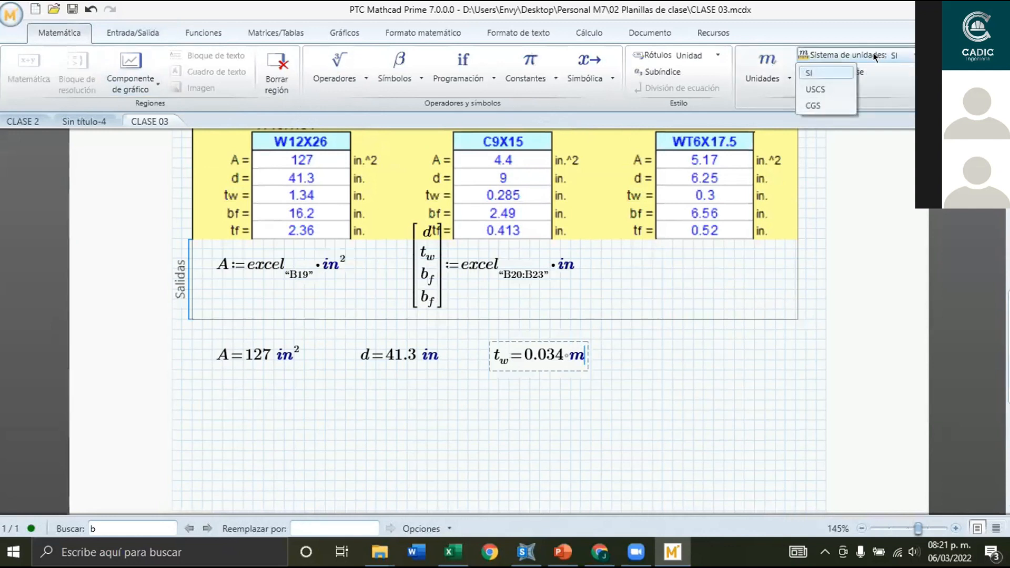
click(819, 87)
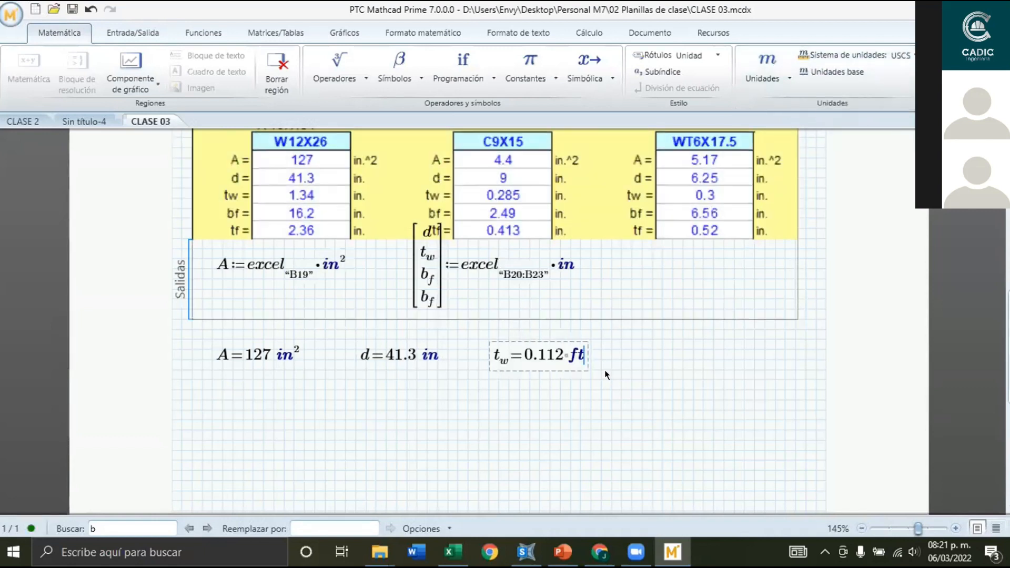
key(BackSpace)
key(BackSpace)
text(in)
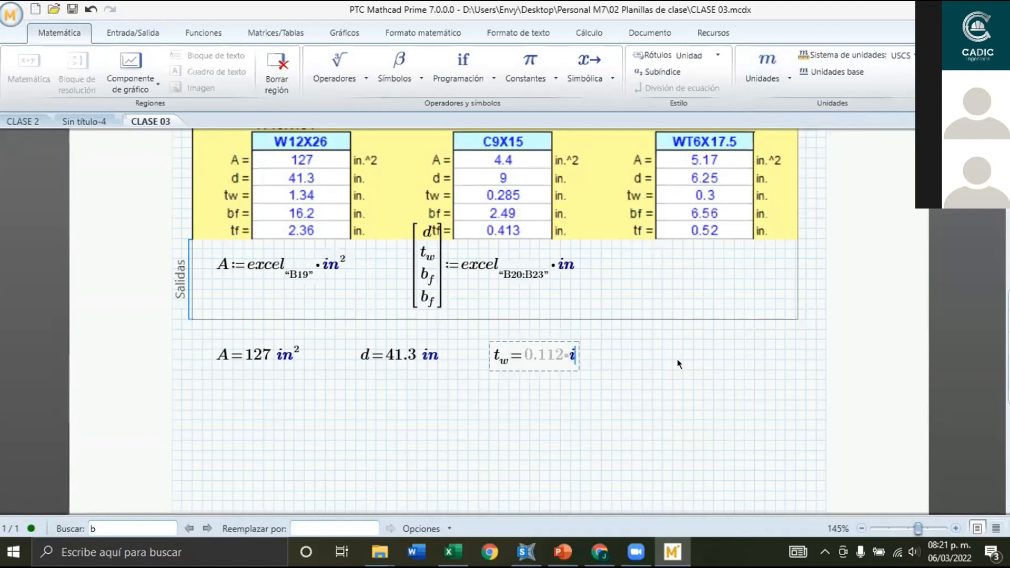
Enter the variable b_f in a new math region beside the t_w result.
click(630, 357)
text(b)
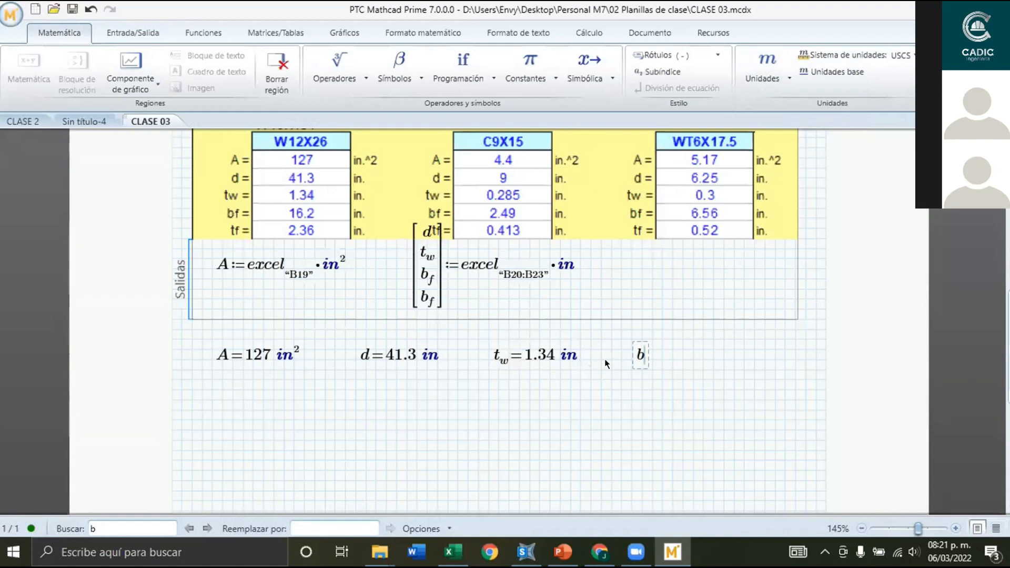
key(ctrl+minus)
text(f)
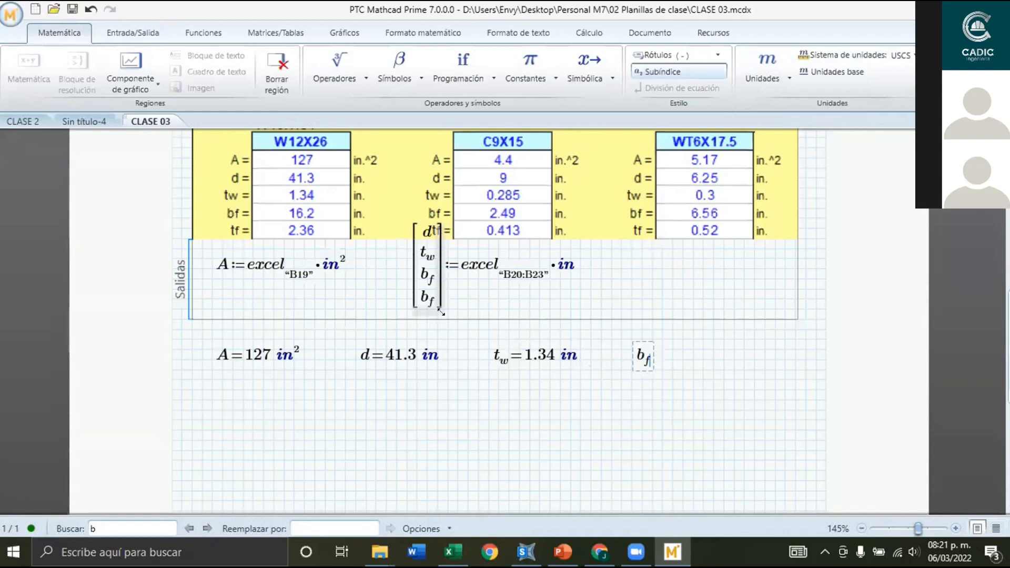
Rename the last element of the output vector as t_f.
click(424, 294)
text(t)
key(Delete)
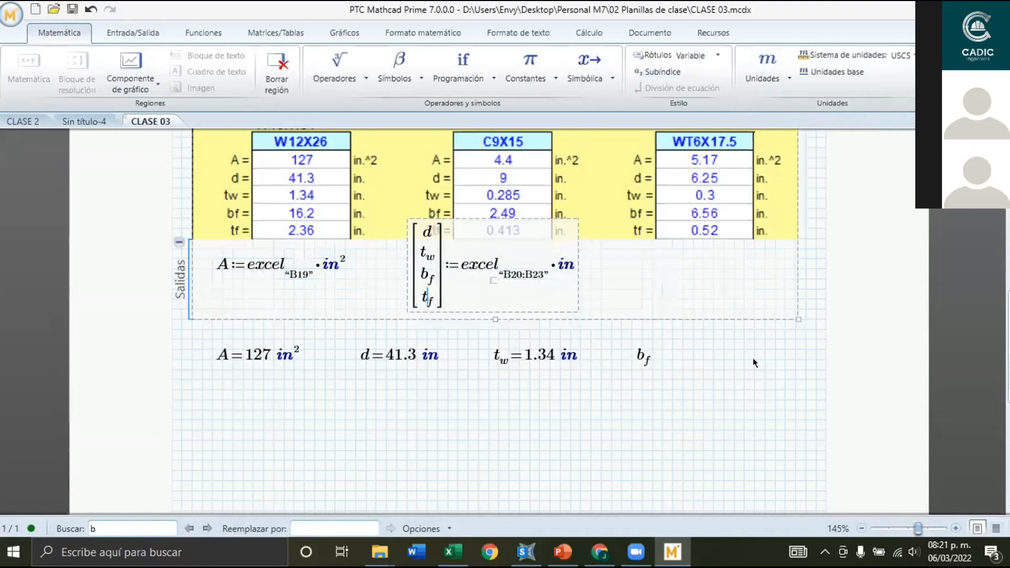
Evaluate b_f below the Excel component and display its result in in.
click(649, 358)
text(=)
key(BackSpace)
key(BackSpace)
text(in)
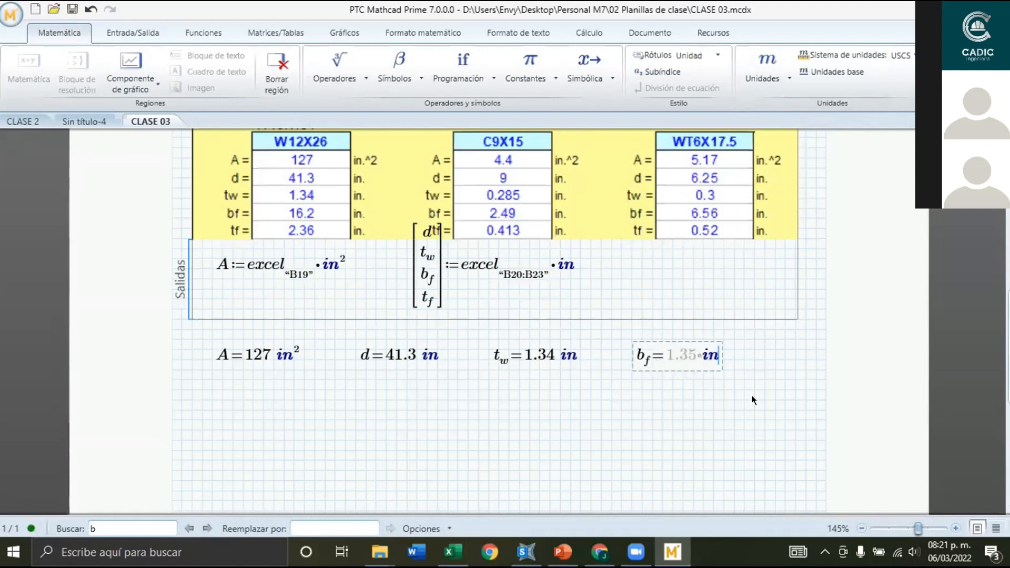
Evaluate t_f beside the b_f result and display it in in.
click(761, 362)
text(t.f)
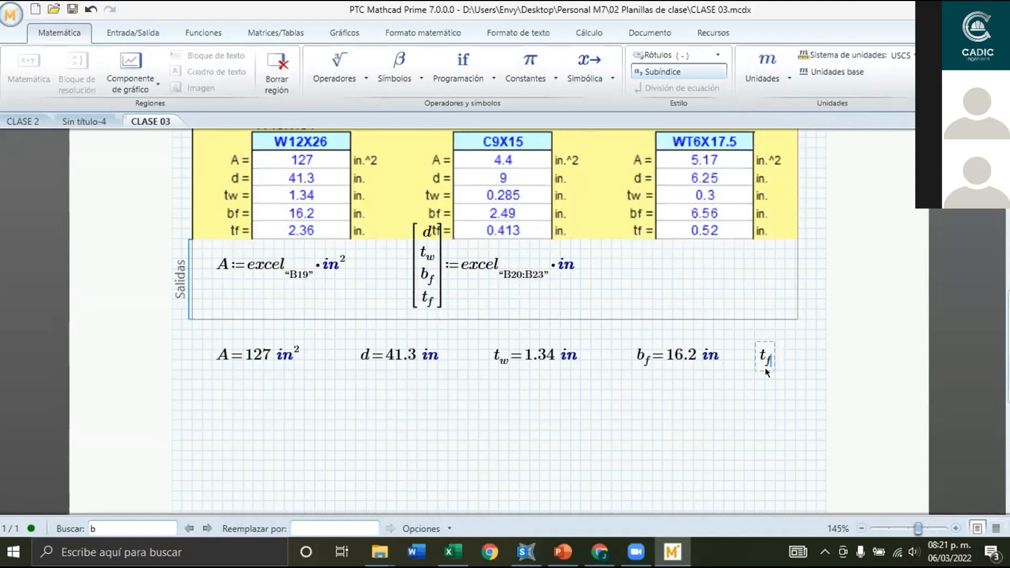
text(=0.197·in)
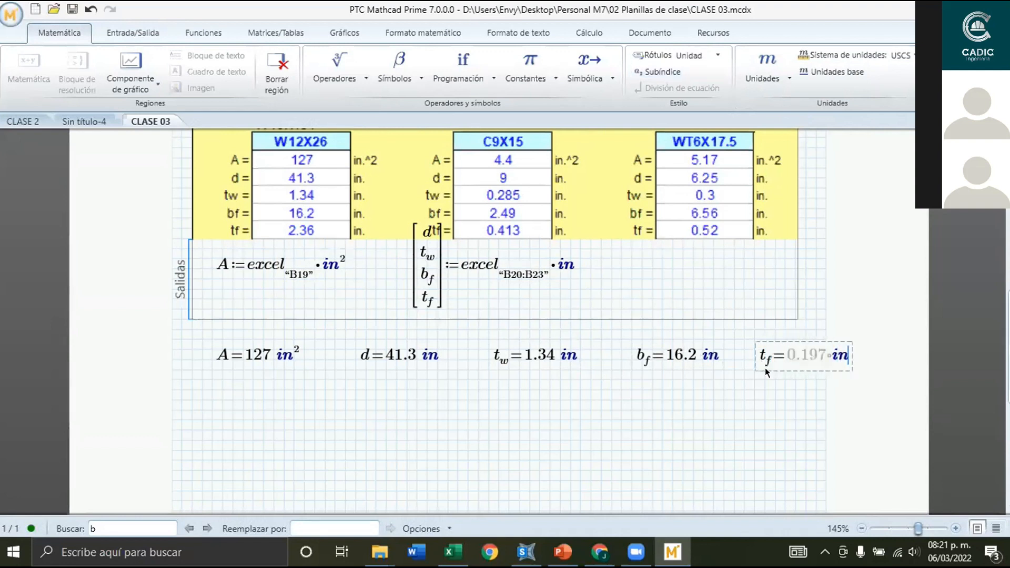
click(743, 380)
Move the b_f and t_f results together closer to t_w so the row fits within the page margin.
drag(812, 382, 749, 336)
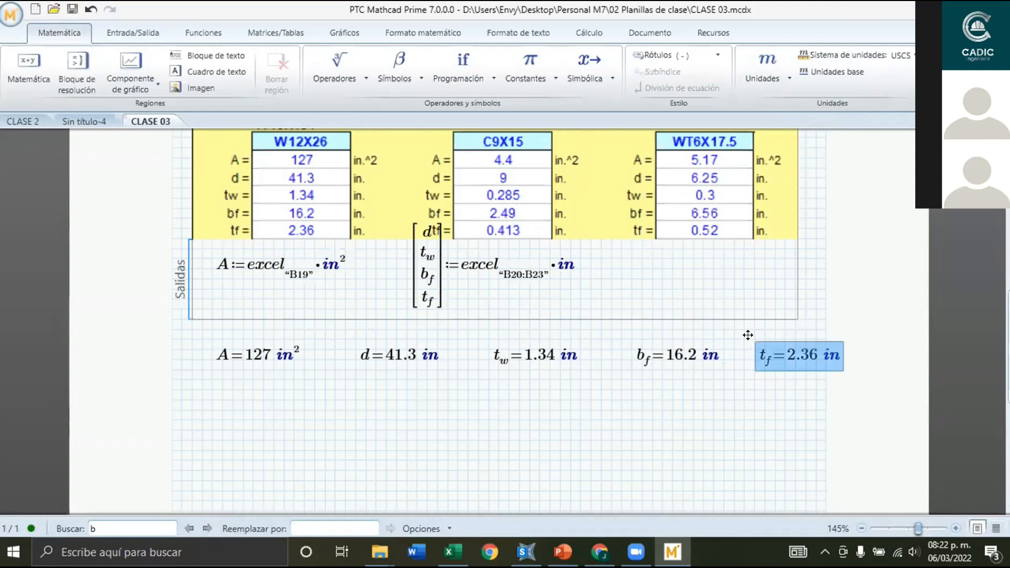
drag(775, 383, 656, 336)
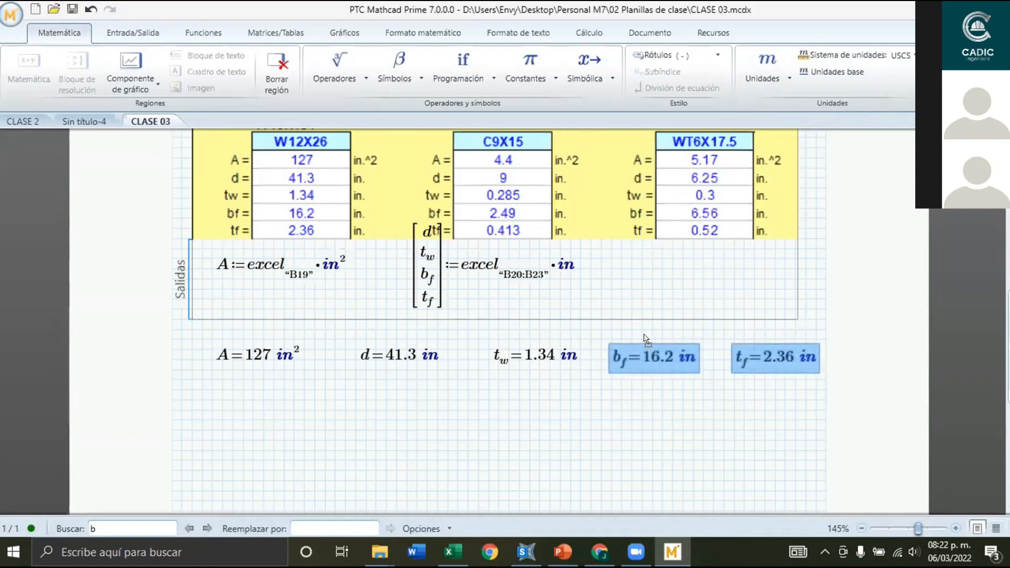
click(563, 393)
Shift the output expressions down within the Excel component's outputs area so the vector clears the shape table.
scroll(479, 337, up, 1)
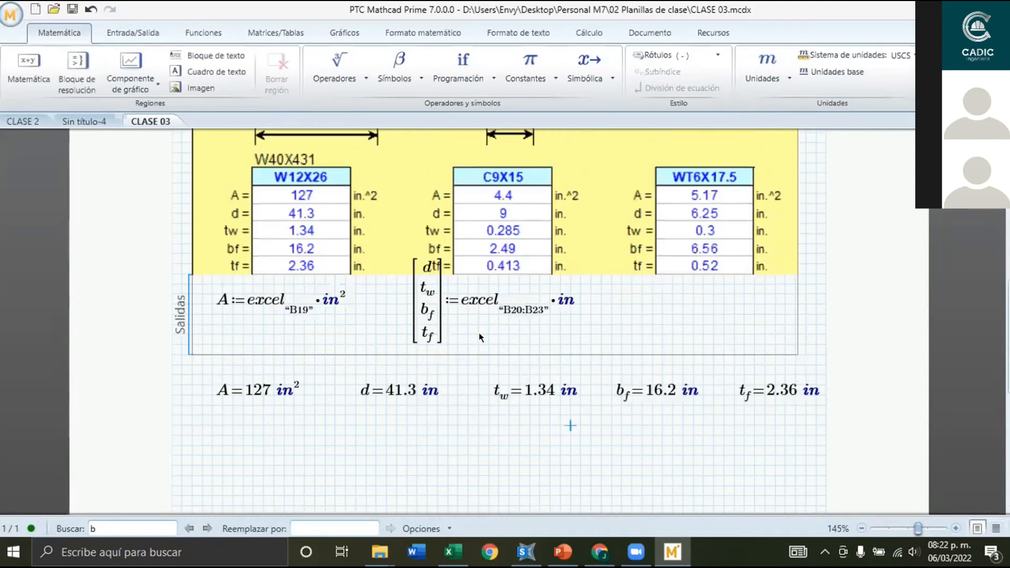
click(620, 293)
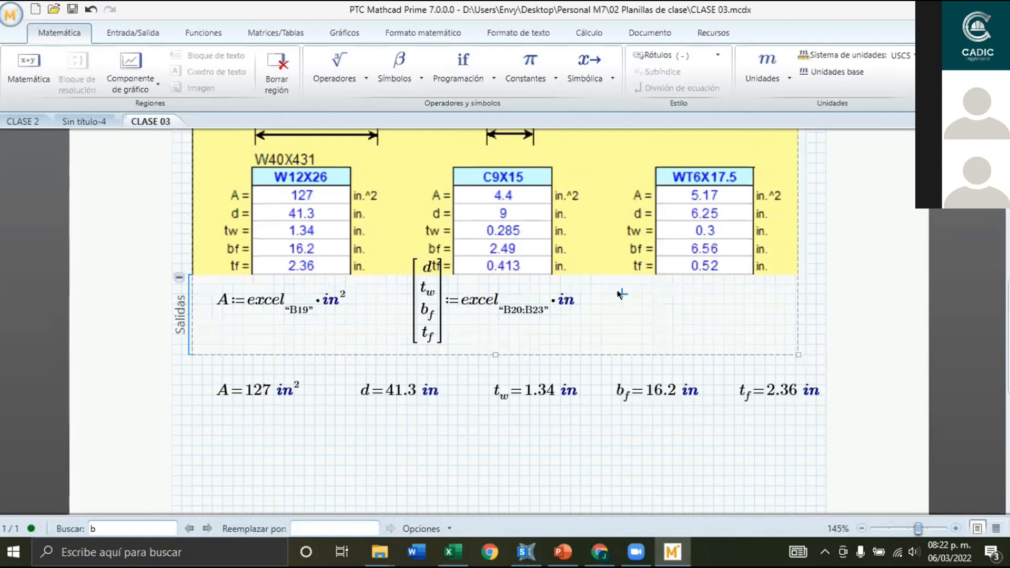
scroll(615, 292, up, 2)
scroll(609, 287, down, 4)
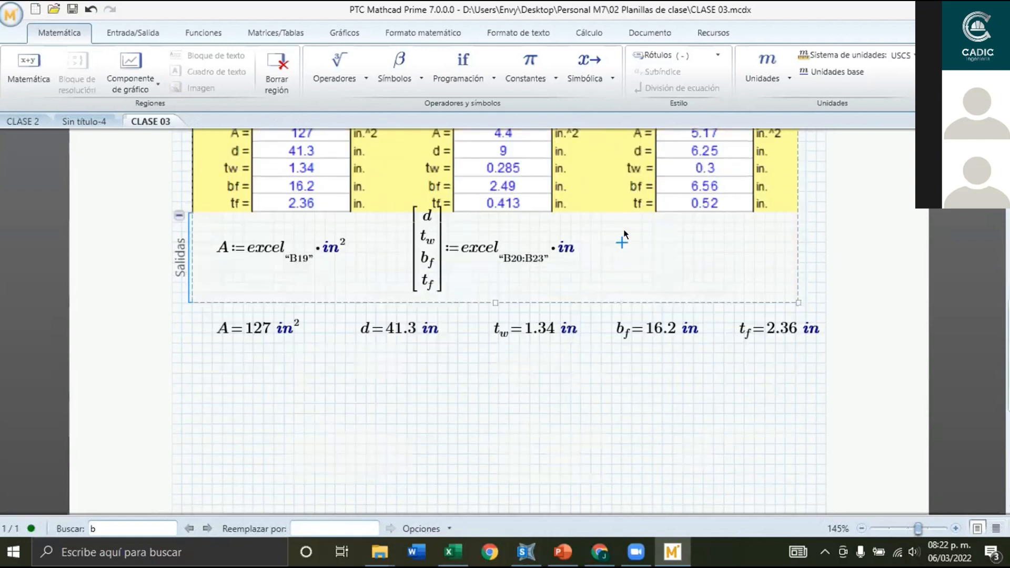
scroll(276, 260, up, 3)
scroll(275, 260, down, 2)
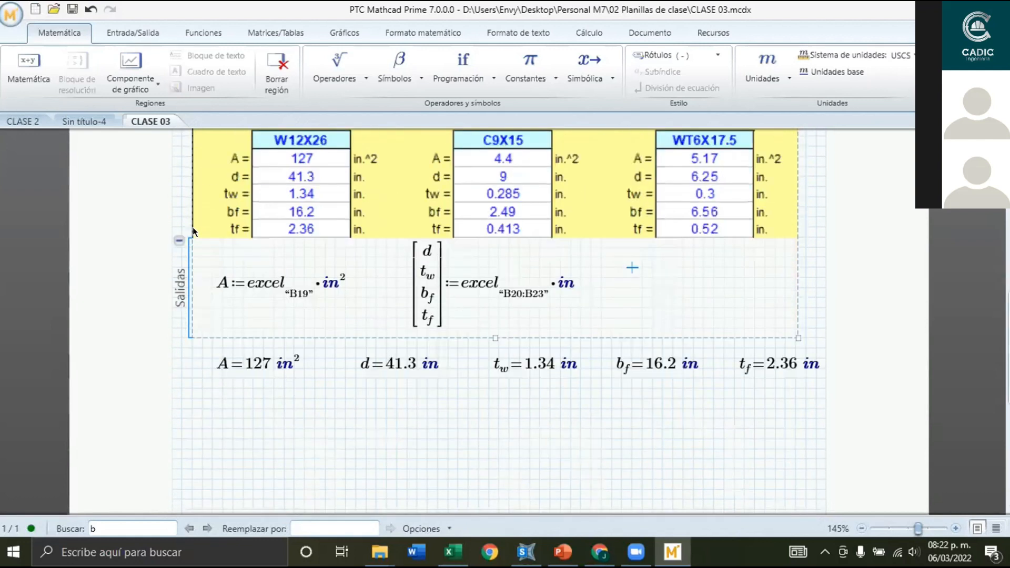
Expand the inputs area at the start of the Excel component.
scroll(178, 232, up, 6)
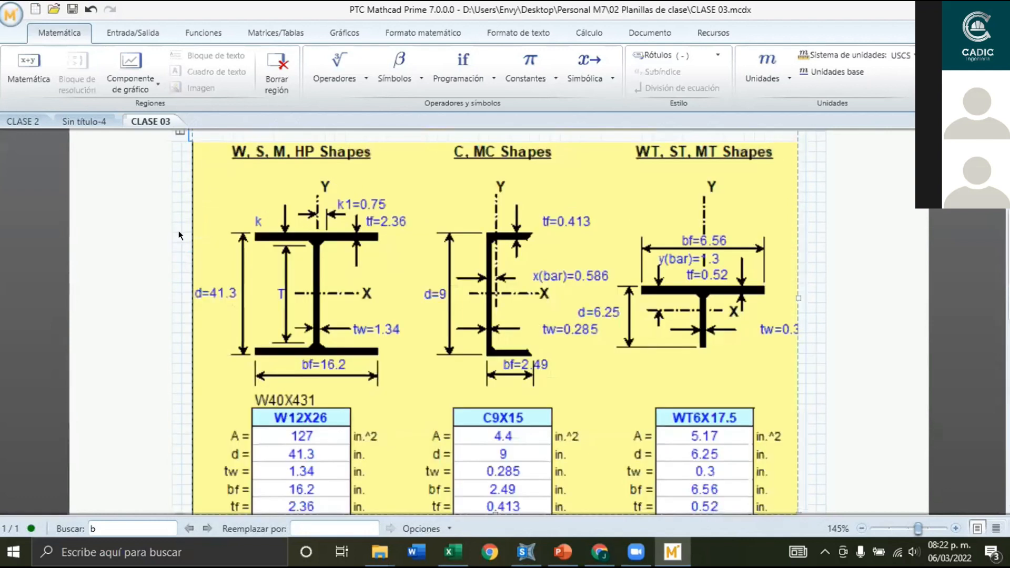
scroll(178, 232, up, 3)
click(176, 189)
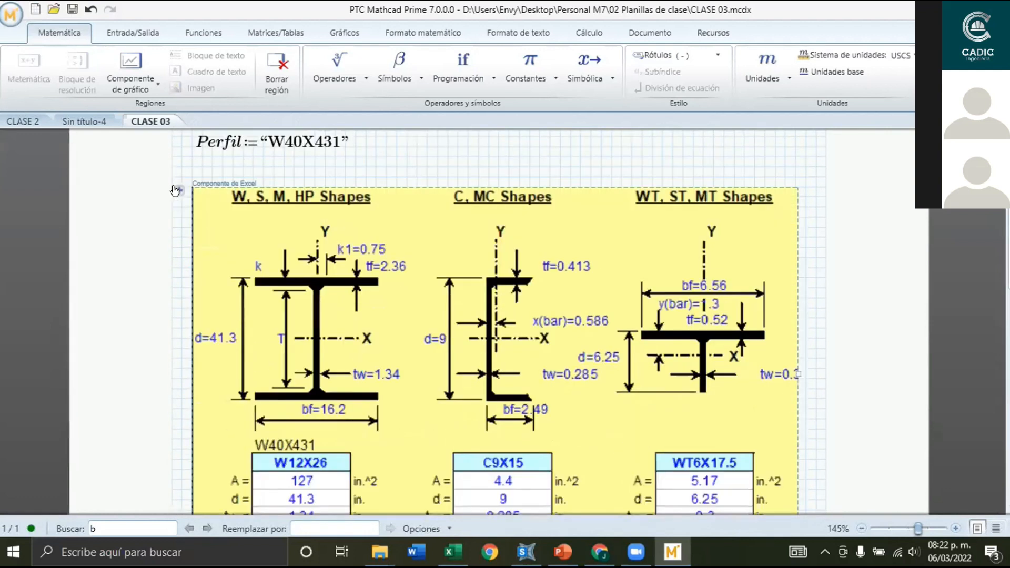
Collapse the inputs area of the Excel component and deselect the component.
click(178, 190)
scroll(177, 256, up, 3)
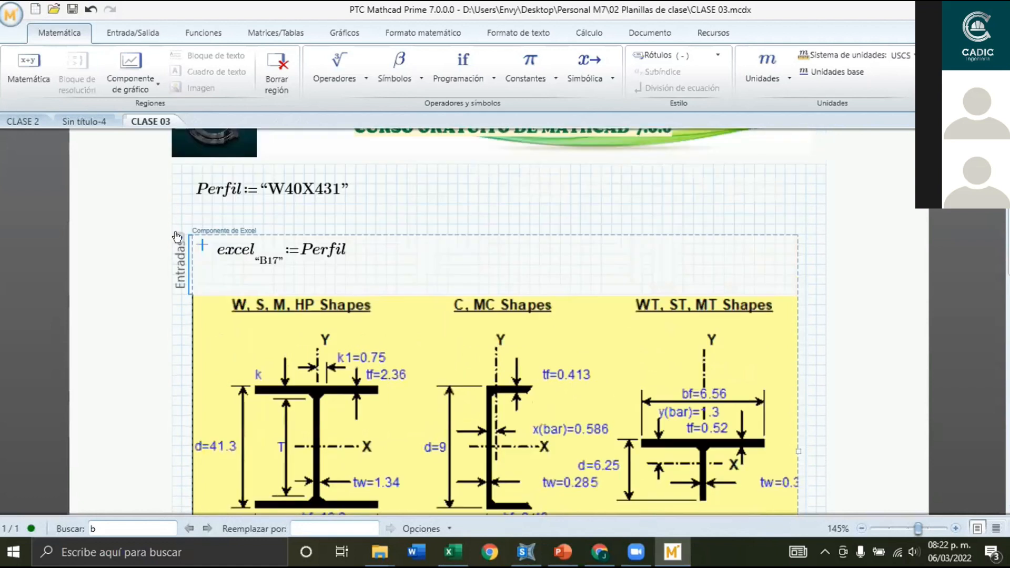
click(178, 238)
click(415, 223)
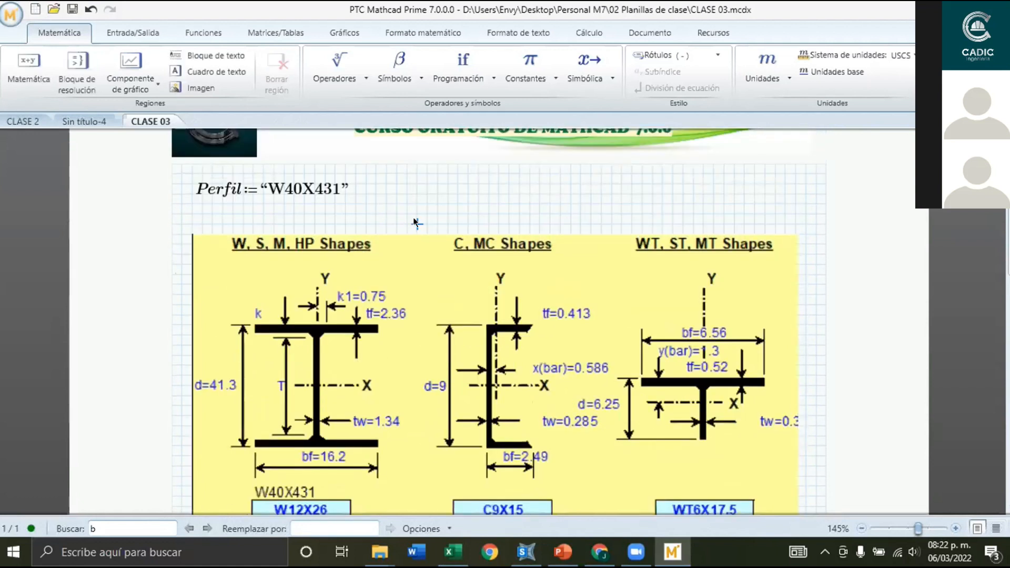
scroll(522, 216, down, 5)
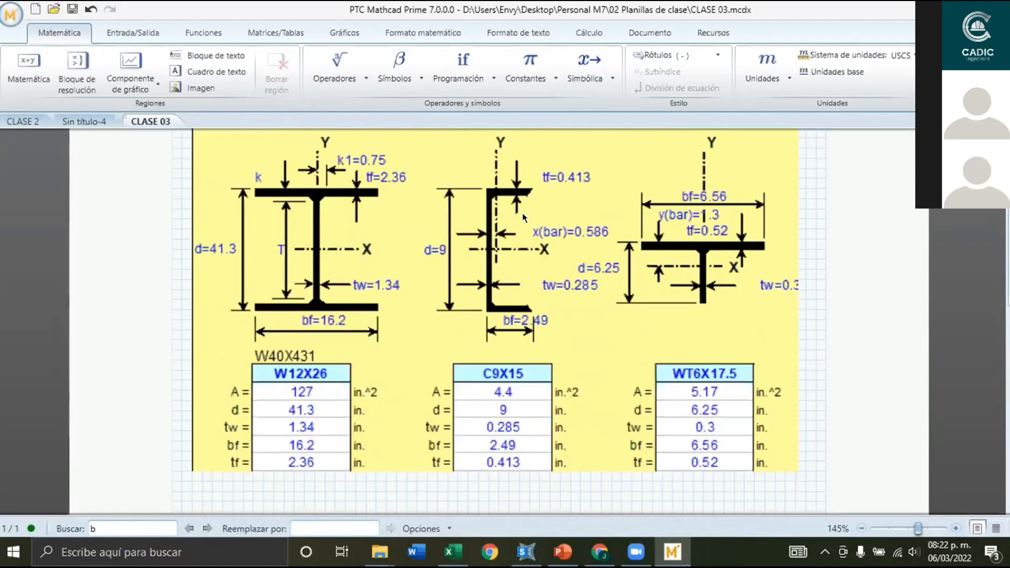
Narrow the Excel component so it shows only the W, S, M, HP and C, MC shape columns.
click(522, 234)
scroll(505, 237, up, 2)
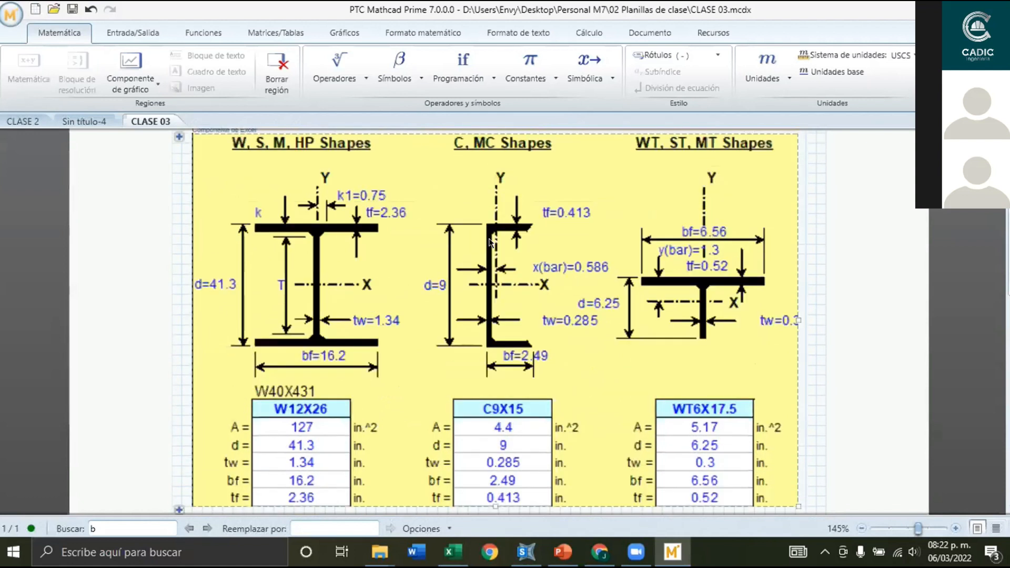
scroll(492, 247, down, 4)
drag(493, 362, 389, 384)
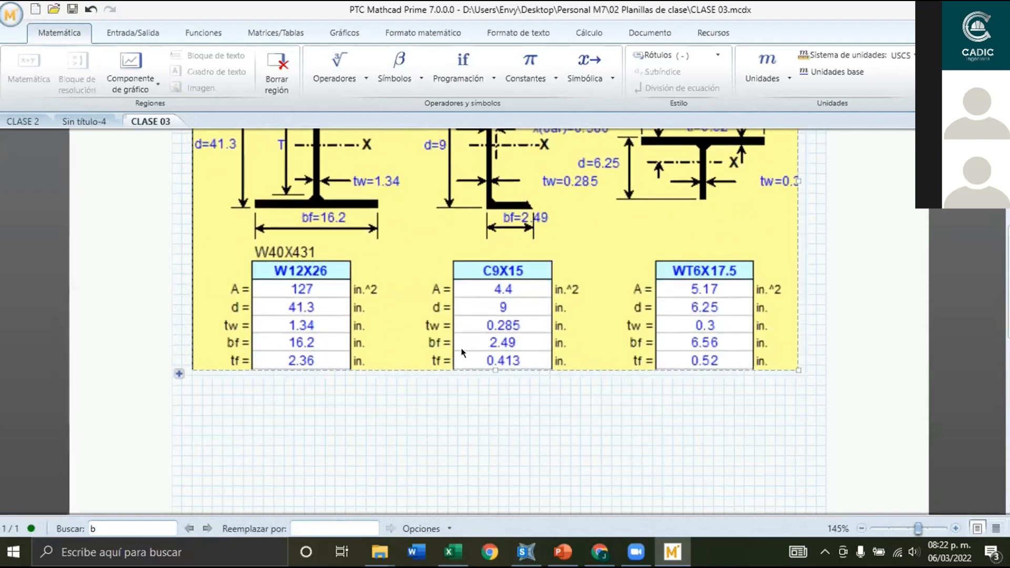
scroll(515, 334, down, 5)
scroll(514, 334, up, 6)
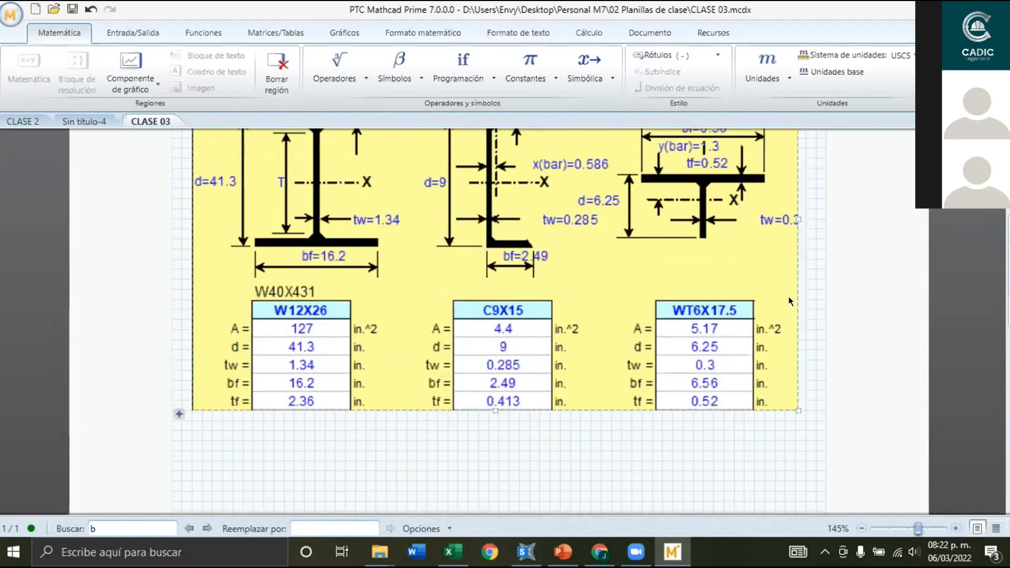
scroll(789, 301, up, 3)
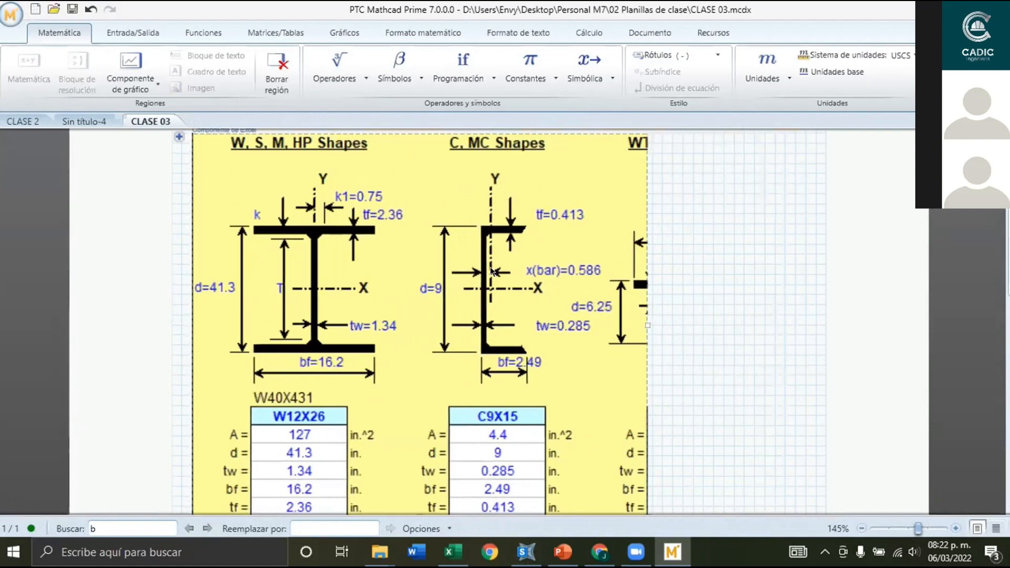
scroll(577, 247, down, 4)
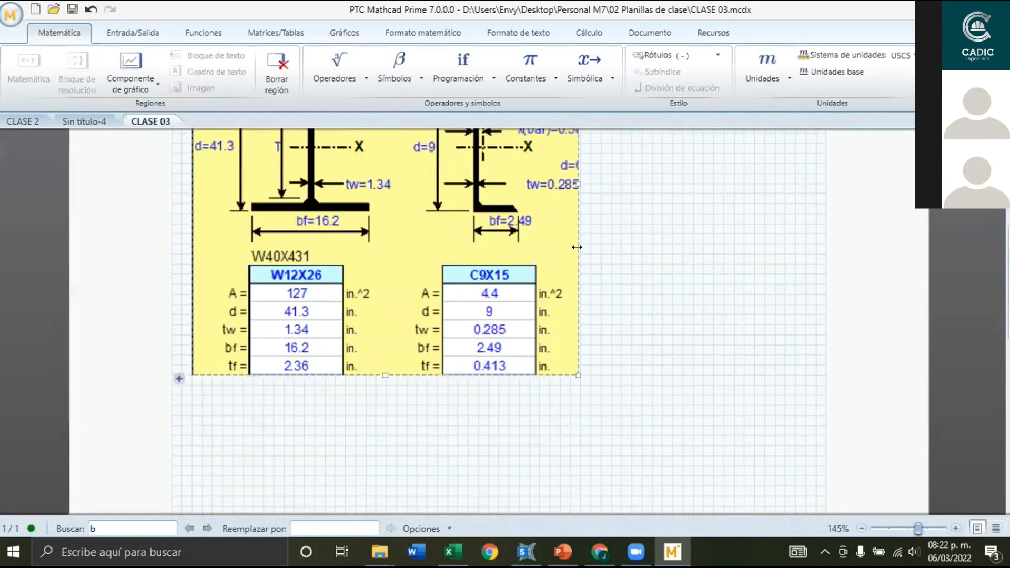
scroll(577, 247, up, 2)
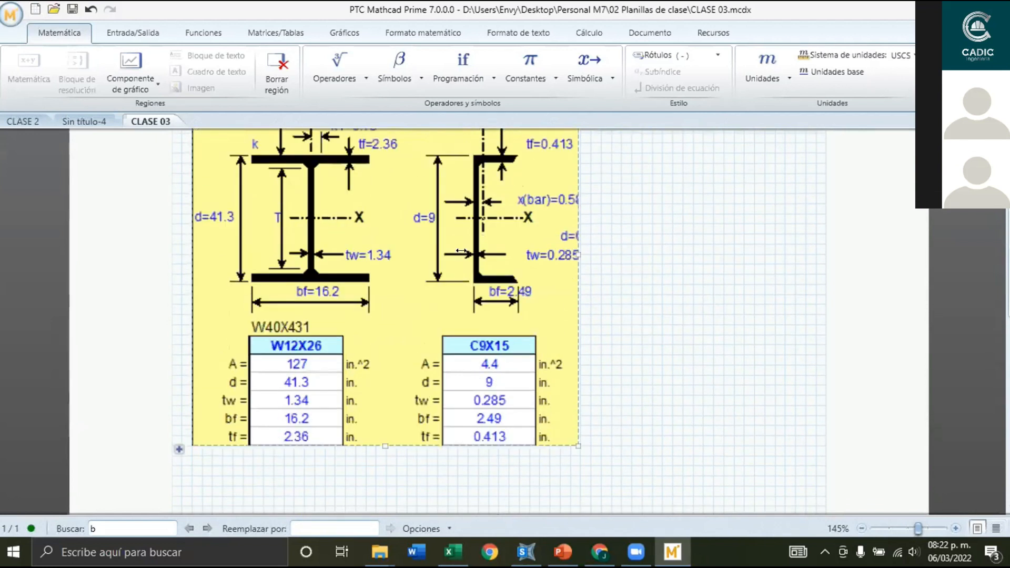
scroll(181, 313, down, 3)
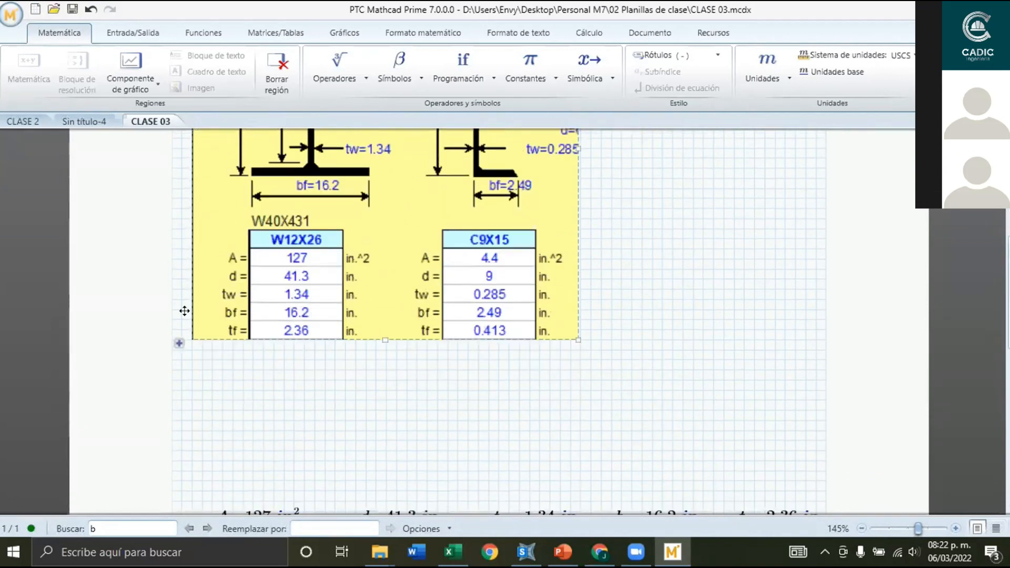
Expand the Excel component's outputs area and try to adjust the component's height.
click(178, 342)
scroll(346, 236, down, 5)
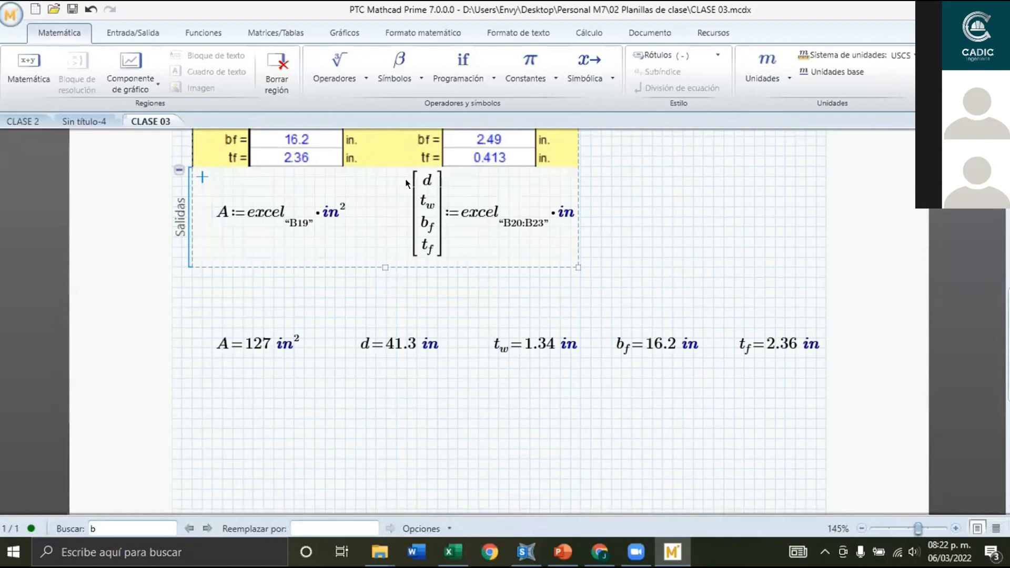
scroll(516, 260, up, 2)
click(498, 317)
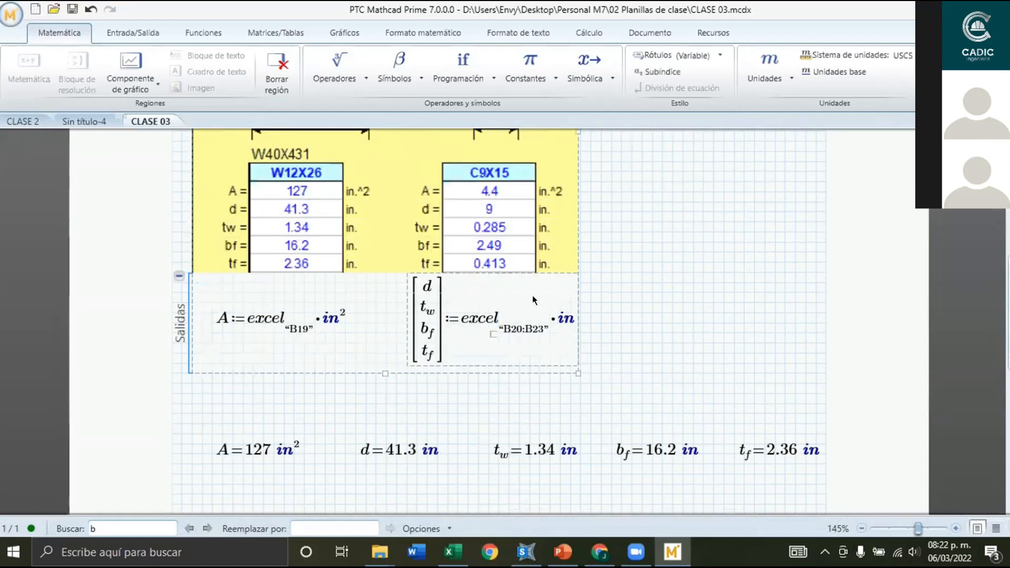
scroll(547, 273, up, 2)
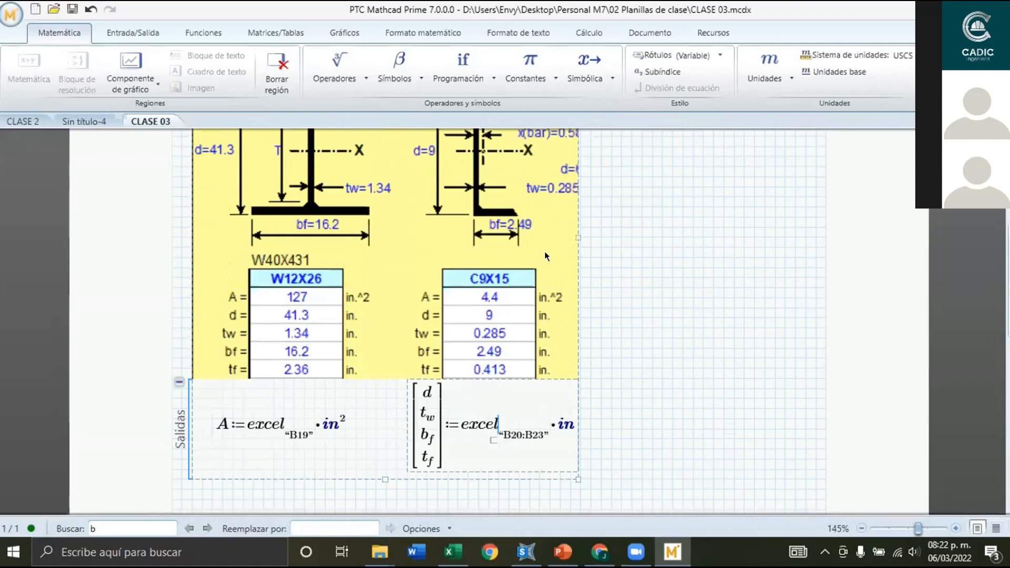
scroll(535, 253, down, 4)
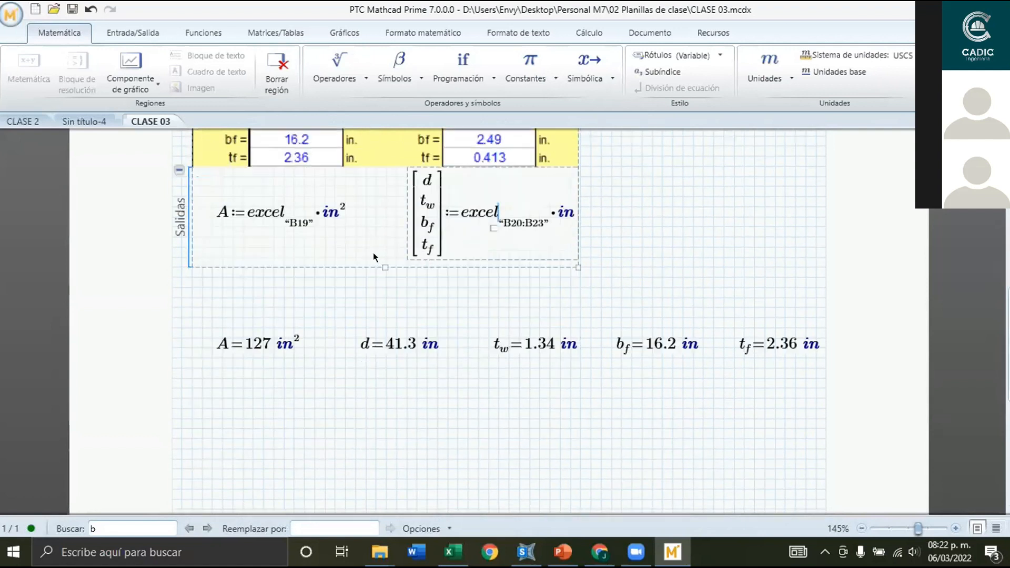
click(373, 253)
scroll(447, 237, up, 4)
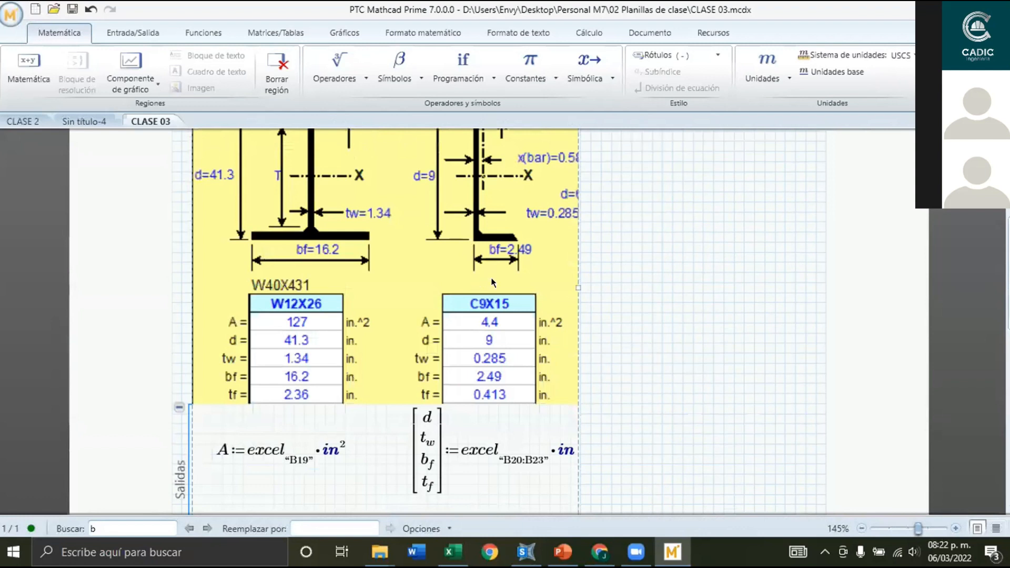
scroll(493, 283, down, 5)
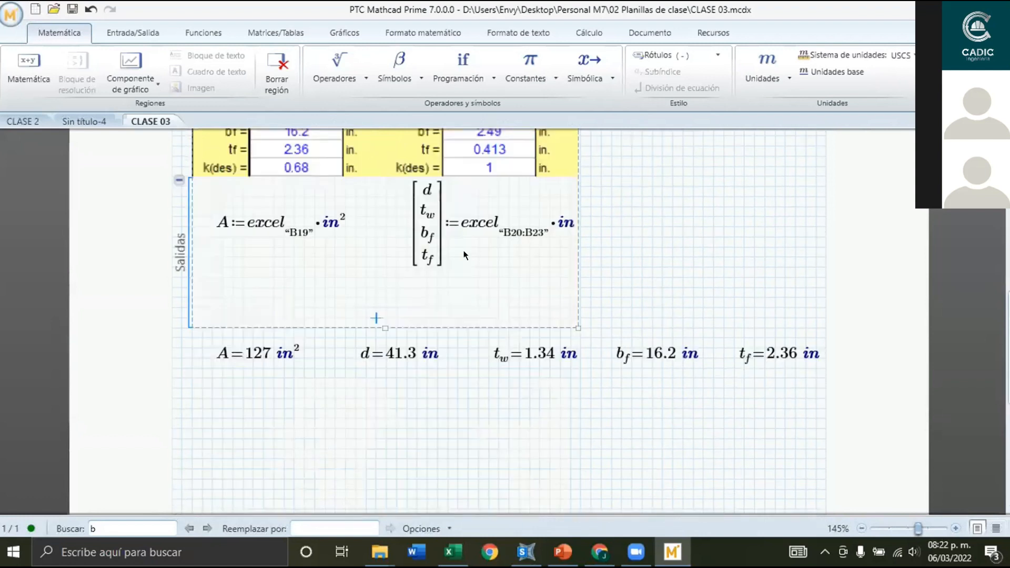
scroll(476, 294, up, 3)
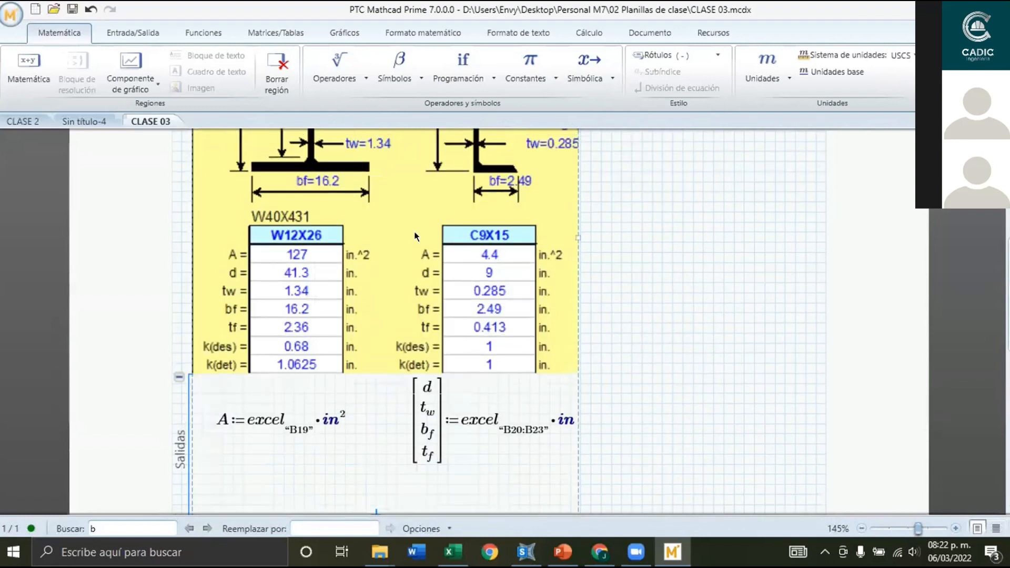
scroll(458, 252, down, 3)
scroll(462, 269, up, 3)
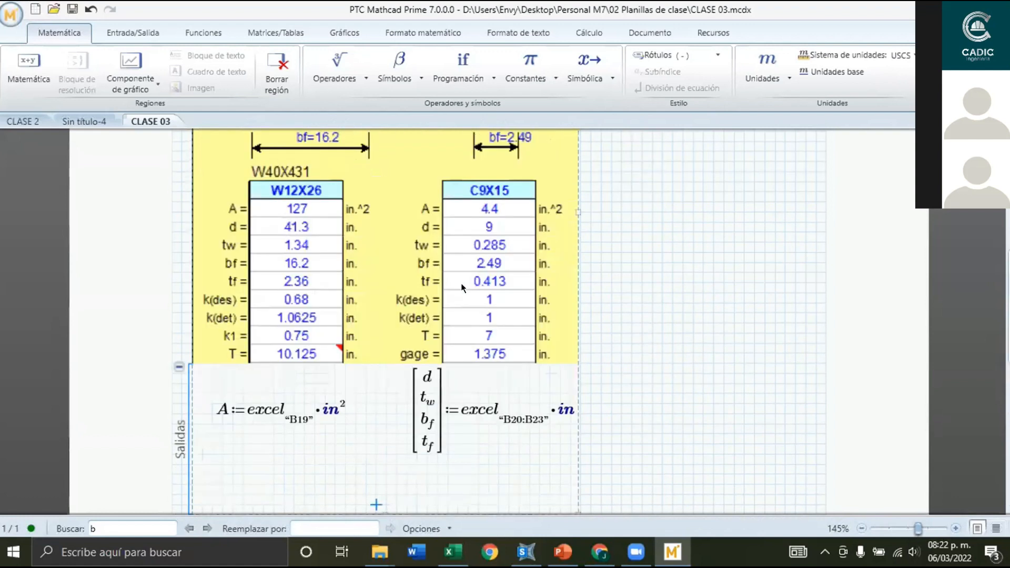
Undo the latest changes in the outputs area and restore the d, t_w, b_f and t_f vector definition.
key(ctrl+z)
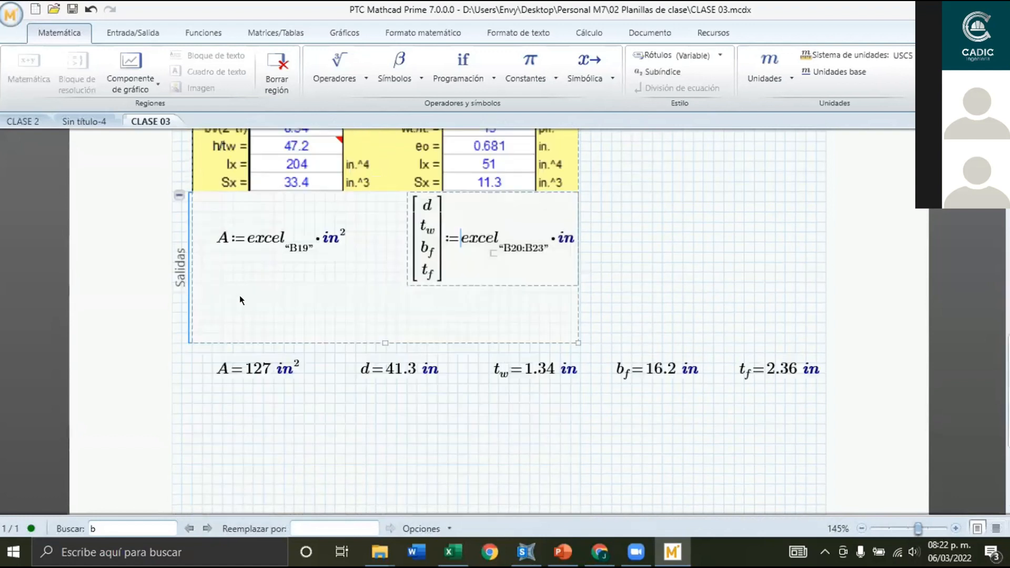
key(ctrl+z)
scroll(210, 359, down, 2)
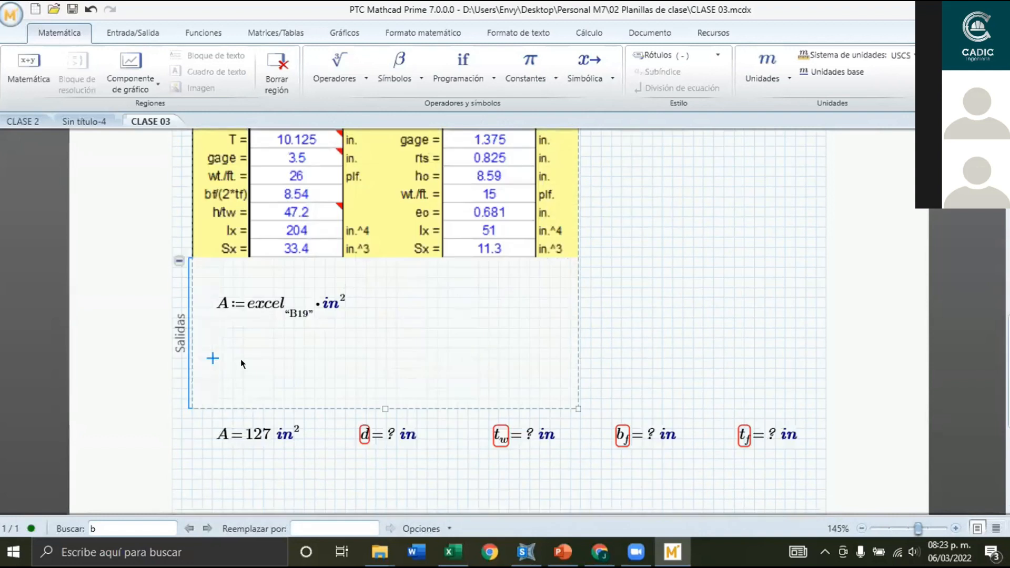
key(ctrl+y)
Collapse the outputs area and shrink the Excel component to the W, S, M, HP shapes, ending at the tf row.
click(428, 317)
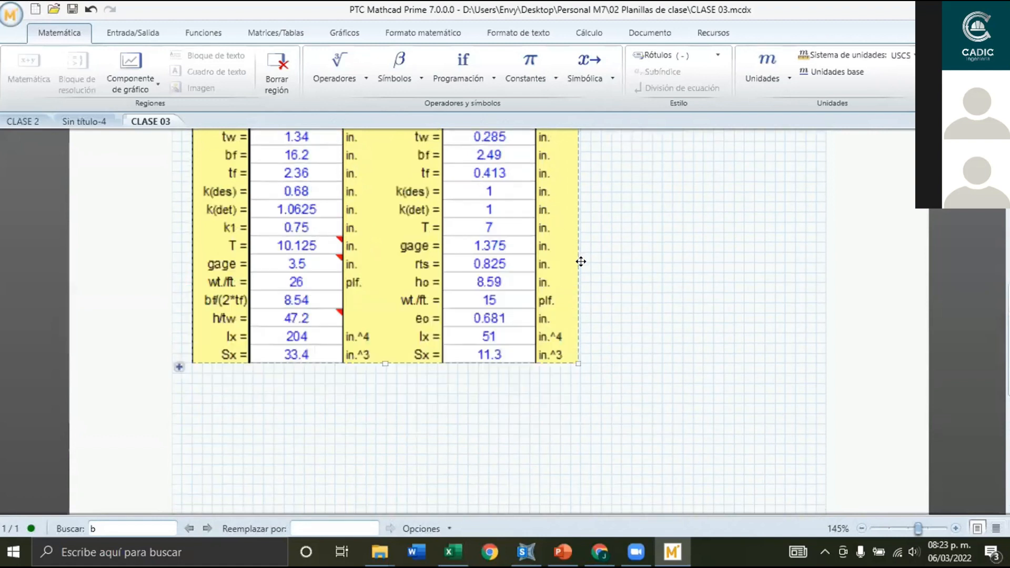
mouse_move(569, 353)
mouse_down()
mouse_move(402, 339)
mouse_move(412, 339)
mouse_up()
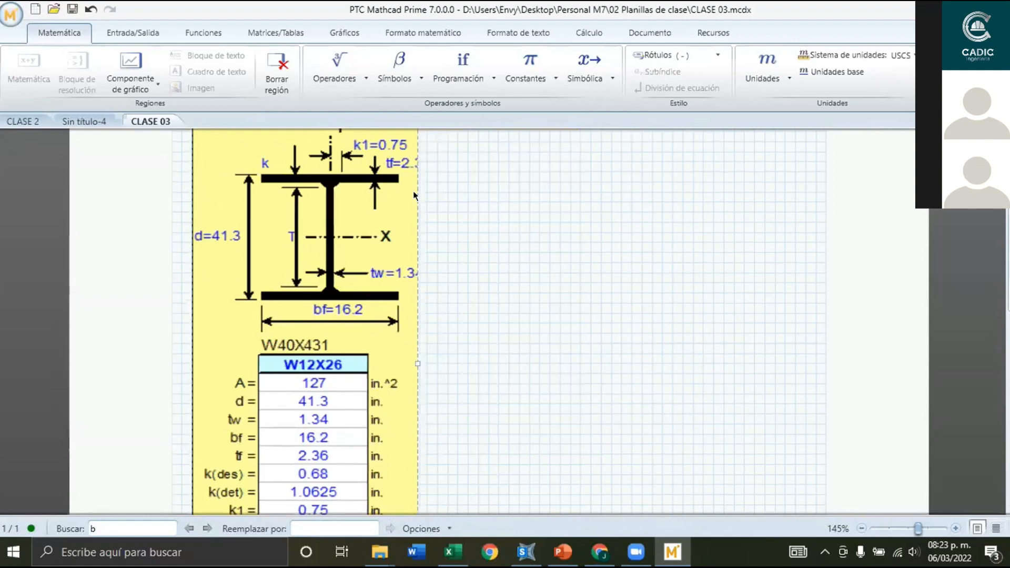
scroll(321, 279, down, 4)
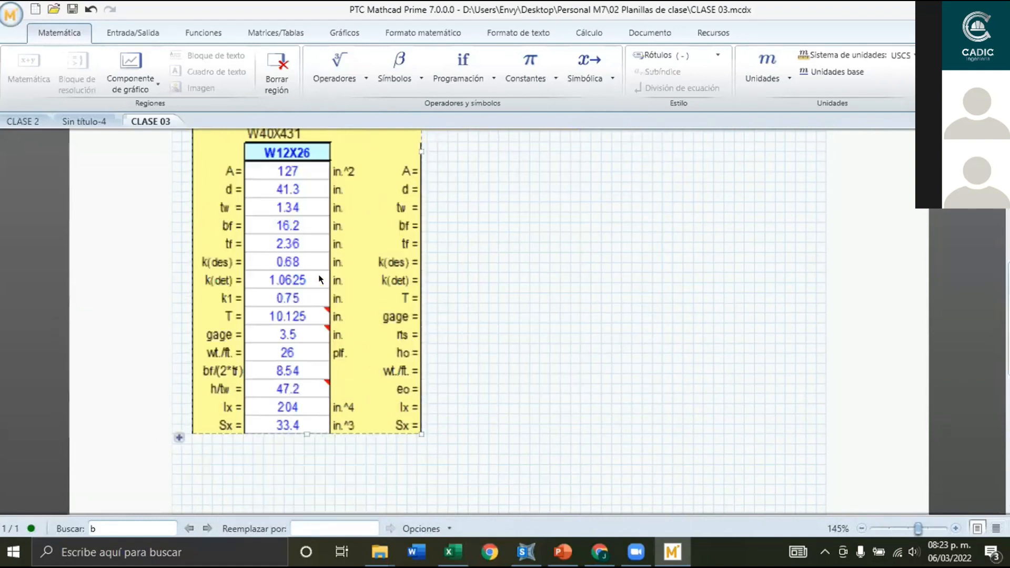
scroll(301, 216, down, 3)
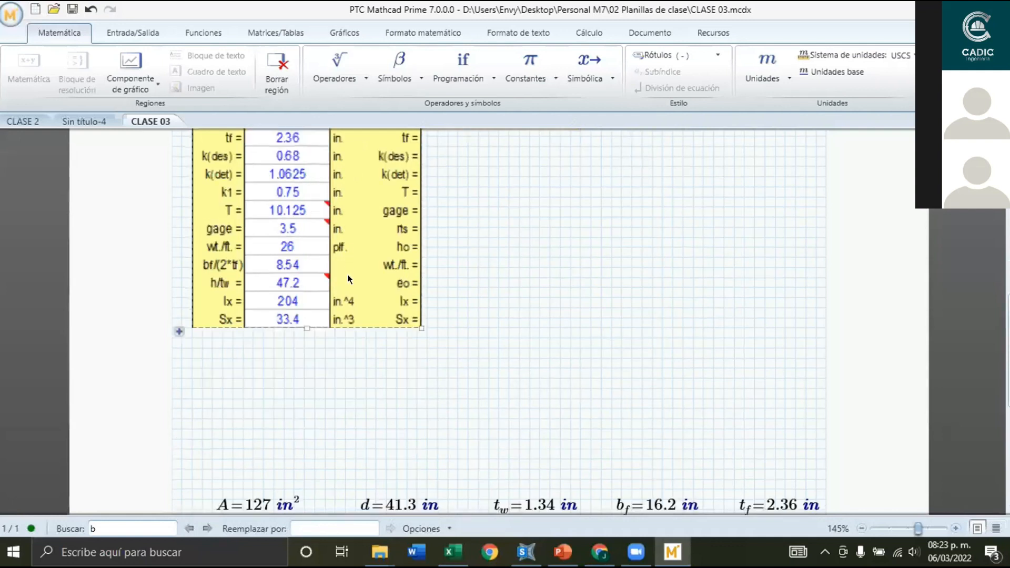
scroll(293, 289, up, 3)
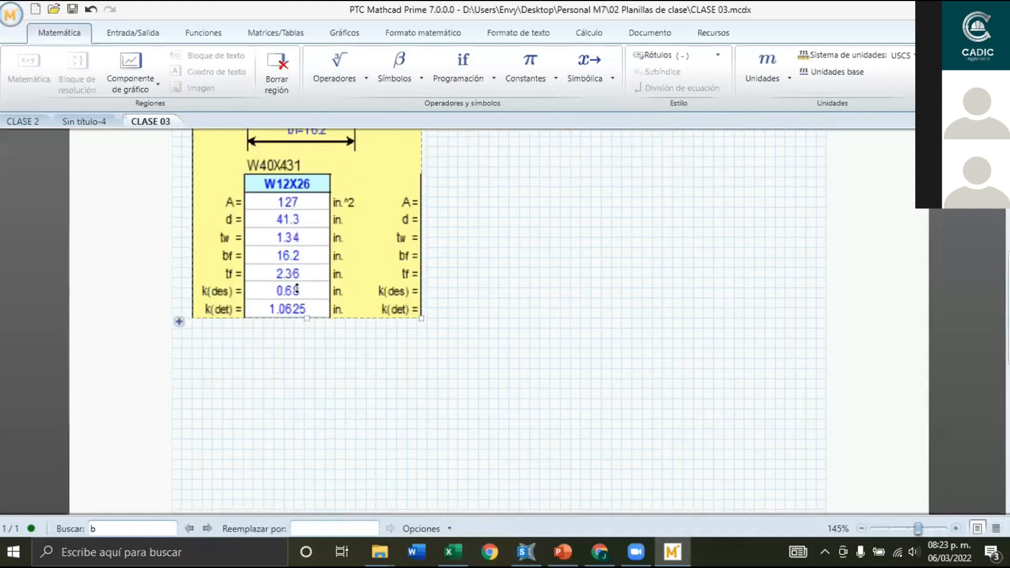
click(513, 270)
Stack the d, t_w, b_f and t_f results in a left-aligned column beneath the A result.
scroll(440, 168, up, 3)
scroll(779, 330, down, 10)
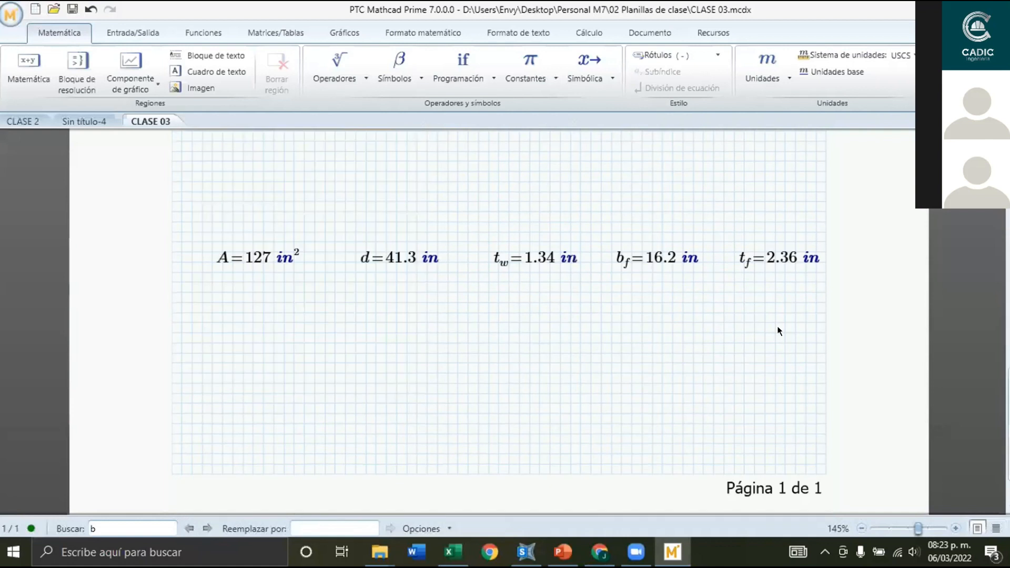
drag(404, 227, 400, 226)
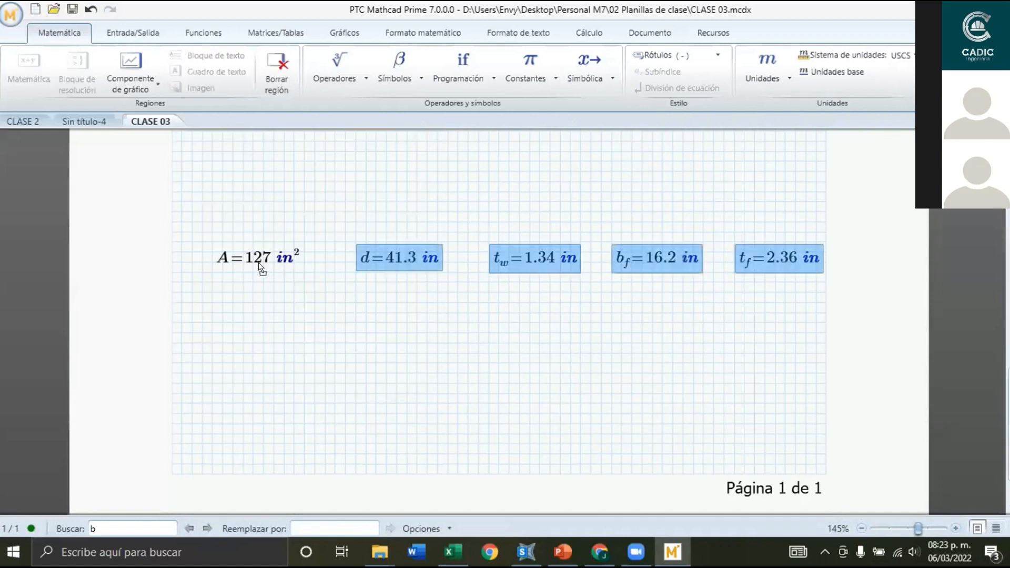
drag(377, 260, 249, 296)
drag(518, 352, 249, 335)
drag(398, 372, 259, 369)
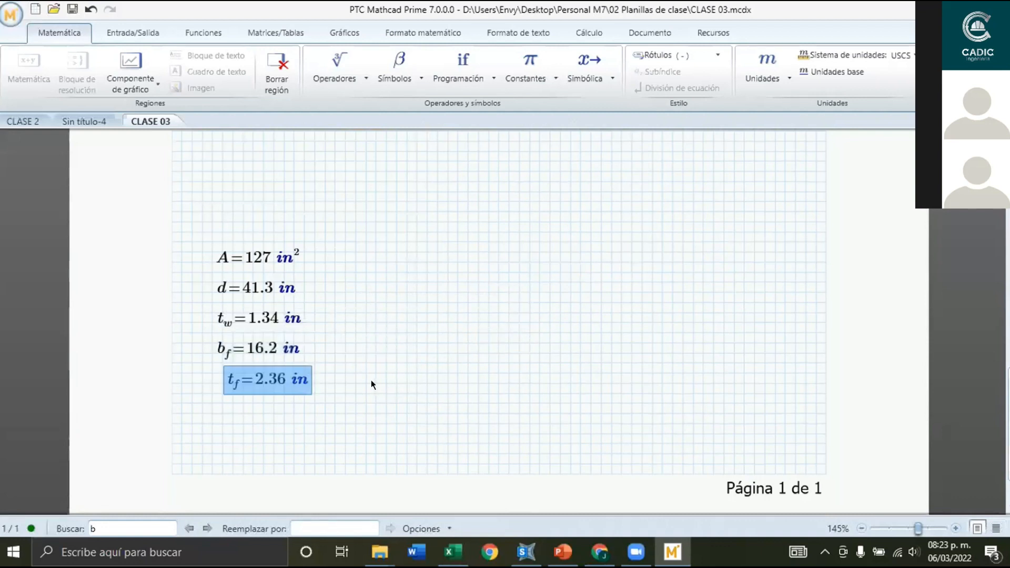
Select the five stacked results and paste them to the right of the Excel component, near the worksheet's start.
drag(373, 373, 227, 232)
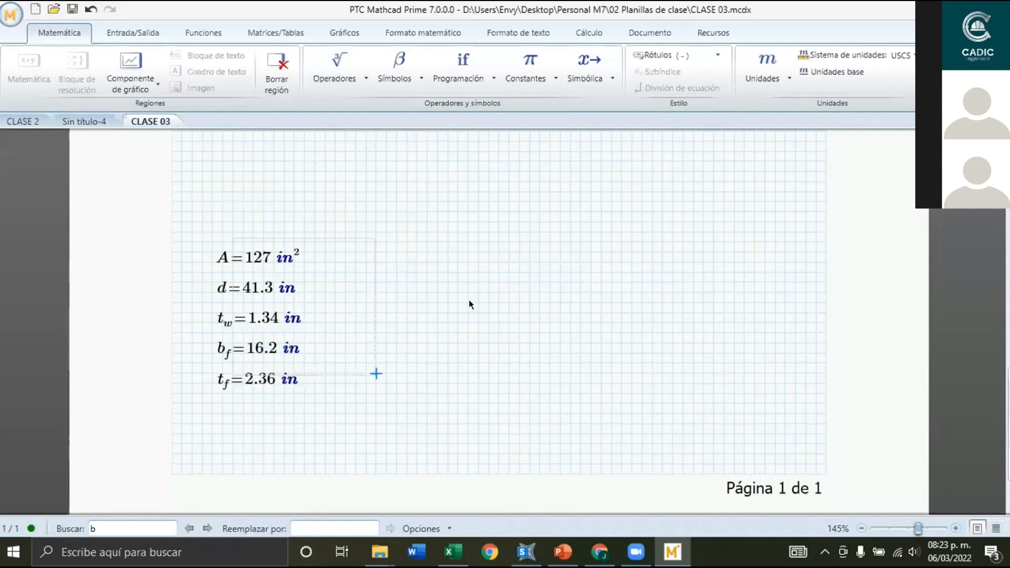
scroll(469, 298, up, 5)
scroll(471, 268, up, 6)
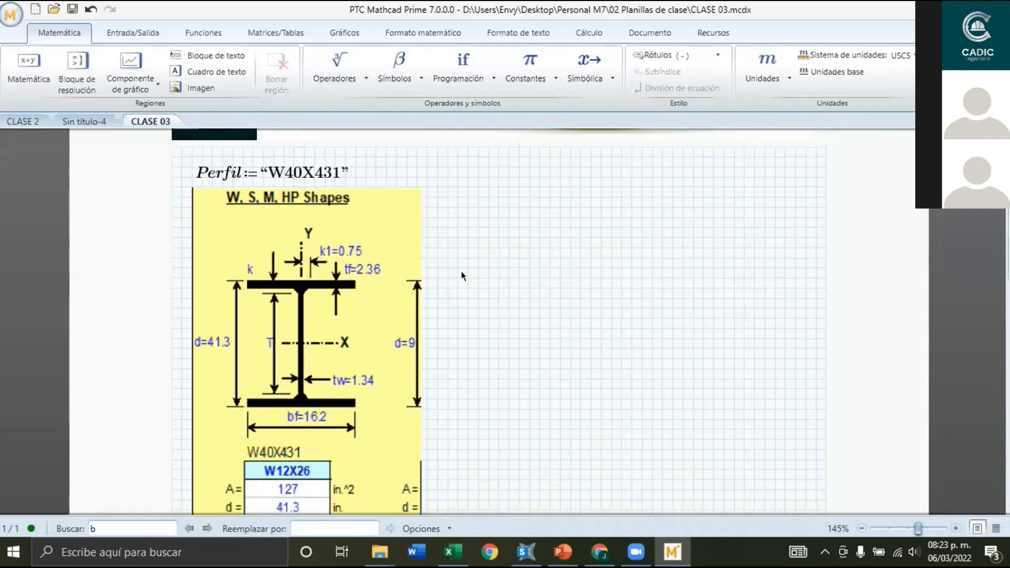
scroll(457, 271, up, 3)
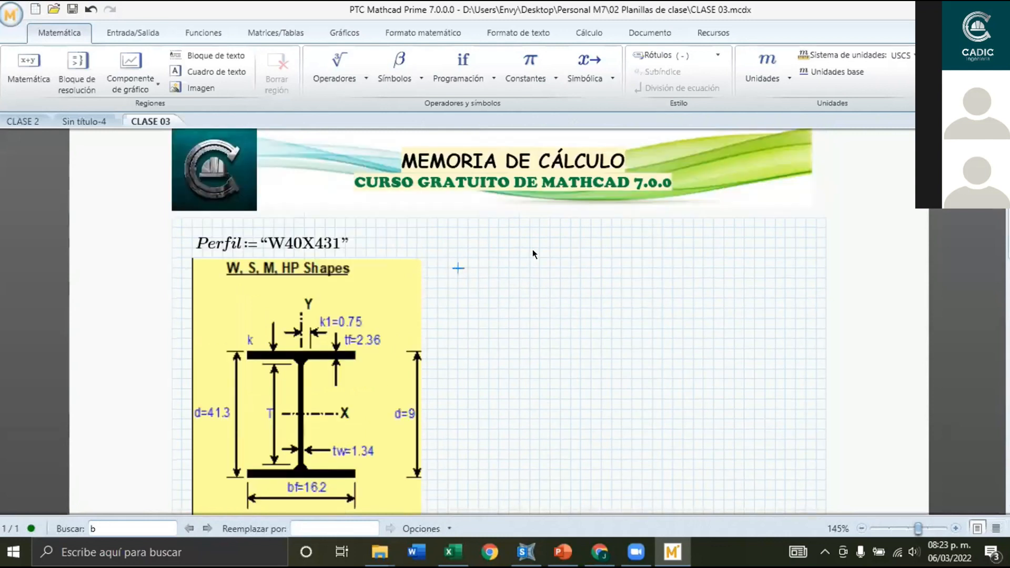
key(ctrl+v)
drag(523, 264, 519, 268)
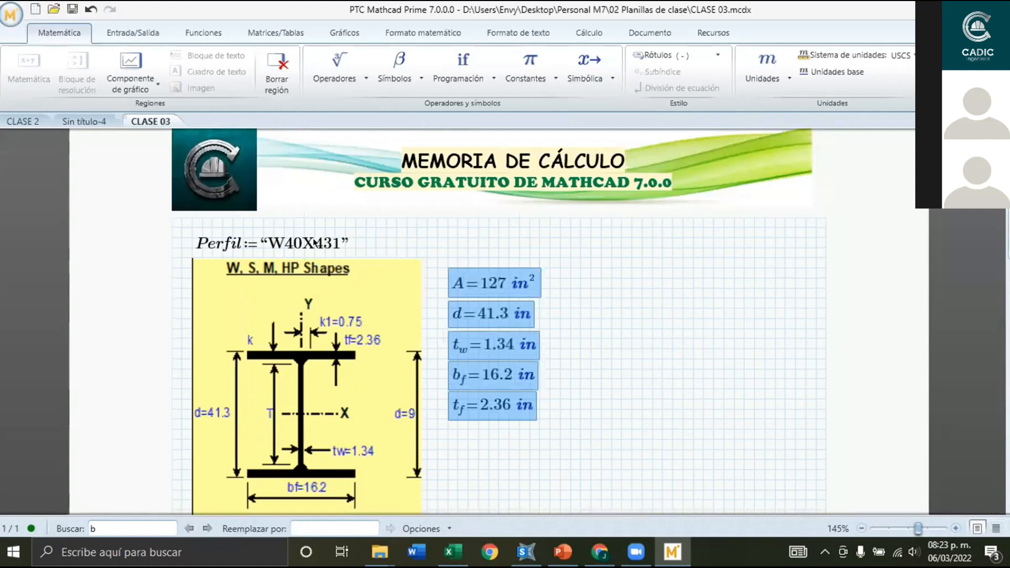
Switch to the embedded Excel workbook and view the W, M, S and HP section properties table from its header row.
click(294, 244)
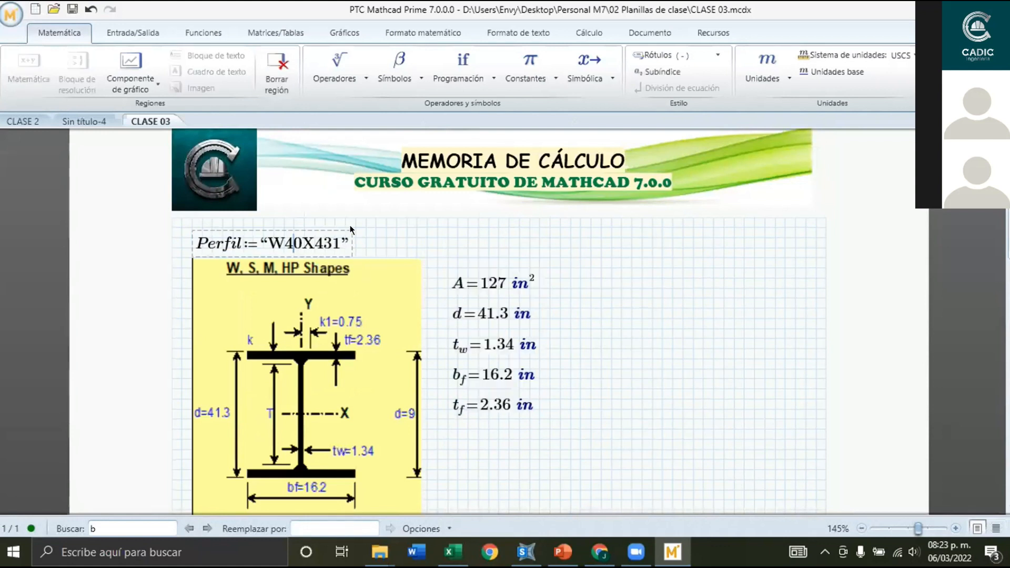
scroll(350, 225, down, 3)
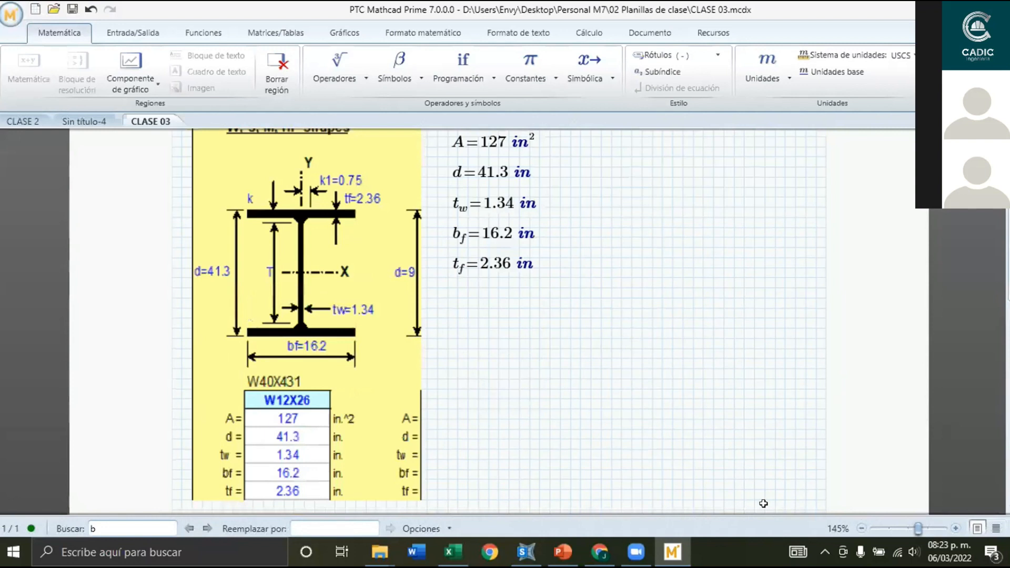
key(alt+Tab)
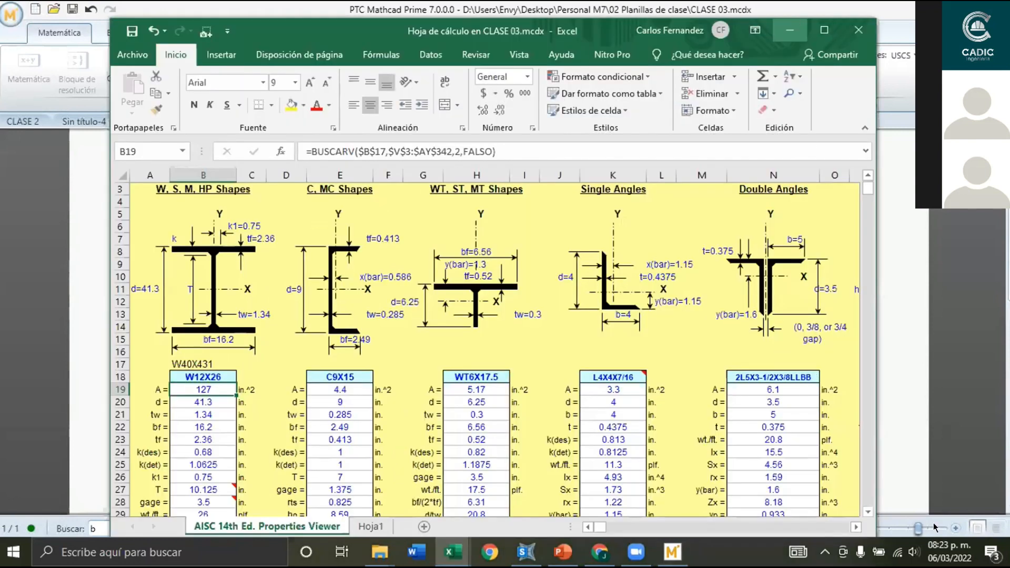
key(super+Up)
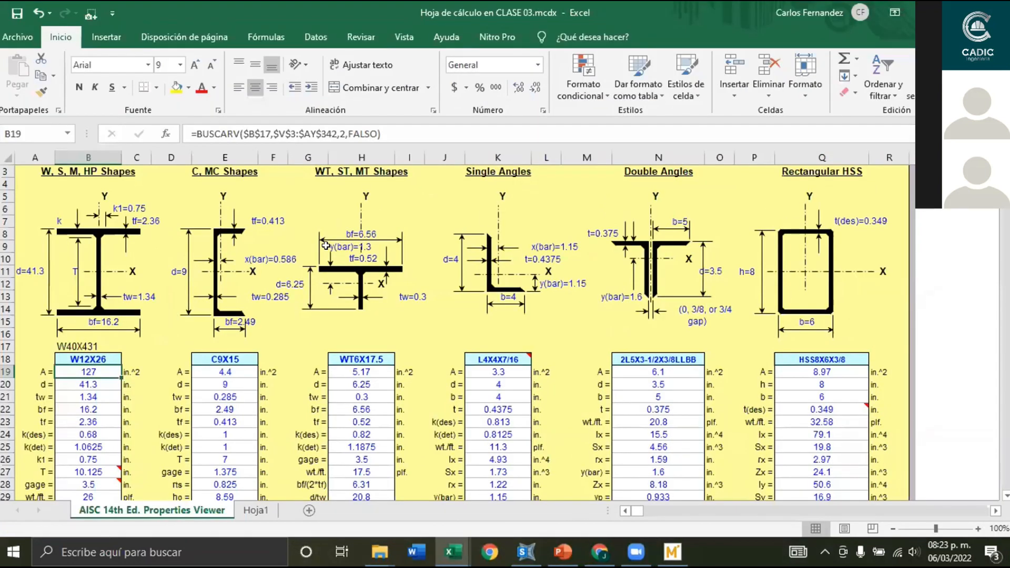
scroll(310, 230, right, 6)
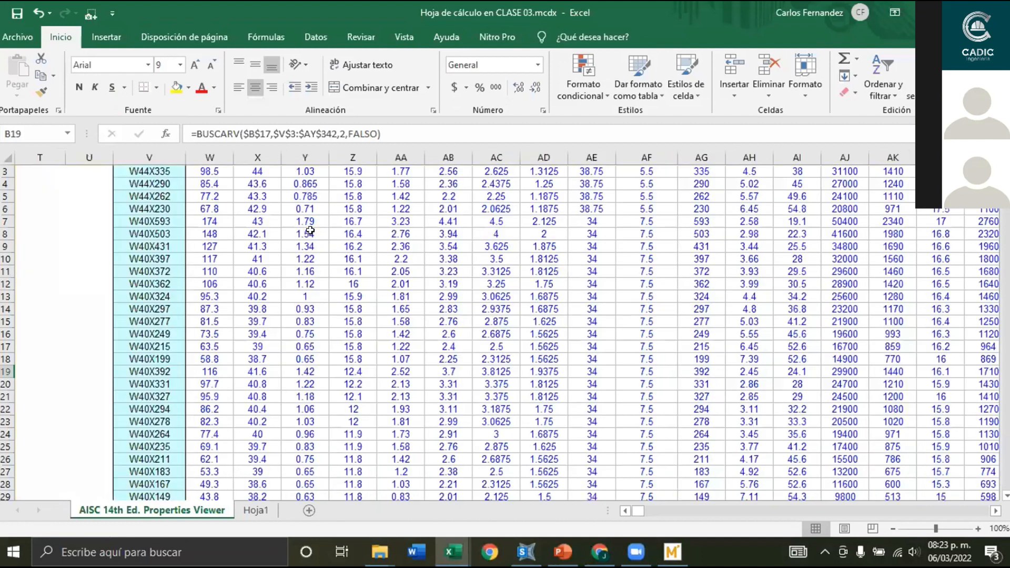
scroll(310, 230, up, 1)
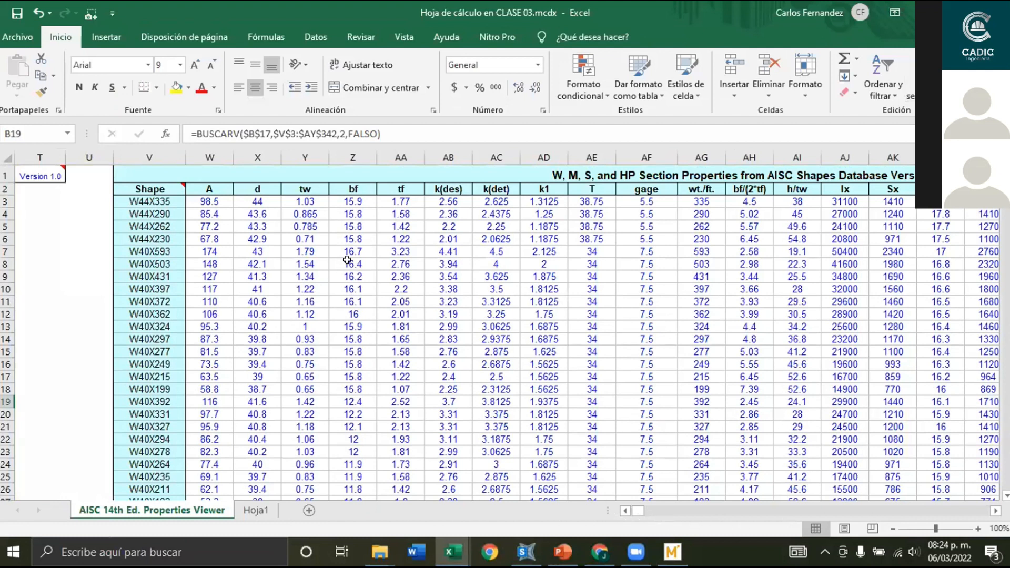
click(1005, 494)
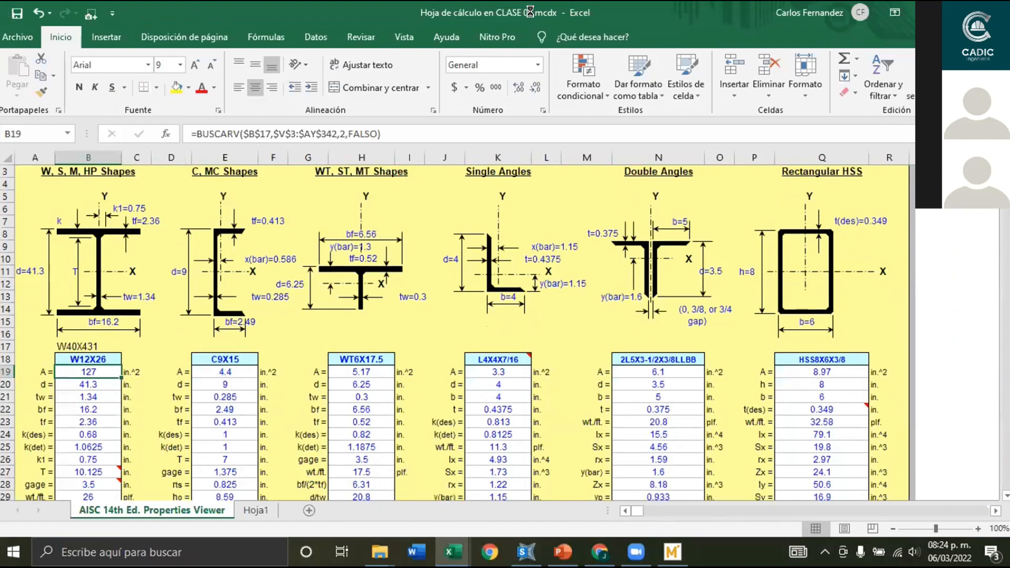
click(993, 12)
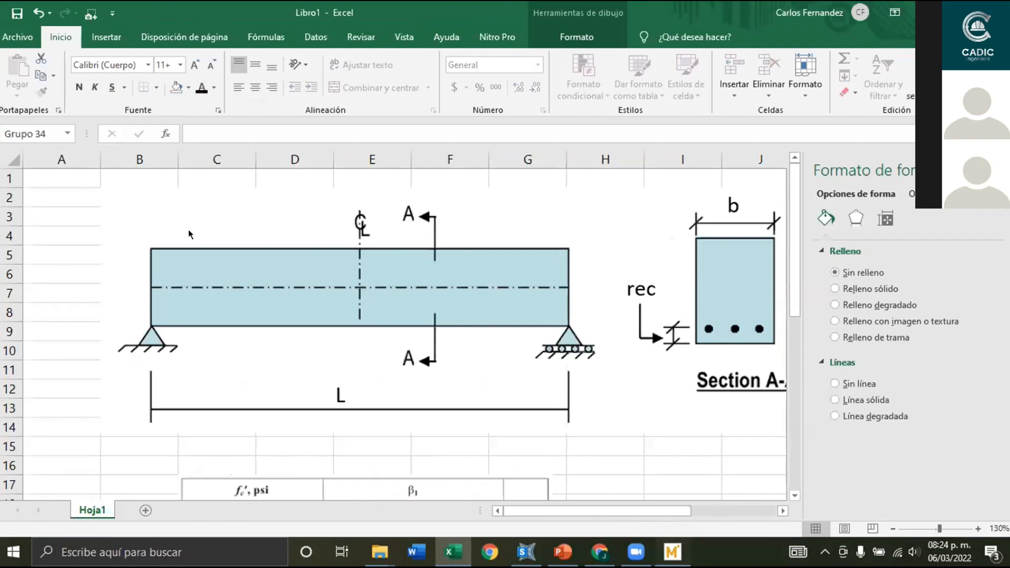
key(alt+Tab)
click(87, 9)
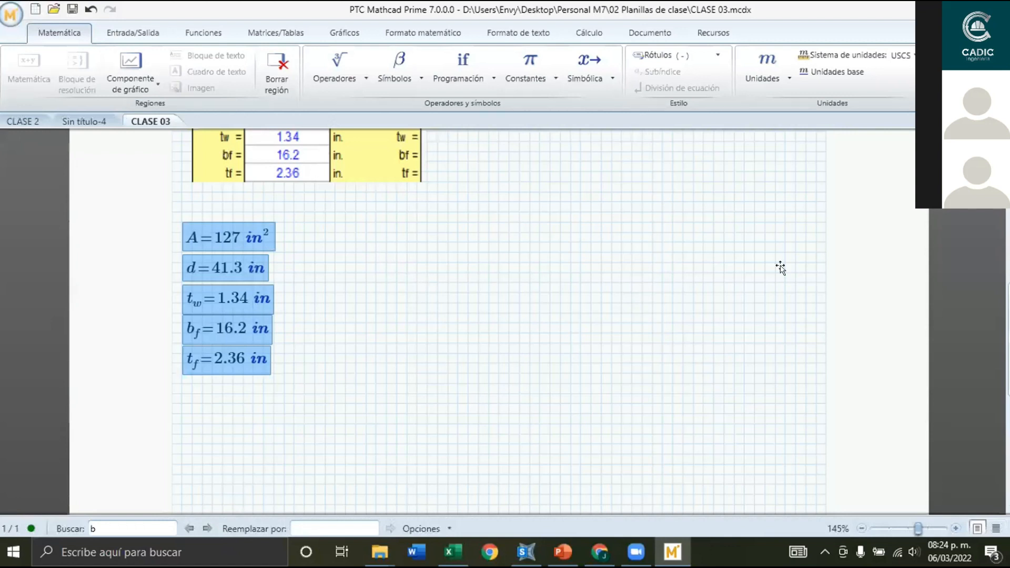
key(ctrl+z)
Switch back to the embedded Excel workbook and capture the screen showing the W, M, S and HP section properties table.
key(alt+Tab)
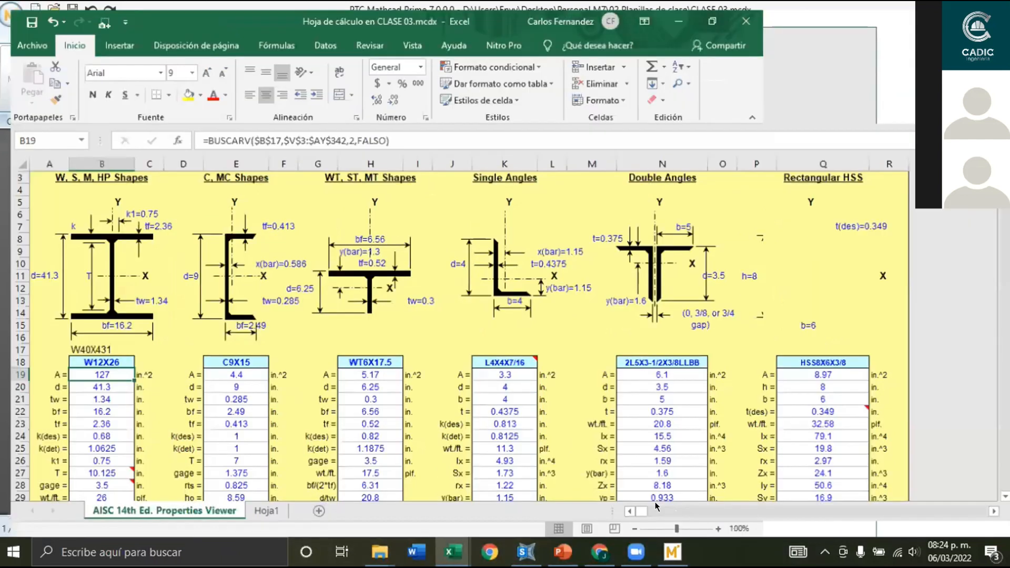
drag(637, 511, 607, 507)
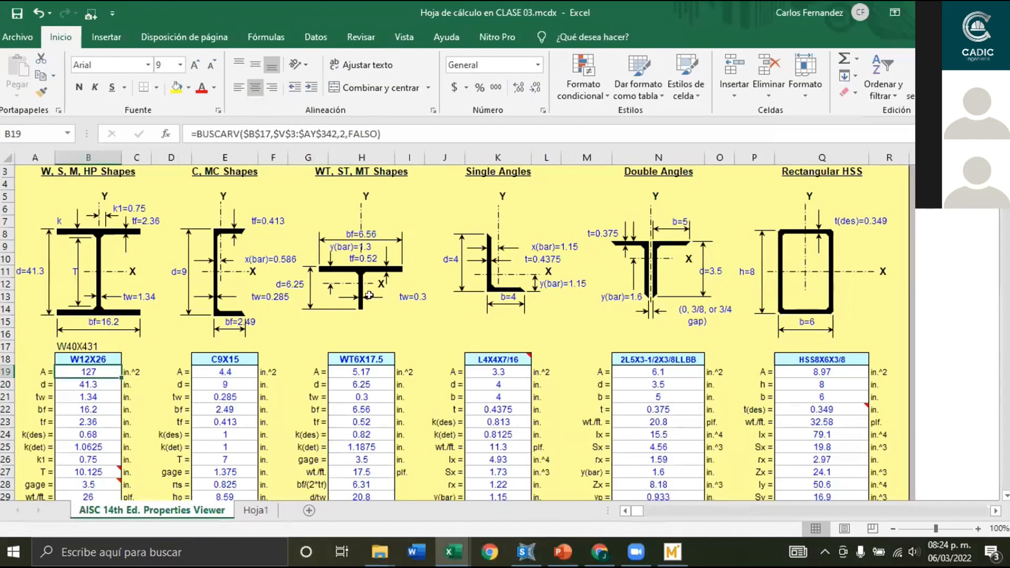
scroll(326, 359, right, 6)
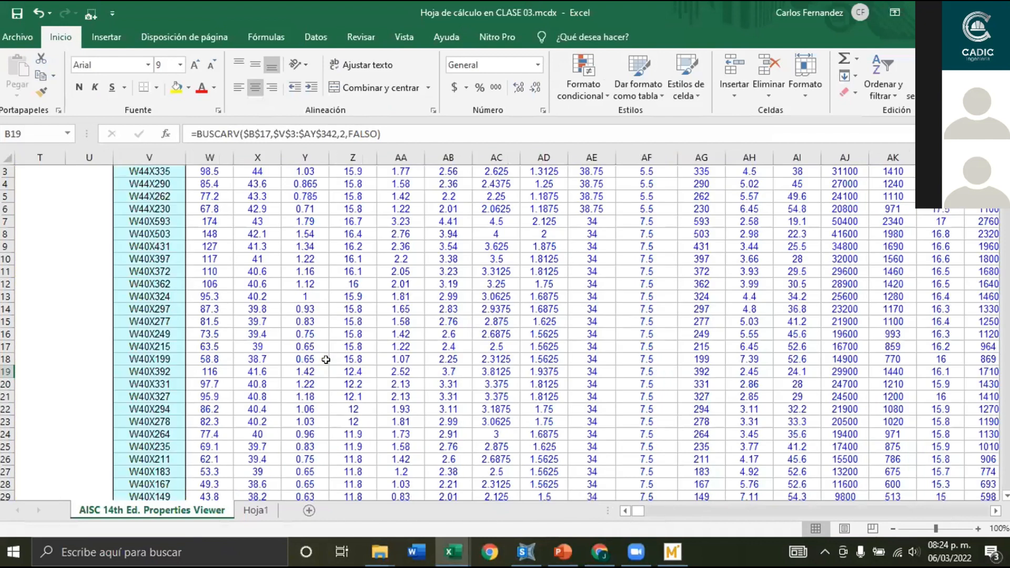
scroll(326, 359, up, 1)
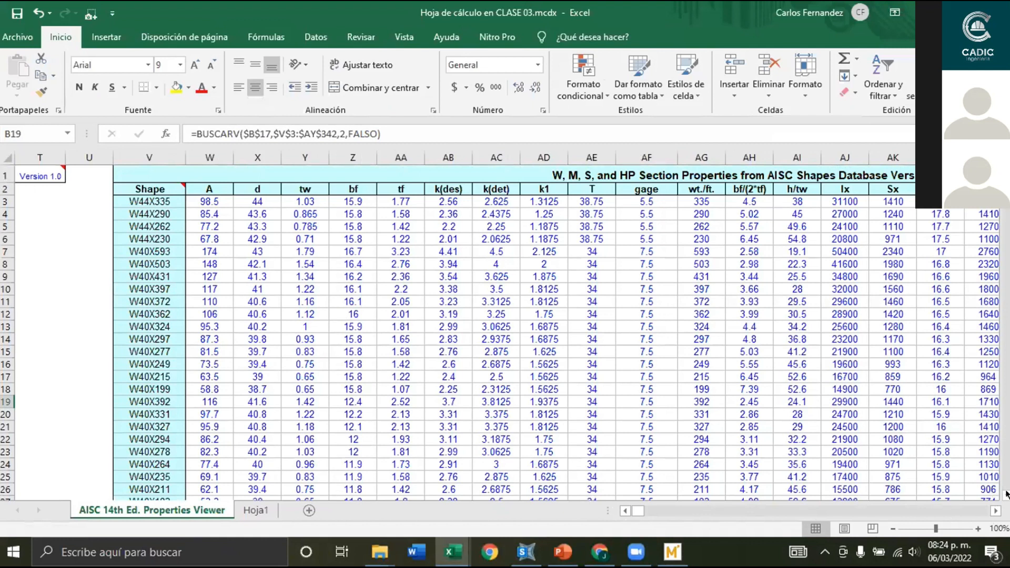
scroll(994, 493, left, 6)
scroll(370, 138, down, 1)
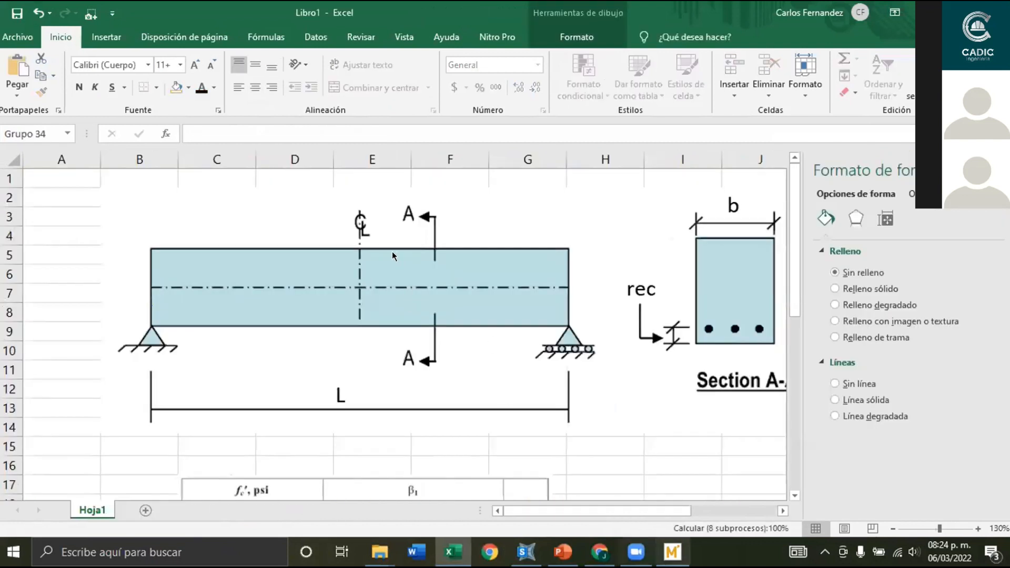
Switch to Mathcad and paste the captured Excel screenshot below the embedded Excel component.
key(alt+Tab)
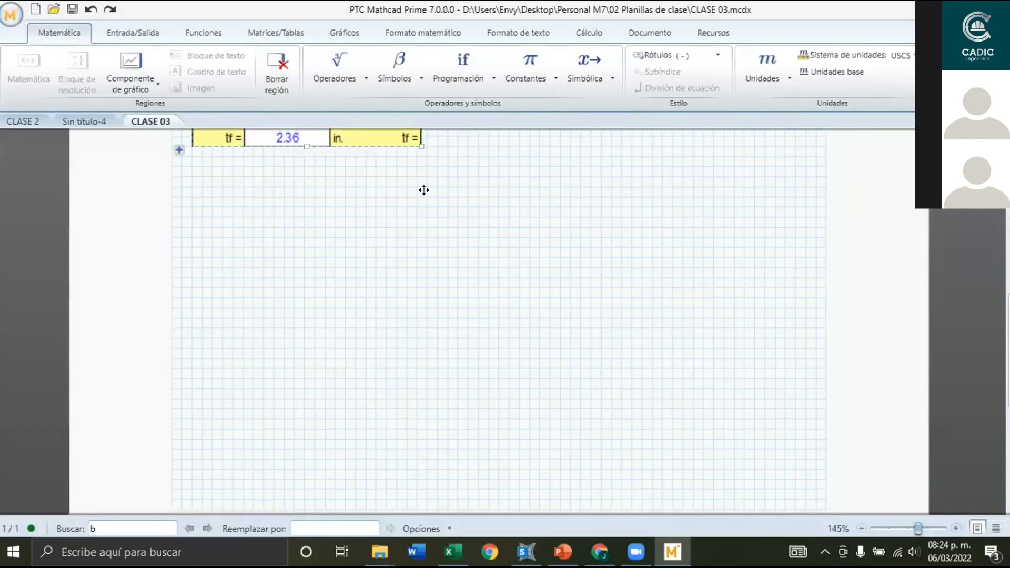
key(ctrl+v)
click(448, 187)
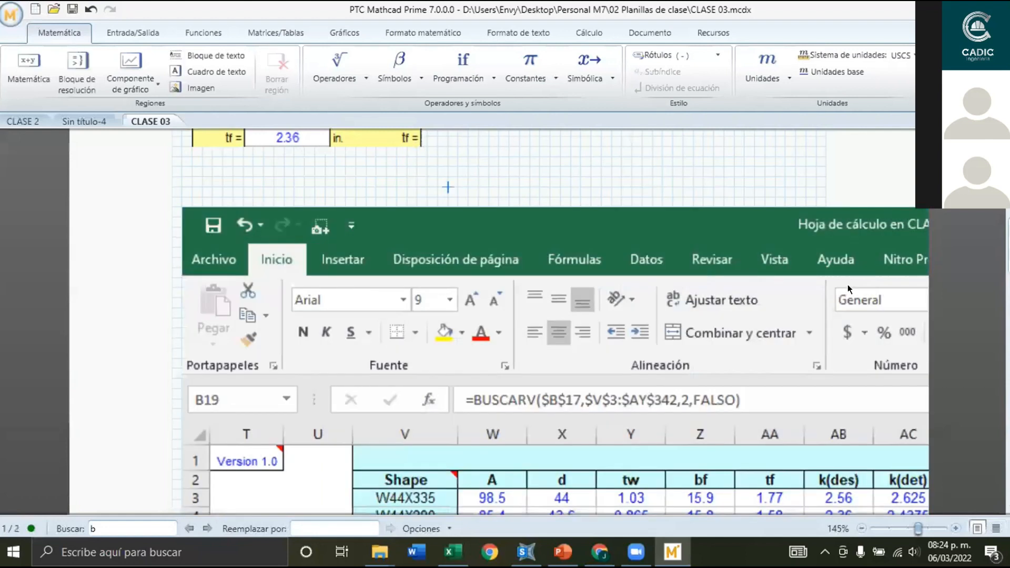
Show the worksheet in draft view and shrink the pasted screenshot until it fits within the page width.
click(995, 528)
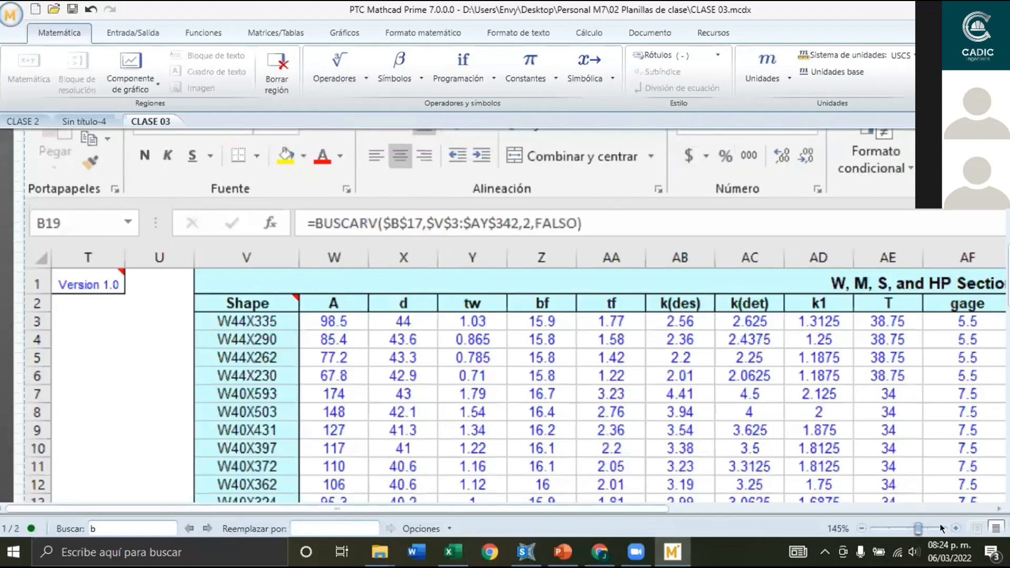
scroll(922, 512, down, 3)
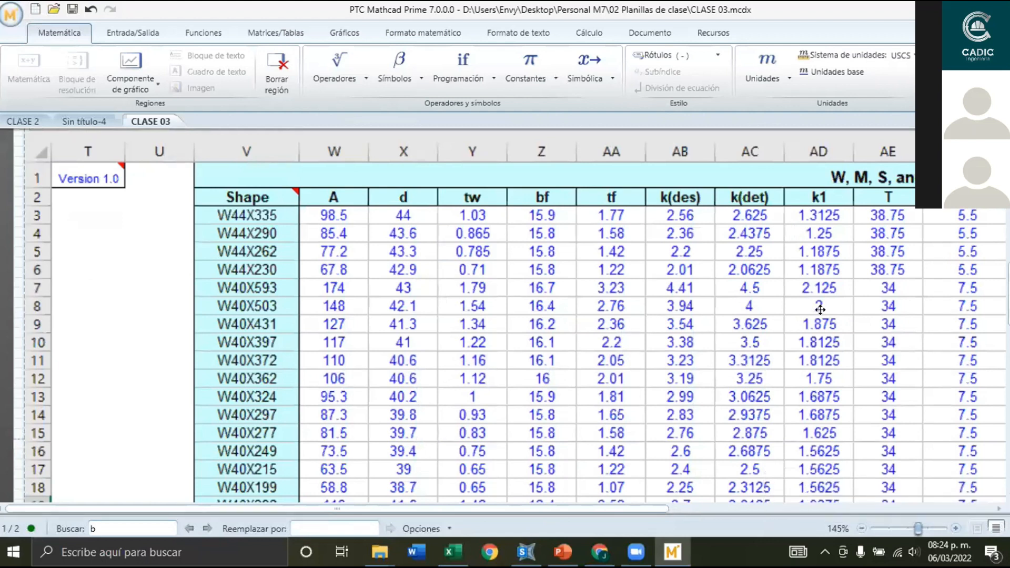
scroll(760, 316, down, 10)
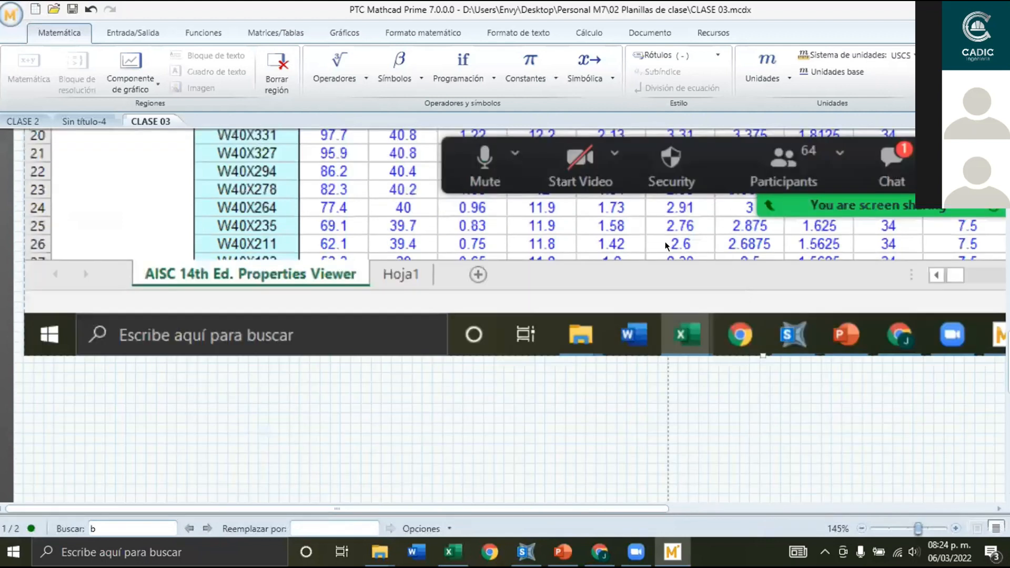
scroll(797, 305, down, 7)
drag(619, 261, 398, 138)
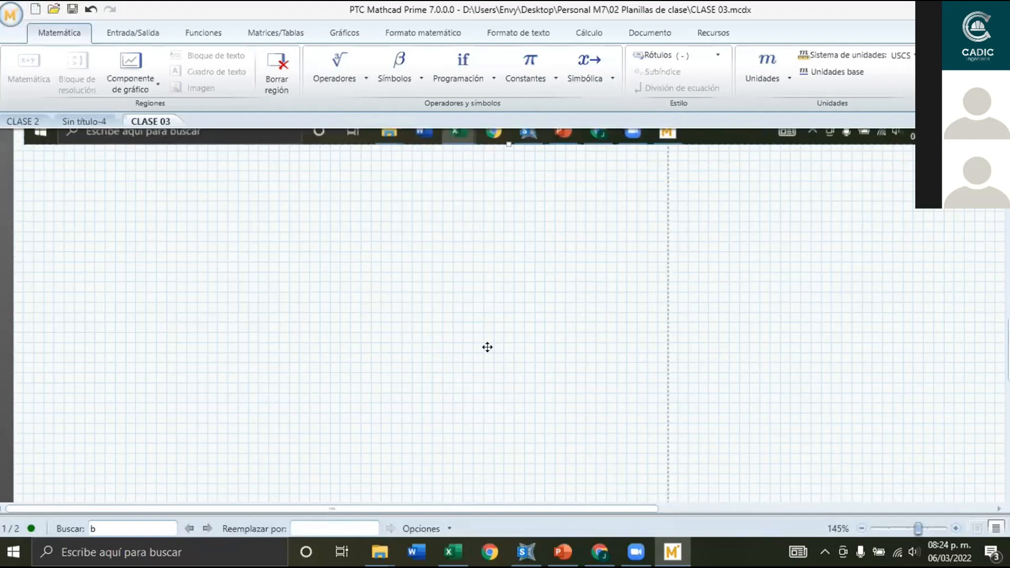
scroll(425, 202, up, 8)
scroll(711, 302, down, 3)
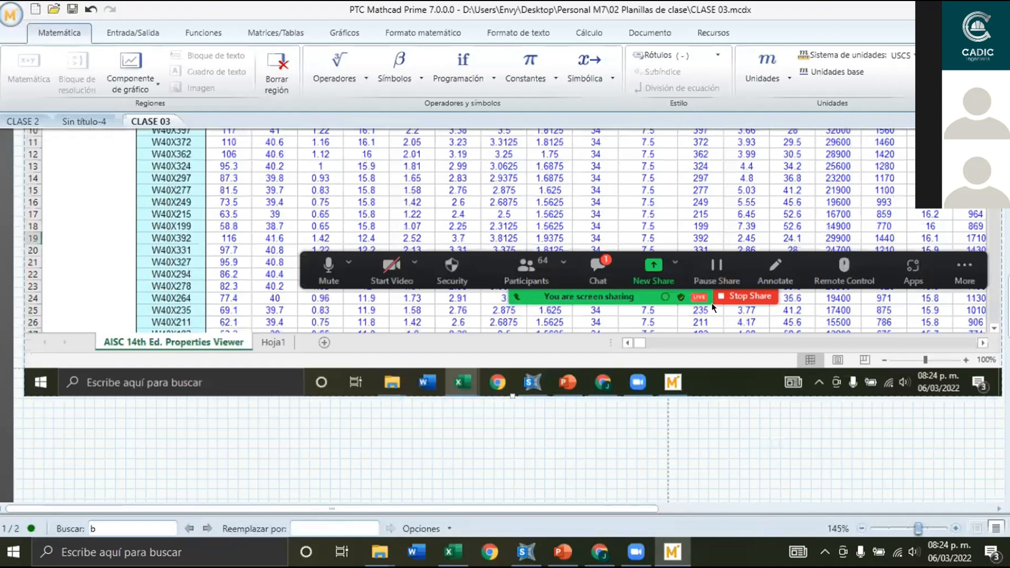
drag(875, 539, 725, 366)
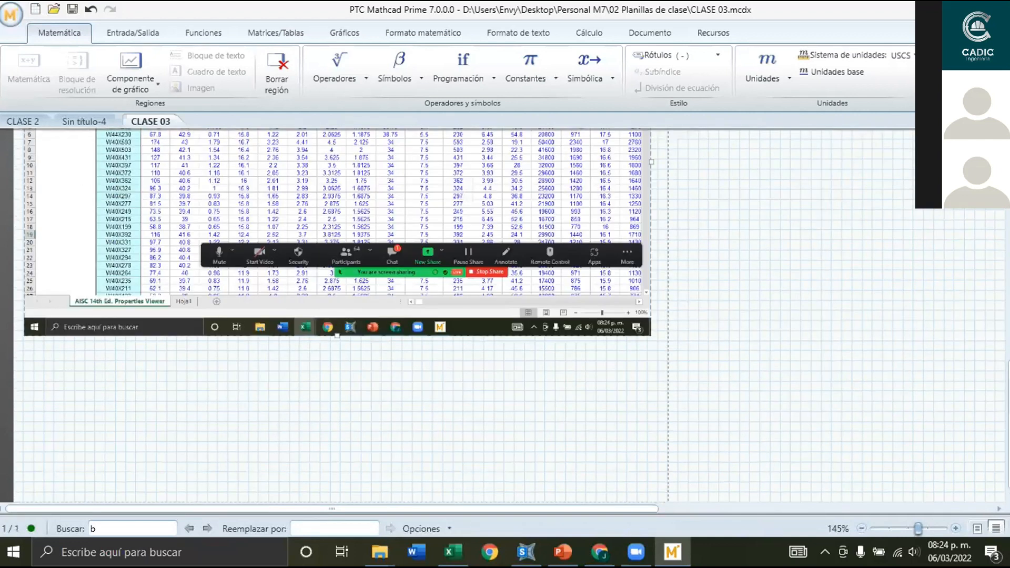
Return to page view, align the screenshot with the Excel component's left edge just below it, and enlarge it slightly.
scroll(570, 263, up, 3)
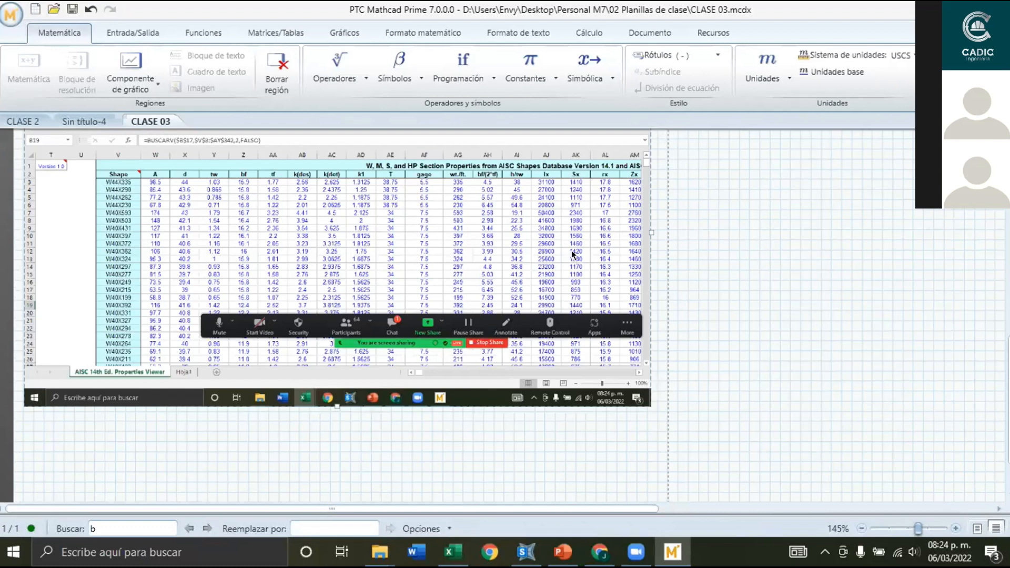
scroll(575, 258, up, 4)
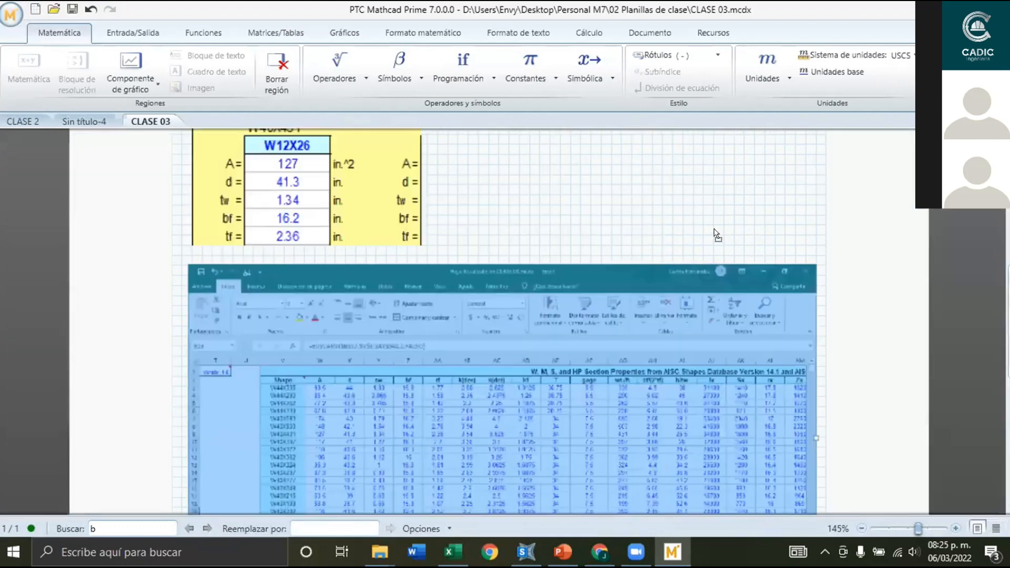
scroll(830, 162, down, 3)
scroll(539, 265, up, 5)
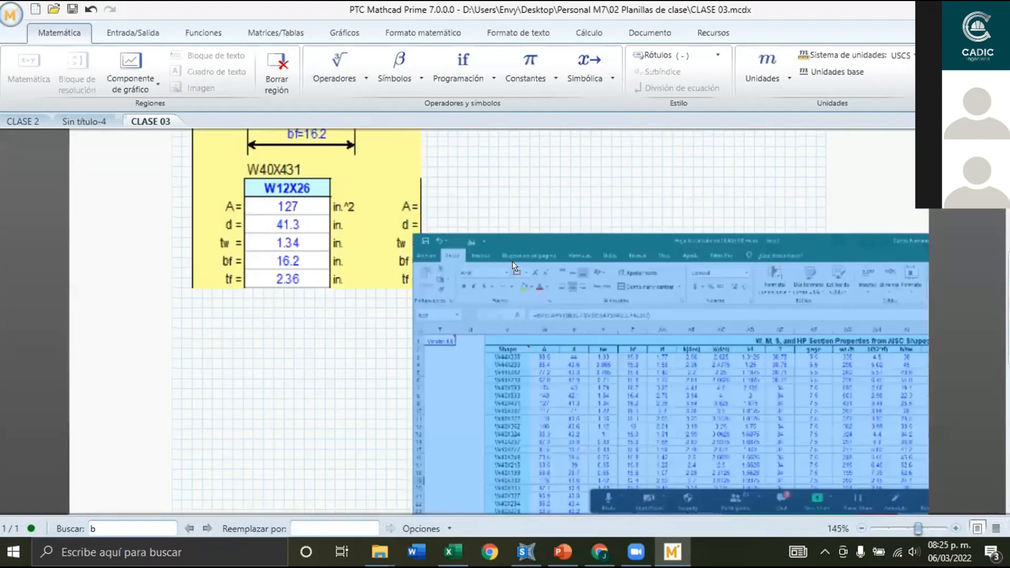
scroll(226, 417, down, 9)
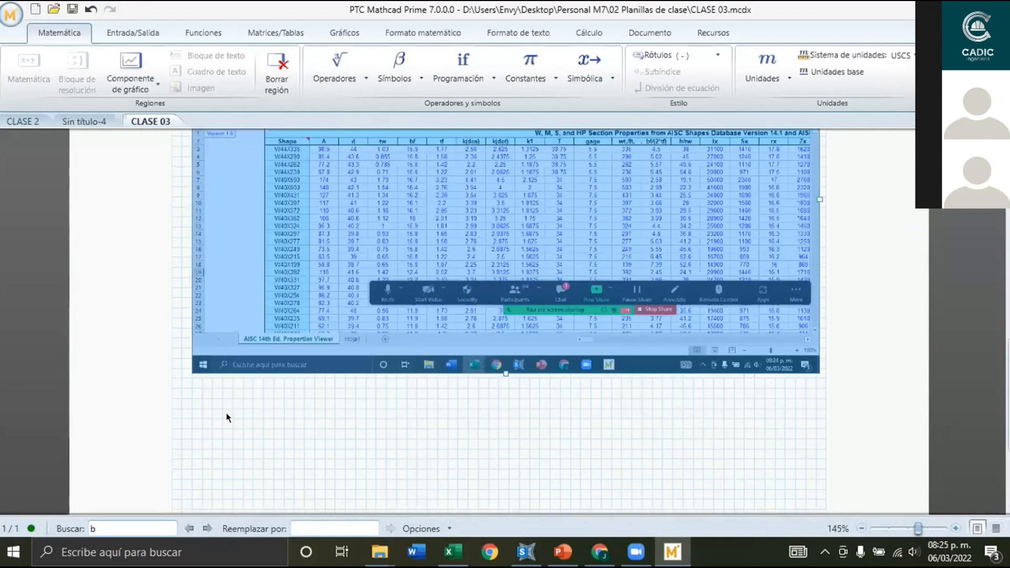
drag(821, 199, 299, 199)
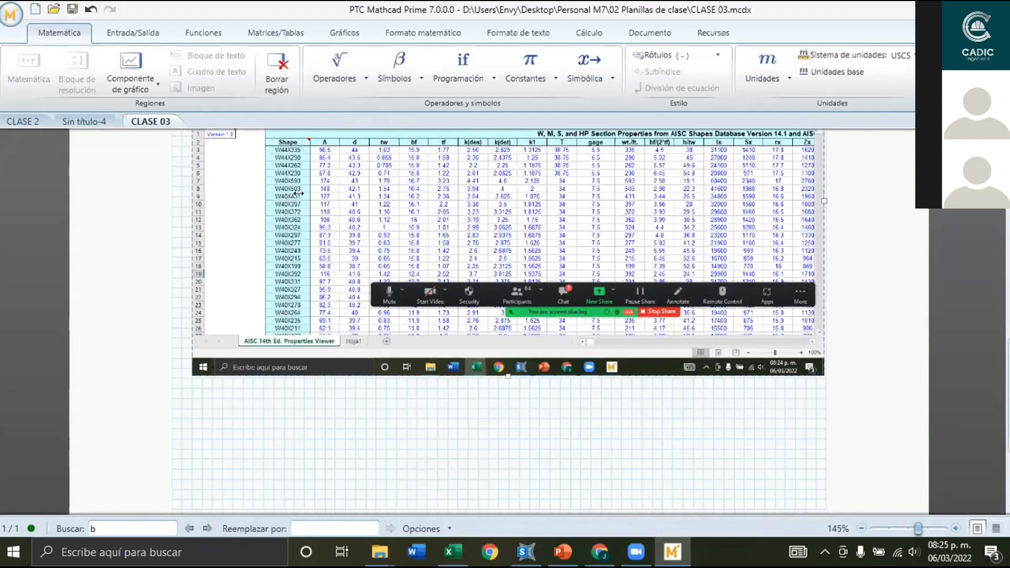
Change the Perfil variable's value to "W40X503" and recalculate the section results.
scroll(298, 193, up, 12)
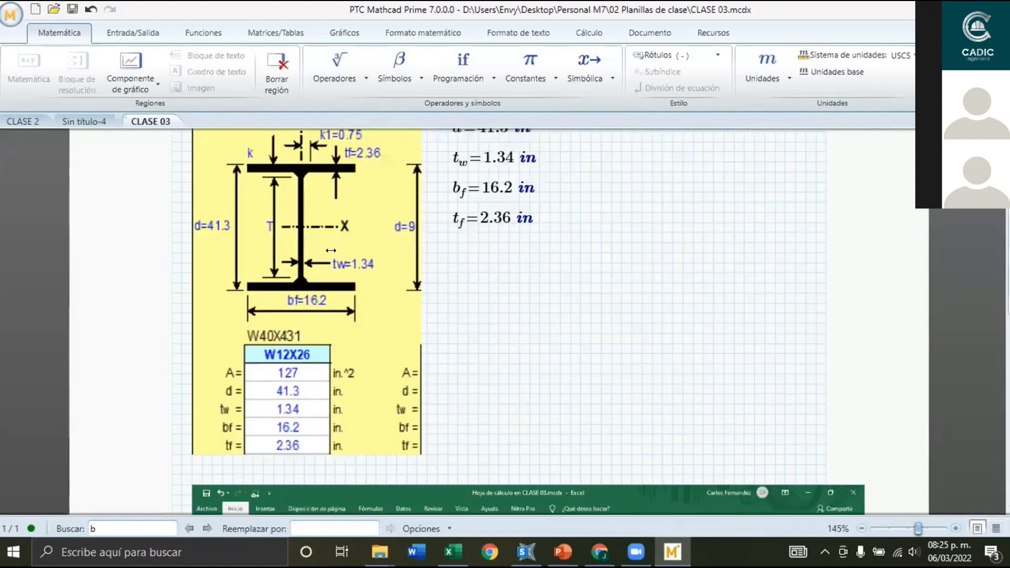
scroll(331, 250, up, 6)
click(365, 265)
key(BackSpace)
key(BackSpace)
key(BackSpace)
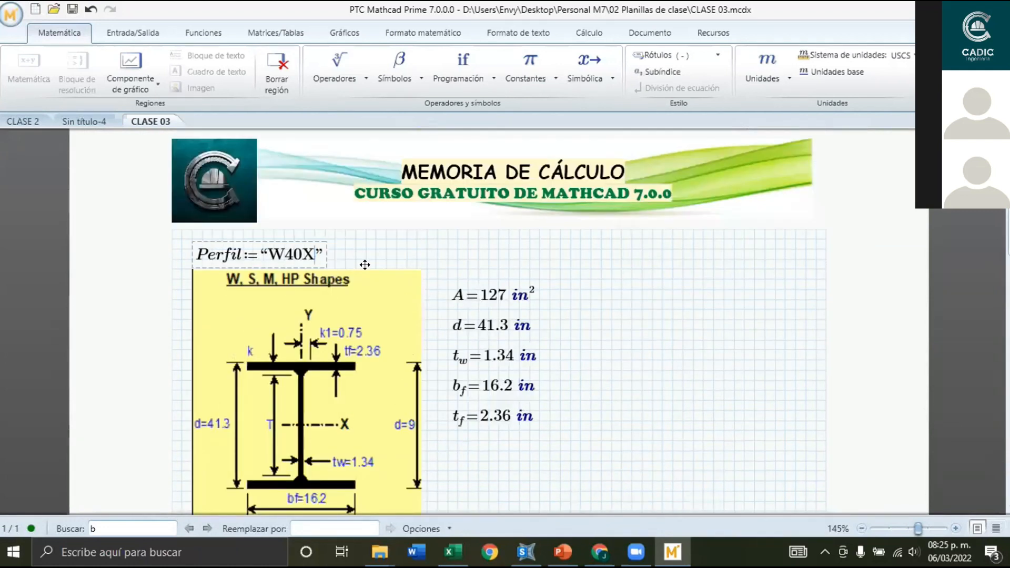
text(50)
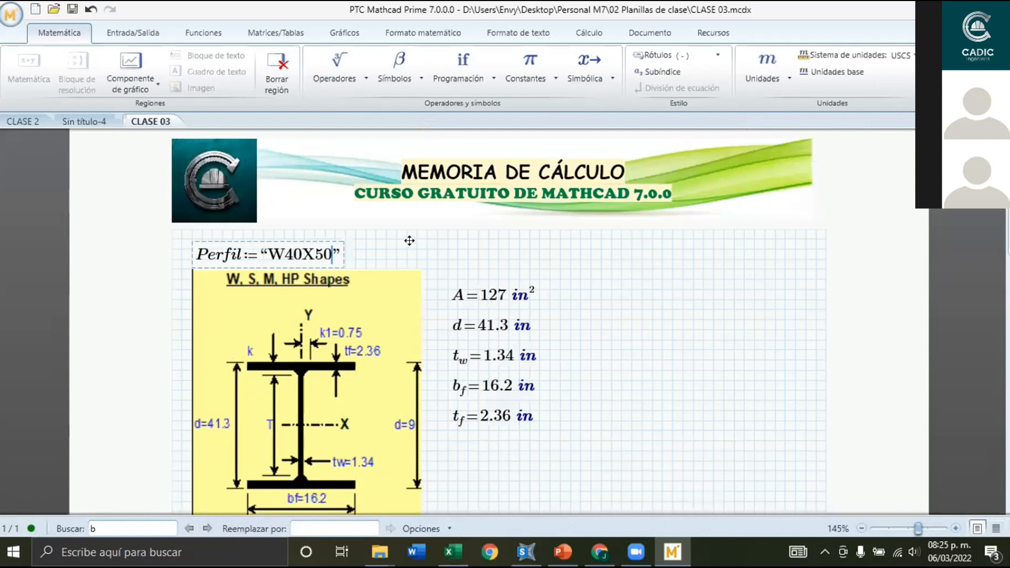
text(3)
click(417, 249)
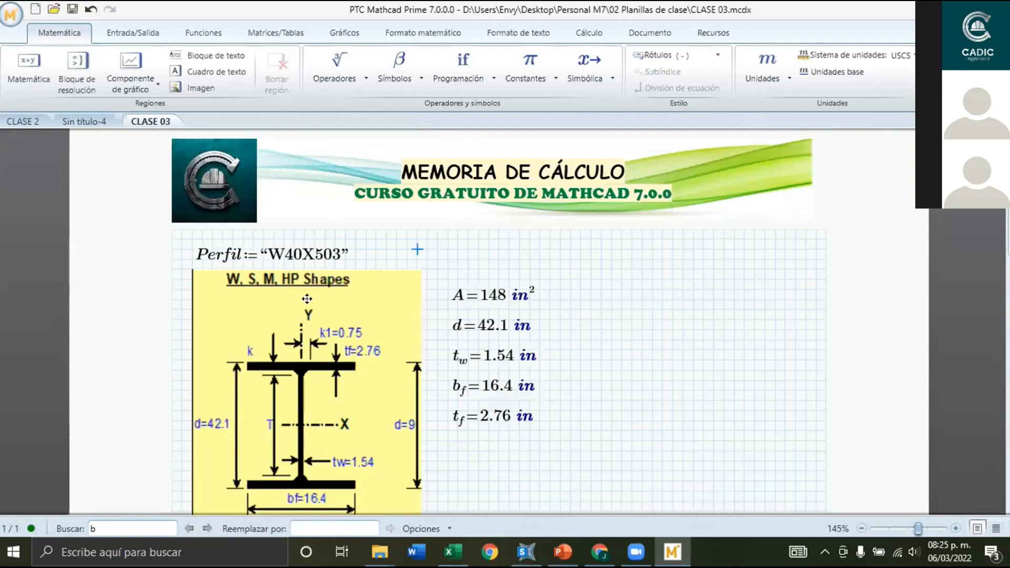
Shorten the embedded Excel component so it ends just below the profile name, hiding the property table rows.
scroll(307, 284, down, 5)
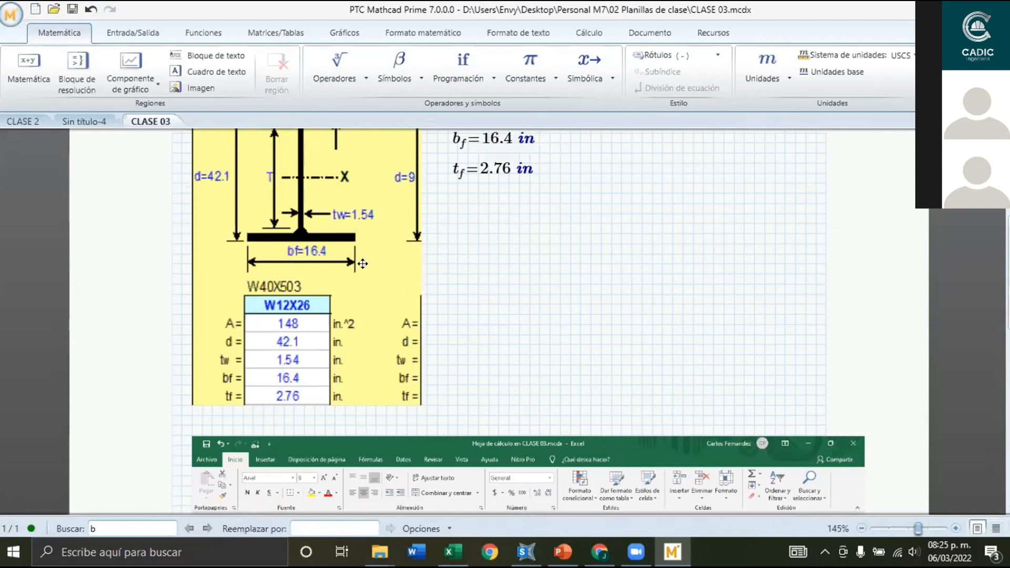
scroll(570, 282, up, 2)
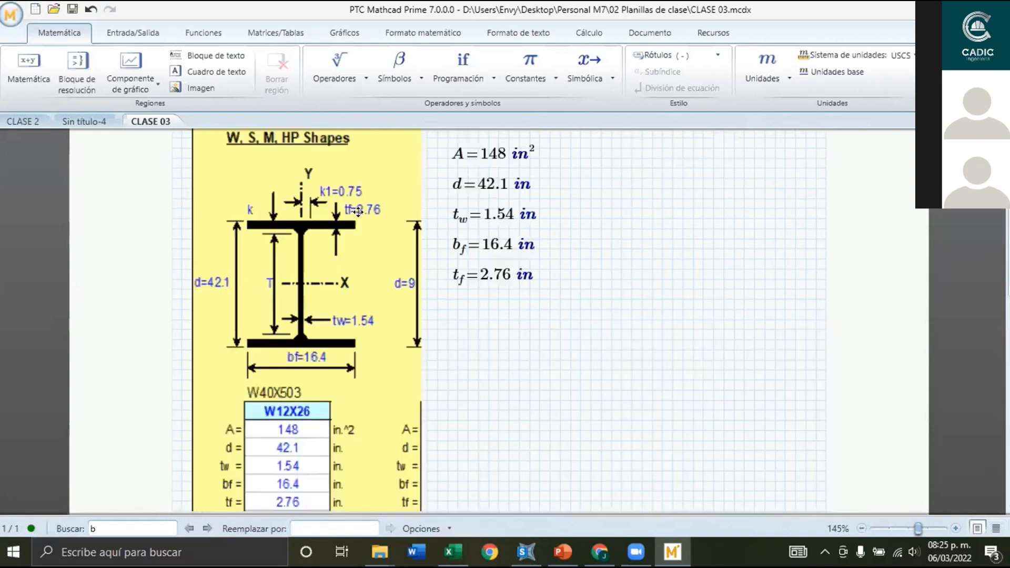
click(333, 283)
scroll(332, 283, down, 4)
drag(307, 301, 307, 186)
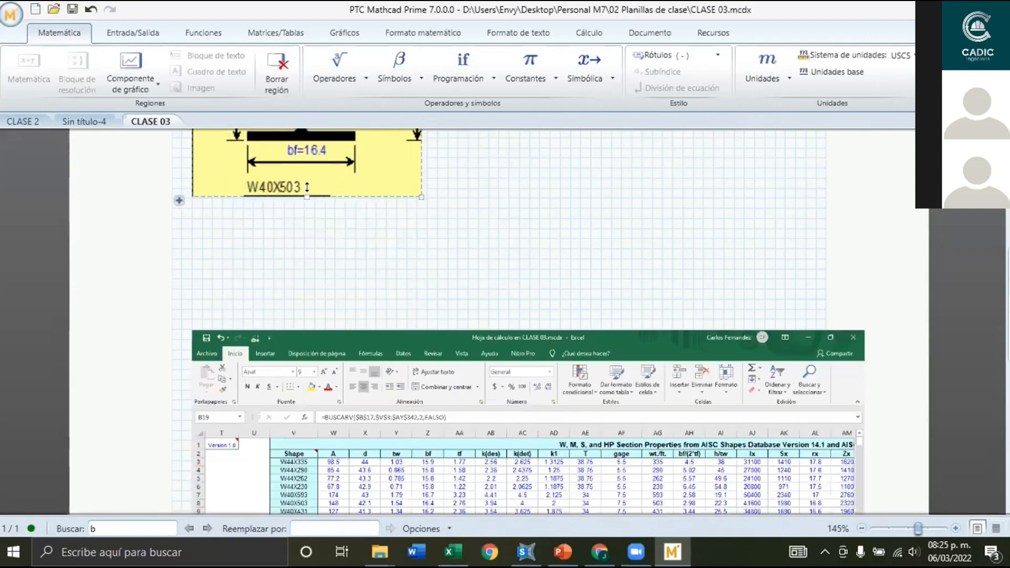
scroll(601, 242, up, 7)
click(611, 279)
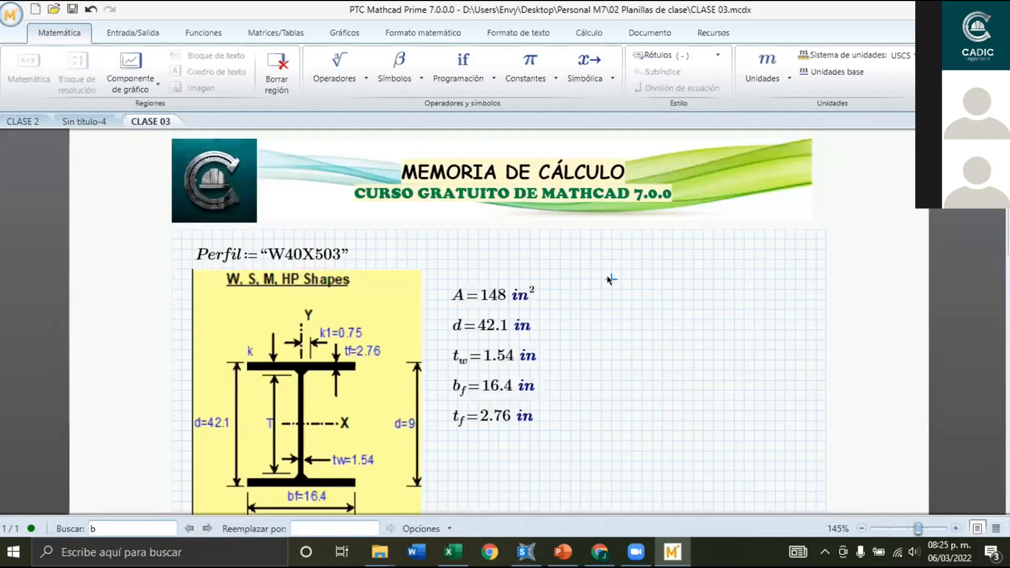
Examine the profile diagram, the section results with their units and the pasted AISC table screenshot below them.
scroll(608, 293, down, 6)
scroll(599, 326, up, 1)
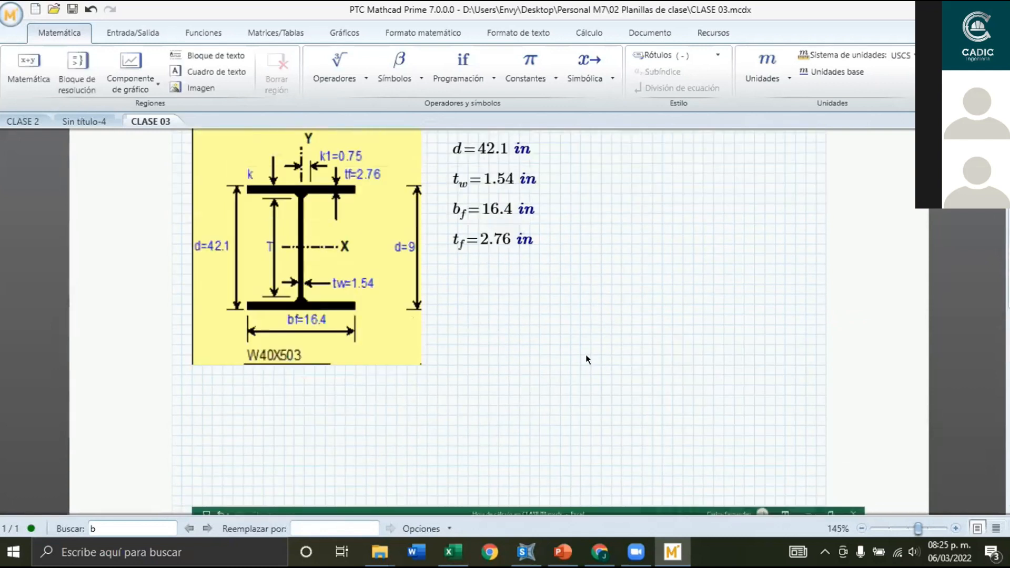
scroll(480, 234, up, 4)
click(611, 356)
drag(570, 238, 501, 202)
scroll(573, 212, down, 2)
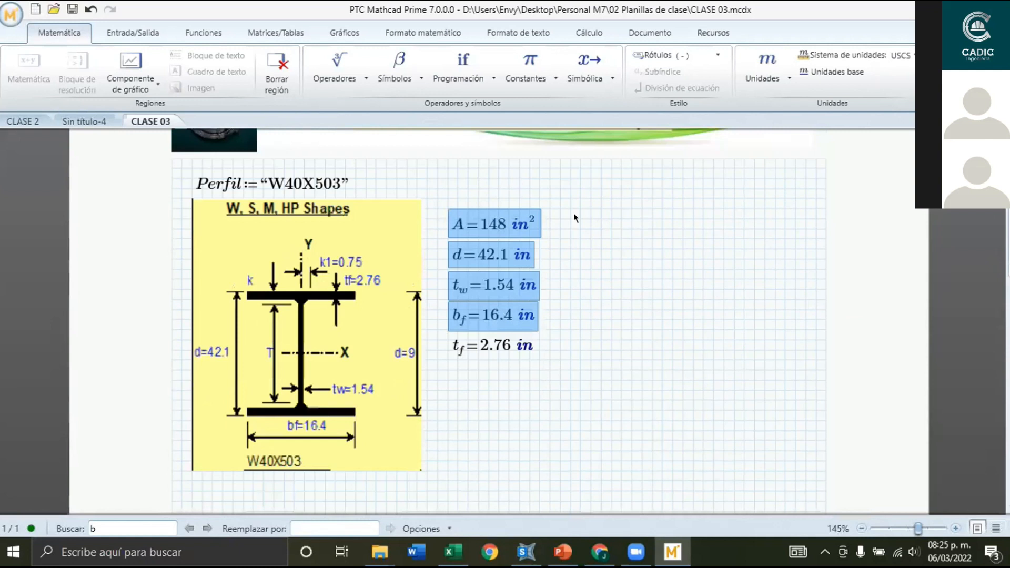
ctrl+click(497, 311)
scroll(360, 216, down, 2)
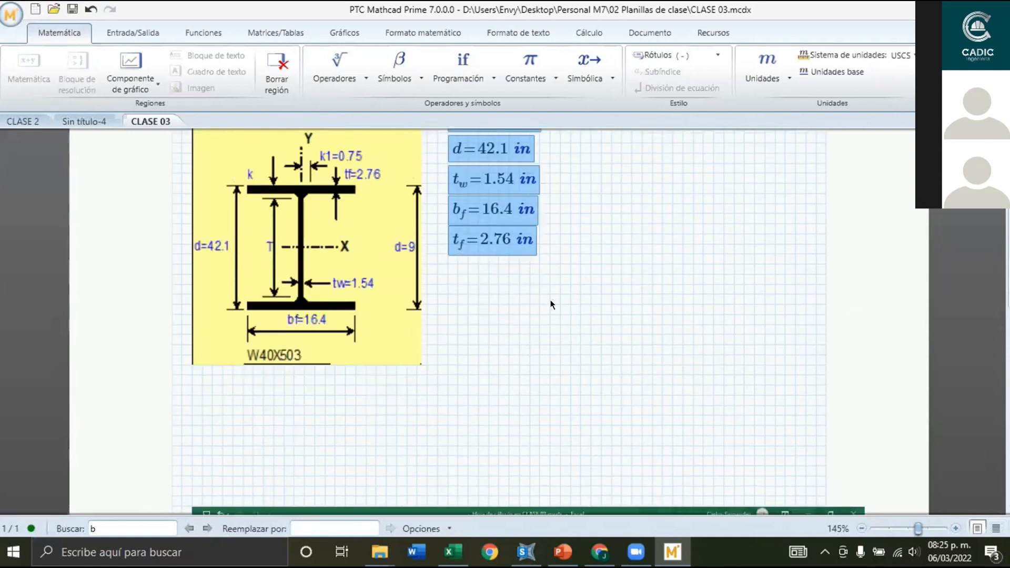
click(521, 293)
scroll(521, 300, down, 2)
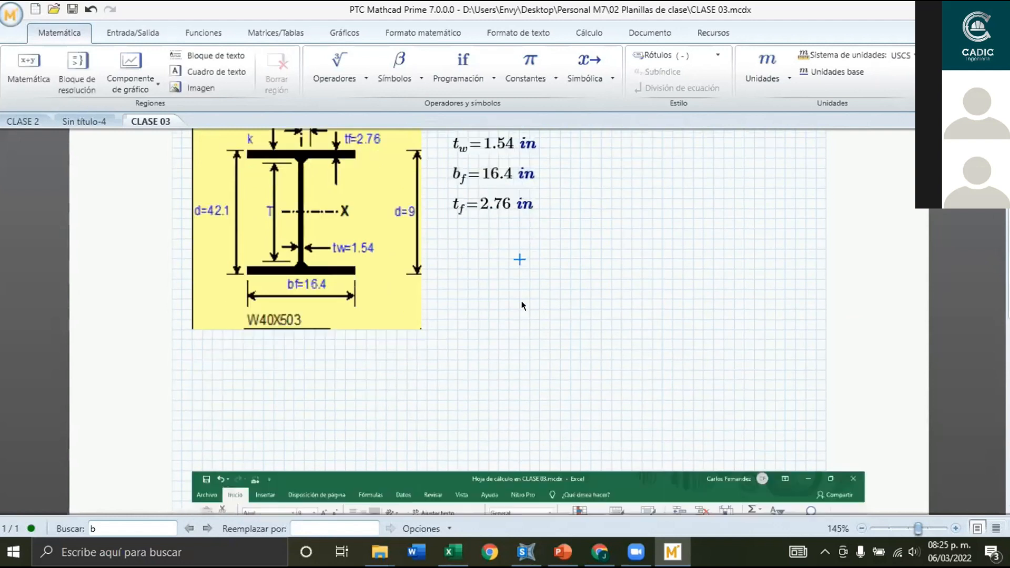
scroll(604, 301, down, 1)
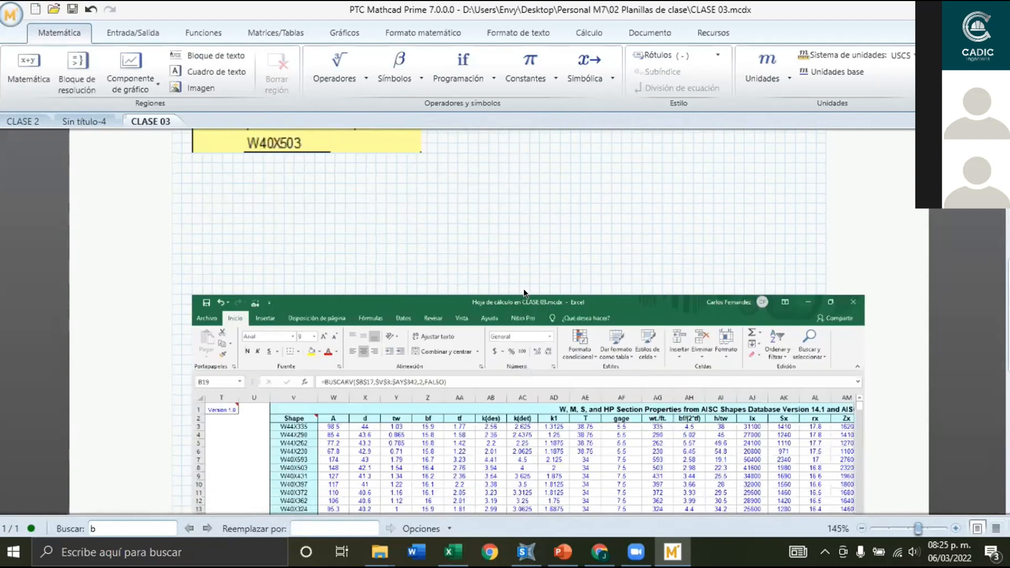
scroll(502, 329, down, 3)
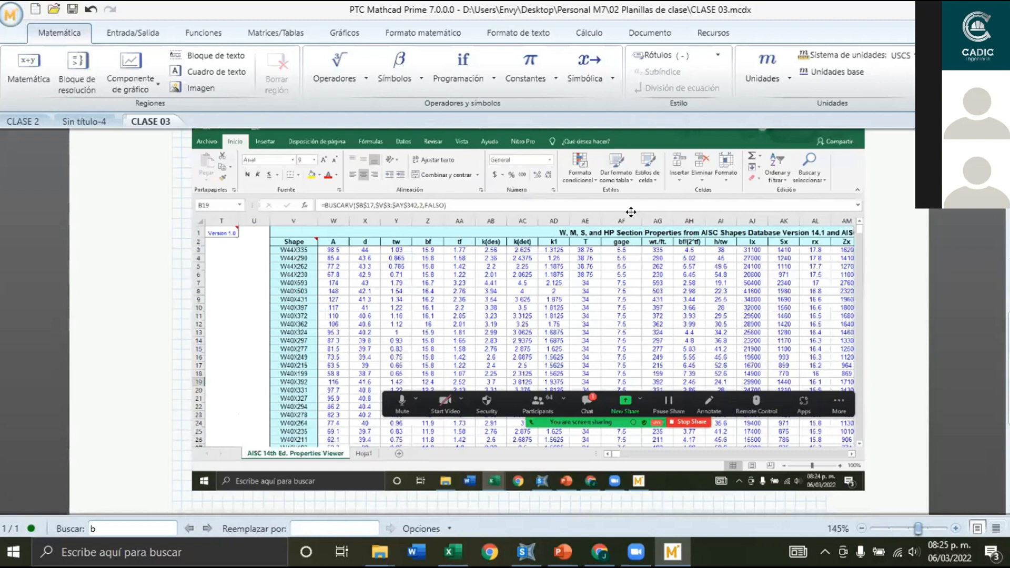
Move the AISC table screenshot up to just below the t_f result, aligned with the left edge of the section results.
scroll(629, 213, up, 3)
click(457, 210)
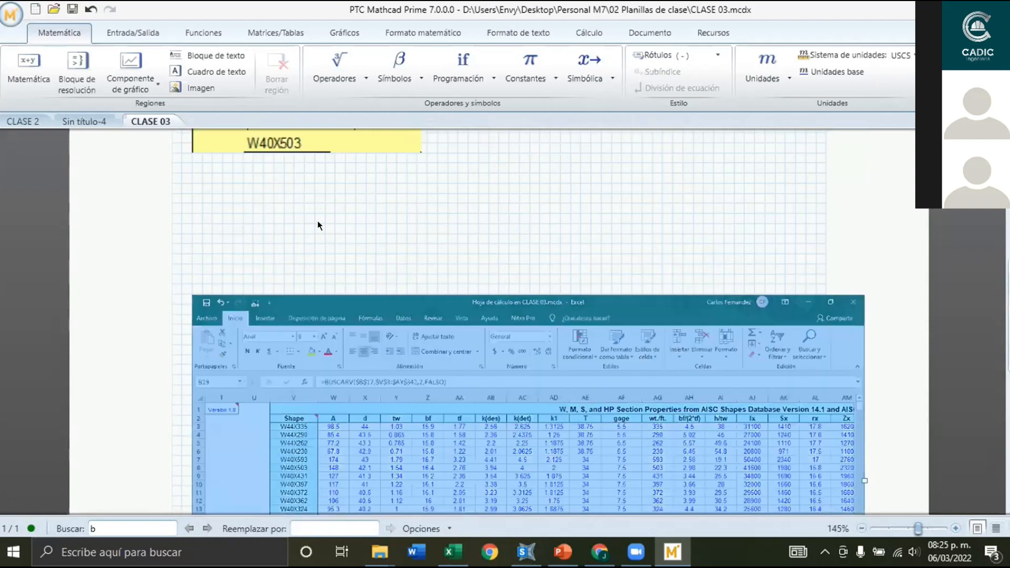
drag(455, 203, 390, 295)
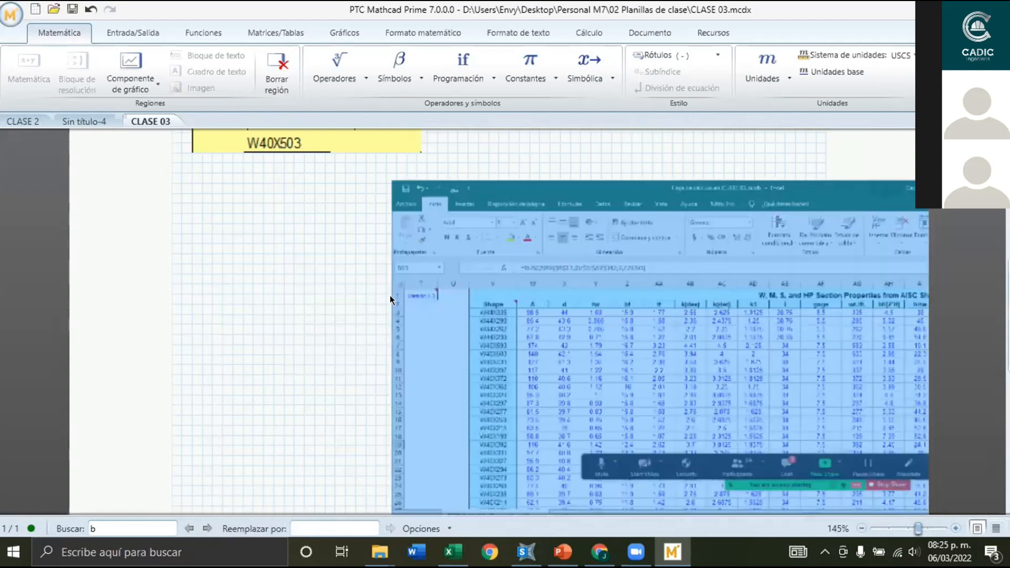
drag(561, 275, 563, 289)
scroll(562, 282, up, 2)
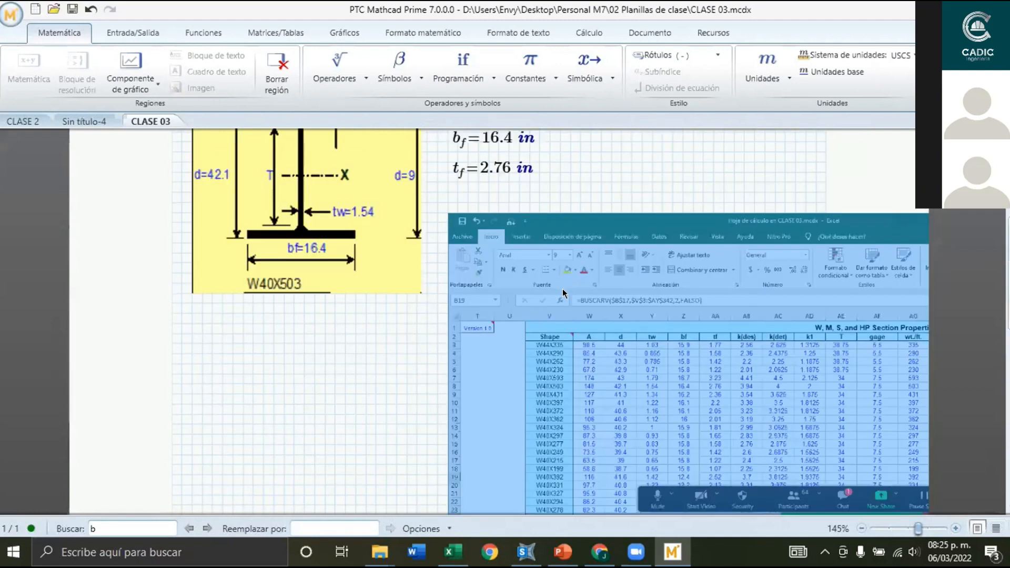
scroll(561, 303, down, 2)
click(376, 304)
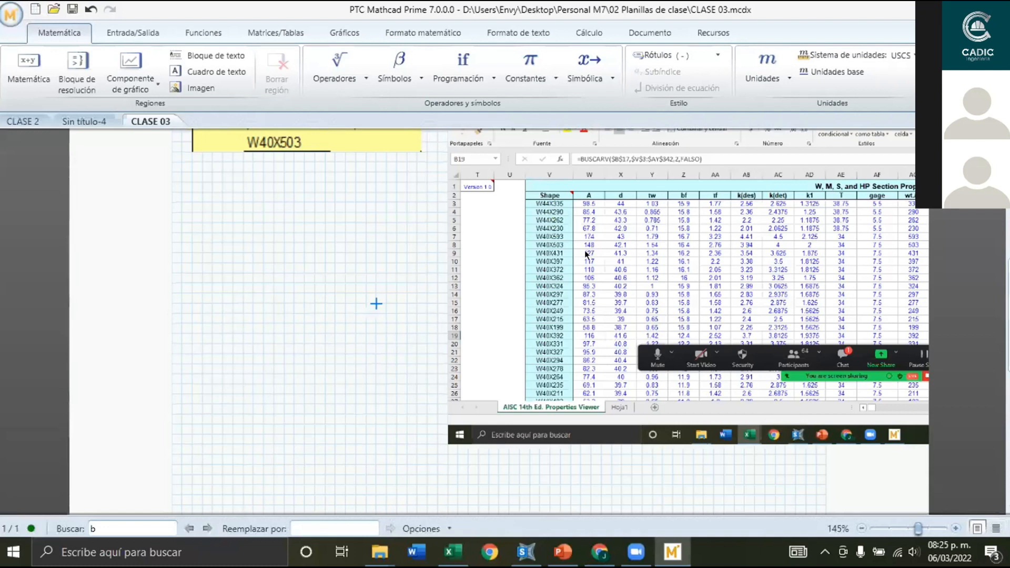
Remove the AISC table screenshot from the worksheet, keeping only the Perfil variable, the profile diagram and the section results.
scroll(503, 225, up, 5)
click(505, 223)
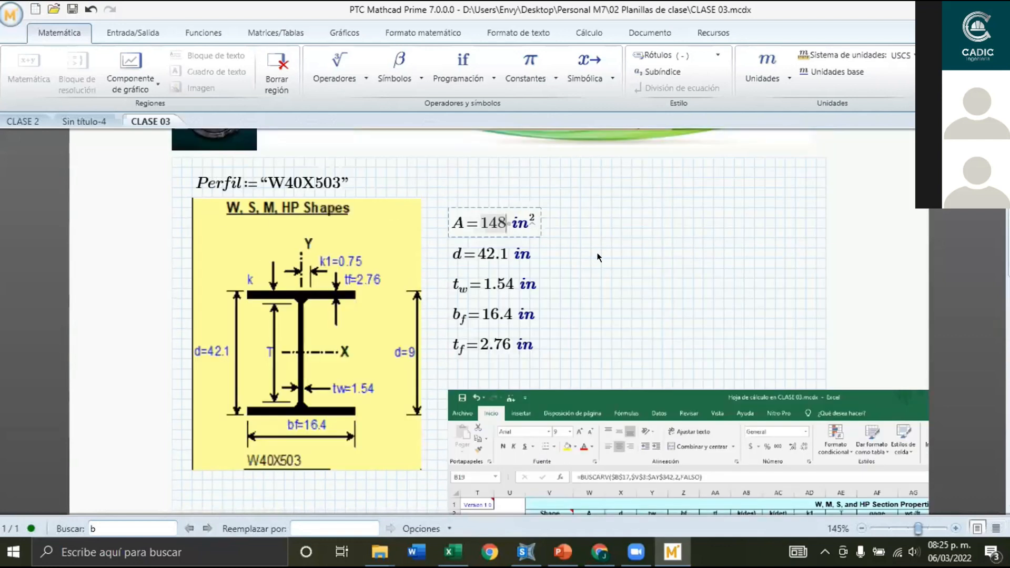
click(683, 221)
scroll(644, 311, down, 3)
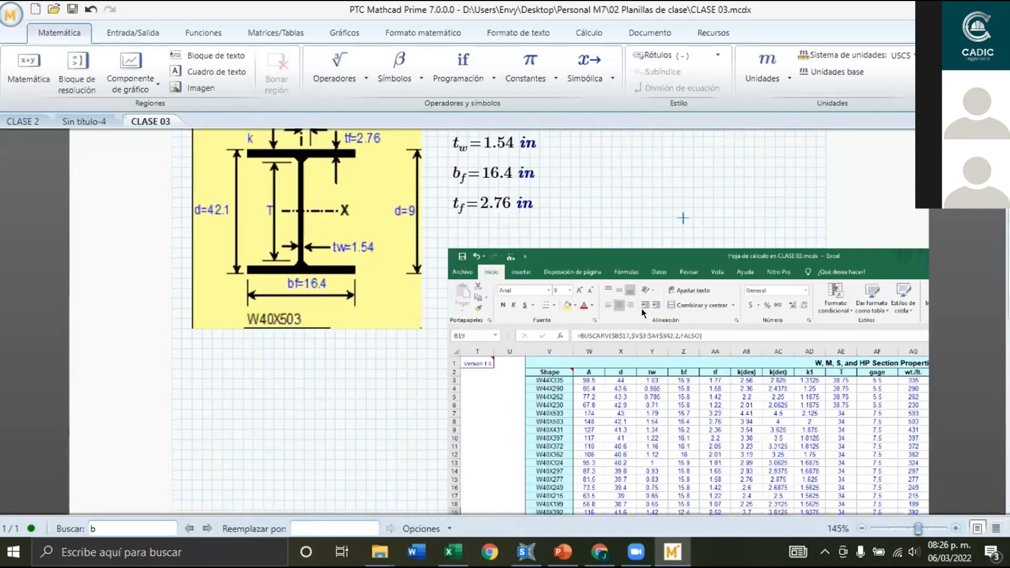
click(642, 313)
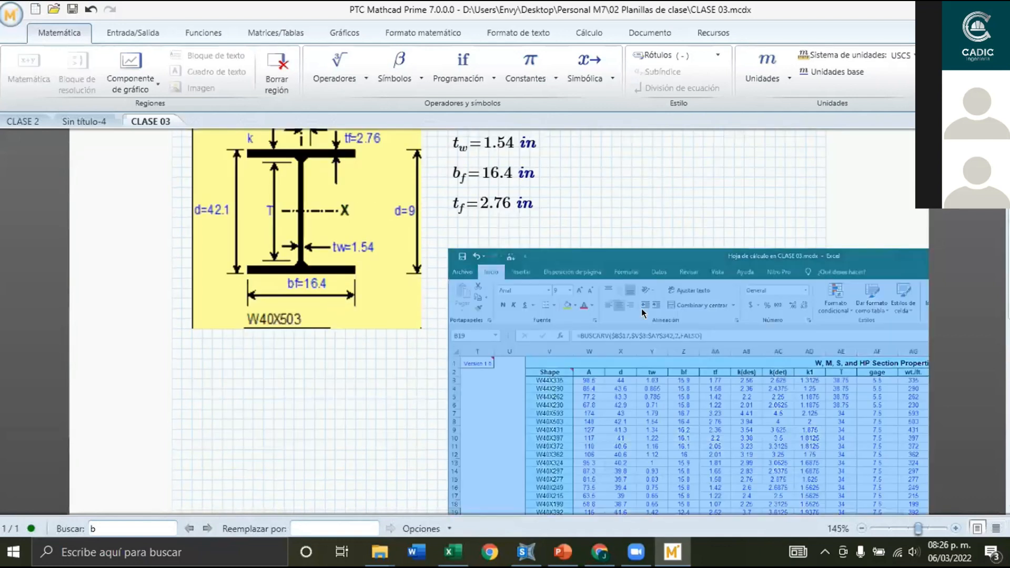
click(631, 230)
scroll(631, 230, up, 5)
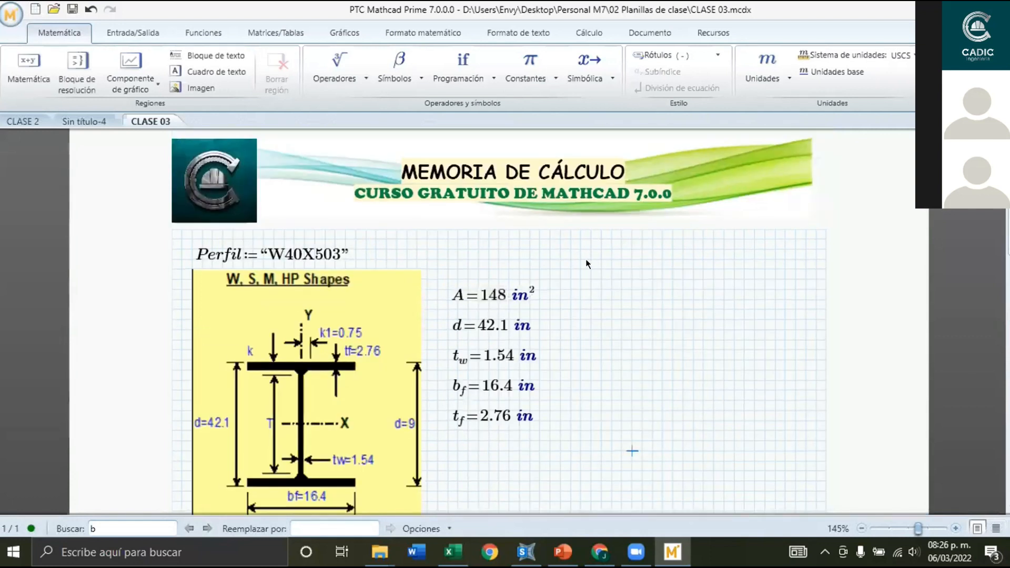
scroll(562, 262, down, 3)
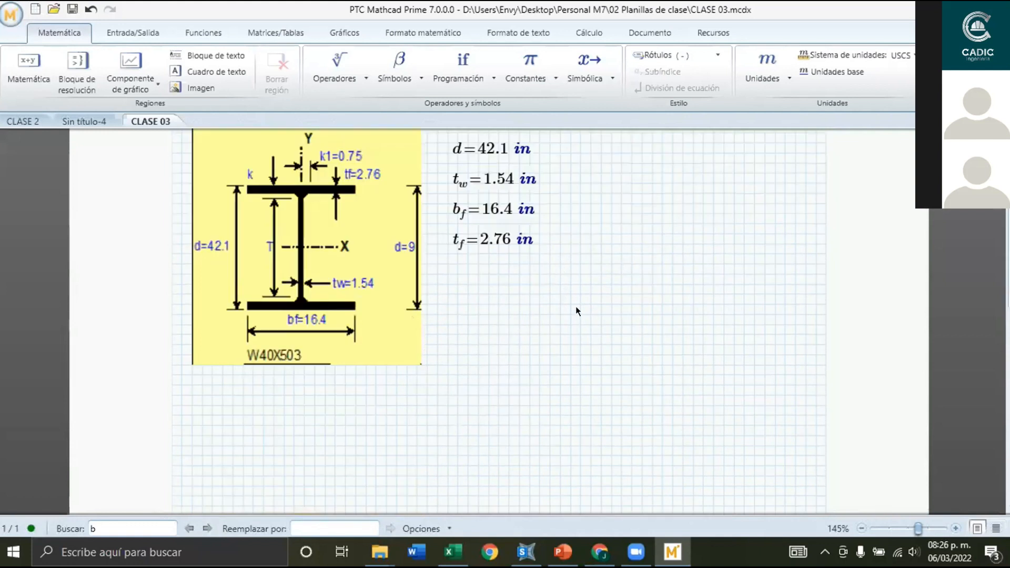
scroll(579, 305, down, 2)
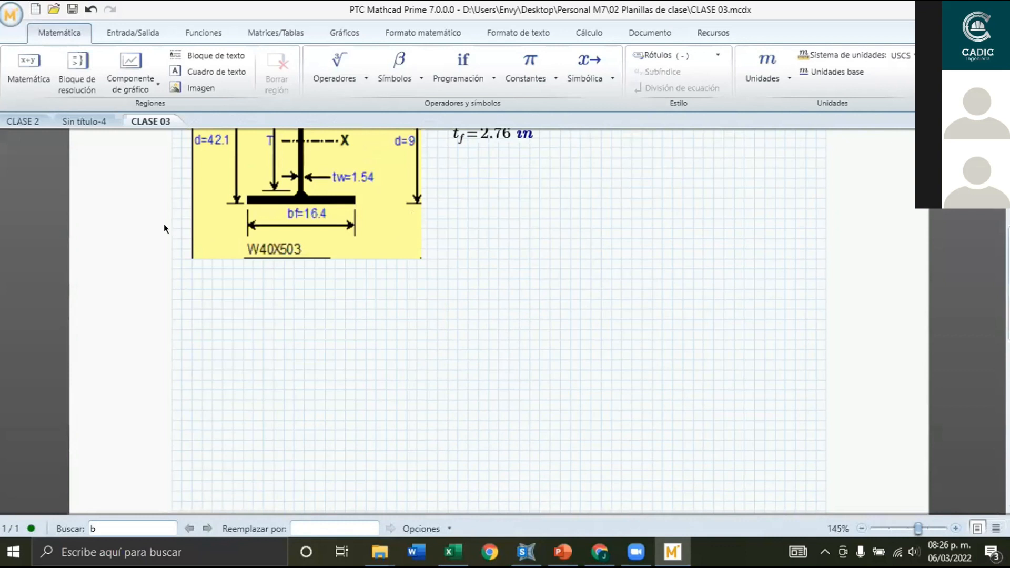
Create a new worksheet and head it with a two-line text block: "DISEÑO DE FLEXION Y CORTE", "DE UNA VIGA SIMPLEMENTE REFORZADA SEGÚN EL ACI 318-19".
click(35, 11)
click(223, 279)
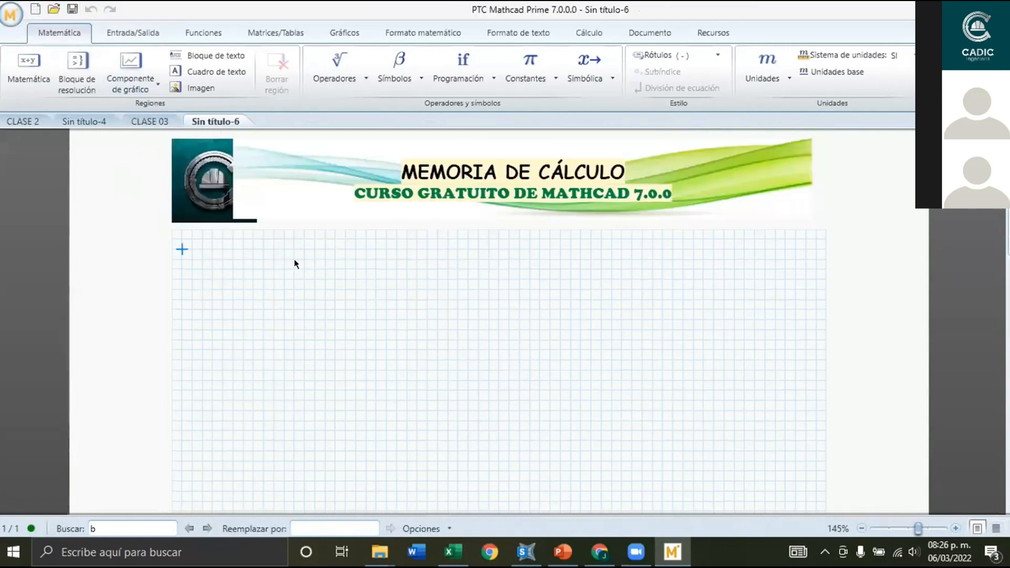
click(172, 260)
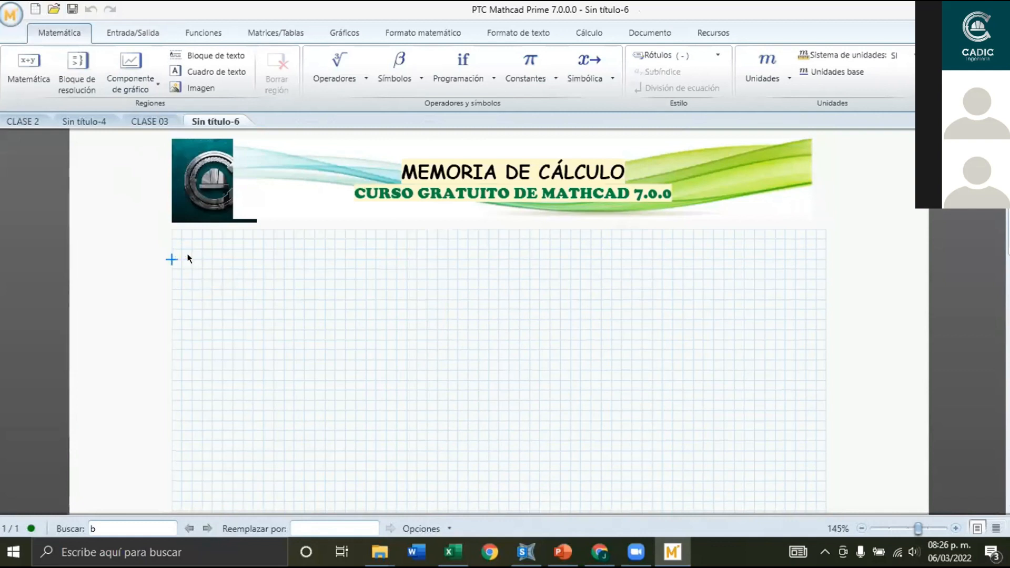
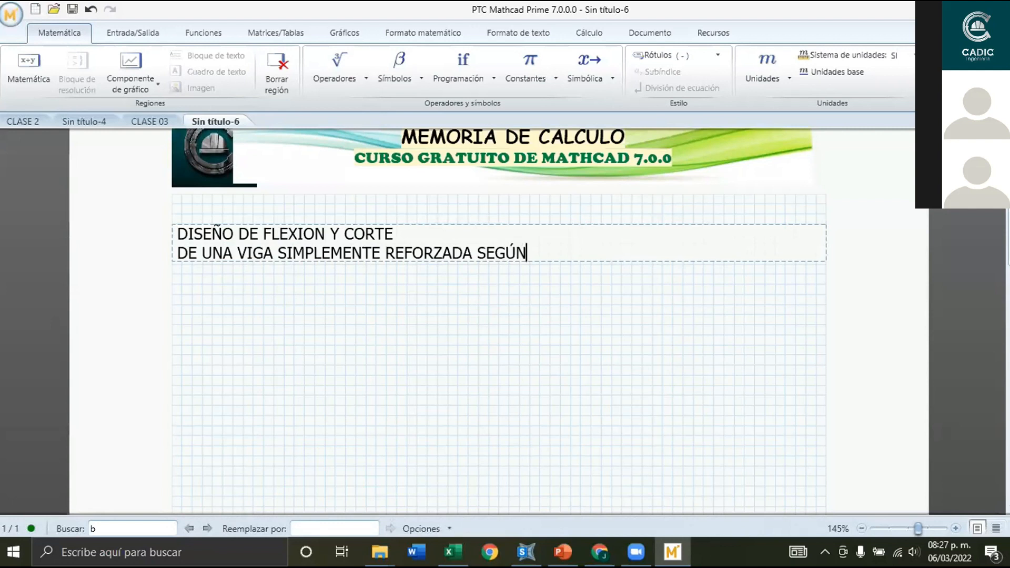
text(318-19)
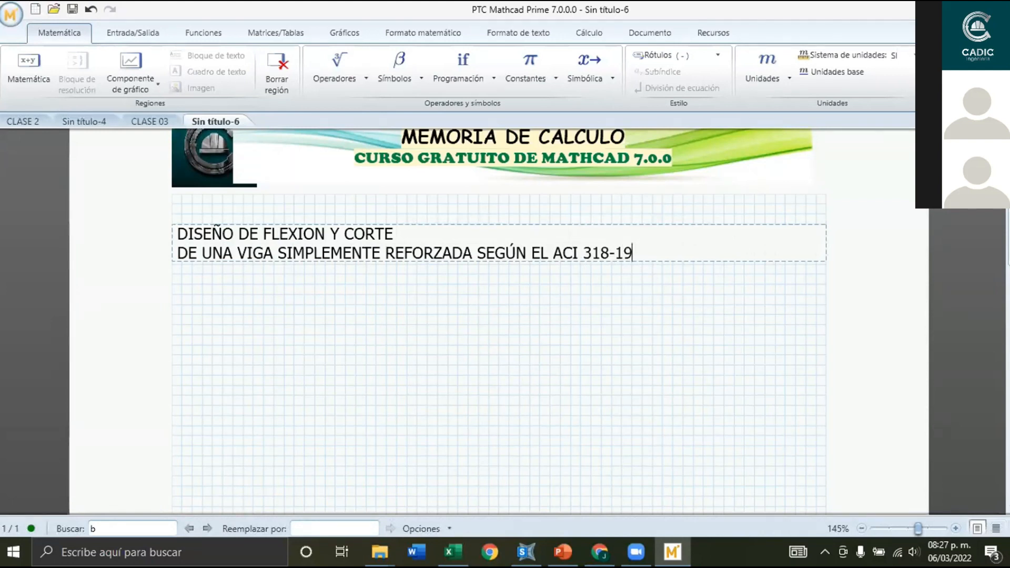
click(419, 208)
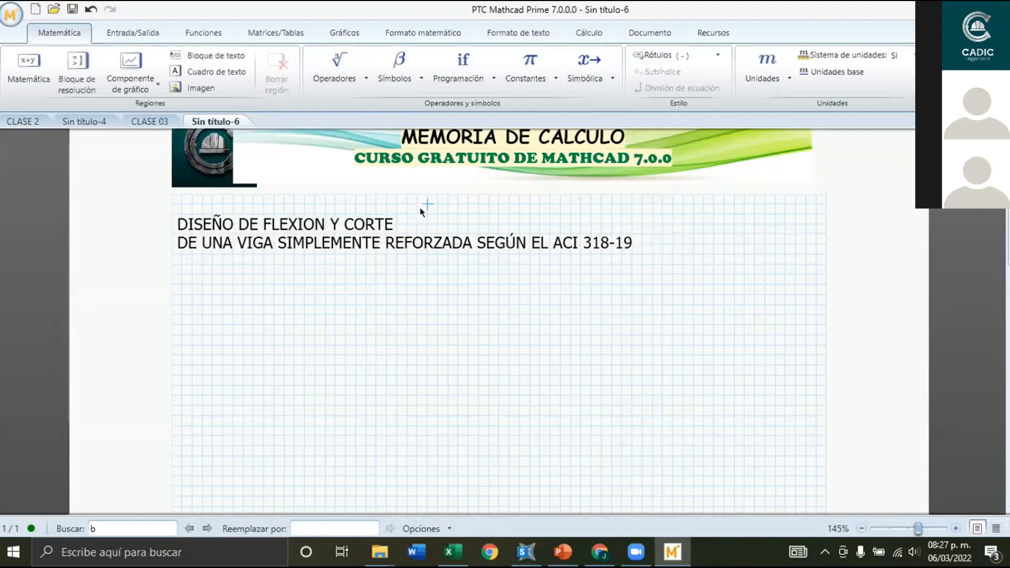
key(BackSpace)
Give the title text block a dark navy blue background and white text.
drag(584, 286, 494, 224)
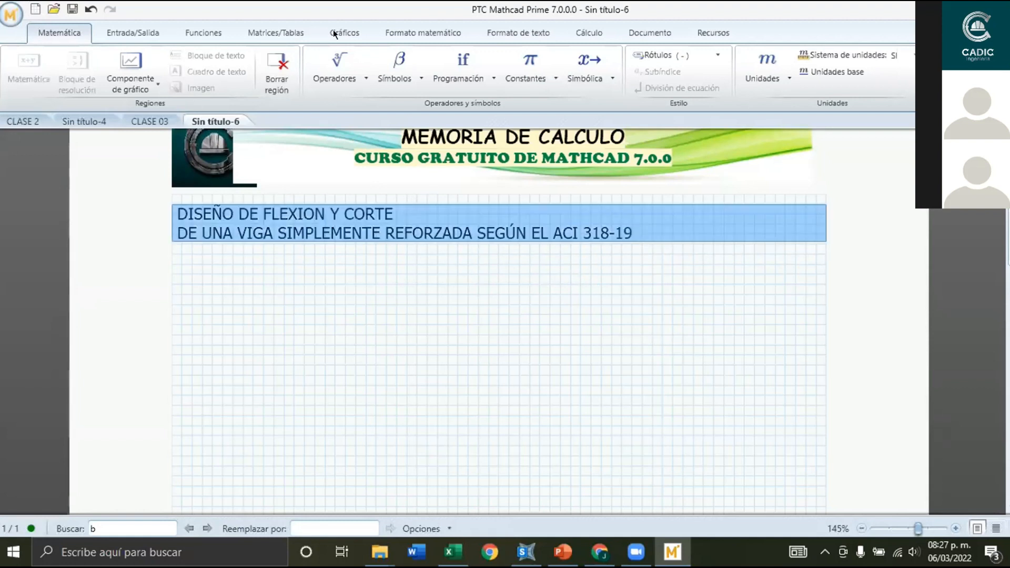
click(505, 33)
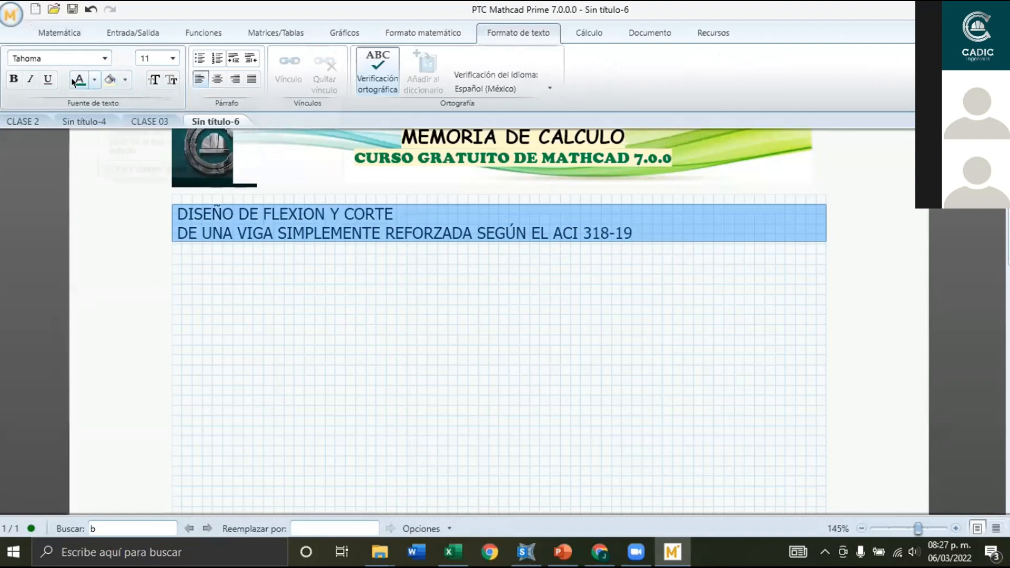
click(125, 79)
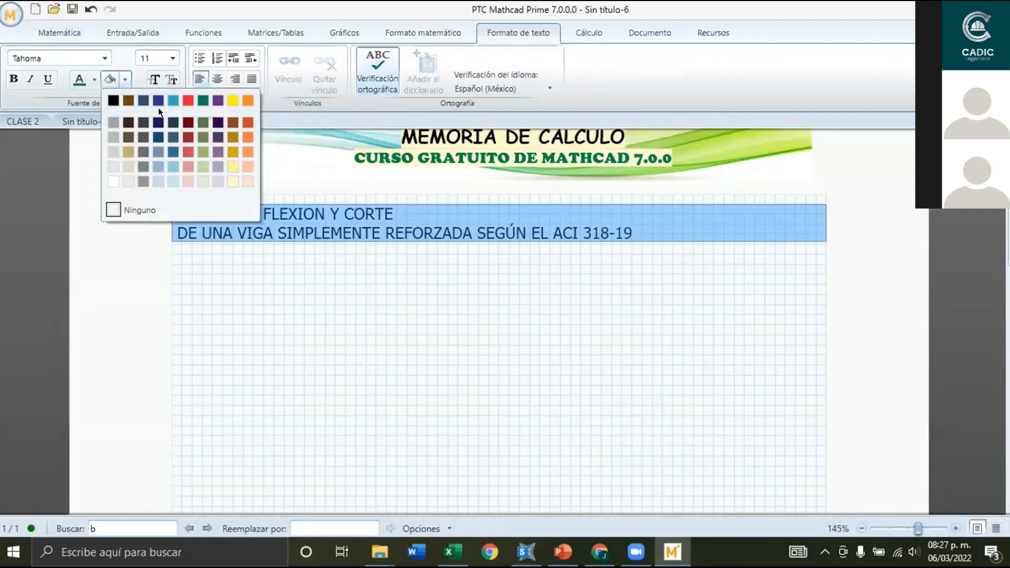
click(157, 122)
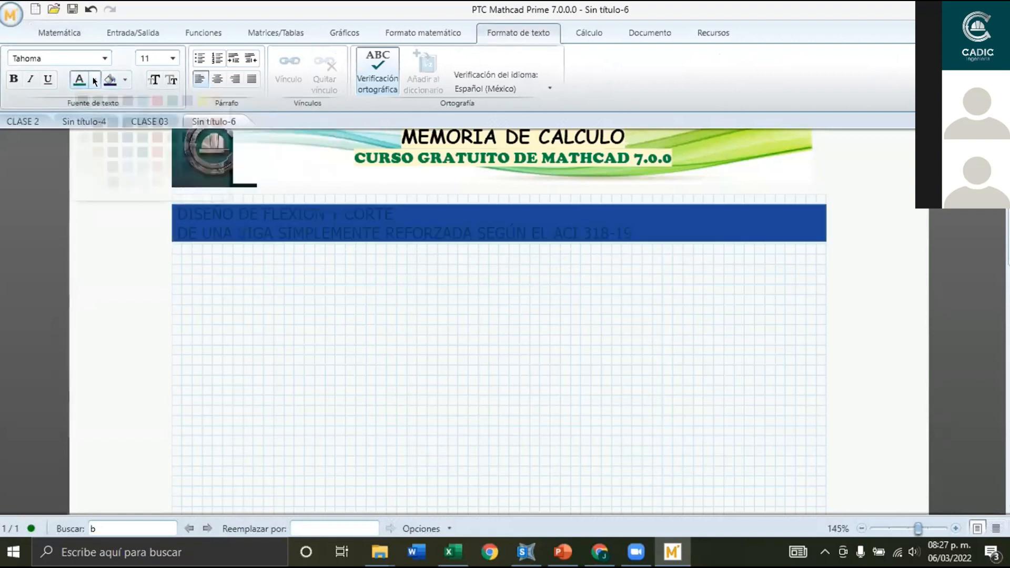
click(94, 79)
click(83, 181)
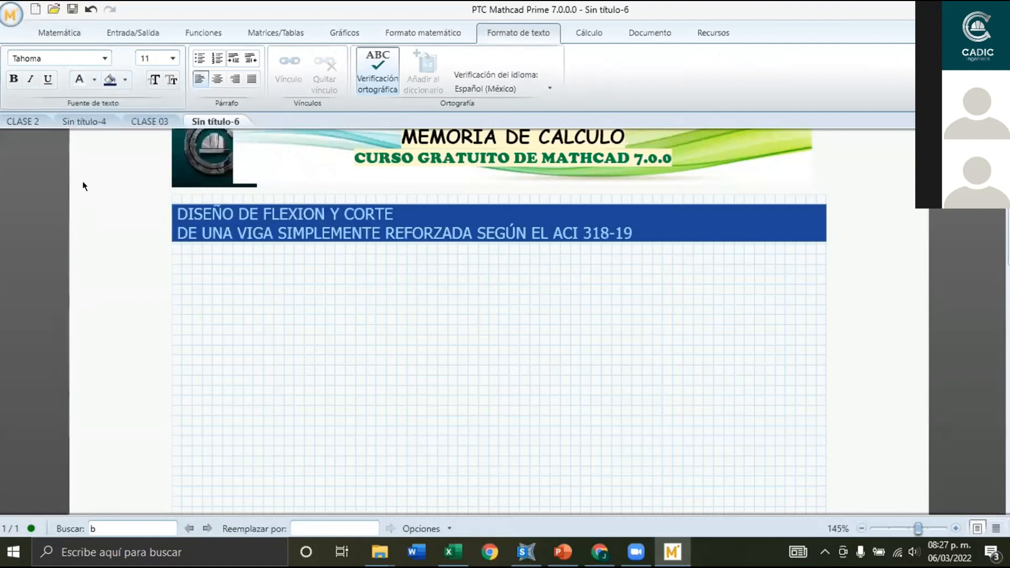
Center both lines of the title text block.
click(217, 78)
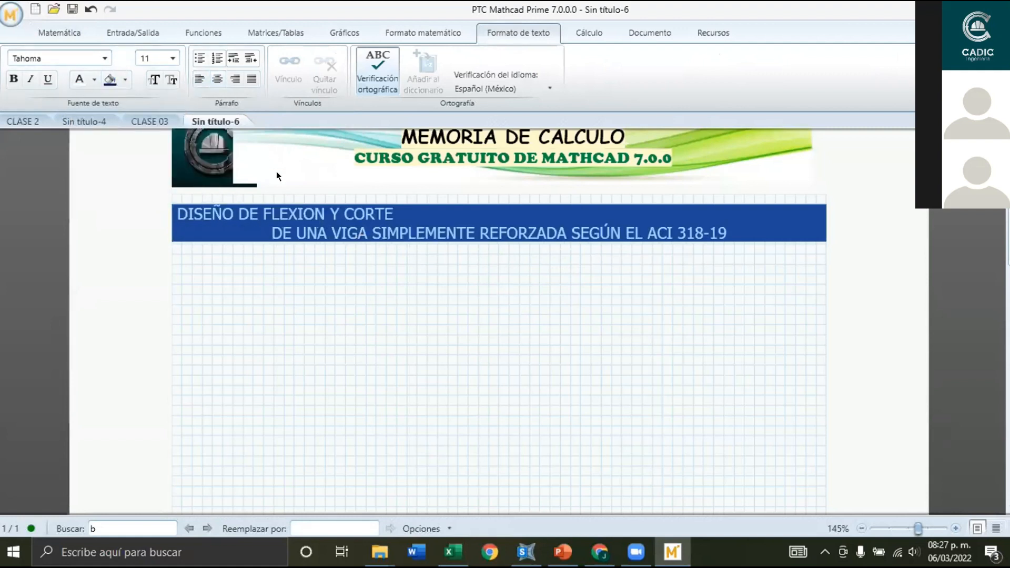
click(285, 206)
click(217, 79)
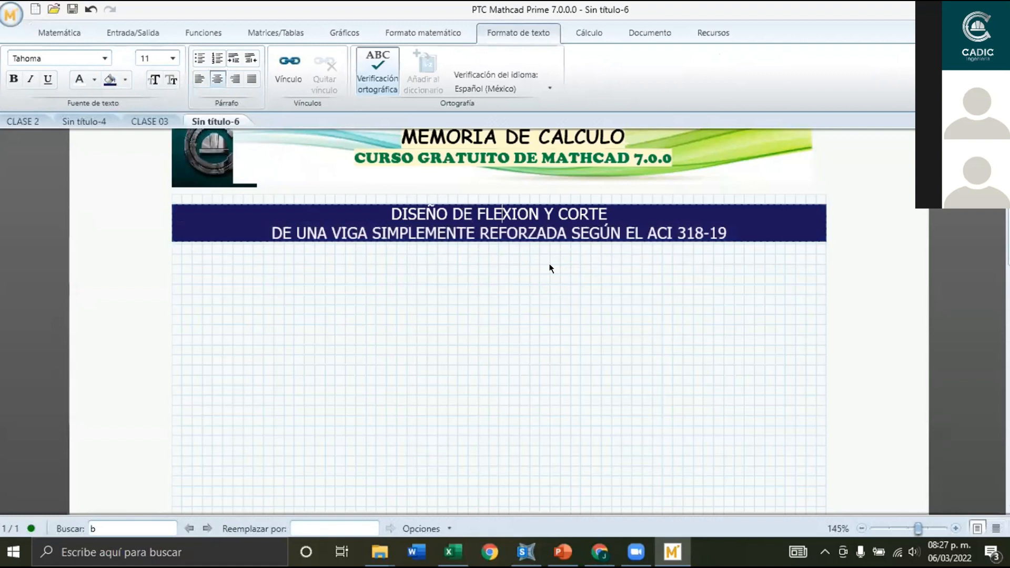
click(550, 264)
scroll(550, 283, down, 1)
scroll(541, 277, up, 2)
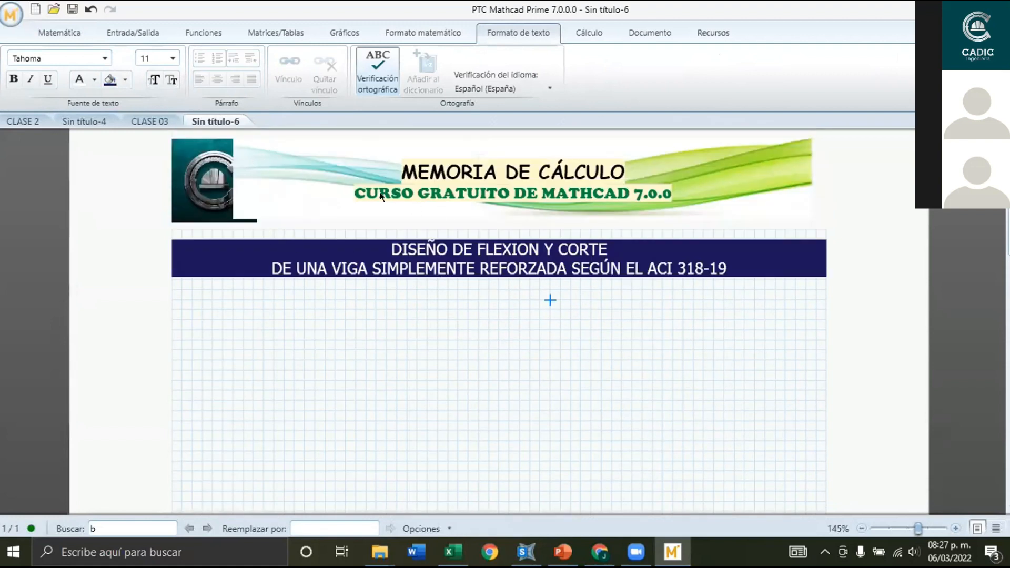
Bring the header logo in front of the banner by deleting it and undoing the deletion, and finish editing the header.
double_click(153, 157)
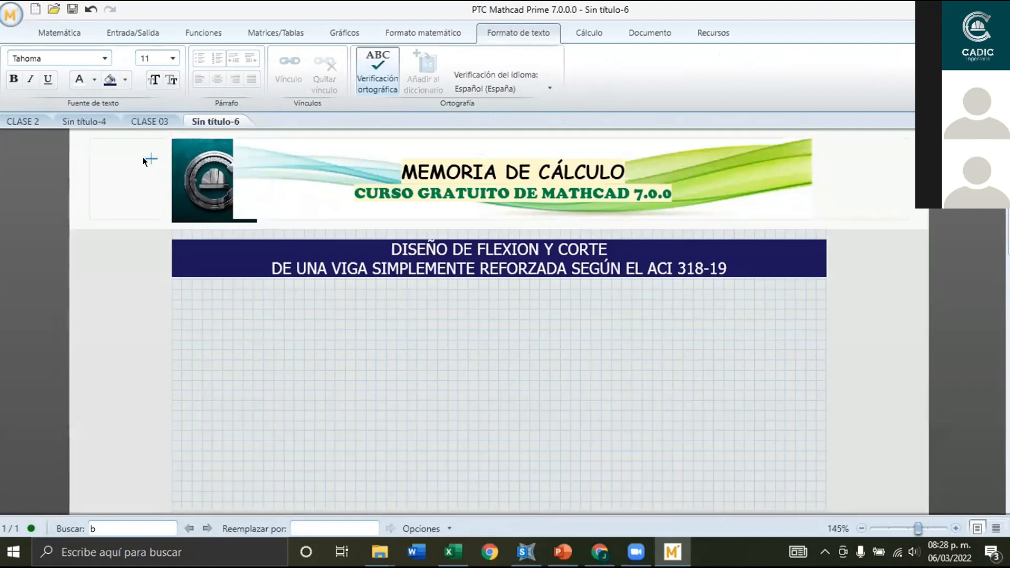
click(208, 184)
key(Delete)
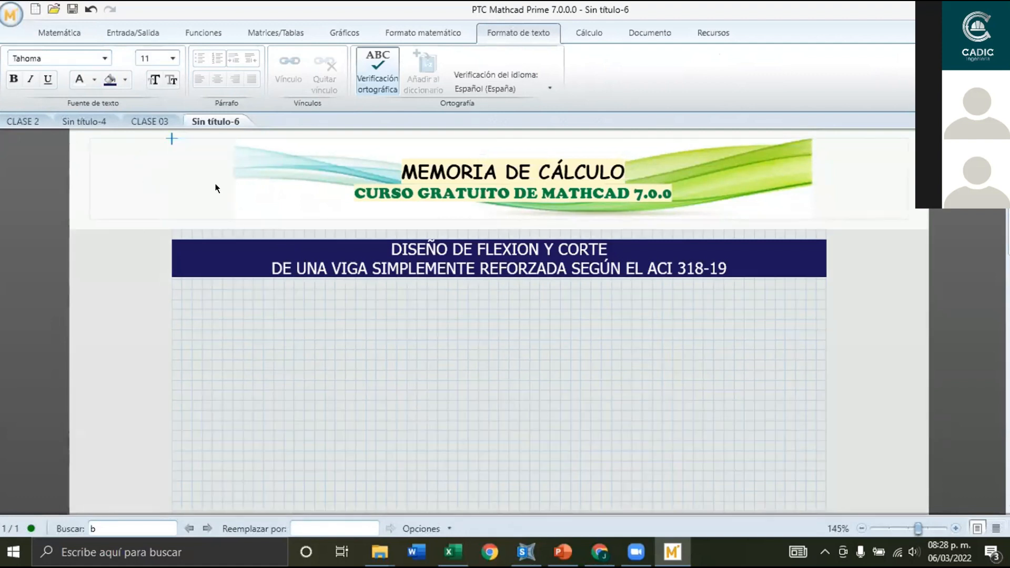
key(ctrl+z)
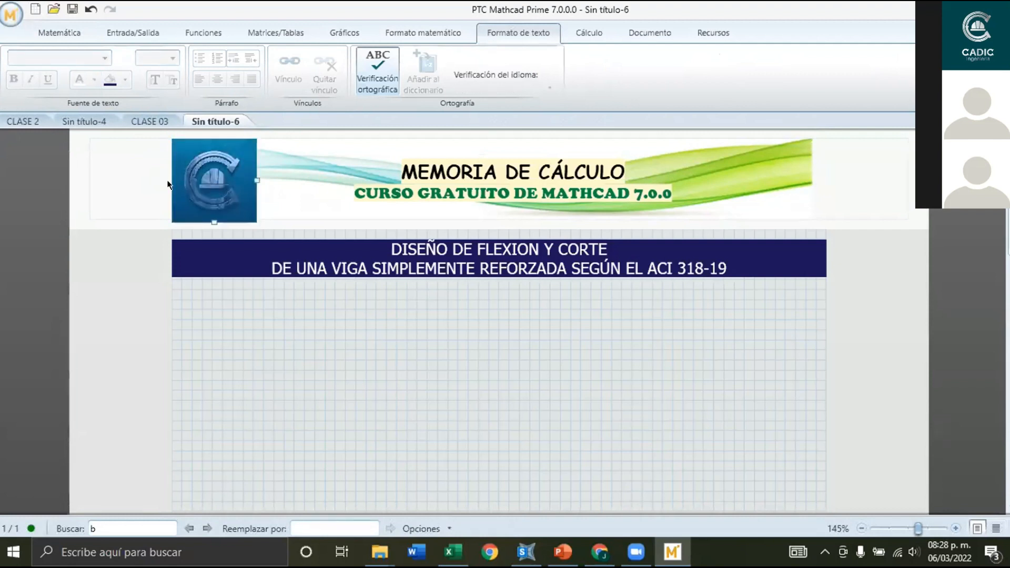
click(487, 320)
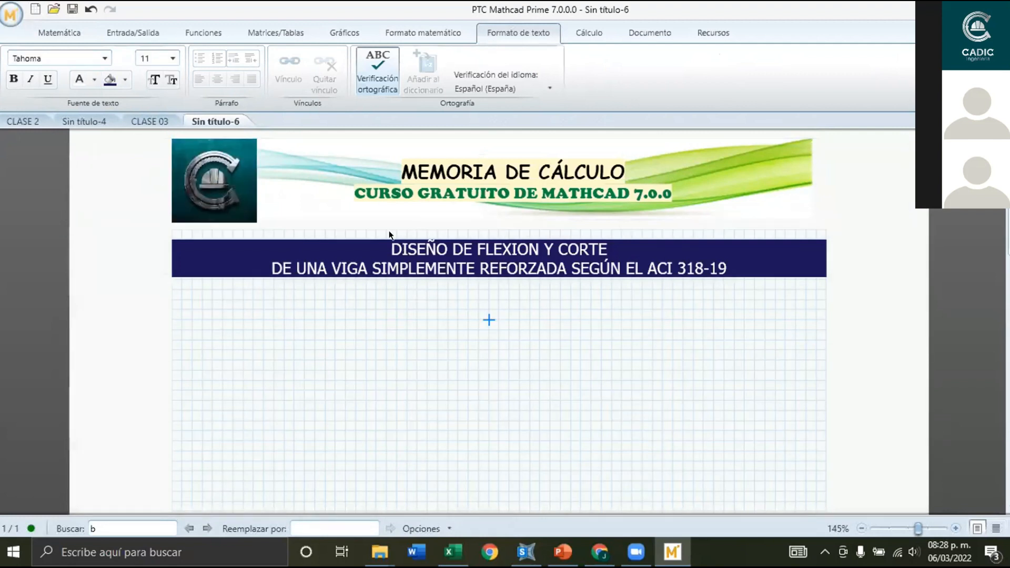
Show the new worksheet in draft view and place the cursor in the free area beyond the page's right margin.
scroll(390, 230, down, 2)
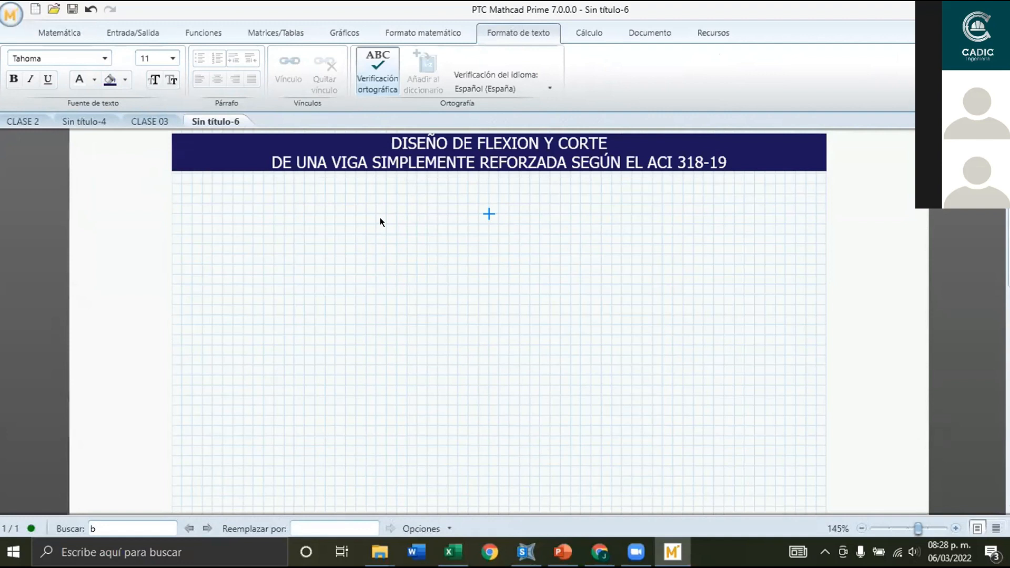
click(578, 283)
click(652, 274)
click(770, 207)
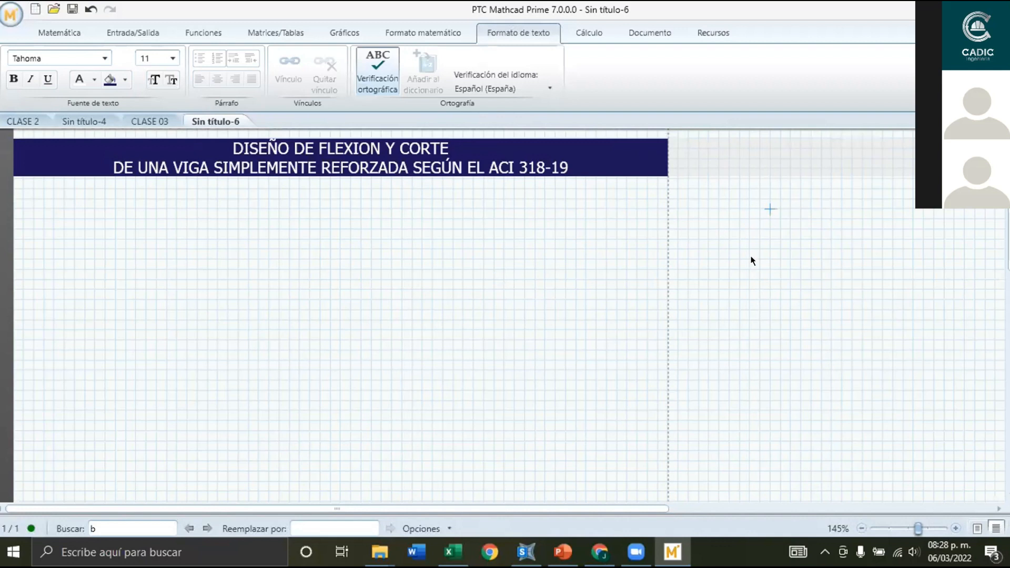
Add a text block reading "Entradas por el usuario" in the free area beyond the page's right margin.
key(ctrl+t)
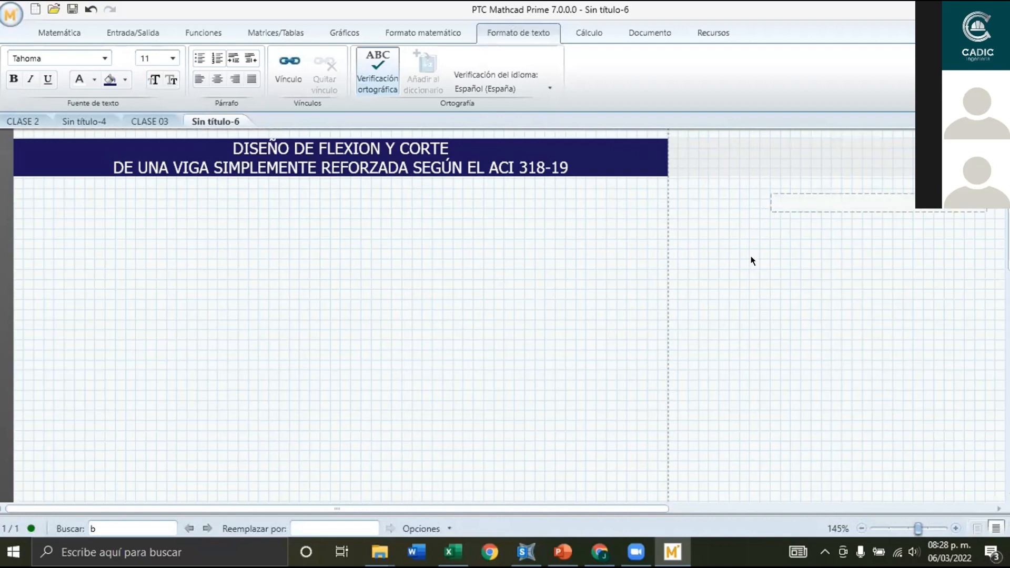
text(Entrad)
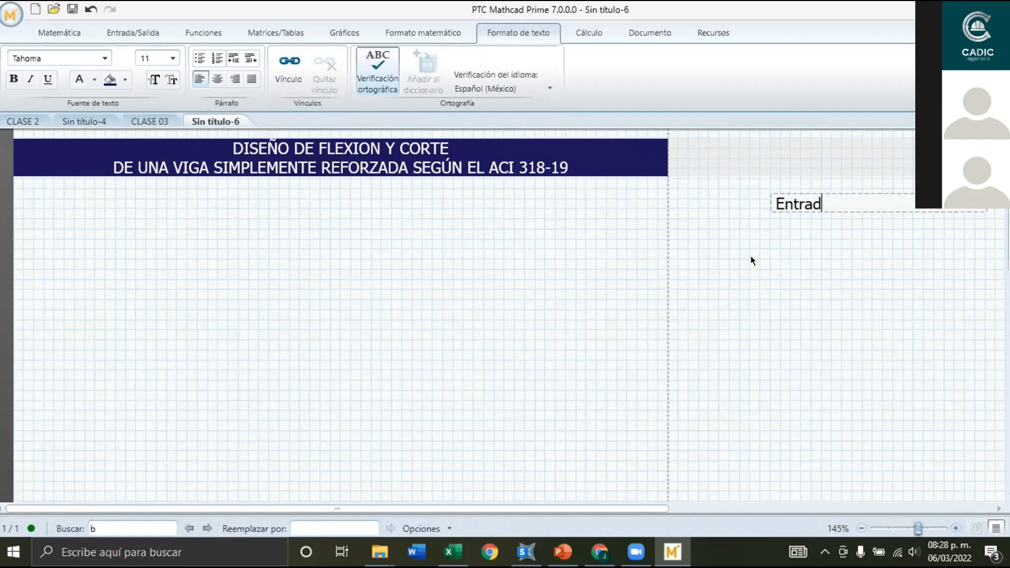
text(as por el usa)
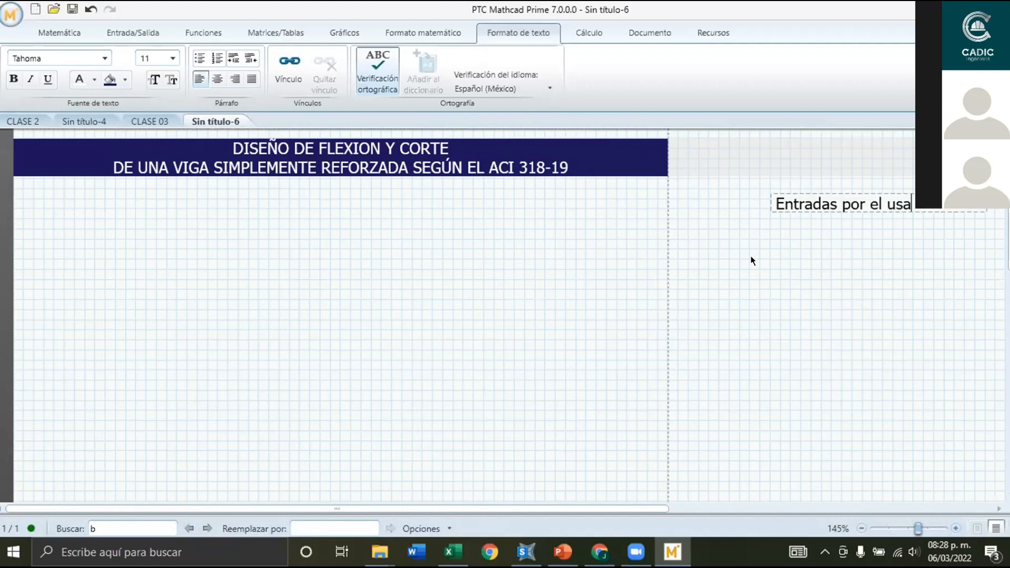
key(BackSpace)
text(uari)
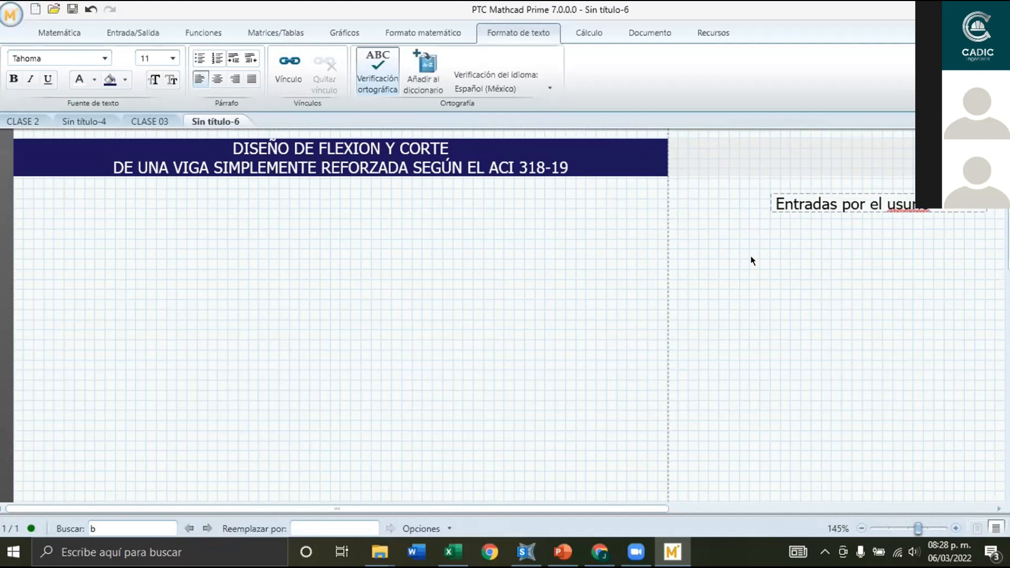
key(BackSpace)
key(BackSpace)
key(BackSpace)
text(ari)
text(o)
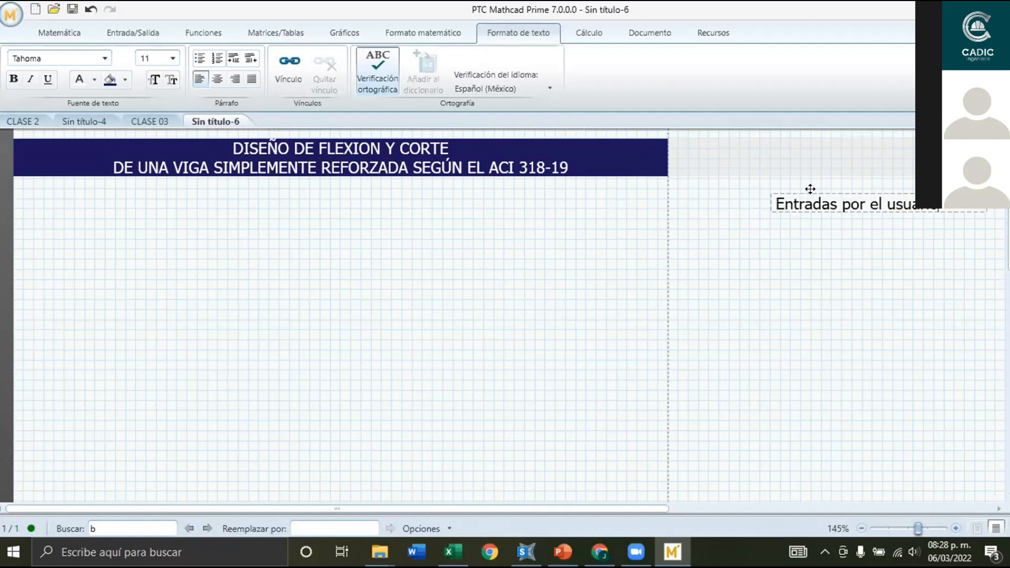
Give the "Entradas por el usuario" text block a light blue background.
click(809, 191)
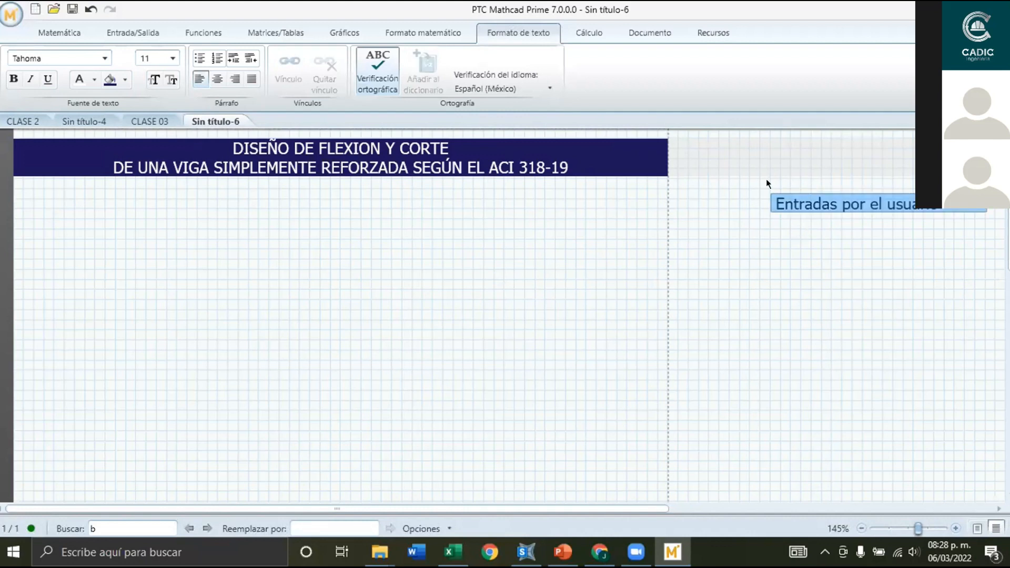
click(125, 79)
click(170, 180)
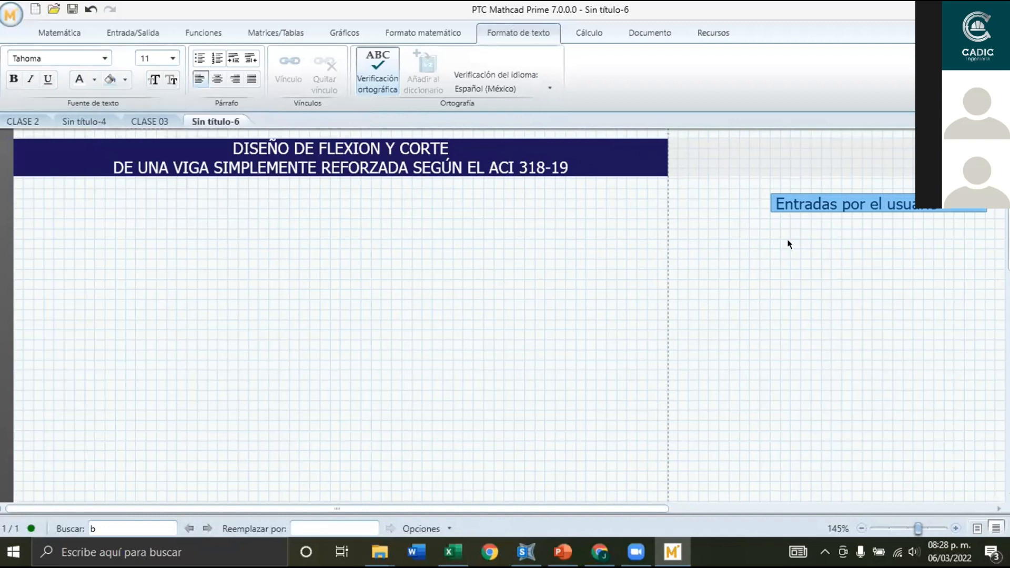
click(514, 250)
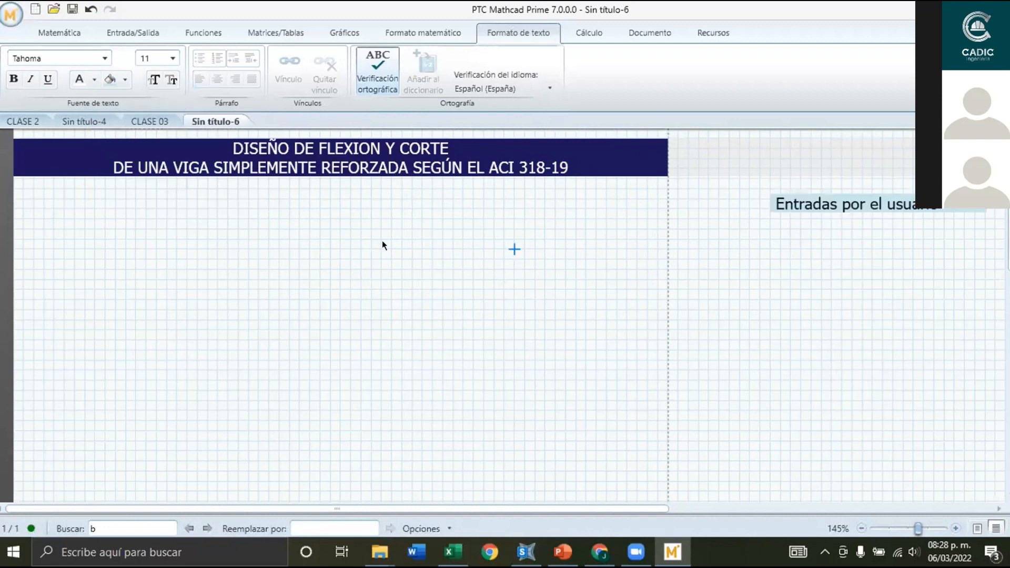
click(882, 249)
click(822, 195)
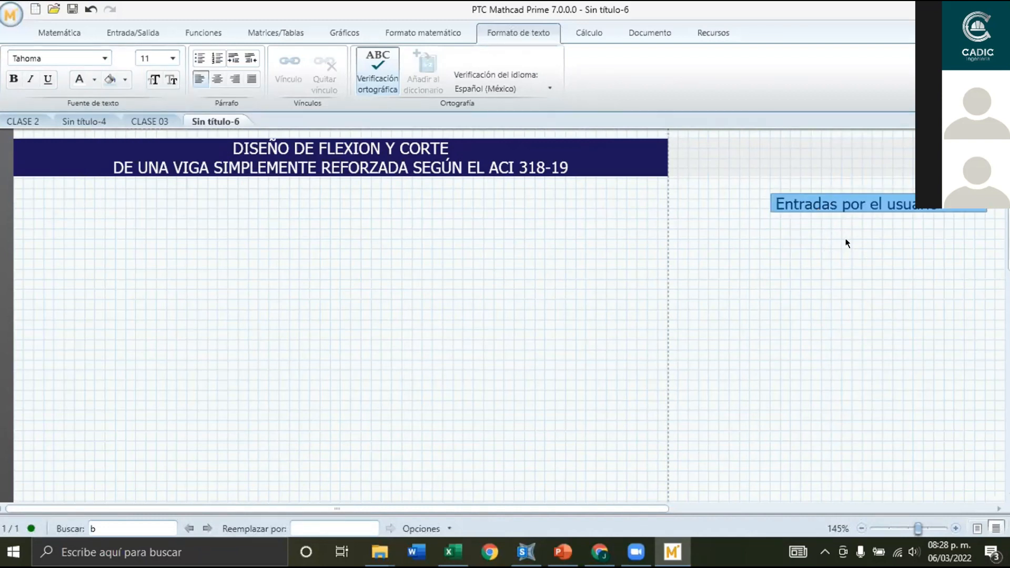
Add a text block reading "Verificaciones" just below the "Entradas por el usuario" label.
click(750, 249)
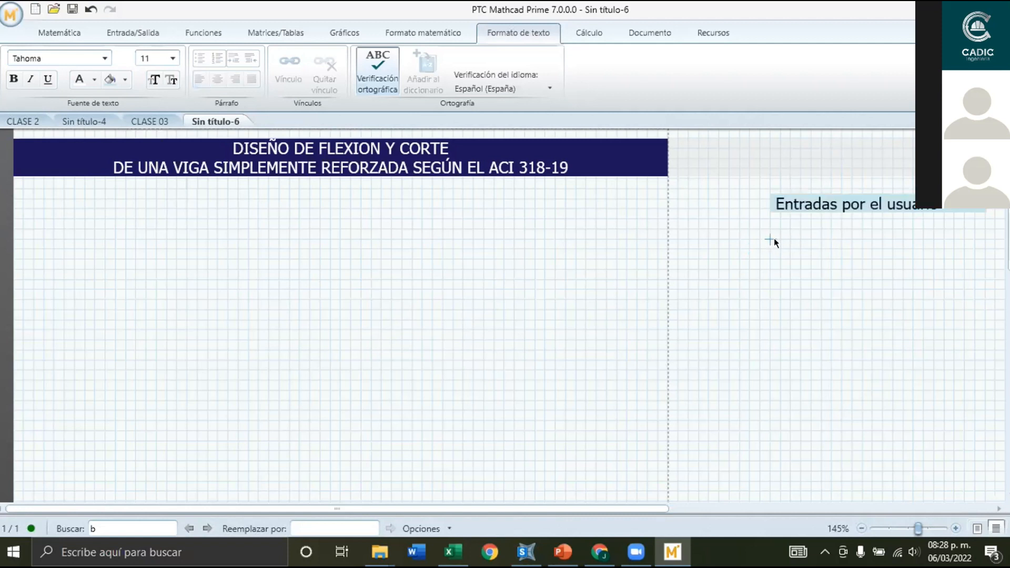
key(ctrl+t)
text(V)
text(erif)
key(BackSpace)
text(ificaciones)
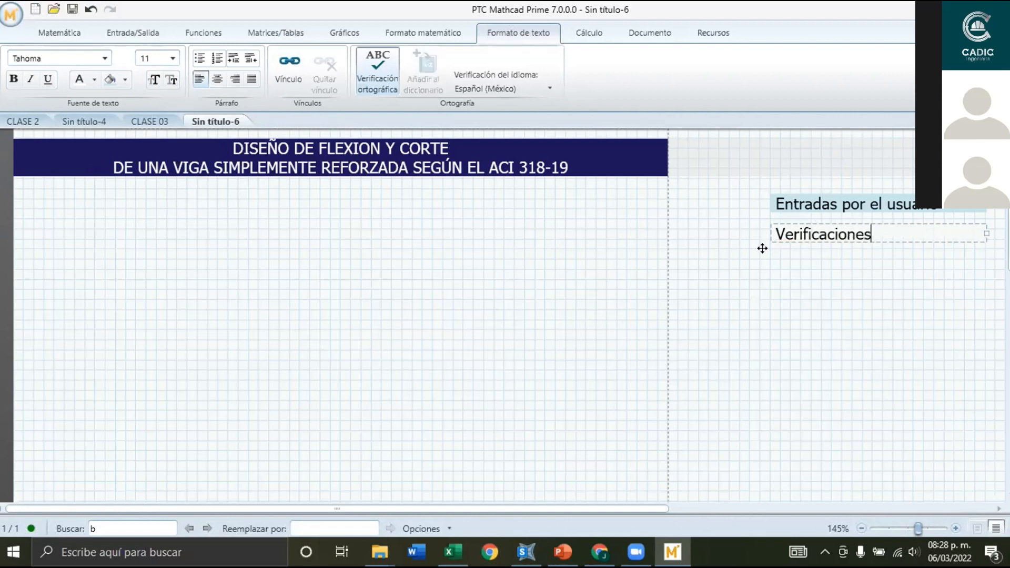
Give the "Verificaciones" text block a light orange background.
drag(892, 280, 823, 218)
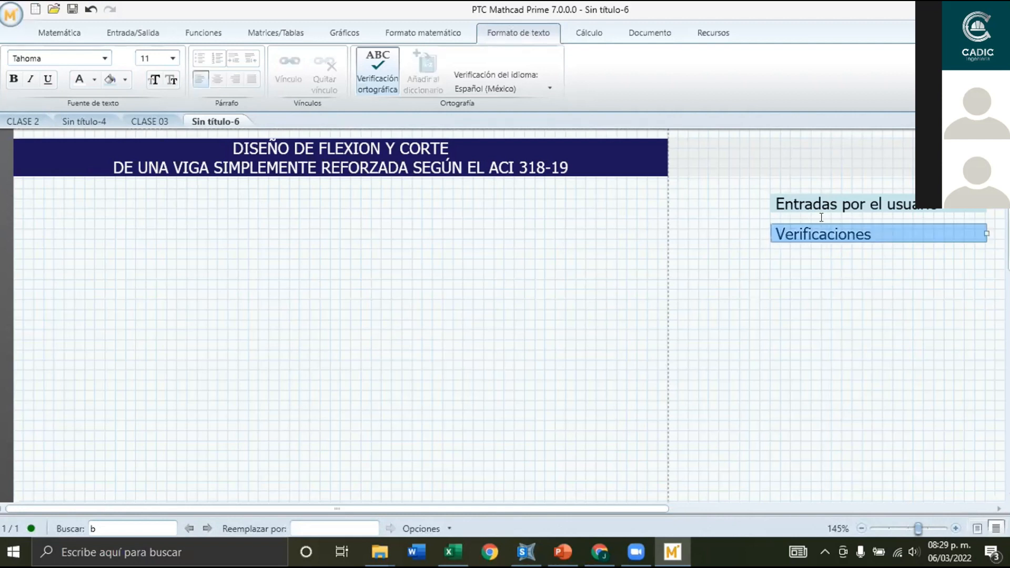
click(124, 79)
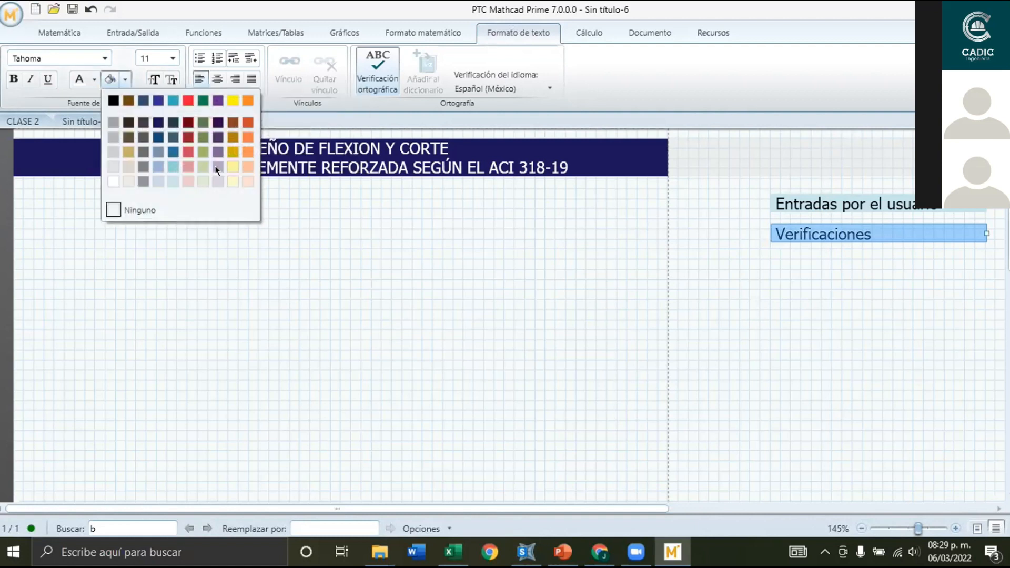
click(241, 159)
Add a text block reading "Aceros" just below the "Verificaciones" label.
click(769, 268)
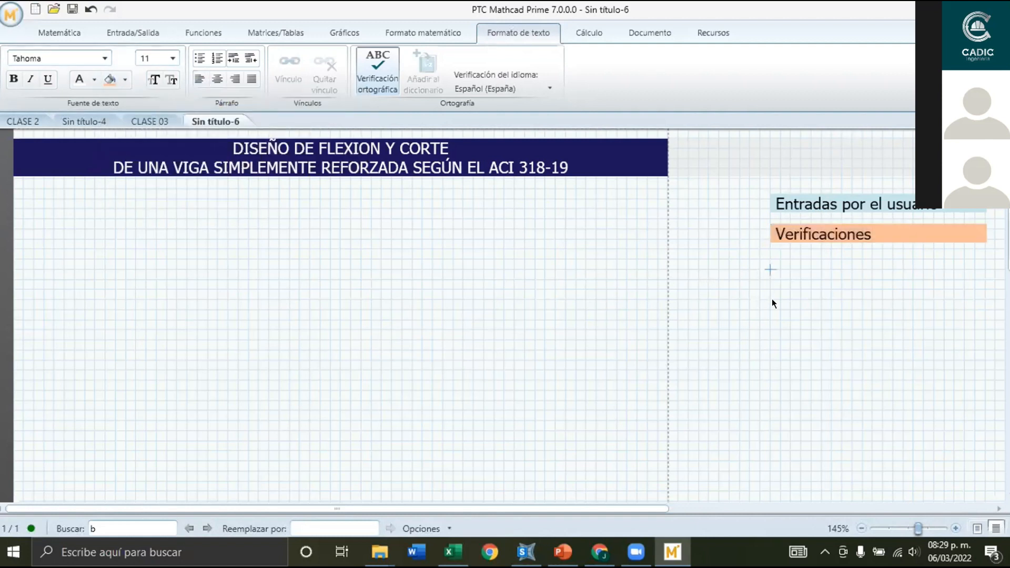
key(ctrl+t)
text(ACer)
key(BackSpace)
key(BackSpace)
key(BackSpace)
text(ceros)
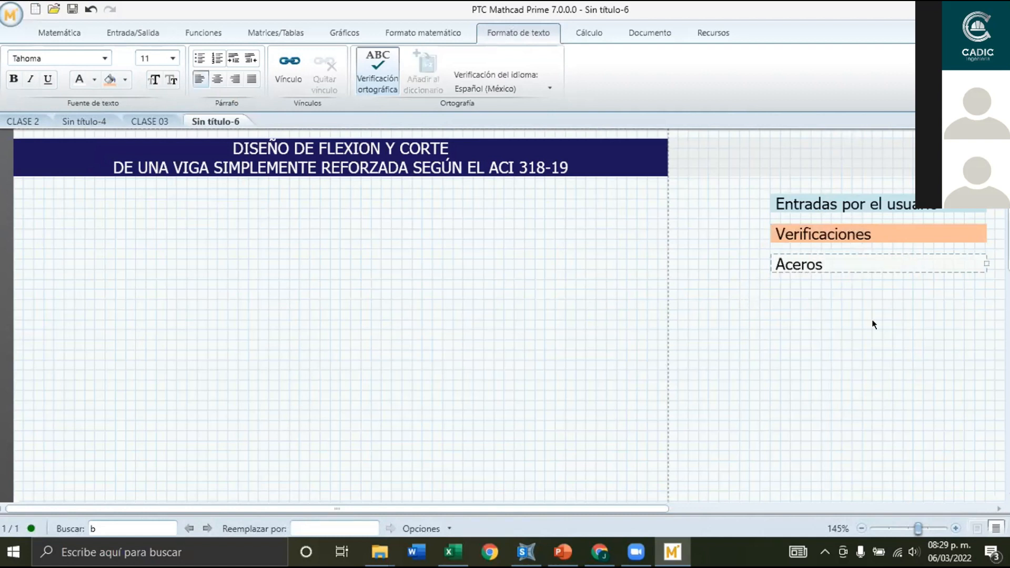
Give the "Aceros" text block a light green background.
drag(872, 321, 805, 265)
click(124, 80)
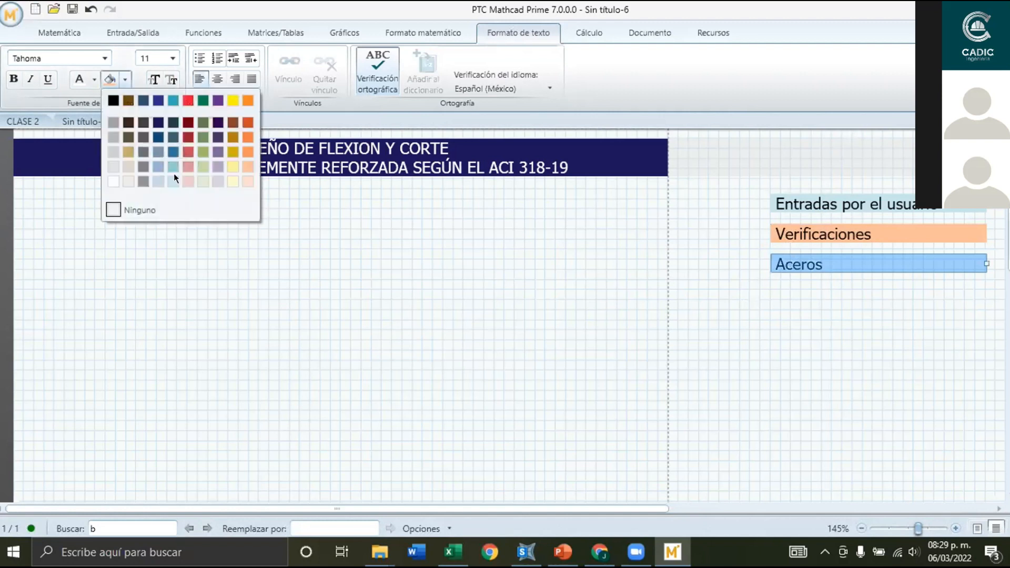
click(202, 169)
click(793, 295)
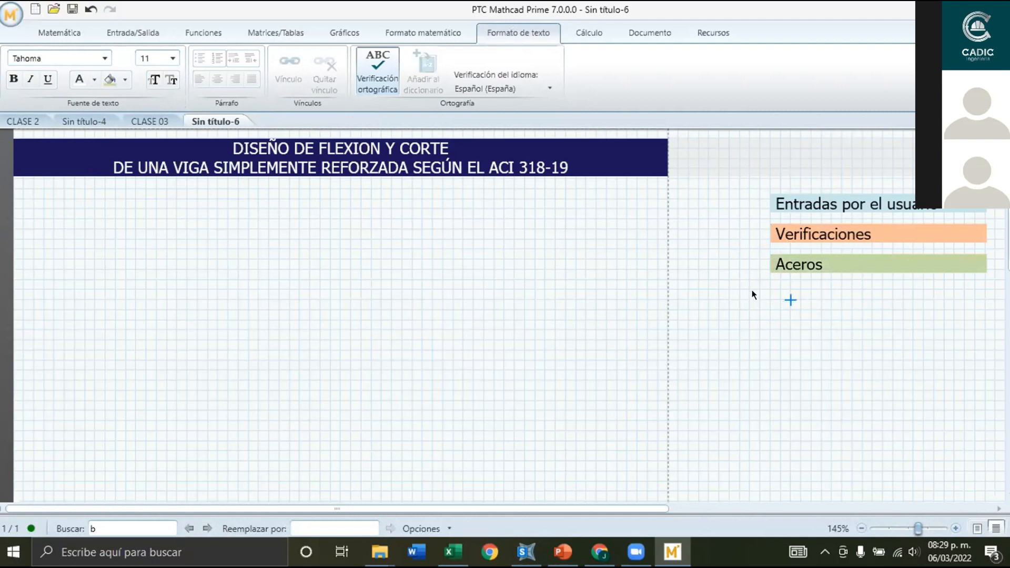
Move the three coloured labels together slightly down to free space above them.
scroll(453, 251, down, 1)
scroll(592, 244, up, 1)
drag(852, 300, 793, 201)
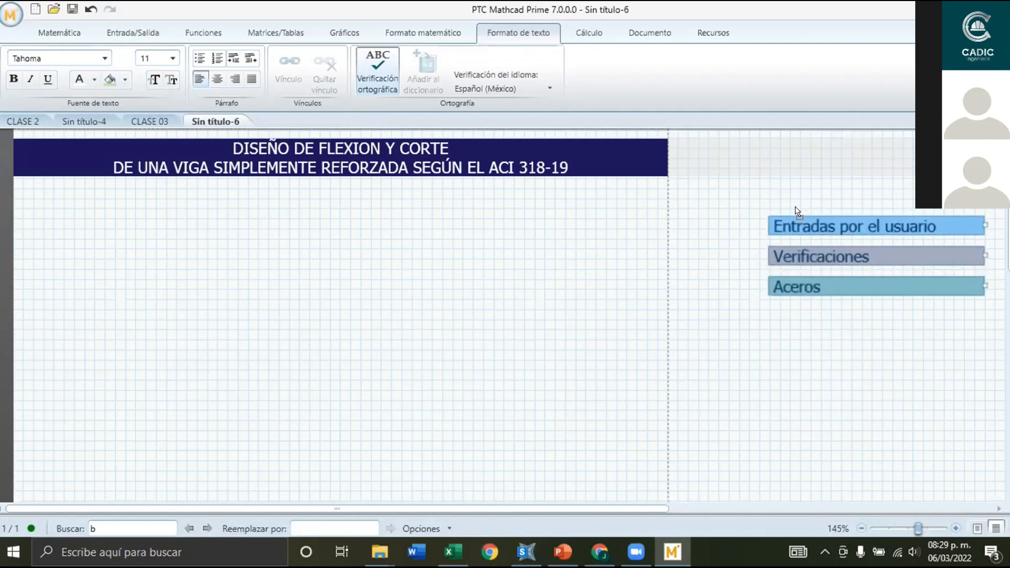
Add a text block reading "Notas" above the "Entradas por el usuario" label as the legend's heading.
click(772, 197)
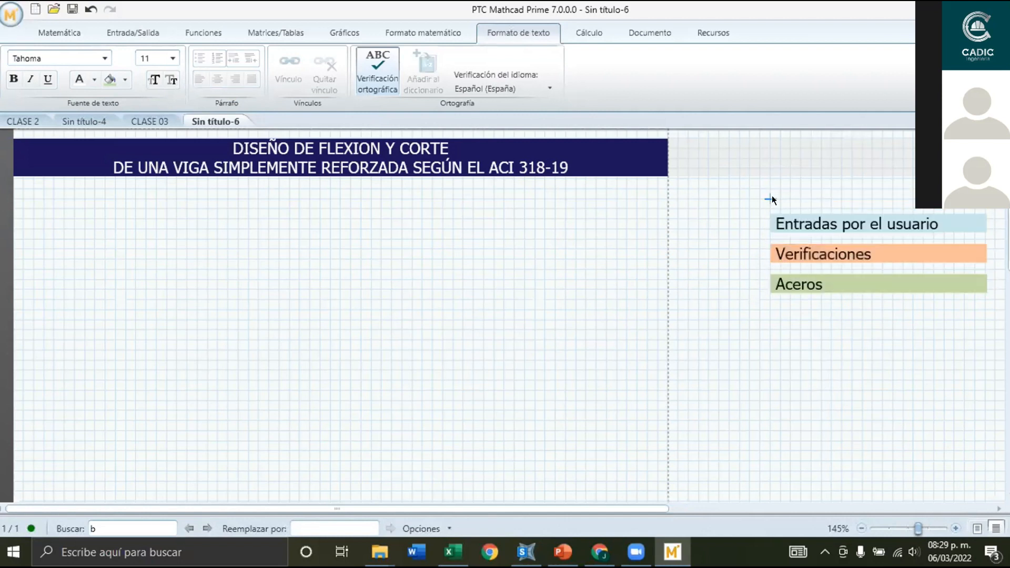
key(ctrl+t)
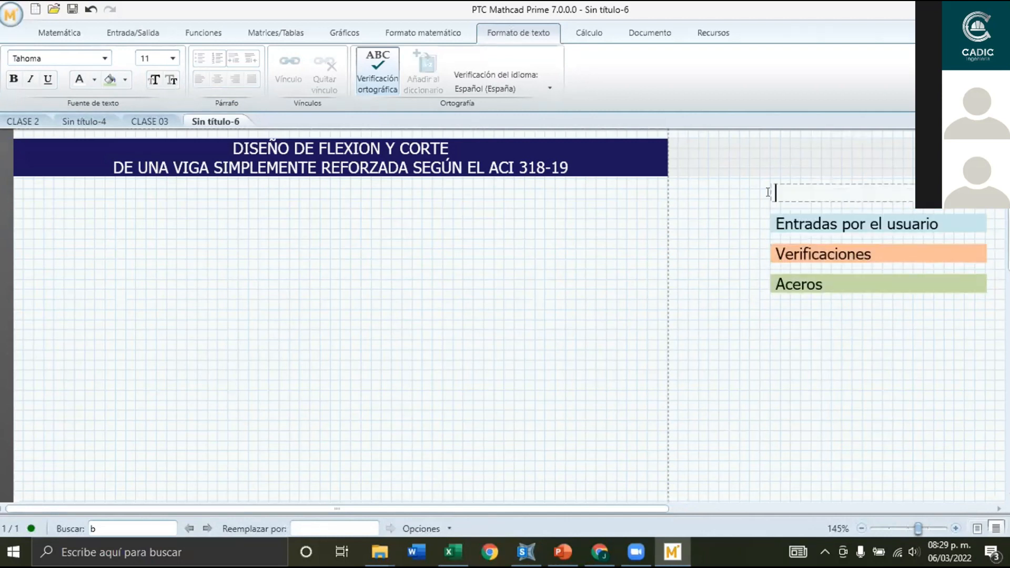
text(Notas)
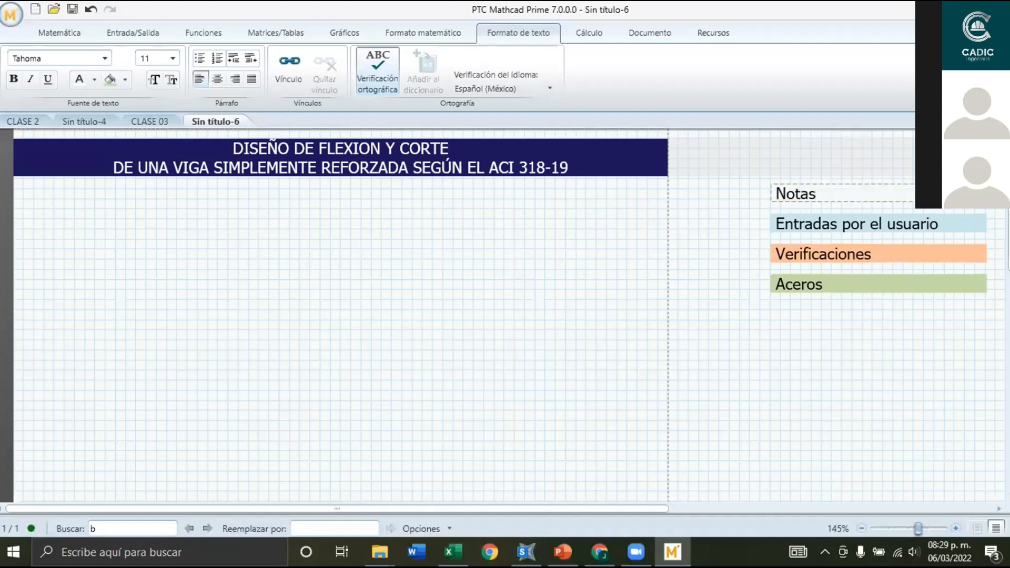
click(841, 318)
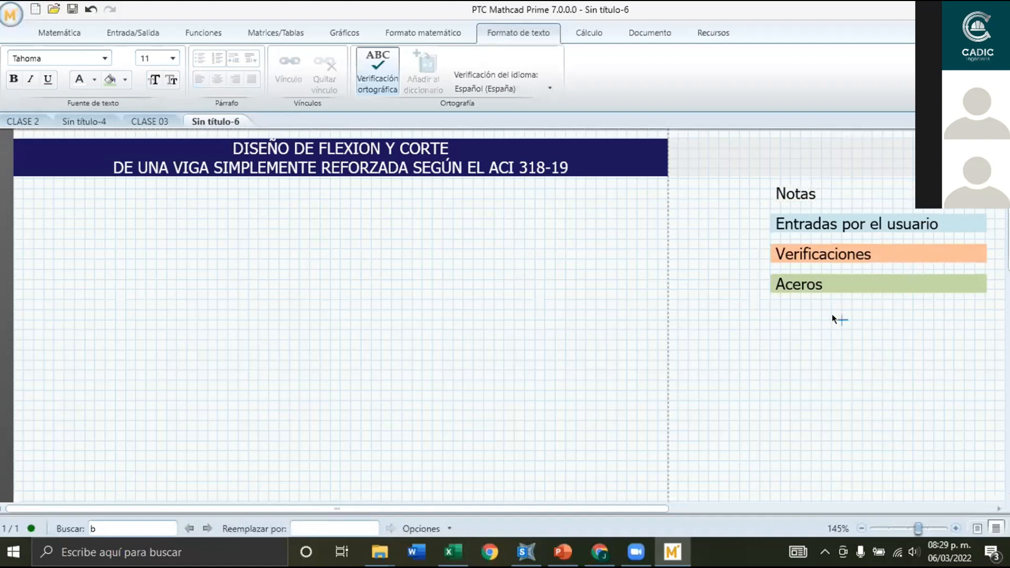
Place the cursor below the "Aceros" label and open the text background colour choices.
click(774, 312)
click(125, 80)
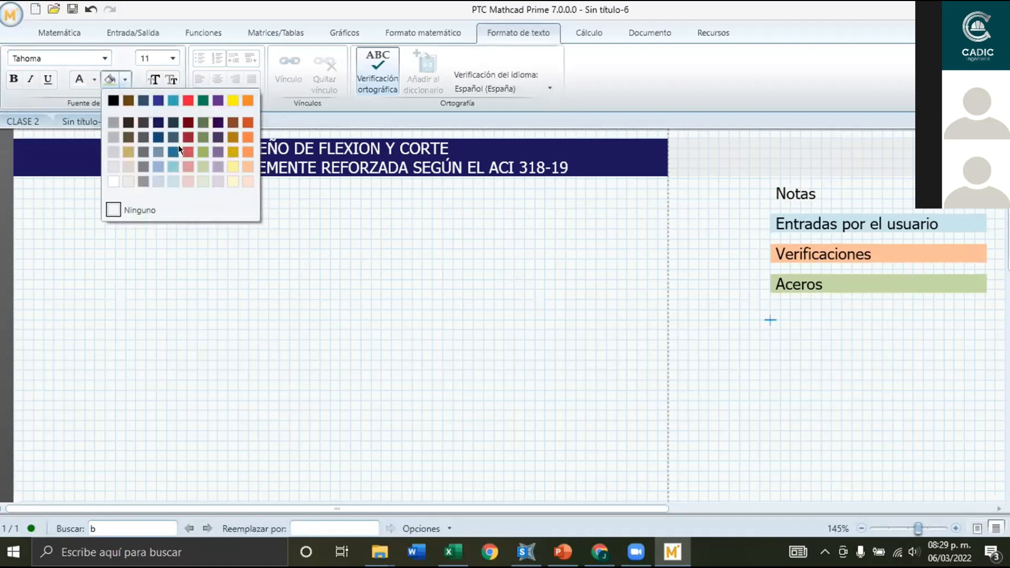
Add a text note reading "Referencias a la norma" below the "Aceros" note in the side legend.
click(325, 236)
key(ctrl+t)
text(Ref)
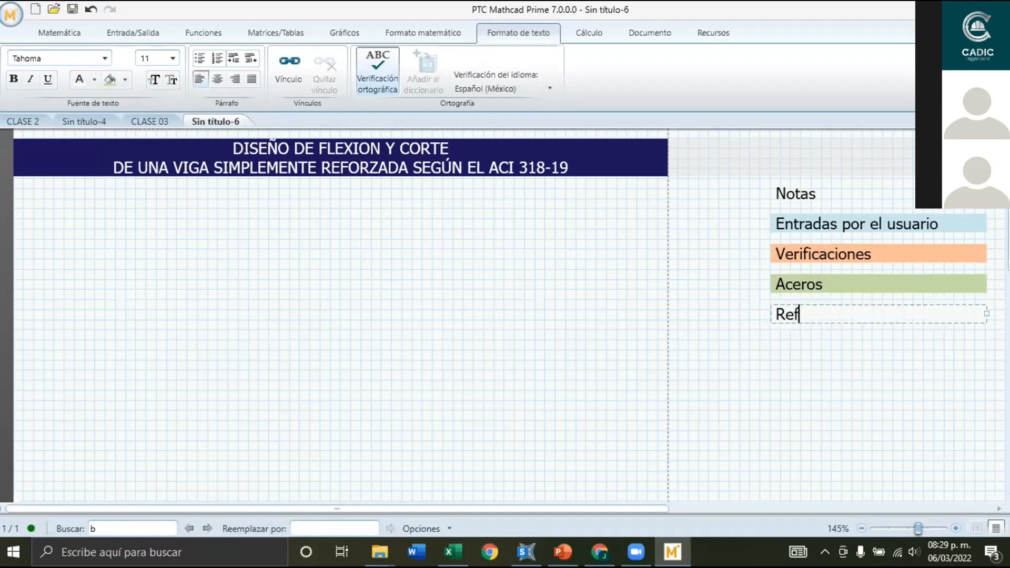
text(erenc)
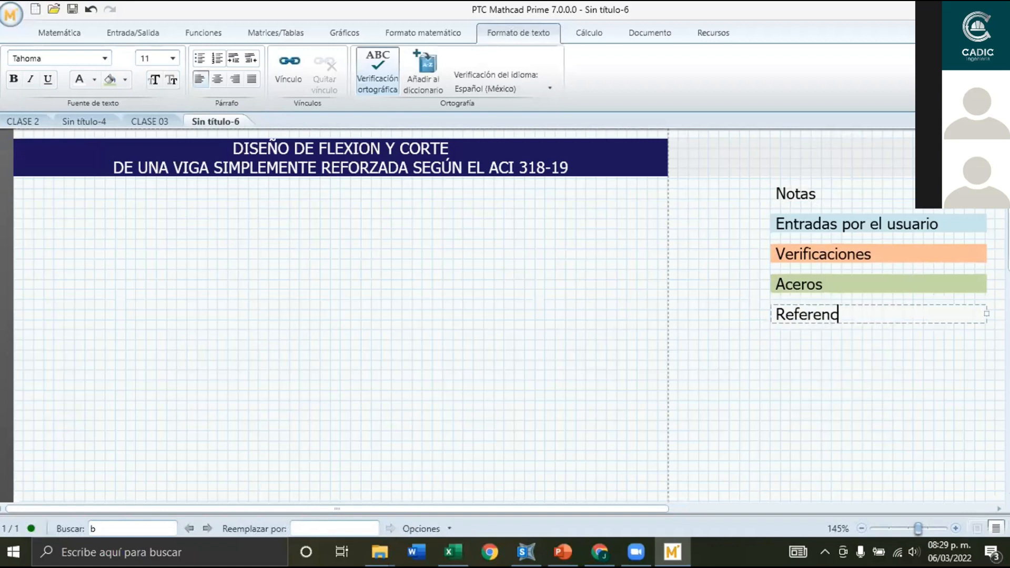
text(ias a la norma)
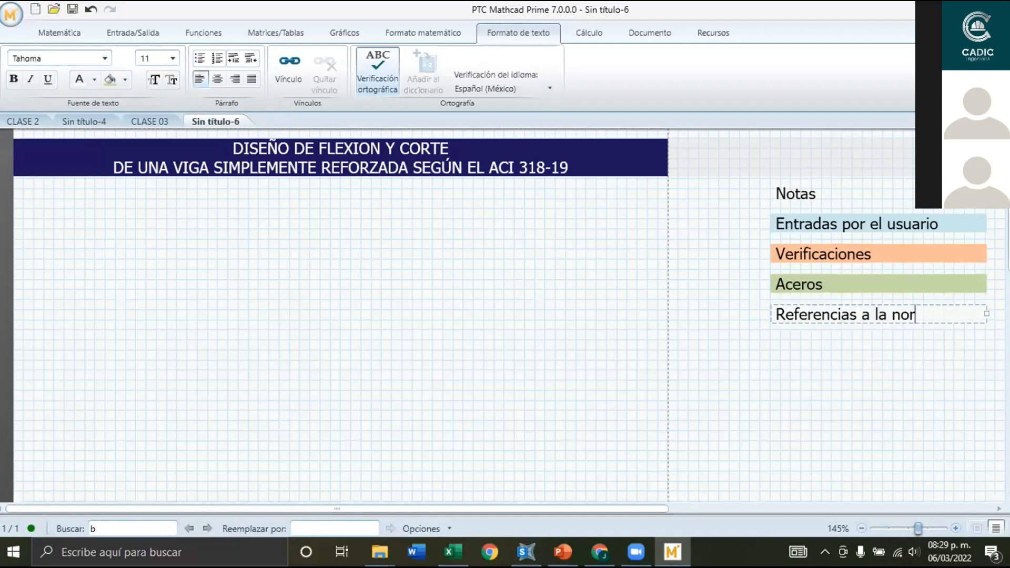
Give the "Referencias a la norma" note a light purple background.
triple_click(876, 315)
click(125, 80)
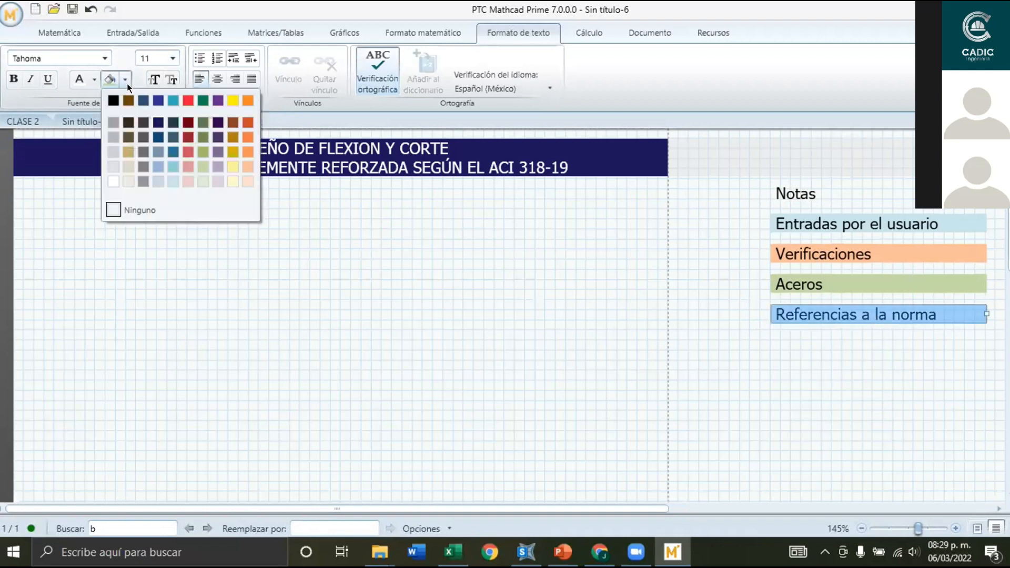
click(218, 172)
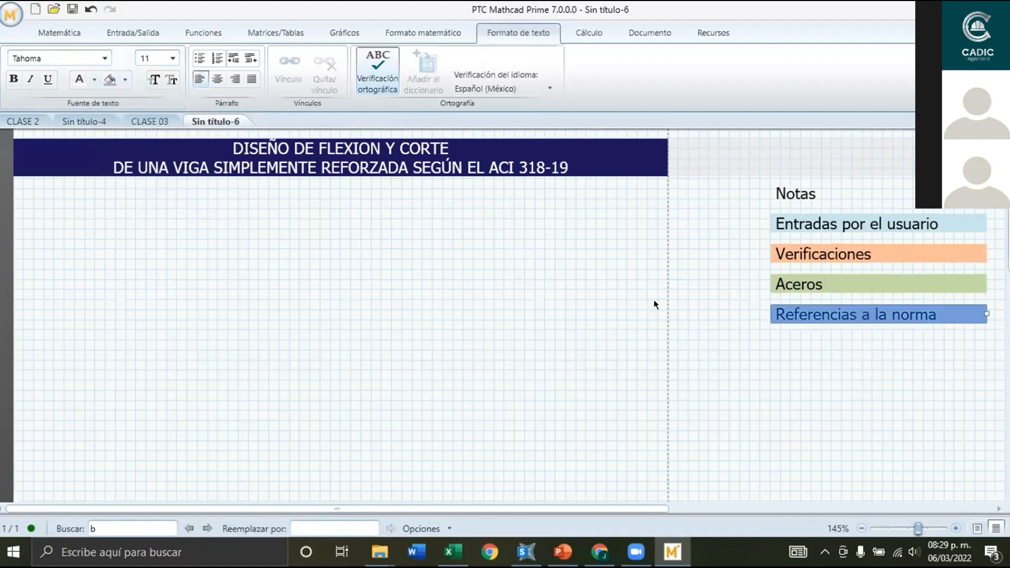
click(821, 340)
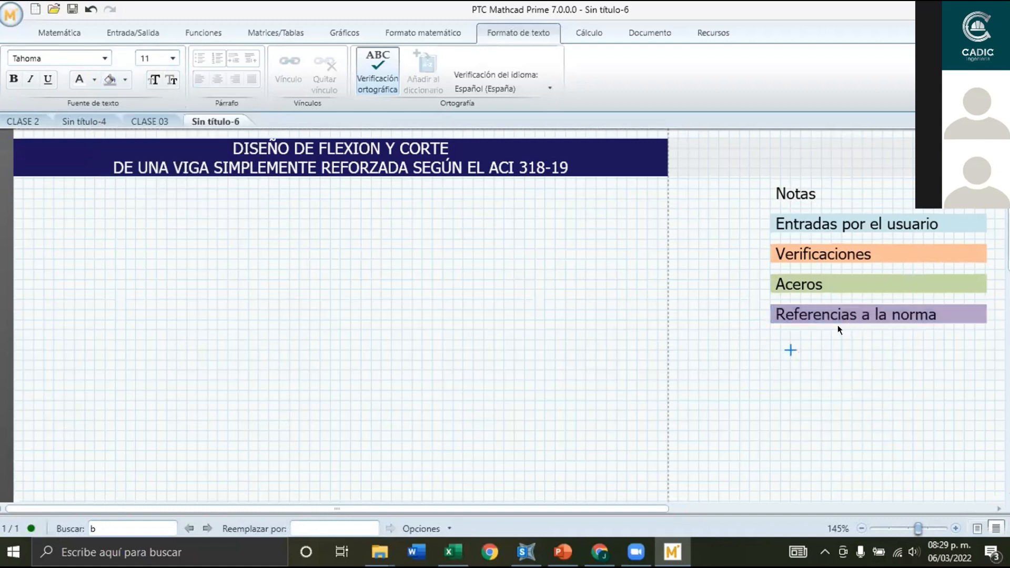
drag(881, 360, 793, 215)
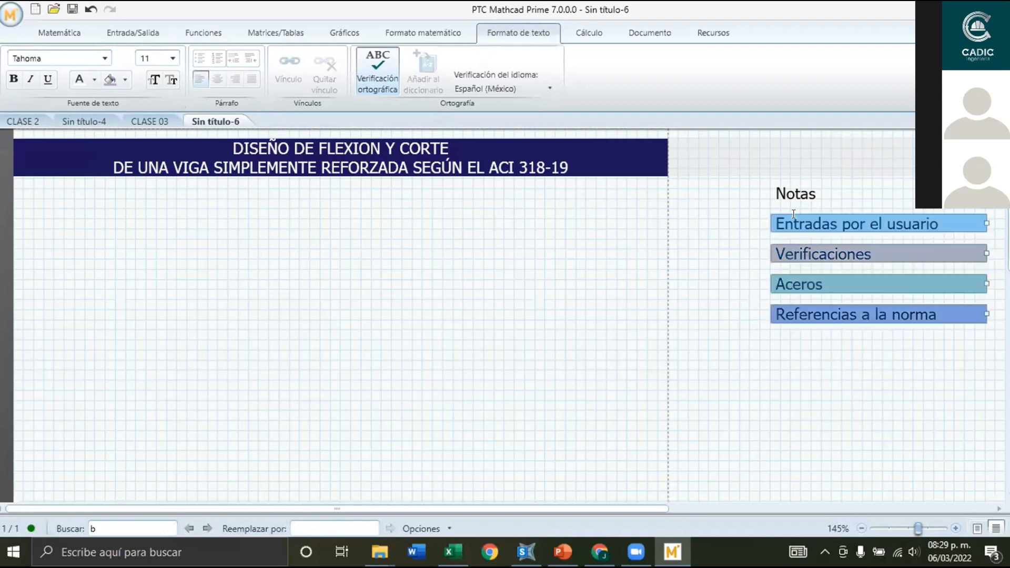
click(749, 350)
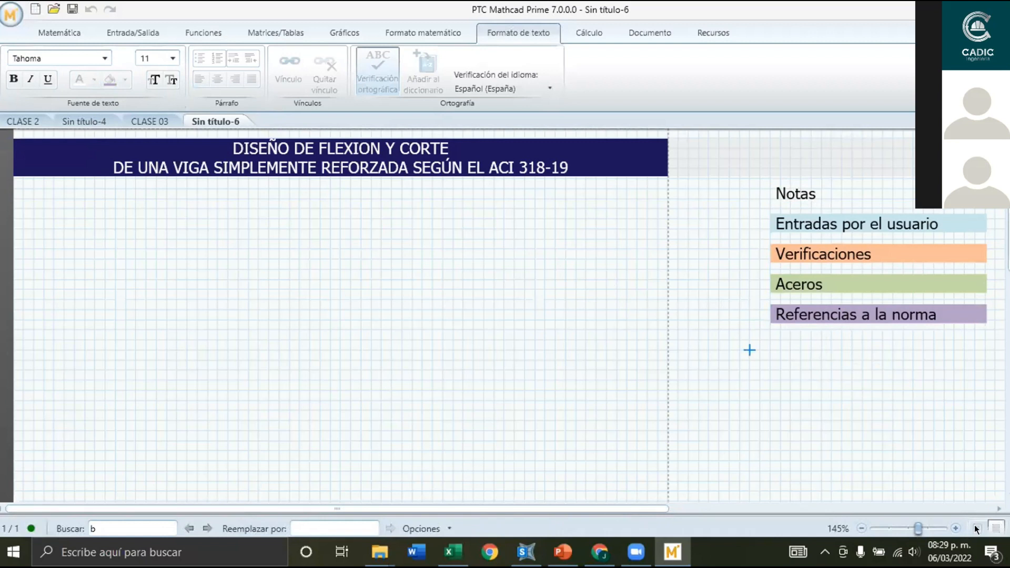
click(585, 311)
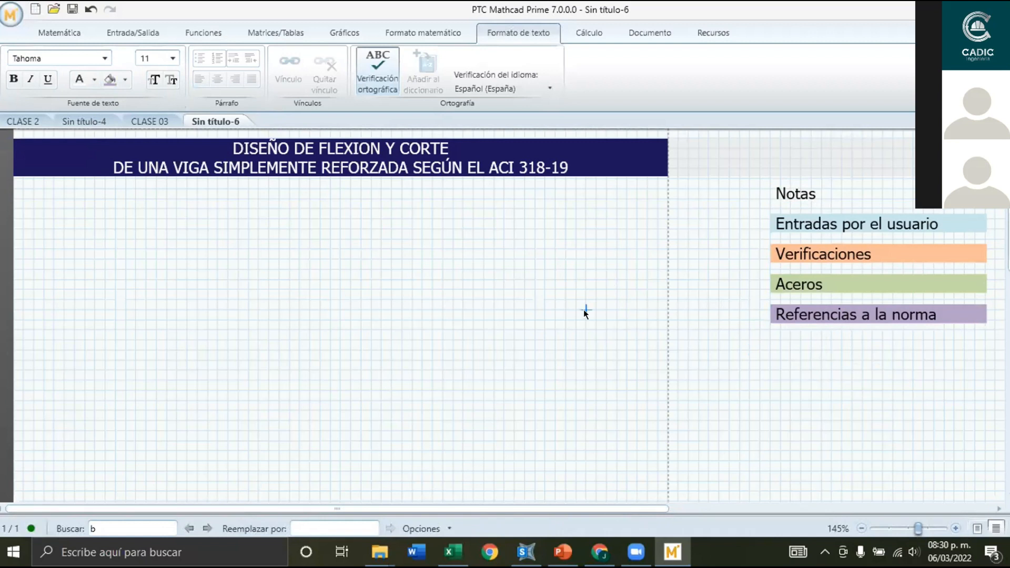
Switch to page view and add a full-width text block reading "1) Datos de Entrada" just beneath the worksheet title.
click(977, 528)
click(181, 199)
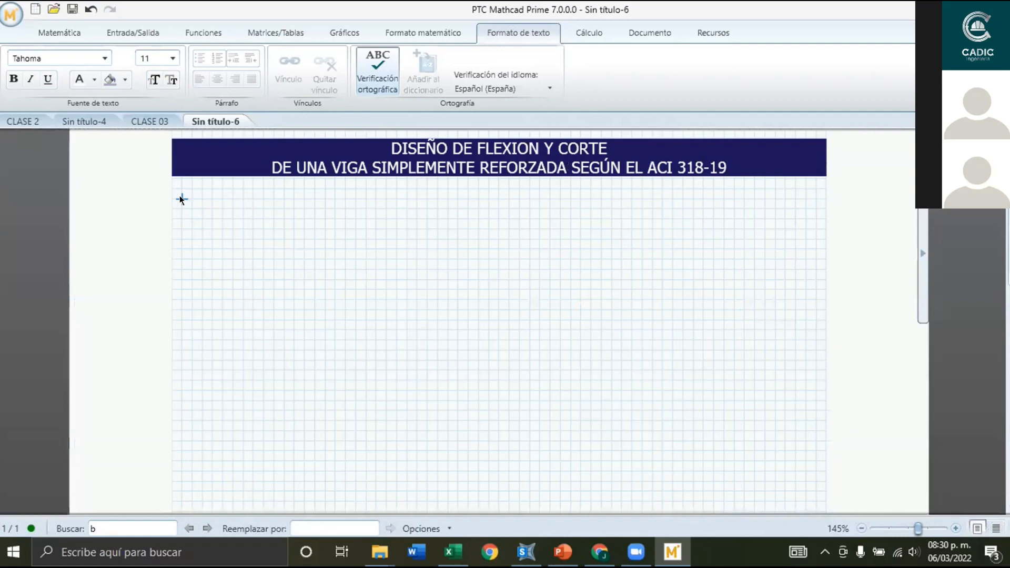
key(ctrl+shift+t)
text(1))
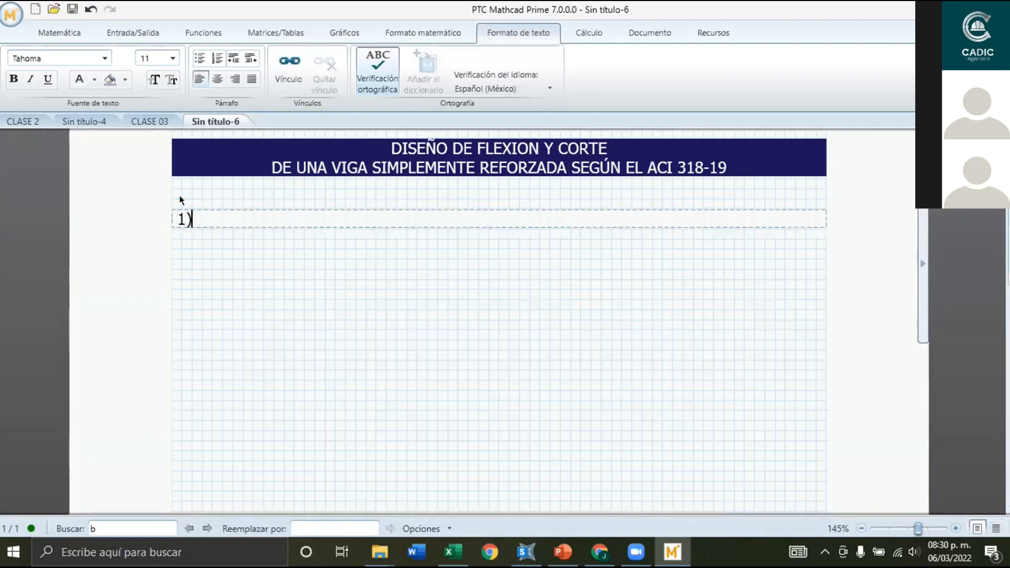
text( Datos de Entrad)
click(356, 199)
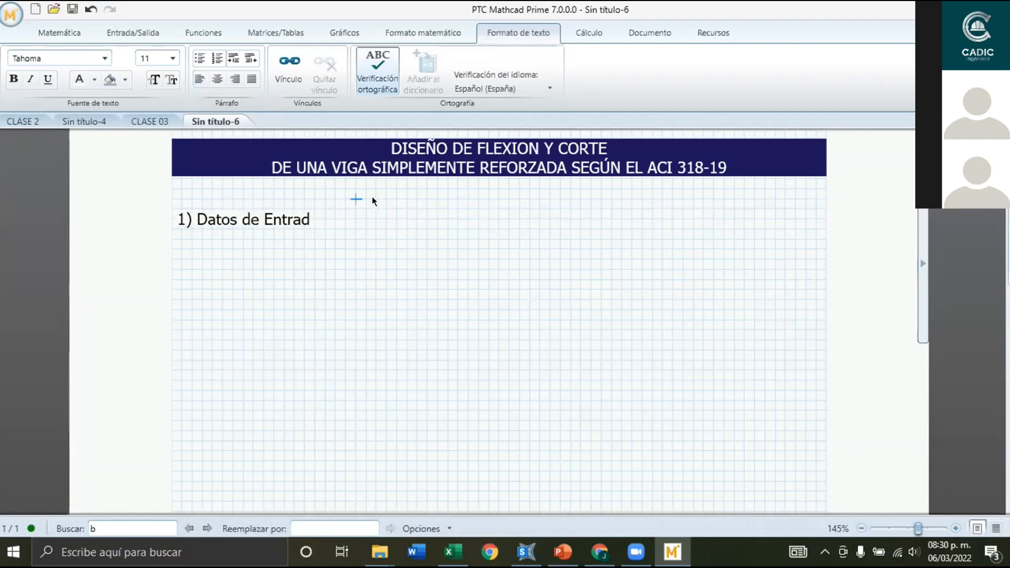
key(BackSpace)
key(BackSpace)
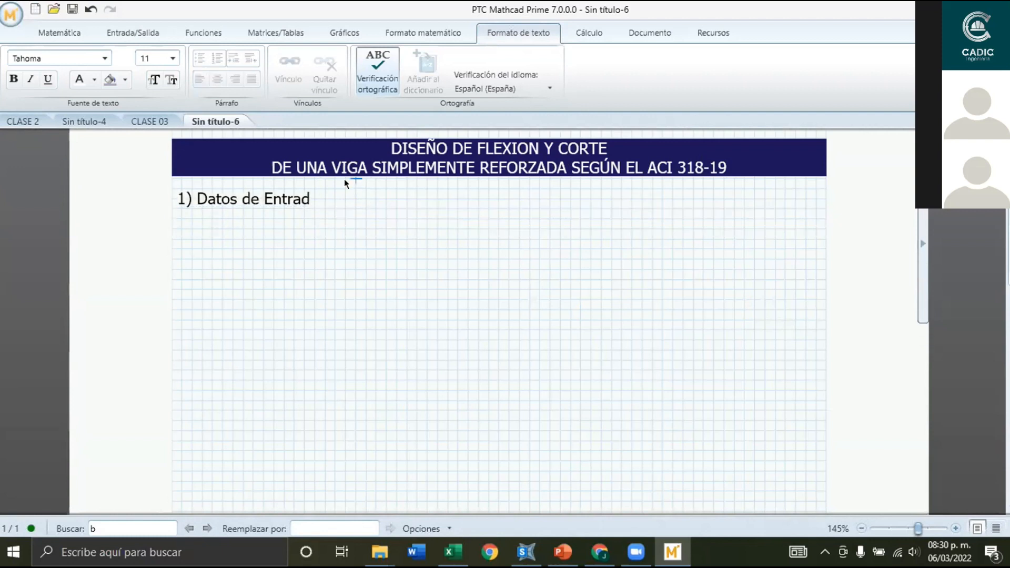
click(315, 192)
Format the "1) Datos de Entrada" heading with a light beige background and bold text.
click(308, 188)
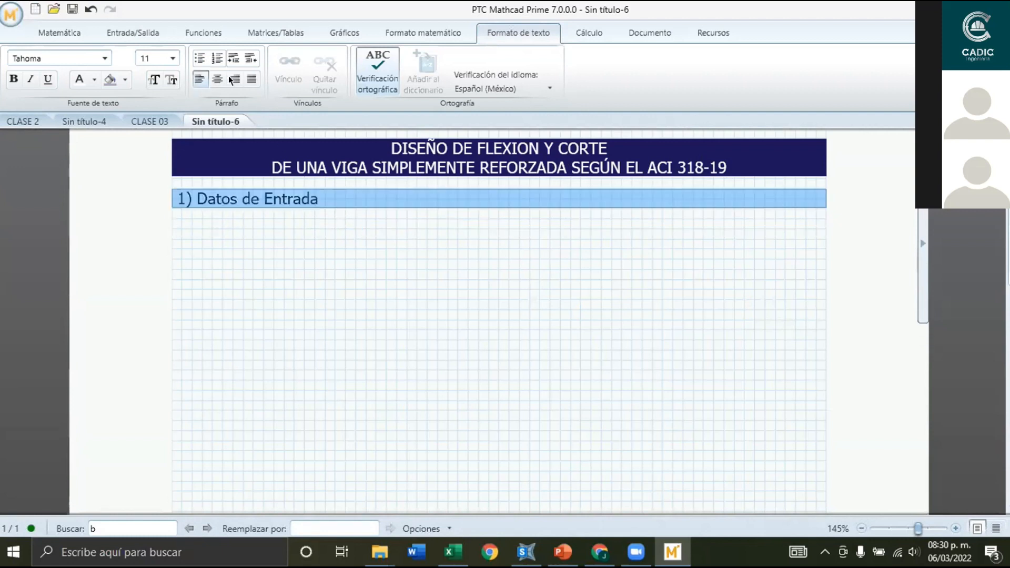
click(125, 79)
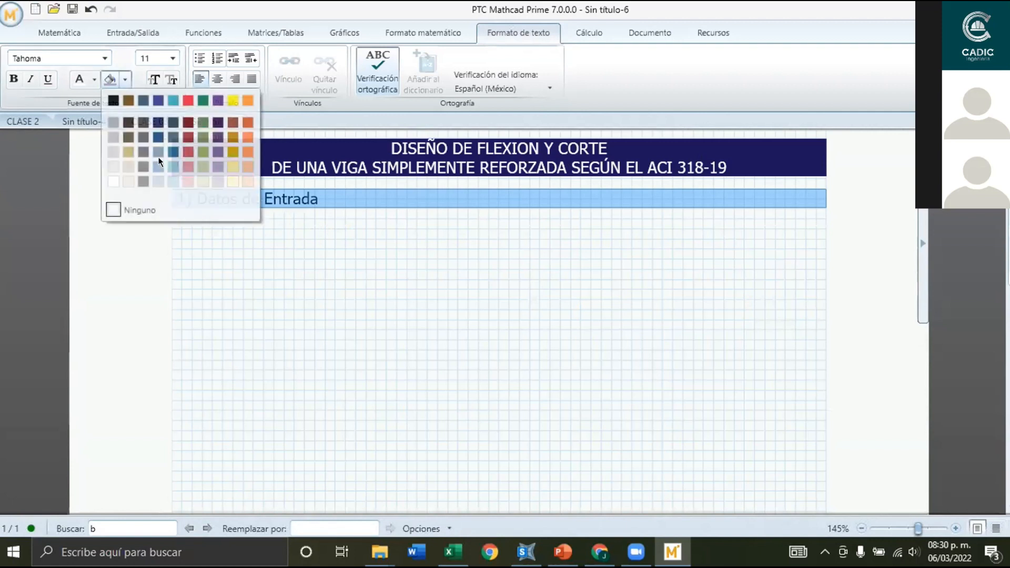
click(122, 154)
click(305, 227)
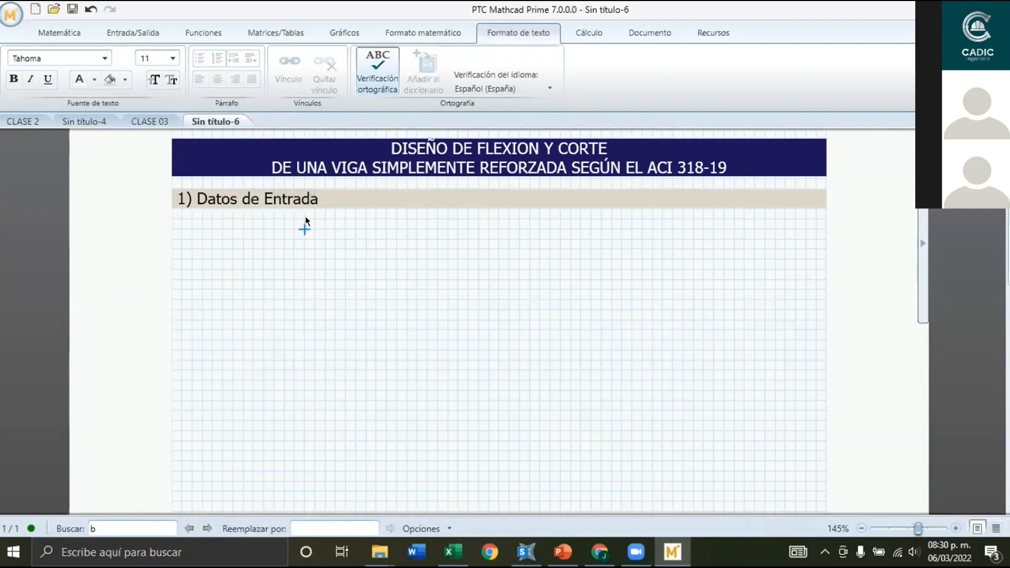
drag(318, 200, 178, 200)
click(14, 79)
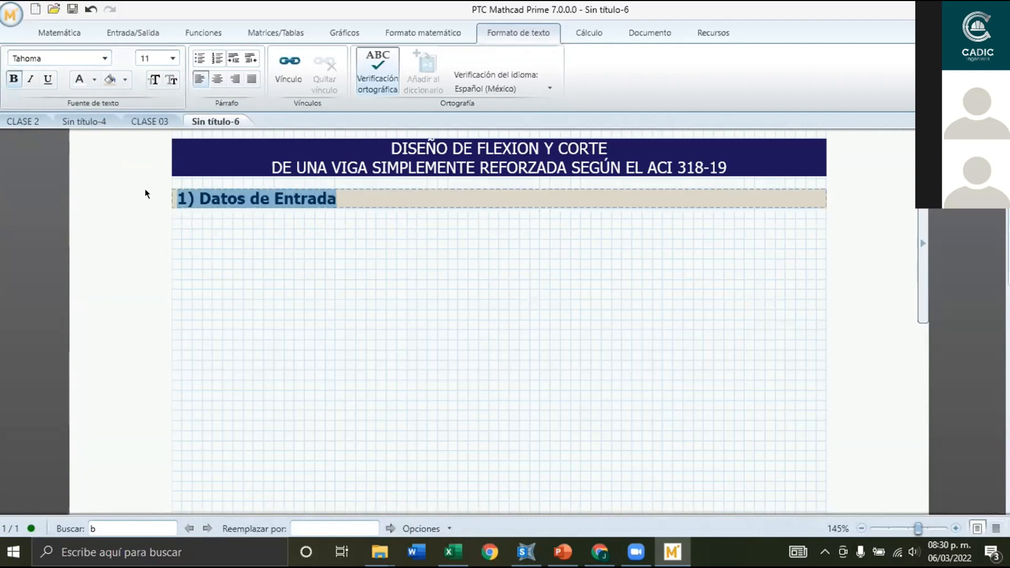
click(239, 238)
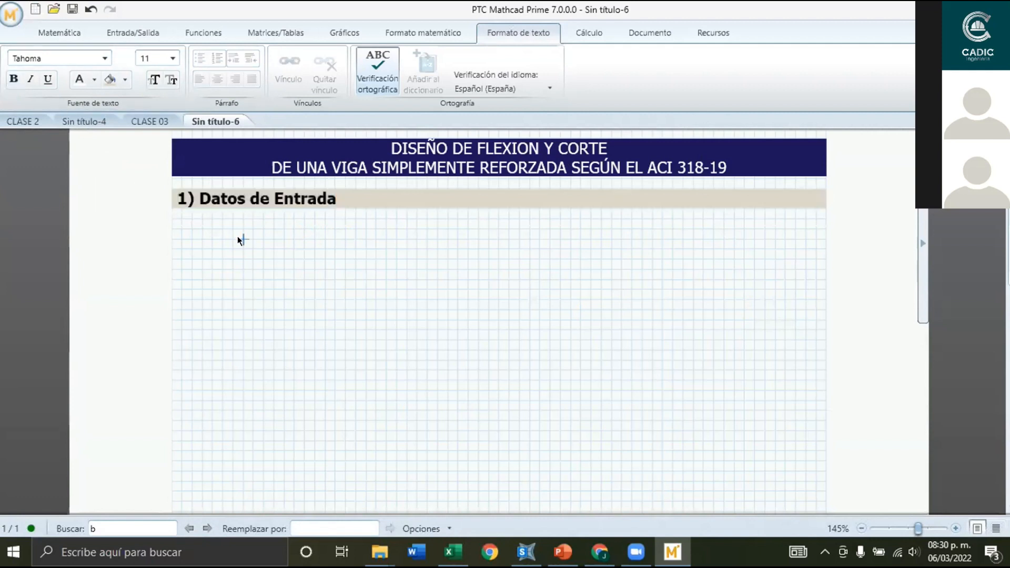
Add a text box reading "Cargas:" just under the left end of the "1) Datos de Entrada" heading.
click(192, 229)
key(ctrl+t)
text(Carg)
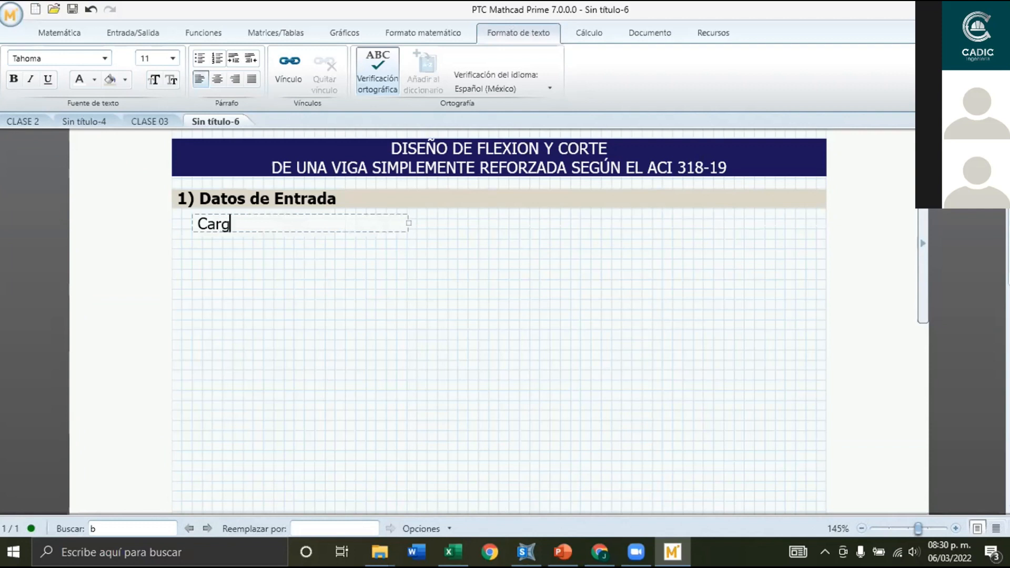
text(as:)
Add a text box reading "Resistencia de los materiales" to the right of "Cargas:" on the same line.
click(487, 235)
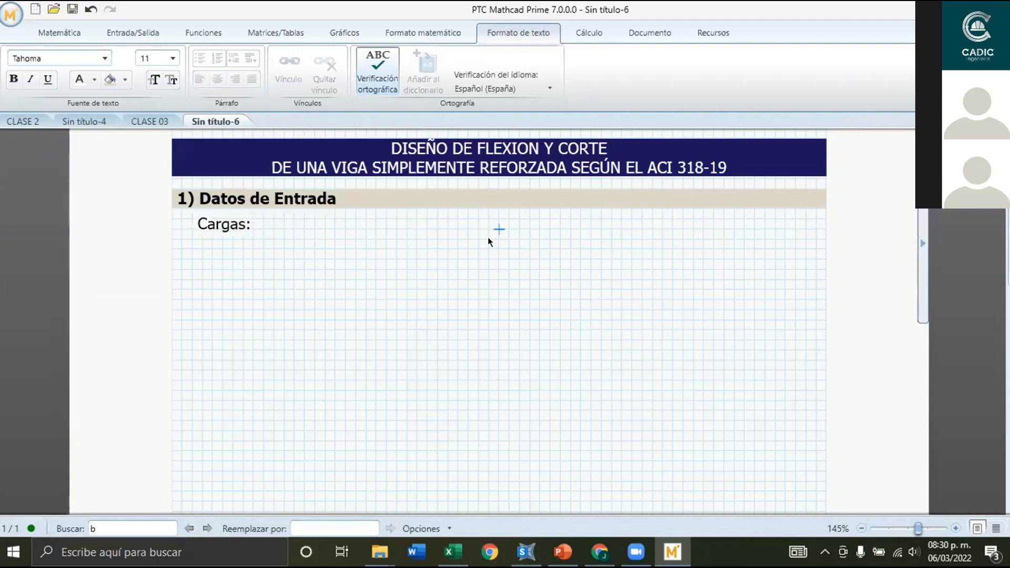
key(ctrl+t)
text(Resistencia de los materiales)
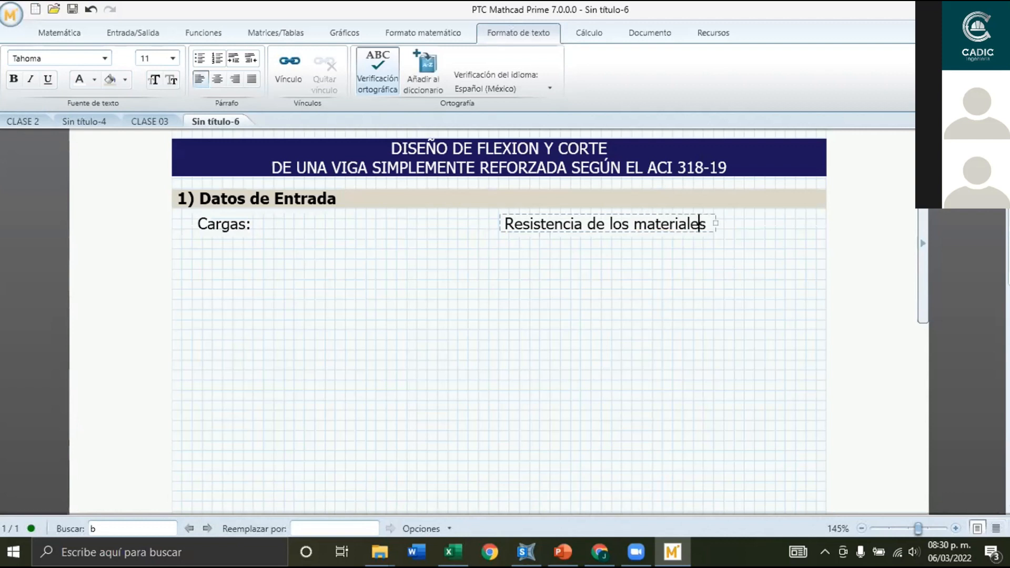
click(404, 319)
Add a text box reading "Propiedades de los materiales:" some rows below "Cargas:" and widen it to fit the text on one line.
scroll(403, 321, down, 1)
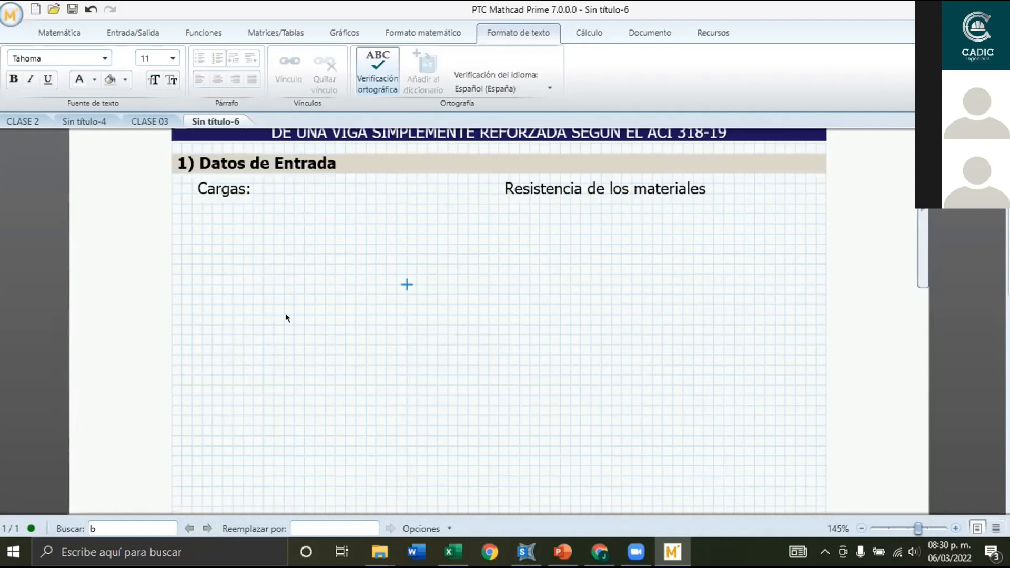
click(187, 337)
key(ctrl+t)
text(P)
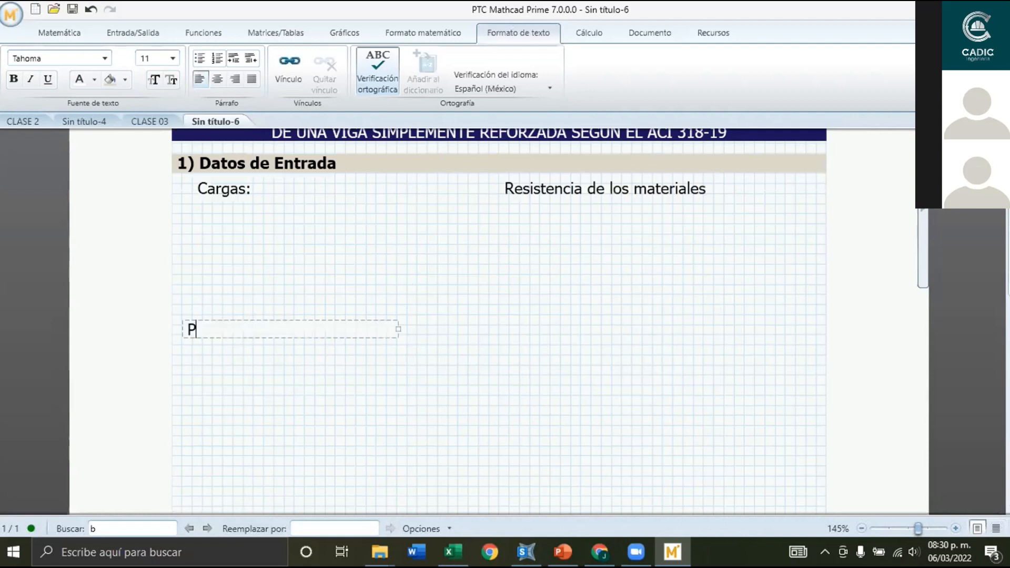
text(ropied)
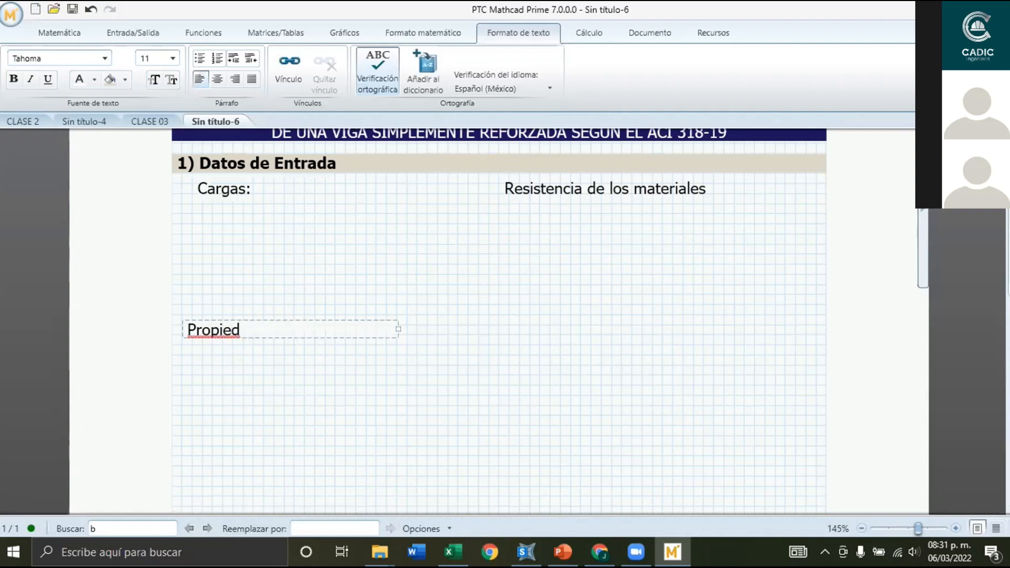
text(ades )
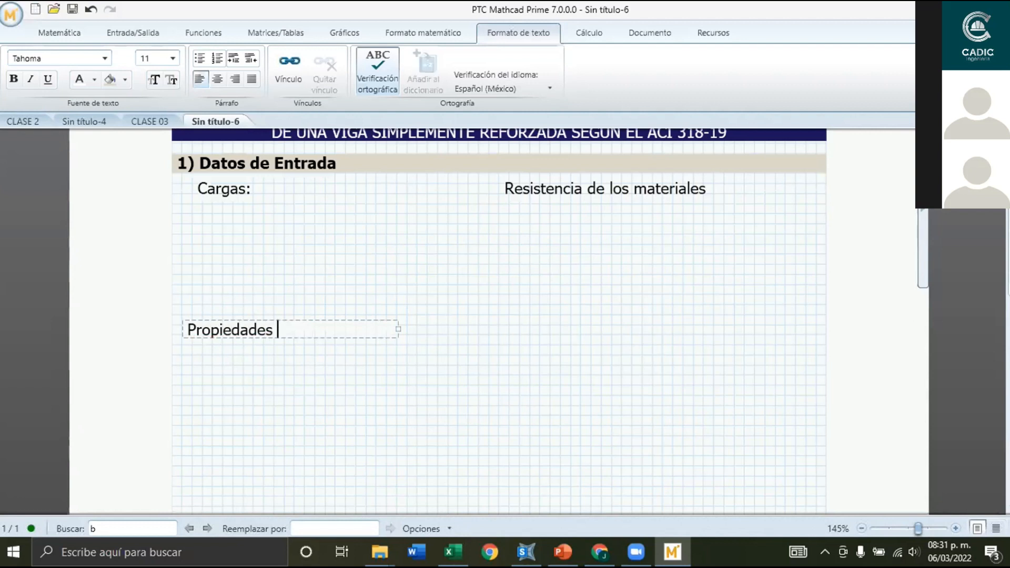
text(de los mater)
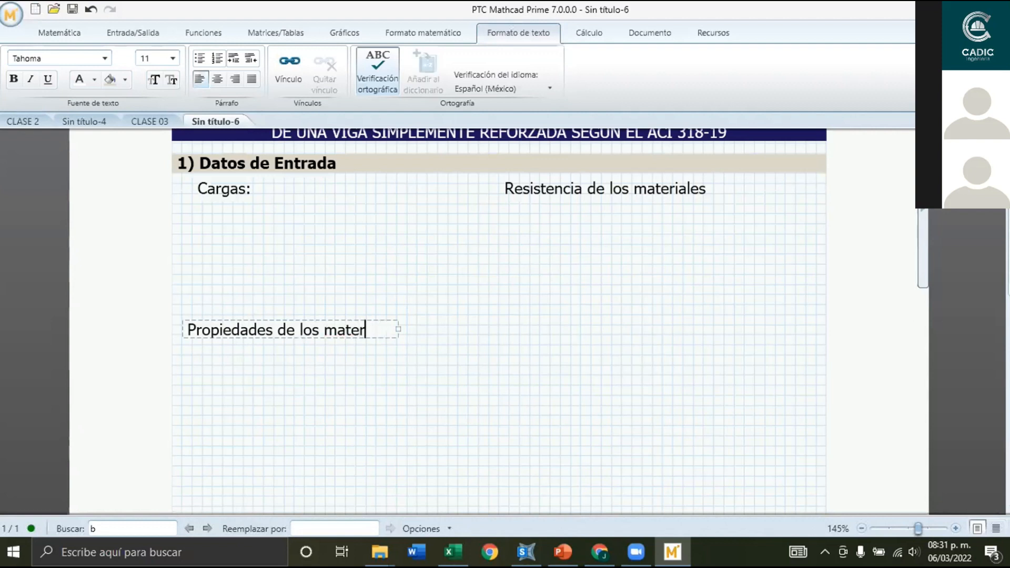
text(iales)
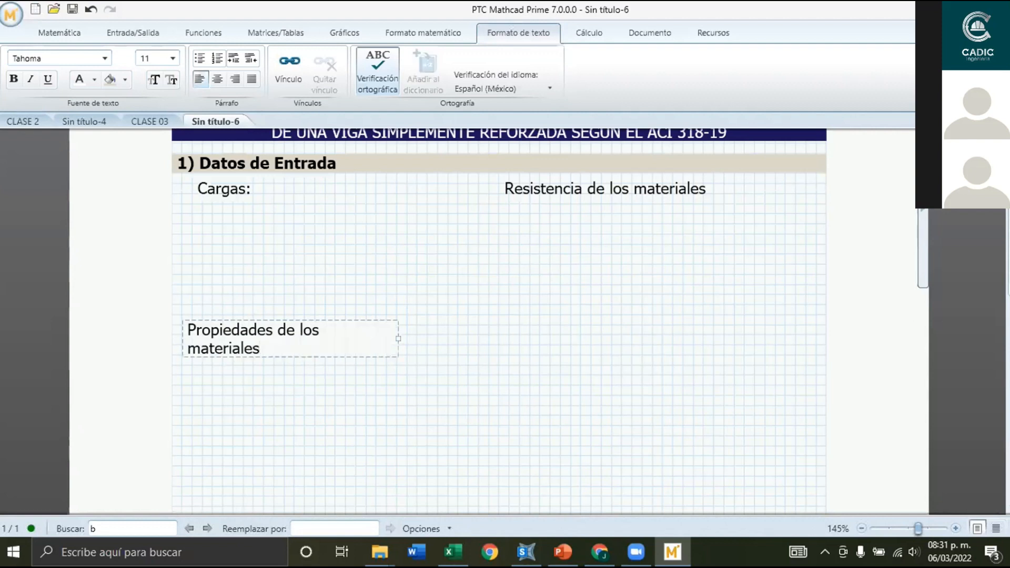
text(:)
drag(398, 339, 407, 330)
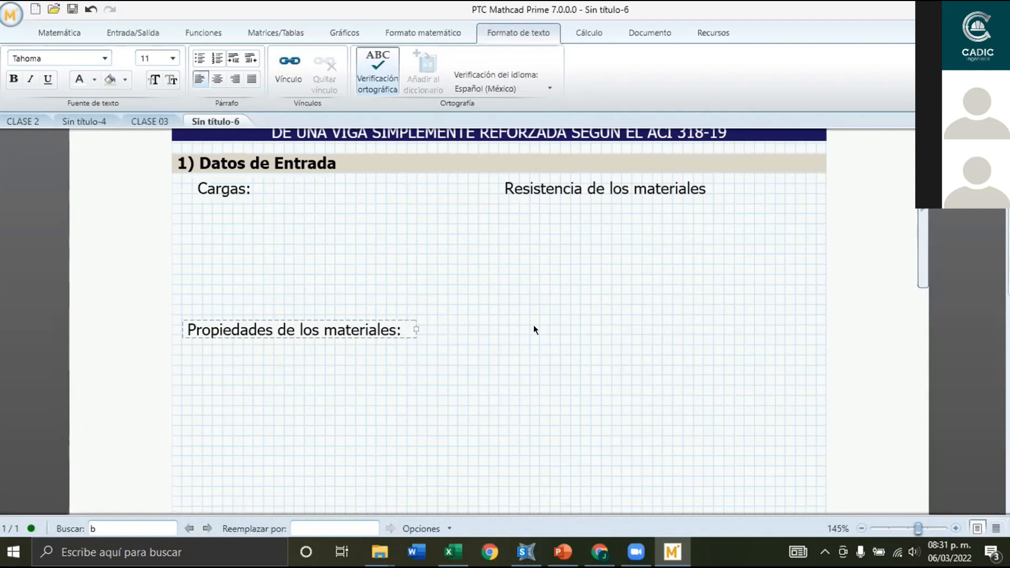
Add a text box reading "Propiedades de la seccion" beside "Propiedades de los materiales:", aligned under "Resistencia de los materiales".
click(500, 335)
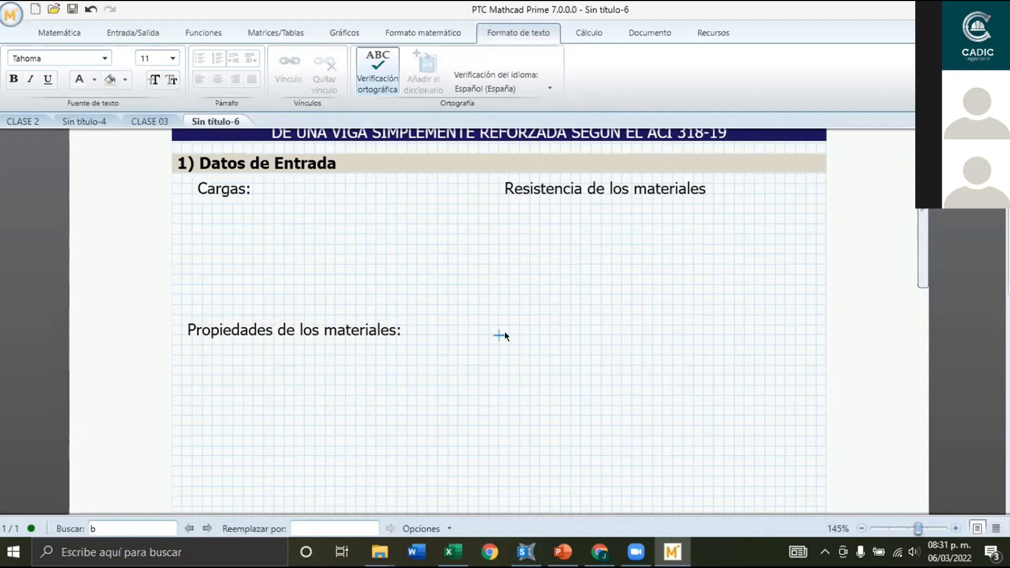
key(ctrl+t)
text(Prod)
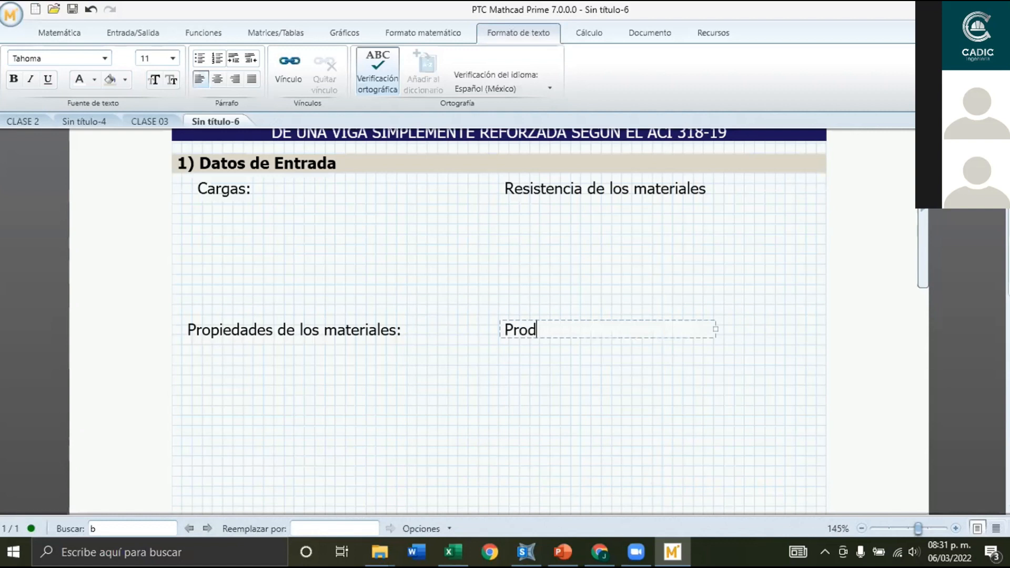
key(BackSpace)
text(piedad)
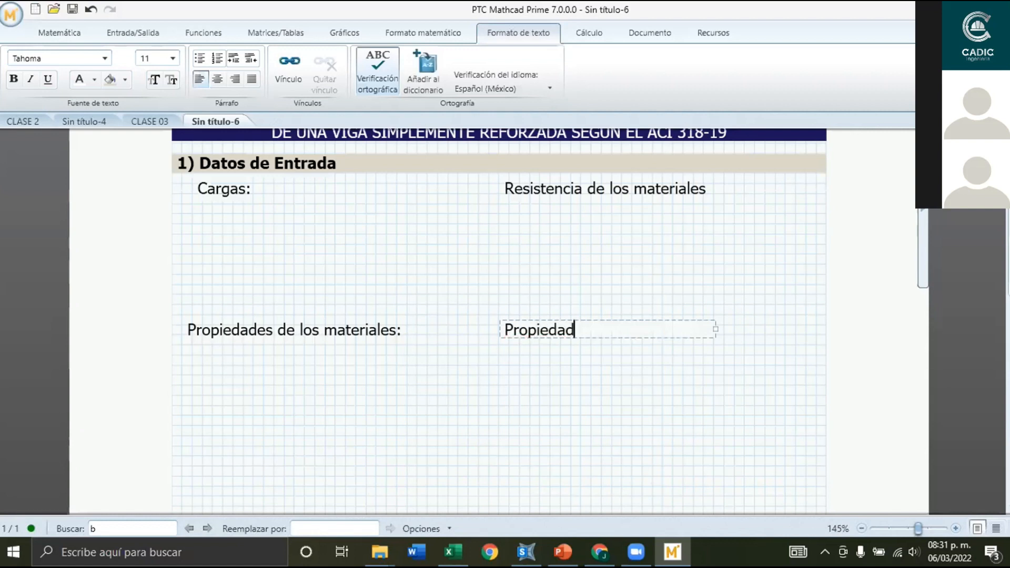
text(es de la seccion)
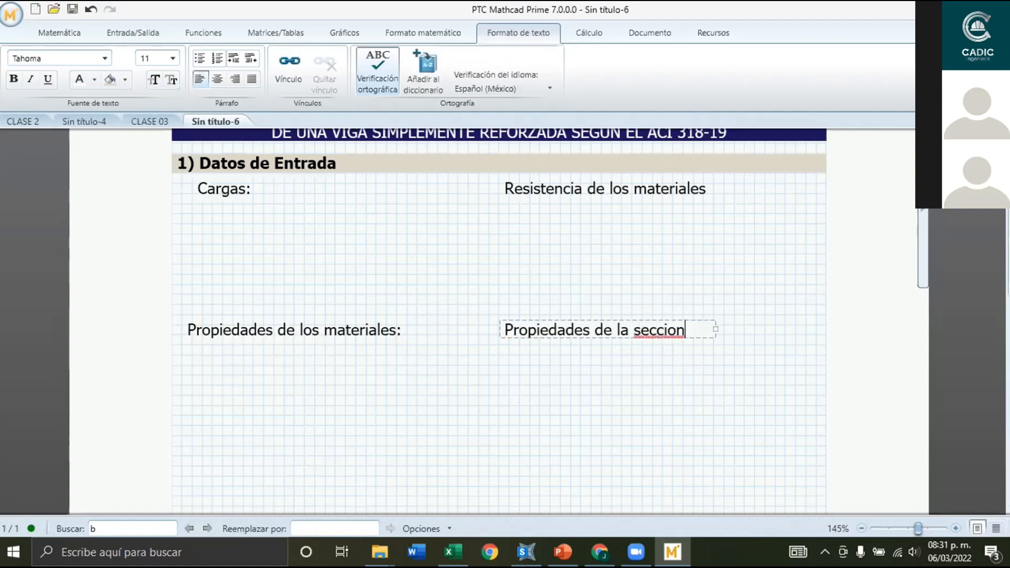
Correct the misspelled "seccion" to "sección" using the spelling suggestion.
scroll(570, 321, up, 1)
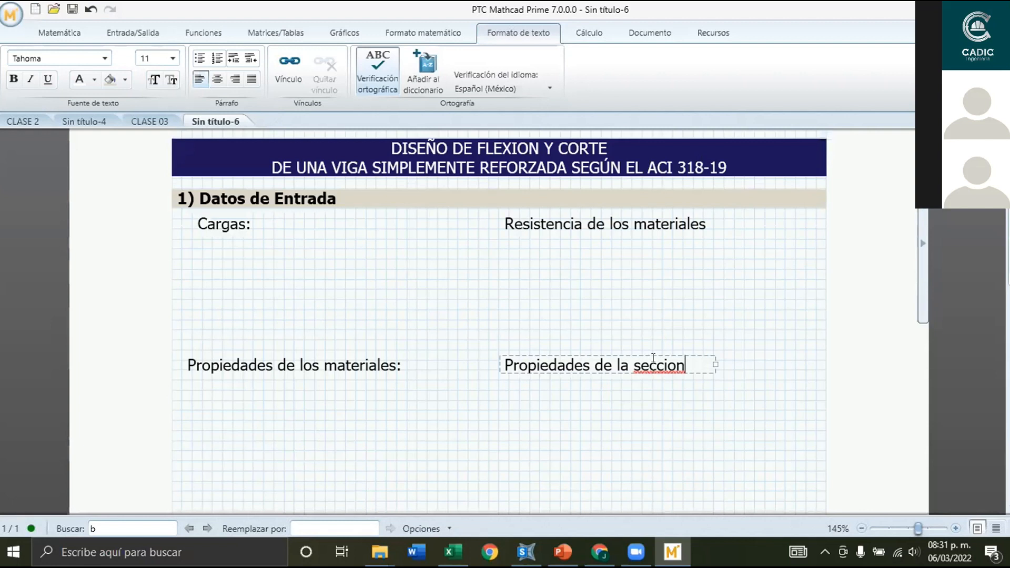
right_click(682, 368)
click(717, 379)
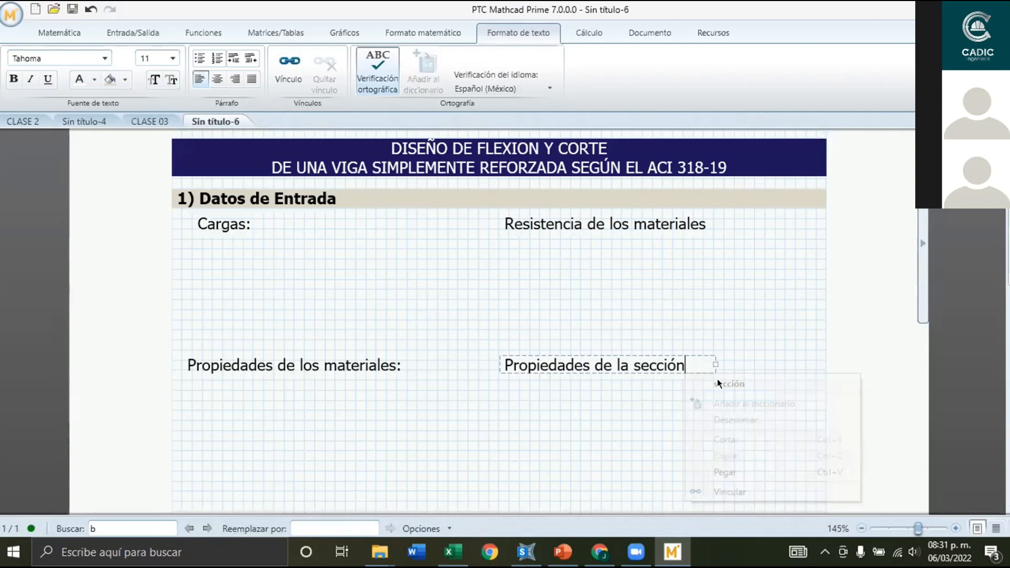
click(662, 319)
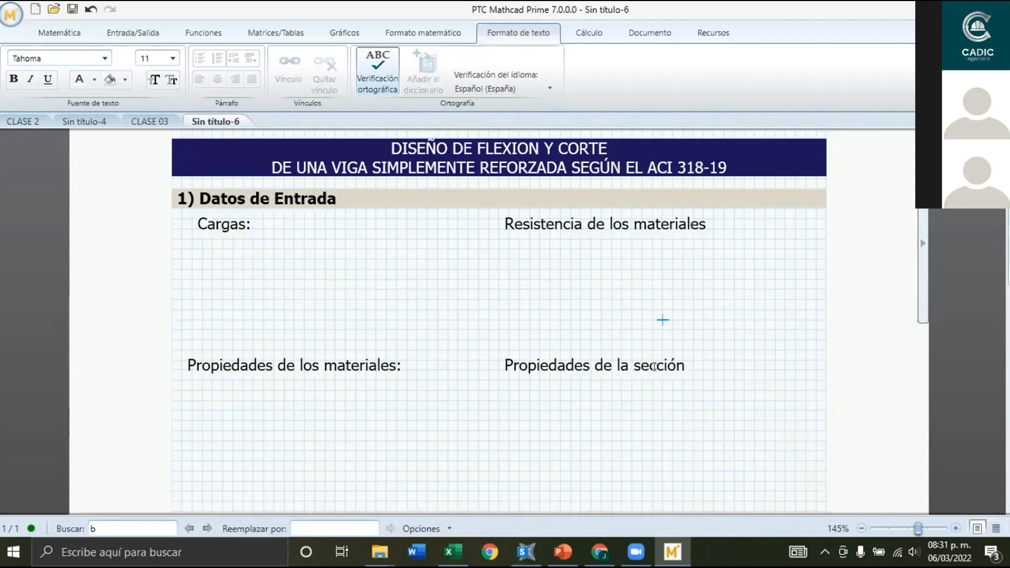
Append a colon to "Propiedades de la sección" and insert seven blank rows above the two "Propiedades" headings.
click(673, 364)
text(:)
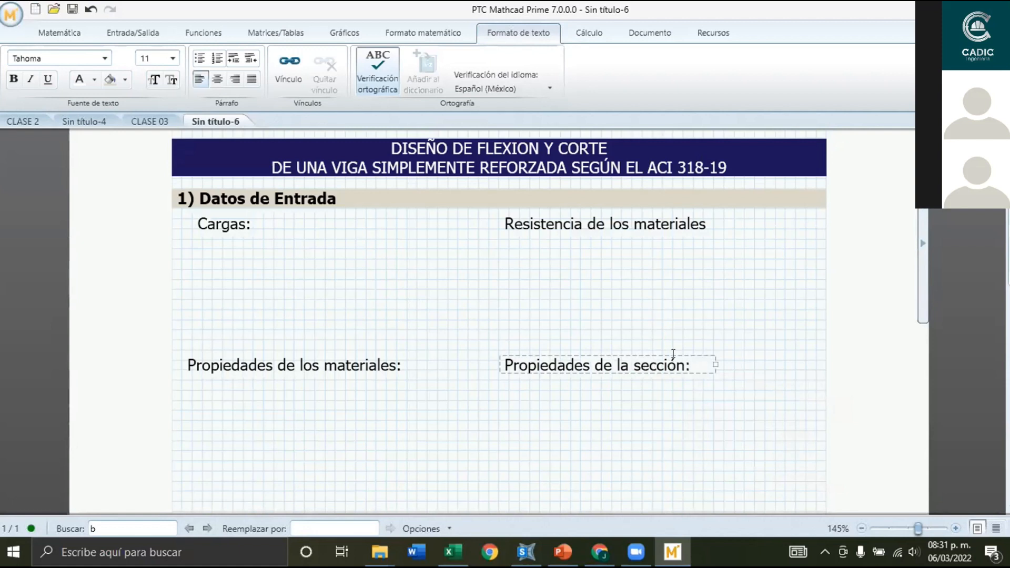
click(537, 332)
key(Return)
key(Return)
key(Return)
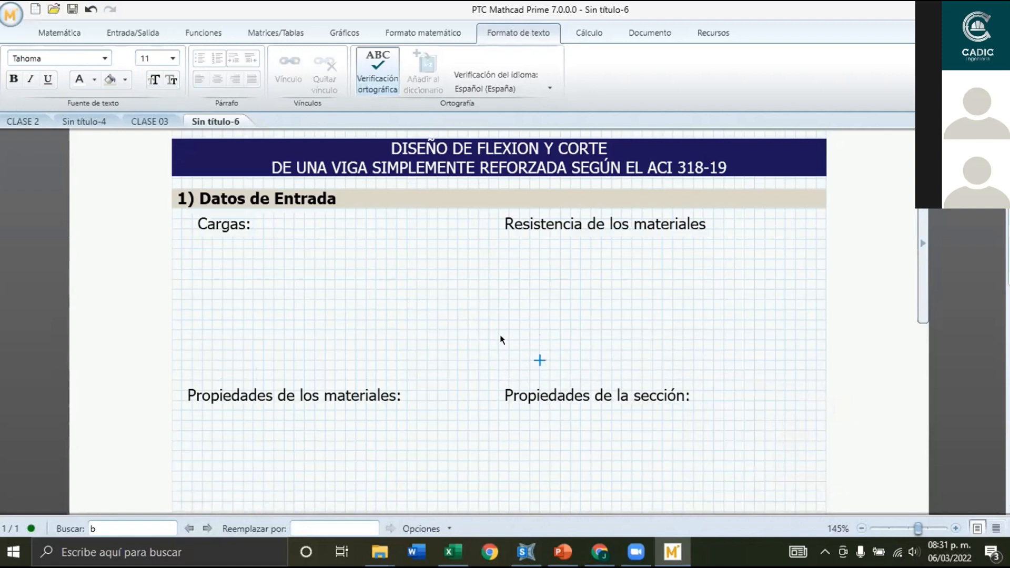
key(Return)
key(Return)
key(Return)
key(Return)
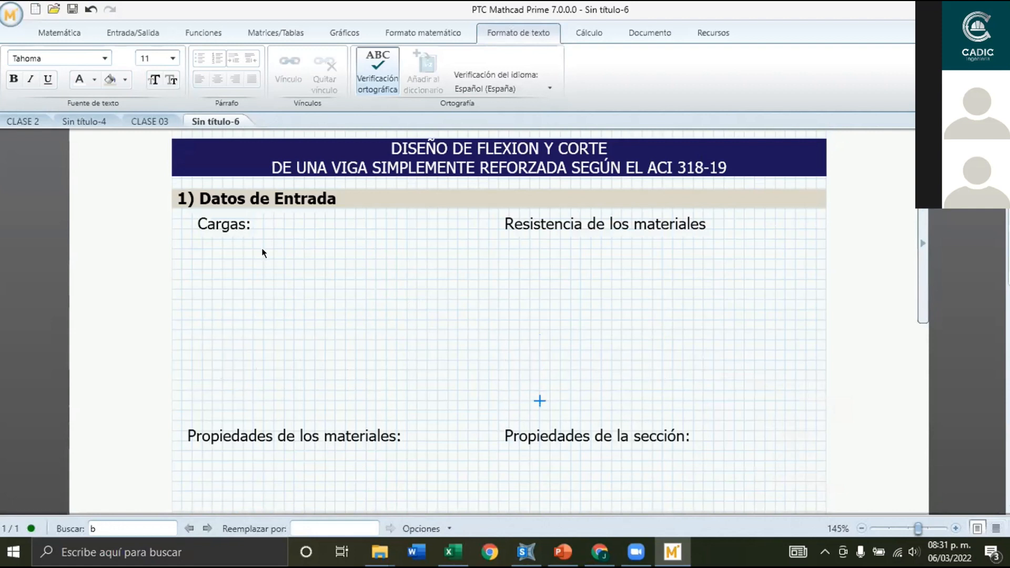
Define the dead load w_D := 3 kip/ft directly under "Cargas:", with D as a subscript.
click(191, 248)
text(w)
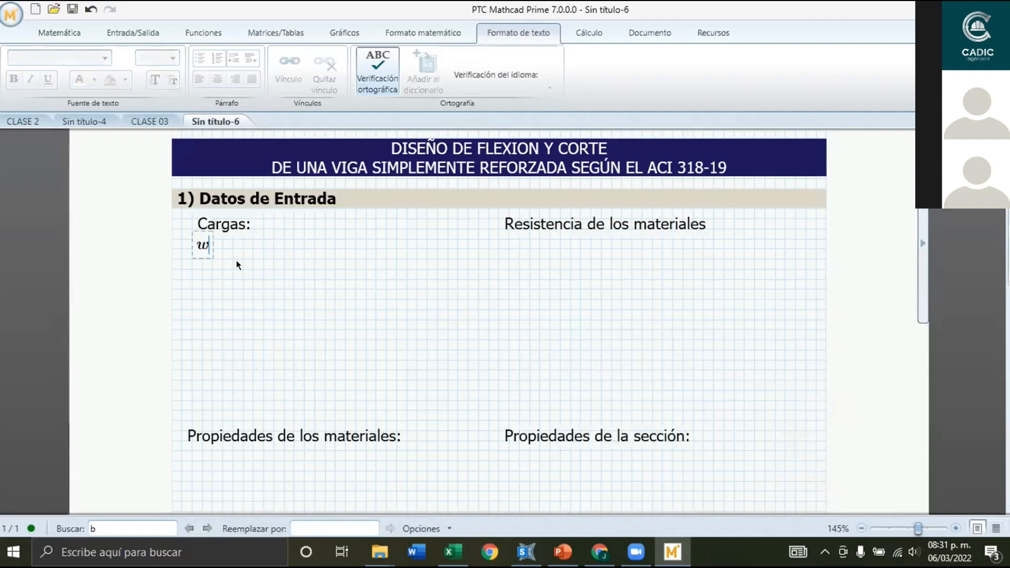
text(.D:)
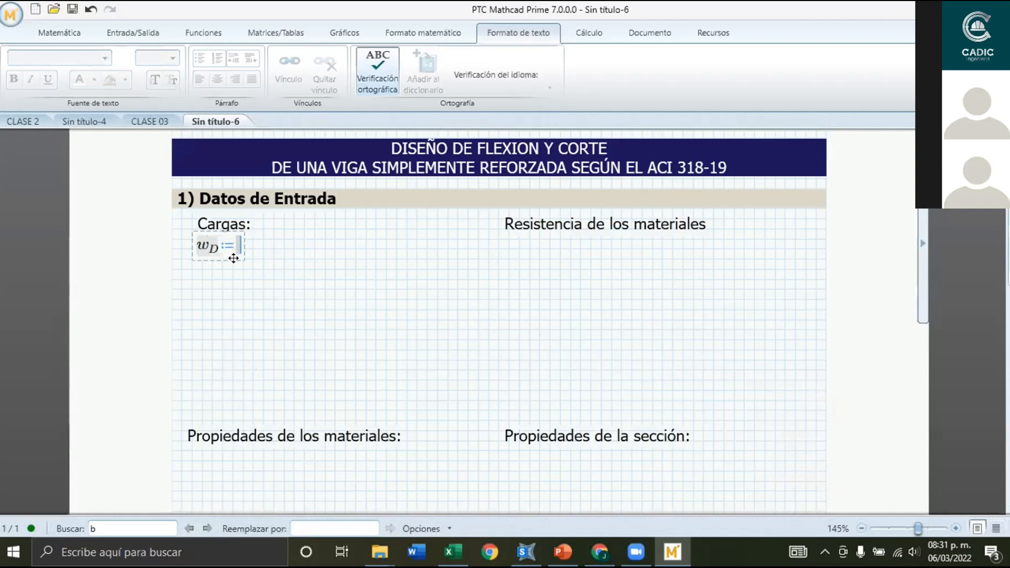
text(3*kip)
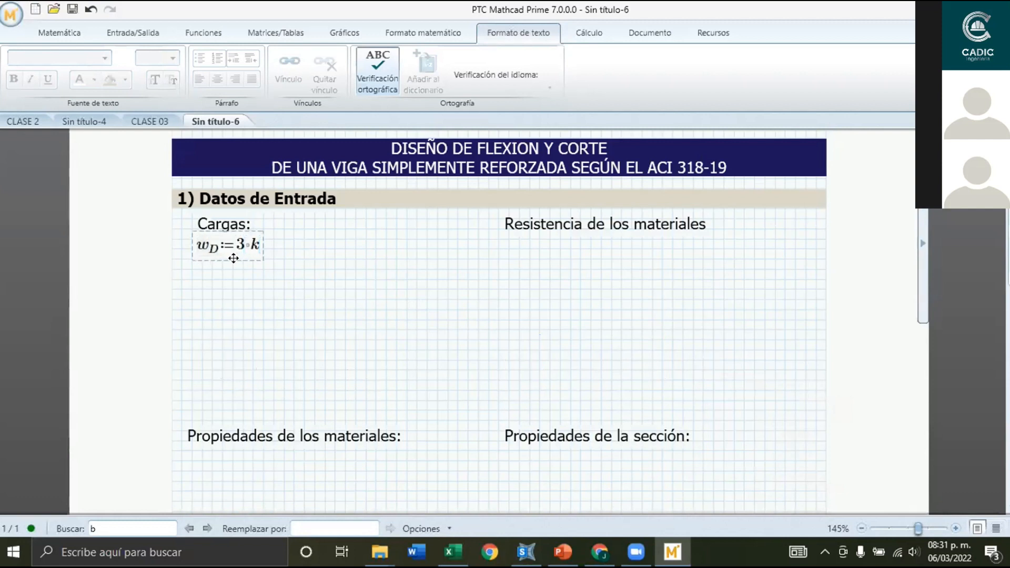
text(/ft)
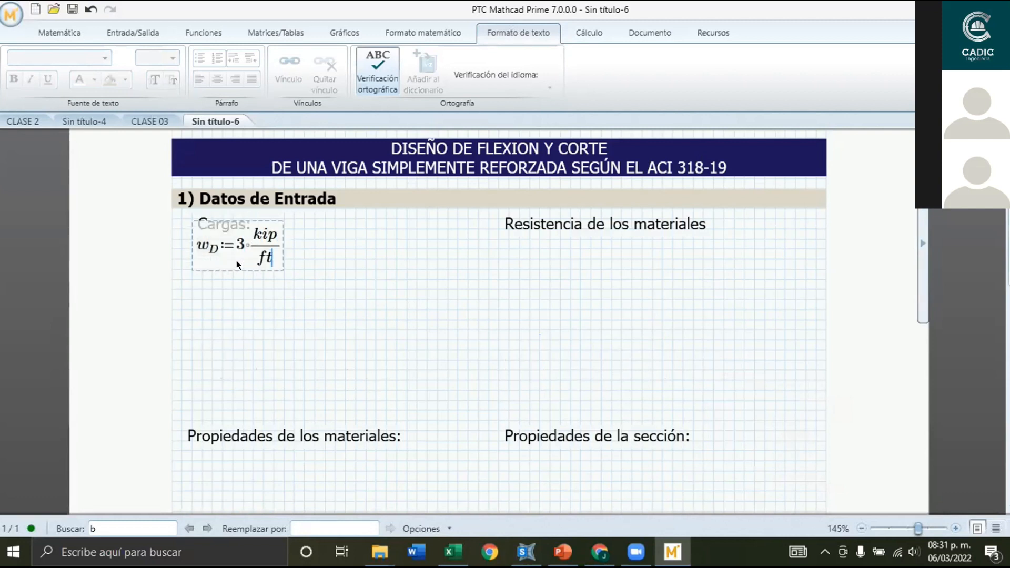
click(253, 320)
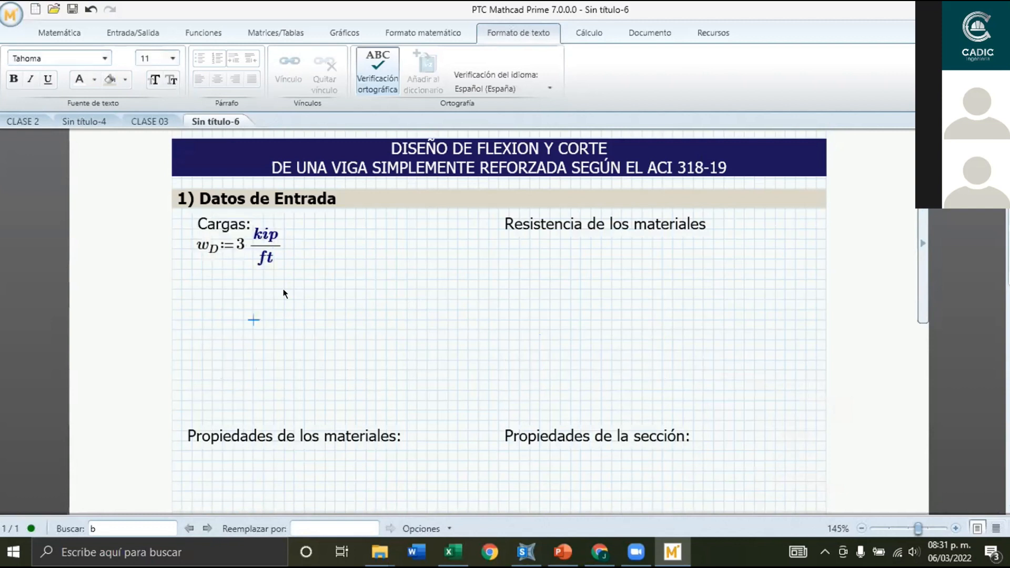
Define the live load w_L := 3.835 kip/ft below the w_D definition, with L as a subscript.
click(193, 285)
text(w)
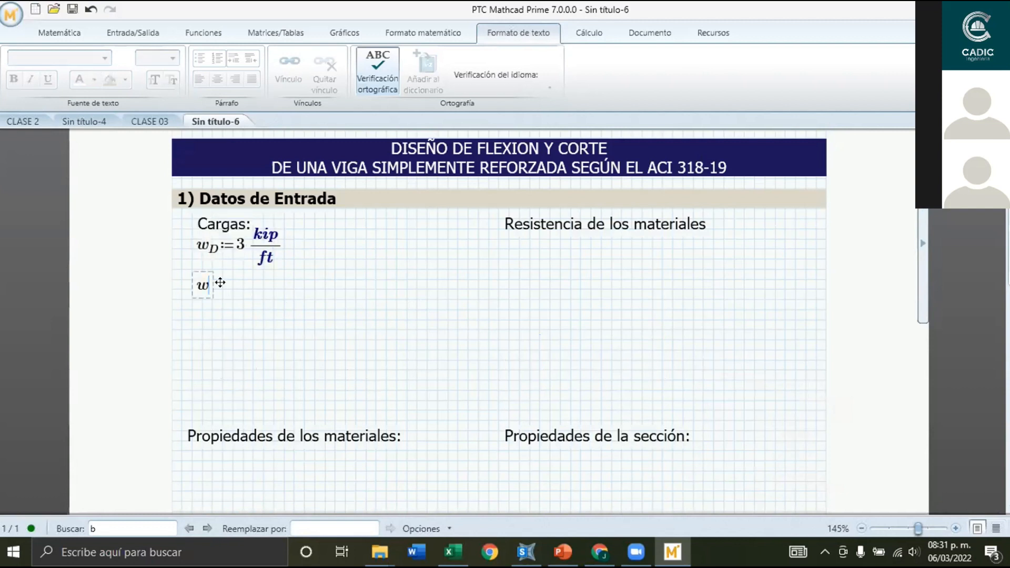
text(.L:)
text(3.)
text(83)
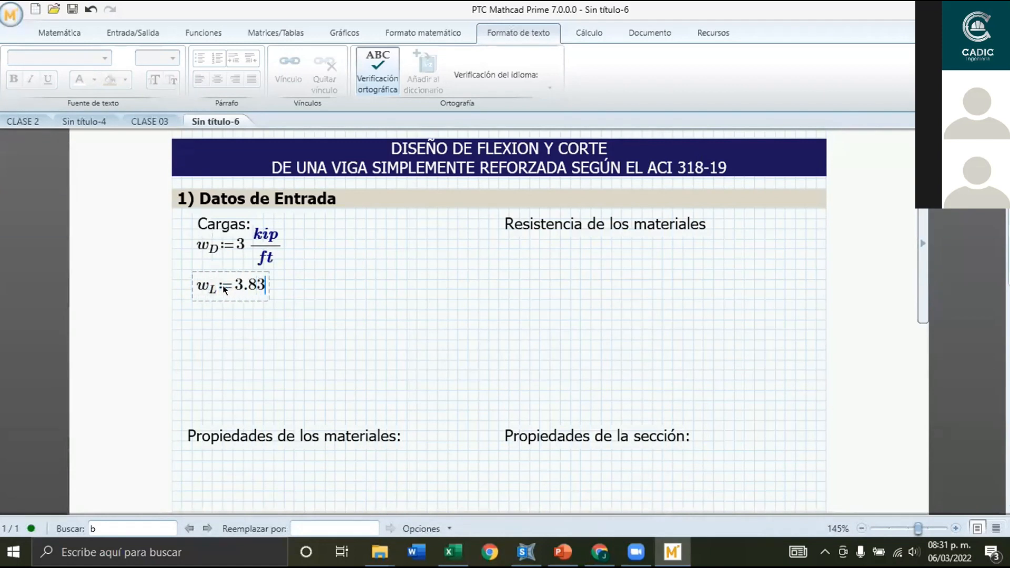
text(5*kip/)
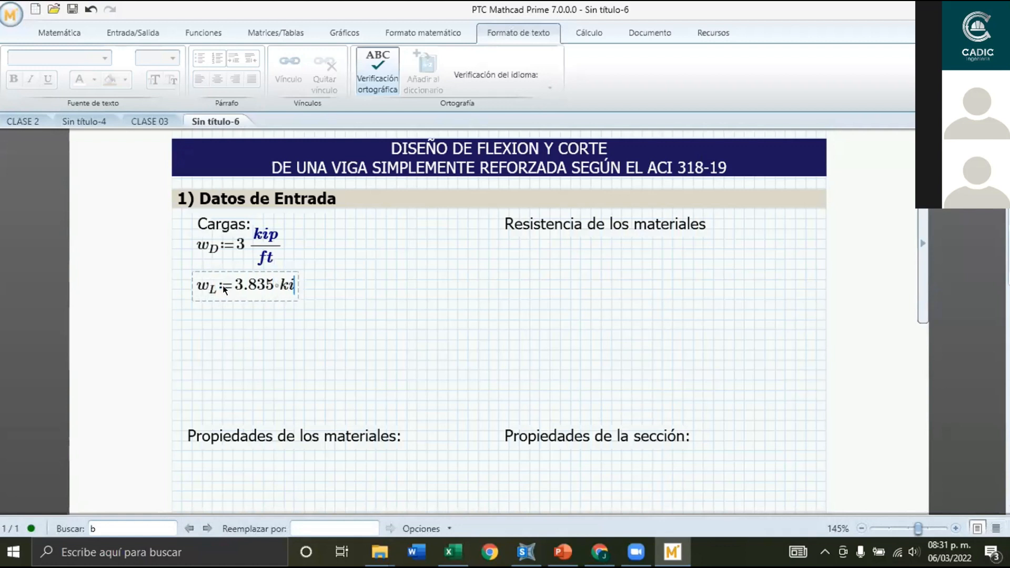
text(ft)
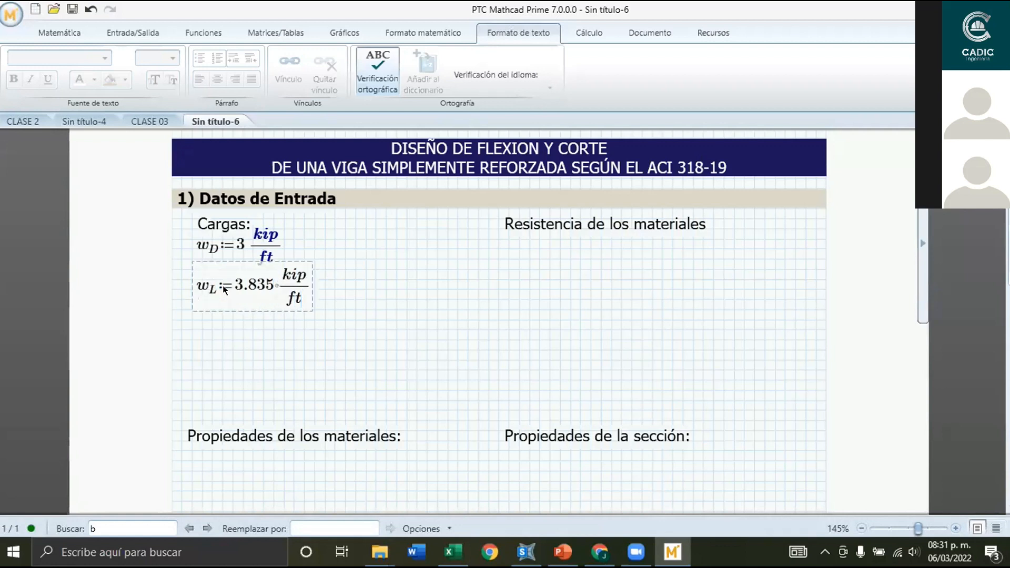
Shift the w_D and w_L definitions down together by two grid rows to clear the "Cargas:" heading.
drag(313, 251, 262, 251)
key(Down)
key(Down)
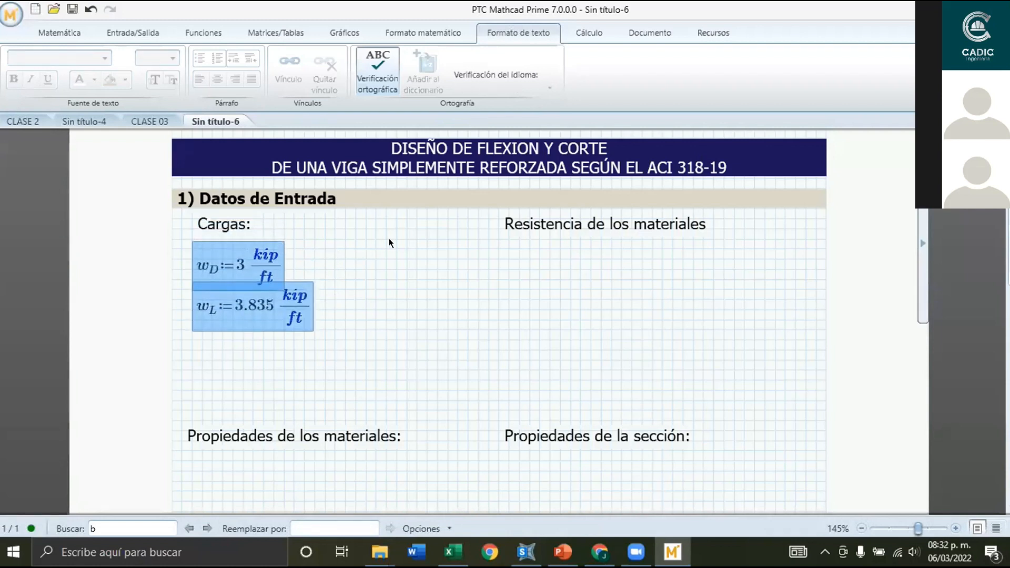
click(400, 223)
drag(389, 321, 210, 251)
click(380, 226)
Select all regions of the worksheet and reduce the math font size to 9.
scroll(444, 266, up, 2)
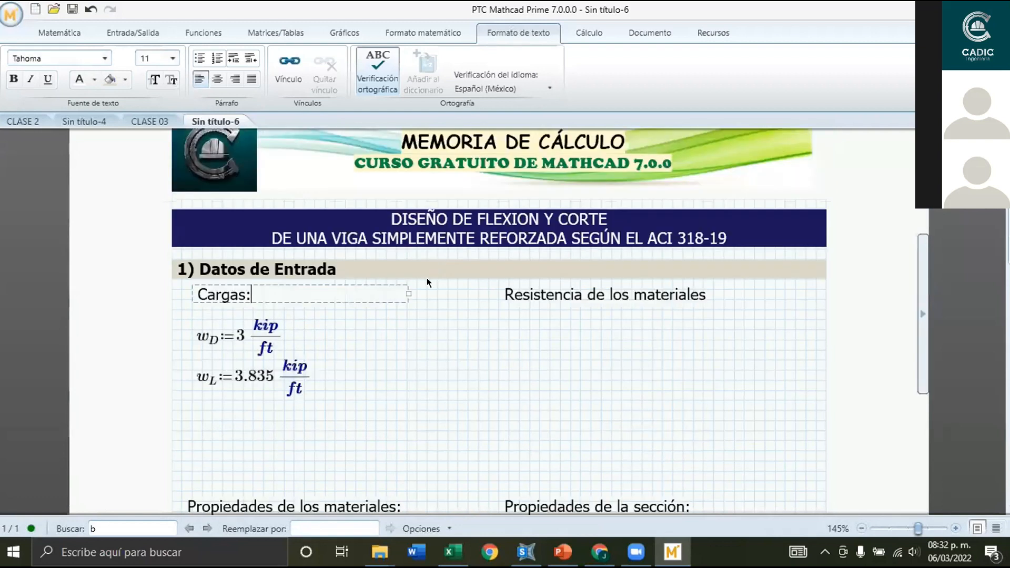
scroll(428, 278, down, 4)
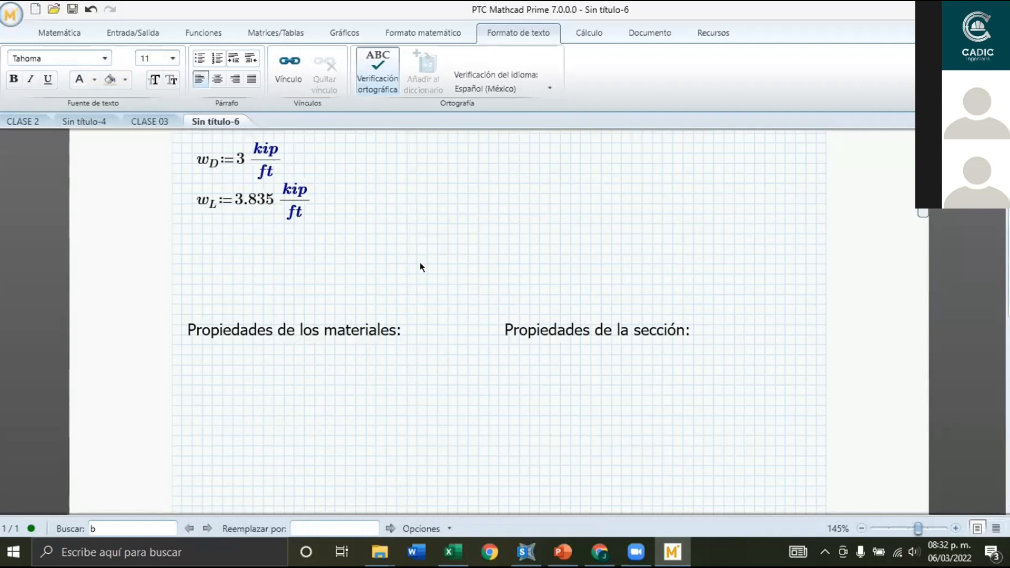
click(417, 263)
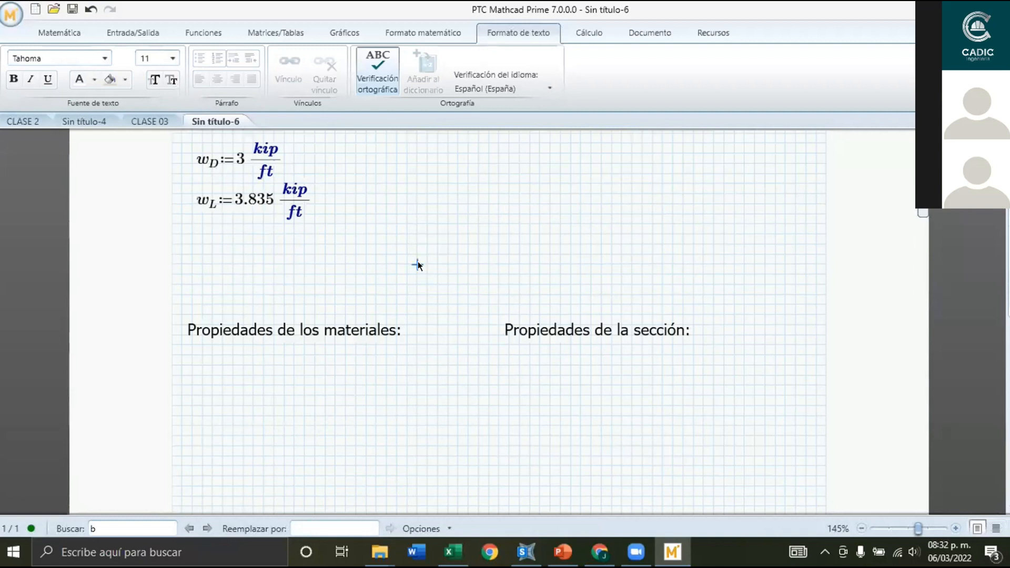
key(ctrl+a)
scroll(418, 261, up, 3)
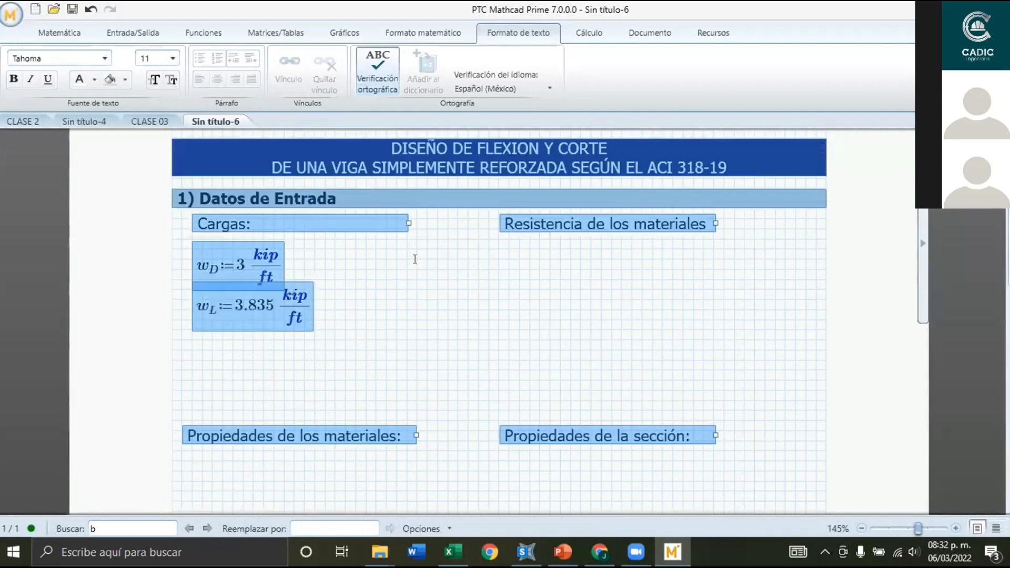
click(434, 32)
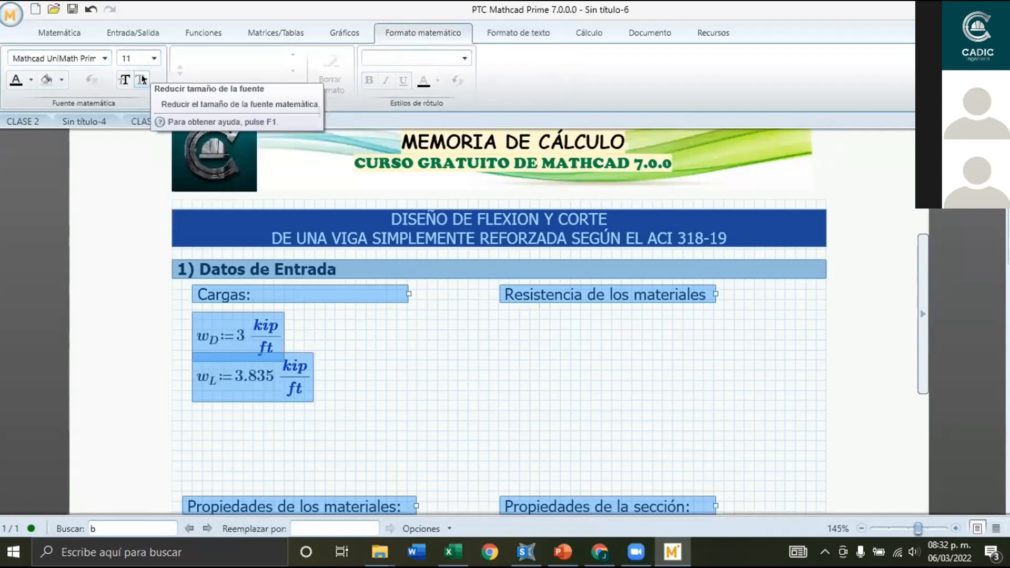
click(142, 80)
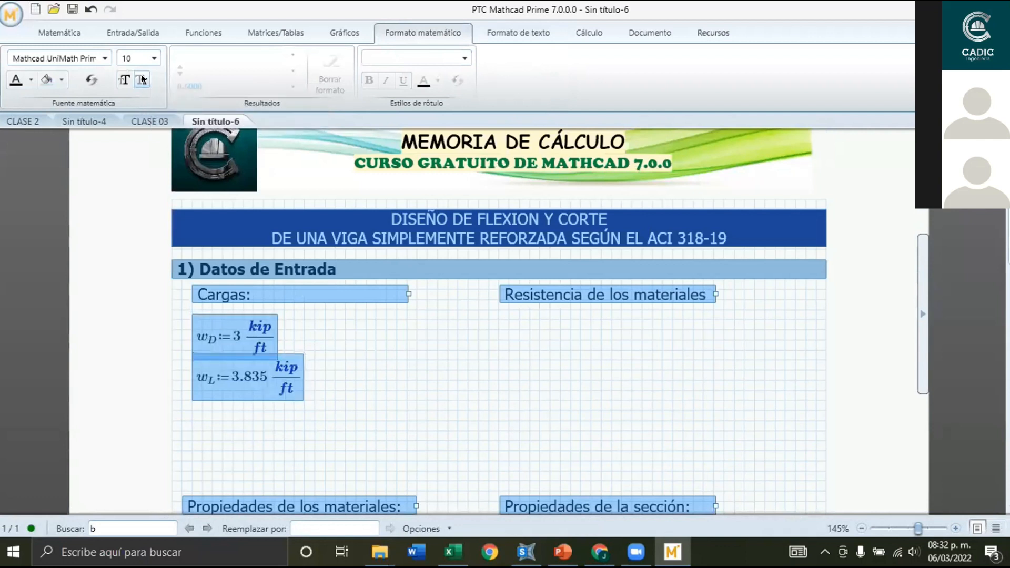
click(142, 79)
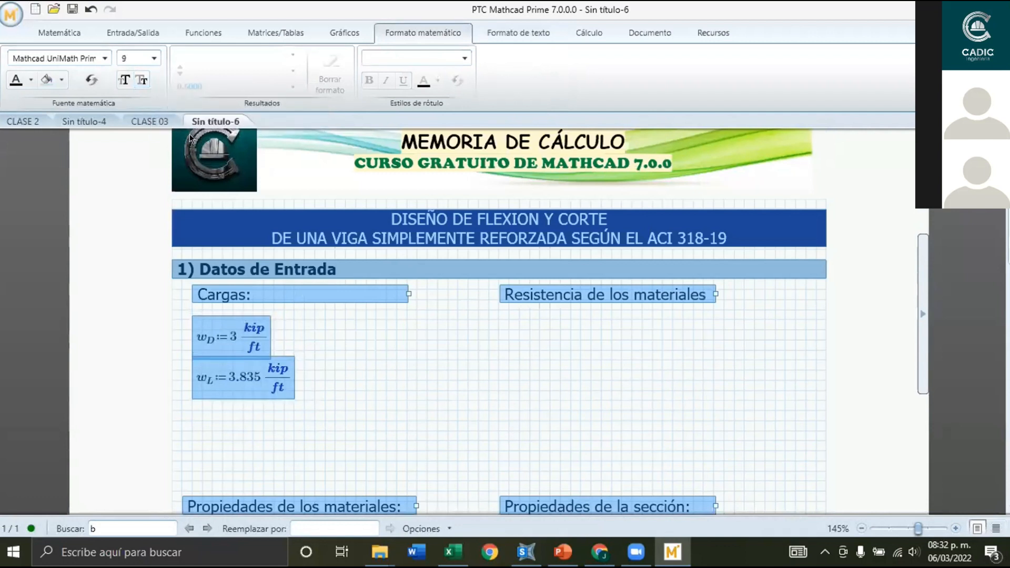
click(347, 350)
Add a text box reading "Carga muerta" beside the w_D definition.
click(302, 337)
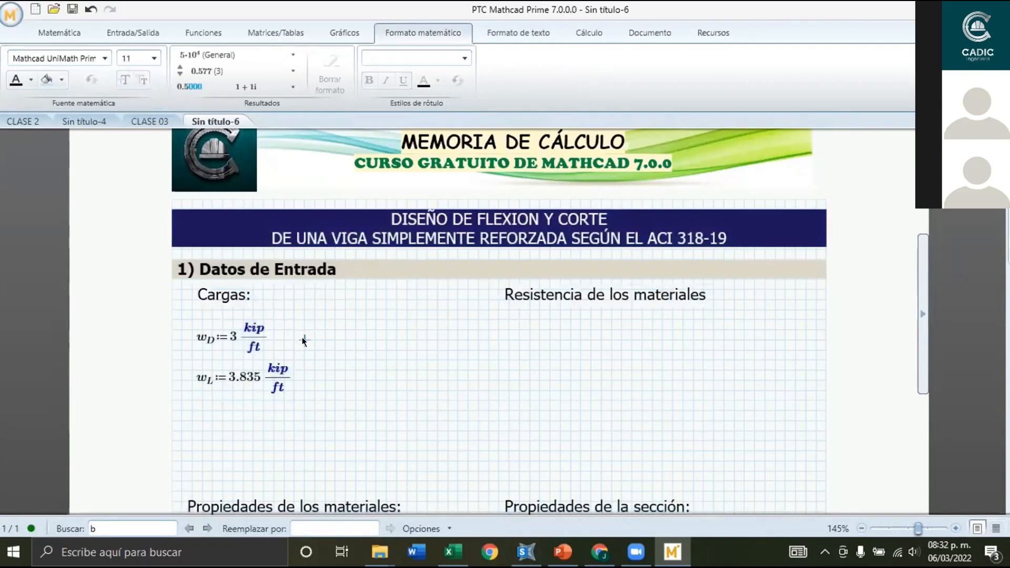
scroll(341, 337, down, 1)
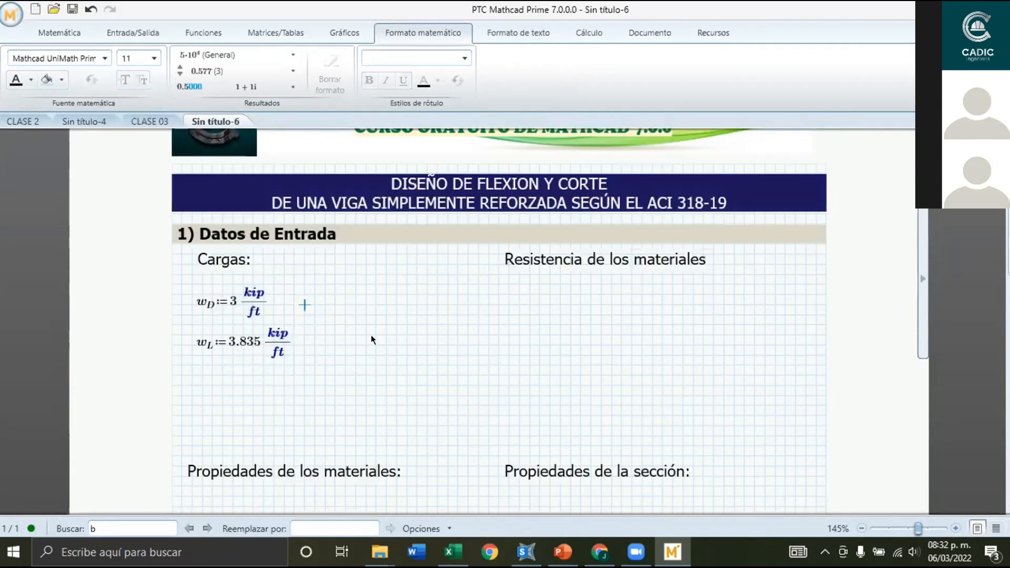
key(ctrl+t)
text(Carga muerta)
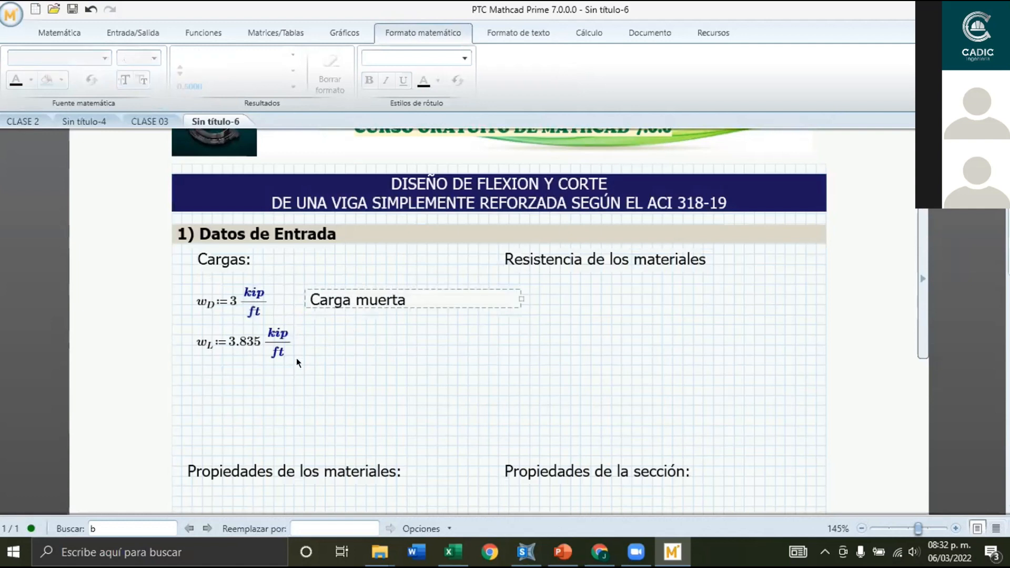
Add a text box reading "Carga viva" beside the w_L definition, aligned under "Carga muerta".
click(322, 342)
key(ctrl+t)
text(CArg)
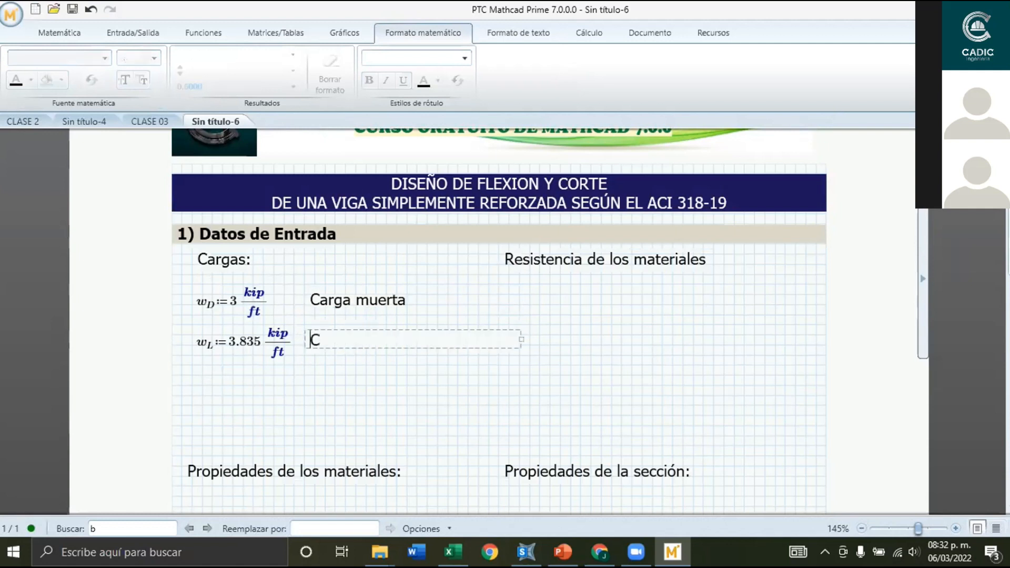
key(BackSpace)
key(BackSpace)
key(BackSpace)
text(arga viva)
click(245, 395)
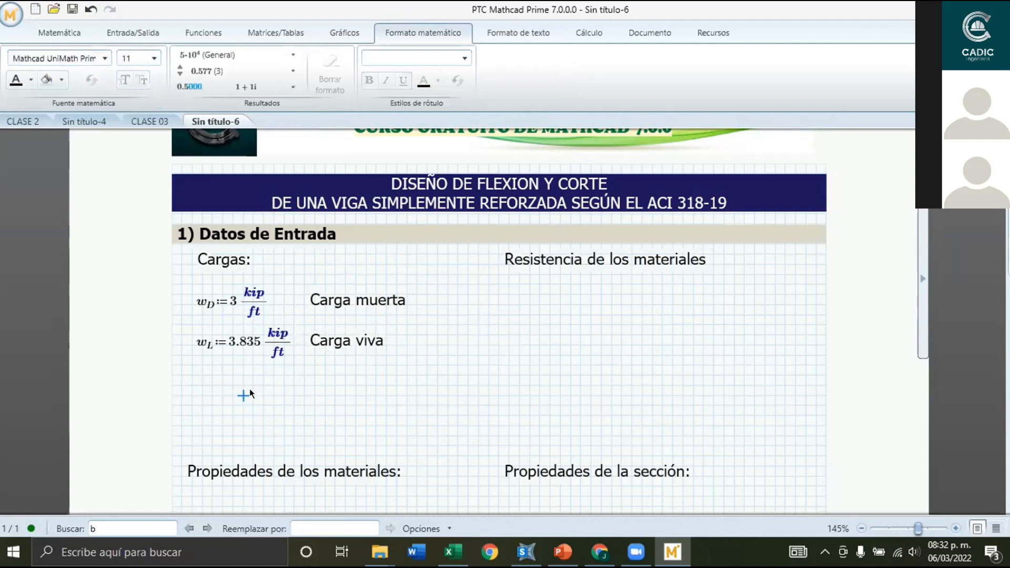
Highlight the w_D and w_L definitions in light blue and compare the colour with the user-input entry in the legend outside the page.
scroll(254, 390, down, 2)
drag(216, 317, 229, 251)
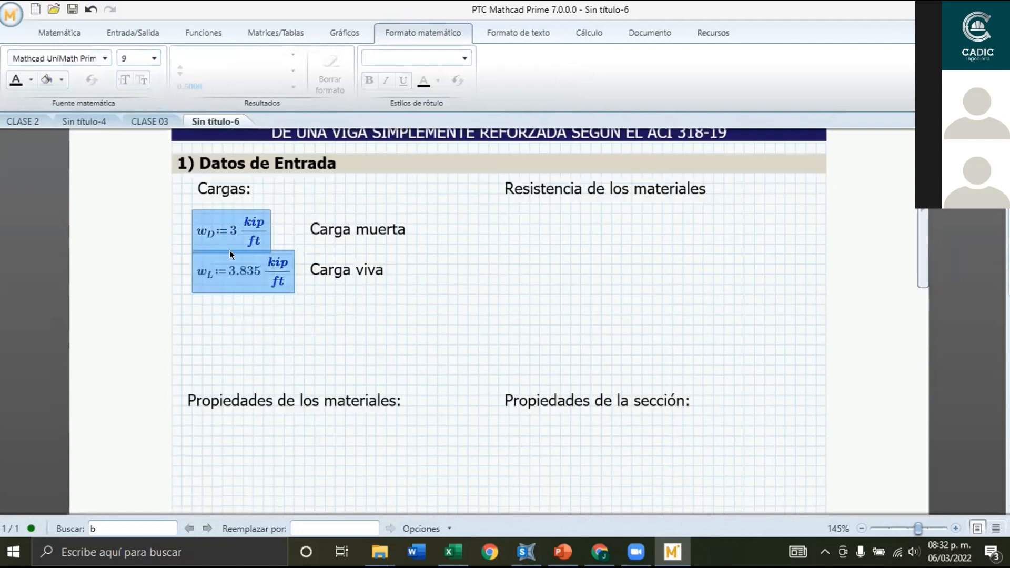
click(46, 79)
click(284, 324)
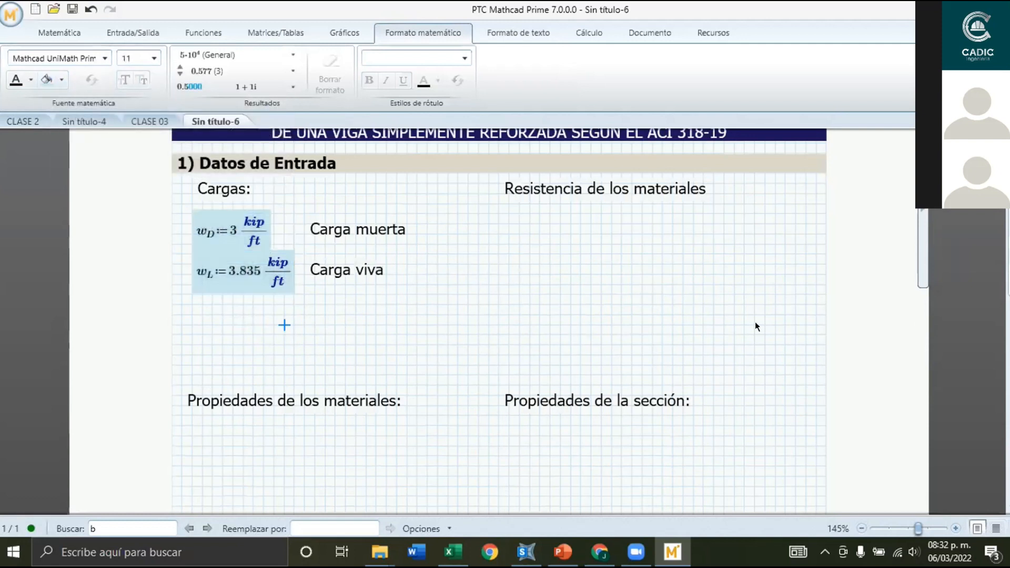
click(922, 286)
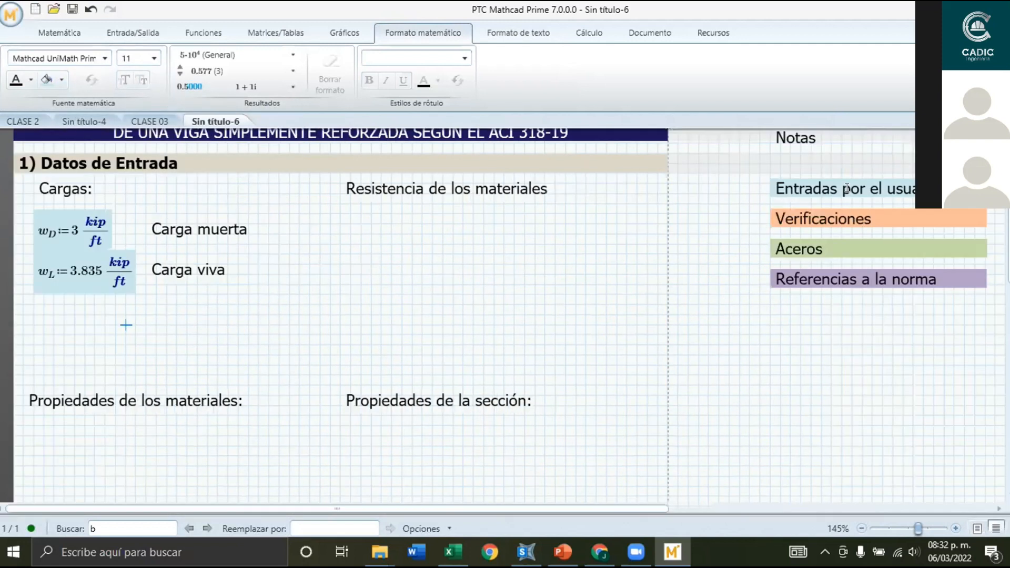
click(848, 189)
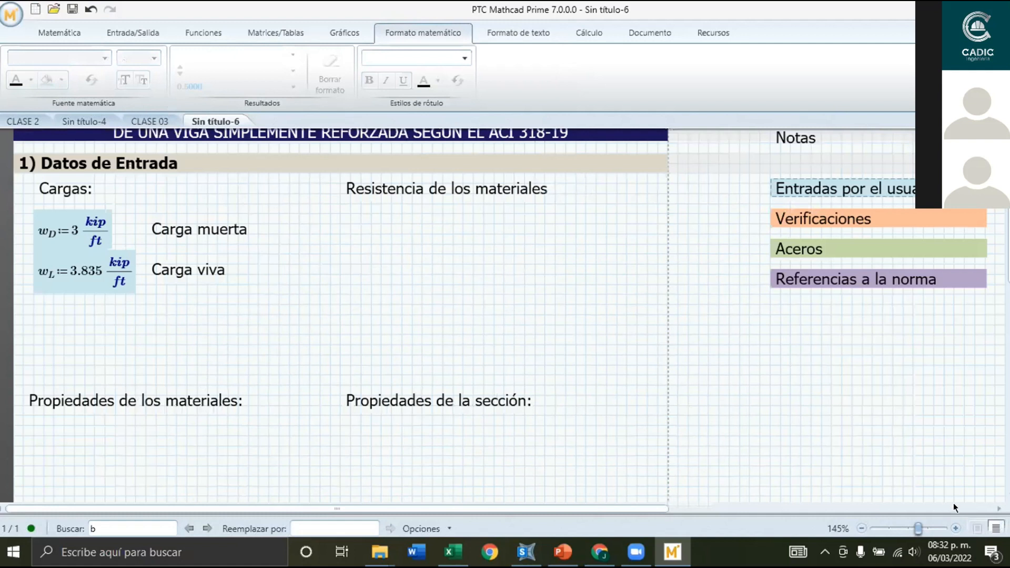
click(613, 267)
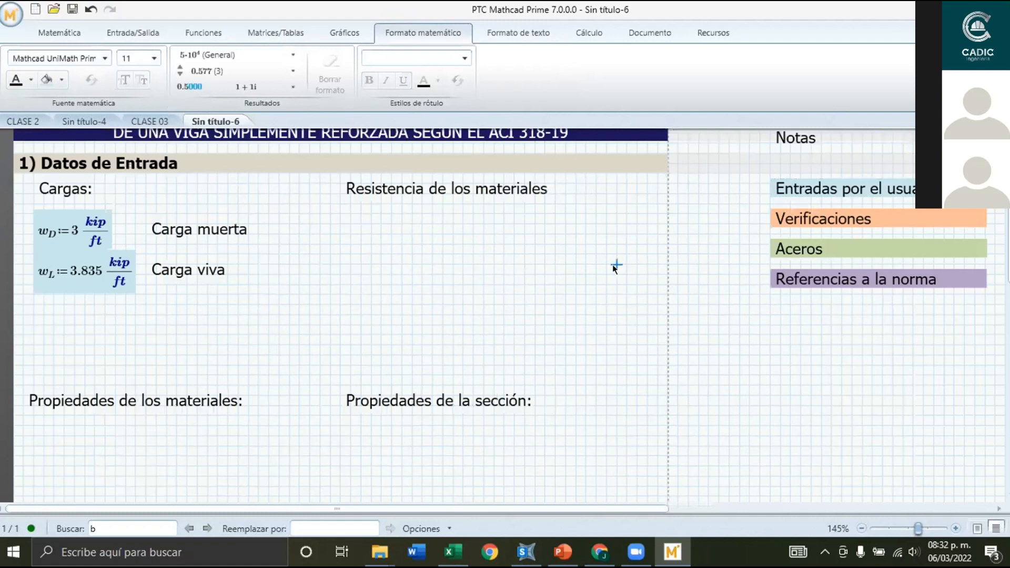
click(977, 528)
click(570, 305)
Narrow the "Carga muerta" and "Carga viva" text boxes to fit their text.
click(513, 228)
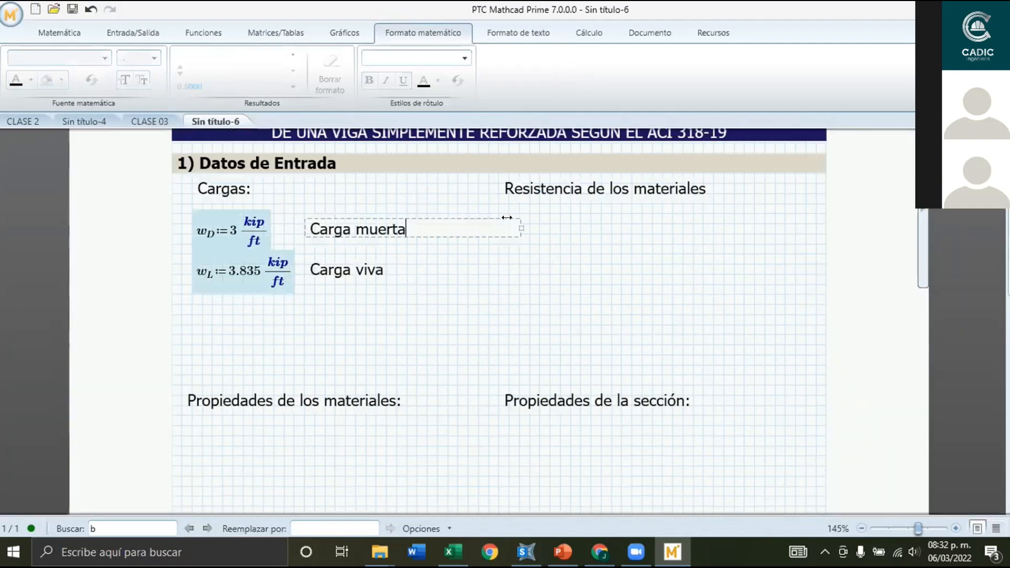
click(472, 267)
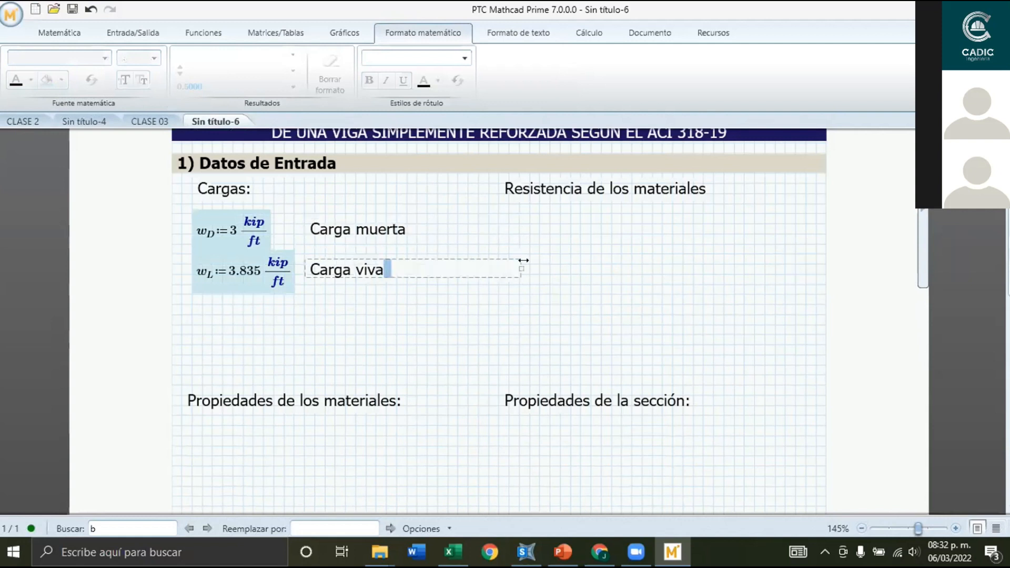
drag(472, 265, 396, 268)
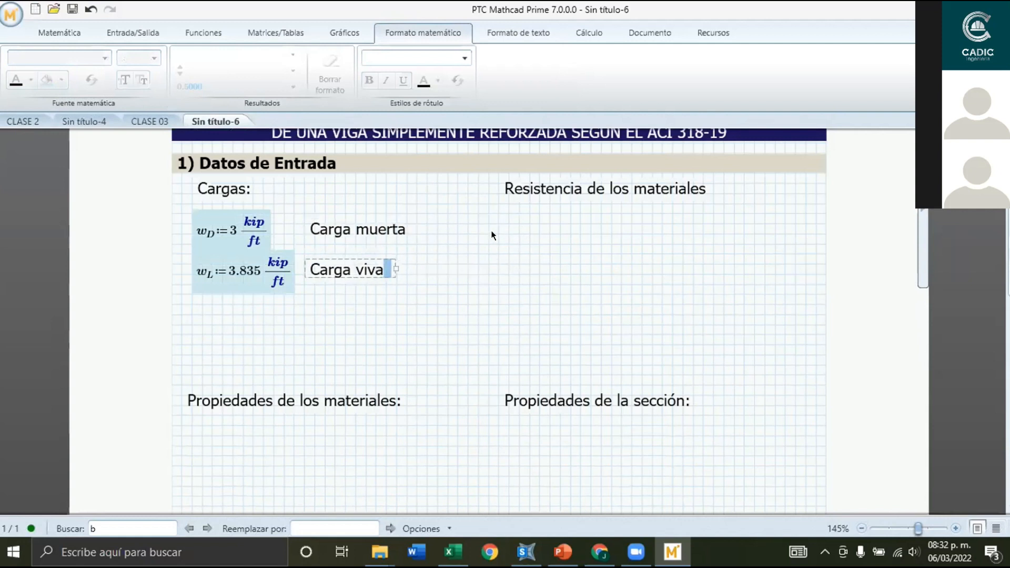
Define the concrete strength f'_c := 4000 psi under "Resistencia de los materiales", with c as a subscript.
click(495, 234)
text(f)
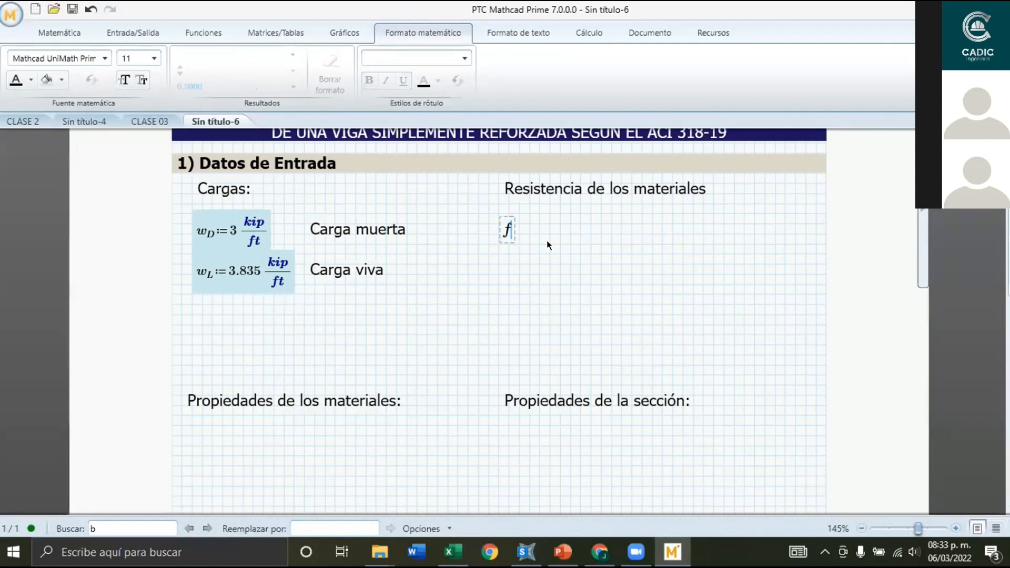
text('.c:4000psi)
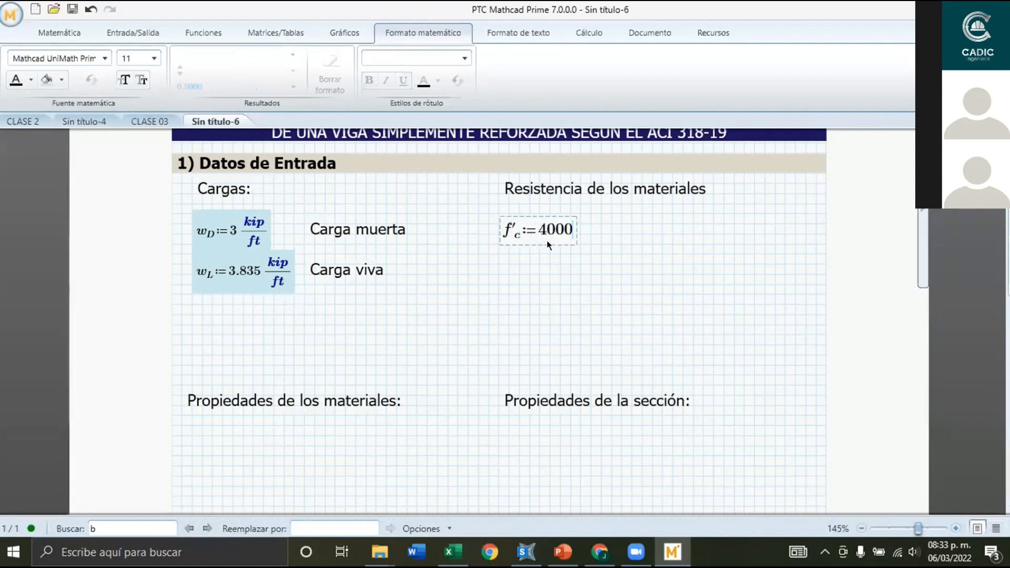
Add a text box reading "Resistencia a compresión del concreto" beside the f'_c definition.
click(622, 240)
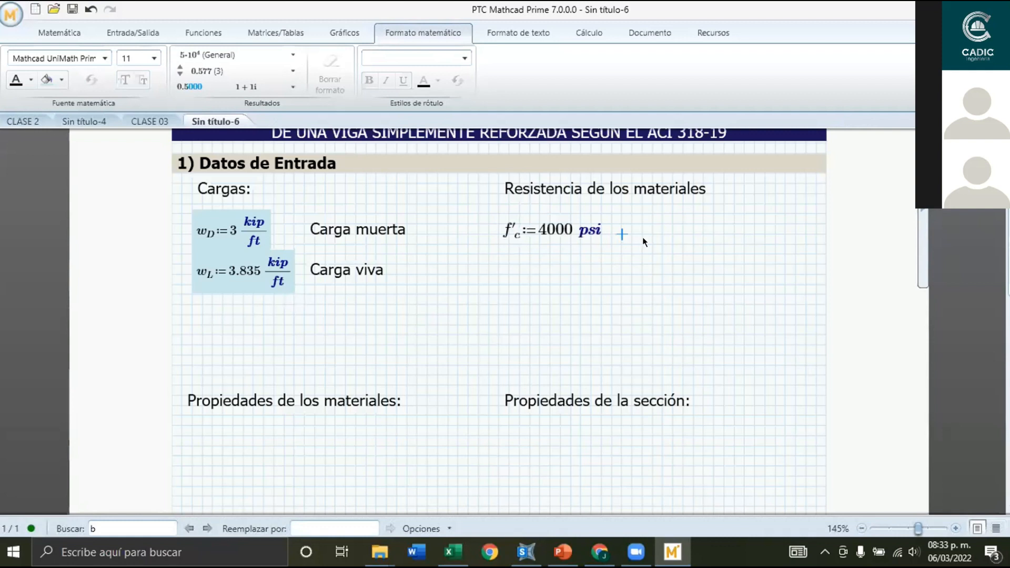
key(ctrl+t)
text(R)
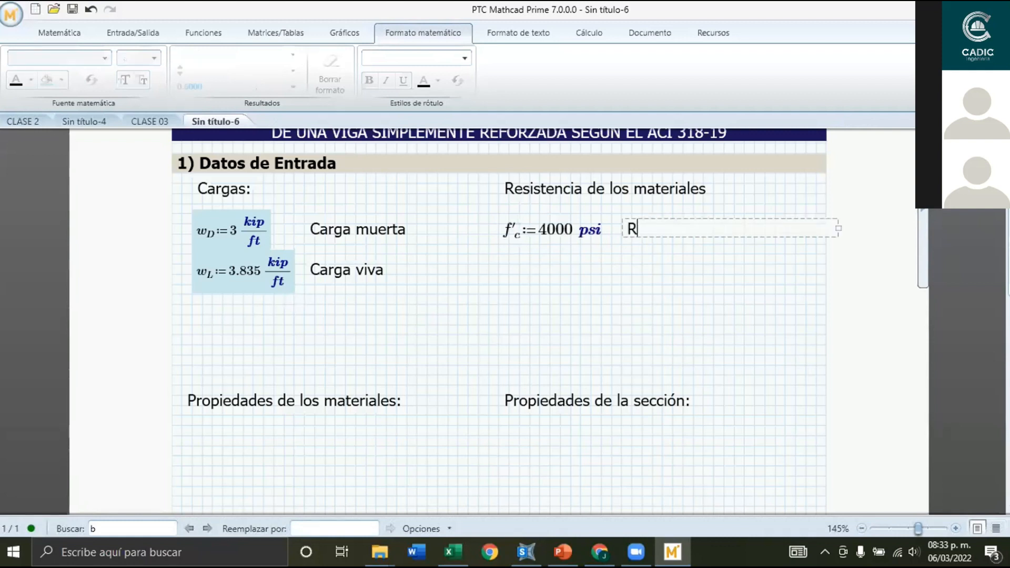
text(esistencia a compres)
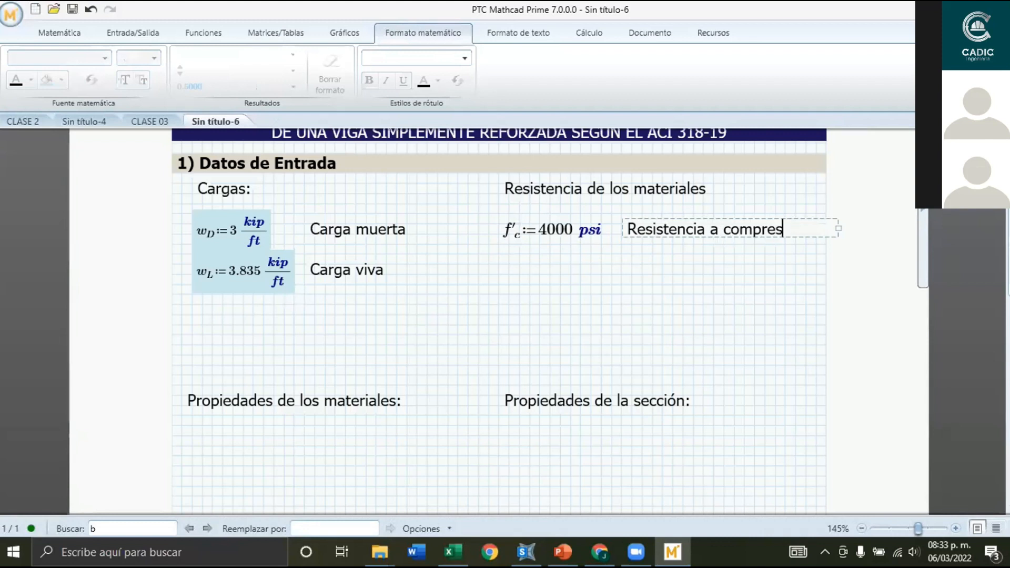
text(ión del concreto)
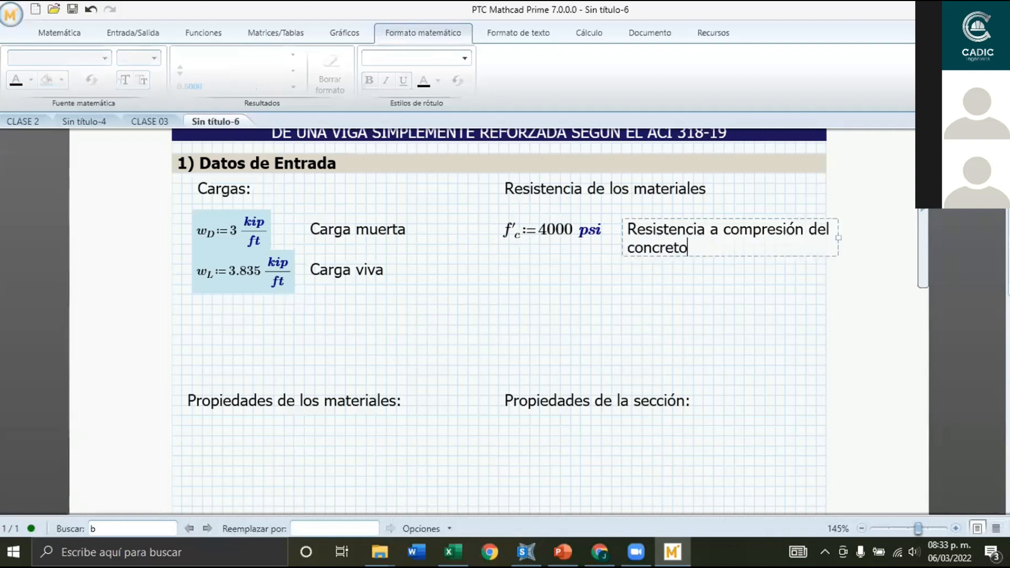
click(653, 276)
scroll(579, 282, up, 3)
scroll(477, 227, down, 3)
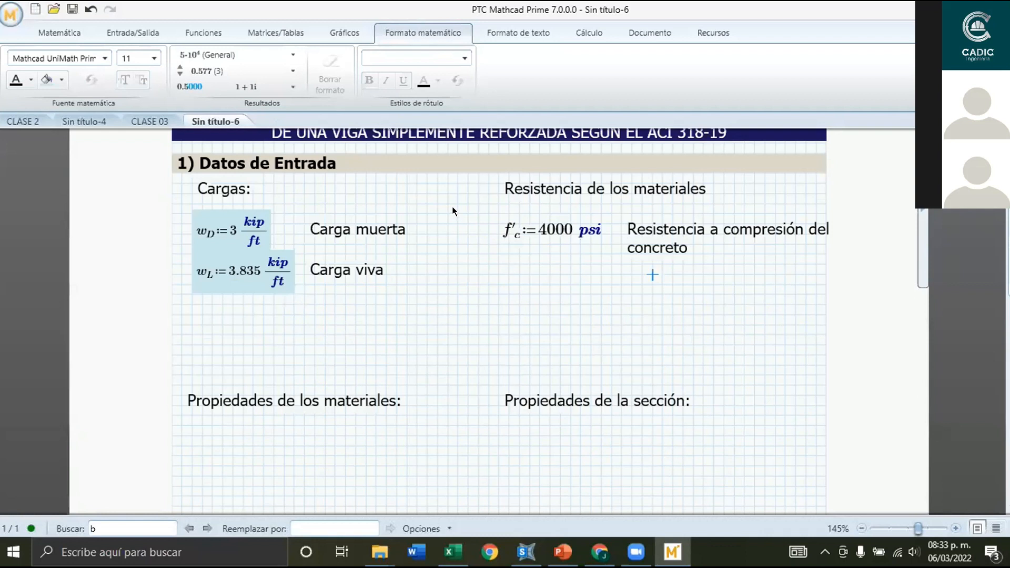
Reduce the font size of all headings and labels below "1) Datos de Entrada" to 10.
key(ctrl+a)
scroll(466, 248, up, 2)
click(465, 245)
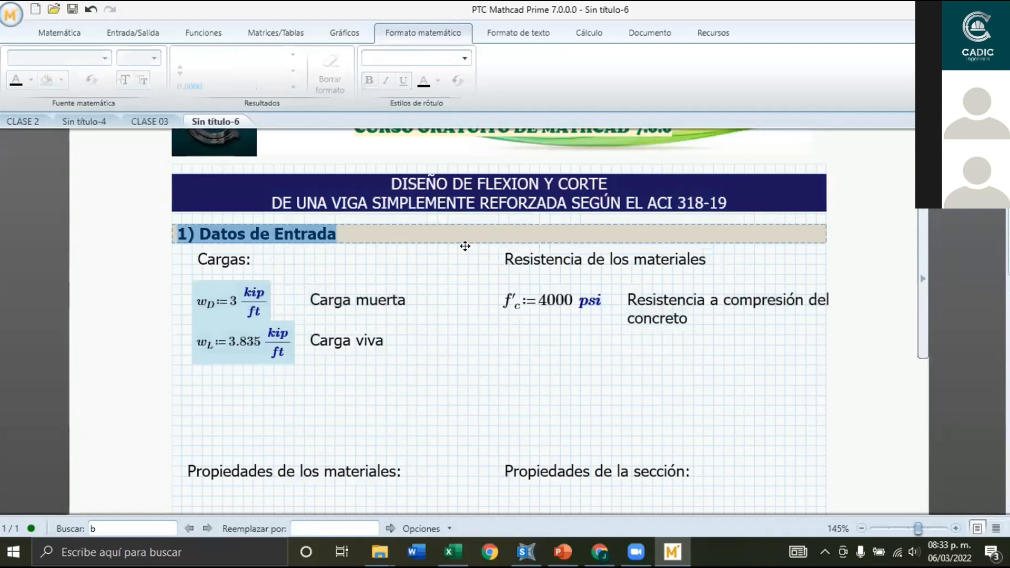
scroll(464, 244, down, 1)
scroll(467, 232, down, 3)
scroll(466, 220, up, 4)
scroll(444, 251, down, 3)
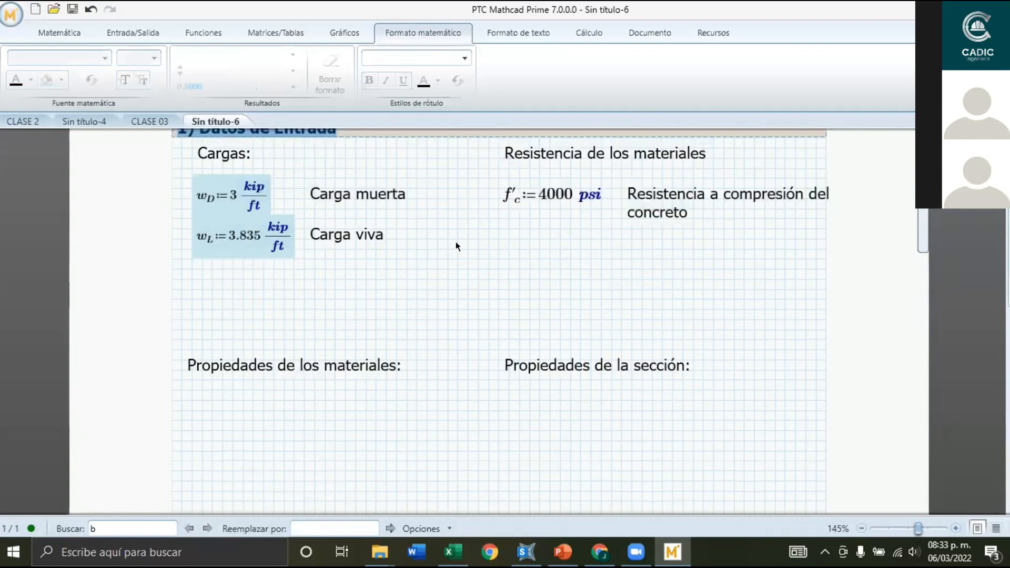
drag(816, 379, 204, 152)
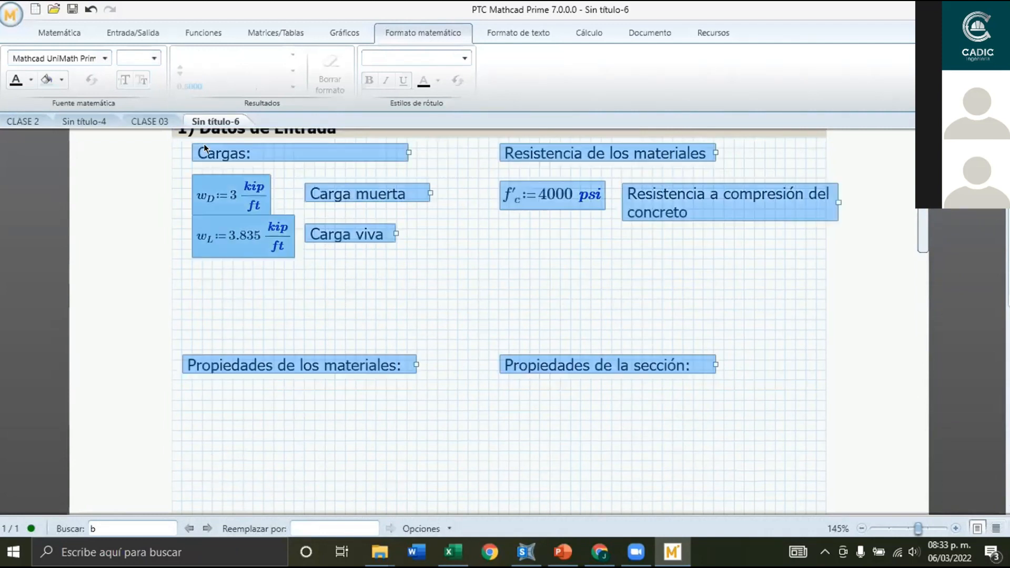
click(497, 34)
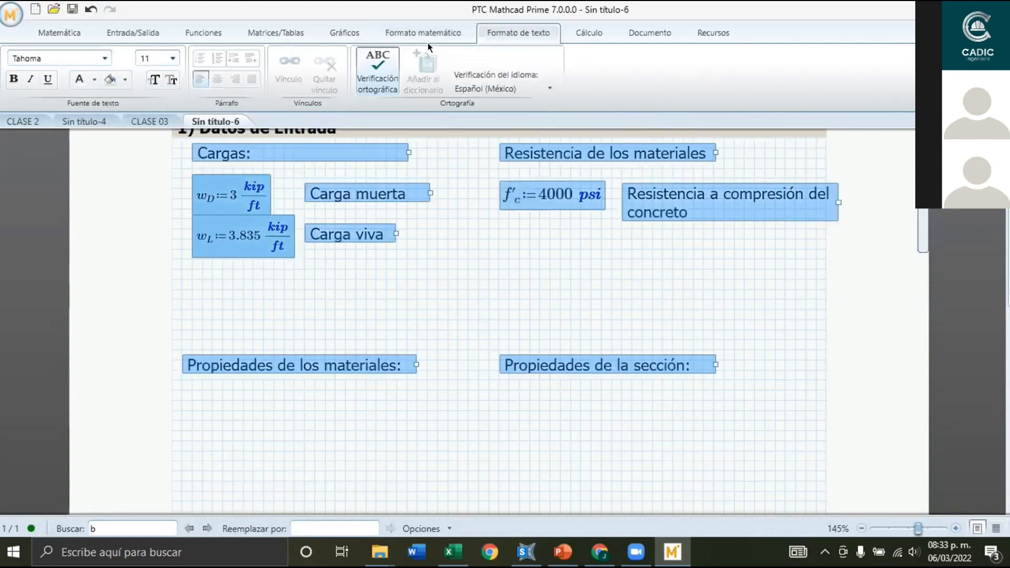
click(171, 80)
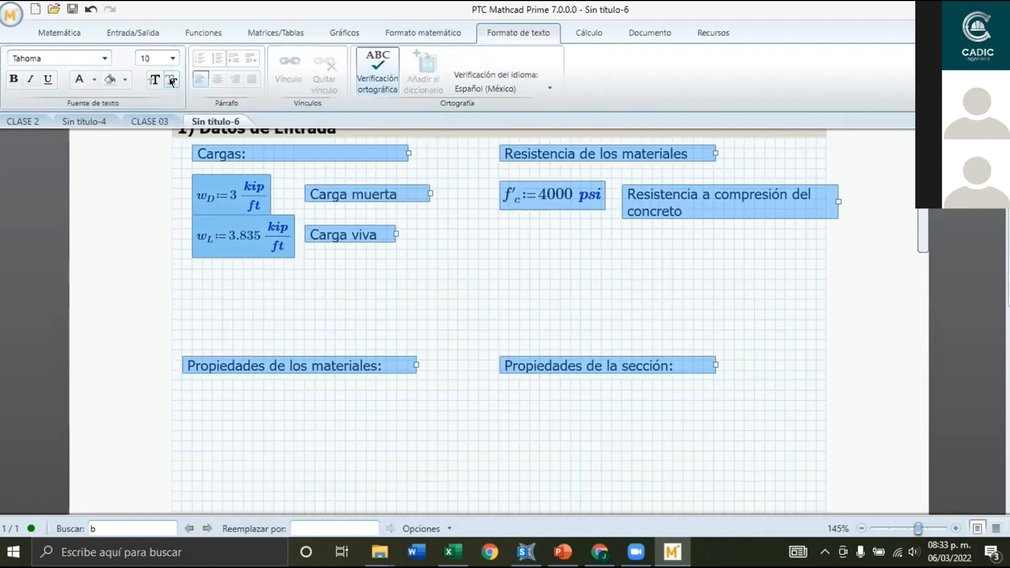
click(508, 247)
Insert two blank rows between the "1) Datos de Entrada" heading and the "Cargas" and "Resistencia de los materiales" subheadings.
click(739, 146)
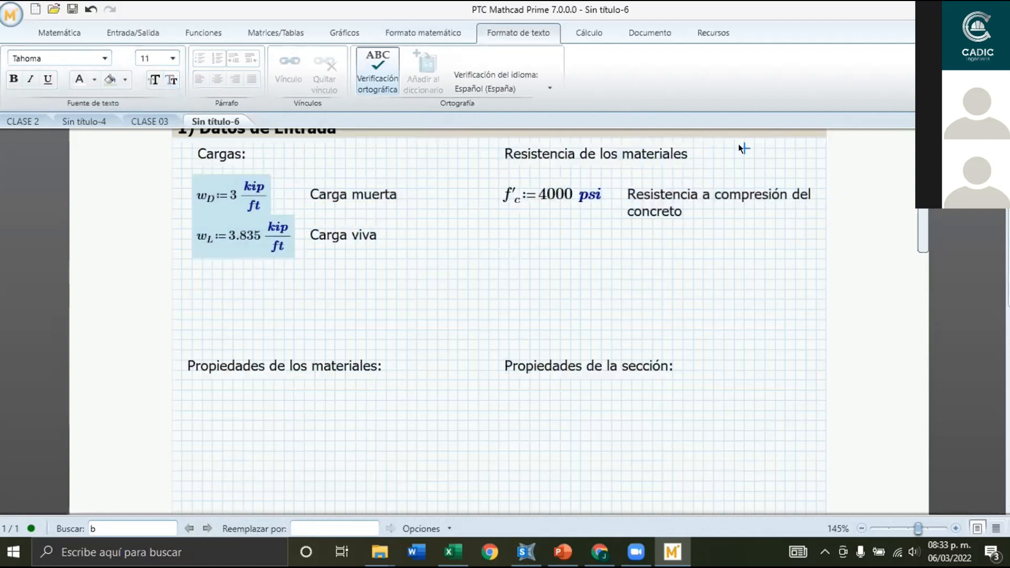
key(Return)
key(Return)
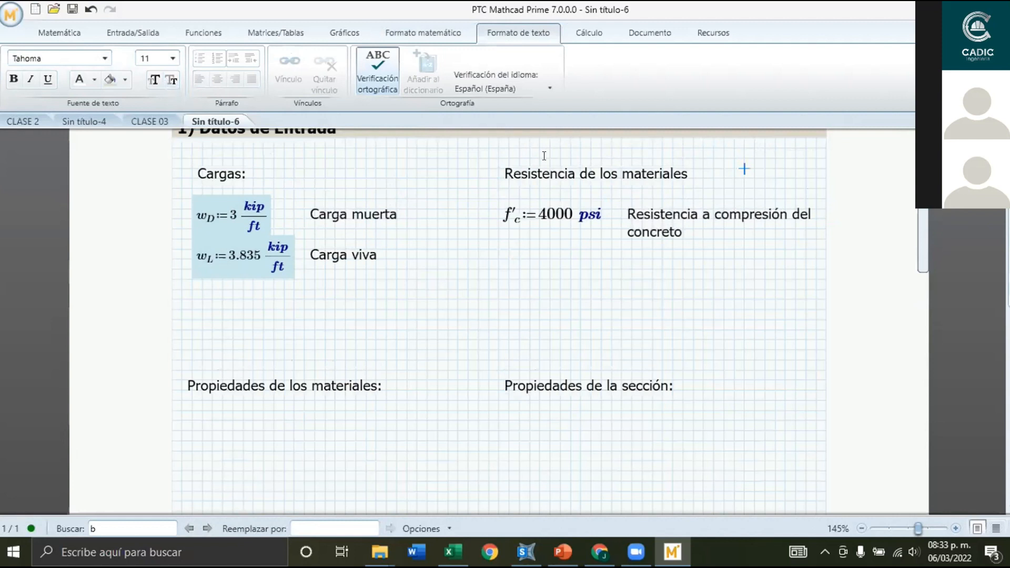
click(427, 152)
scroll(421, 150, up, 3)
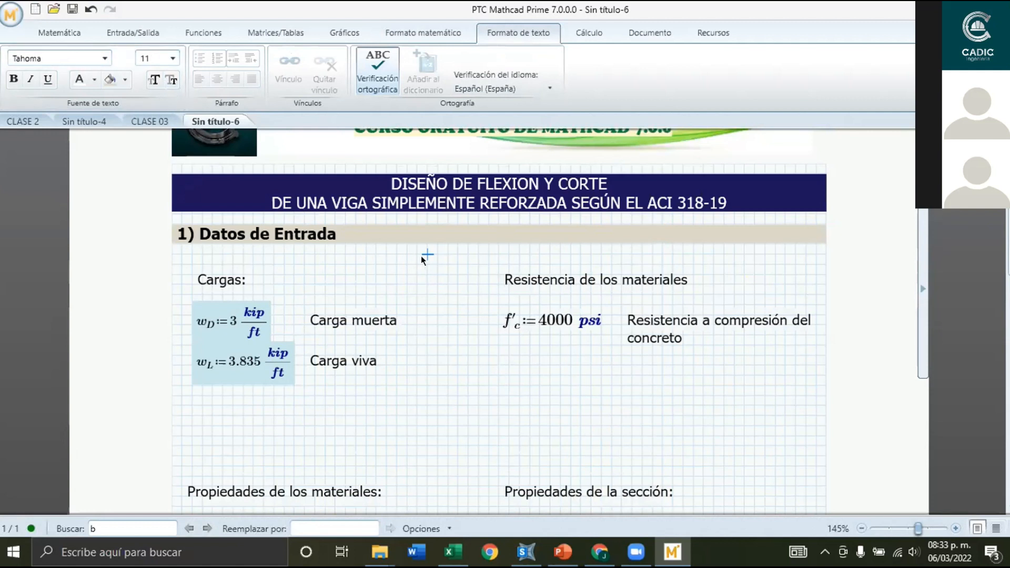
Set the default text size to 10 and remove one blank row above the "Cargas" and "Resistencia de los materiales" subheadings.
click(151, 54)
text(10)
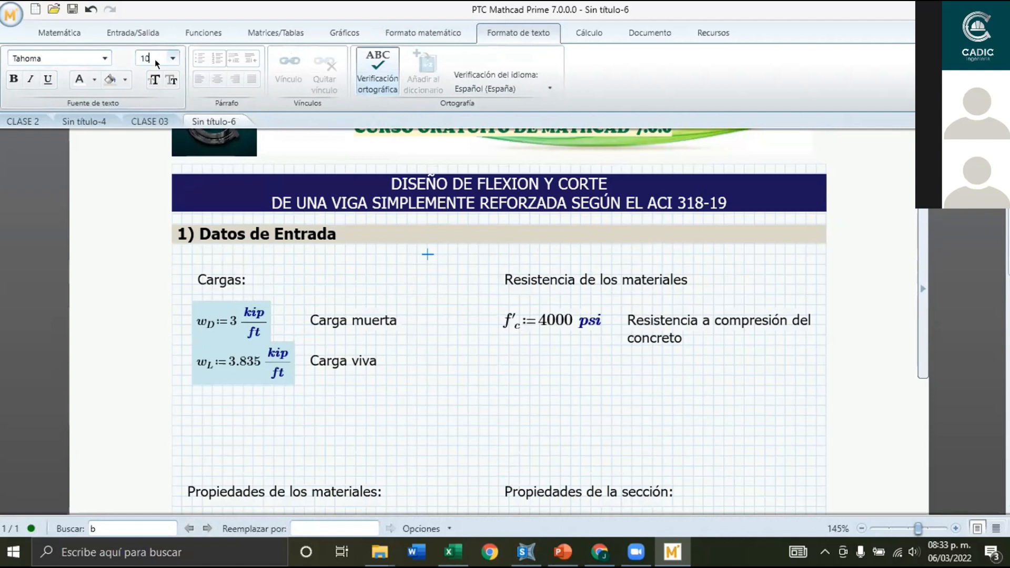
click(431, 289)
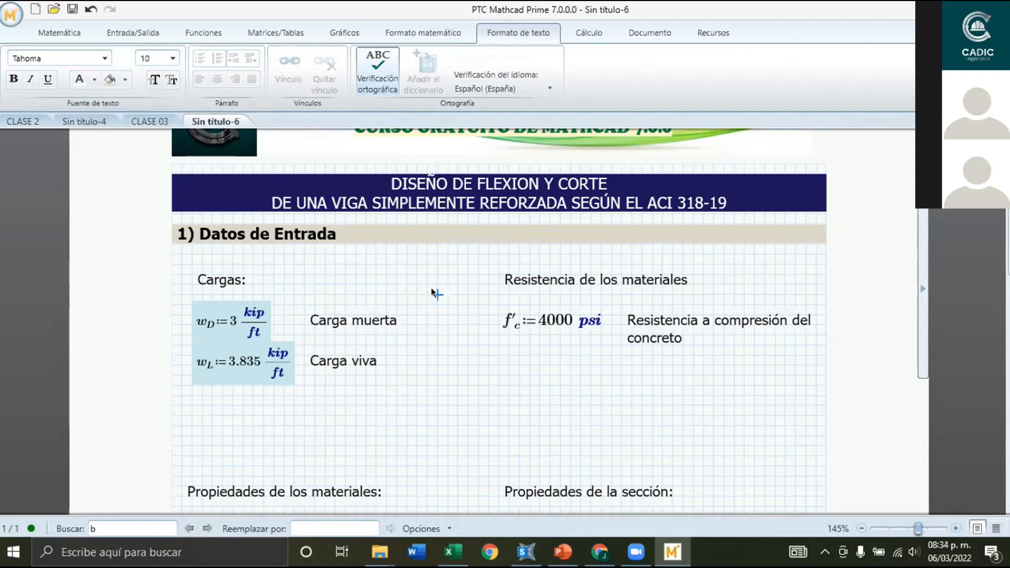
scroll(515, 248, down, 3)
click(503, 259)
click(437, 158)
scroll(457, 177, down, 1)
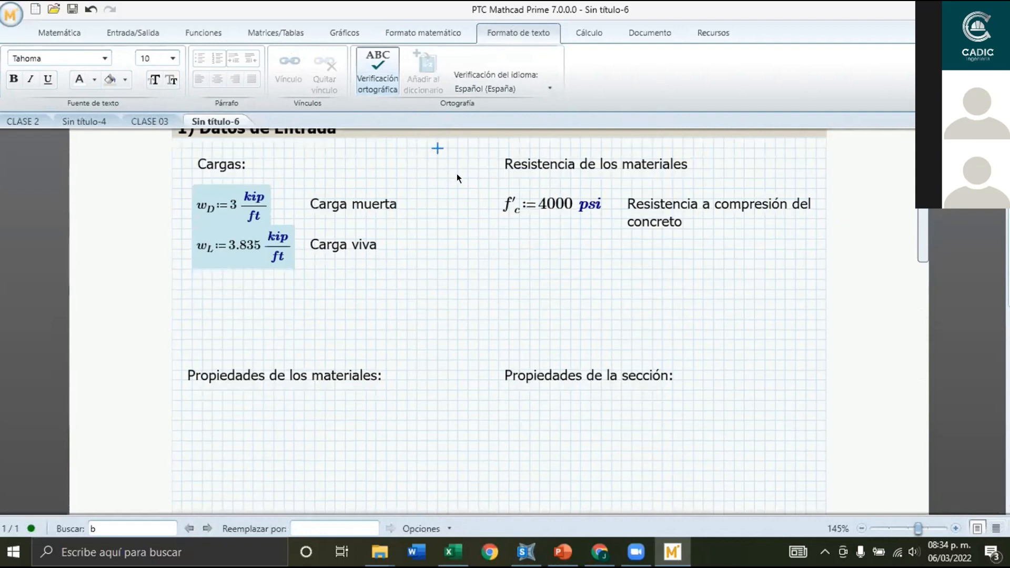
Define the steel yield strength f_y := 60 ksi below the f'_c definition, with y as a subscript.
click(497, 247)
text(f_y)
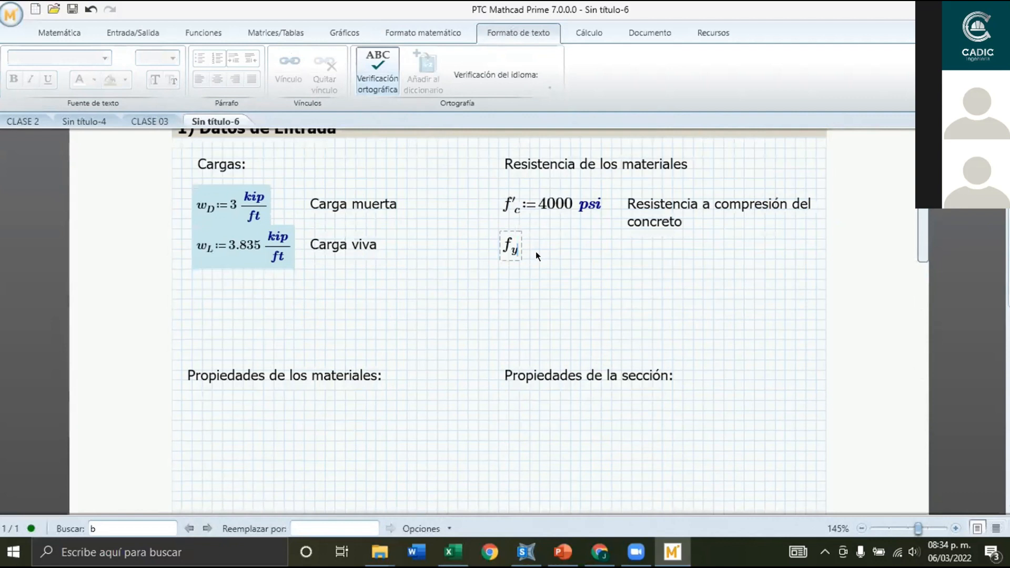
text(.y:)
text(60)
text(*ksi)
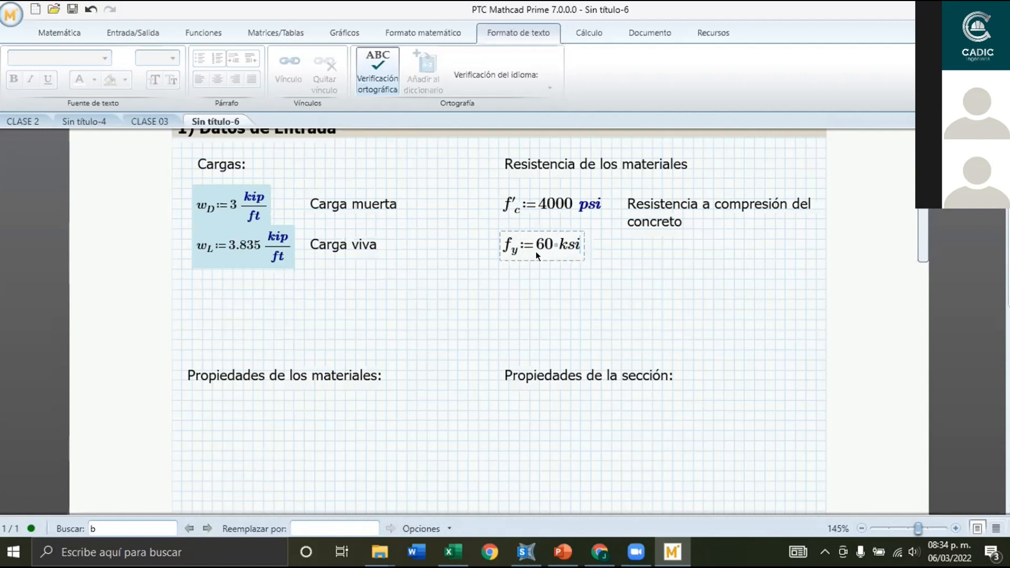
Add a text box reading "Fluencia del acero" beside the f_y definition, aligned under the concrete strength label.
click(611, 257)
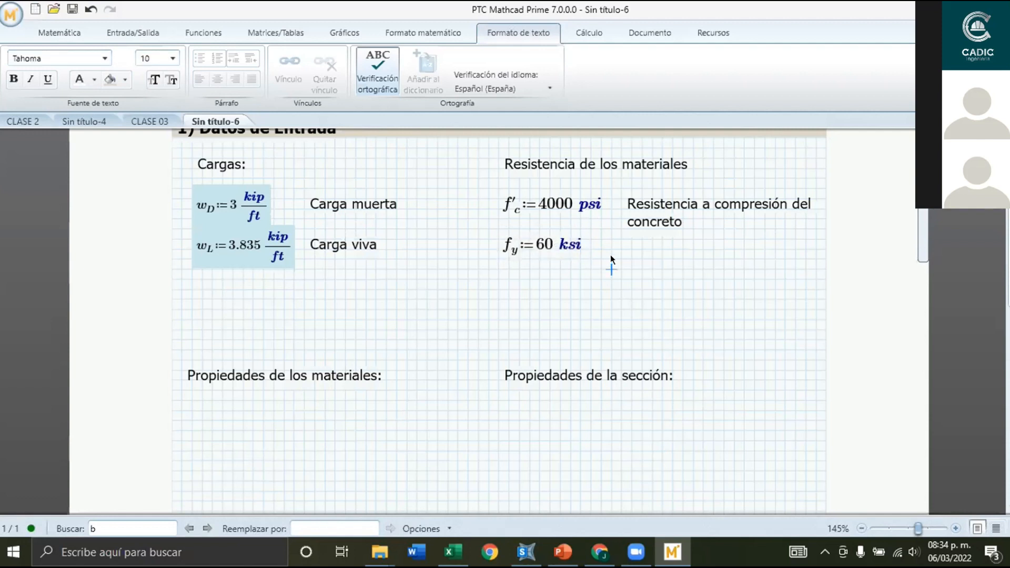
key(ctrl+t)
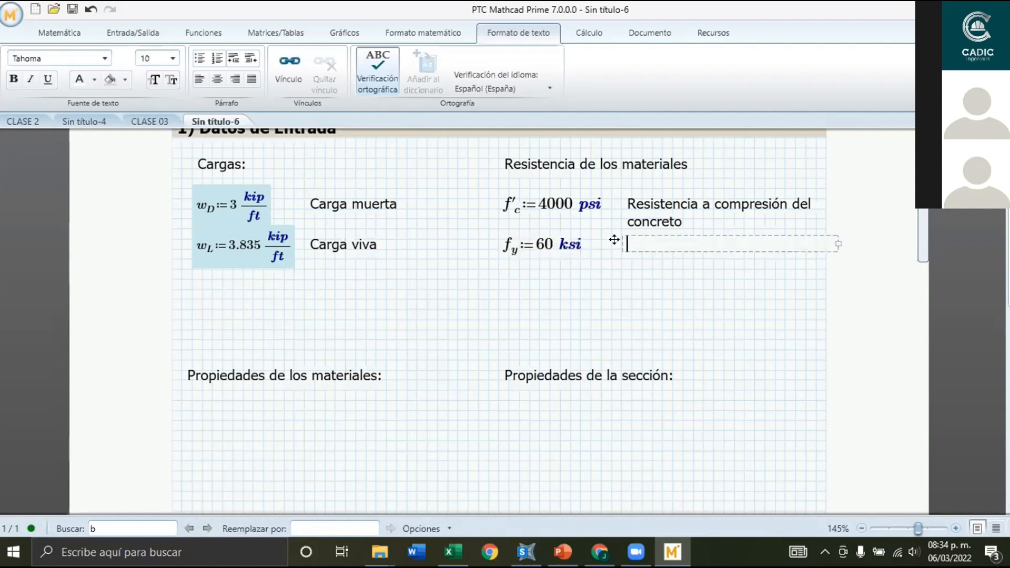
text(F)
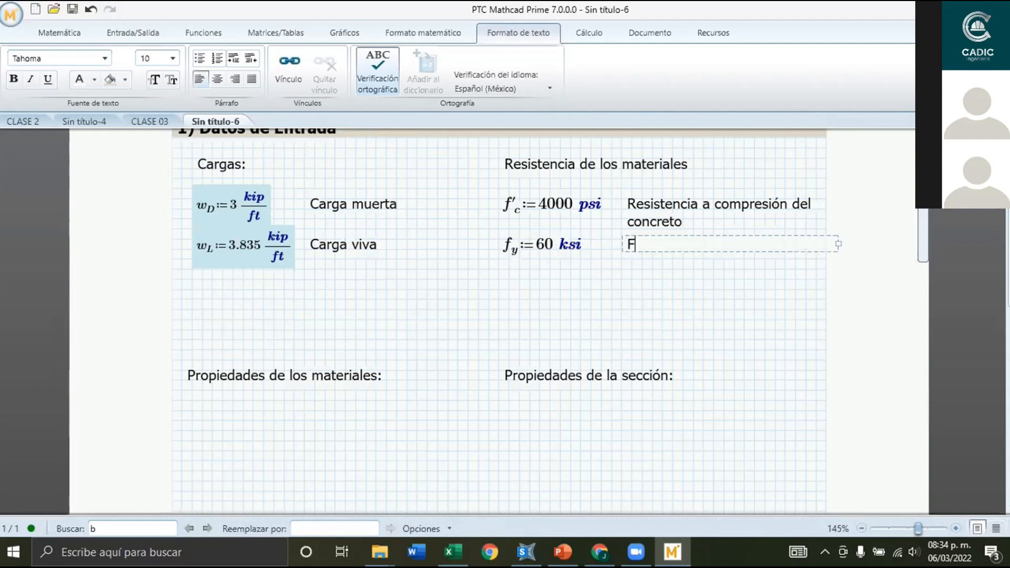
text(luencia del acero)
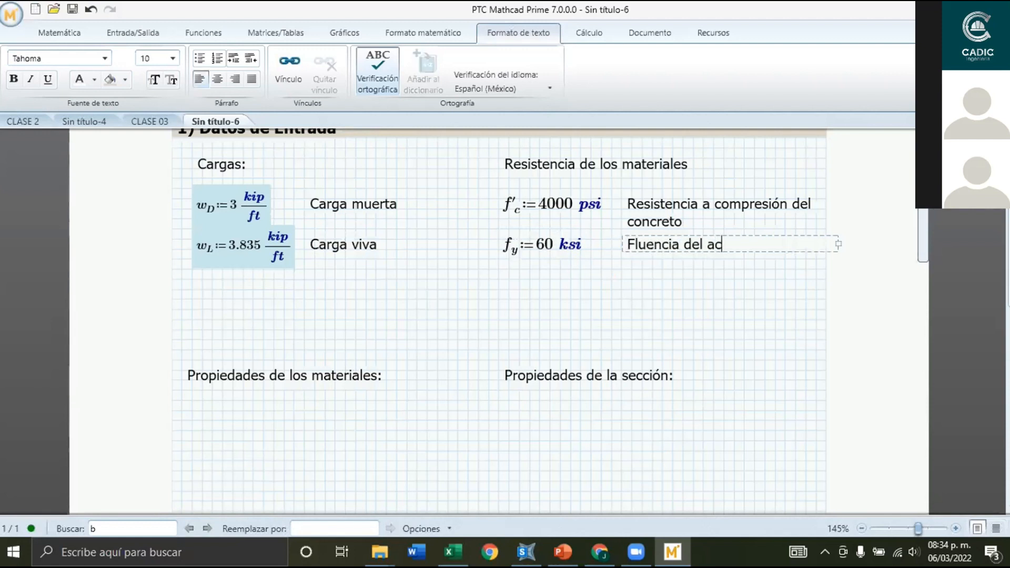
Highlight the f'_c and f_y definitions in the same light blue as the load definitions.
scroll(547, 355, up, 1)
drag(547, 333, 510, 210)
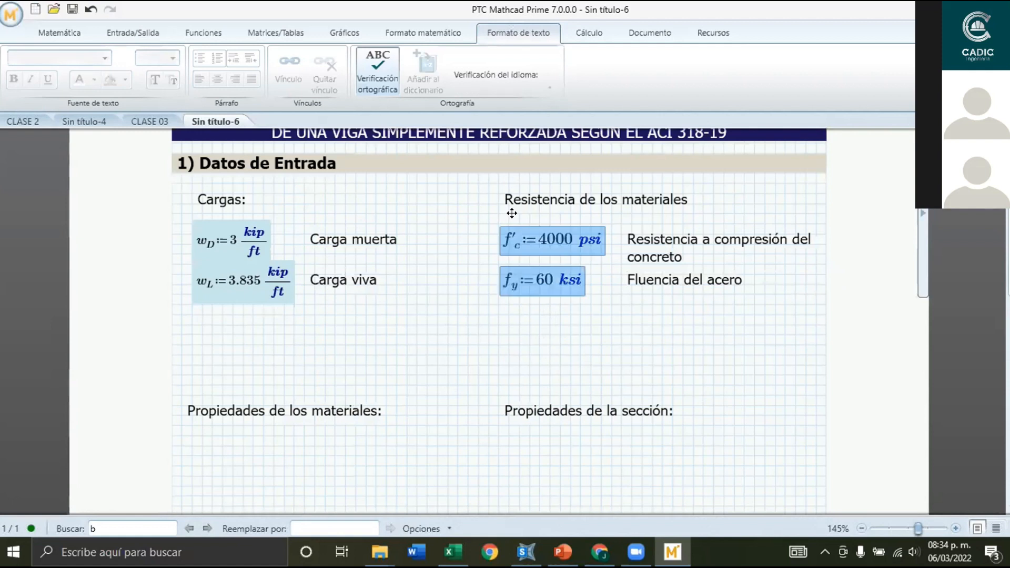
click(121, 35)
click(63, 33)
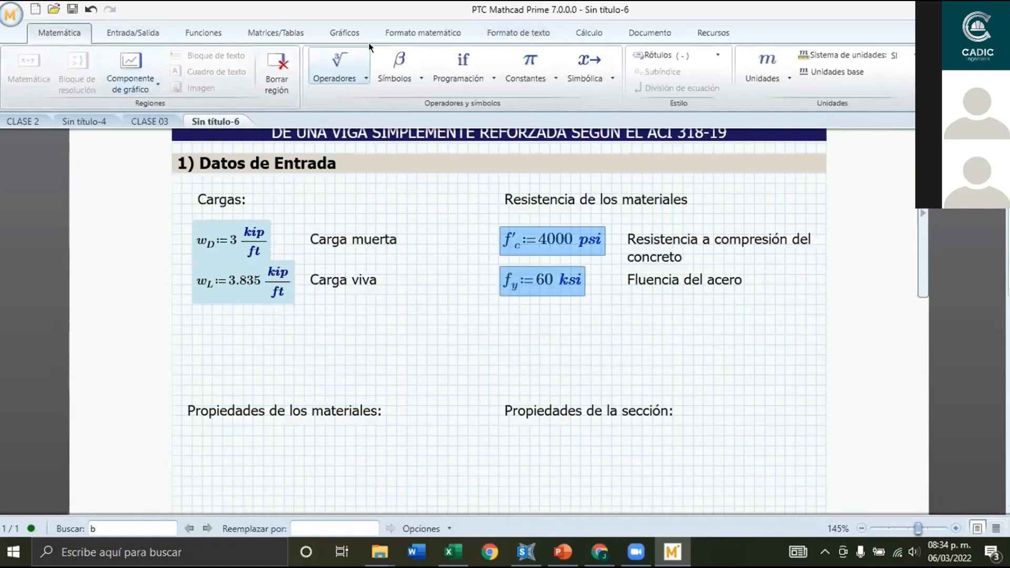
click(518, 32)
click(437, 35)
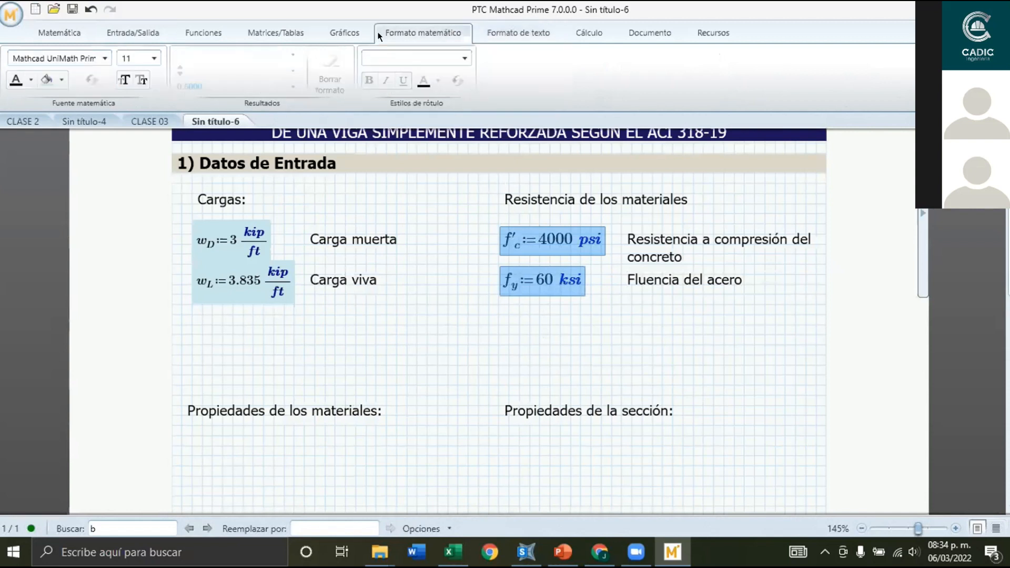
click(431, 298)
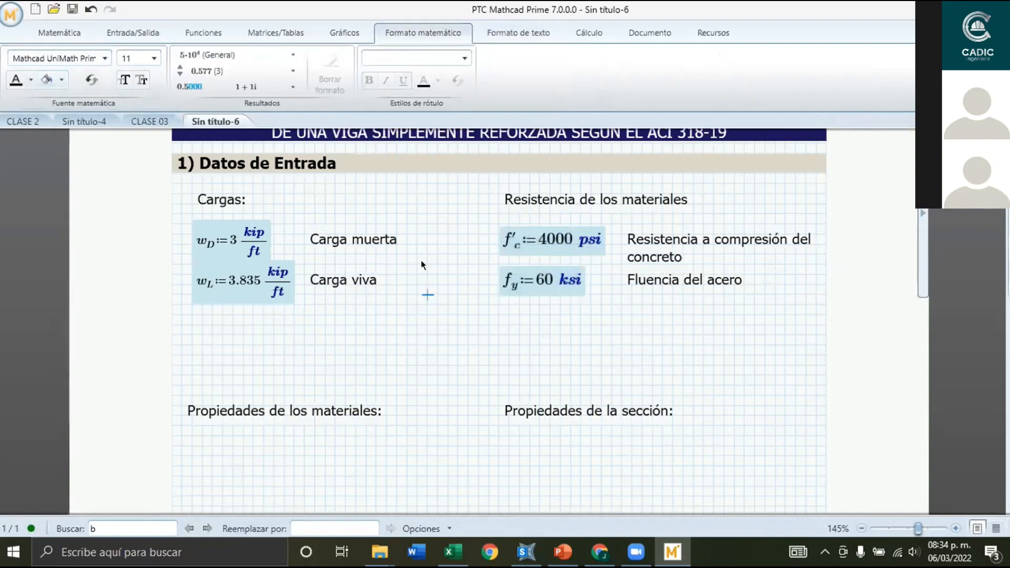
Insert blank rows below the loads and strengths to push the "Propiedades de los materiales" and "Propiedades de la sección" headings down.
scroll(436, 255, down, 4)
scroll(541, 288, up, 3)
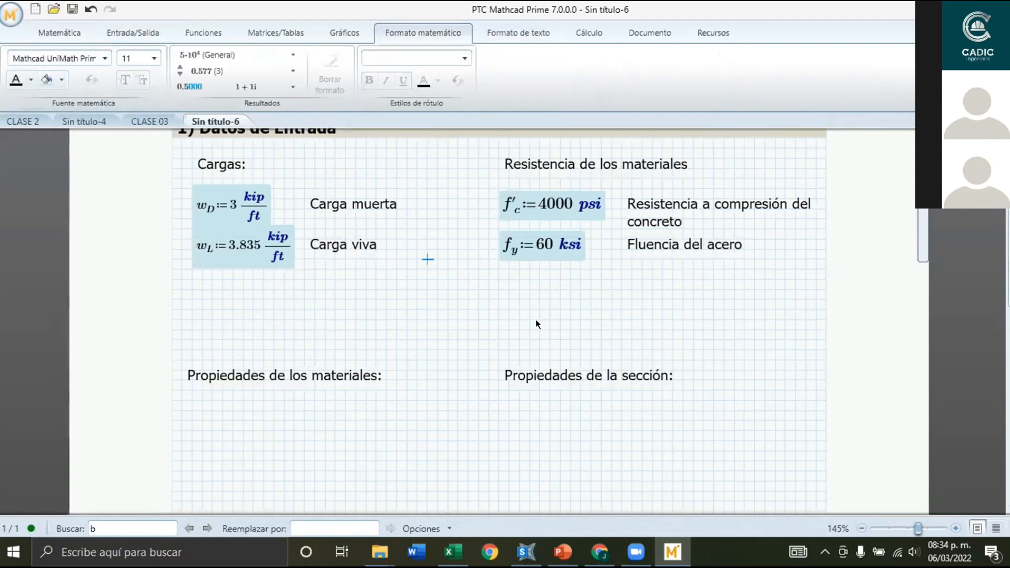
key(Return)
key(Return)
key(Return)
key(Return)
key(Return)
key(Return)
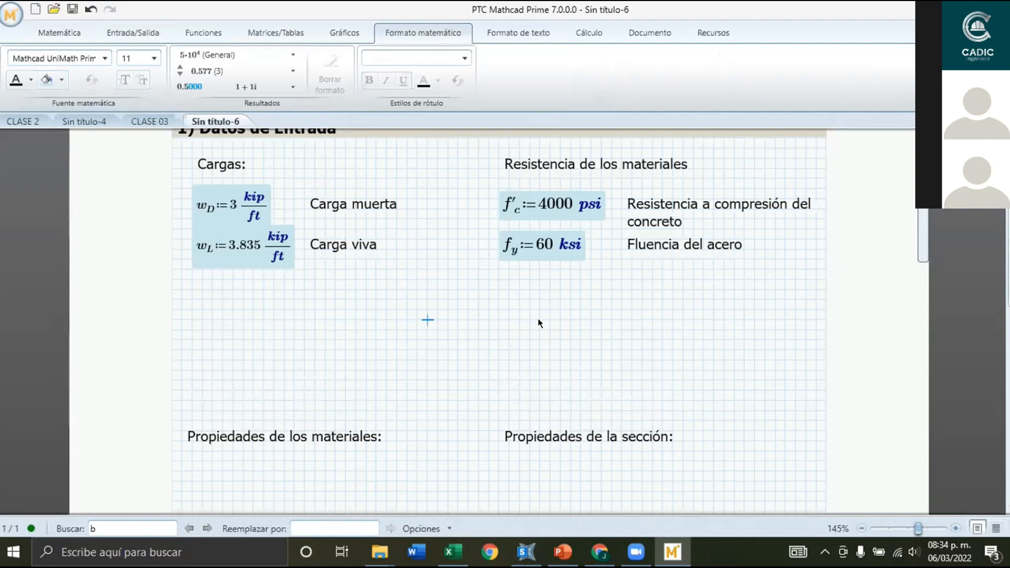
key(Return)
key(Return)
scroll(540, 320, down, 5)
key(Return)
key(Return)
key(Return)
key(Return)
key(Return)
key(Return)
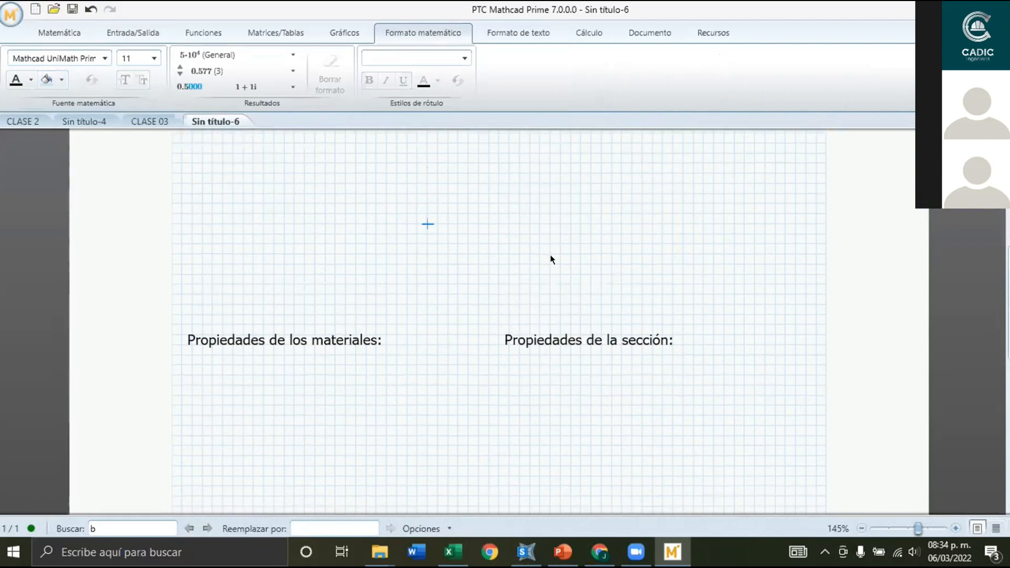
scroll(550, 260, up, 3)
key(Return)
key(Return)
key(Return)
key(Return)
key(Return)
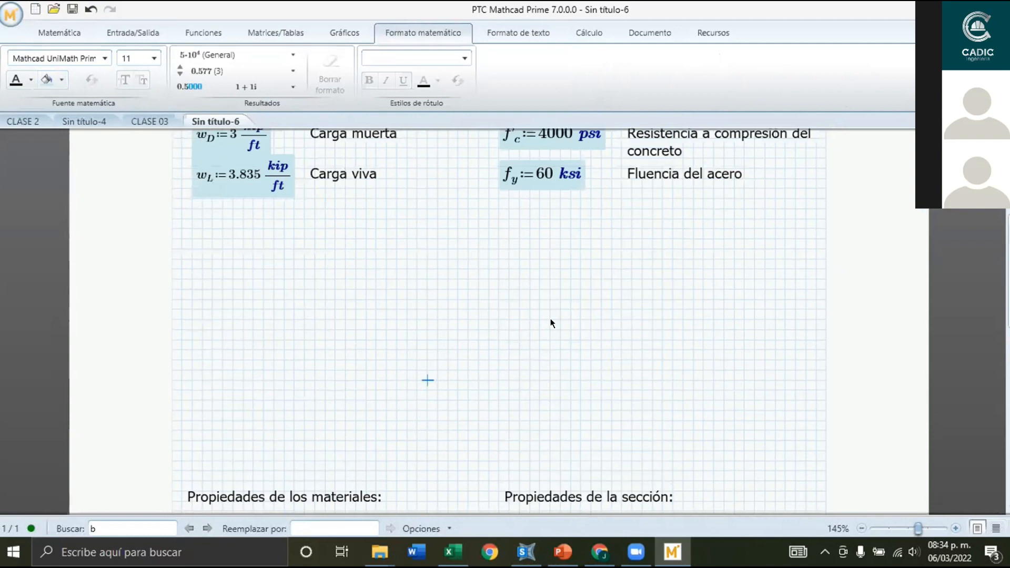
Switch to Excel, copy the grouped beam elevation and Section A-A drawing, and return to the Mathcad worksheet.
click(451, 552)
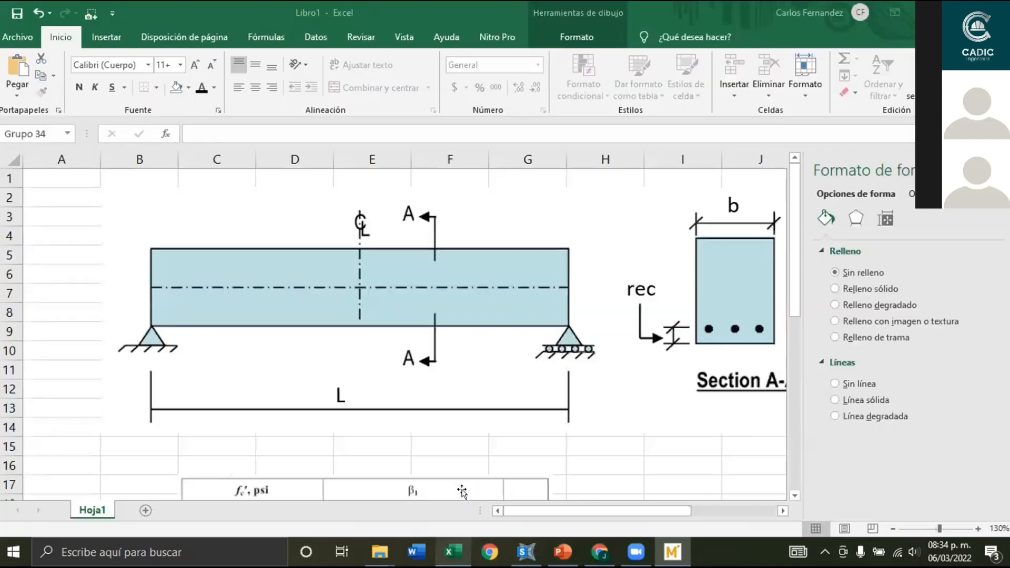
click(514, 294)
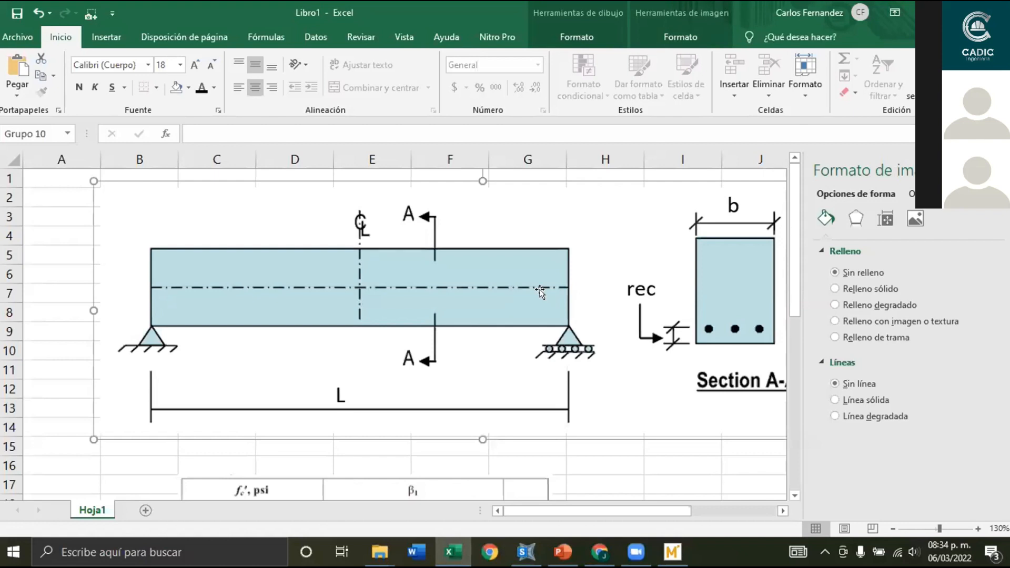
click(928, 13)
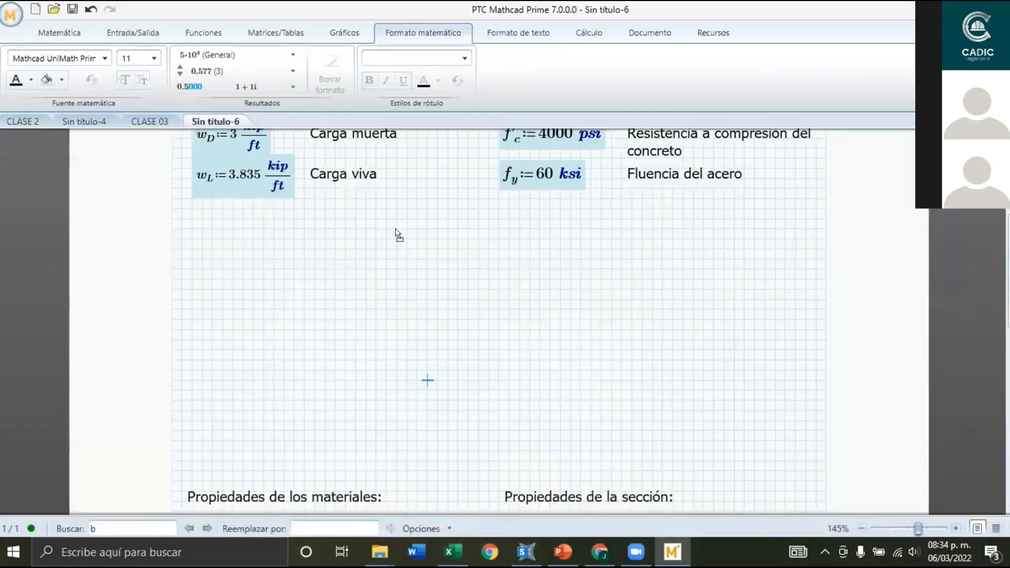
Paste the beam drawing into the blank space above the "Propiedades" headings and move it into line with the load definitions.
key(ctrl+v)
mouse_move(548, 252)
mouse_down()
mouse_move(488, 242)
mouse_move(496, 231)
mouse_up()
scroll(737, 313, down, 3)
click(692, 319)
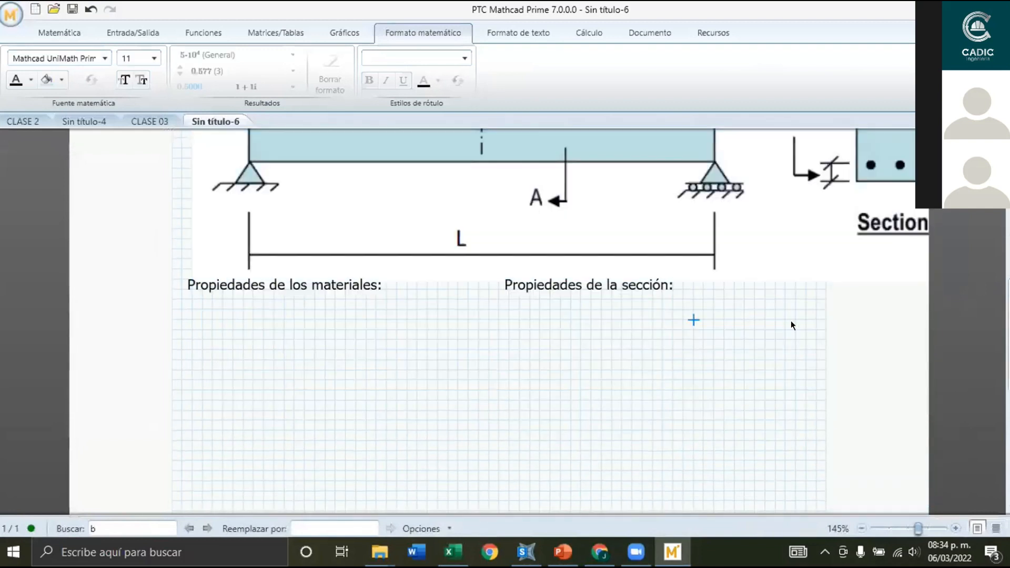
click(743, 242)
click(771, 321)
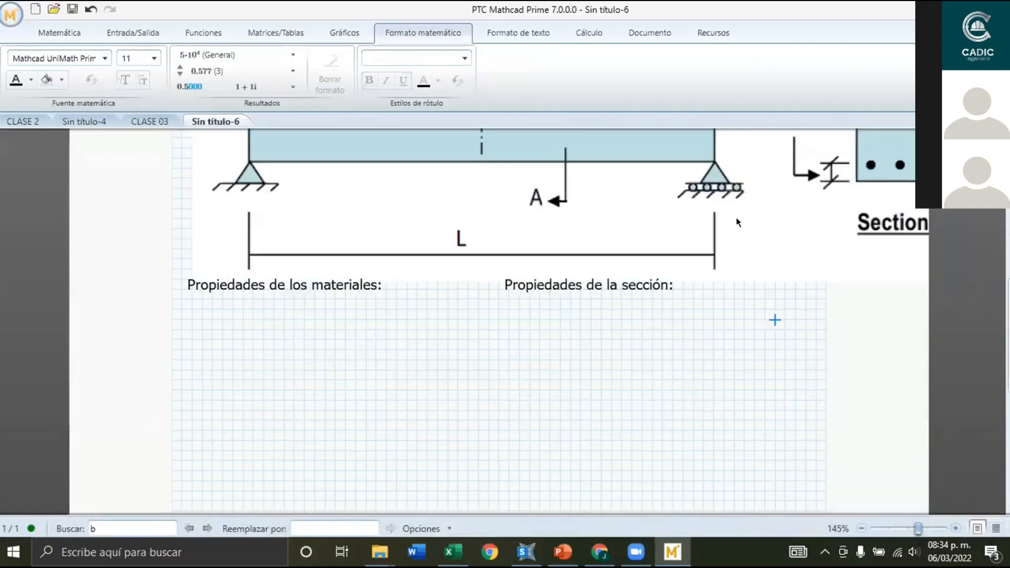
Shrink the pasted beam drawing in draft view so it fits within the page width, and return to page view.
click(738, 220)
click(618, 276)
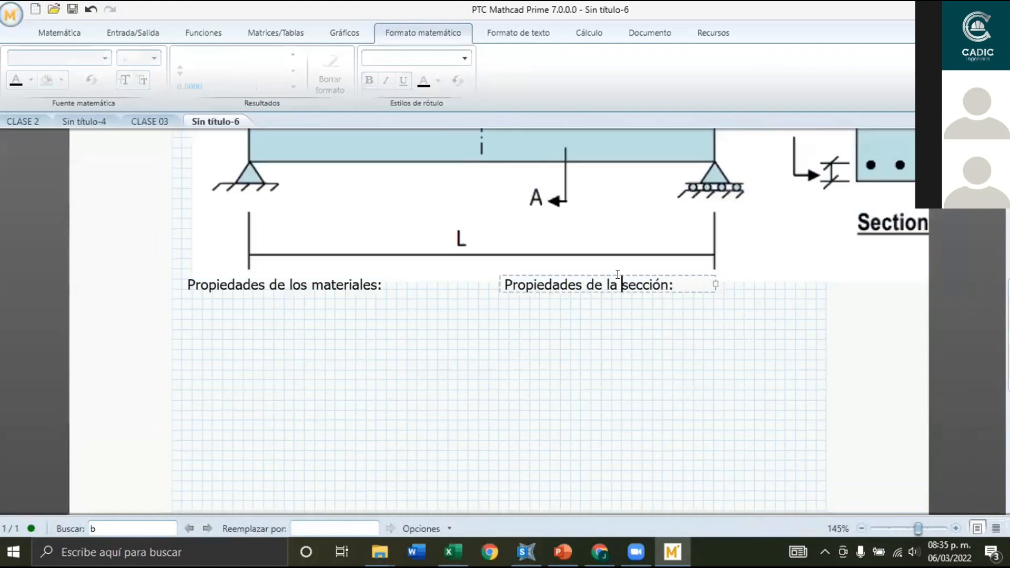
double_click(783, 239)
drag(751, 309, 693, 257)
double_click(453, 285)
drag(601, 292, 557, 229)
drag(452, 284, 430, 253)
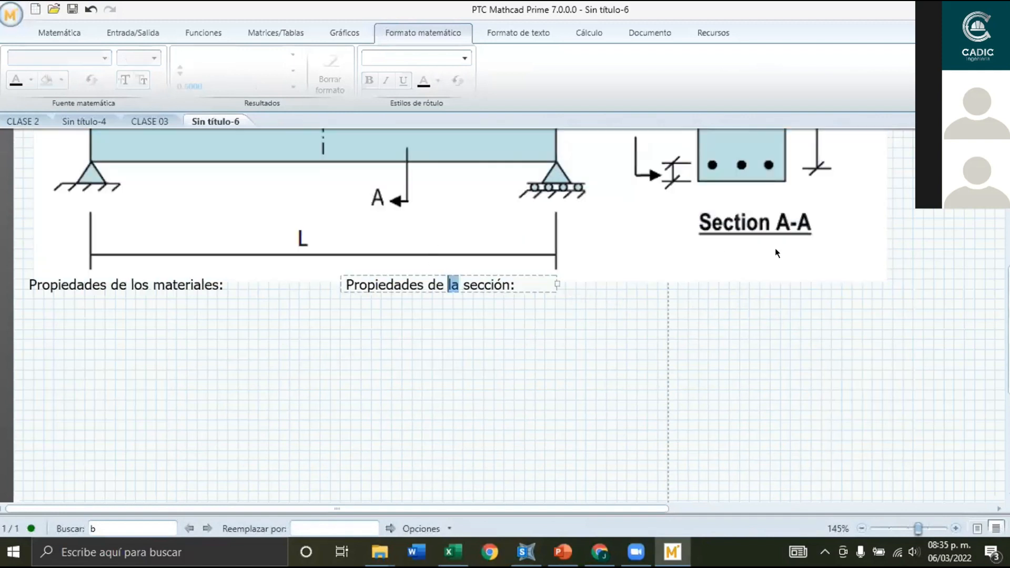
scroll(942, 255, up, 2)
drag(942, 277, 593, 203)
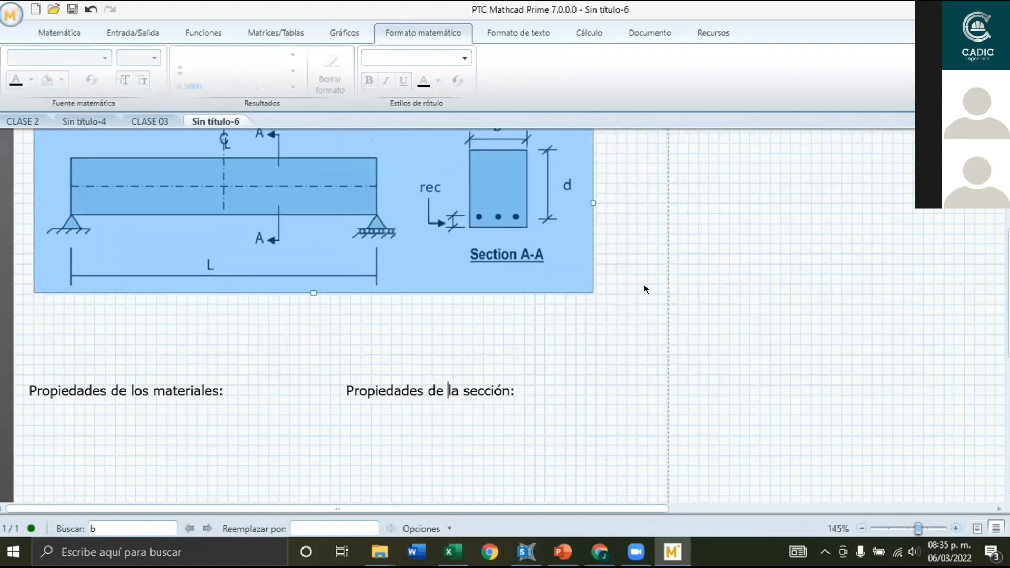
scroll(646, 288, up, 3)
click(976, 528)
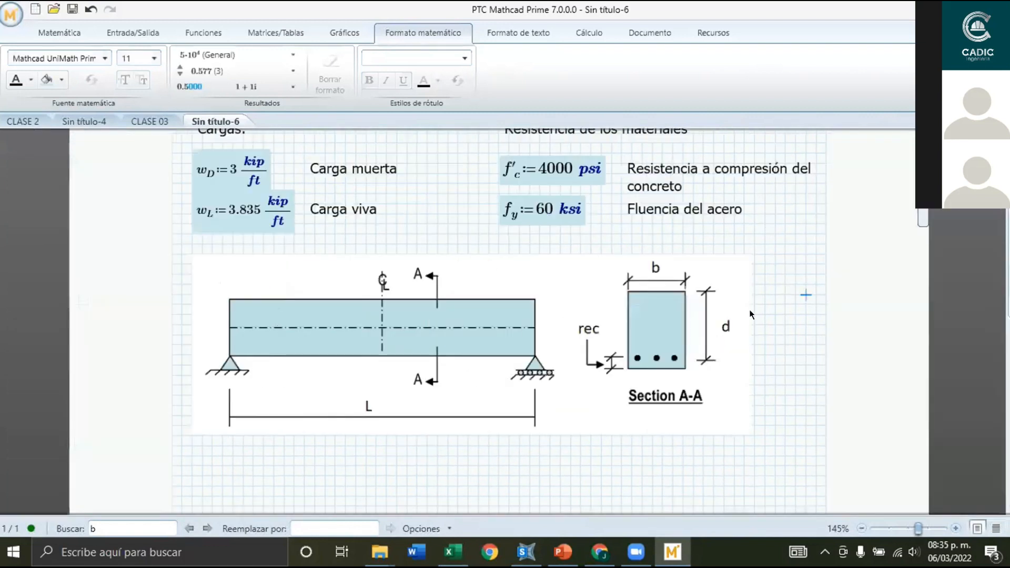
Remove the surplus blank rows between the beam drawing and the "Propiedades" headings.
scroll(714, 292, down, 4)
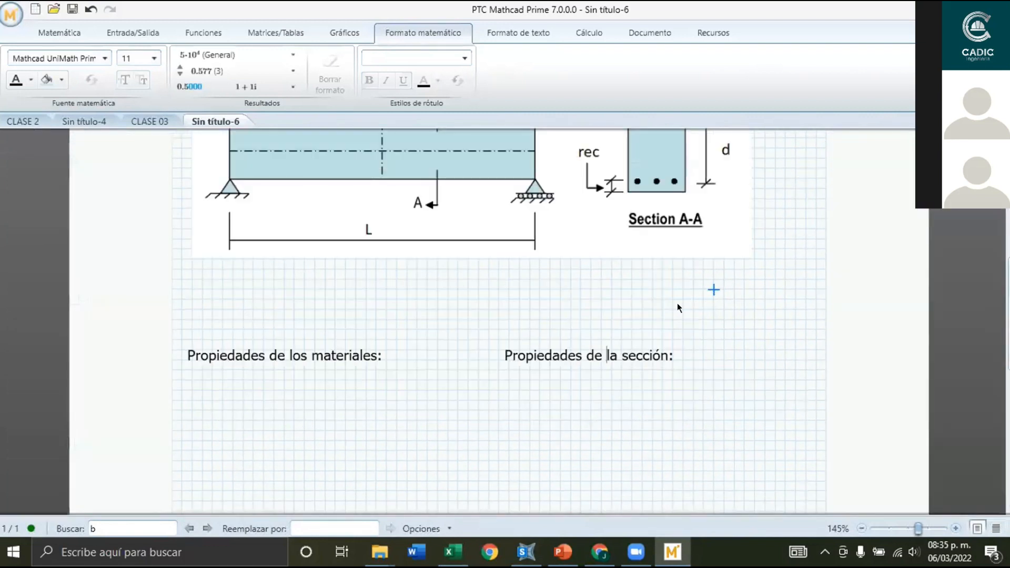
right_click(689, 273)
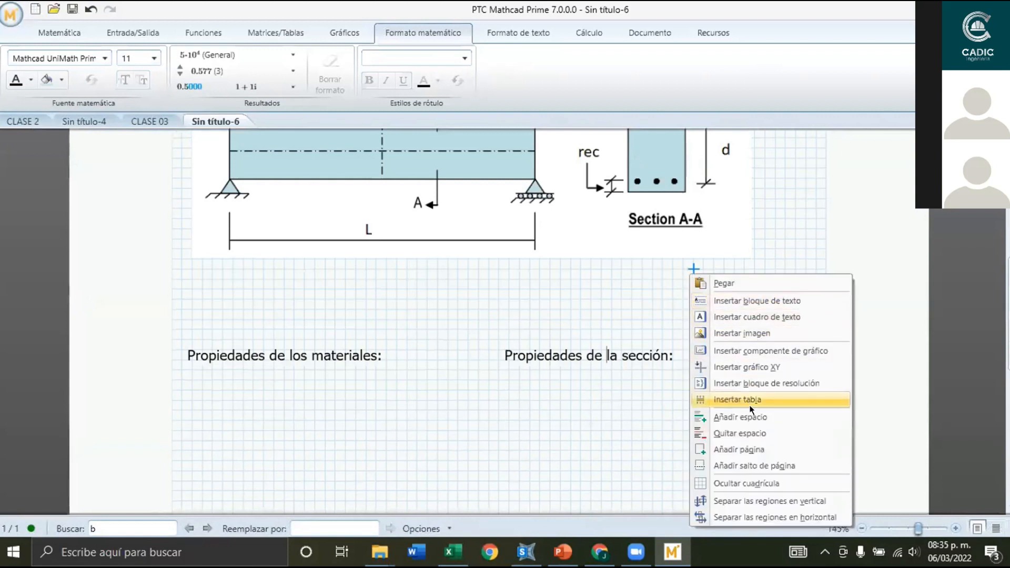
click(750, 433)
scroll(342, 263, down, 2)
Start a definition of the variable E under the "Propiedades de los materiales" heading.
click(316, 240)
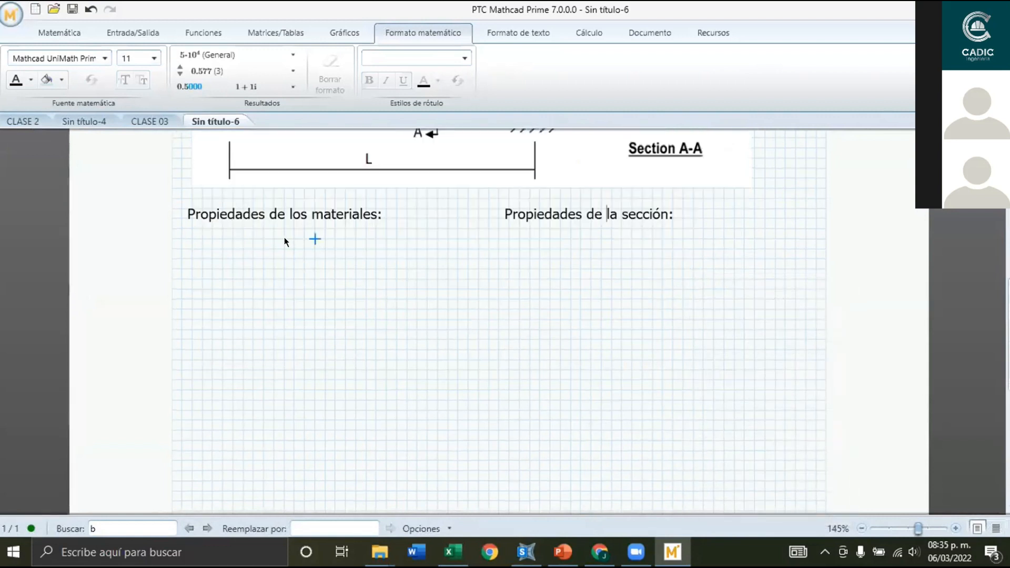
click(191, 240)
text(E:=)
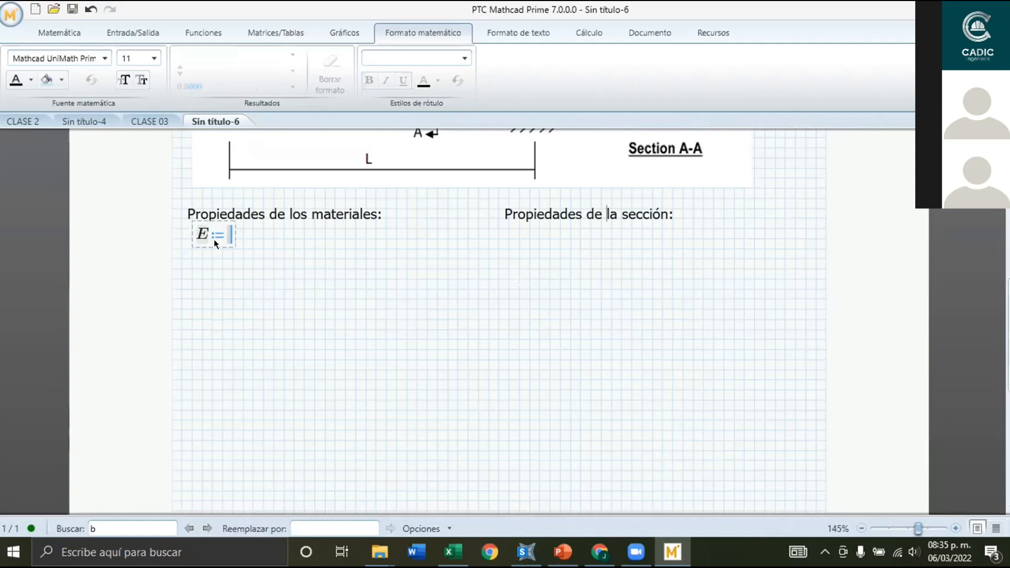
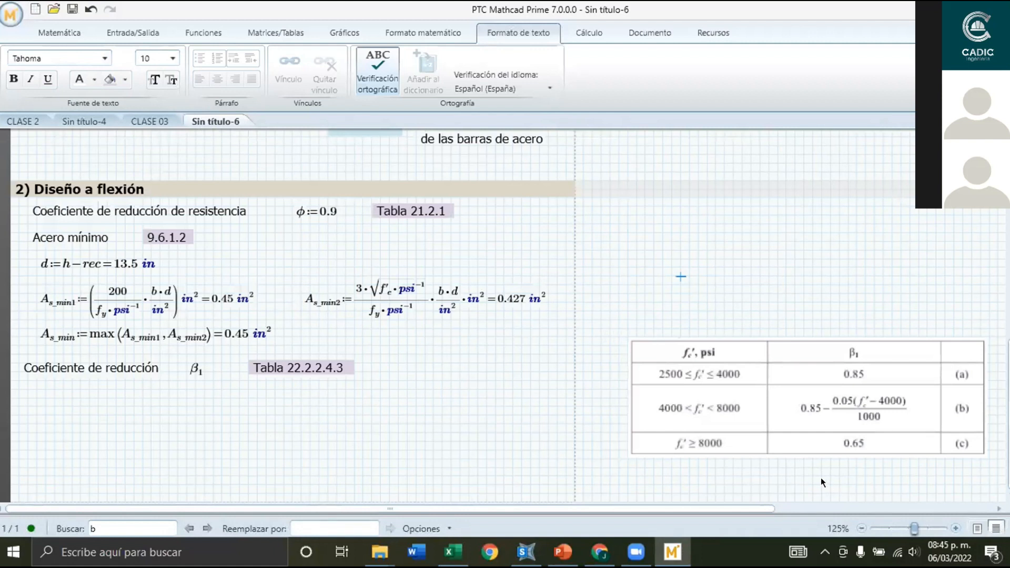
Define β_1 below its heading with an if function returning 0.65 for f'_c > 8000 psi and a nested if otherwise.
key(alt+Tab)
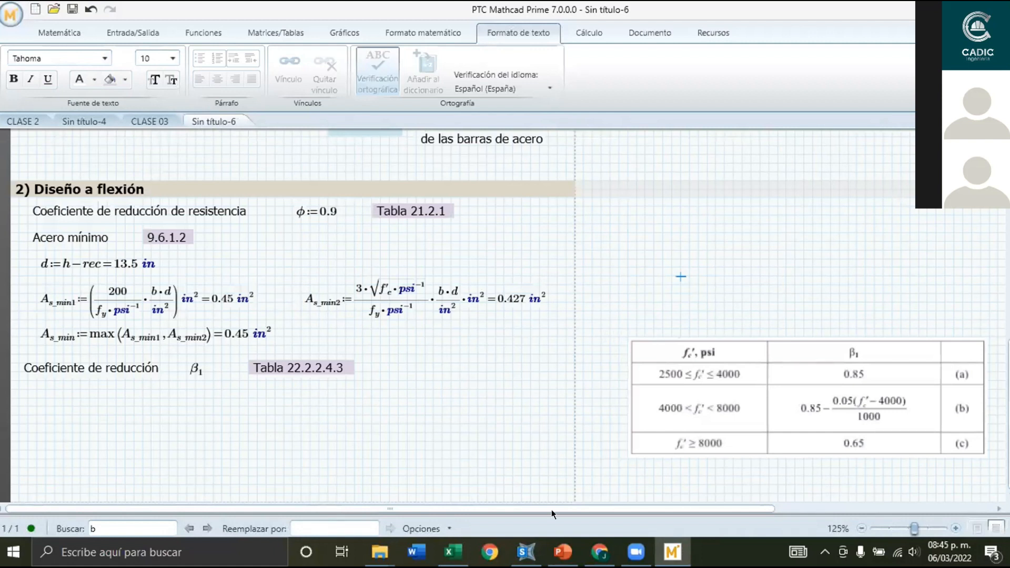
click(742, 293)
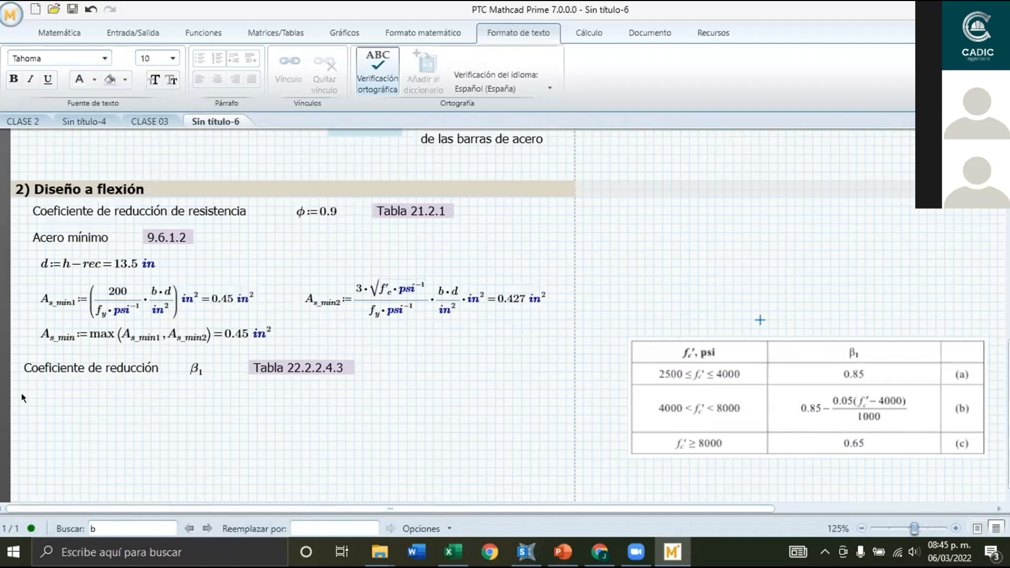
click(36, 396)
text(b)
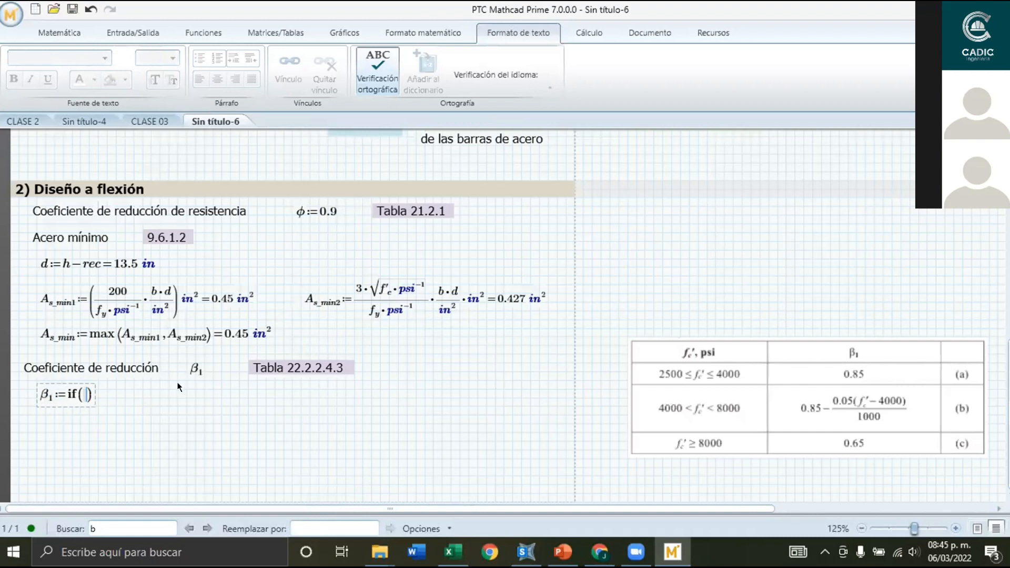
text(f'.c>)
text(8000*psi, )
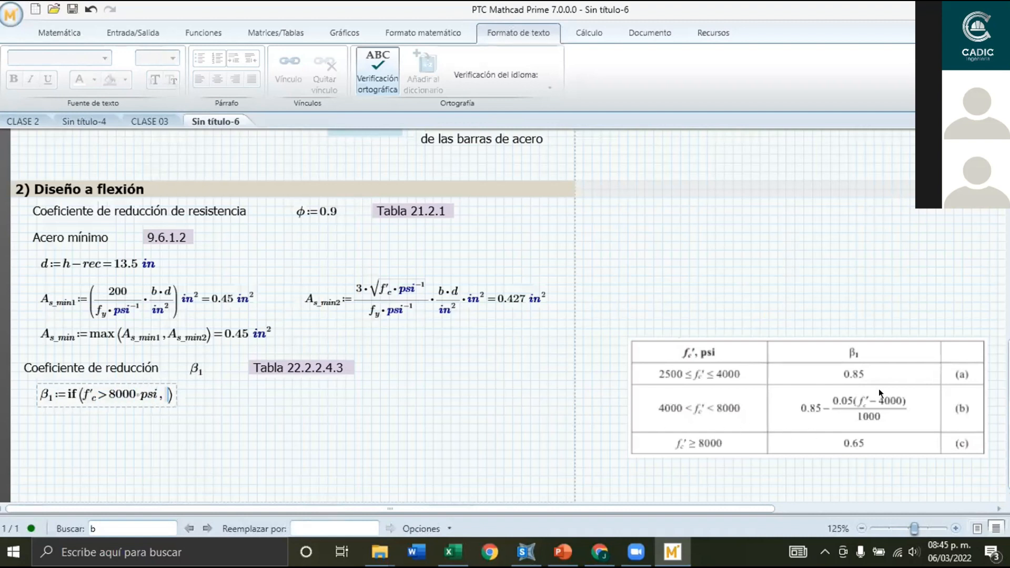
text(0.65,)
text(if()
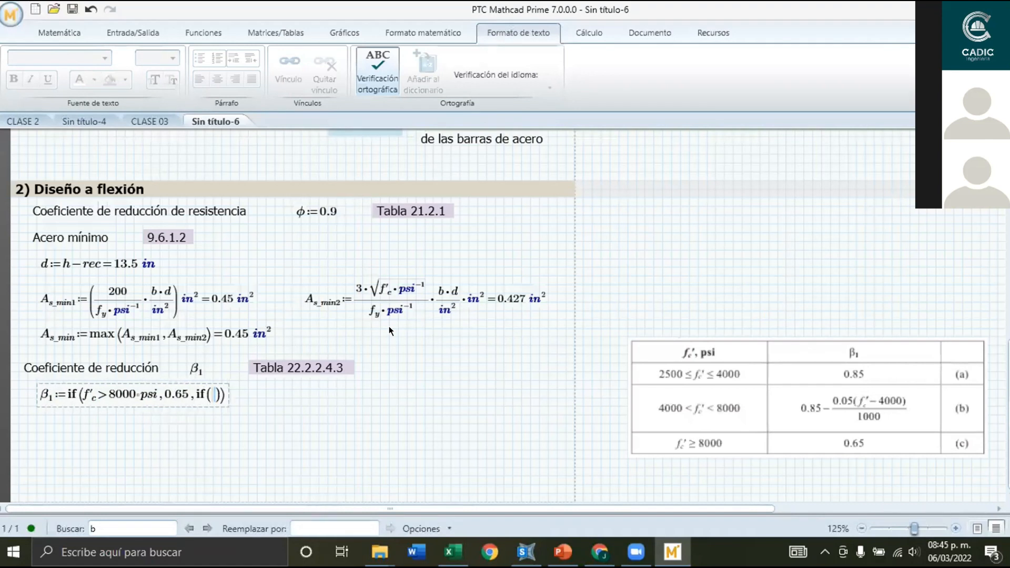
Fill the nested if with the condition f'_c > 4000 psi and the value 0.85 − 0.05·(f'_c − 4000)/1000.
text(f)
text('.c>4)
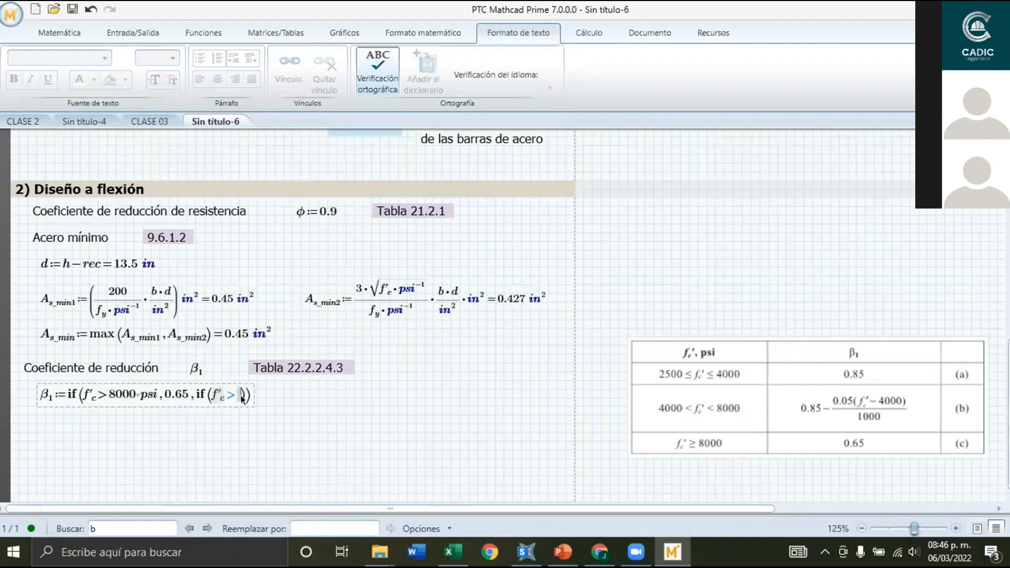
text(000*psi,)
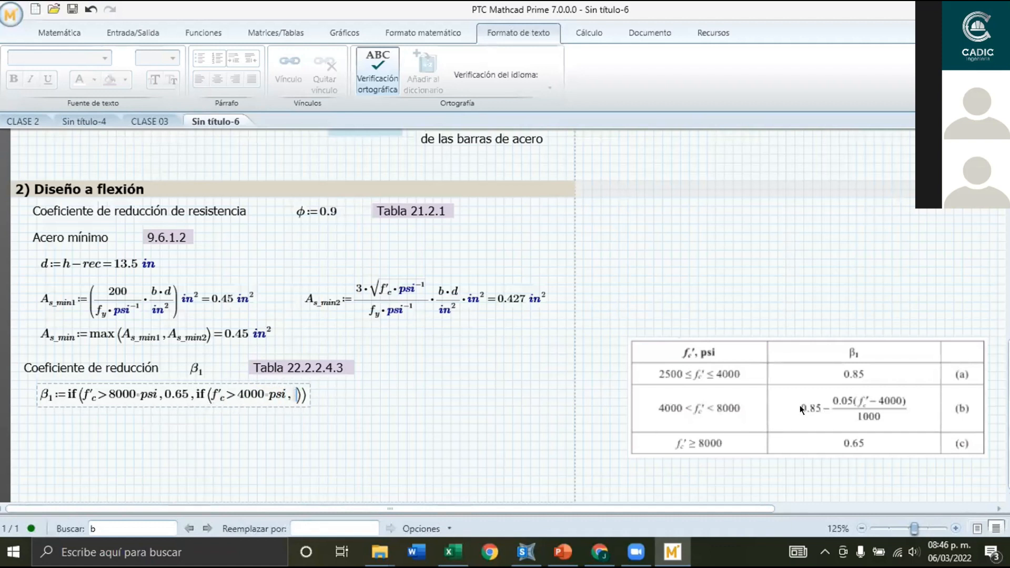
text(0.85)
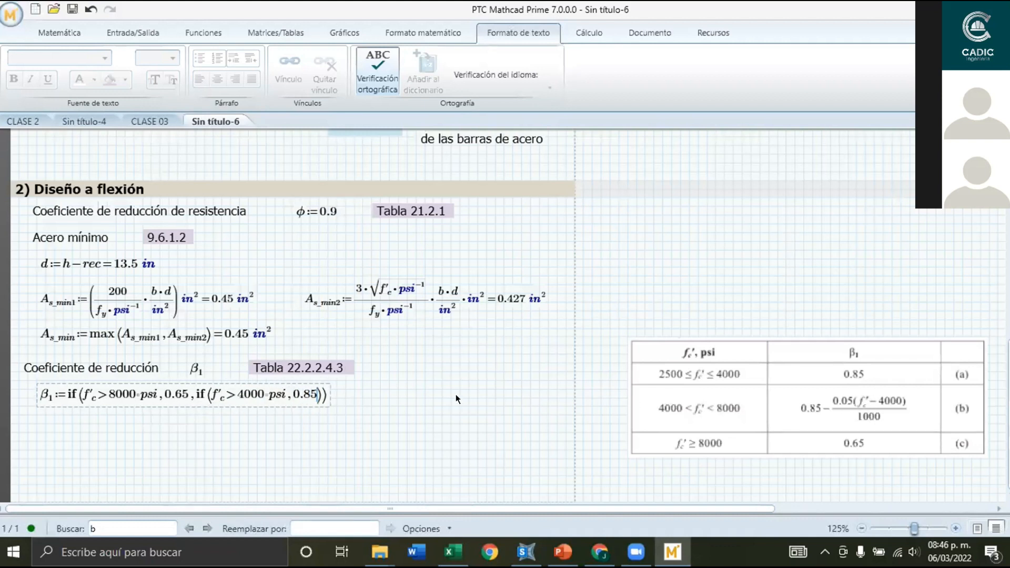
text(-0.05/*(f)
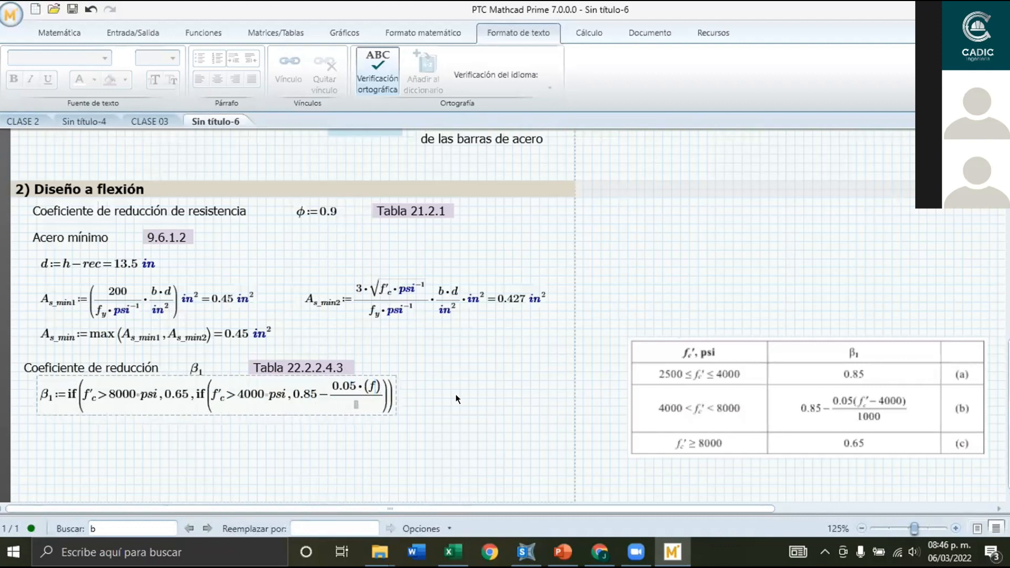
text('.c-)
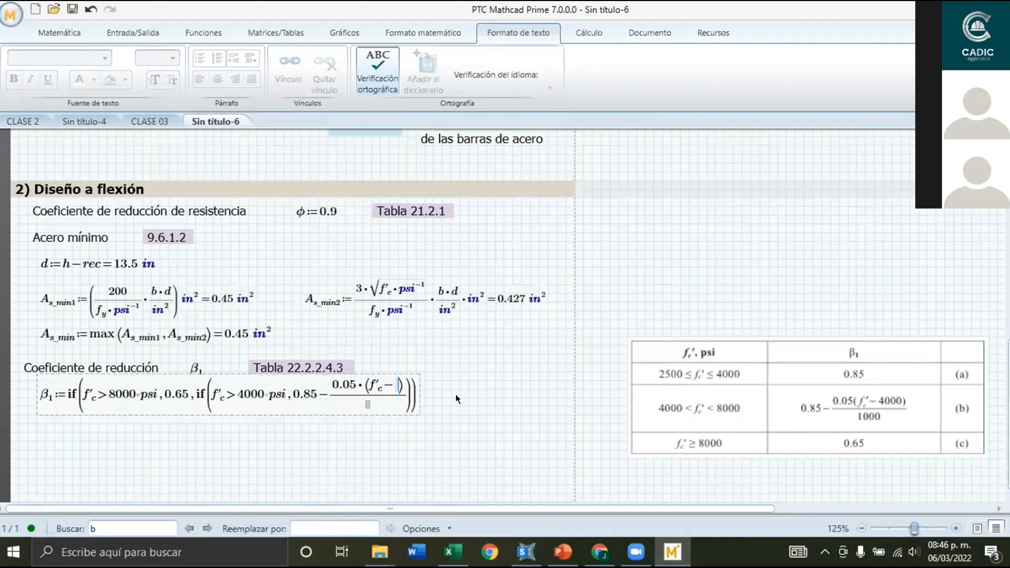
text(4000)
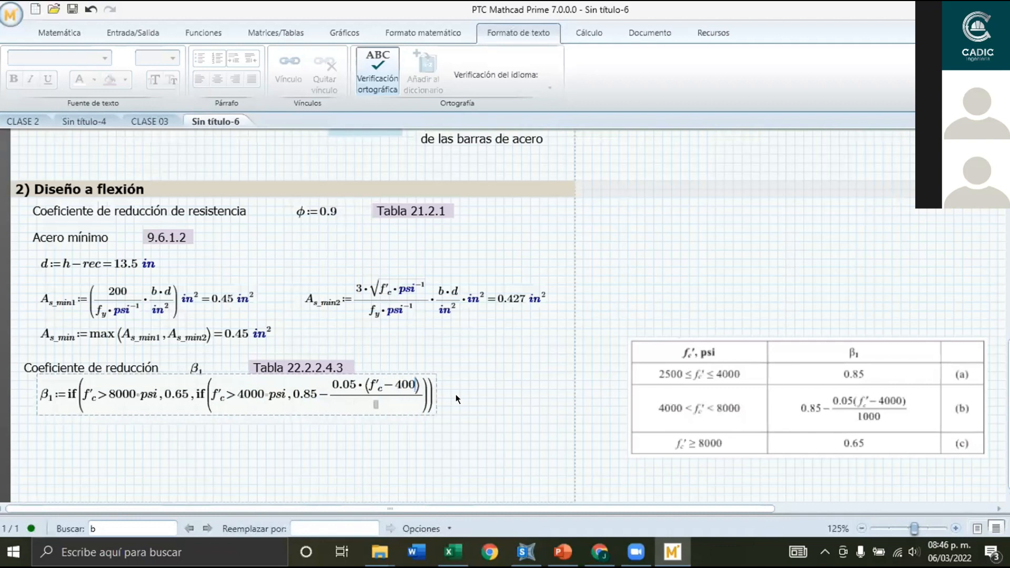
scroll(383, 447, up, 1)
click(379, 439)
text(1000)
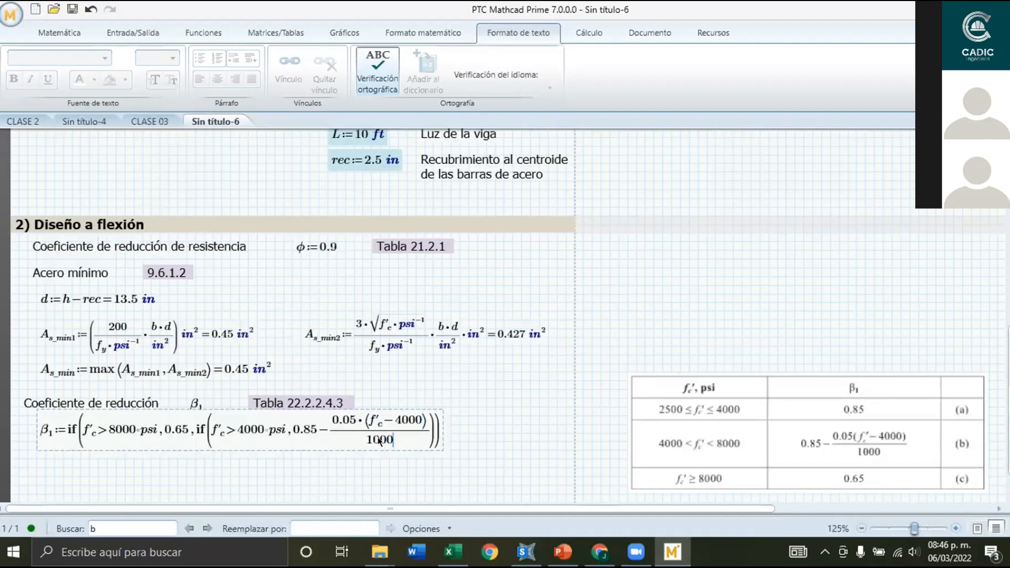
Multiply f'_c in the fraction's numerator by psi^-1 to make the term dimensionless.
scroll(380, 384, down, 1)
click(383, 388)
text(/)
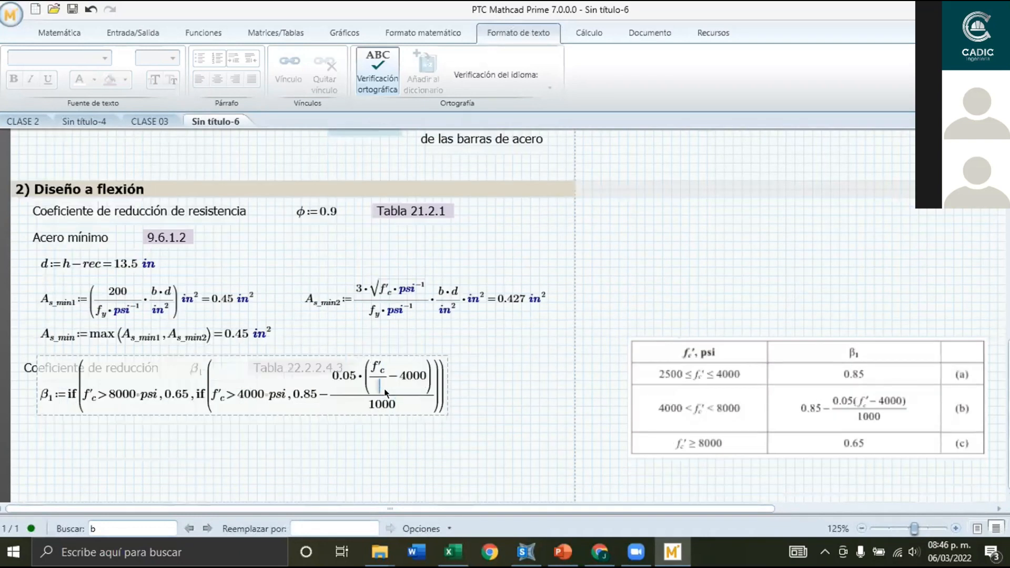
key(BackSpace)
text(*)
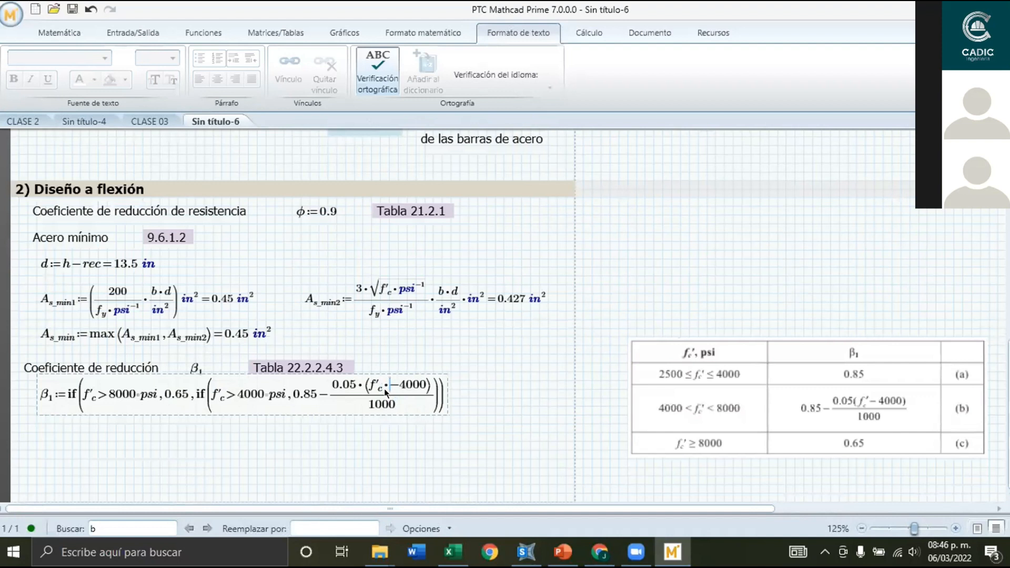
text(psi^-1)
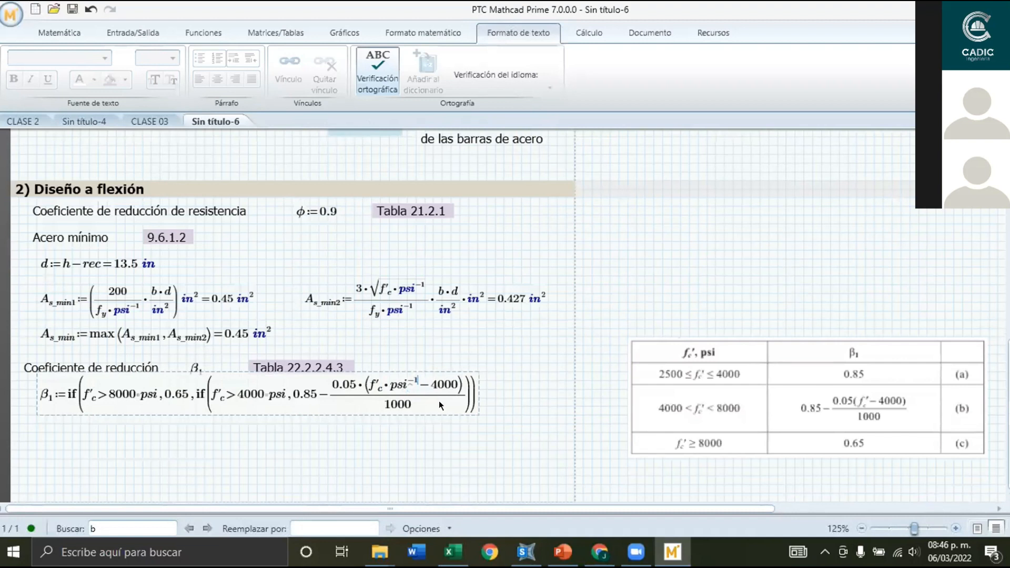
Add 0.85 as the nested if's remaining alternative and evaluate the β_1 expression.
click(466, 397)
text(,)
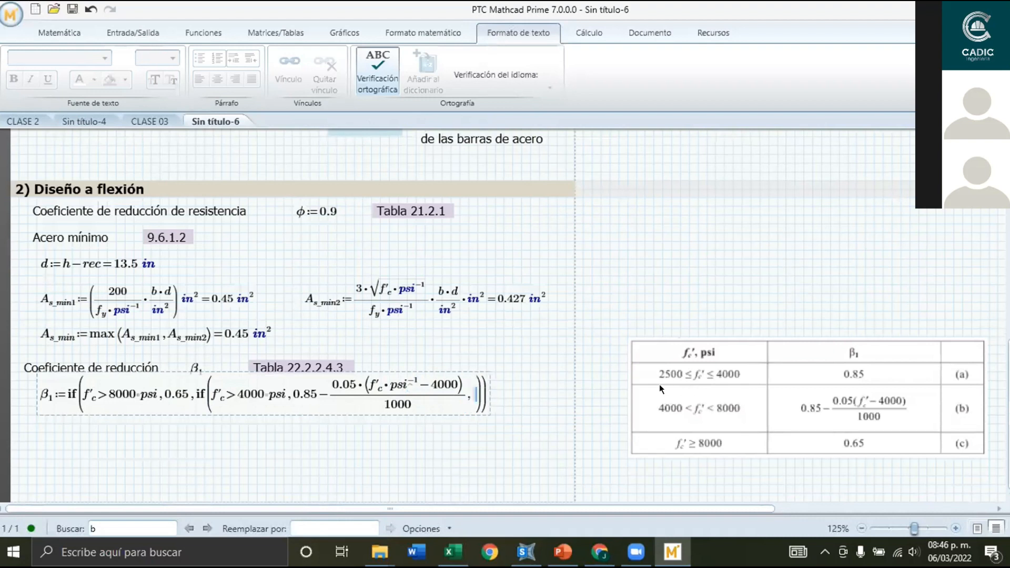
text(0.85)
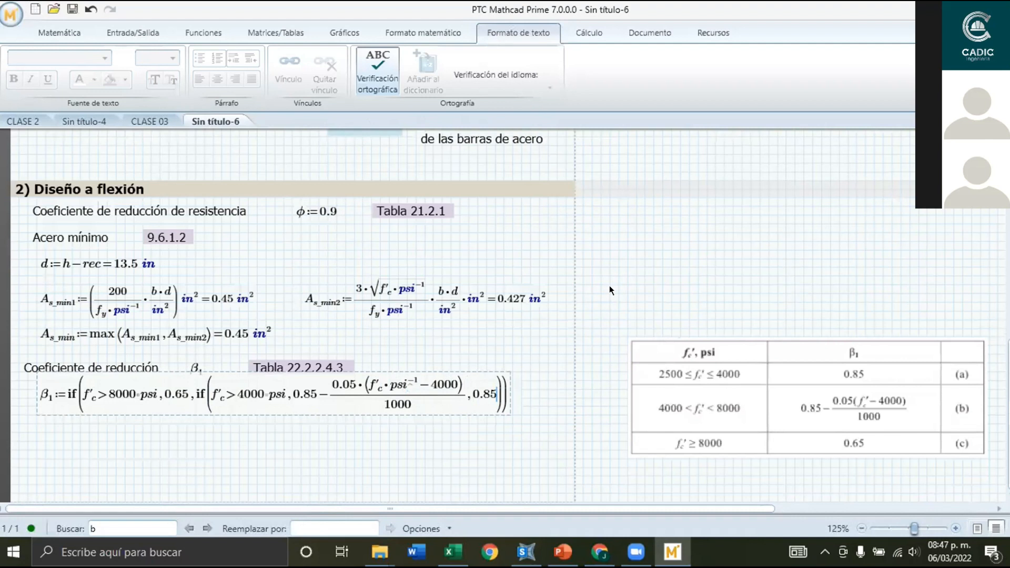
click(533, 396)
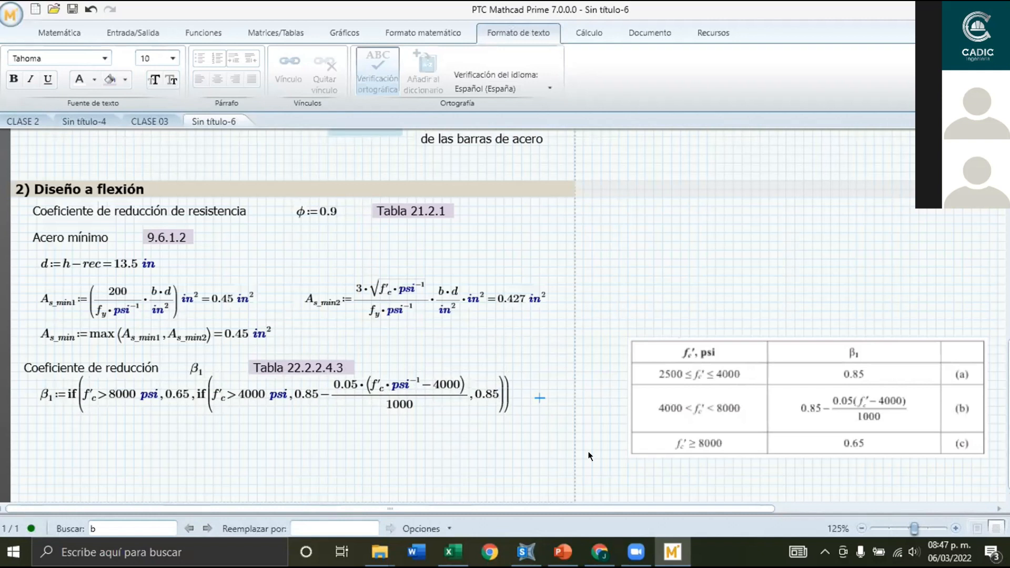
click(538, 391)
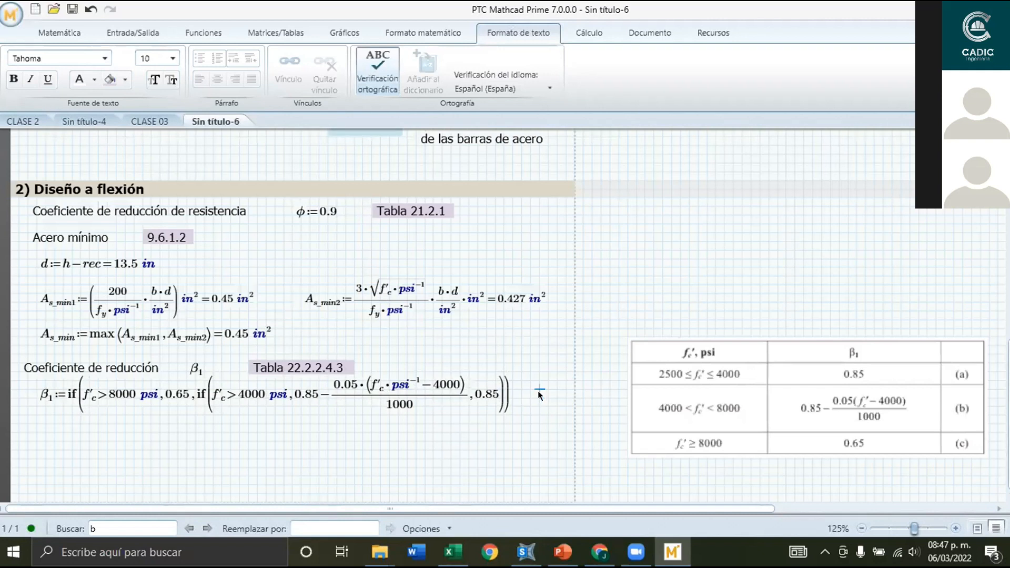
click(523, 415)
click(560, 395)
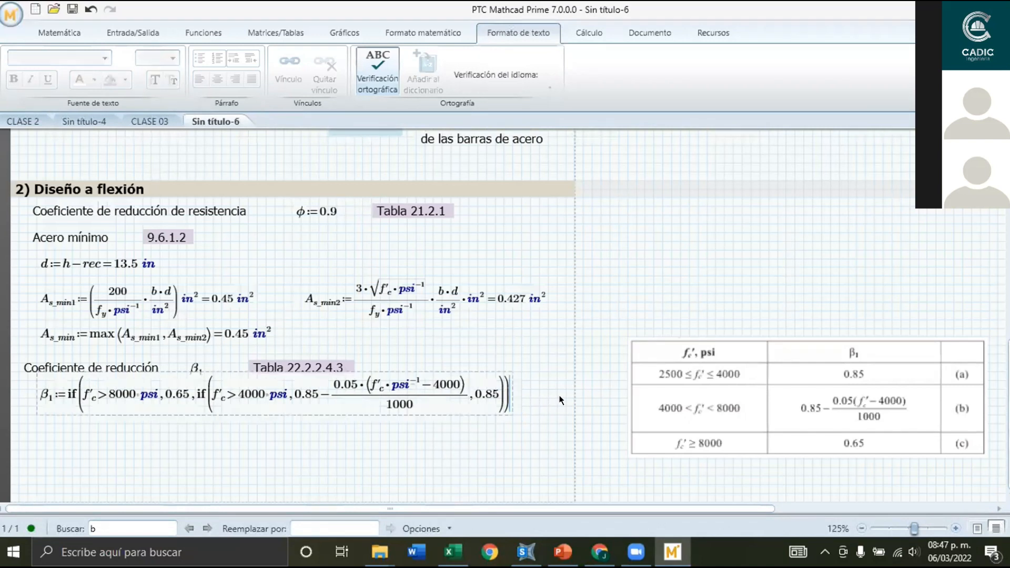
text(=0.85)
Move the β_1 expression down and to the left so it clears its heading and stays within the page margin.
click(542, 363)
click(547, 356)
drag(536, 434, 474, 378)
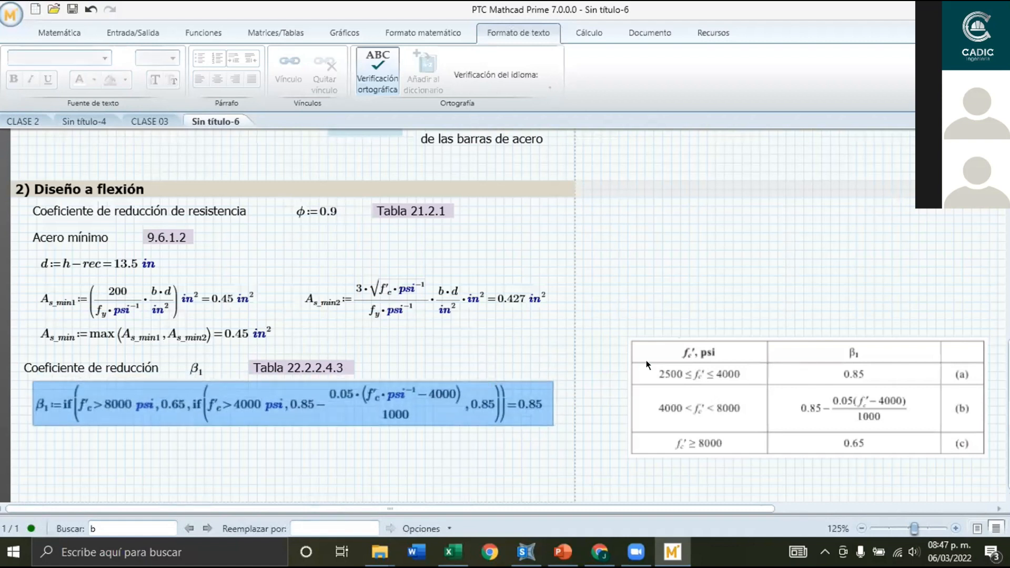
drag(527, 404, 514, 403)
click(517, 403)
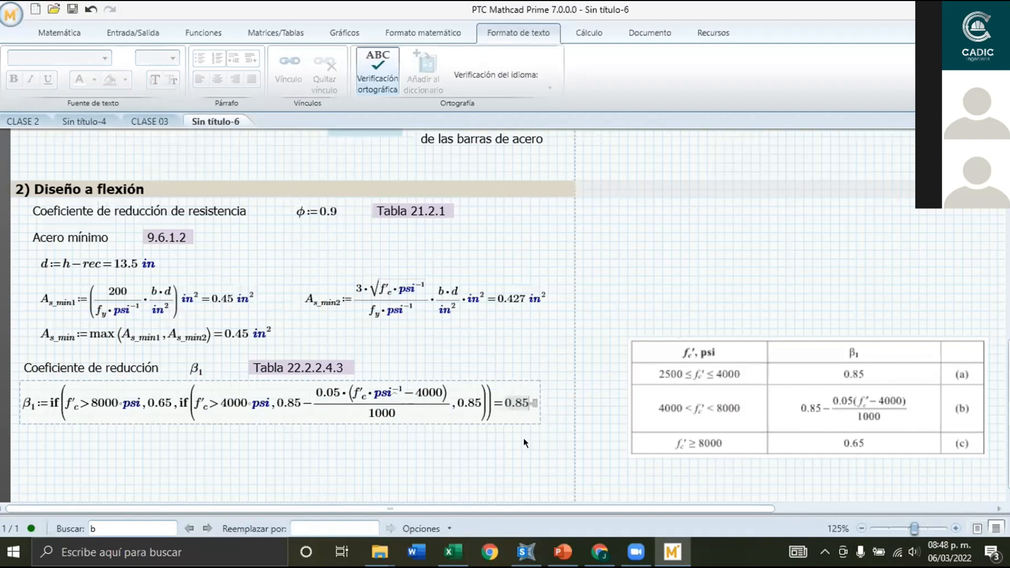
Return to page view and shift the β_1 expression slightly right under the "Coeficiente de reducción" heading.
ctrl+click(682, 373)
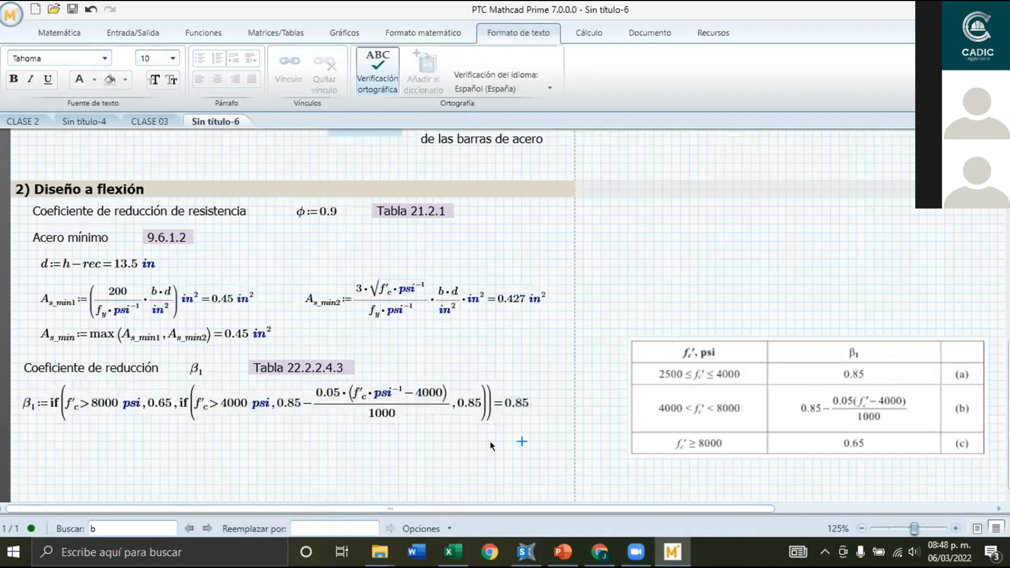
click(666, 453)
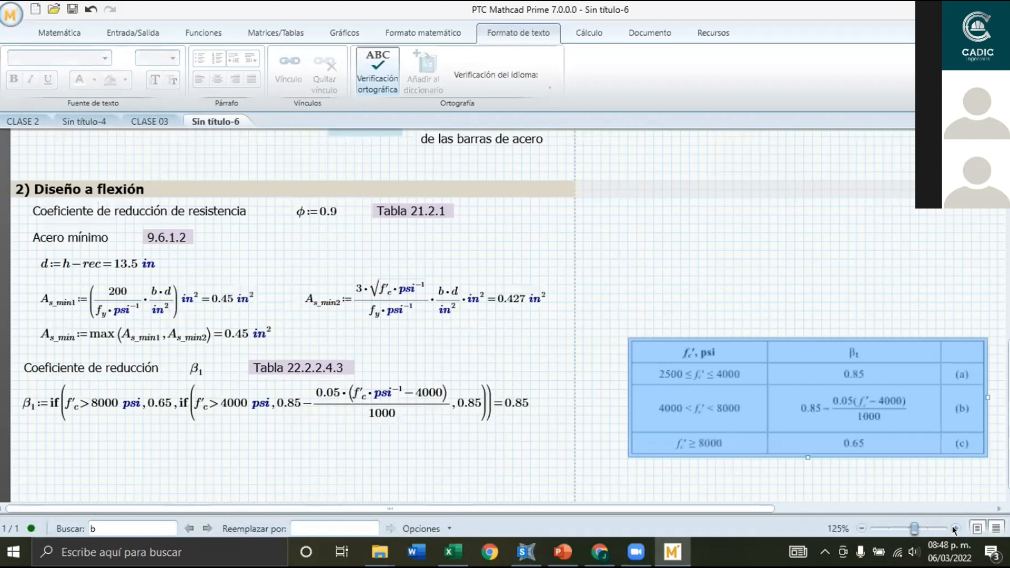
click(977, 528)
click(602, 378)
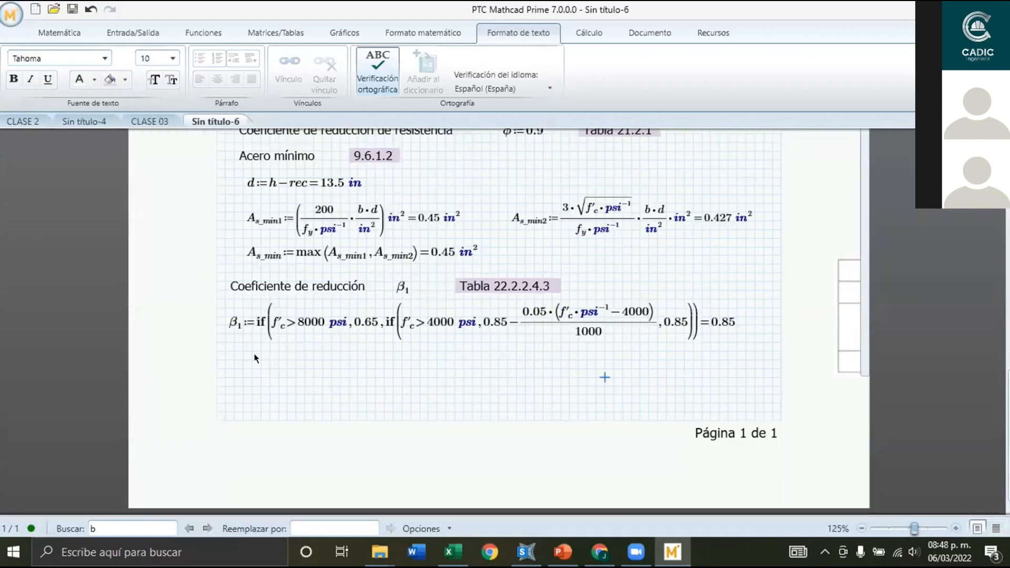
click(478, 321)
click(429, 368)
click(236, 369)
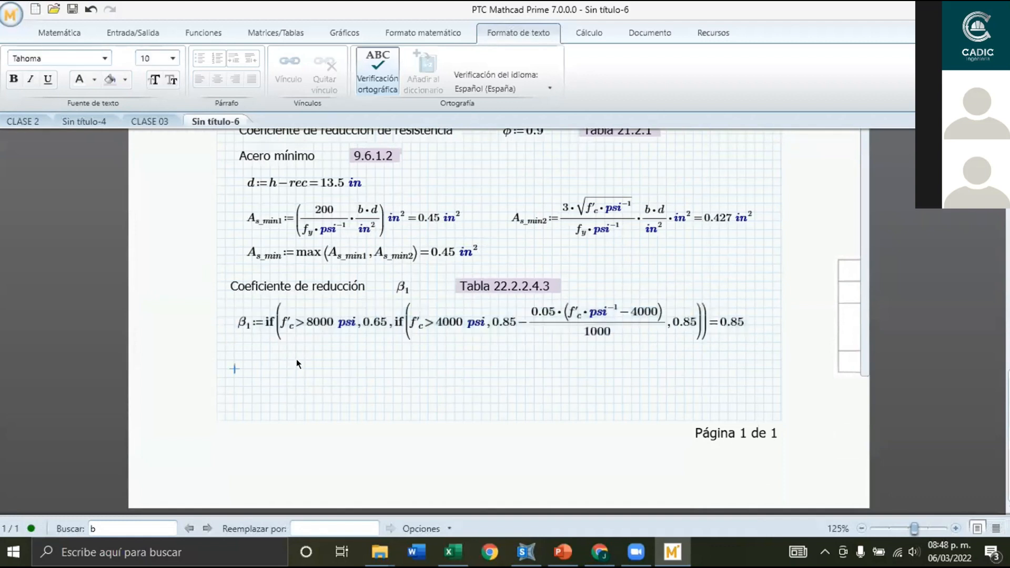
Define c_max below the β_1 expression as 0.003 divided by 0.003 + (0.003 + f_y/E) and evaluate it.
text(c)
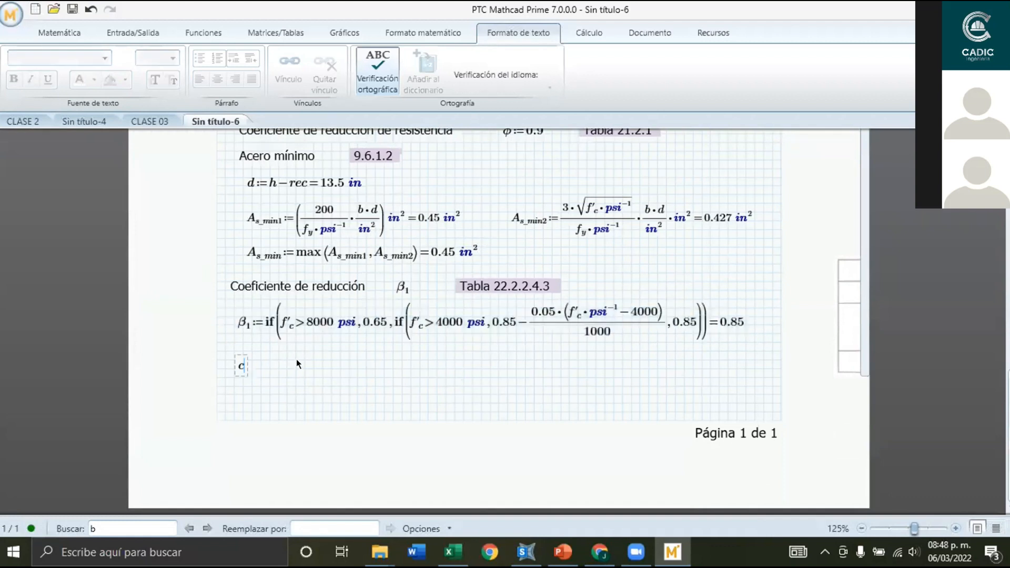
text(.max:)
text(/0.)
text(+(0.003)
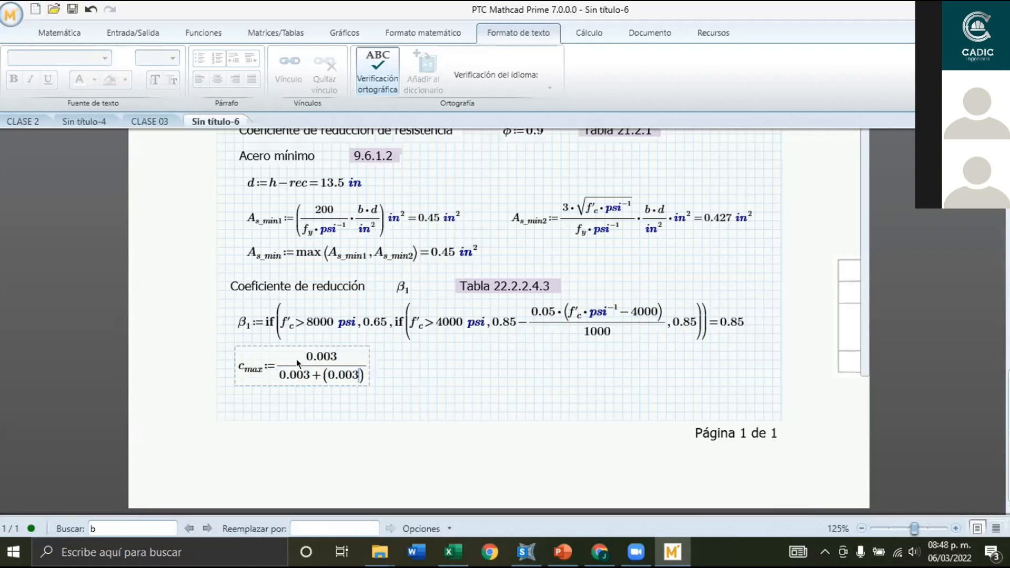
text(+f)
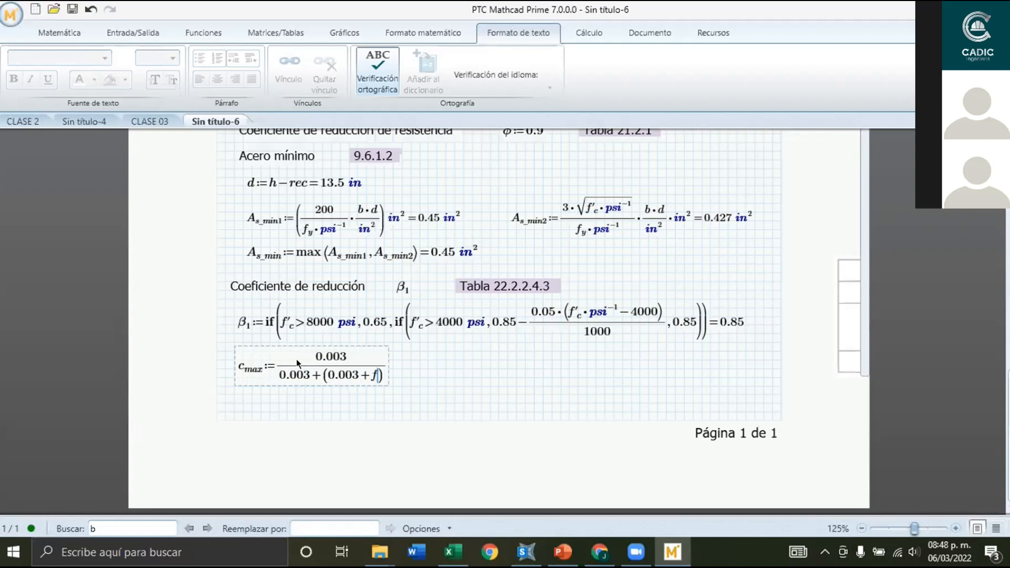
text(.y)
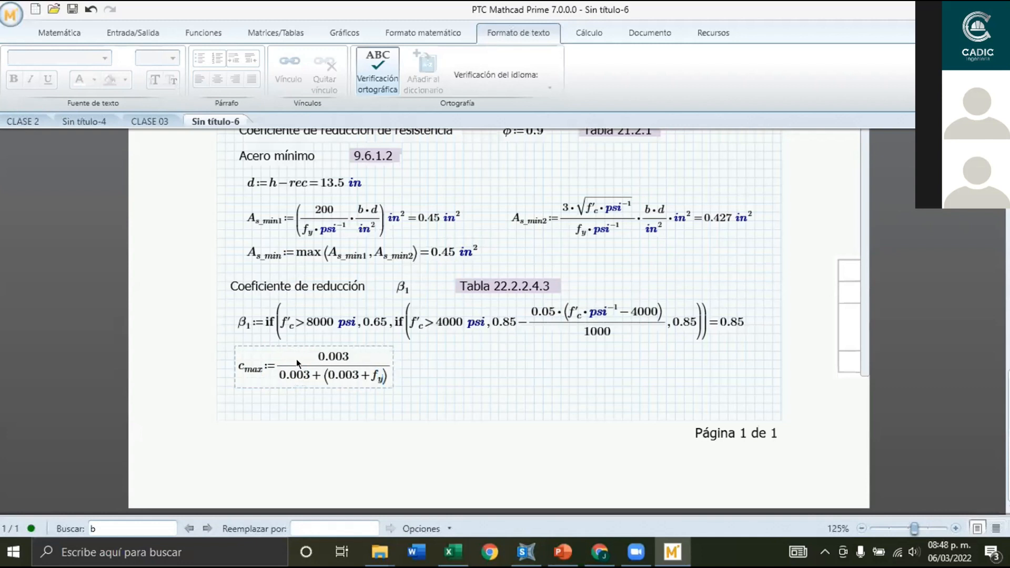
text(/E)
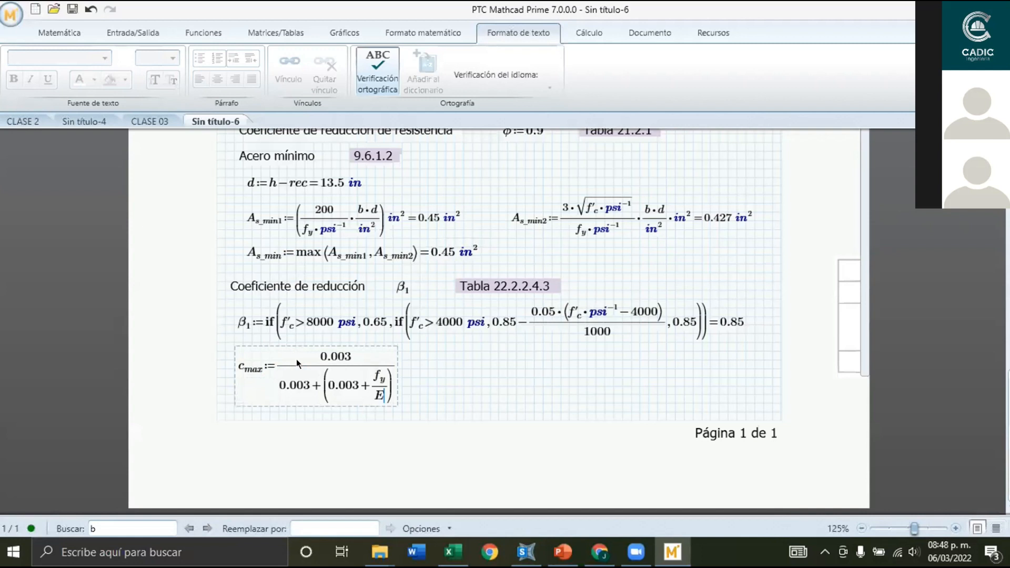
key(space)
key(space)
key(space)
text(=0.372)
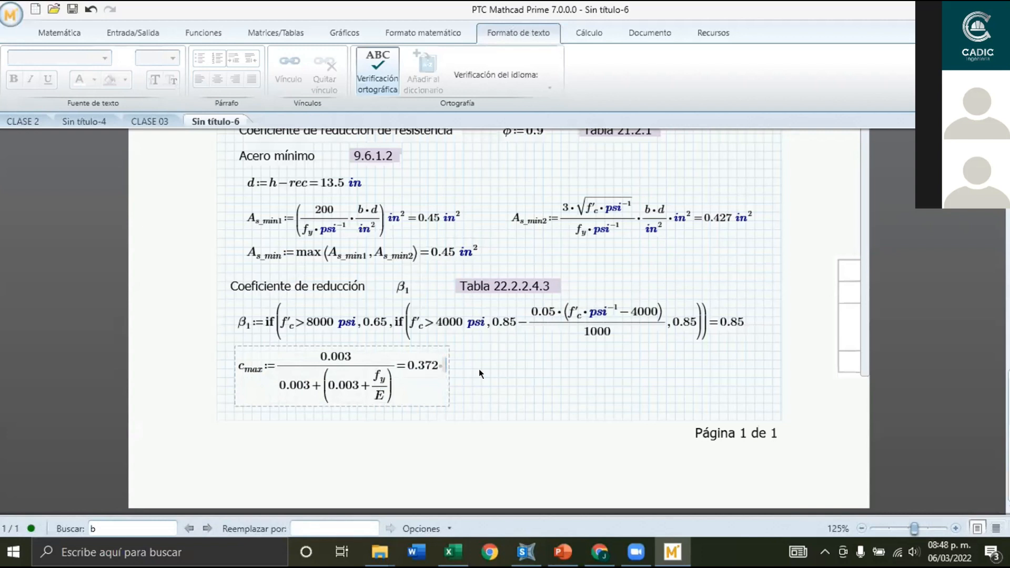
Multiply the c_max fraction by d and display the result in inches.
click(396, 369)
text(*d)
click(519, 369)
drag(524, 385, 323, 356)
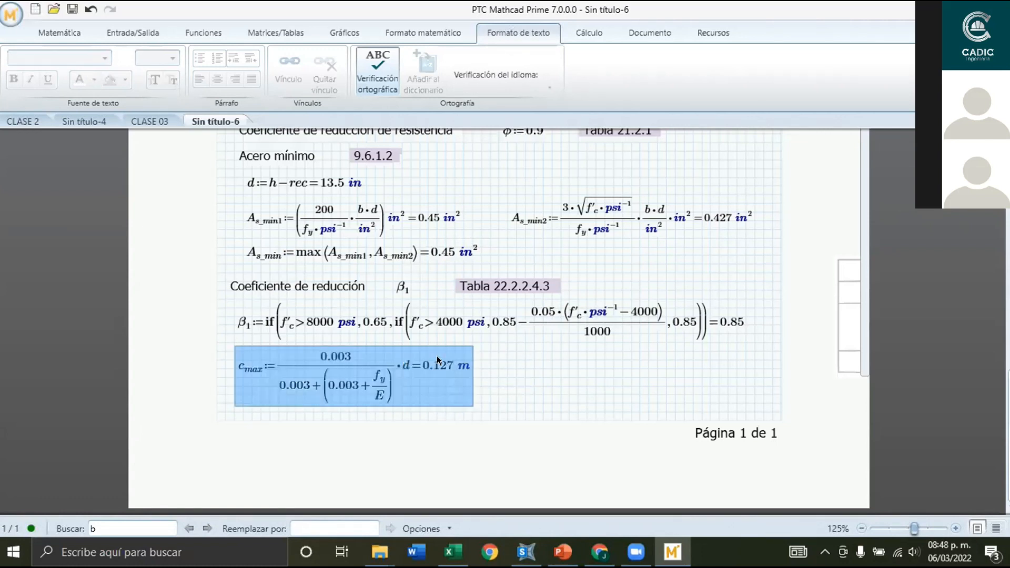
click(466, 367)
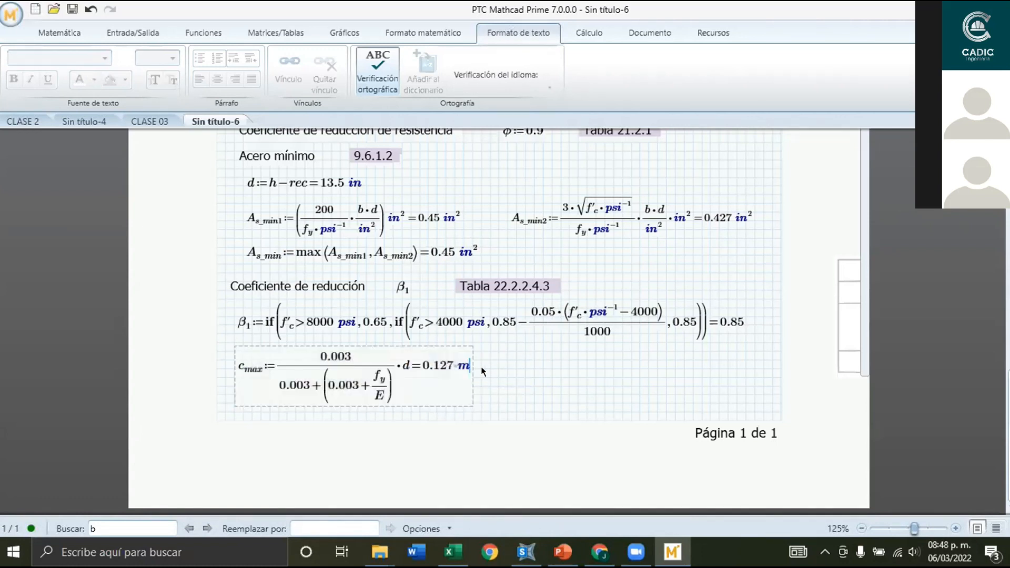
key(BackSpace)
text(in)
click(482, 370)
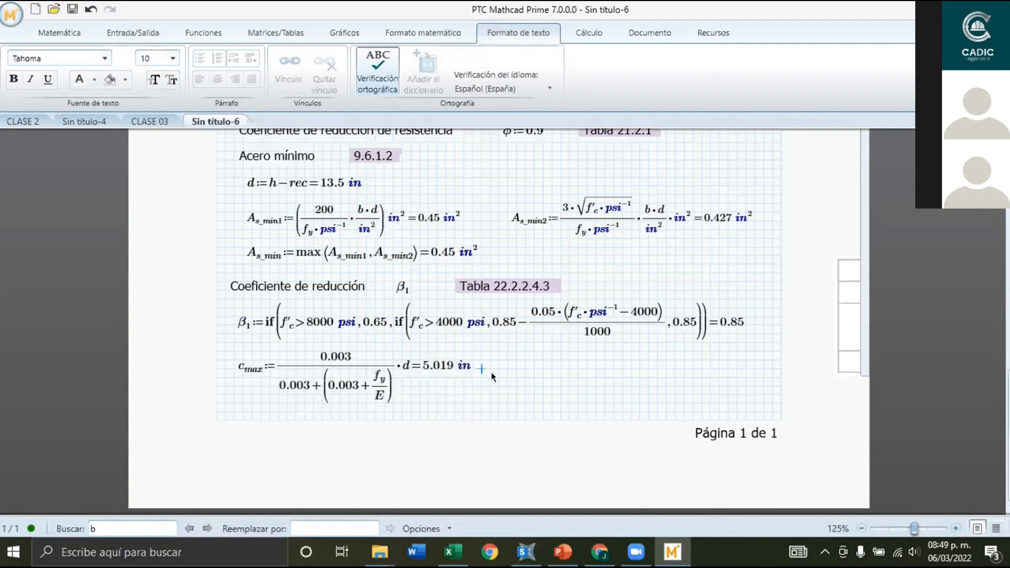
Define a_max beside c_max as β_1·c_max and evaluate it in inches.
click(533, 369)
text(a)
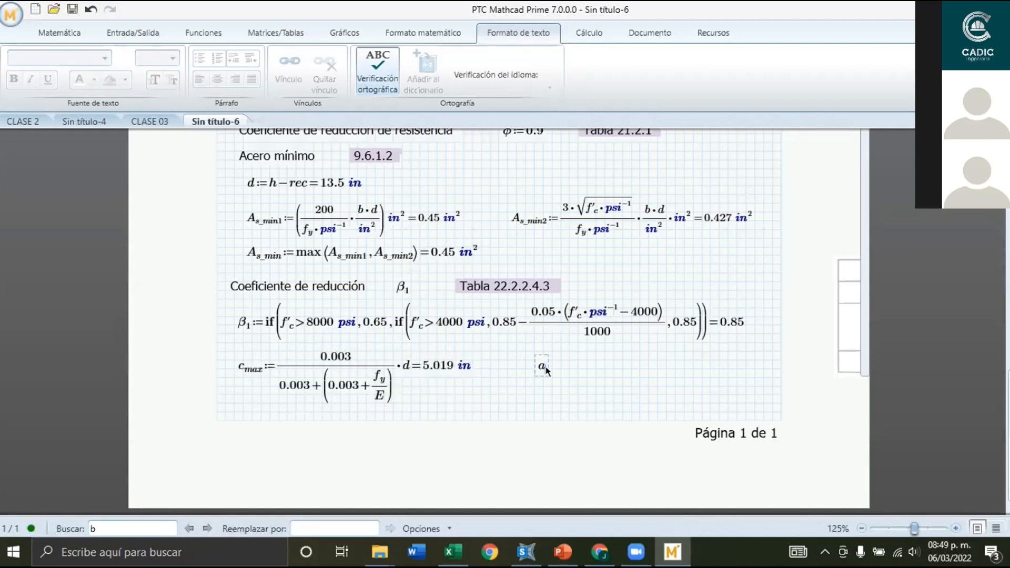
text(.max:)
text(b)
key(ctrl+g)
text(.1)
text(*c)
text(.max=)
key(BackSpace)
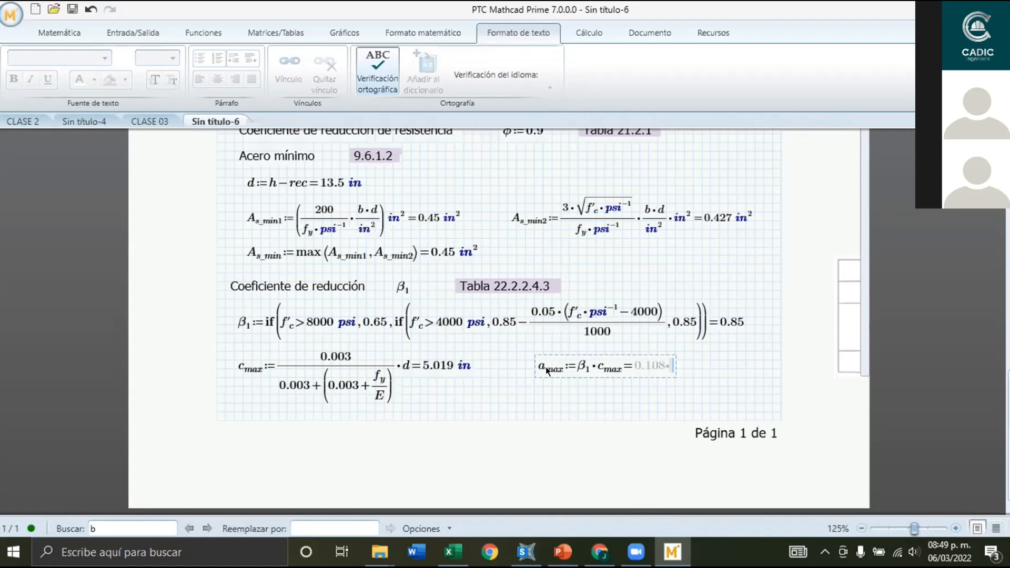
text(in)
click(711, 380)
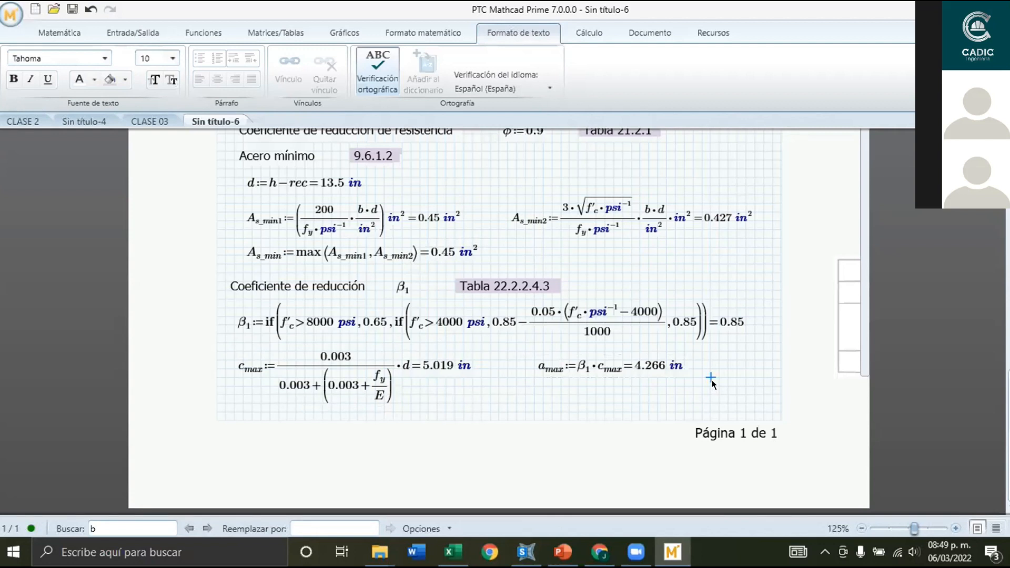
Insert a page break below the c_max and a_max expressions and place the cursor at the start of the new page.
click(605, 413)
key(ctrl+Return)
scroll(525, 334, down, 4)
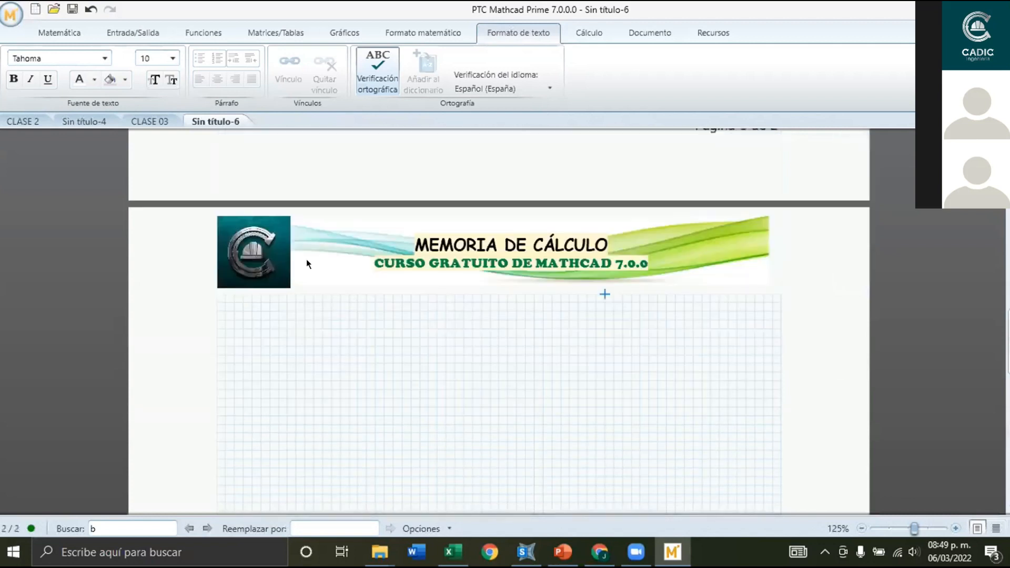
scroll(289, 250, down, 3)
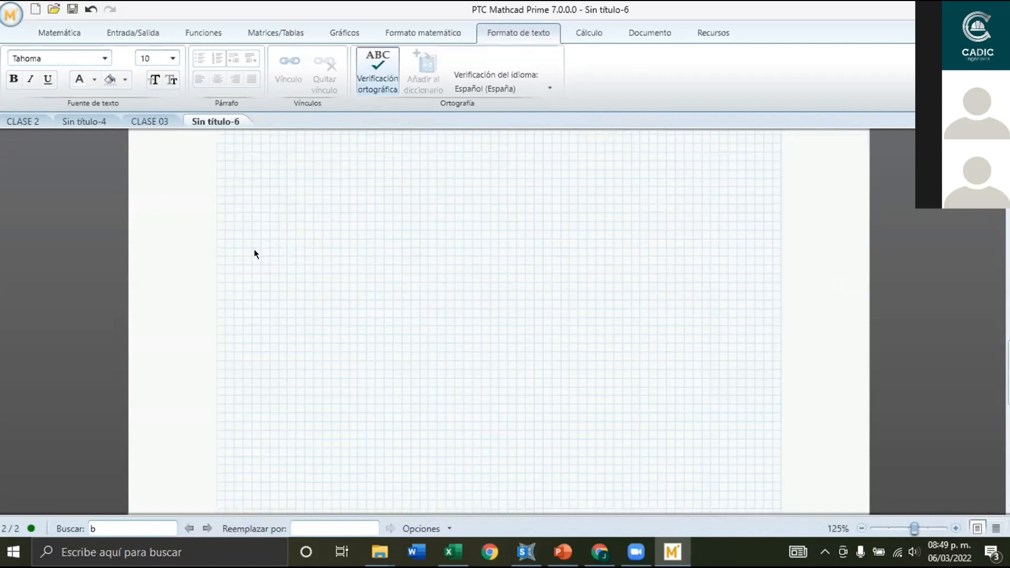
scroll(226, 248, up, 3)
click(228, 241)
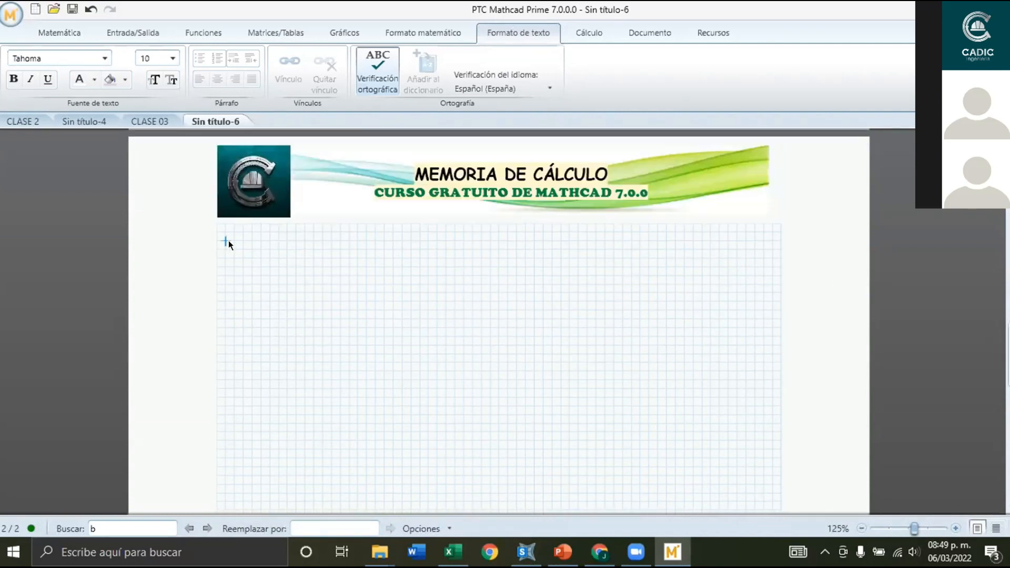
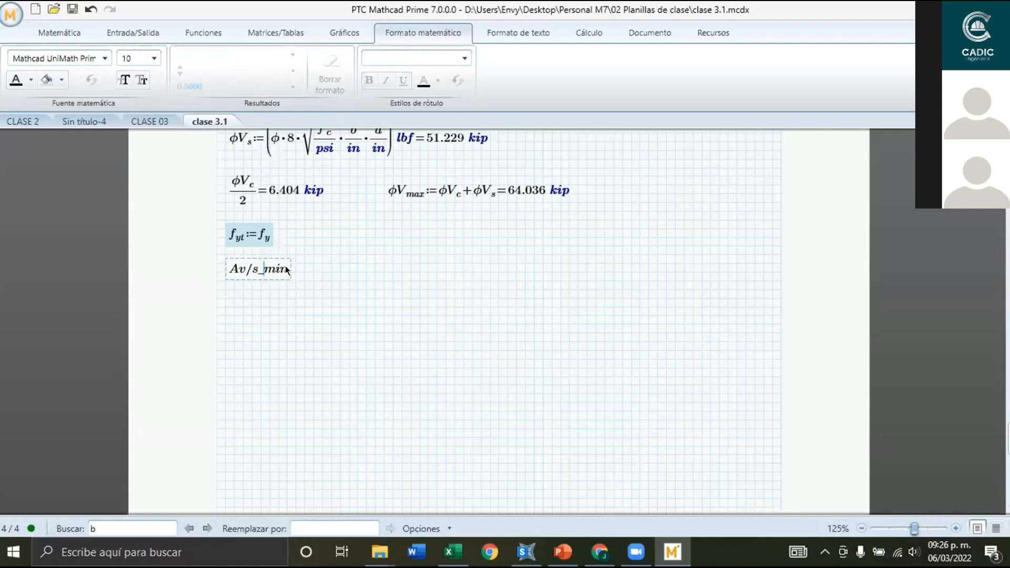
Define Av/s_min as a max function whose first argument is 50 times (b/in) over (f_yt/psi).
text(:=)
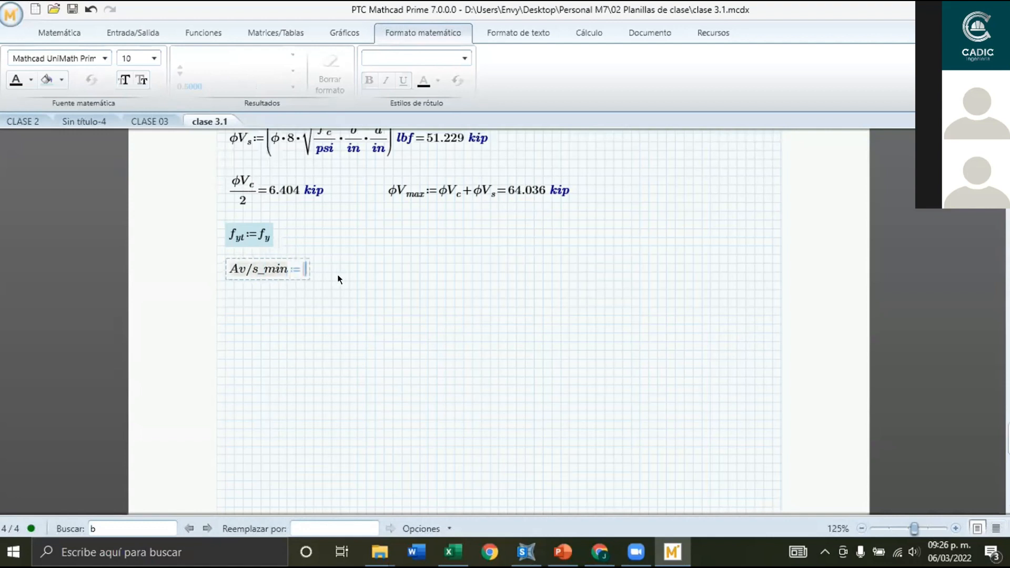
text(max)
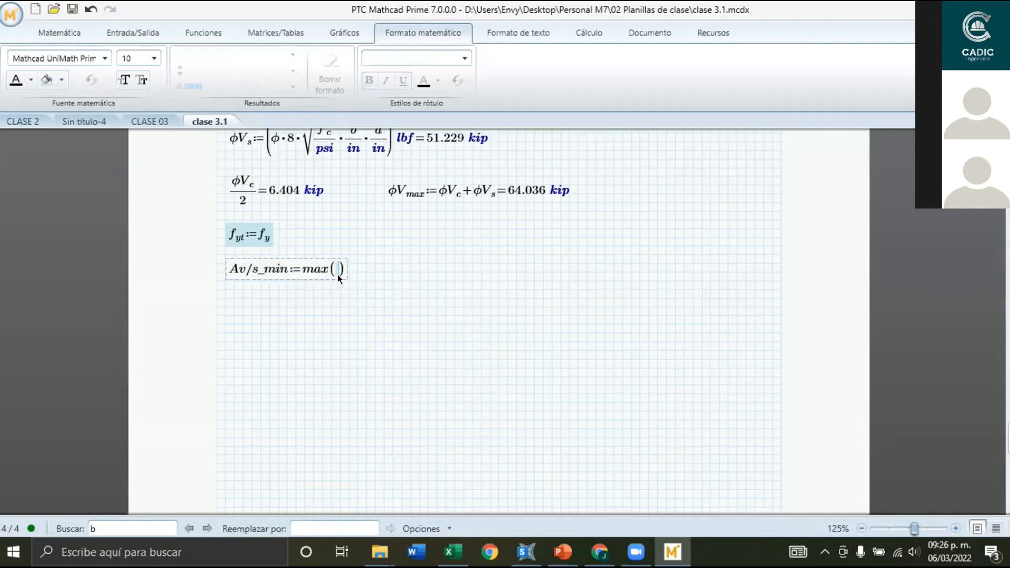
text((5)
text(0*)
text(/)
text(b)
text(in)
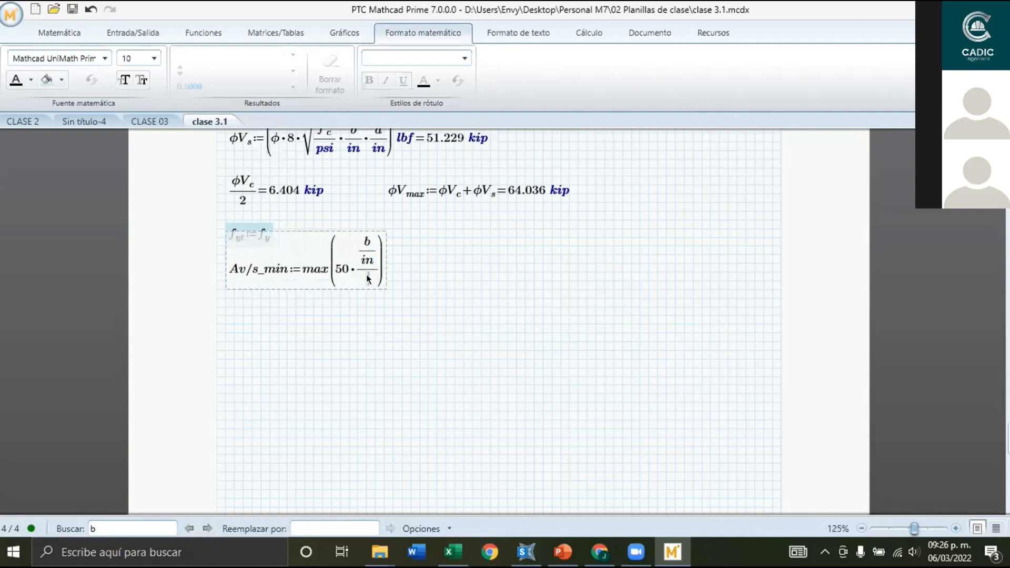
text(/f.yt)
text(/psi)
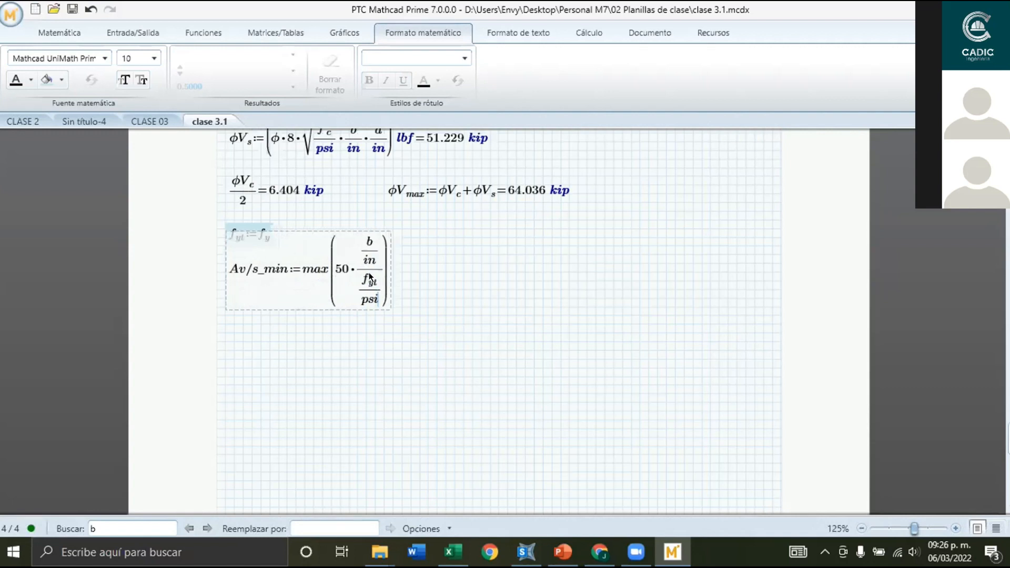
Add a second max argument of 0.75 multiplied by a copy of the (b/in)/(f_yt/psi) fraction.
click(383, 265)
click(383, 267)
click(382, 267)
text(,0.7)
text(5)
text(*)
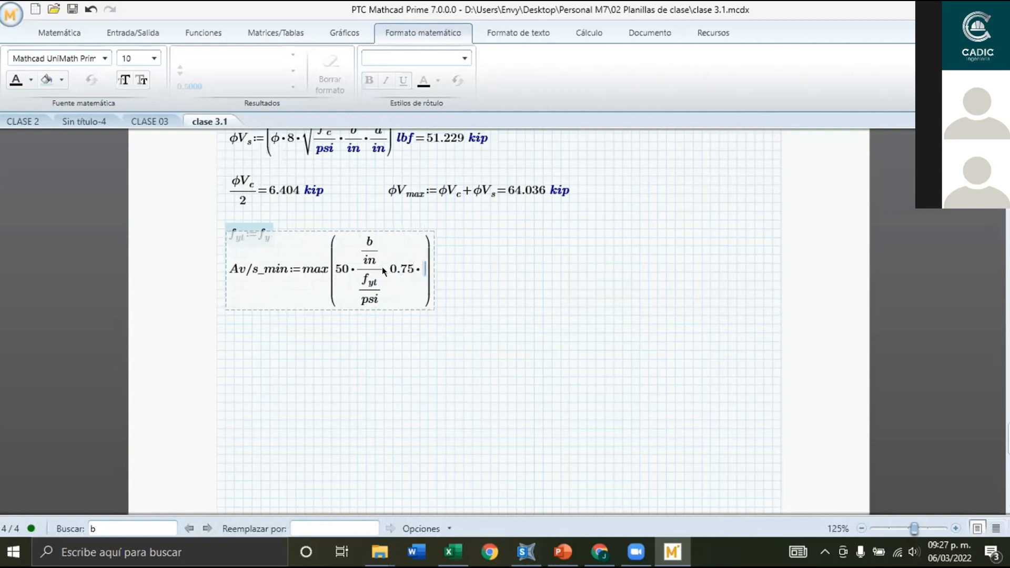
text(b)
key(BackSpace)
drag(360, 238, 370, 295)
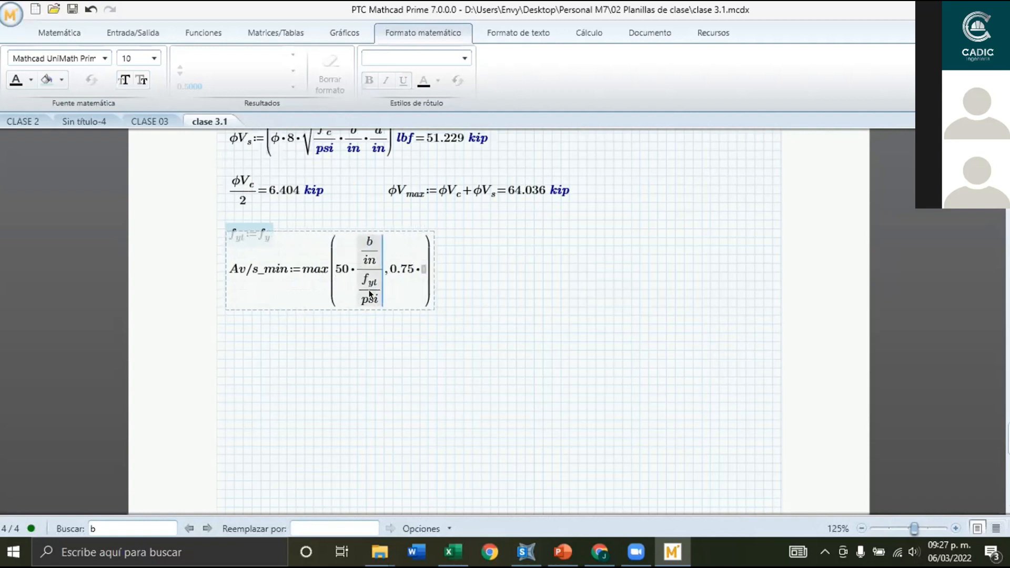
click(426, 269)
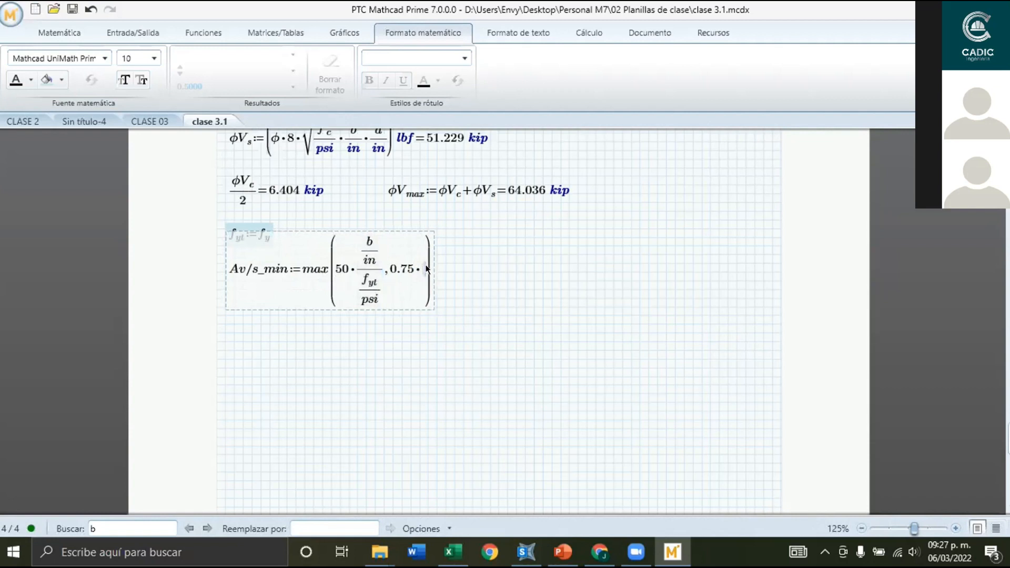
key(ctrl+v)
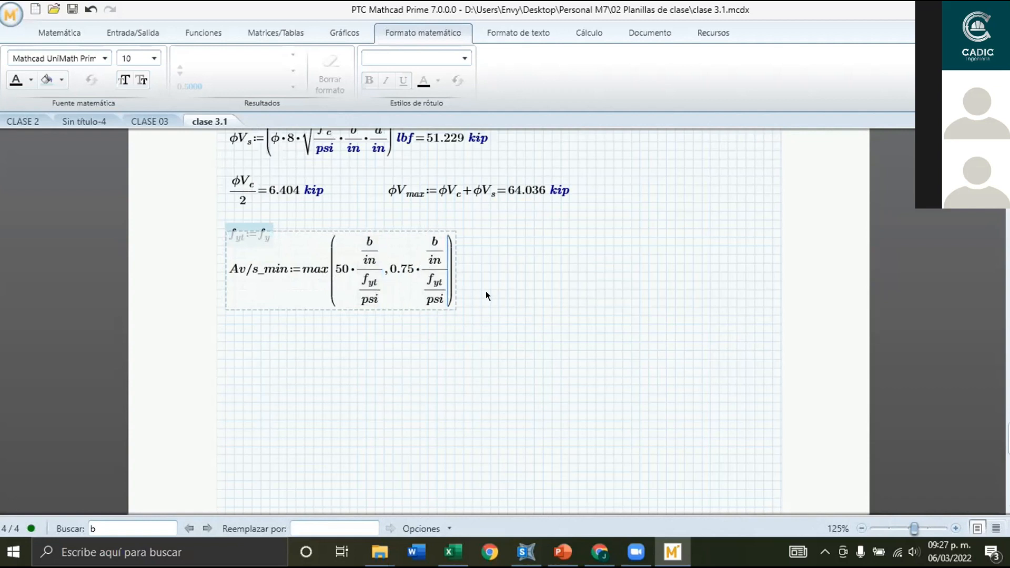
Multiply the second max argument by the square root of f'_c/psi.
text(*)
key(backslash)
text(f'.c)
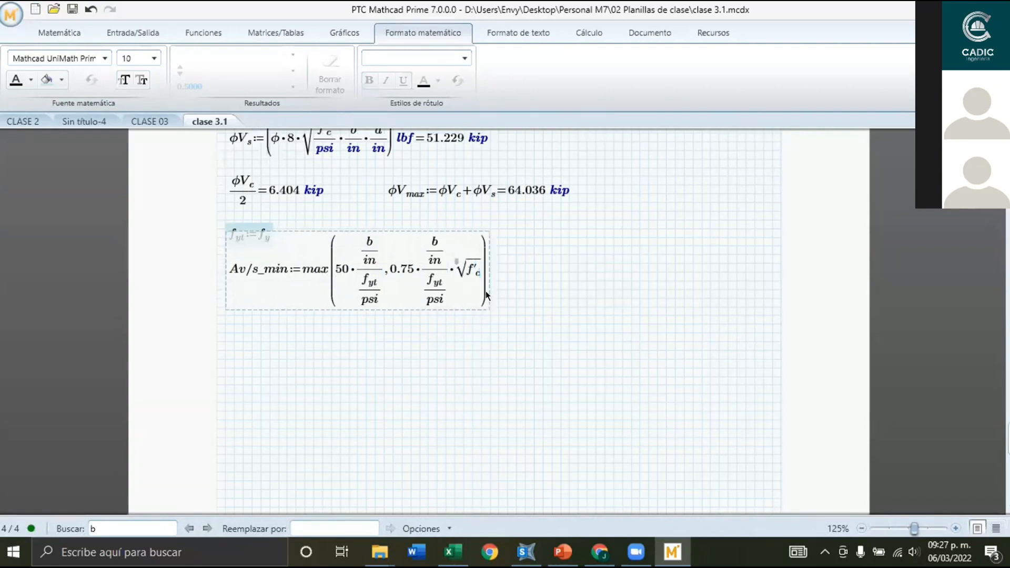
text(/psi)
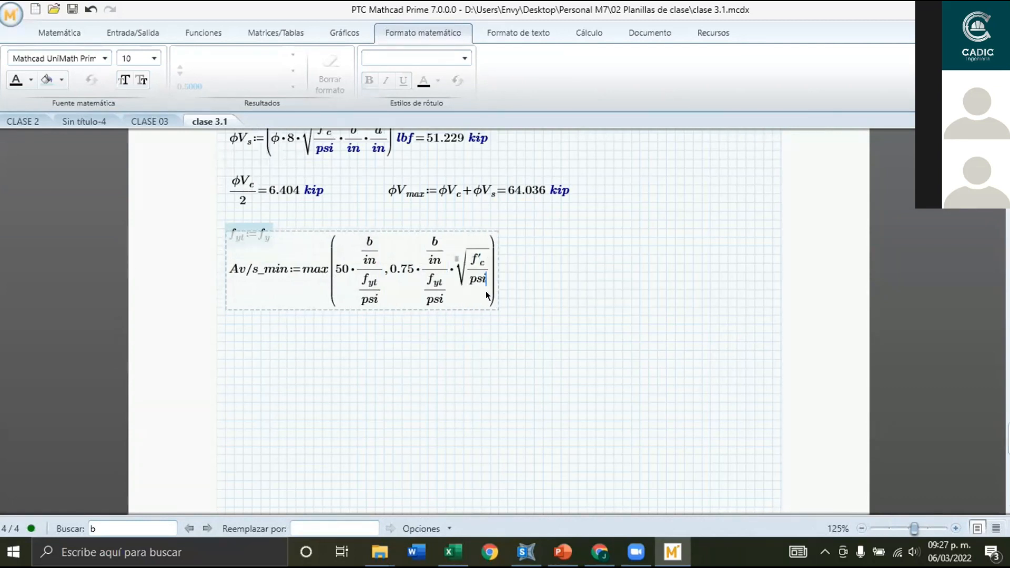
Multiply the max function by in²/in, evaluate Av/s_min and display its result in in²/in.
key(space)
key(space)
key(space)
text(*in)
text(^2)
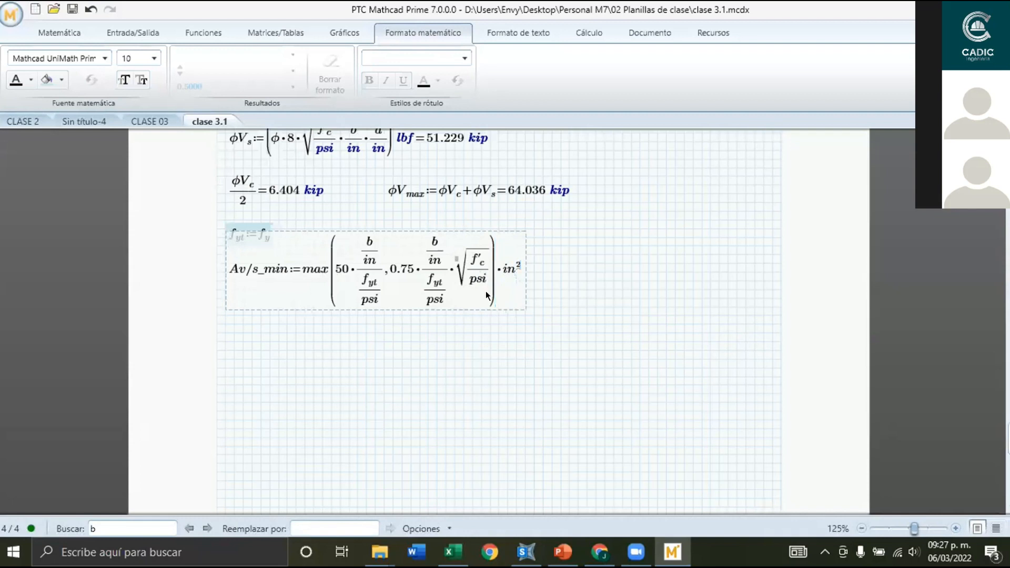
key(space)
text(/in=(2.117·10^-4)·m)
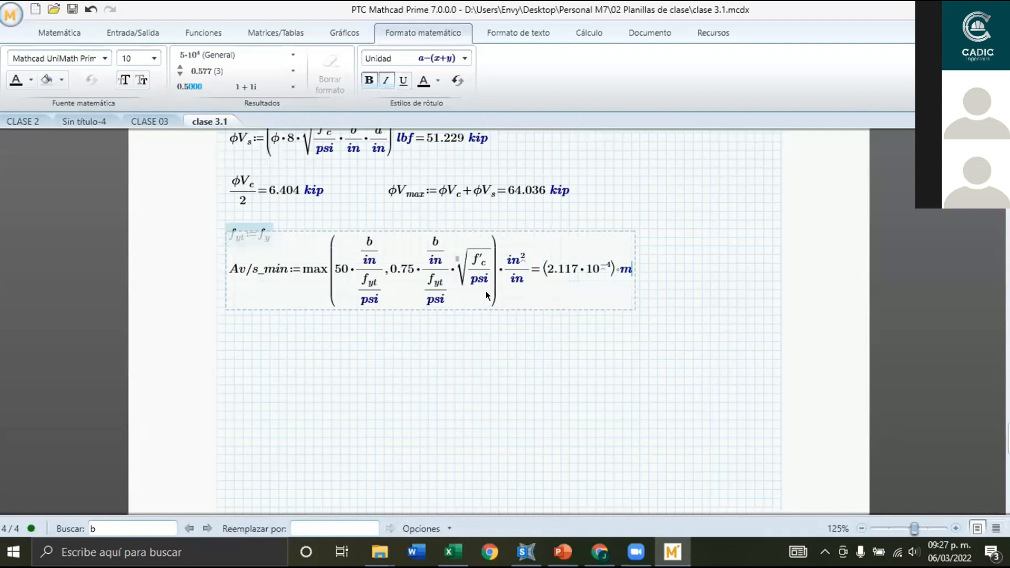
key(BackSpace)
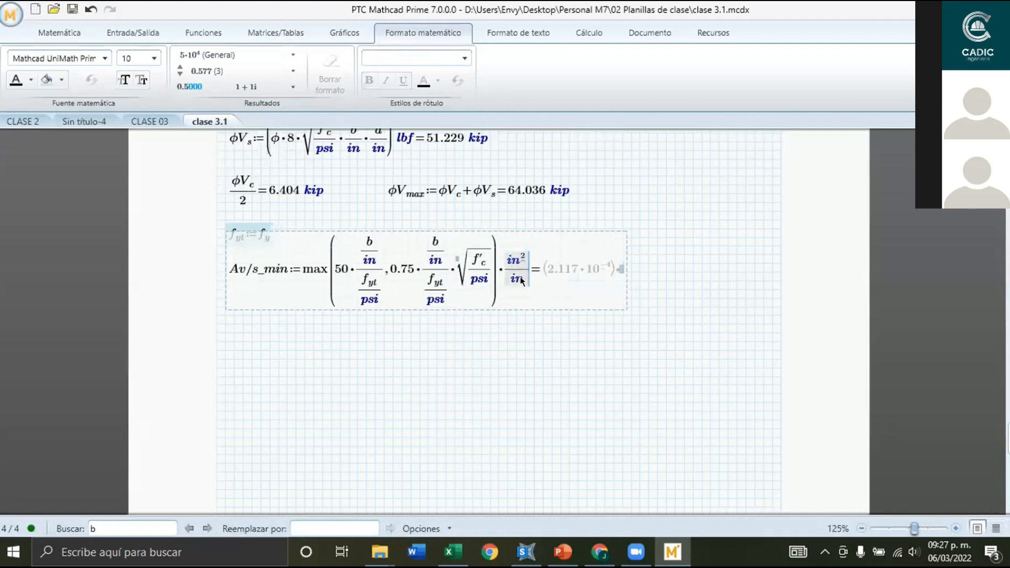
click(692, 290)
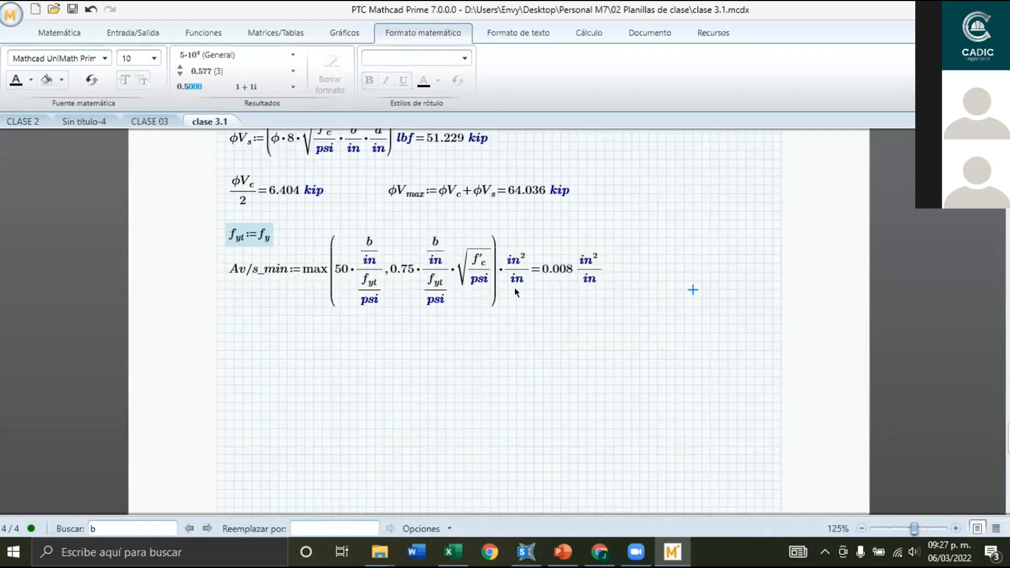
Start a definition for the variable Av/s below the Av/s_min expression.
click(226, 337)
text("A)
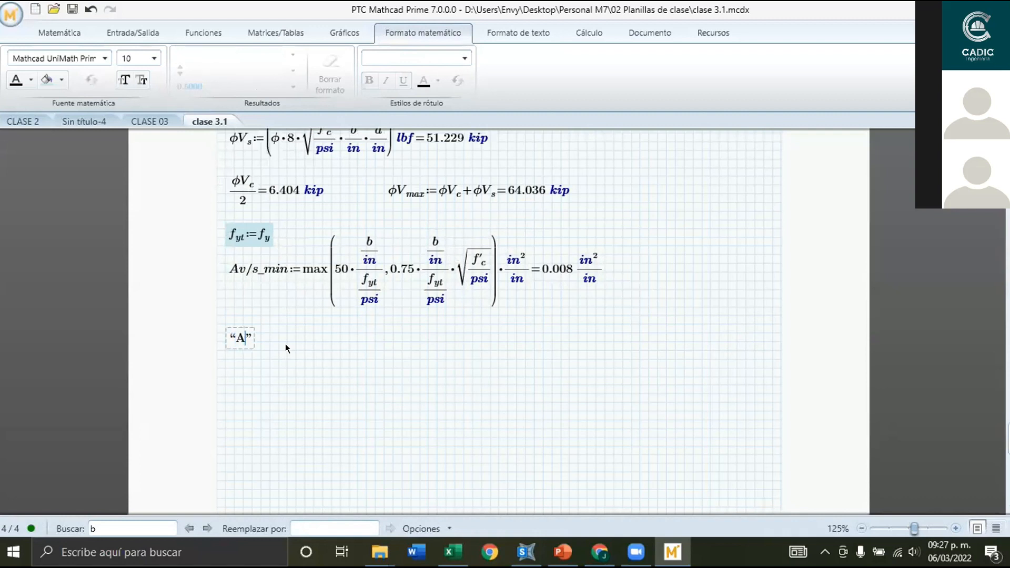
text(v/s)
key(ctrl+shift+k)
text(:)
Enter V_u − φV_c as the numerator of the fraction defining Av/s.
text(/)
text(V)
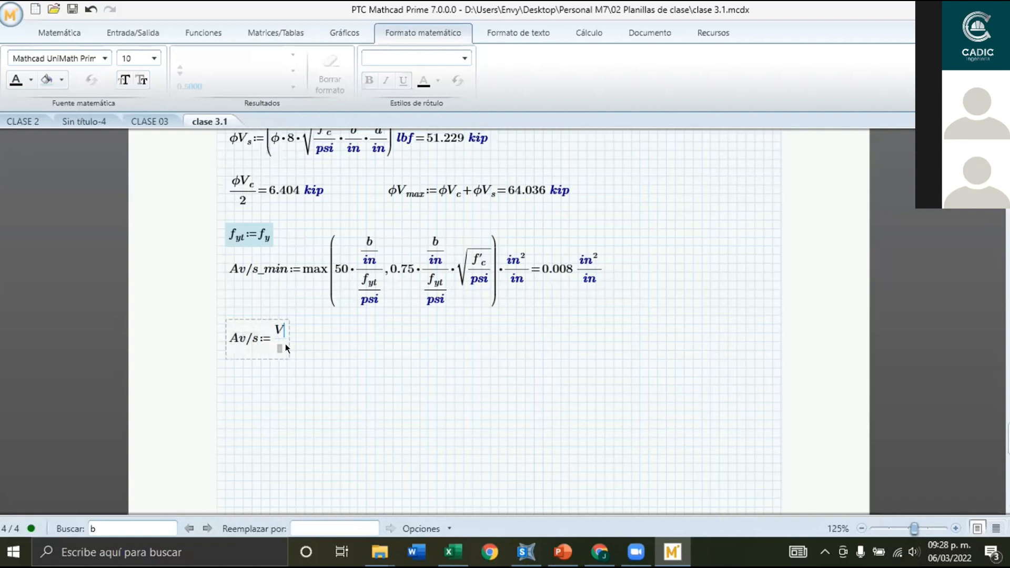
text(.u)
text(-ϕ)
key(ctrl+minus)
text(c)
key(BackSpace)
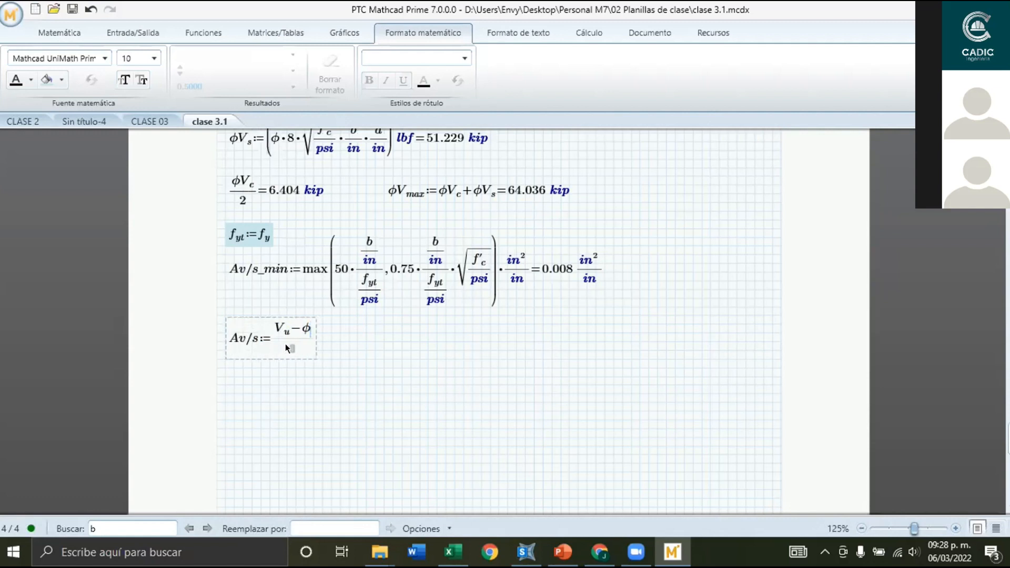
text(V.c)
click(288, 348)
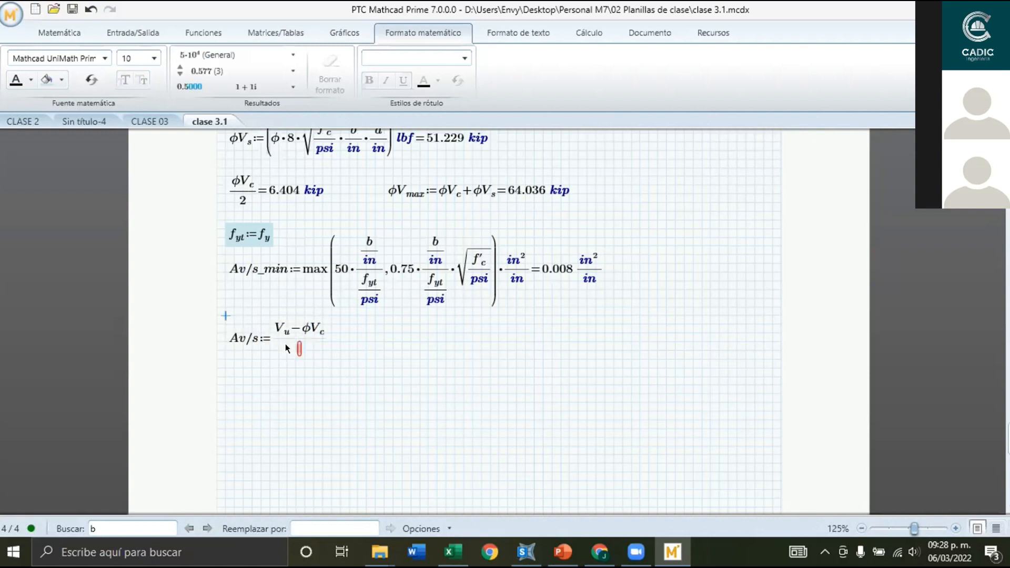
Enter φ·f_yt·d as the denominator of the Av/s fraction and evaluate the expression.
click(299, 349)
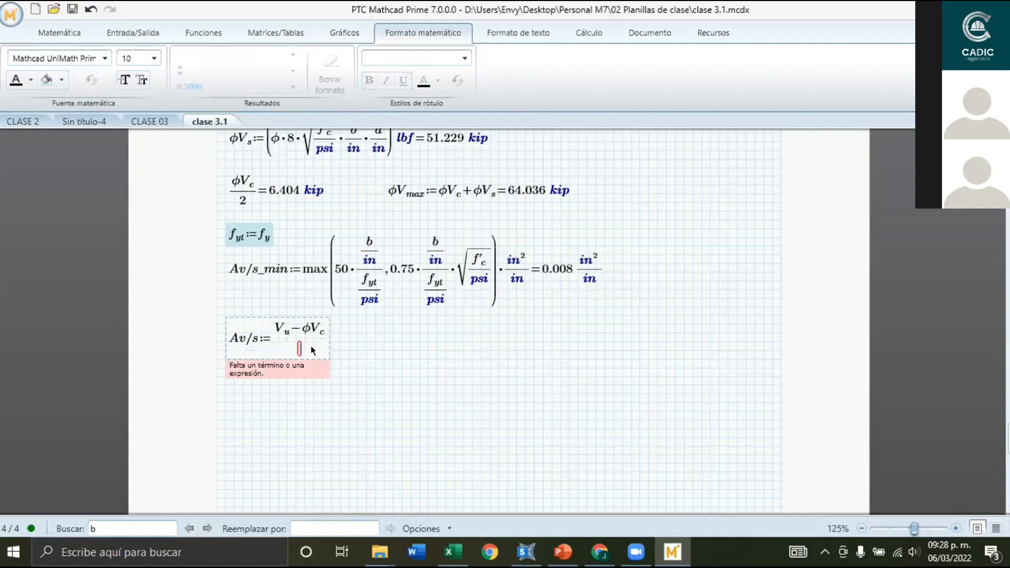
text(f)
key(ctrl+g)
text(*)
text(F)
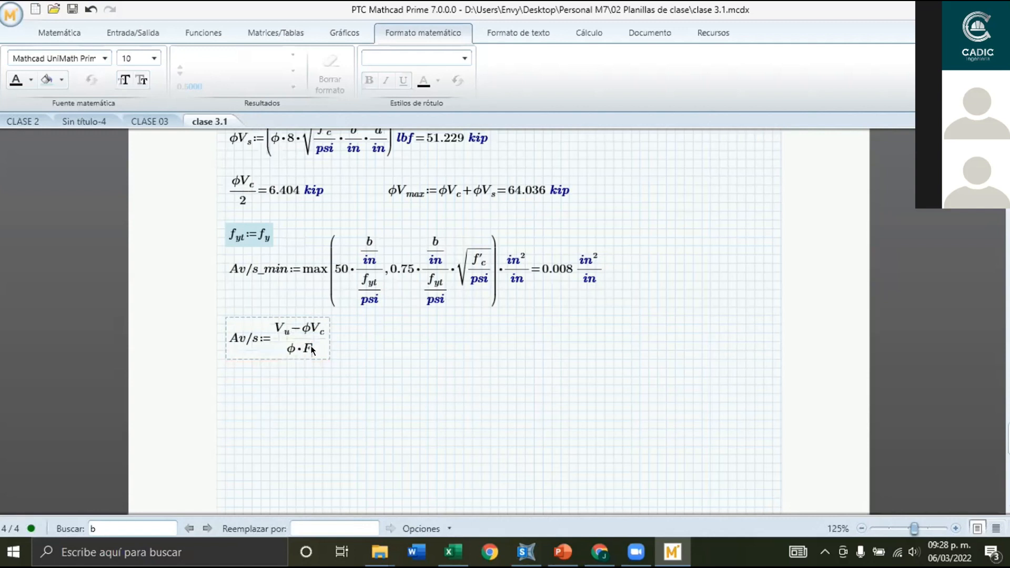
key(Return)
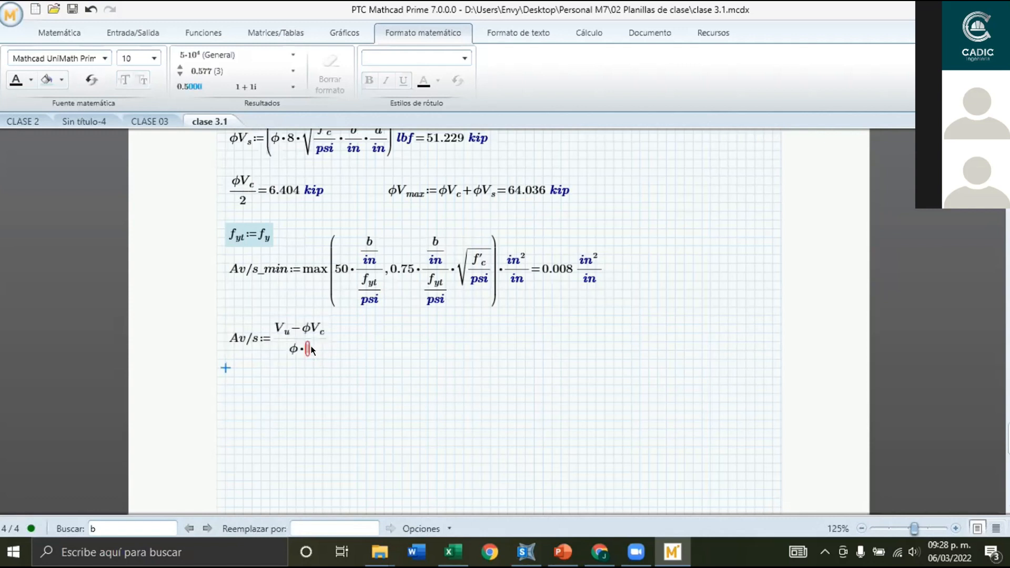
click(309, 349)
key(BackSpace)
text(f)
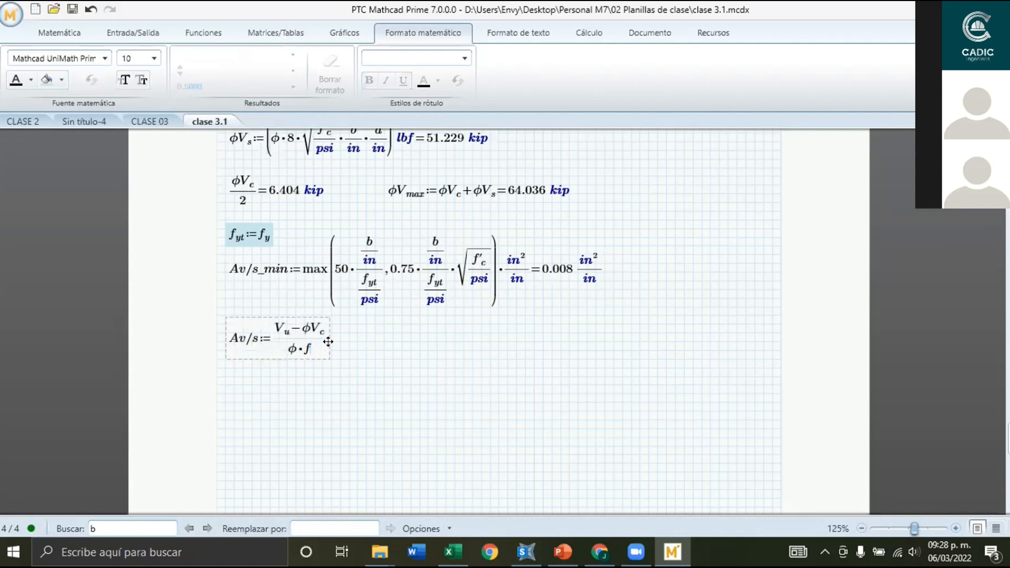
key(ctrl+minus)
text(yt)
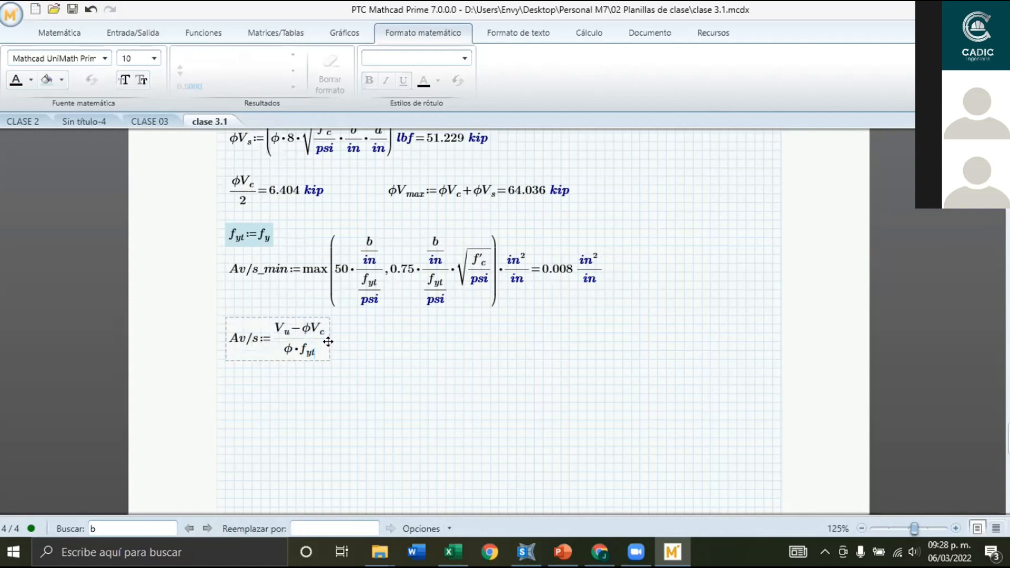
text(*d)
text(=)
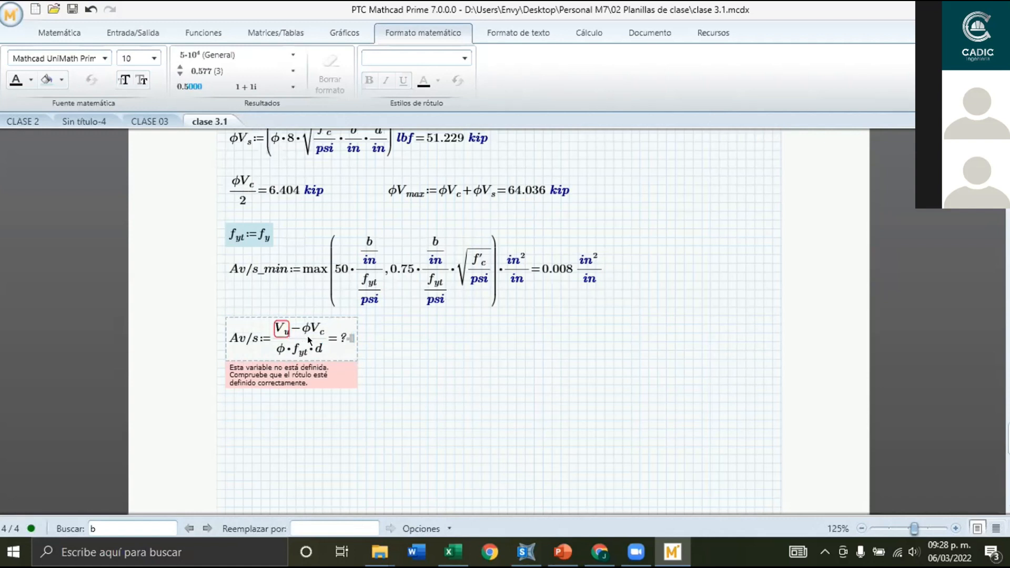
Turn the V(d) evaluation below the shear diagram into the definition V_u := V(d).
scroll(333, 356, up, 3)
scroll(333, 357, up, 5)
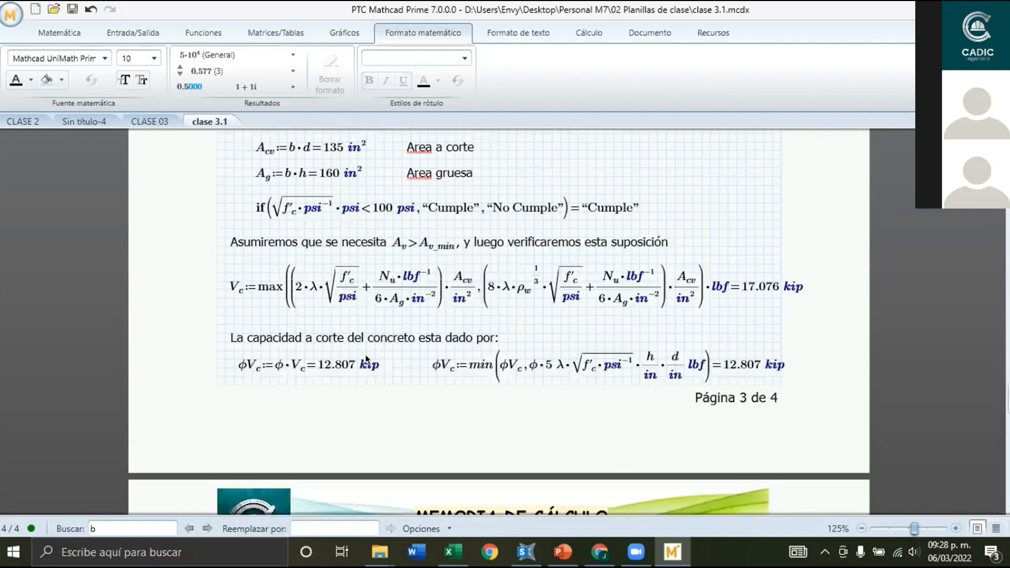
scroll(363, 359, up, 2)
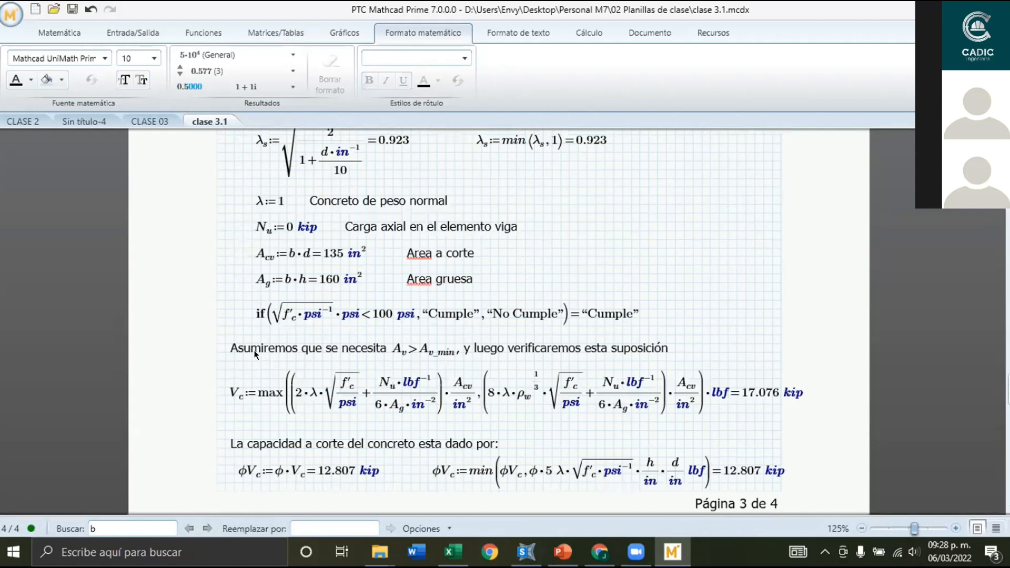
scroll(310, 359, up, 4)
scroll(312, 357, up, 3)
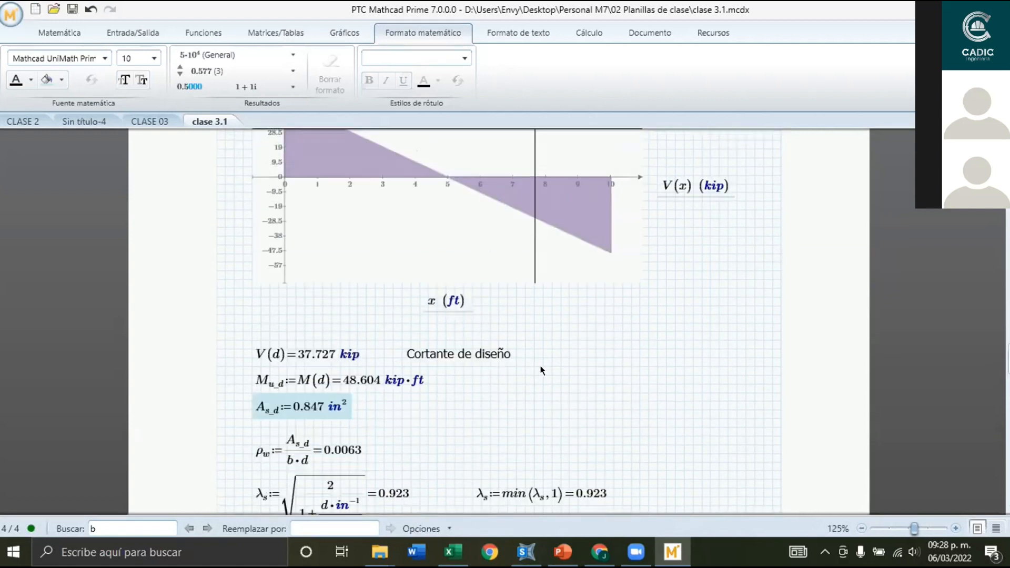
drag(333, 340, 368, 341)
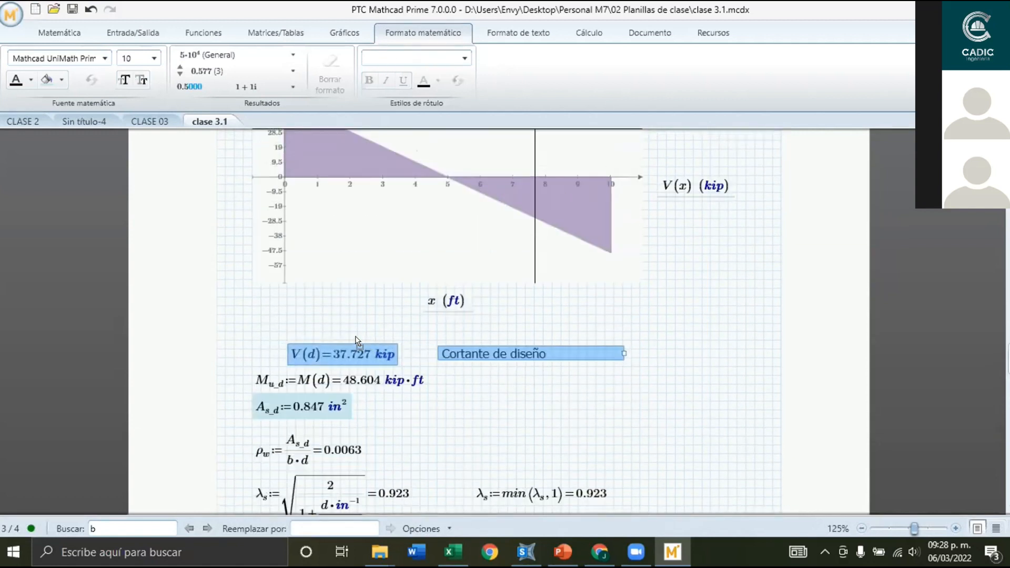
click(364, 363)
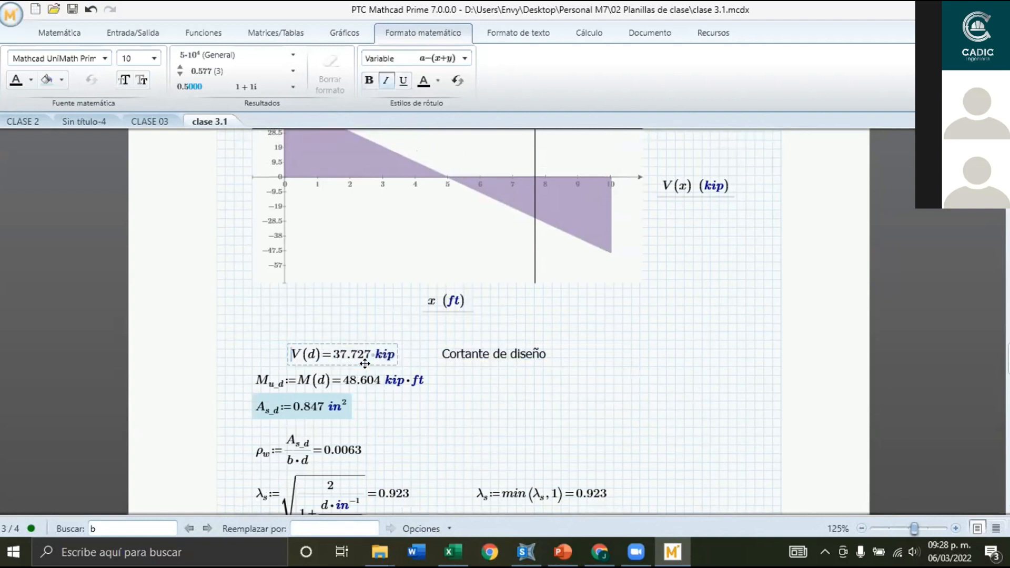
text(:)
text(V)
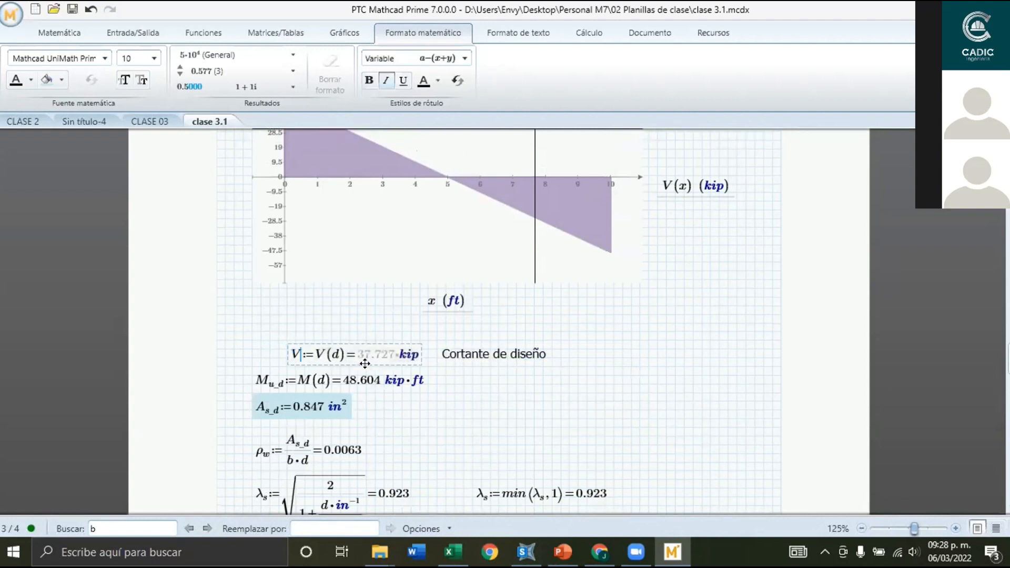
text(.u)
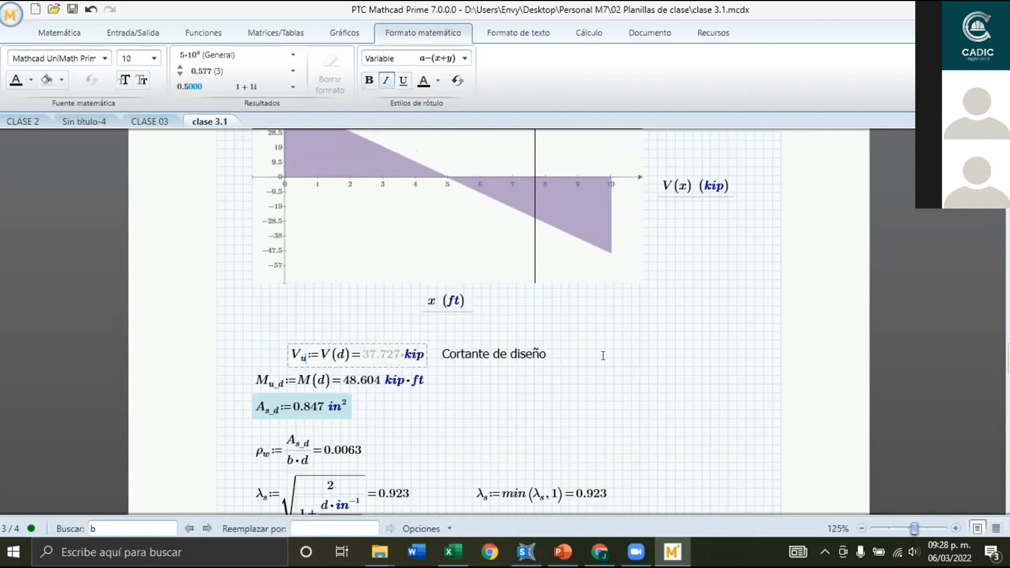
Move the V_u definition and its "Cortante de diseño" label back toward the alignment of the neighbouring expressions.
click(573, 354)
drag(649, 356, 382, 338)
click(483, 393)
Display the Av/s result in units of in²/in.
scroll(440, 355, down, 5)
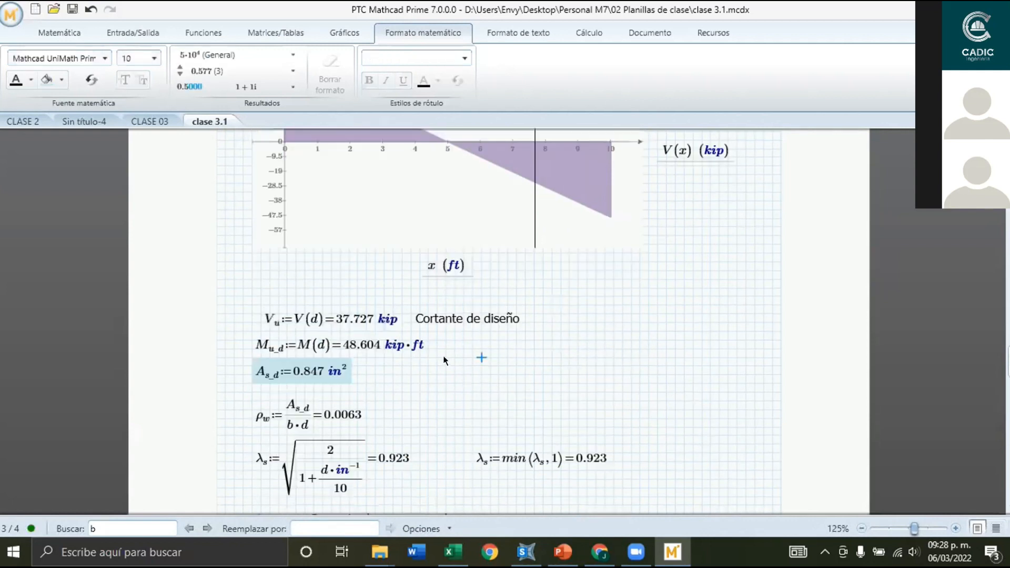
scroll(439, 358, down, 15)
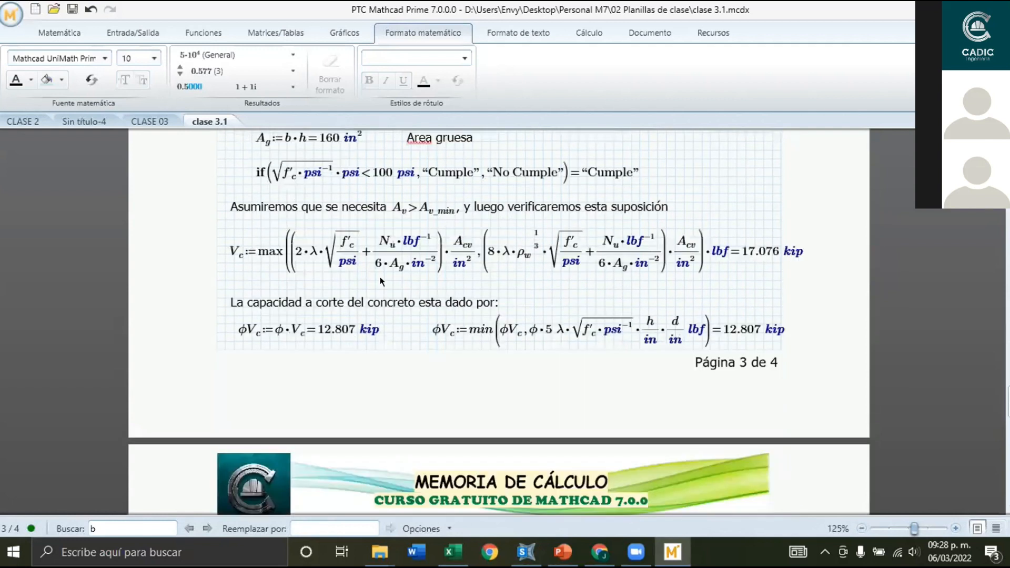
scroll(522, 238, down, 5)
scroll(561, 182, up, 2)
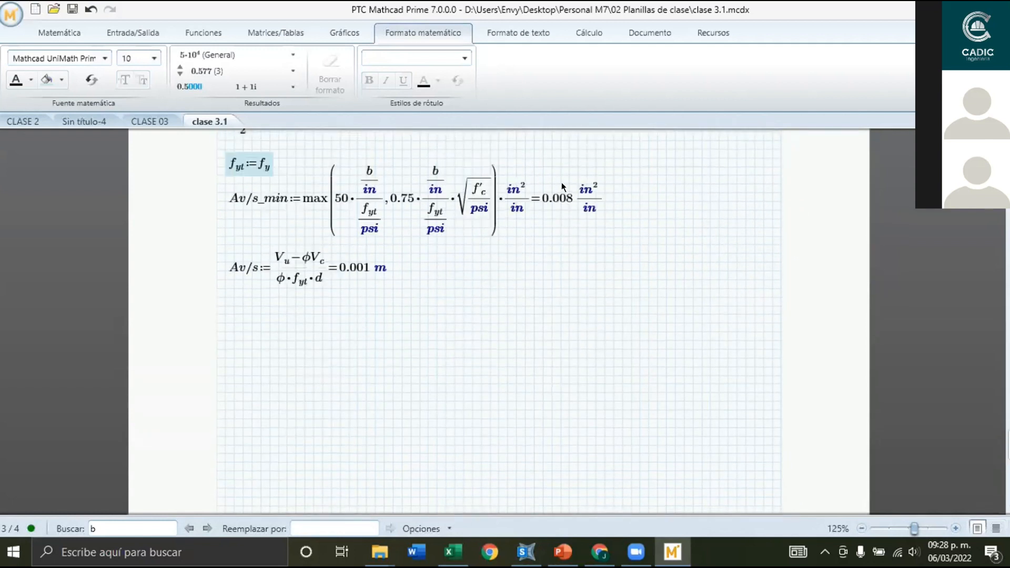
click(589, 207)
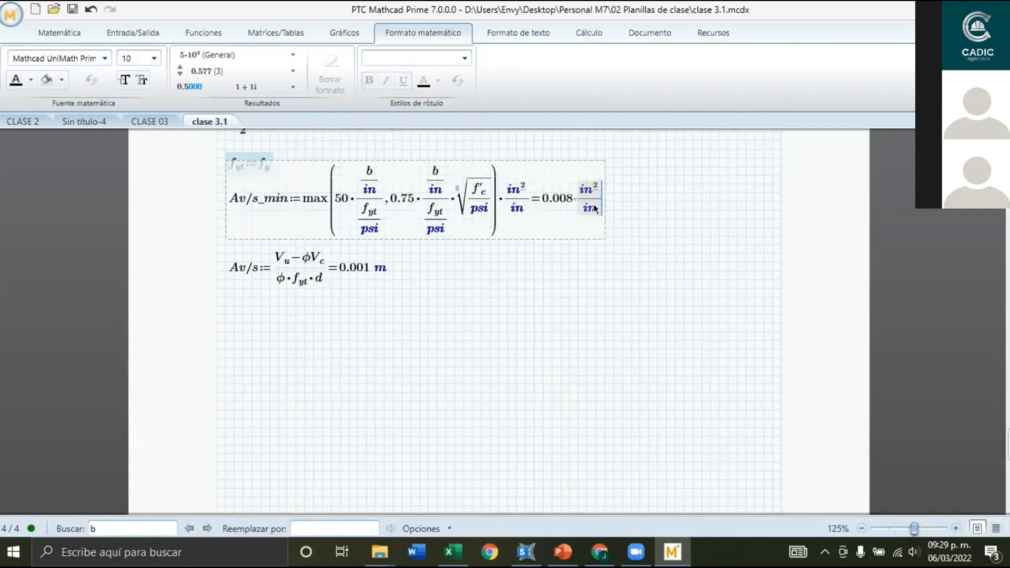
double_click(381, 265)
text(in^2/in)
click(431, 300)
click(498, 280)
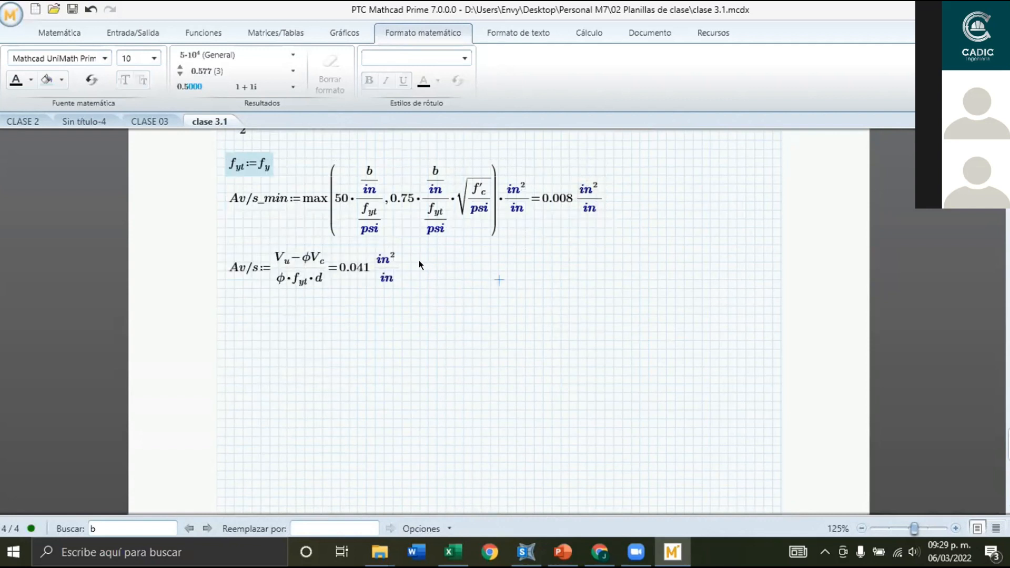
click(255, 268)
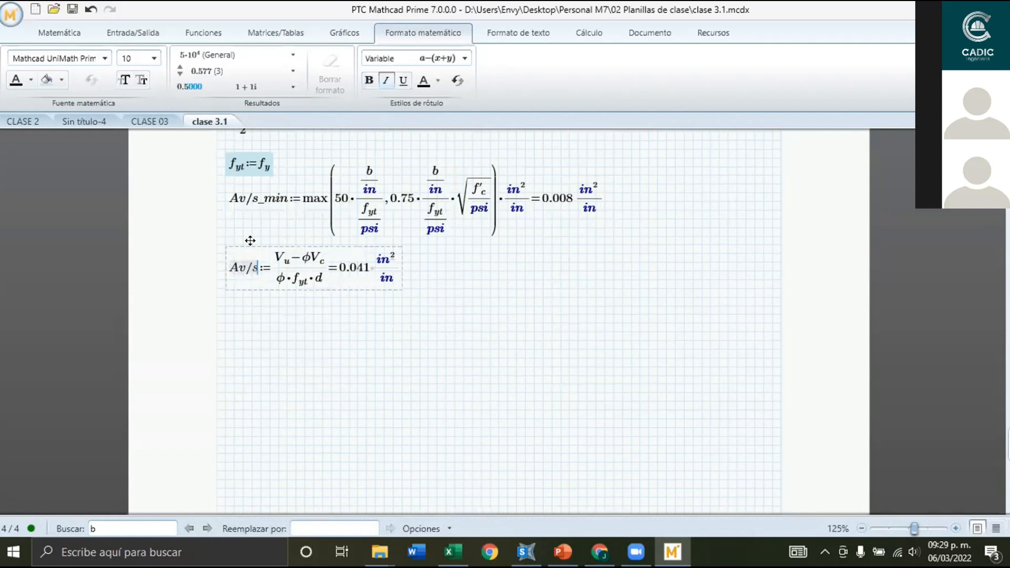
click(235, 198)
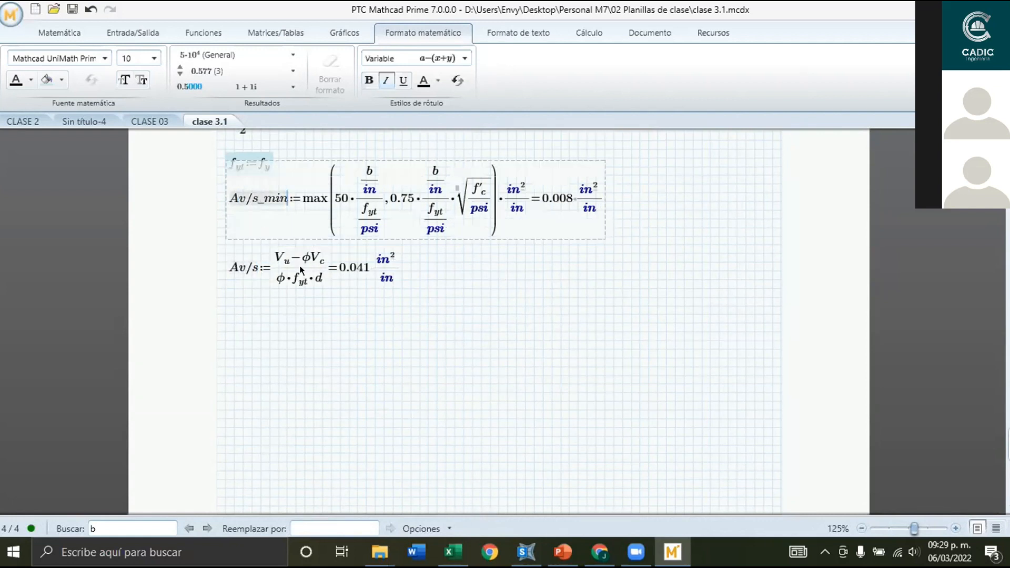
click(383, 298)
scroll(445, 324, up, 1)
scroll(445, 324, up, 1)
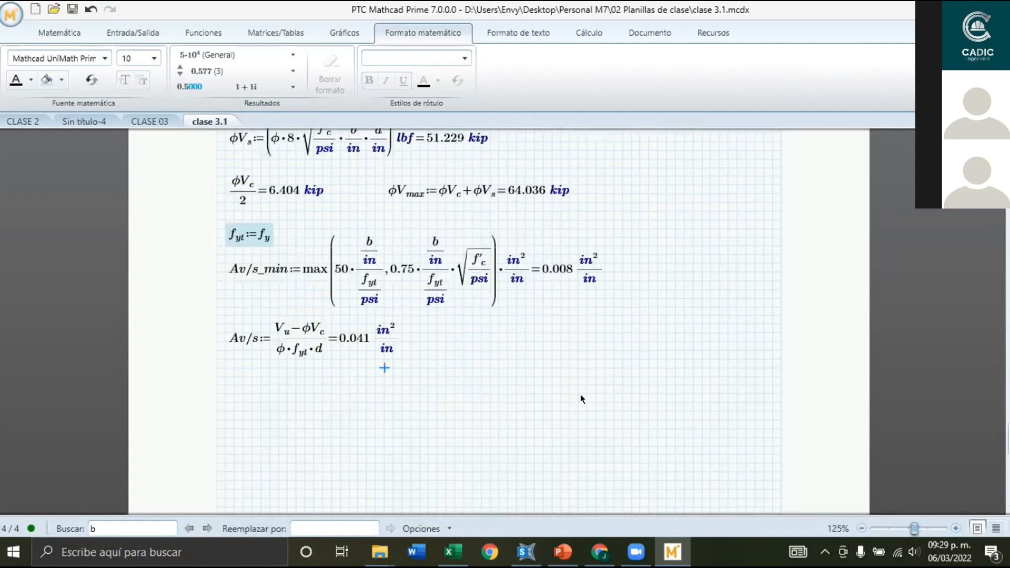
Switch to SAP2000 and start a new model from the Beam template with default units Kip, ft, F.
mouse_move(525, 552)
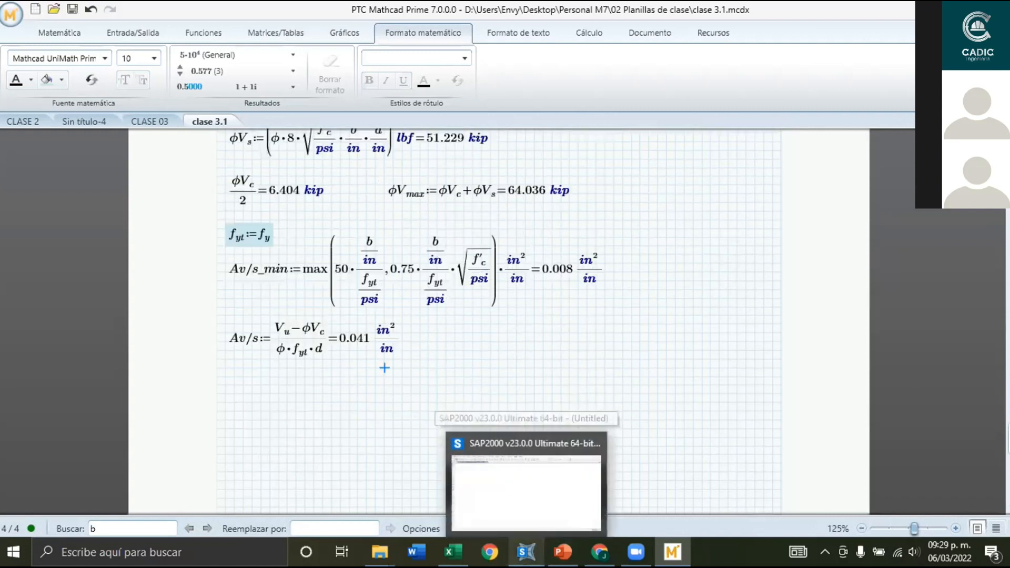
click(526, 492)
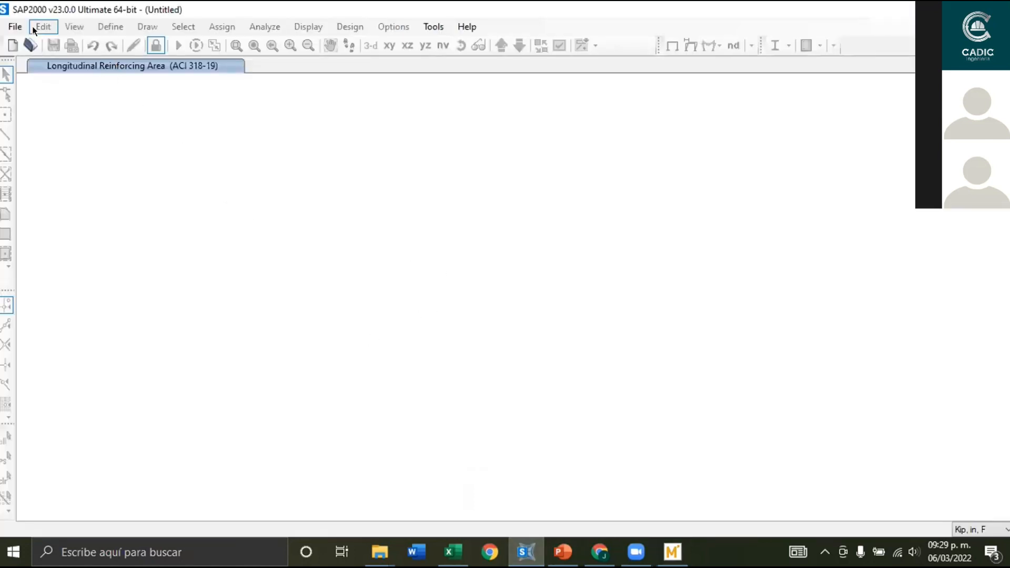
click(16, 26)
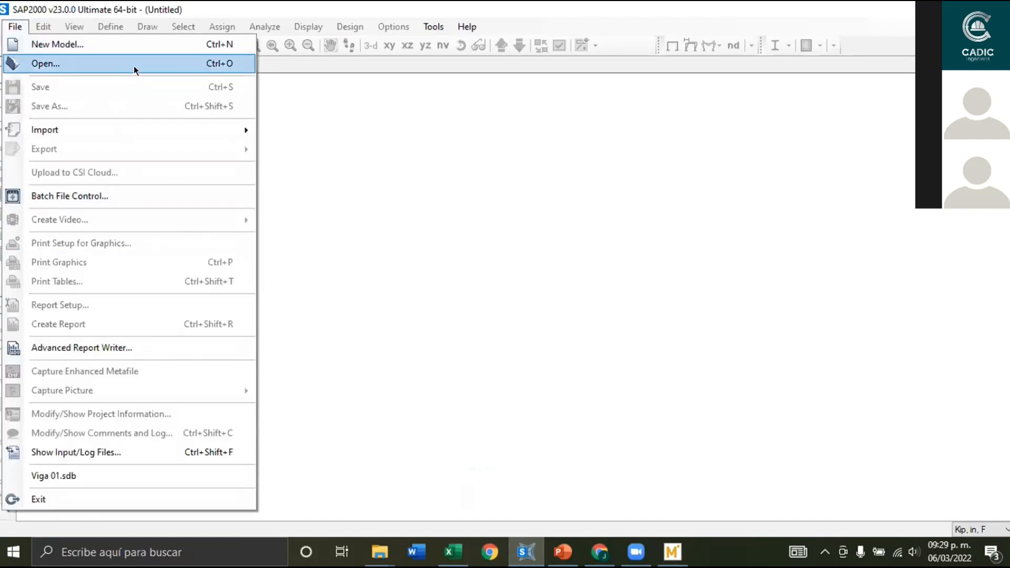
click(122, 41)
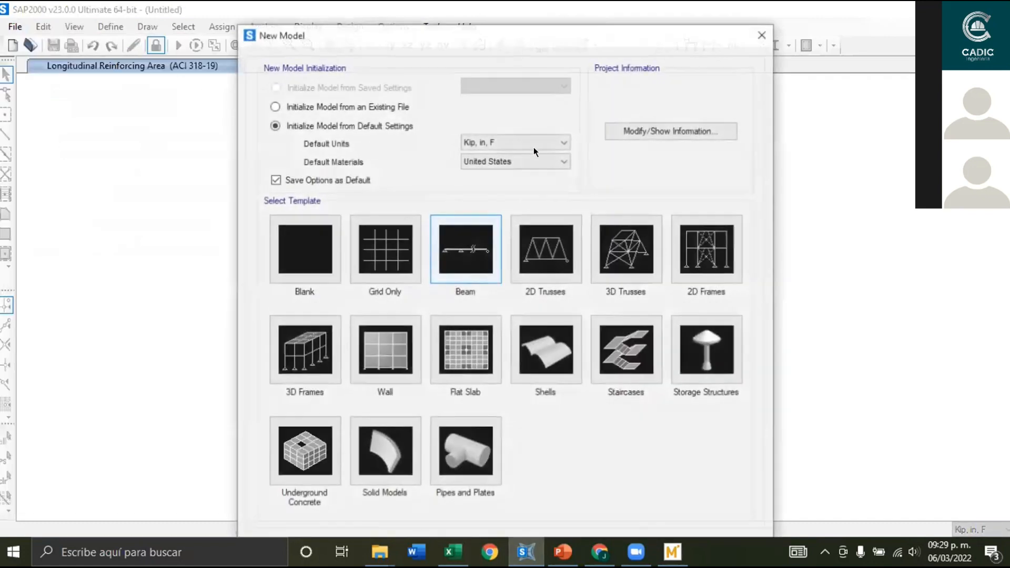
click(534, 144)
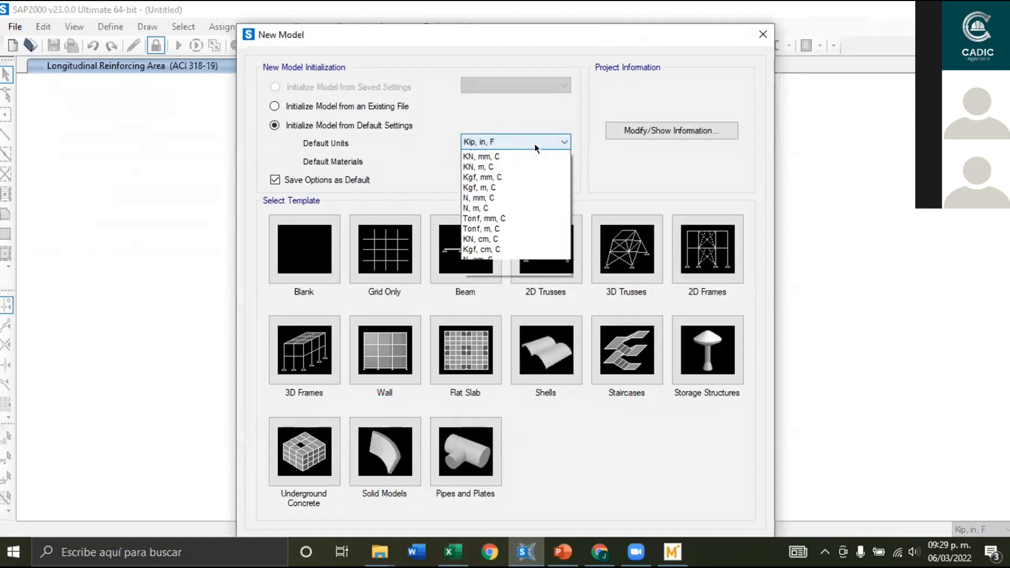
click(514, 182)
double_click(478, 236)
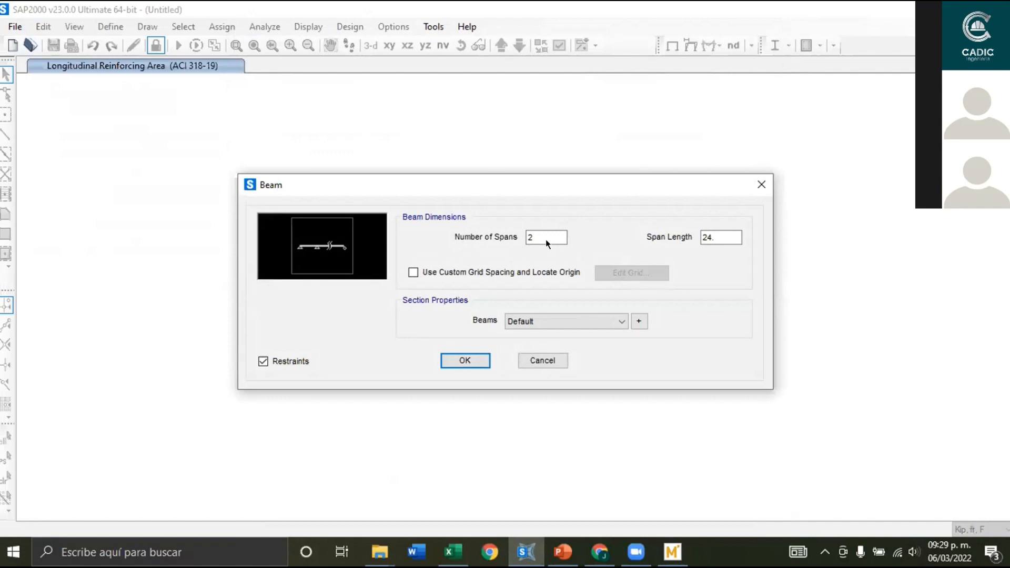
Set the beam template to 1 span with a span length of 10 ft.
text(1)
click(723, 234)
text(10)
click(558, 324)
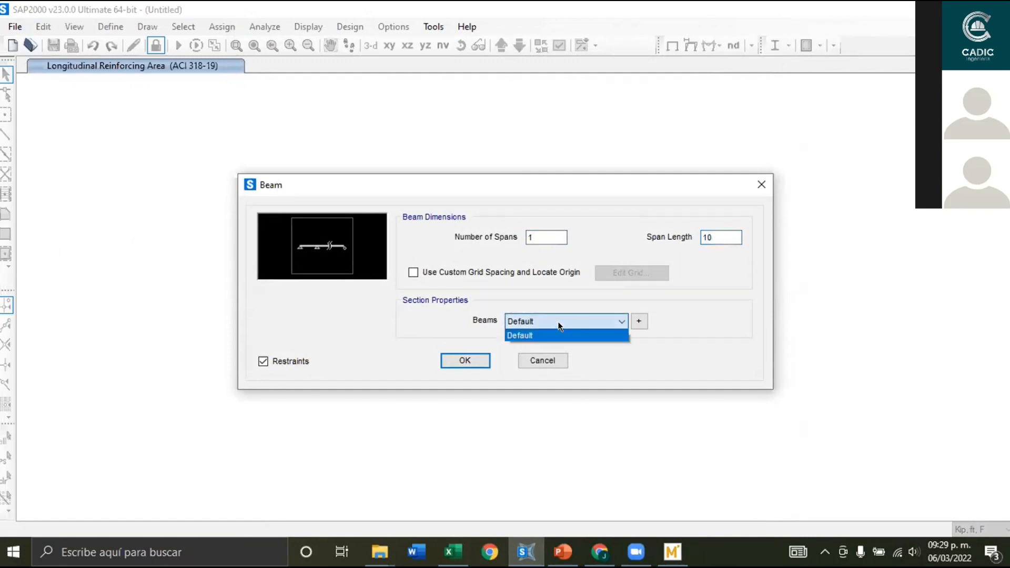
click(557, 324)
Add a new rectangular concrete frame section named V10x16in for the beam.
click(638, 320)
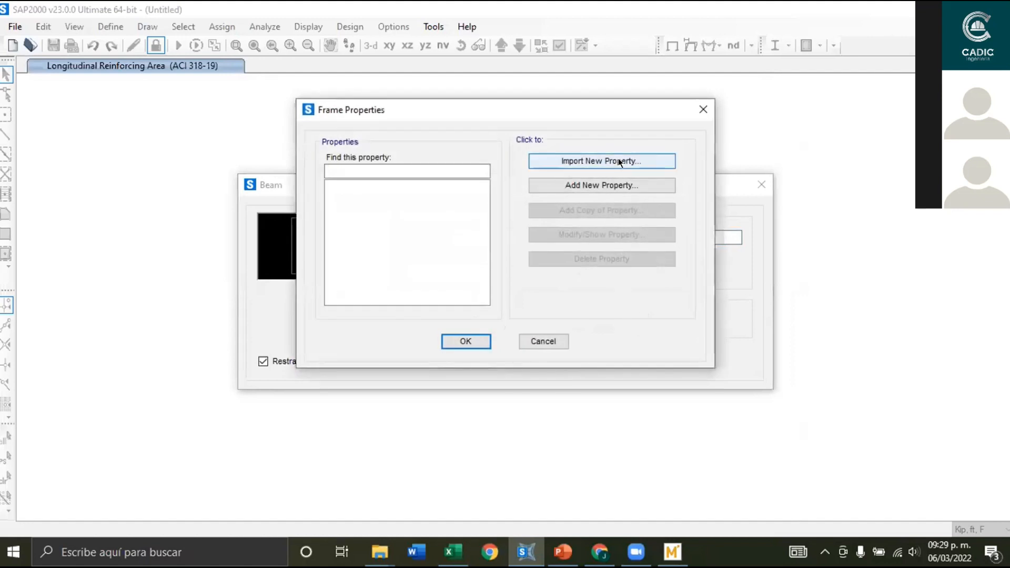
click(579, 185)
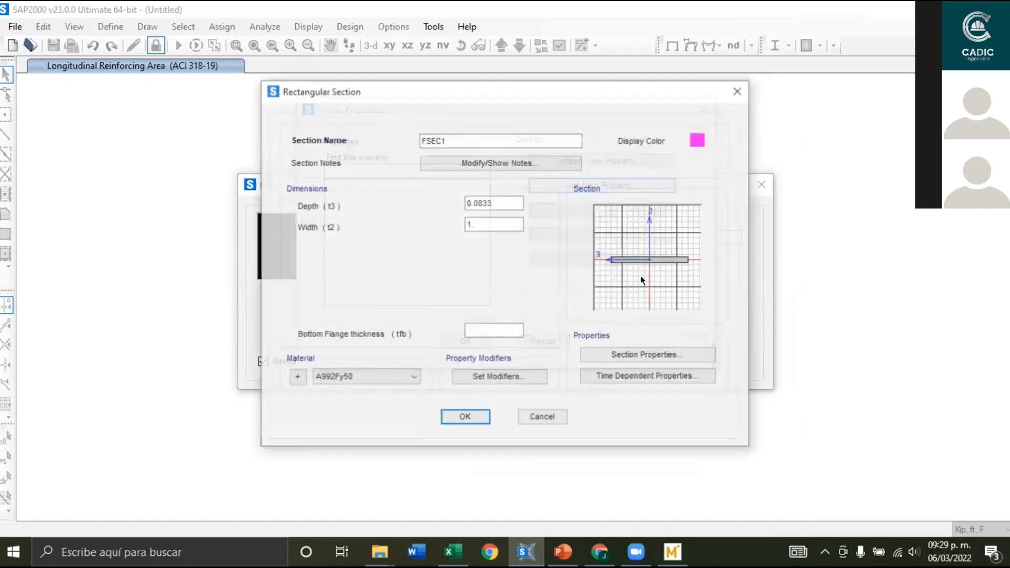
click(541, 413)
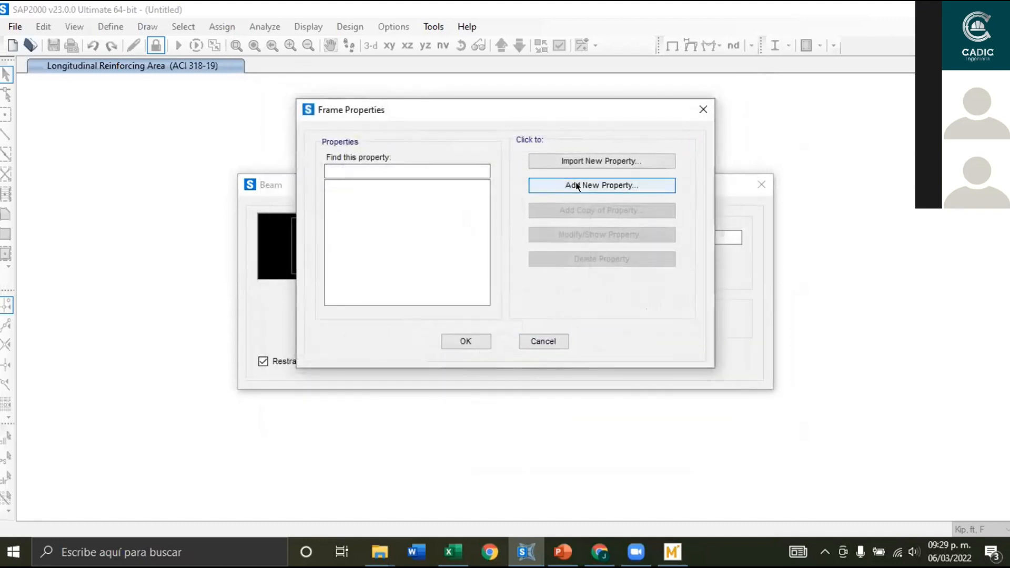
click(574, 184)
click(561, 135)
click(547, 168)
click(367, 216)
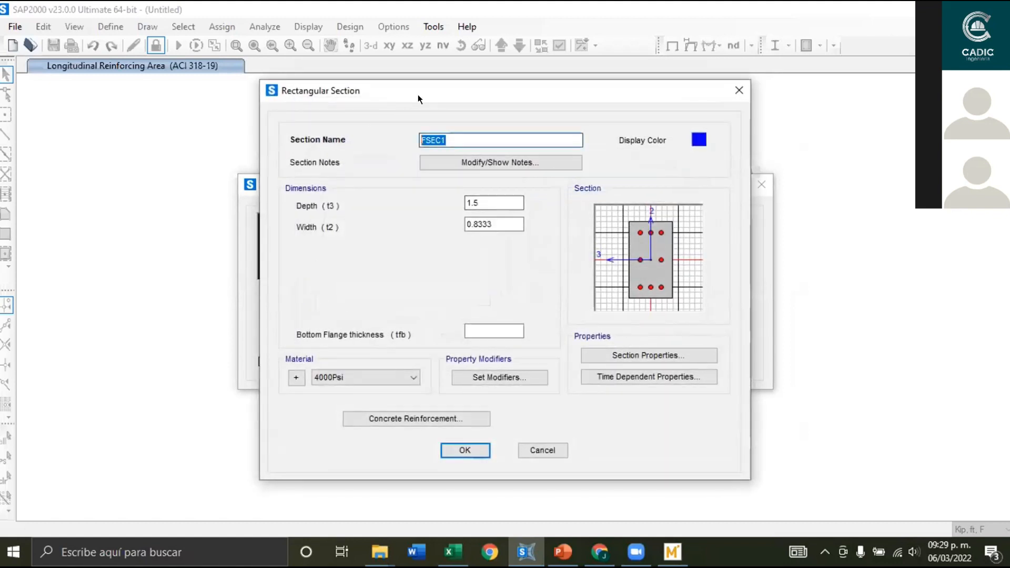
text(V10)
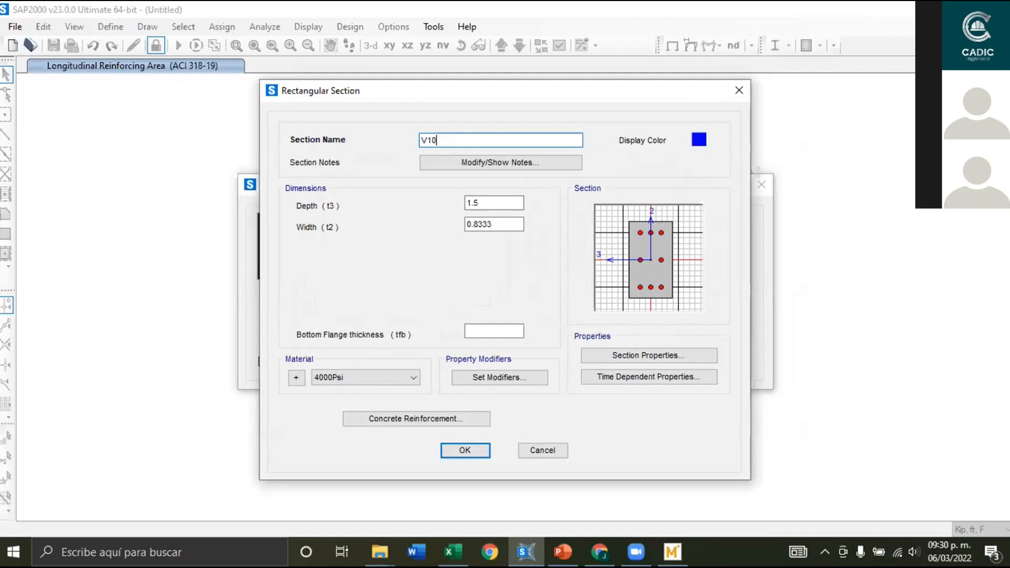
text(x16in)
Set the V10x16in section's depth (t3) to 16/12 ft.
click(476, 202)
drag(479, 203, 451, 201)
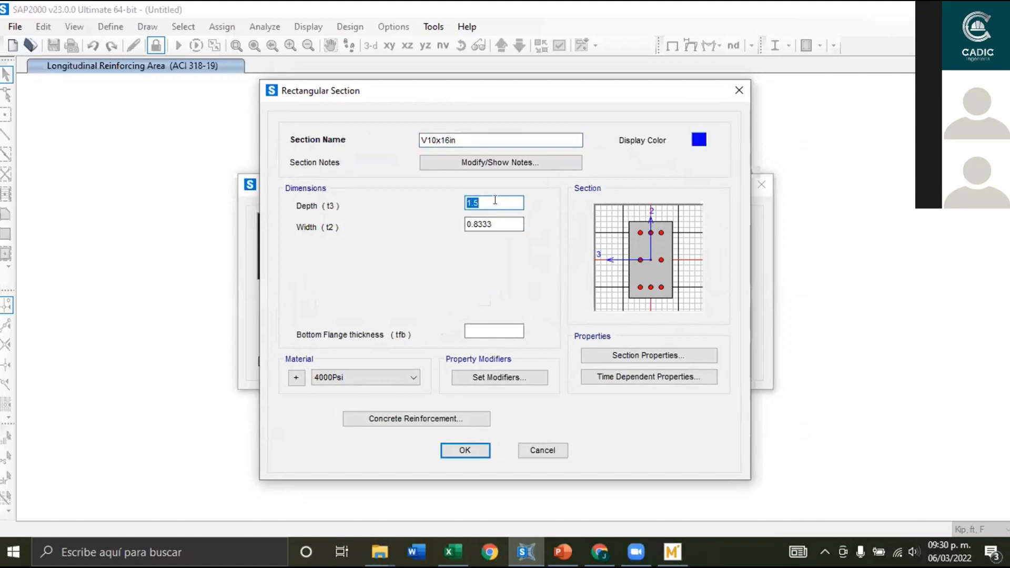
key(BackSpace)
text(16/12)
key(Tab)
Set the V10x16in section's width (t2) to 10/12 ft.
click(509, 223)
drag(500, 225, 453, 225)
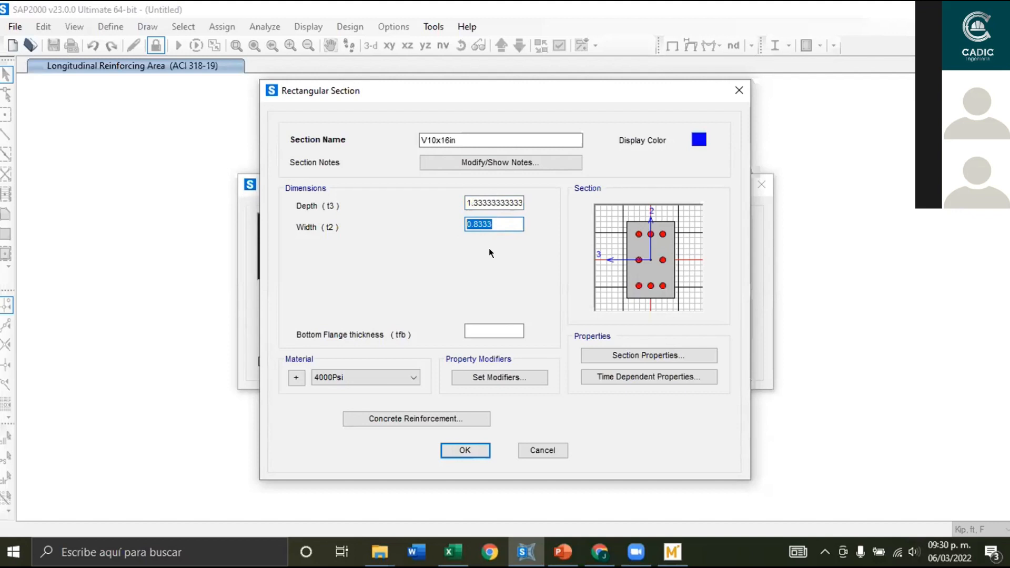
text(10/10)
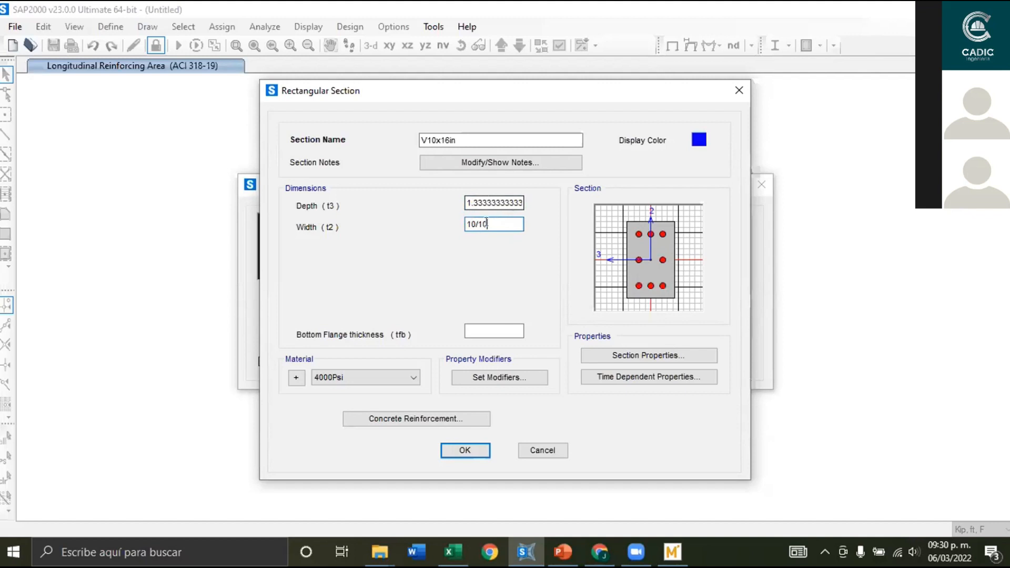
text(2)
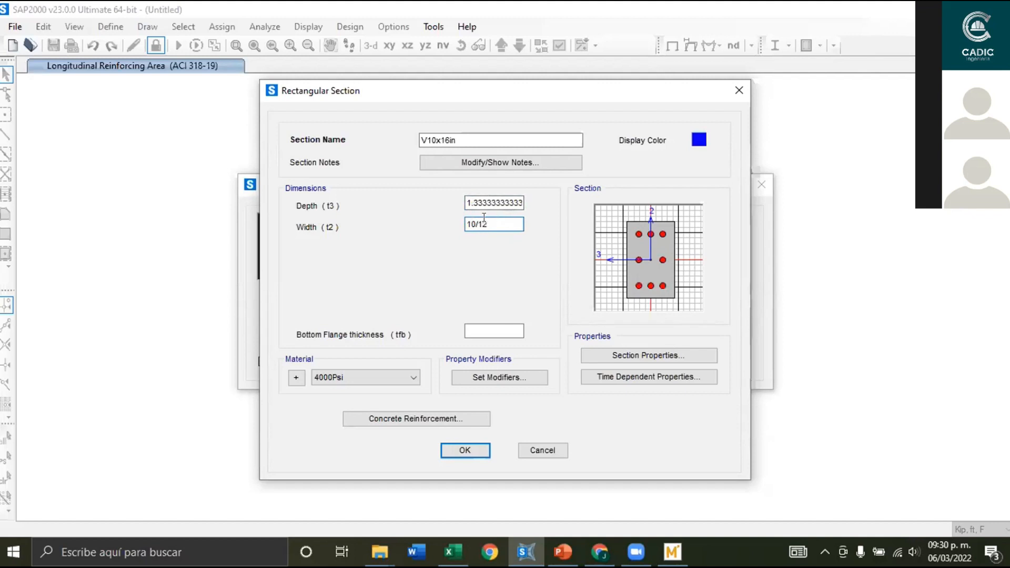
double_click(471, 218)
drag(489, 223, 477, 223)
click(488, 202)
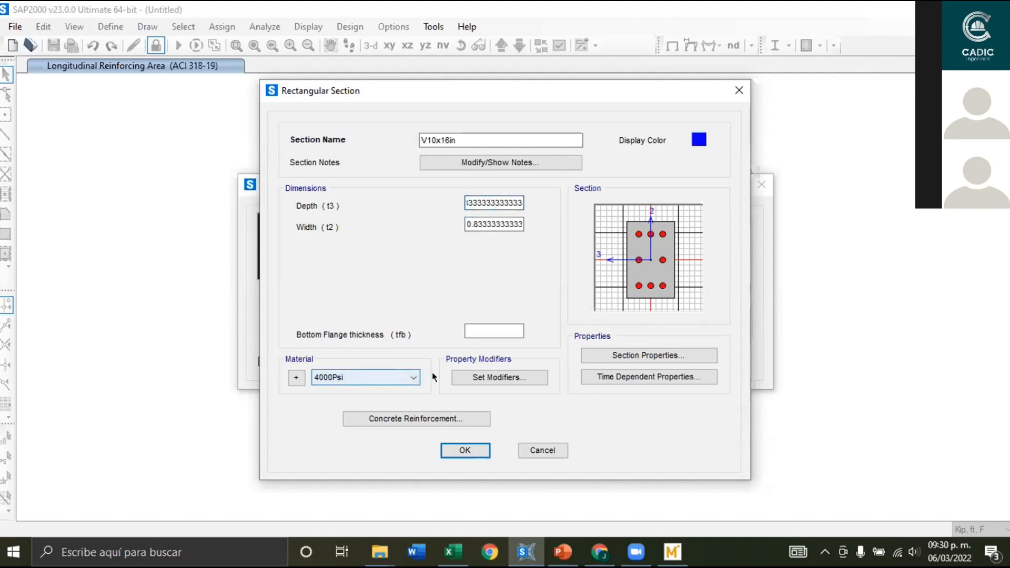
Set the weight per unit volume of the section's 4000Psi concrete material to 0.
click(359, 379)
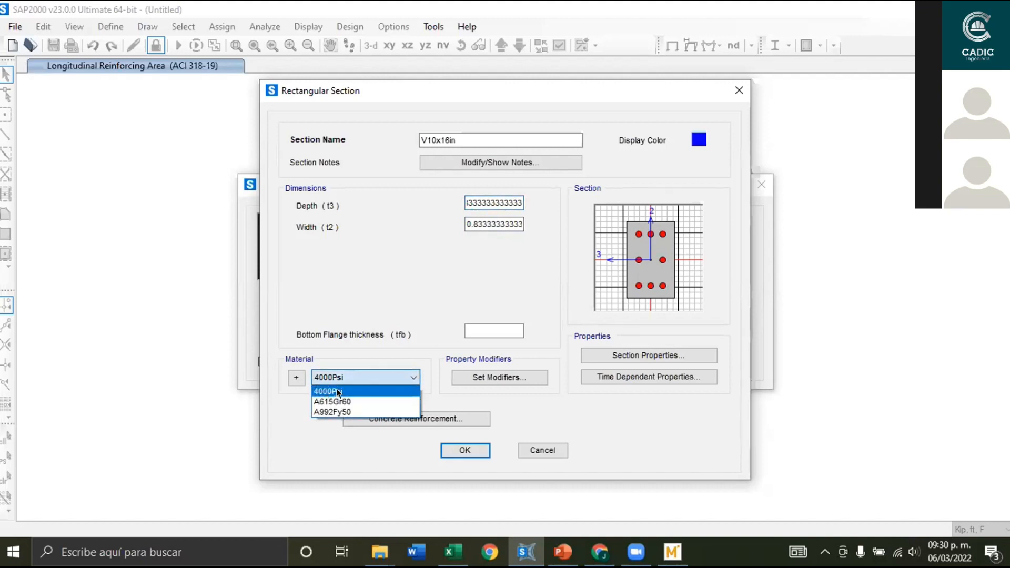
click(297, 380)
click(297, 379)
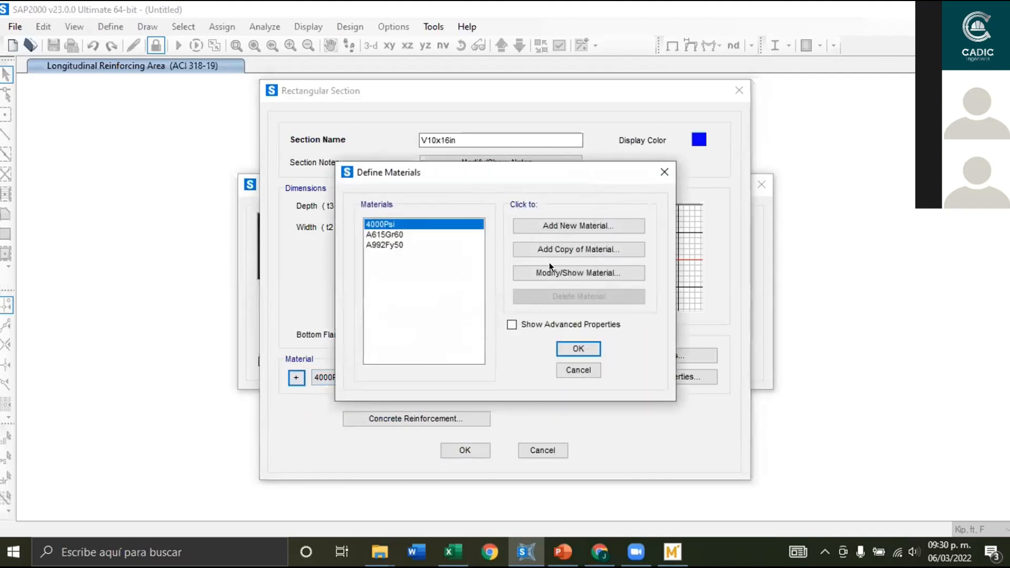
click(546, 272)
drag(496, 187, 435, 176)
text(0)
drag(495, 35, 232, 12)
click(226, 480)
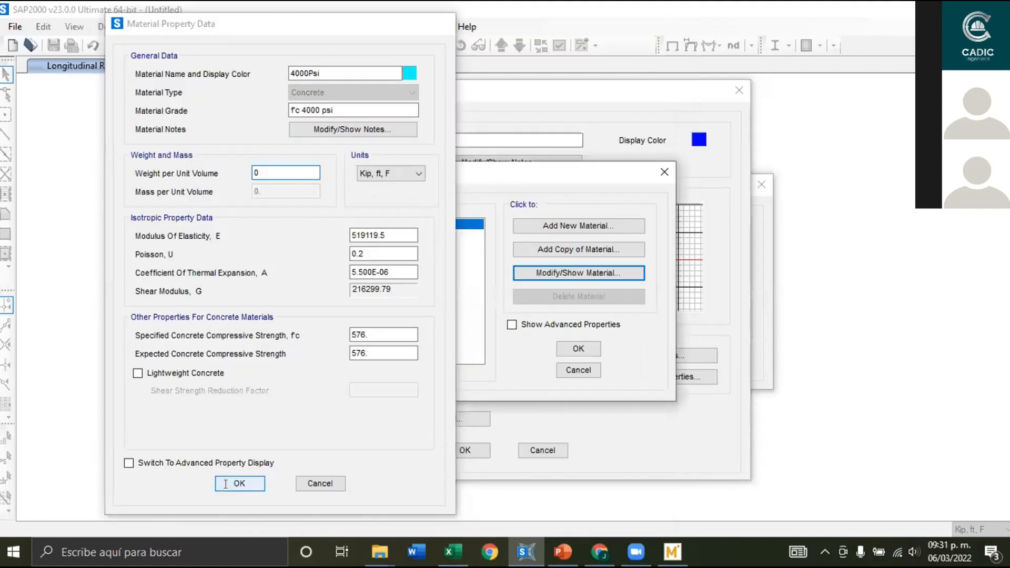
click(576, 370)
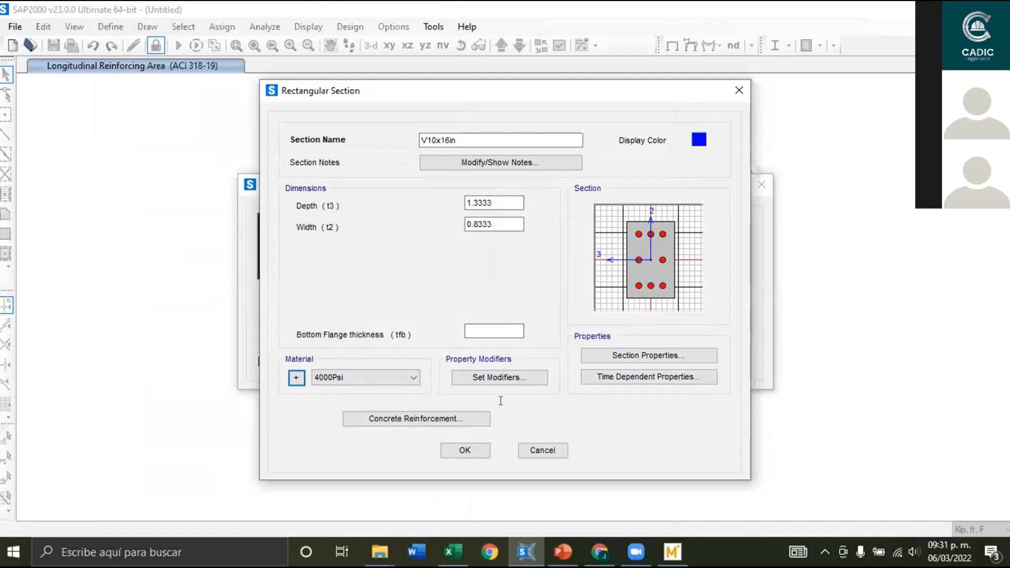
Set the section's concrete reinforcement design type to Beam (M3 Design Only), keeping the default covers.
click(465, 415)
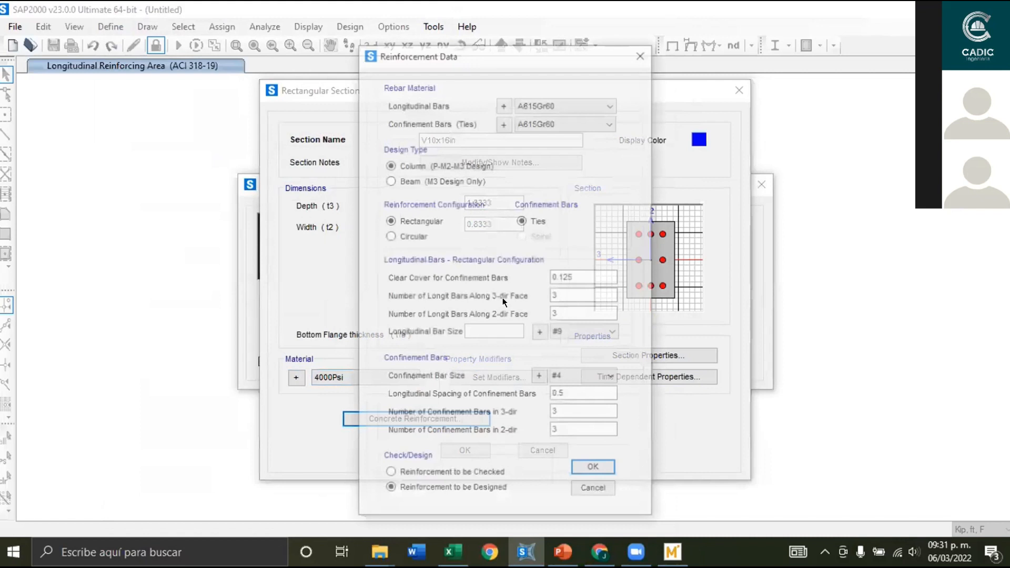
click(437, 177)
click(583, 222)
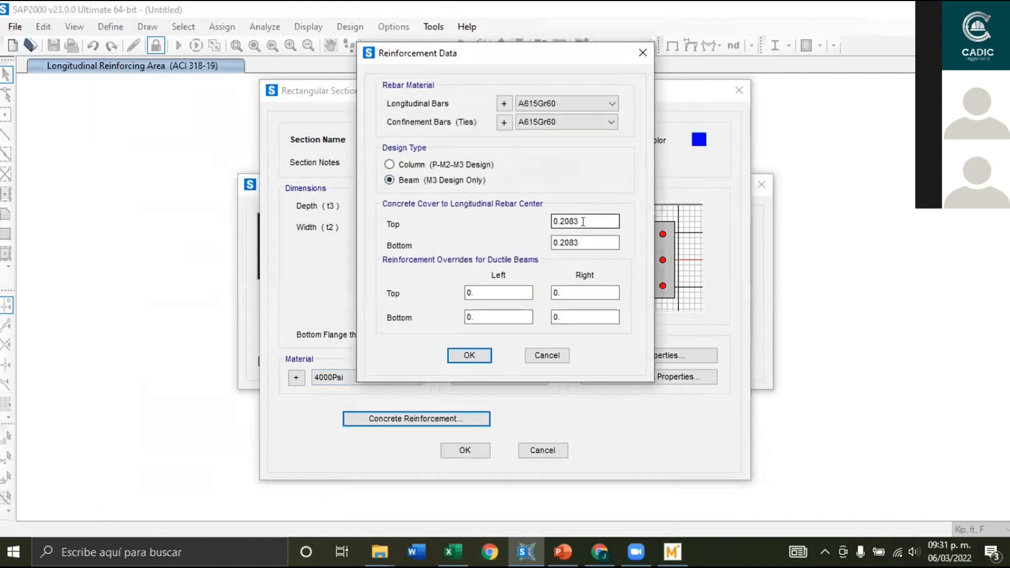
click(476, 354)
Accept the V10x16in section for the beam and generate the model from the template.
click(476, 446)
click(475, 343)
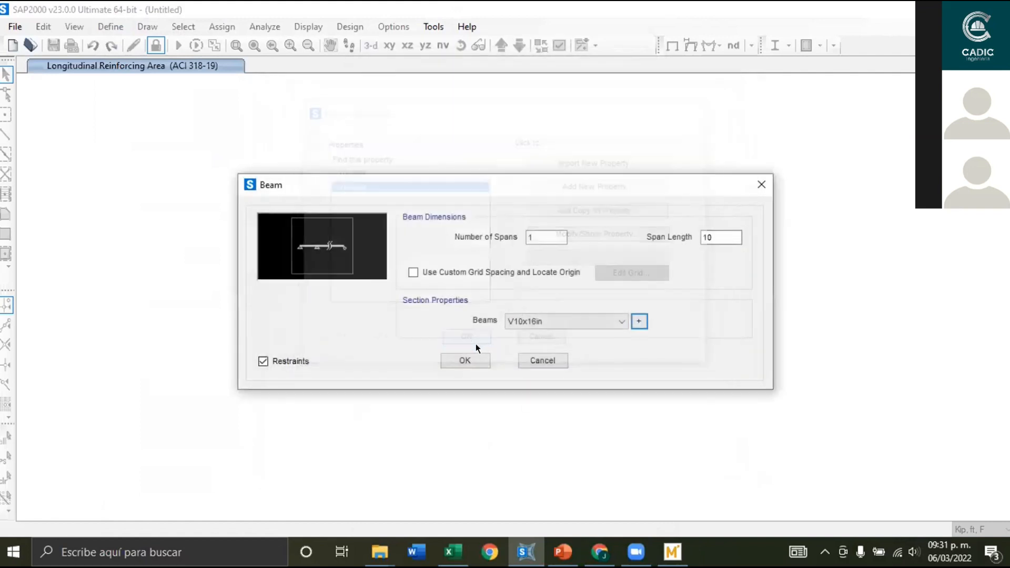
click(478, 356)
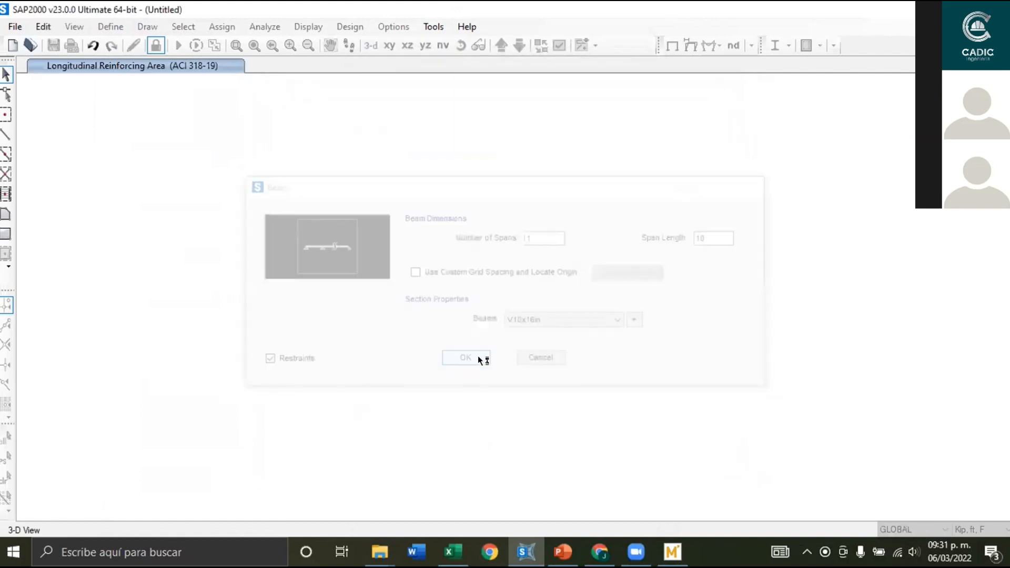
Change the model units to Kip, in, F and set the V10x16in section's depth to 16 in and width to 10 in.
click(967, 529)
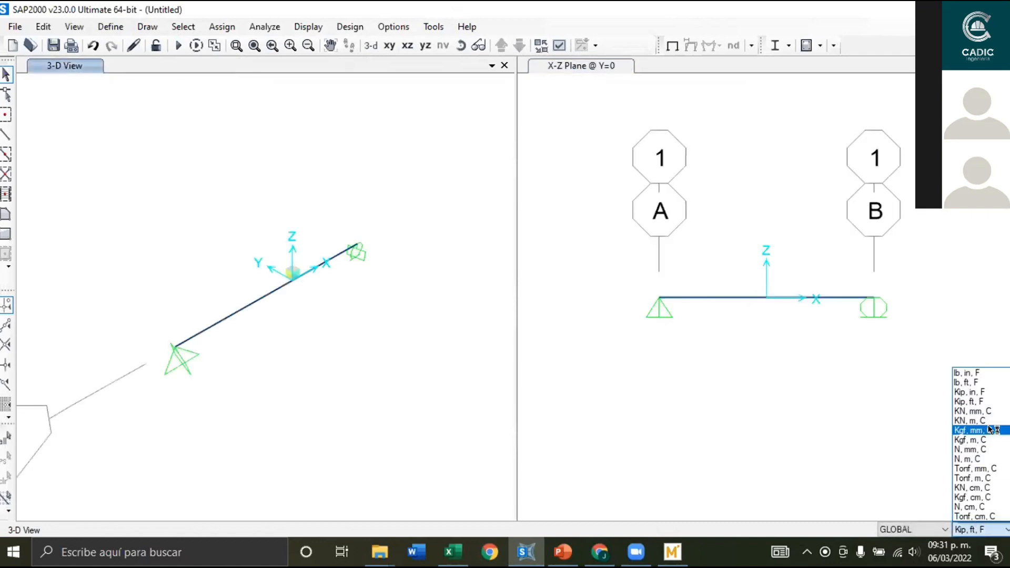
click(984, 391)
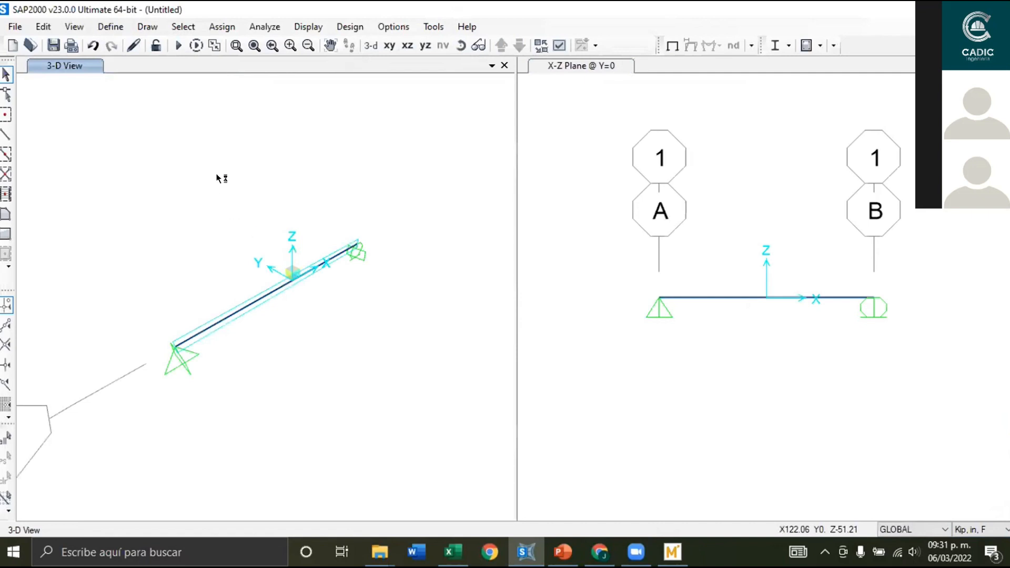
click(111, 26)
mouse_move(169, 68)
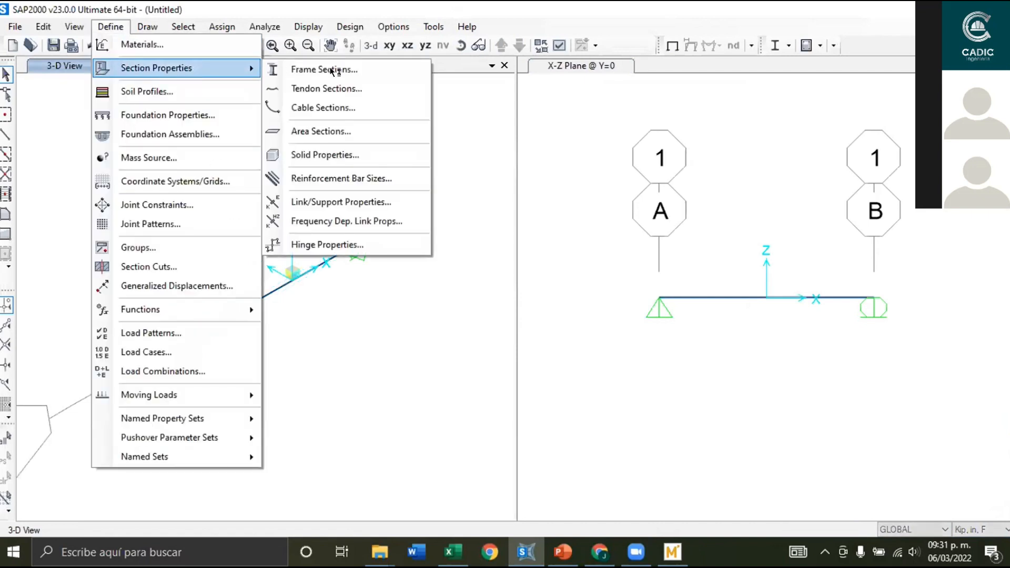
click(333, 71)
key(Return)
drag(503, 204, 439, 201)
text(16)
drag(504, 225, 427, 225)
text(10)
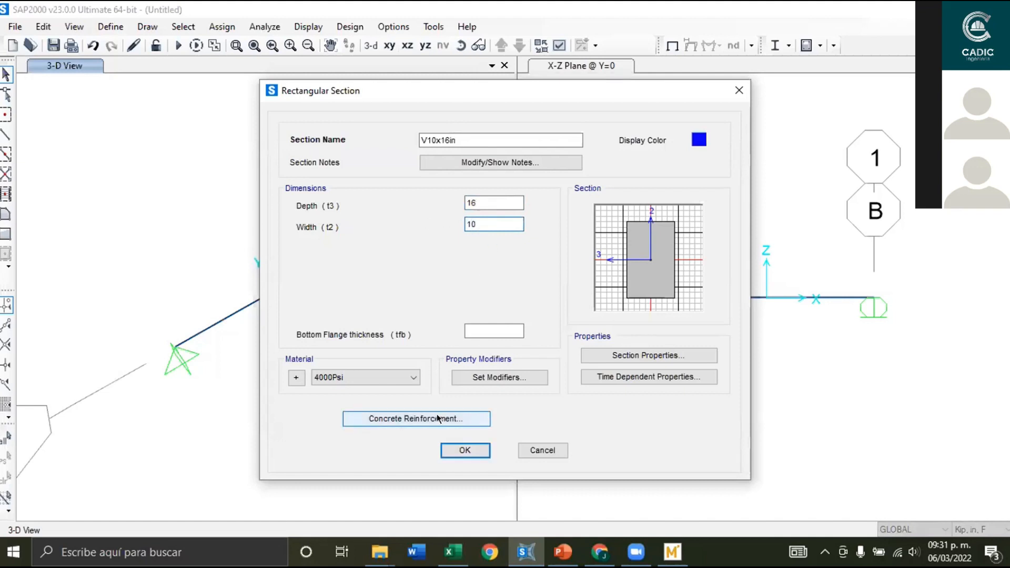
click(464, 449)
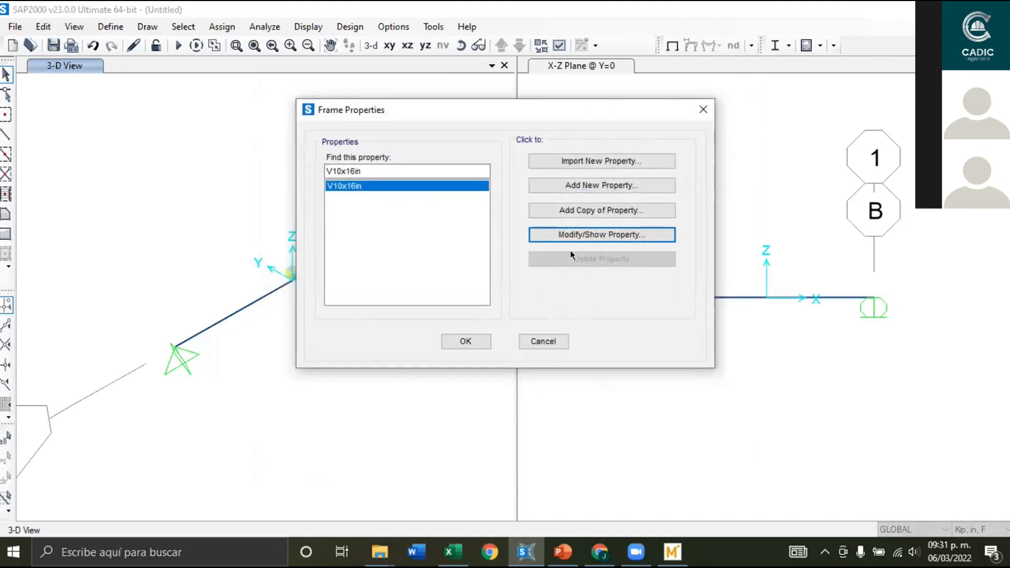
click(465, 341)
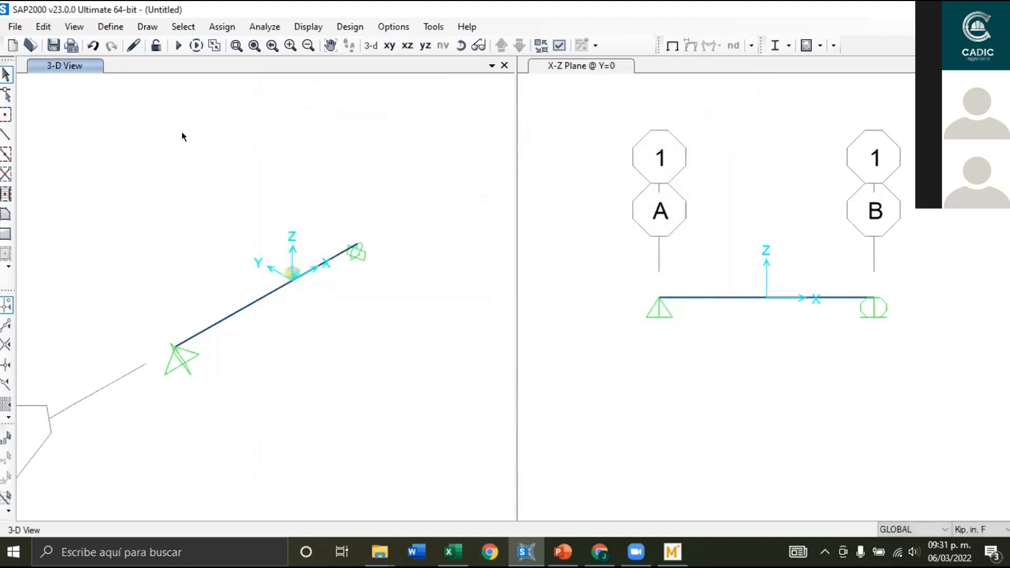
Review the A615Gr60 rebar material's units, modulus of elasticity and minimum yield stress.
click(99, 28)
mouse_move(139, 66)
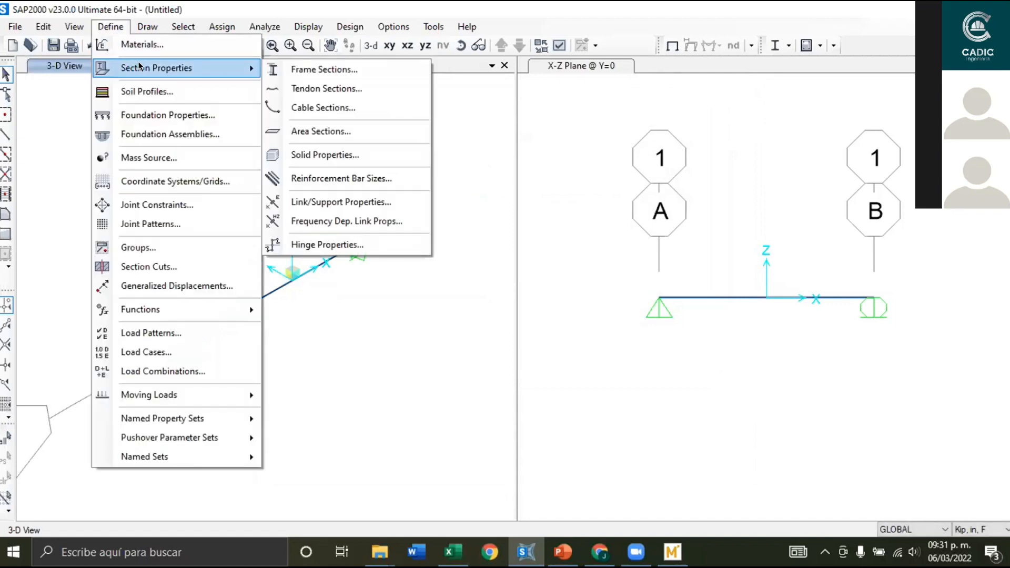
click(141, 44)
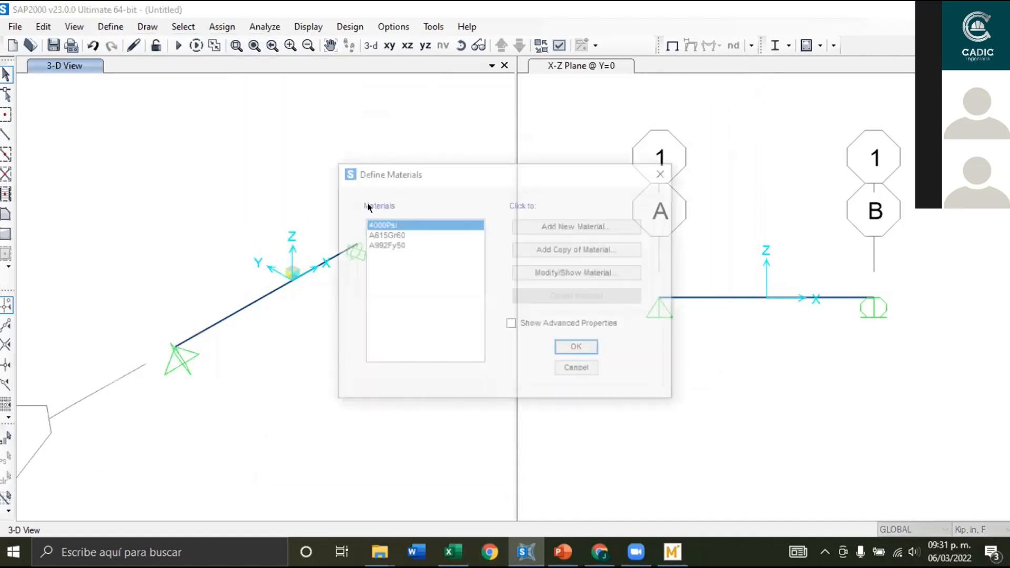
click(403, 234)
click(566, 269)
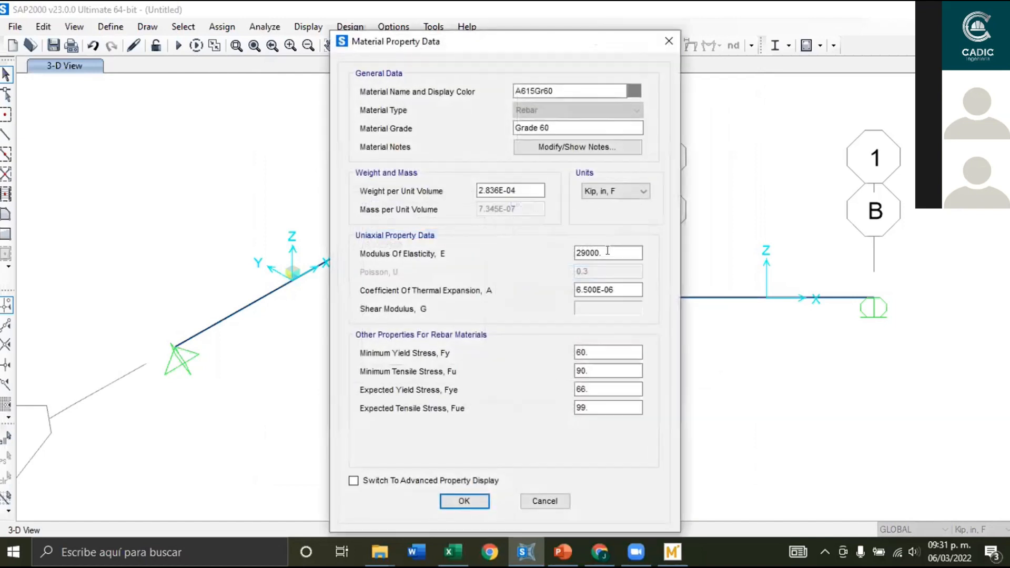
click(614, 191)
click(614, 191)
double_click(583, 247)
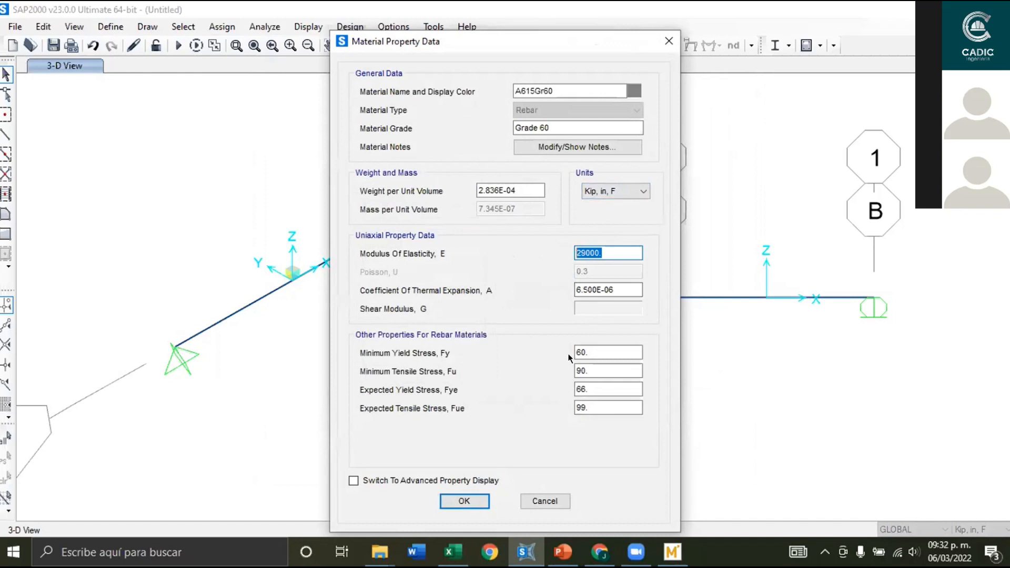
double_click(582, 352)
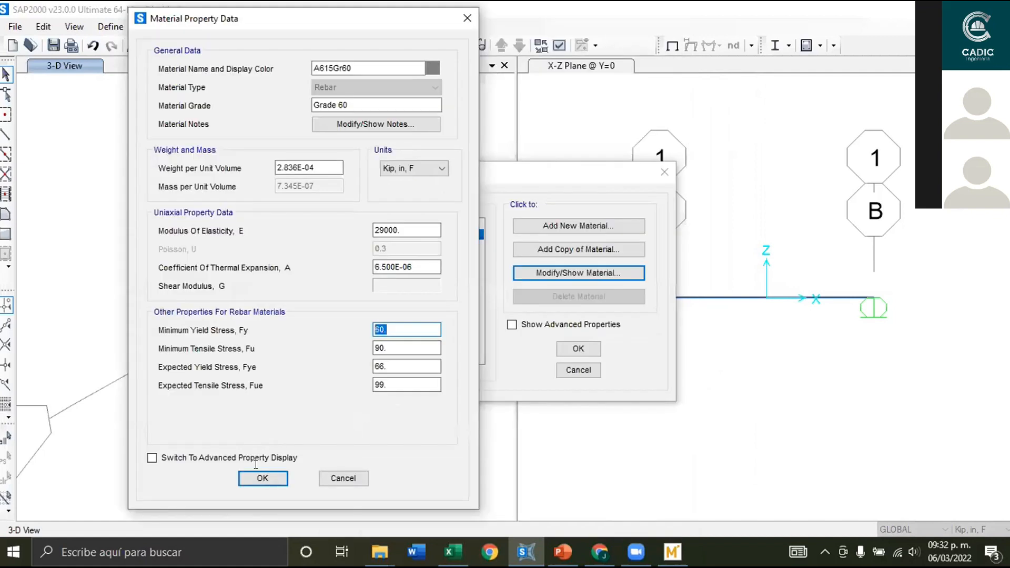
click(259, 476)
click(573, 349)
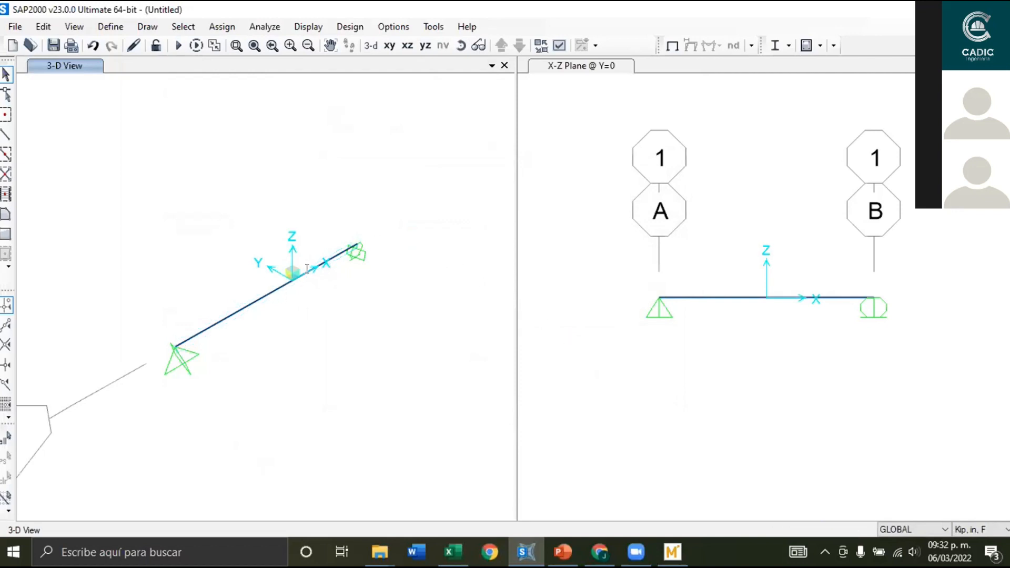
drag(341, 374, 242, 261)
click(221, 29)
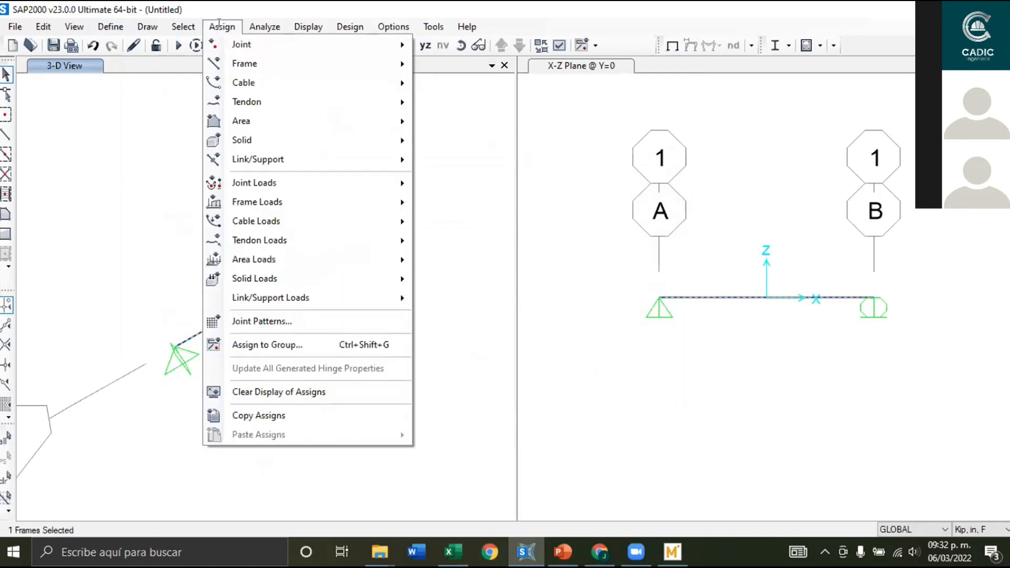
mouse_move(263, 202)
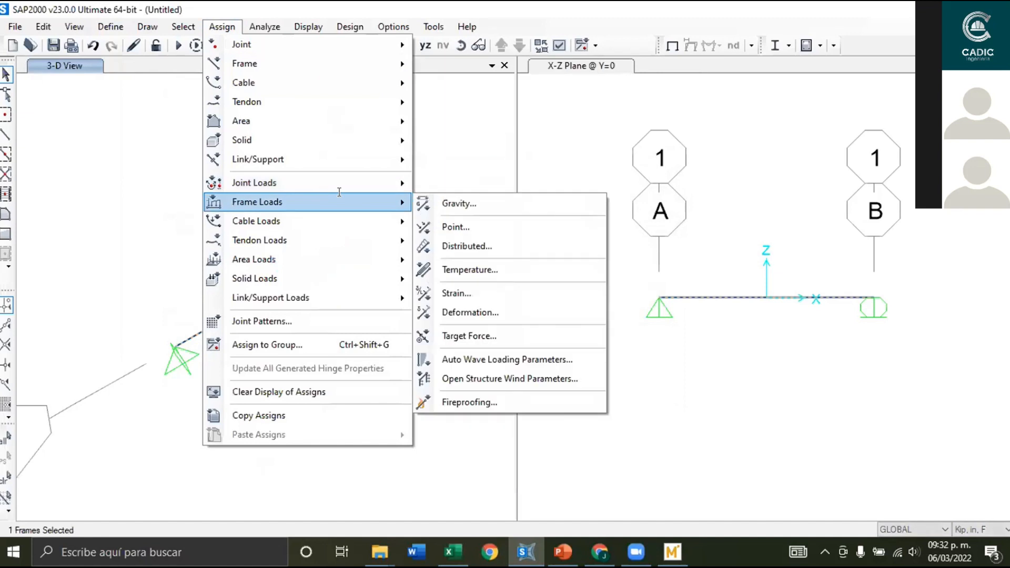
click(529, 191)
click(504, 159)
click(504, 159)
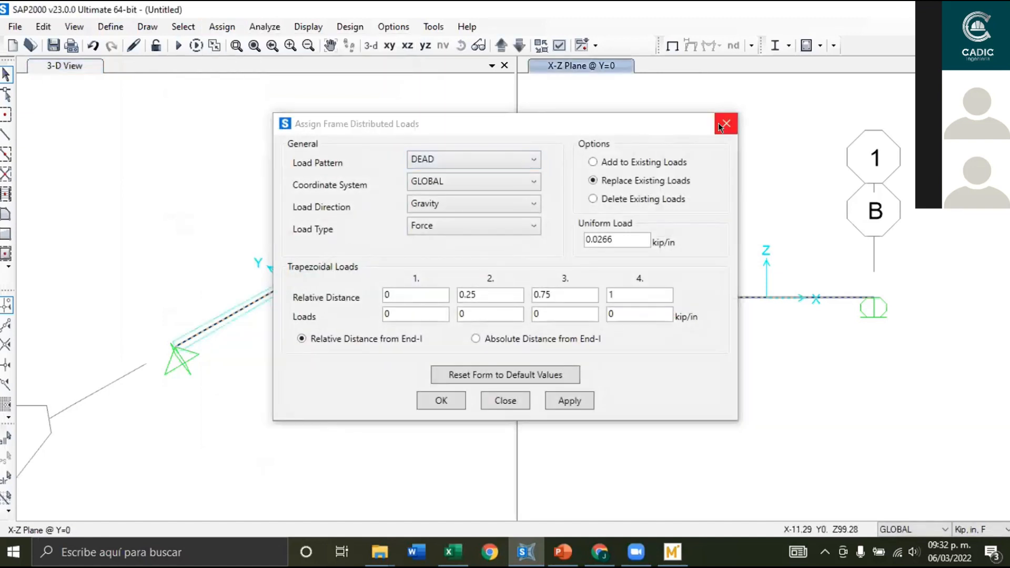
click(726, 125)
Rename the DEAD load pattern to D, keeping type Dead, and set its self-weight multiplier to 0.
click(85, 26)
click(110, 26)
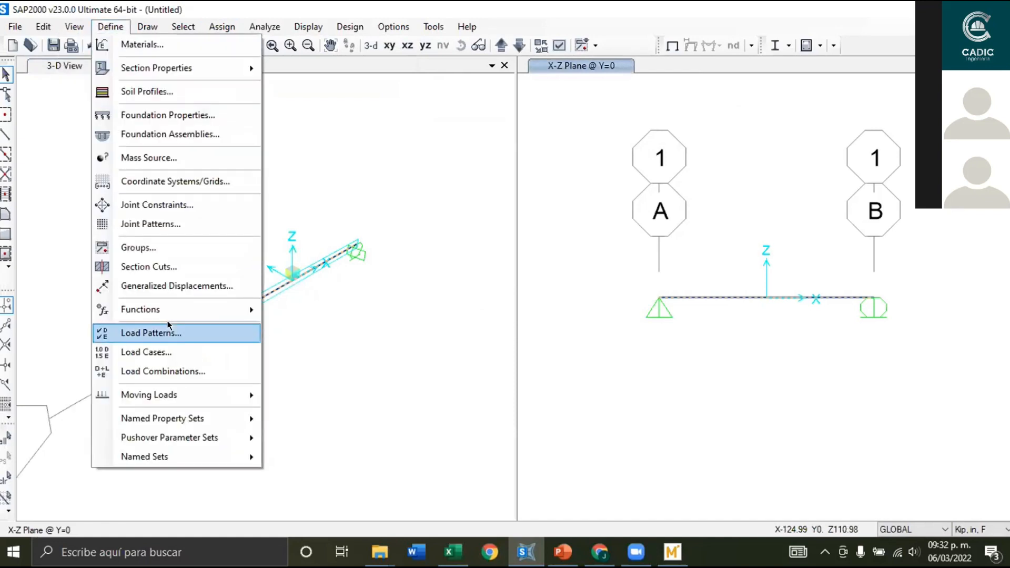
click(157, 333)
drag(246, 237, 188, 225)
text(D)
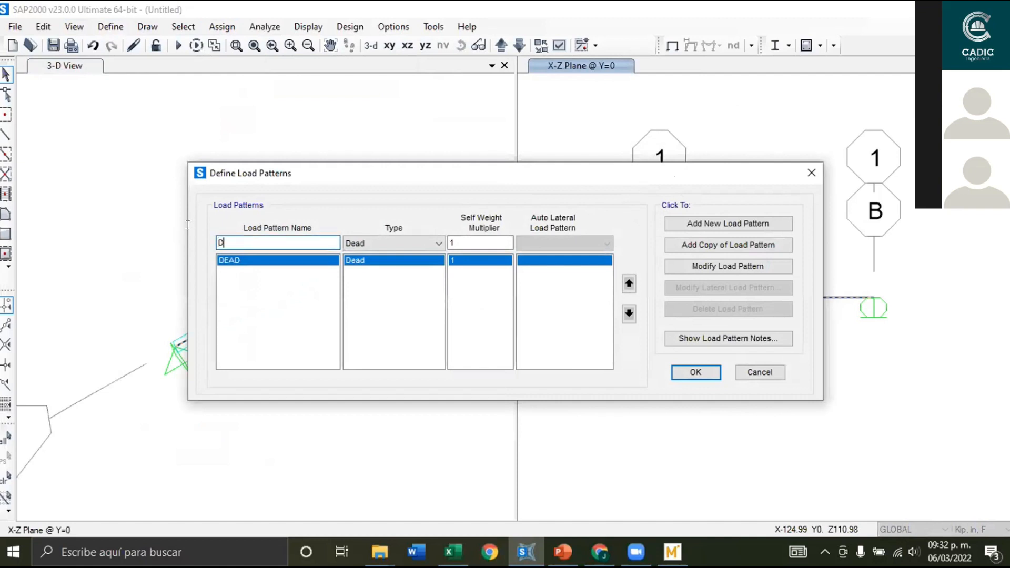
click(382, 244)
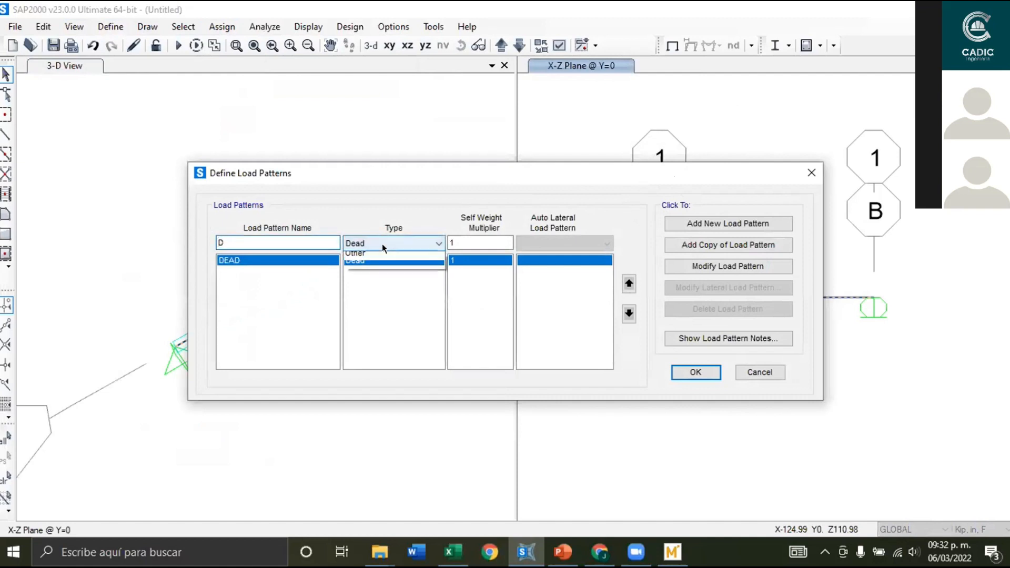
click(382, 244)
drag(457, 241, 408, 242)
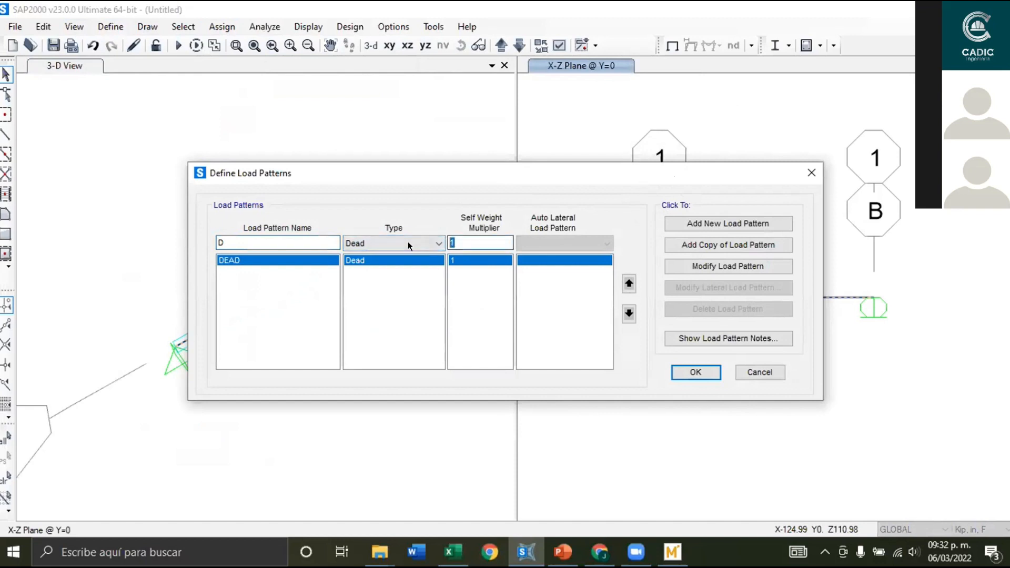
text(0)
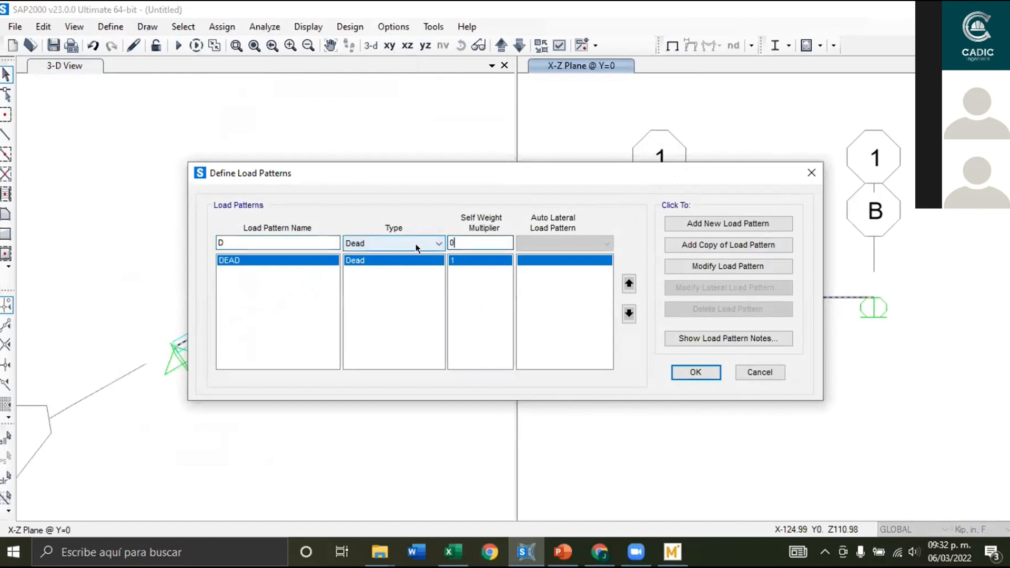
click(706, 265)
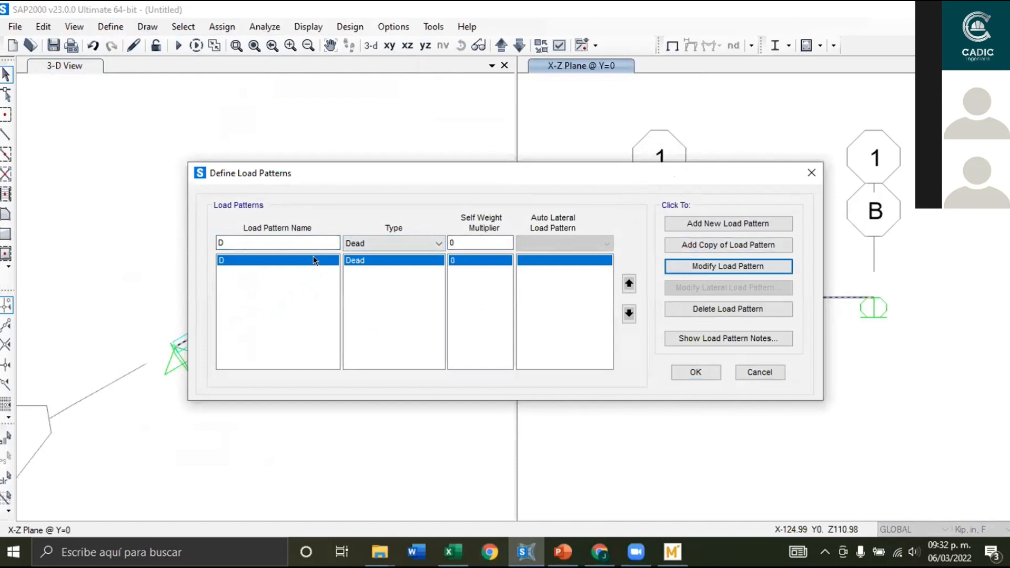
Add a load pattern named L of type Live with self-weight multiplier 0, and select the beam.
double_click(276, 246)
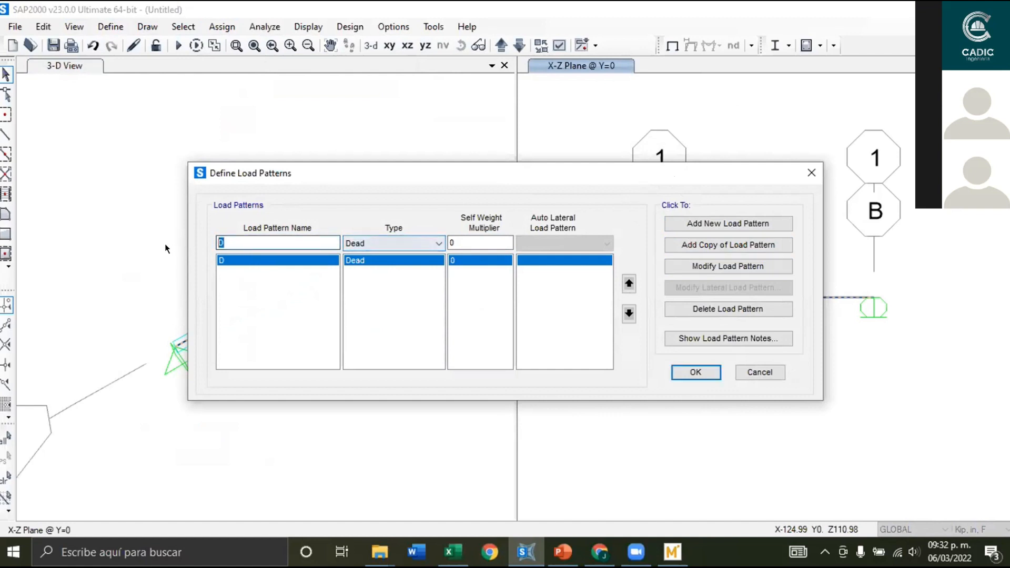
text(L)
click(437, 246)
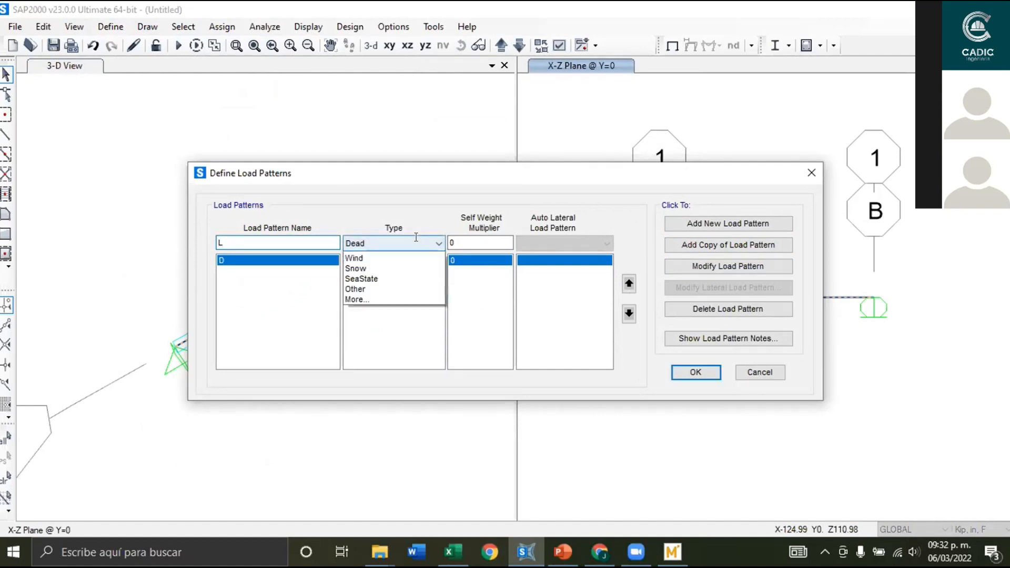
click(363, 270)
click(679, 223)
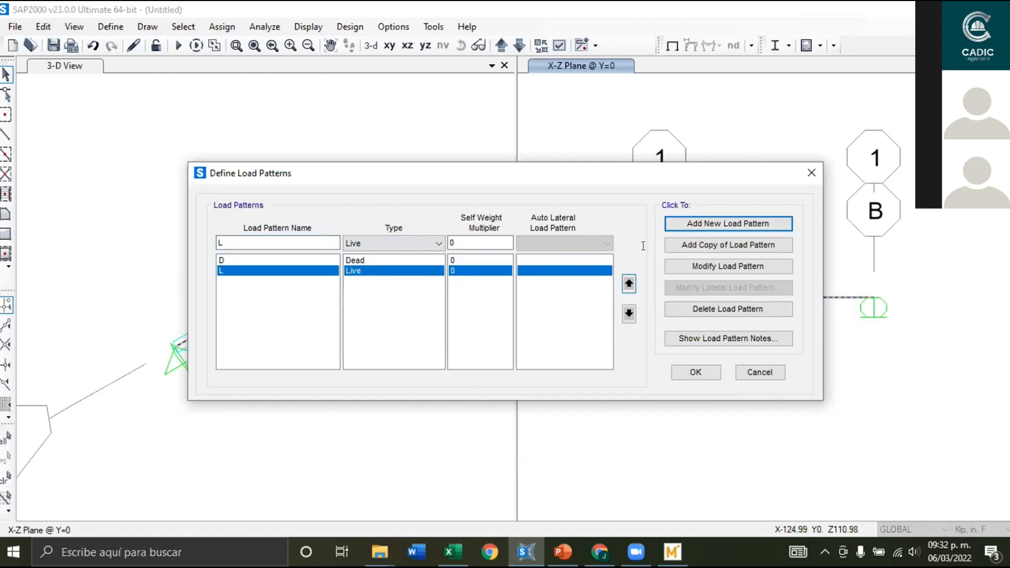
click(678, 367)
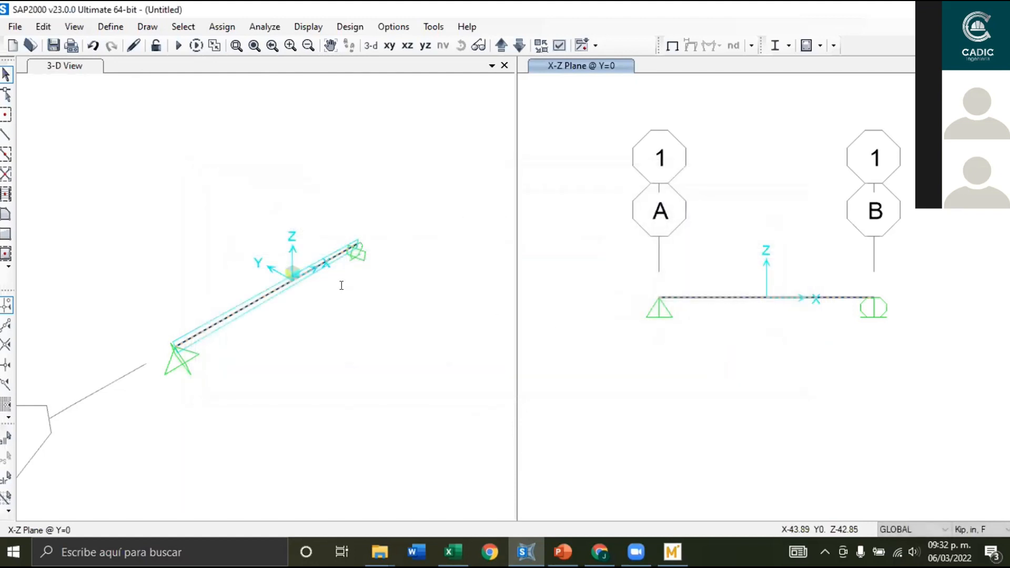
click(313, 327)
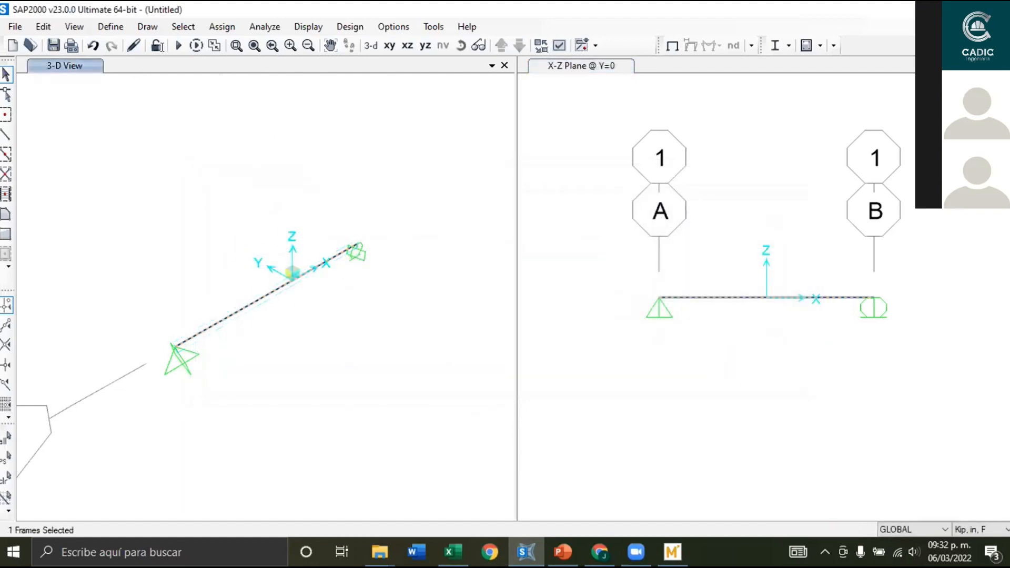
click(222, 26)
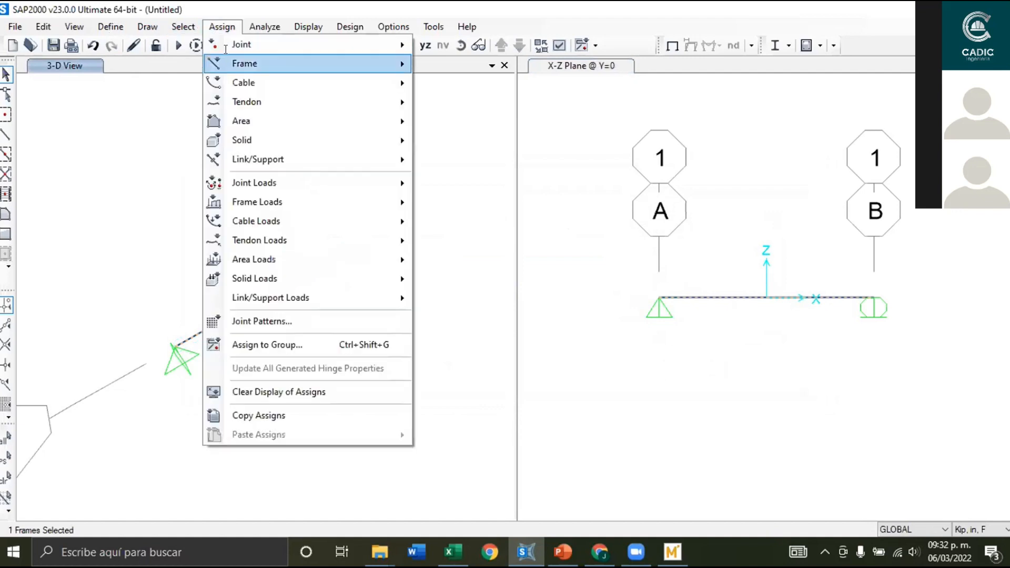
mouse_move(303, 200)
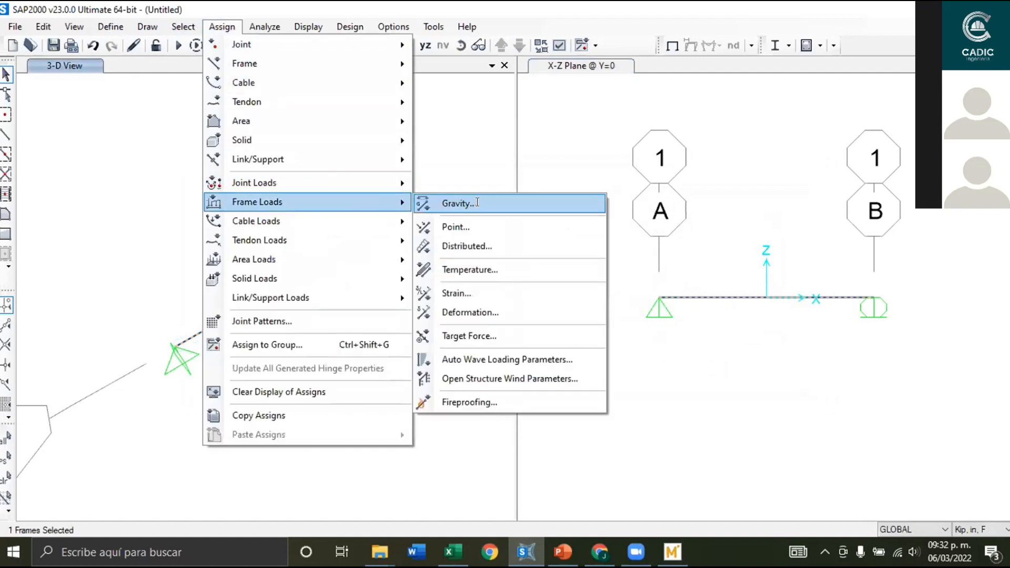
click(473, 245)
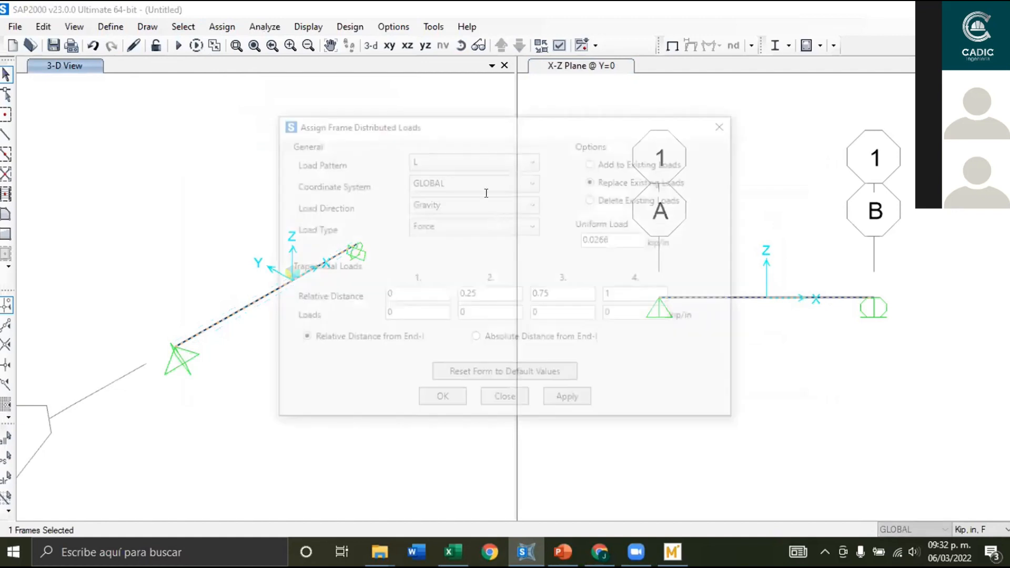
click(533, 159)
click(473, 175)
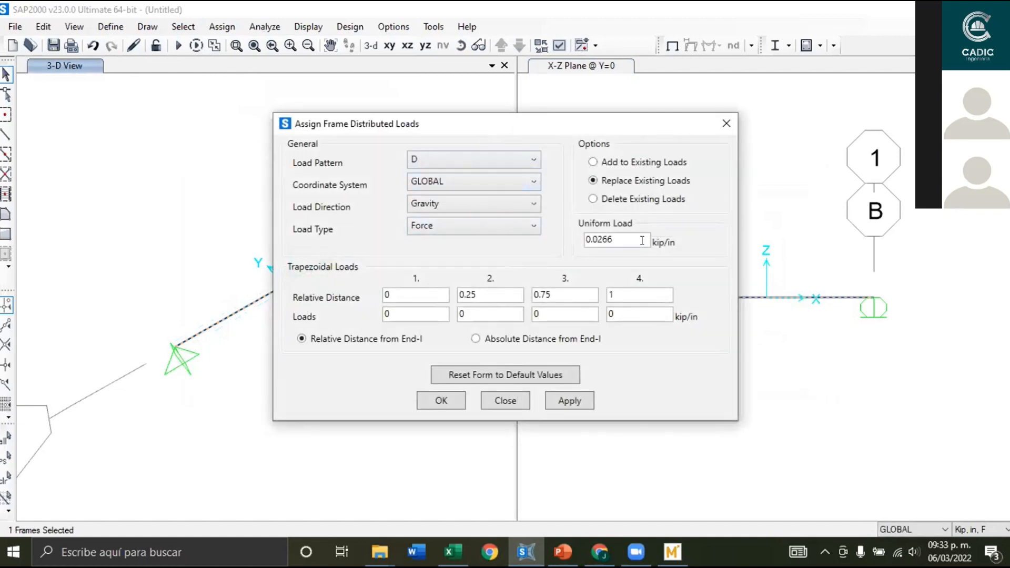
click(722, 118)
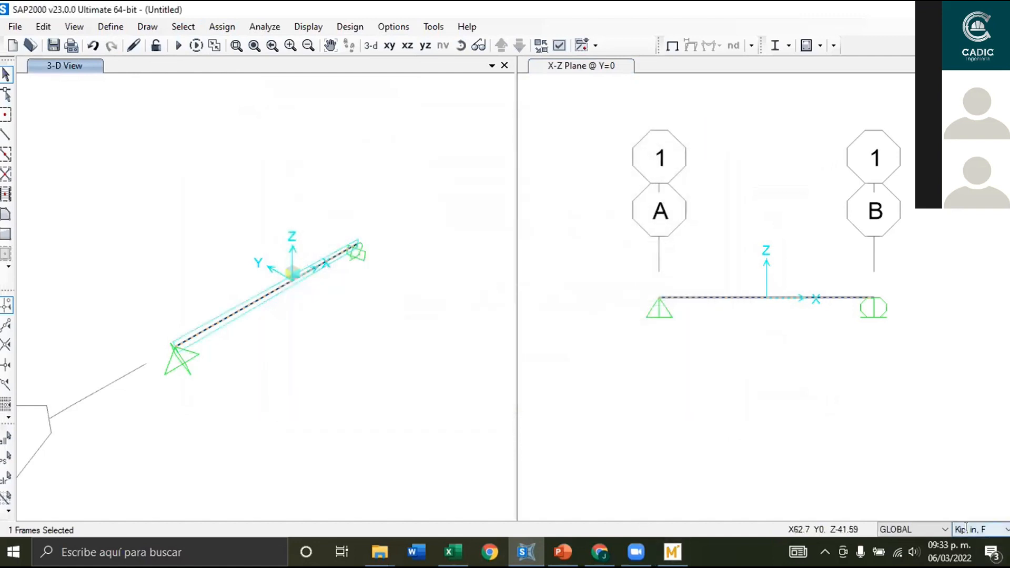
Change the model units to Kip, ft, F and check the dead and live loads in the Mathcad worksheet.
click(981, 529)
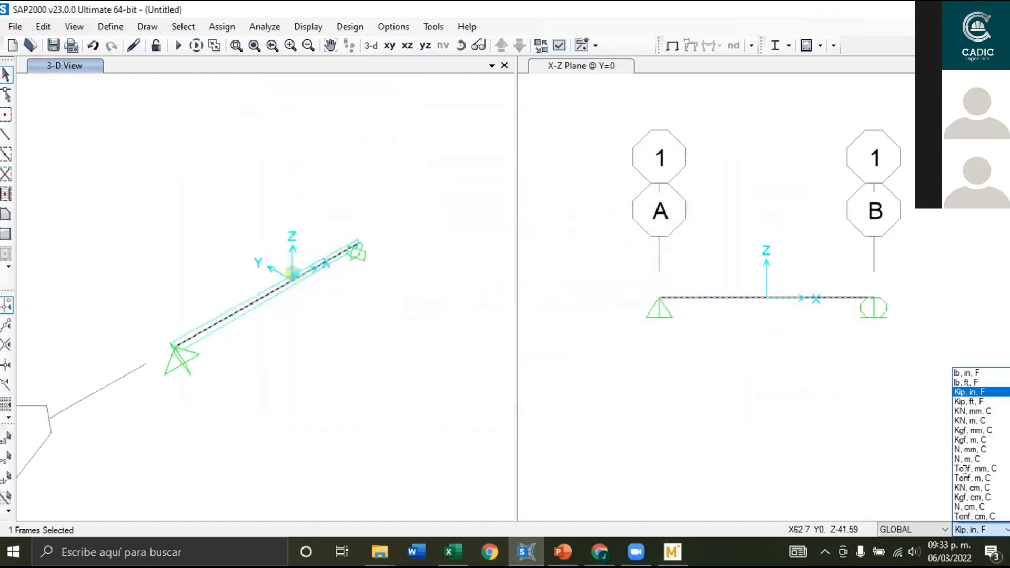
click(967, 401)
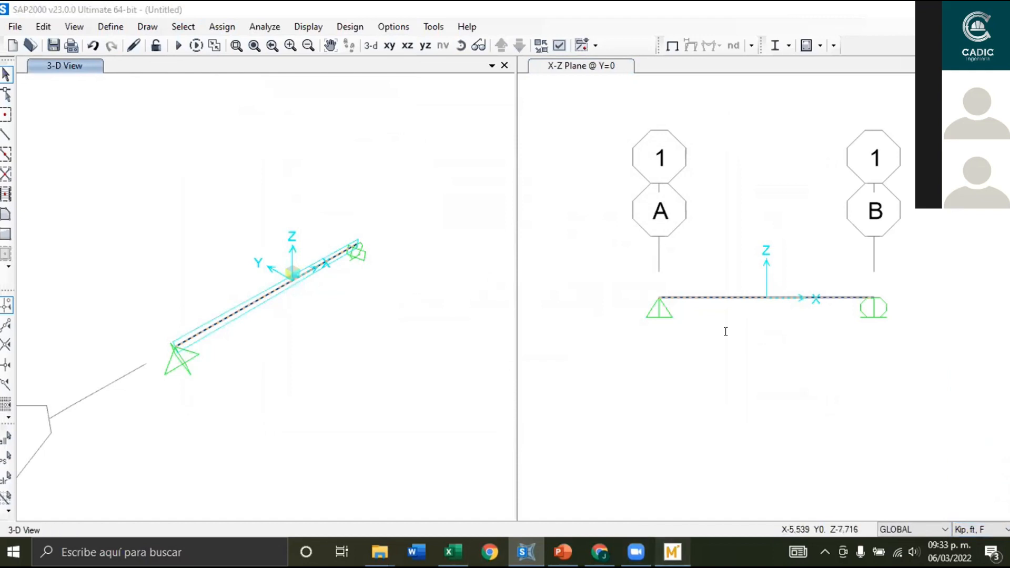
key(alt+Tab)
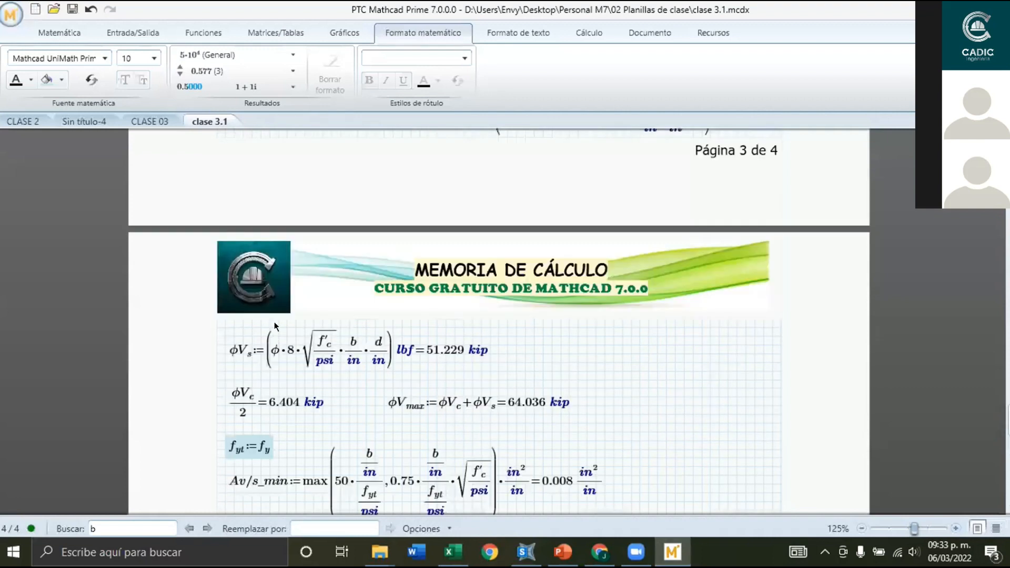
scroll(274, 337, up, 15)
scroll(285, 267, up, 5)
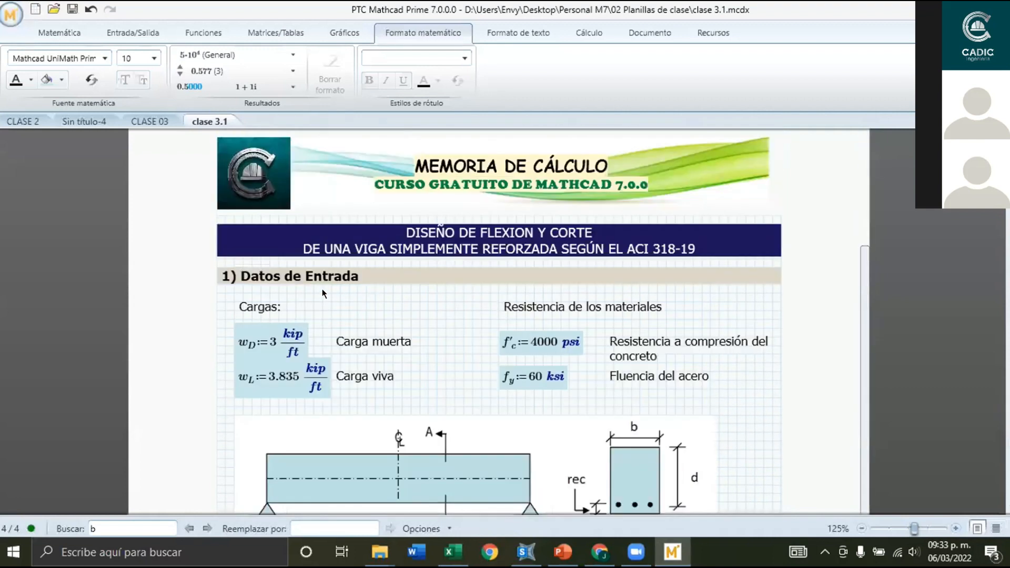
scroll(322, 288, down, 3)
click(299, 286)
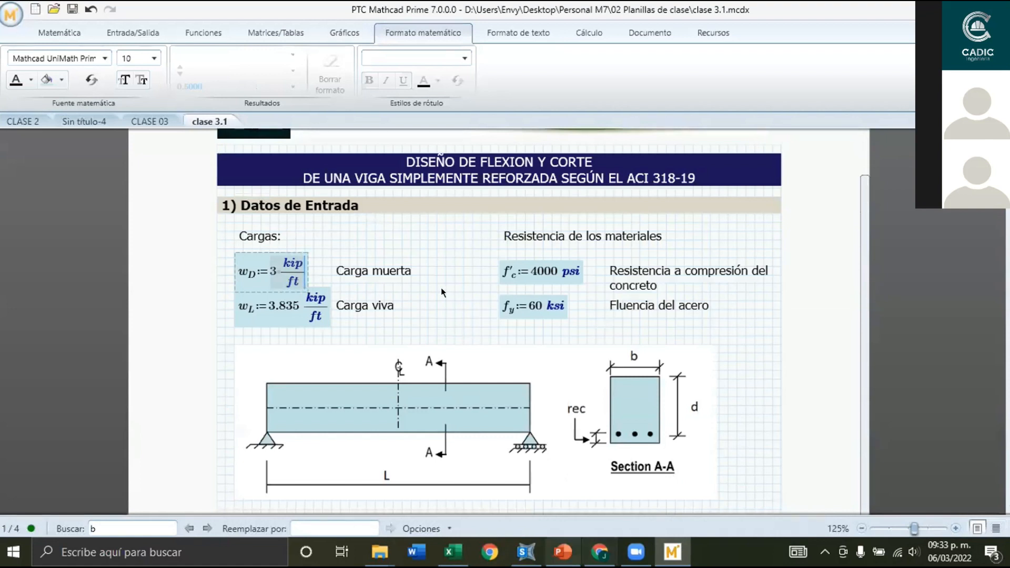
Switch back to SAP2000 and assign the beam a uniform gravity load of 3 kip/ft under pattern D, replacing existing loads.
click(526, 550)
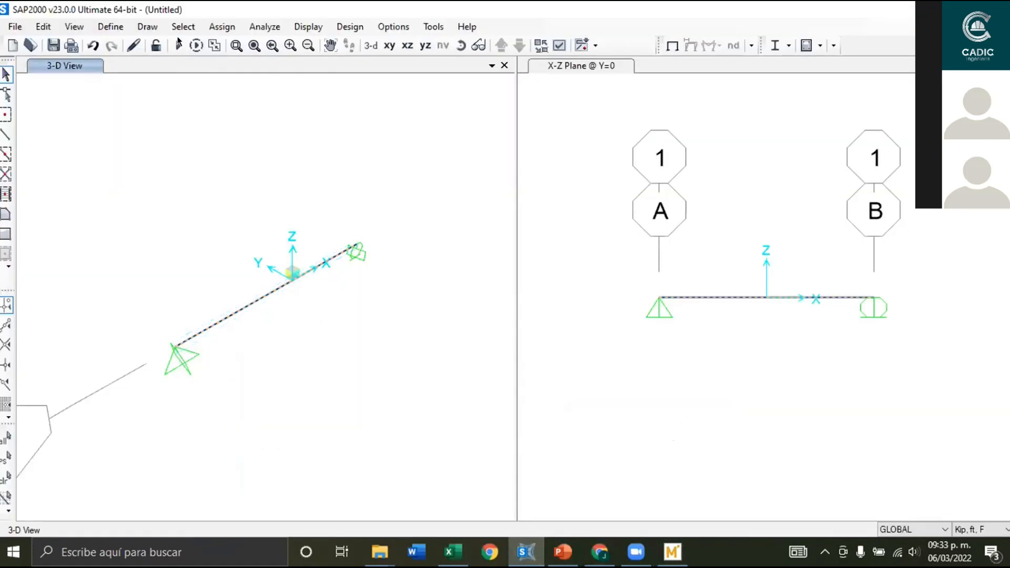
click(218, 27)
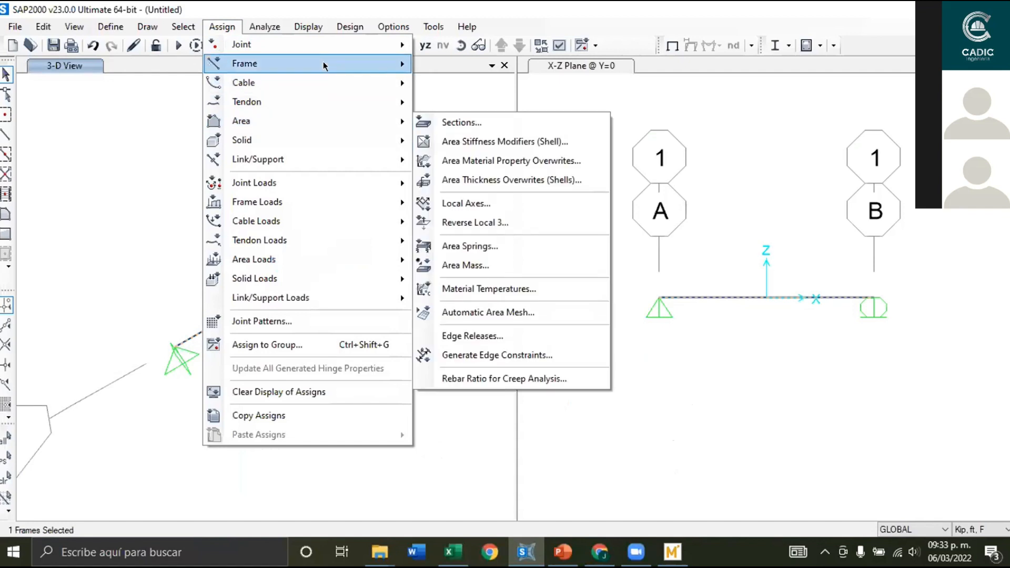
mouse_move(323, 62)
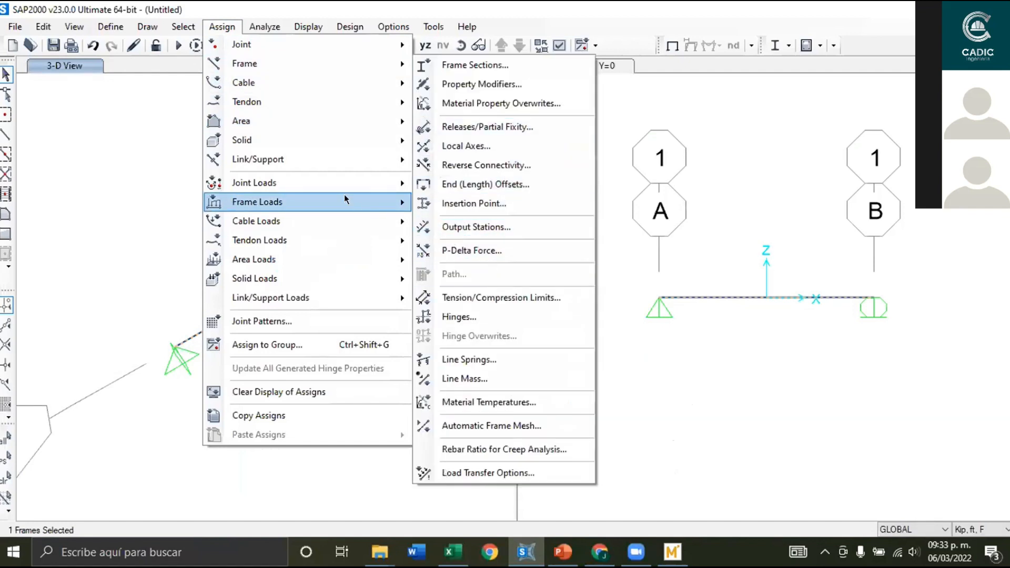
mouse_move(348, 205)
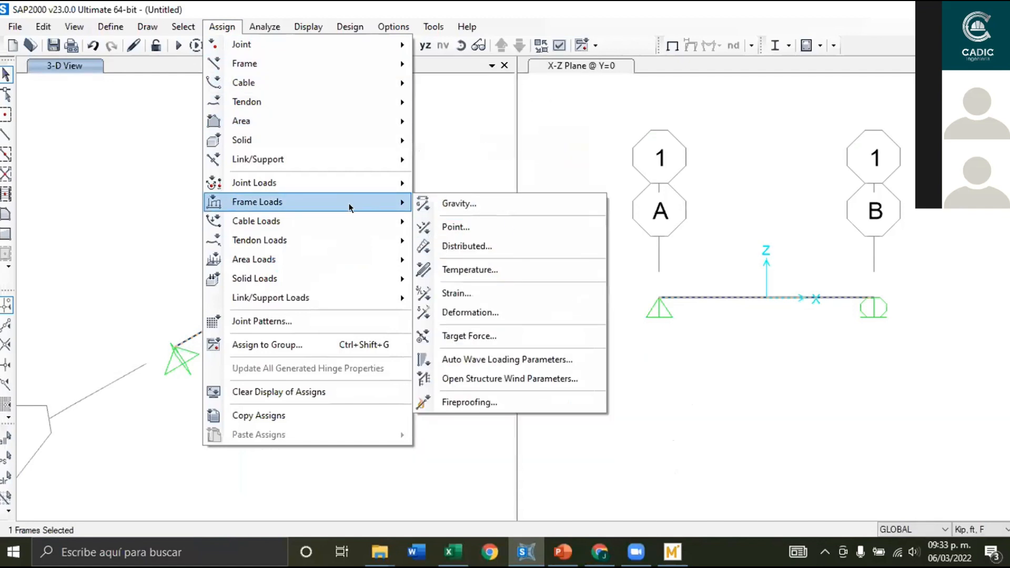
click(477, 244)
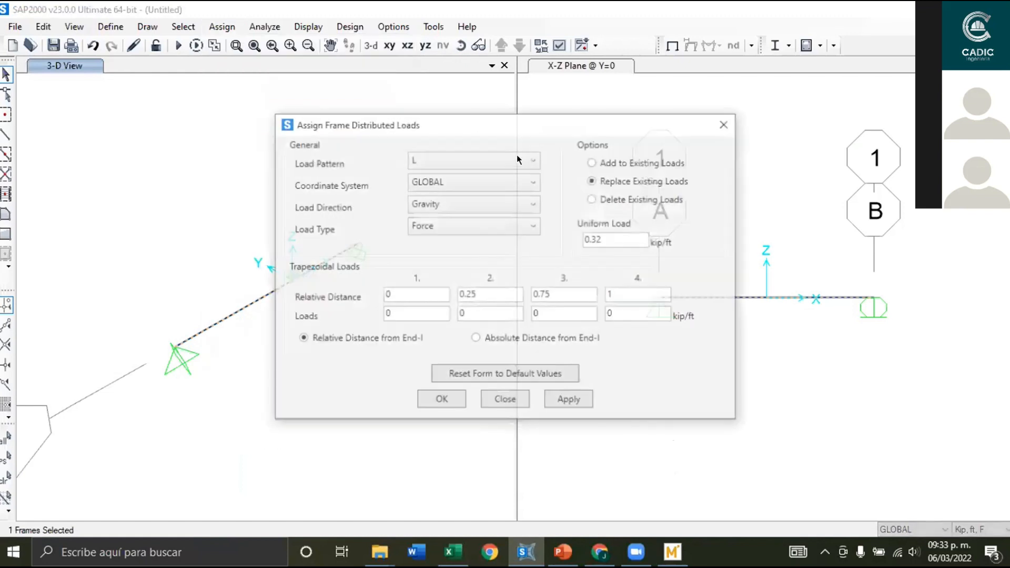
click(510, 160)
click(505, 179)
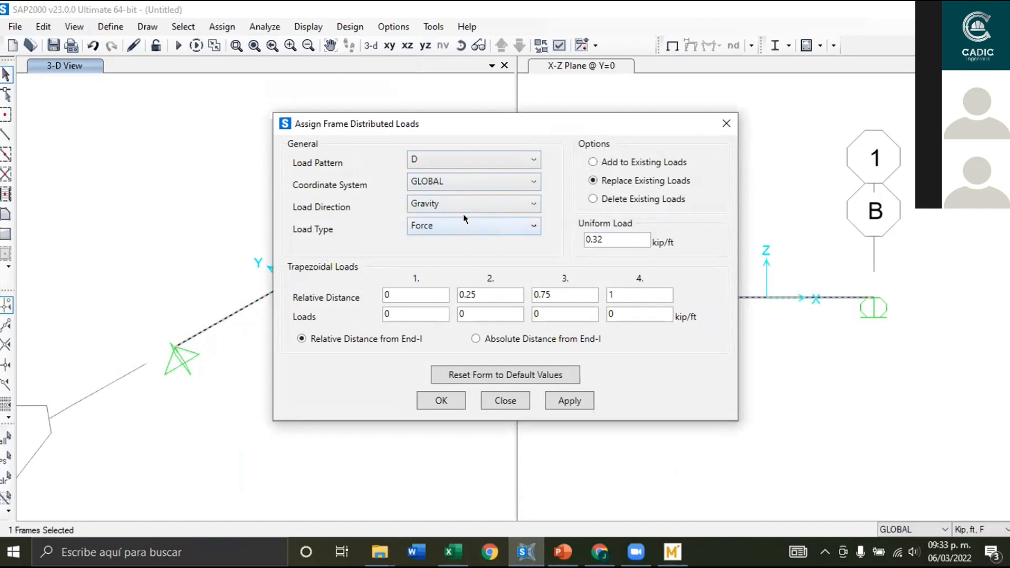
drag(606, 236, 566, 242)
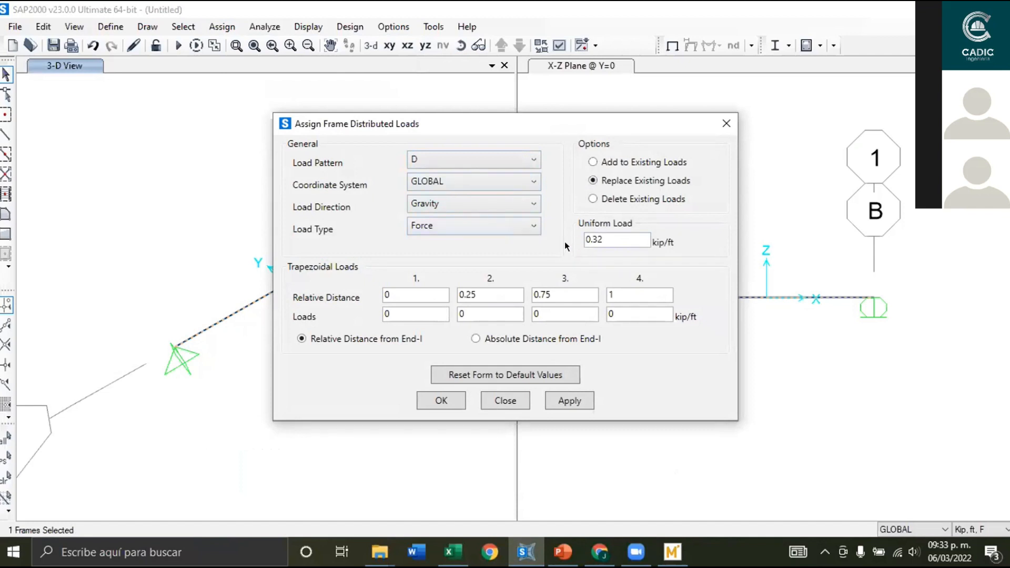
click(670, 550)
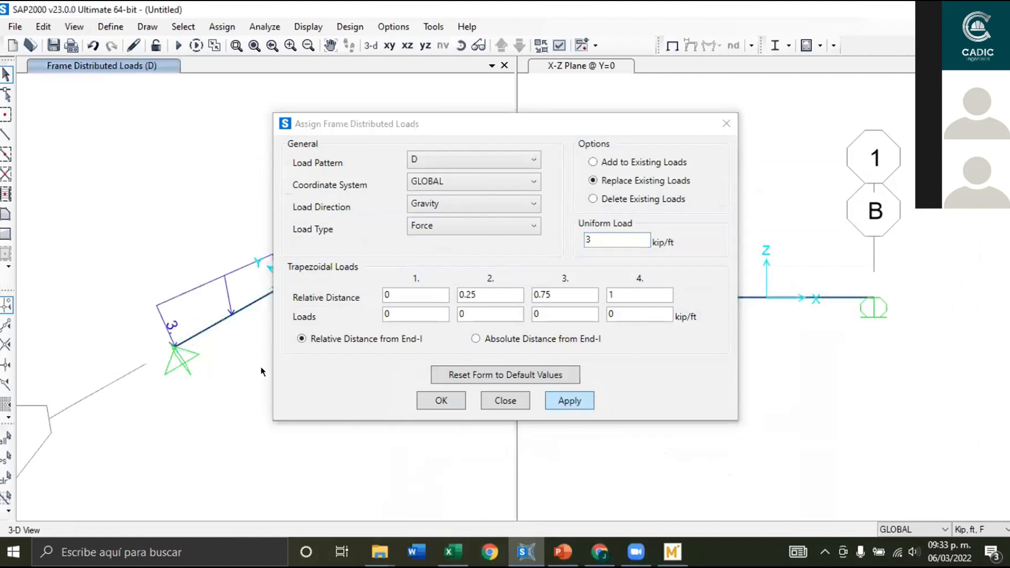
Assign the beam a uniform gravity load of 3.835 kip/ft under load pattern L.
click(503, 166)
click(466, 184)
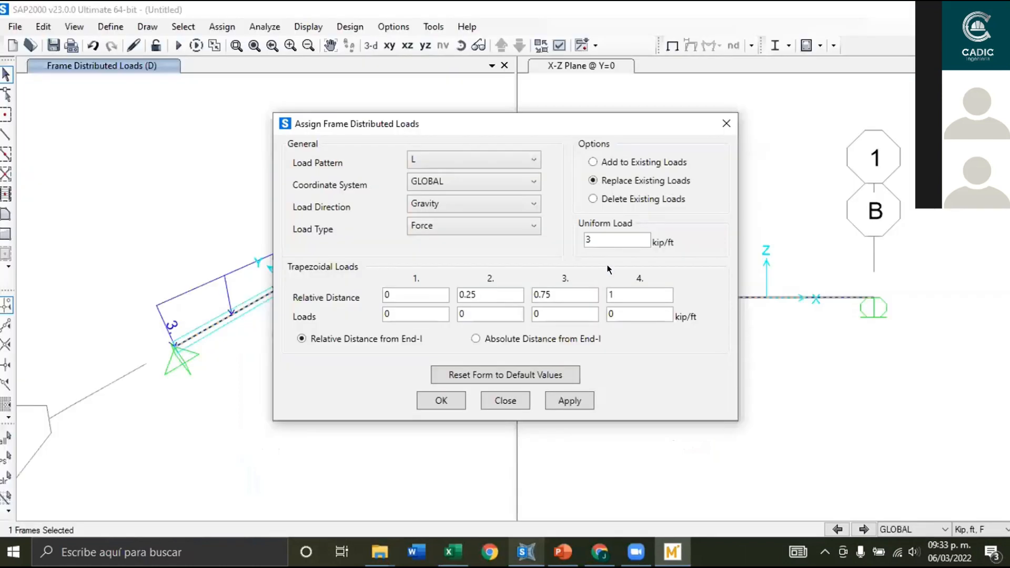
text(3.835)
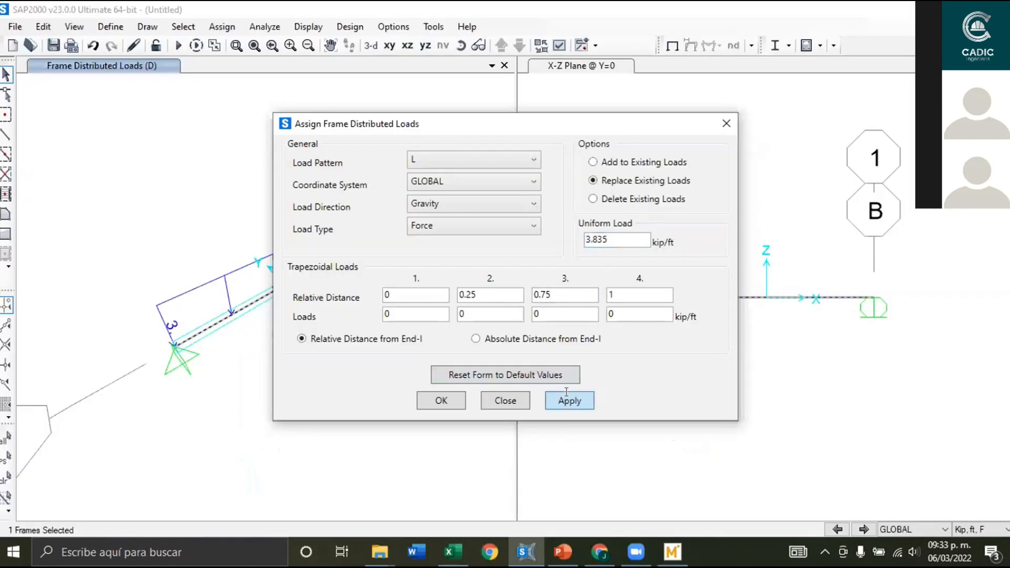
click(567, 399)
click(450, 388)
Add the default code-generated load combinations for Concrete Frame Design.
click(110, 30)
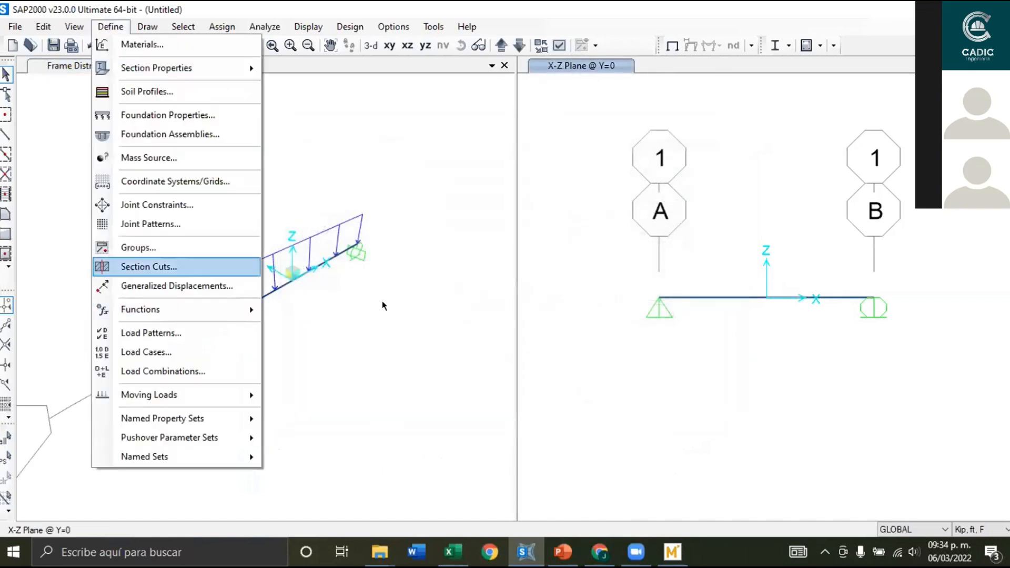
click(163, 370)
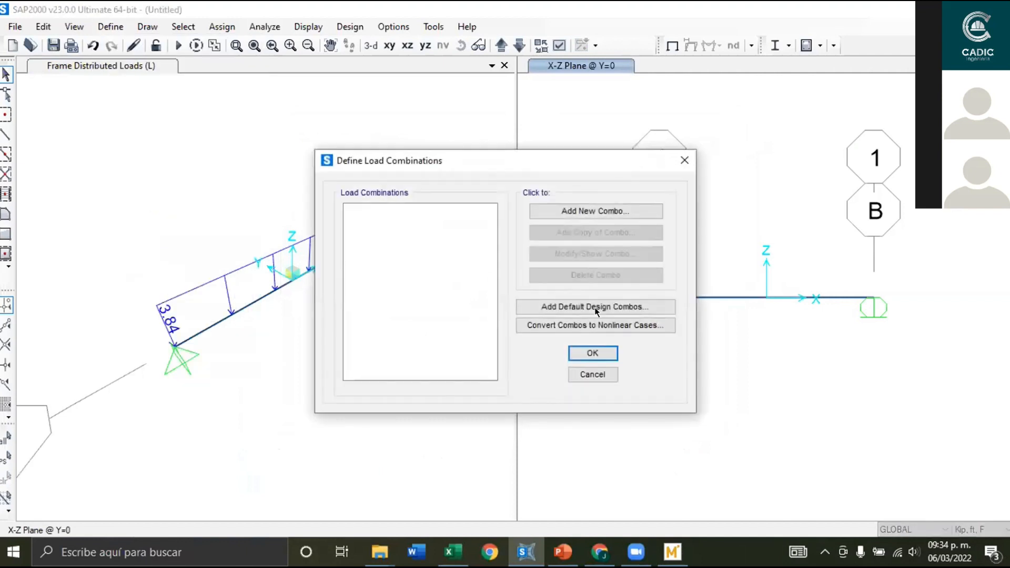
click(592, 308)
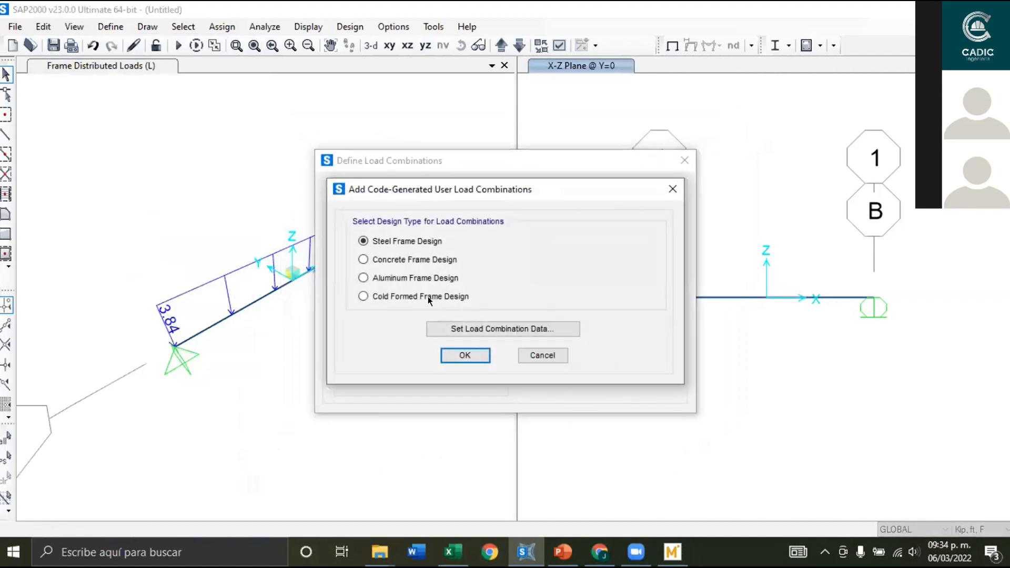
click(363, 260)
click(457, 351)
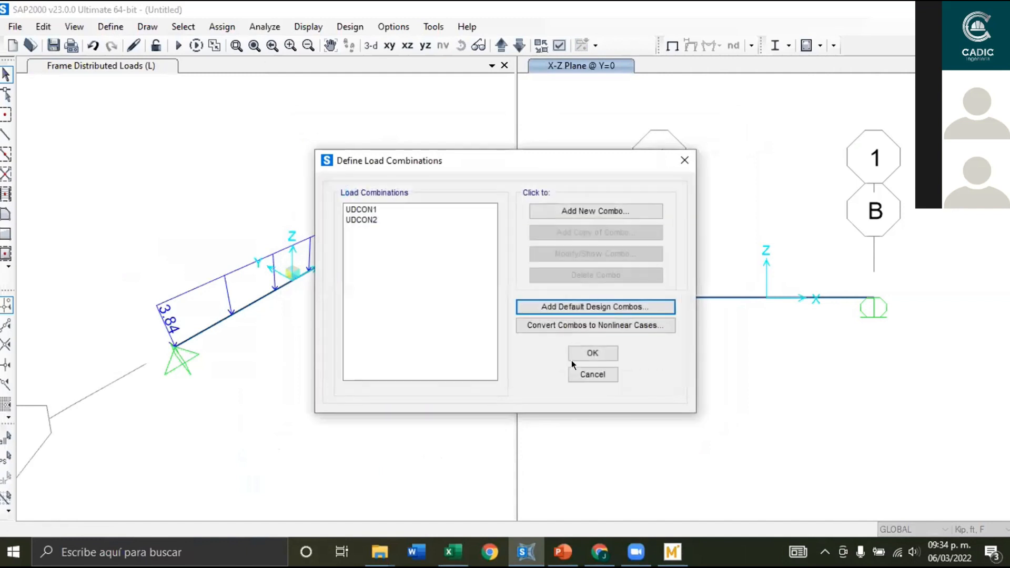
Accept the load combinations and assign the beam an automatic frame mesh with a minimum of 240 segments.
click(583, 354)
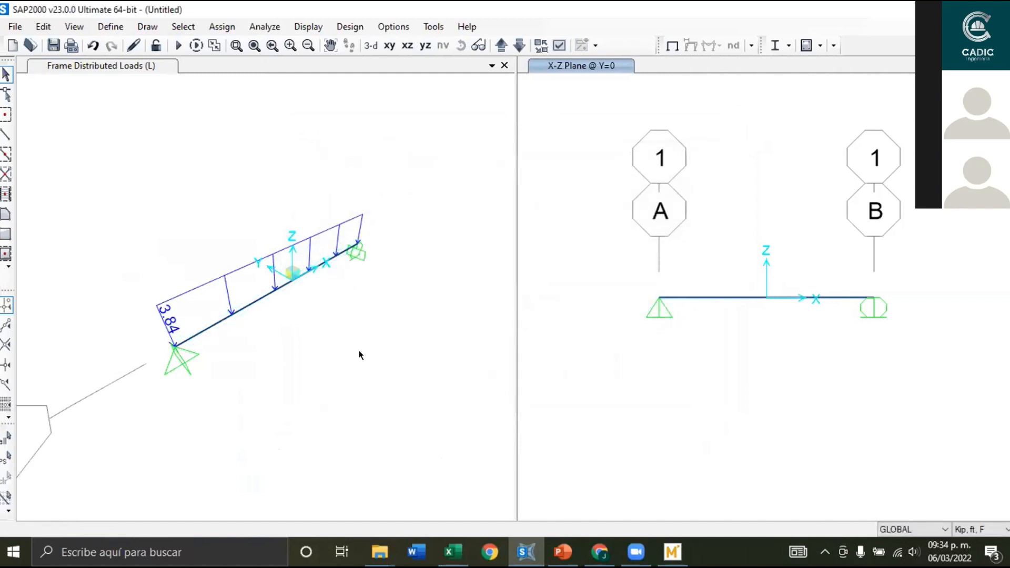
click(289, 281)
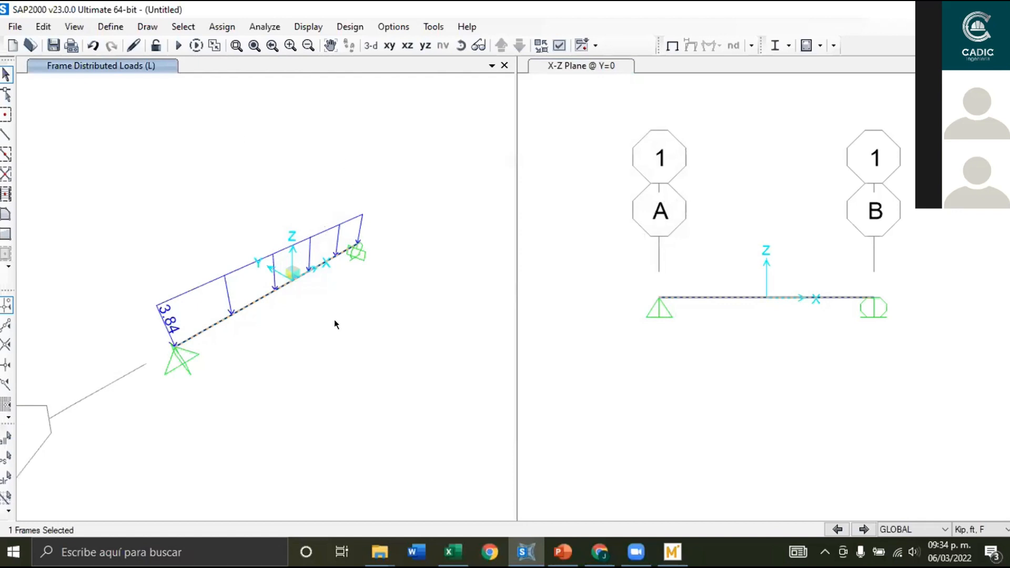
drag(295, 326, 246, 247)
click(223, 28)
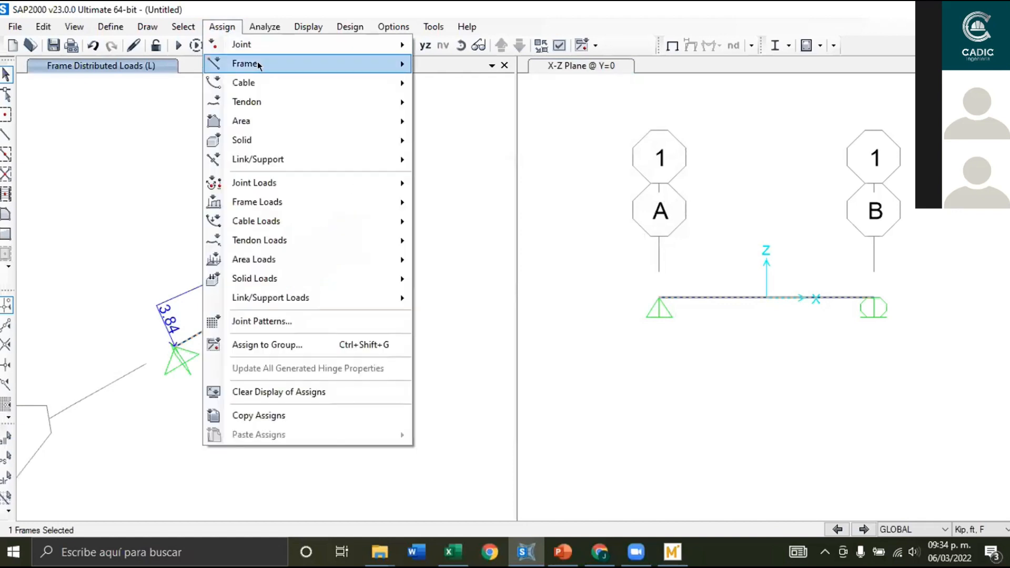
mouse_move(257, 61)
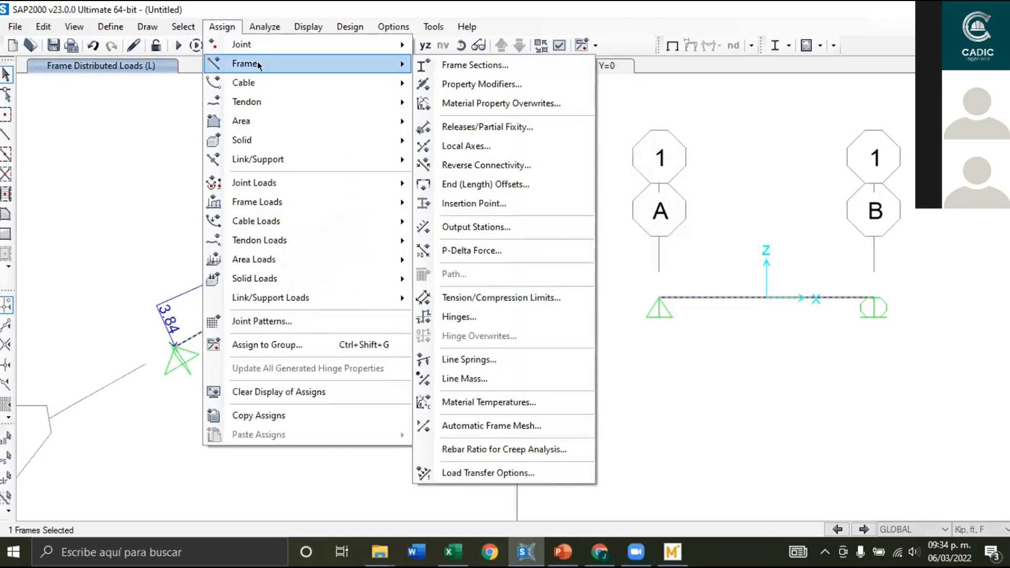
click(504, 426)
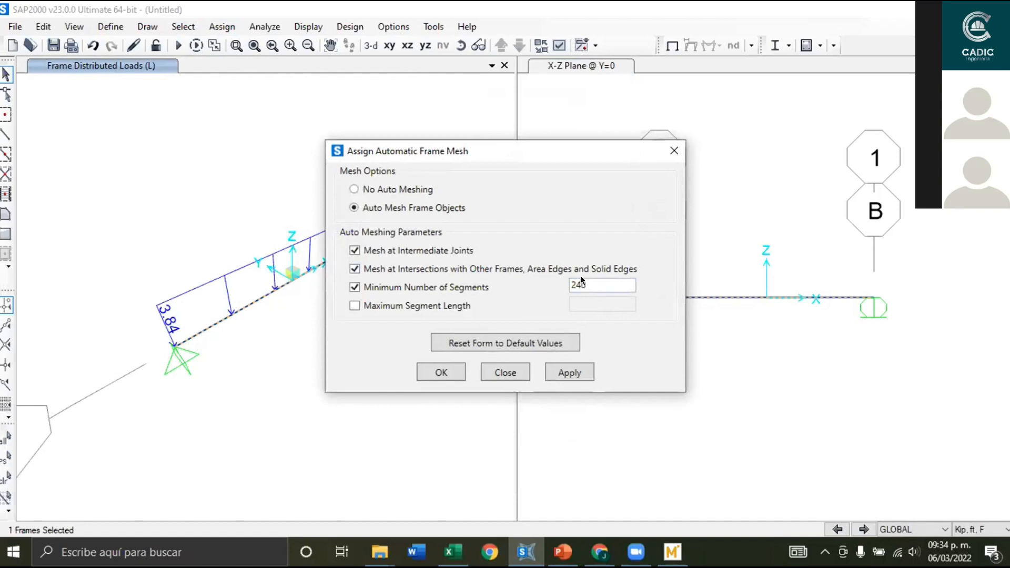
double_click(584, 284)
click(559, 367)
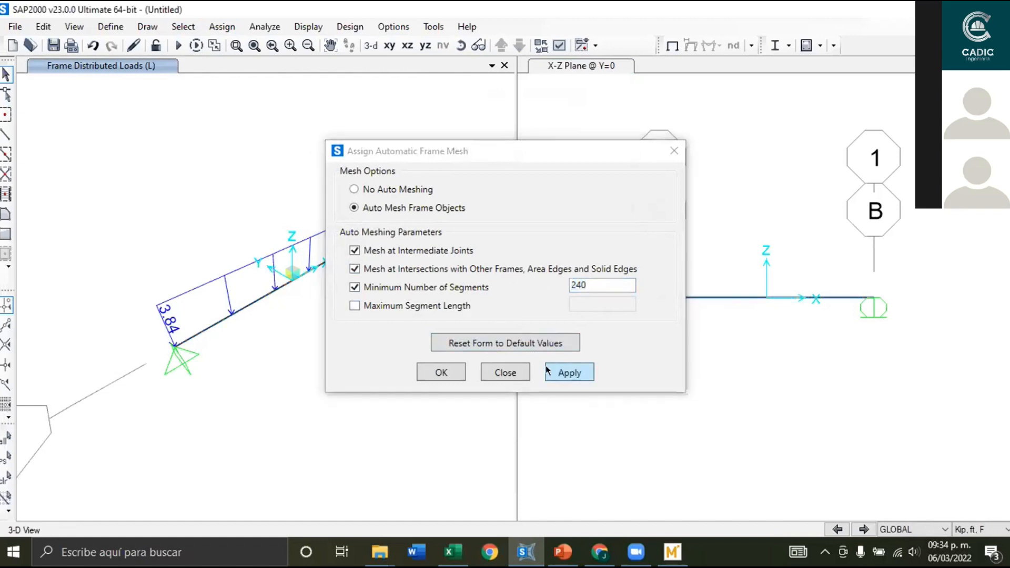
click(440, 371)
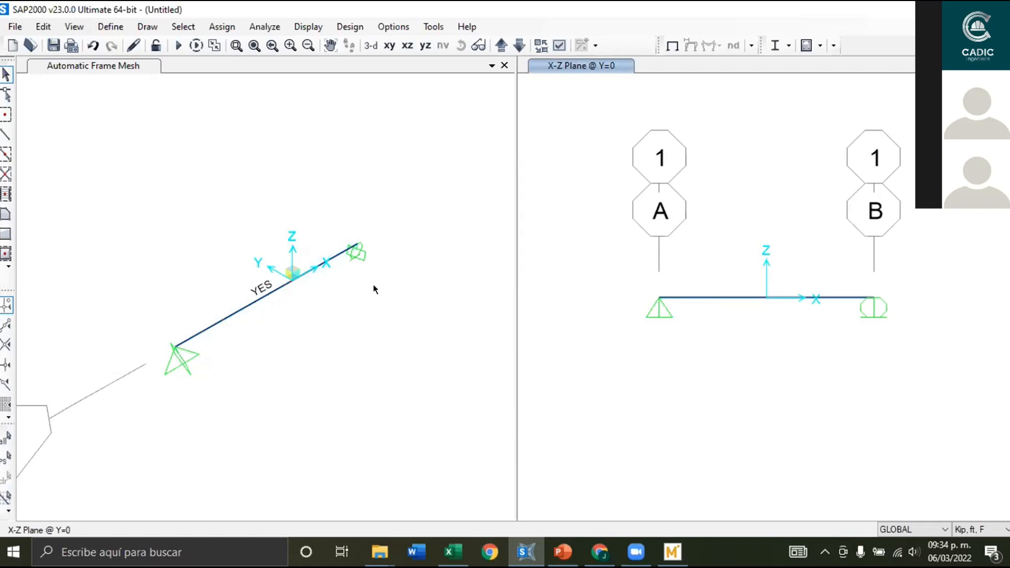
Set the MODAL load case to Do Not Run, keeping DEAD and L active for the analysis.
click(179, 46)
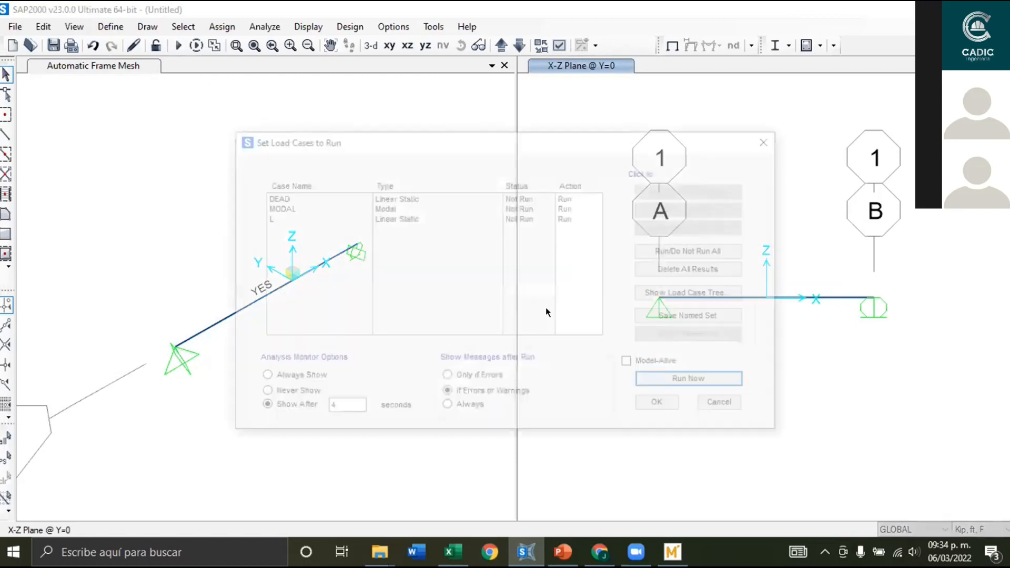
click(512, 208)
click(667, 189)
click(662, 406)
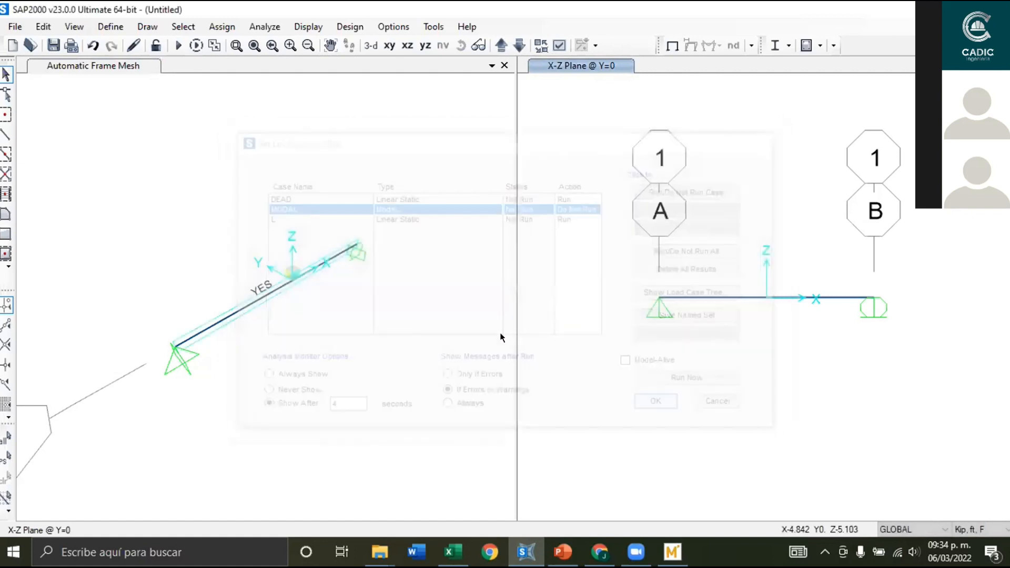
Run the analysis of the active load cases and save the model as VIGA 2 in the MODELOS SAP2000 folder.
click(177, 46)
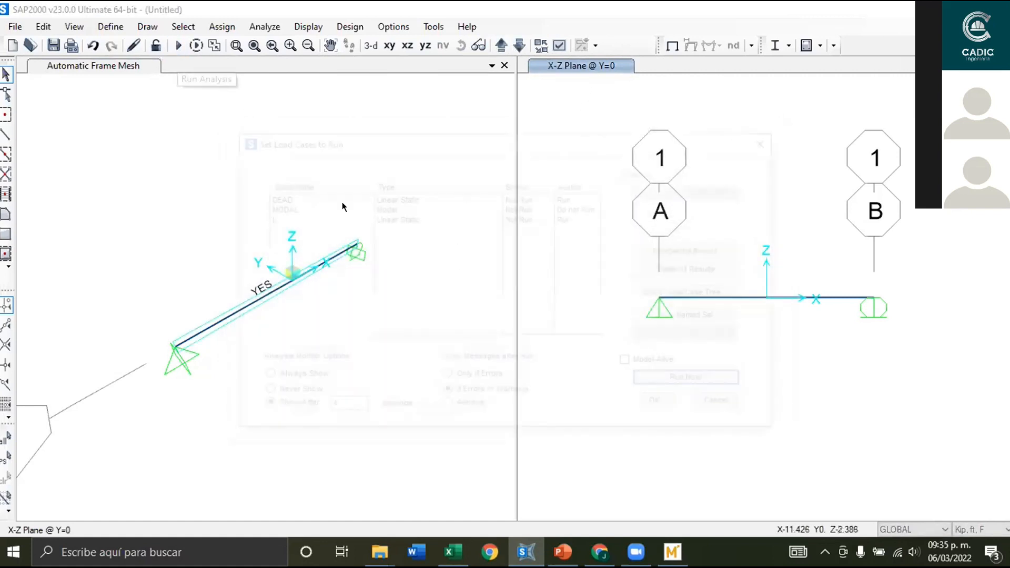
click(657, 378)
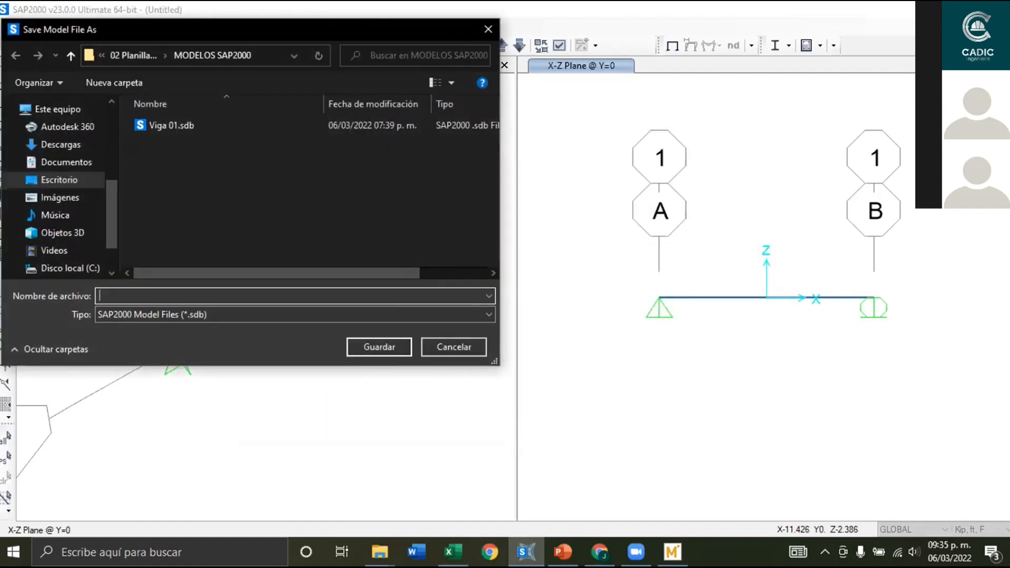
text(VIGA 2)
click(404, 347)
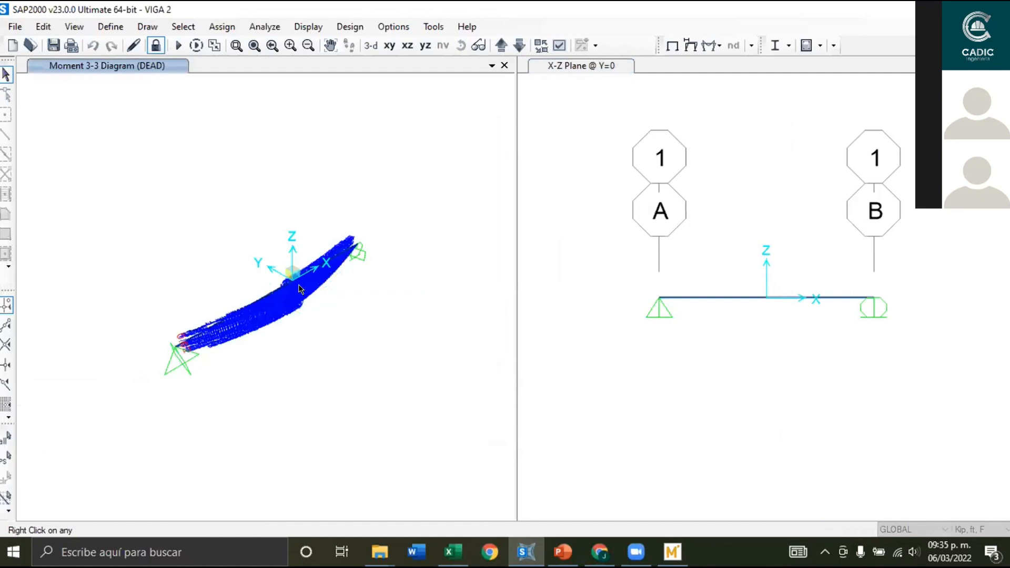
Display the beam's Moment 3-3 diagram for the UDCON2 combination with values shown.
click(297, 277)
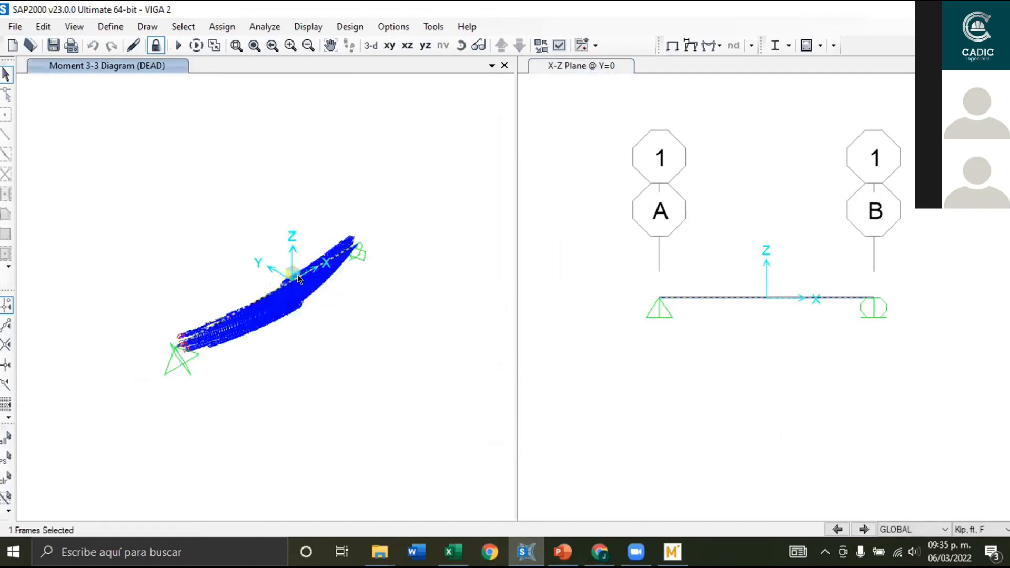
click(717, 45)
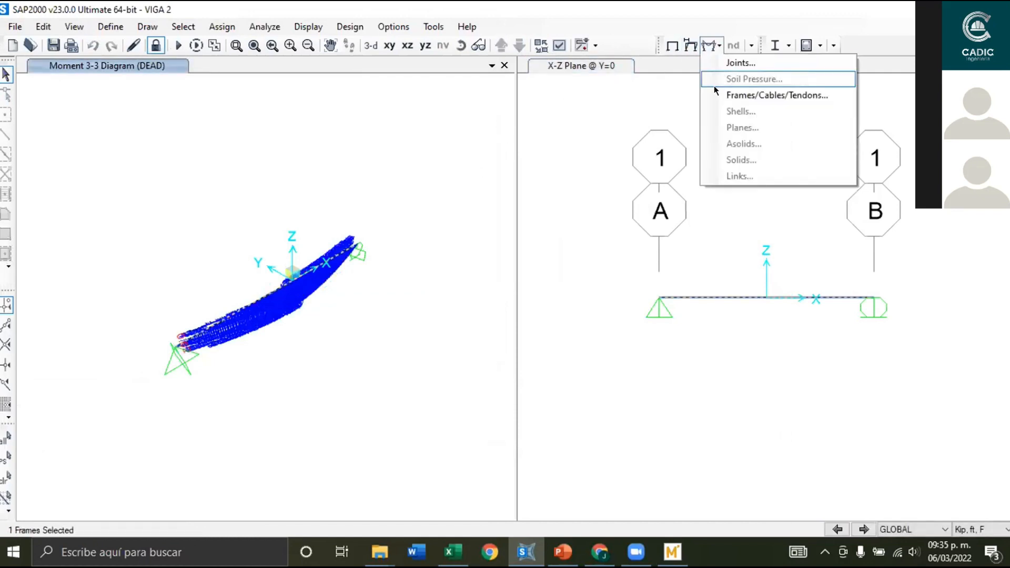
click(742, 95)
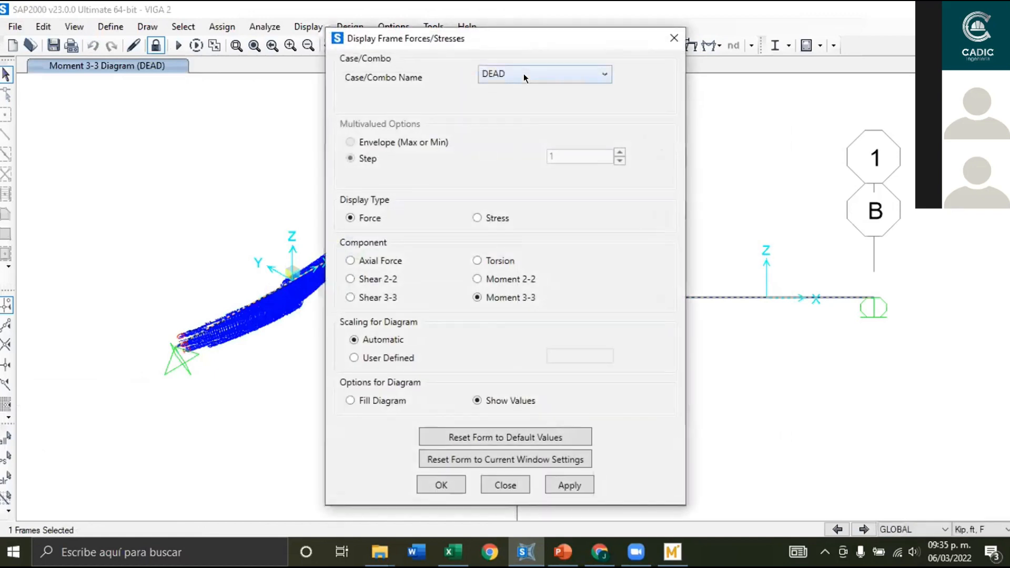
click(527, 76)
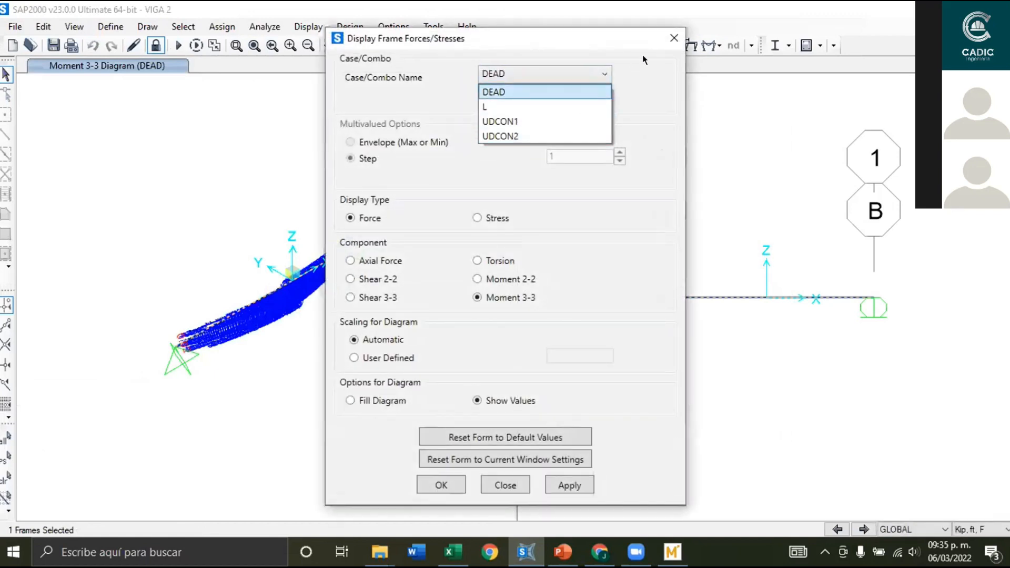
click(545, 135)
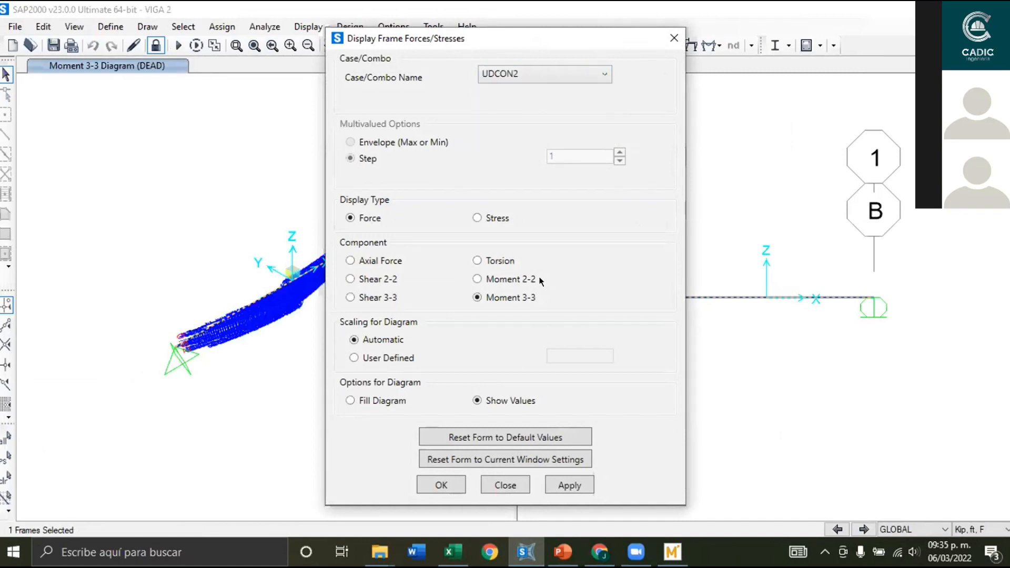
drag(492, 17, 492, 17)
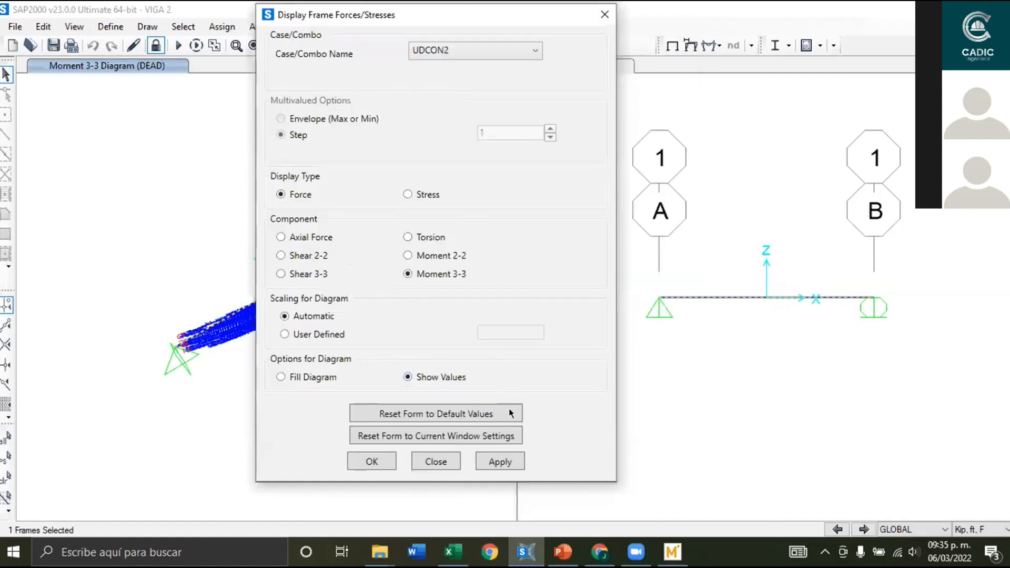
click(500, 459)
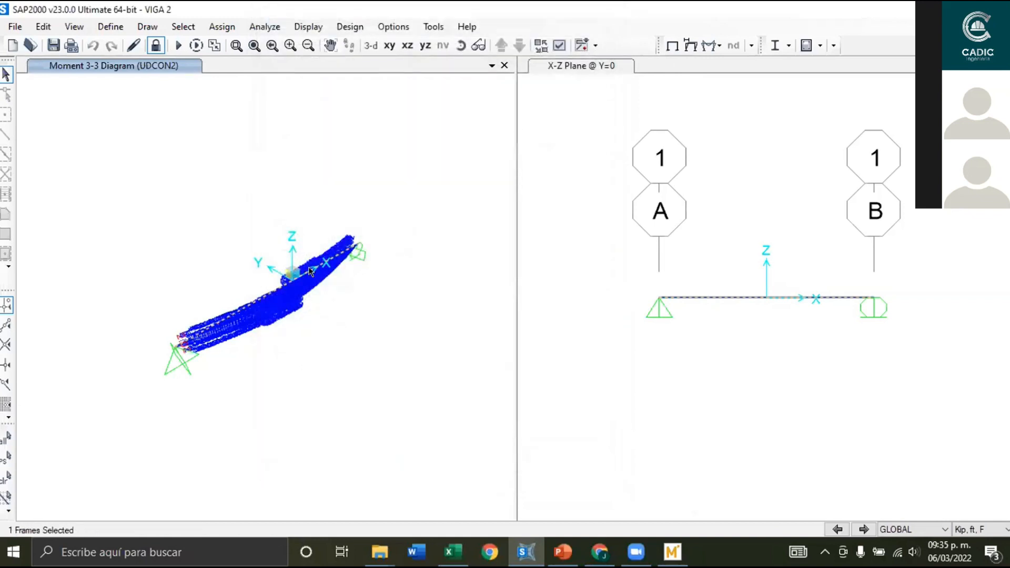
Try to open the beam's detailed moment diagram from the 3-D view.
right_click(310, 272)
click(274, 291)
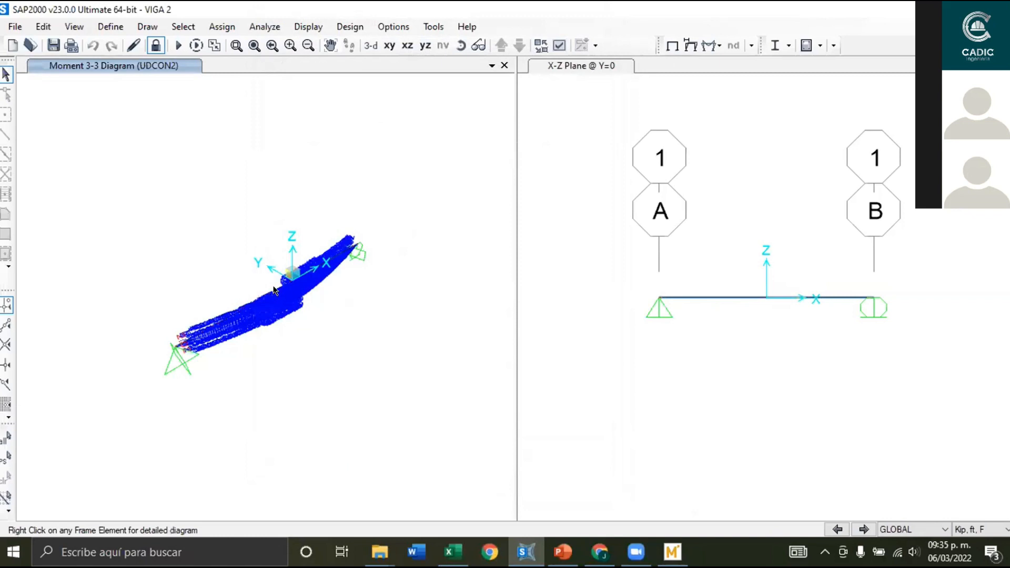
click(270, 292)
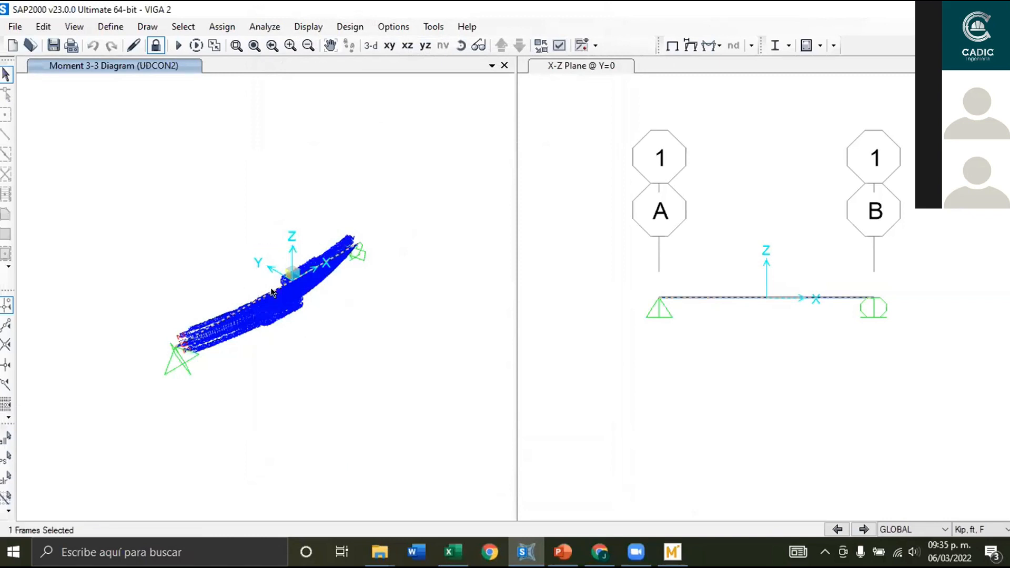
right_click(272, 289)
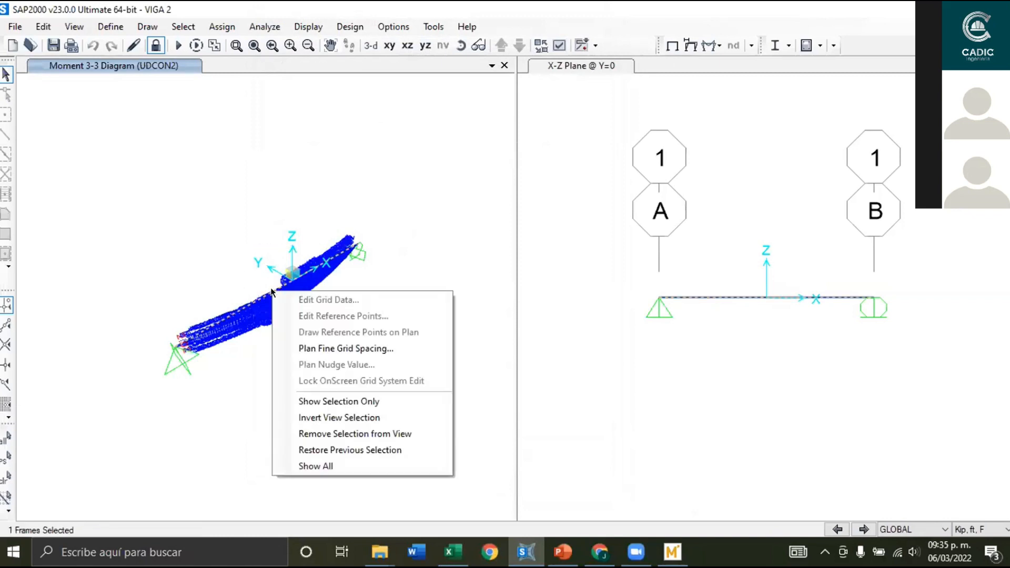
Reapply the Moment 3-3 force display for UDCON2 with automatic scaling and values shown.
click(705, 47)
click(706, 48)
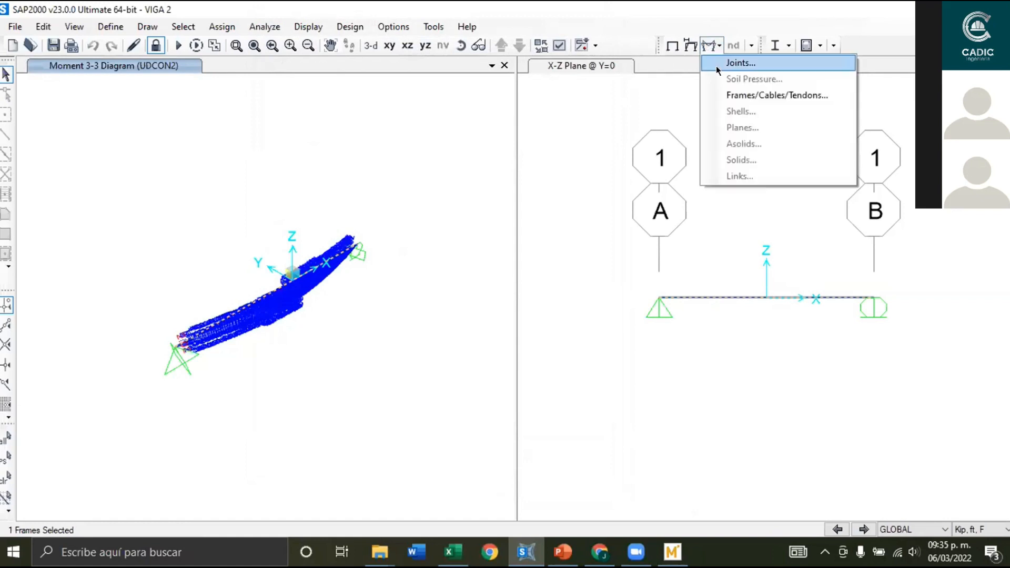
click(738, 96)
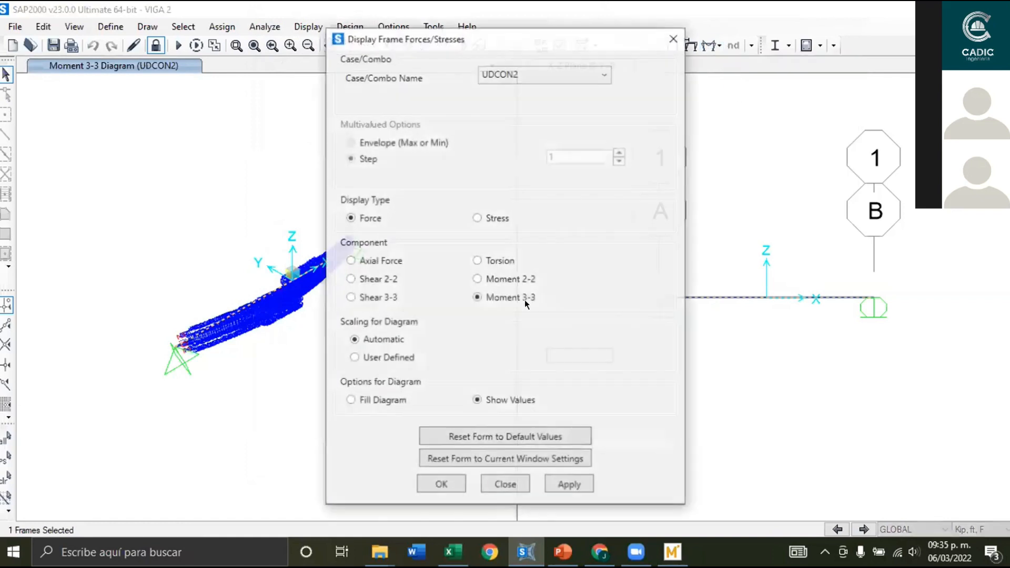
drag(557, 43, 313, 29)
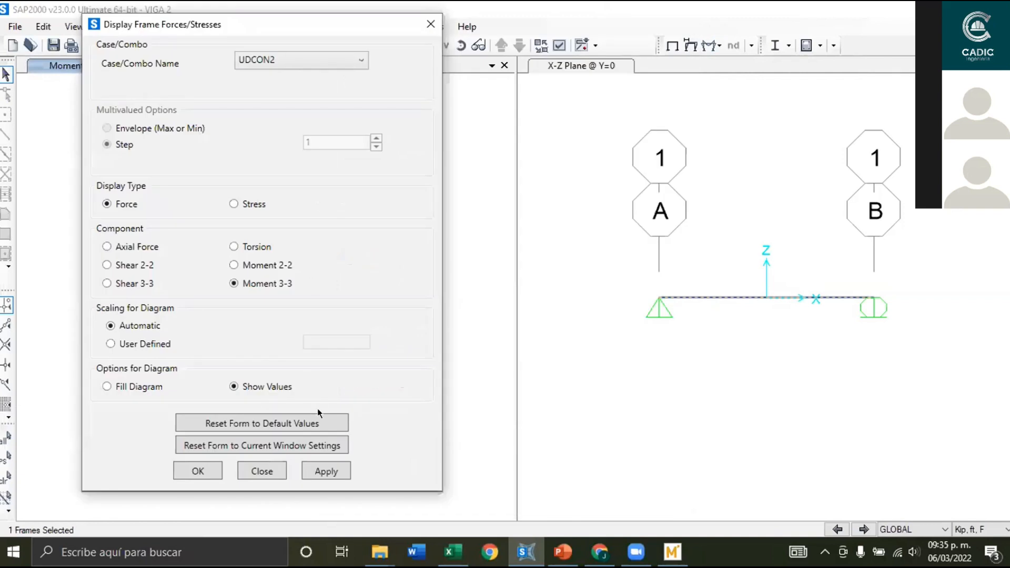
click(198, 470)
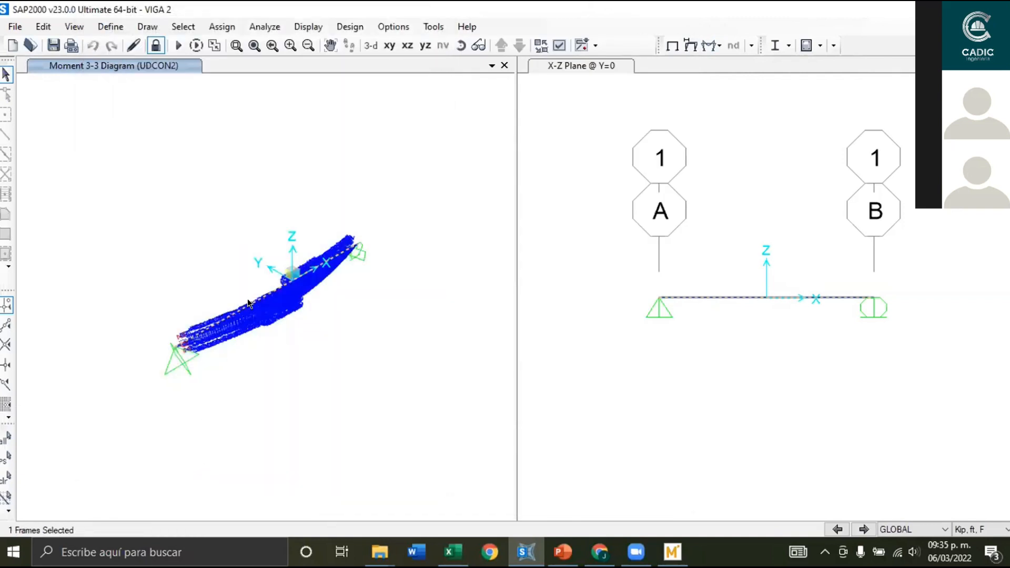
Try again to open the detailed UDCON2 moment diagram for the beam in the 3-D view.
right_click(254, 302)
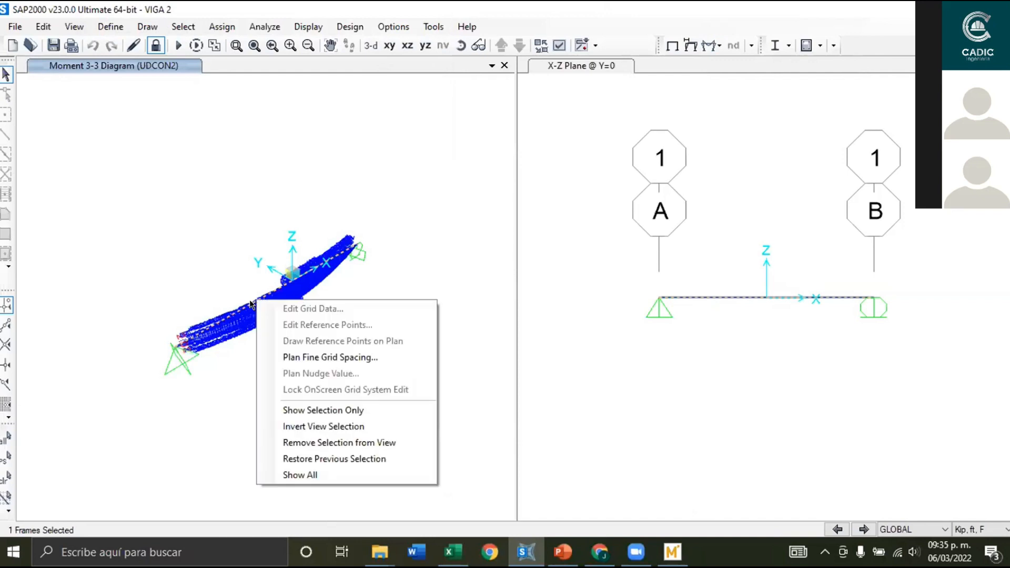
right_click(249, 307)
click(247, 310)
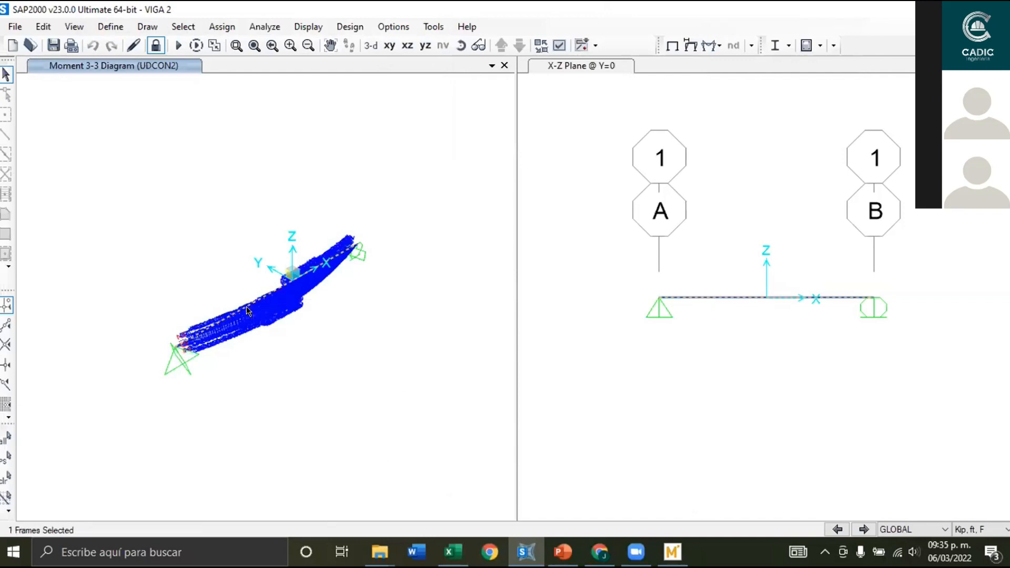
right_click(247, 311)
click(276, 290)
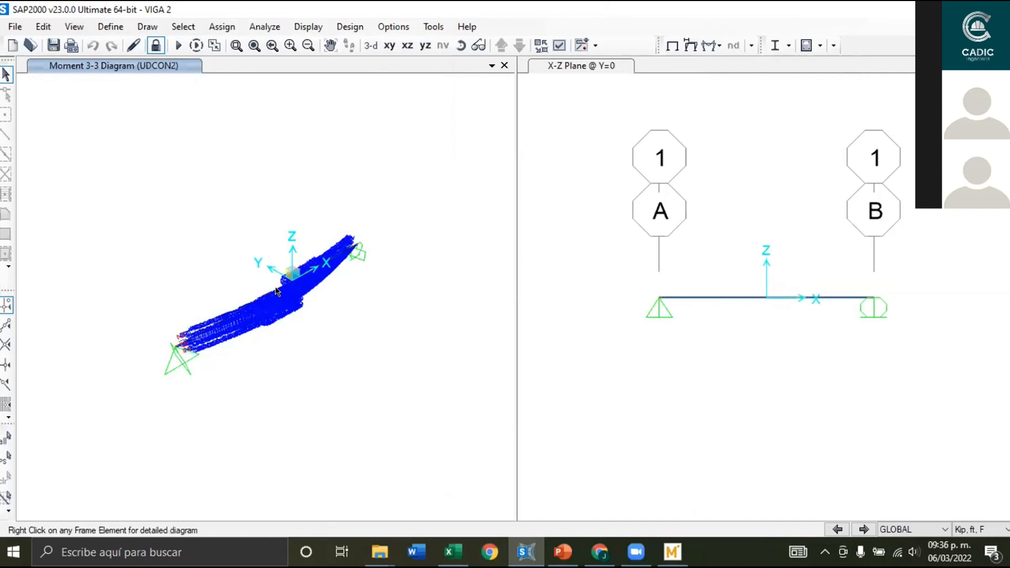
right_click(276, 291)
Check the beam's line object assignments from the X-Z view and close the information window.
click(724, 290)
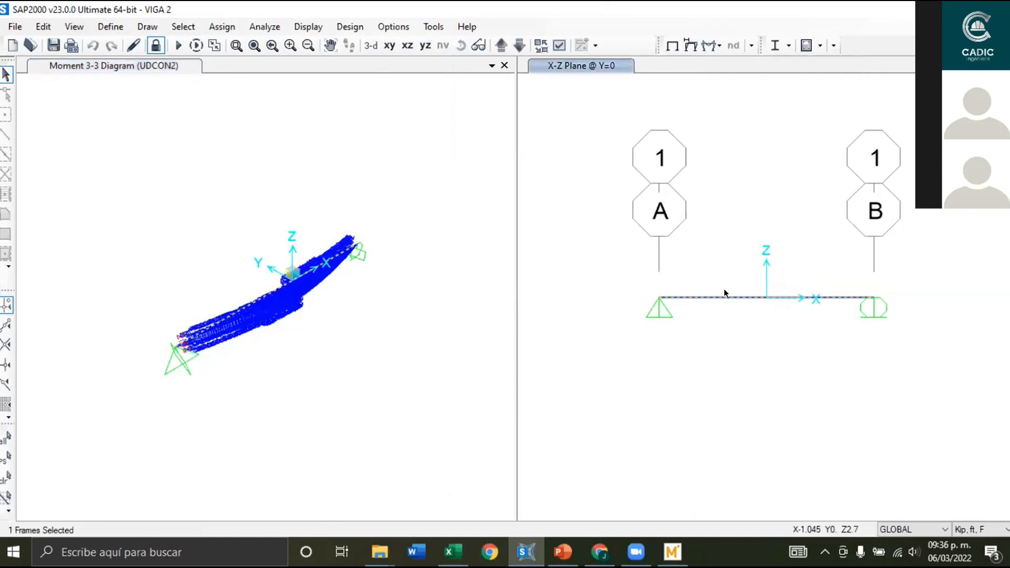
right_click(718, 296)
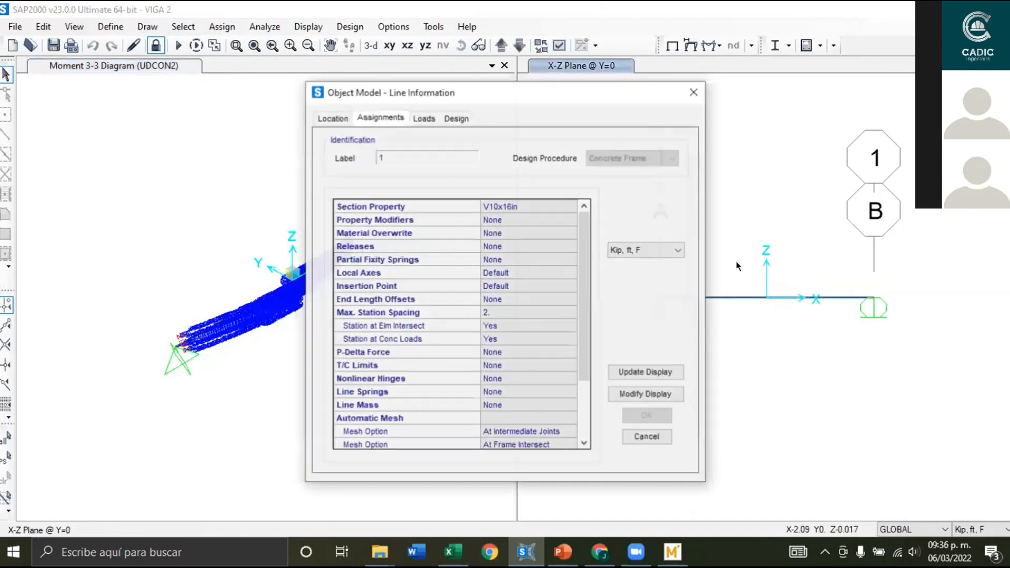
click(693, 93)
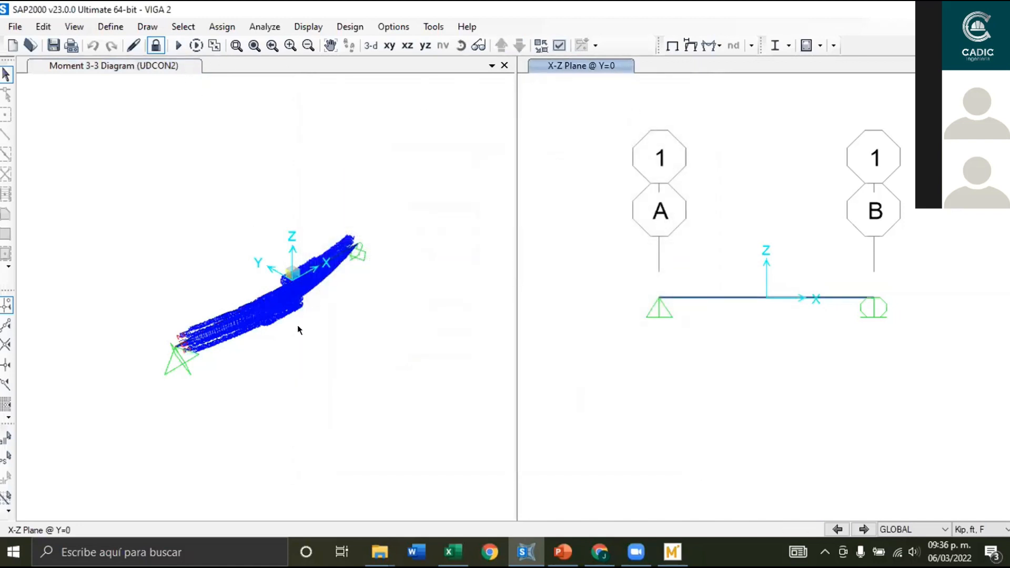
Try once more to open the detailed moment diagram for the beam in the 3-D view.
click(278, 301)
right_click(263, 296)
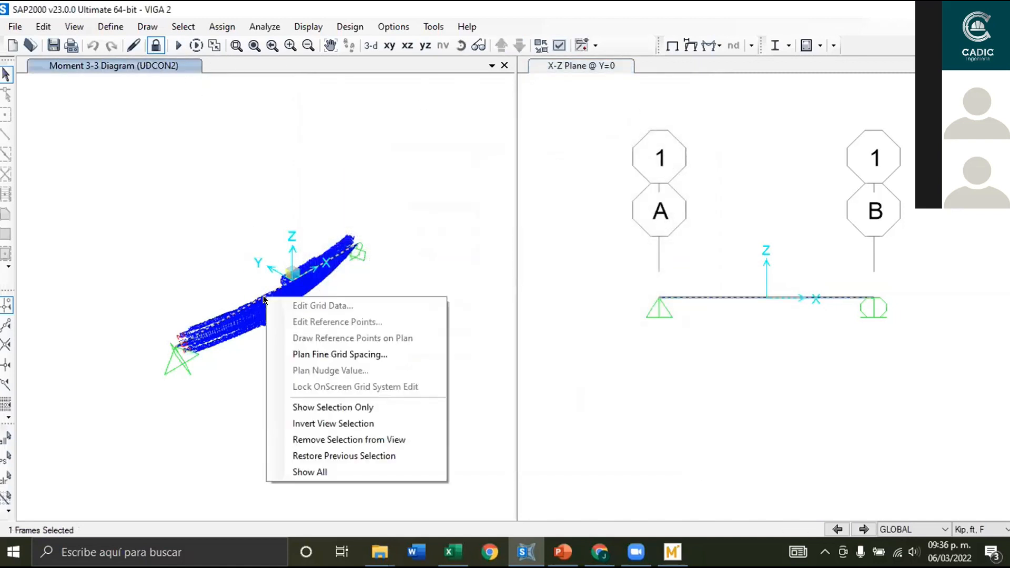
click(263, 301)
right_click(263, 300)
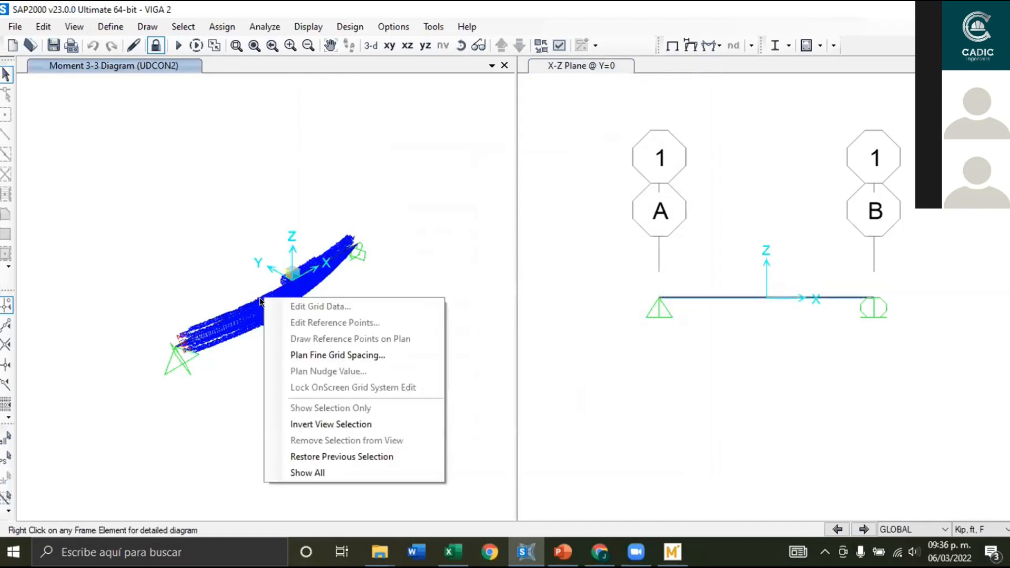
click(261, 302)
right_click(261, 302)
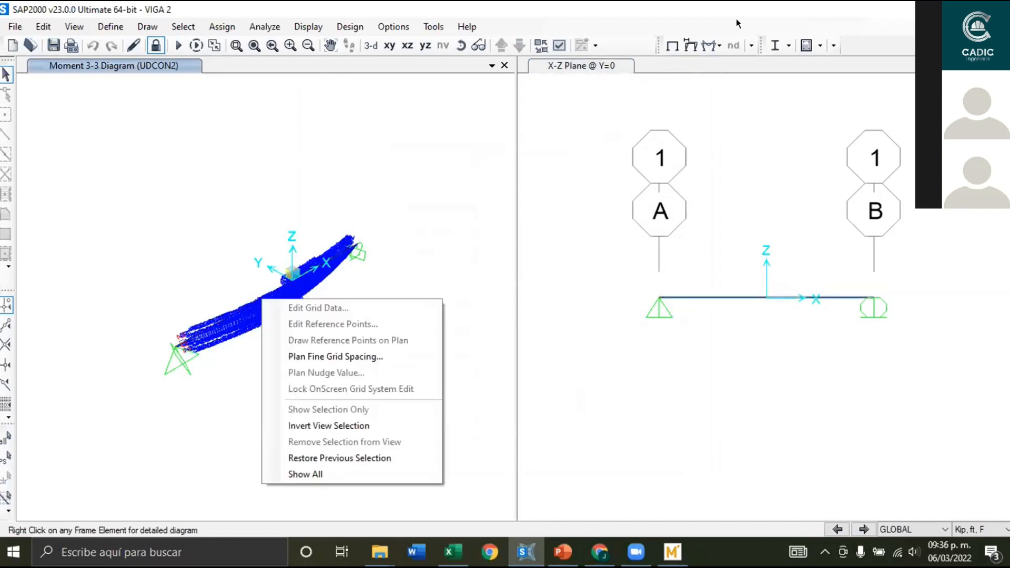
click(430, 178)
Try to rerun the analysis of the locked model and dismiss the message.
click(179, 45)
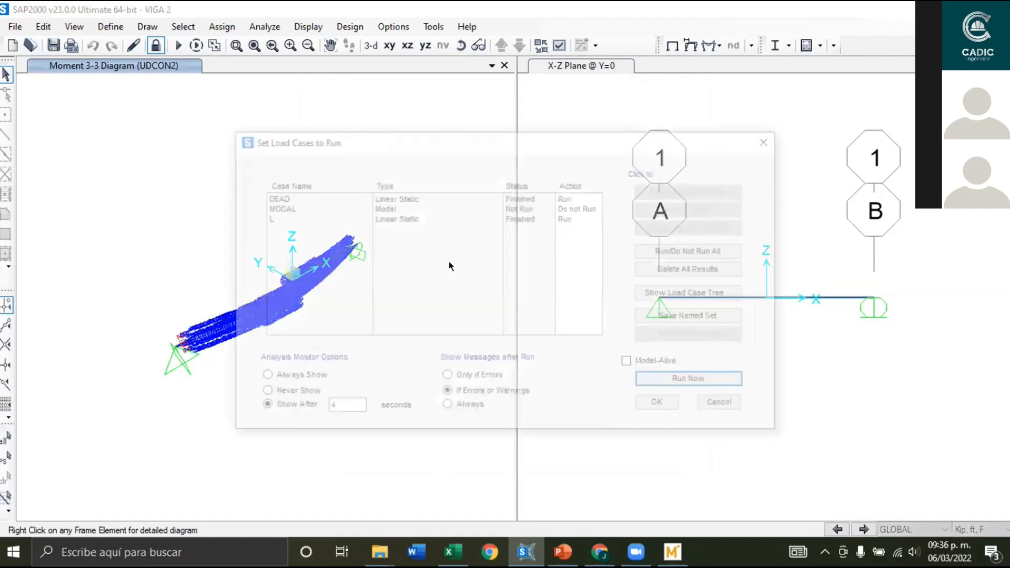
click(700, 382)
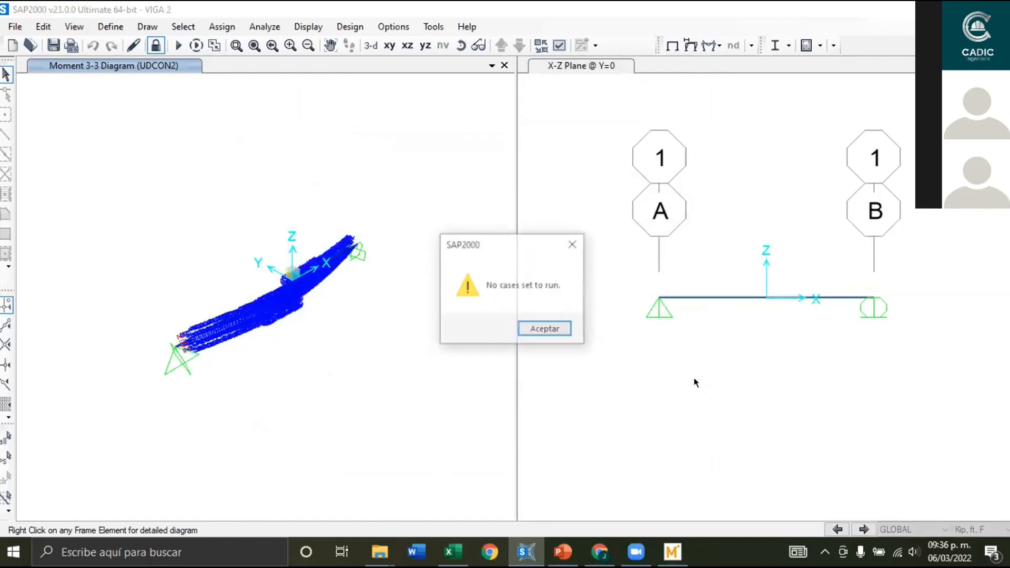
click(561, 328)
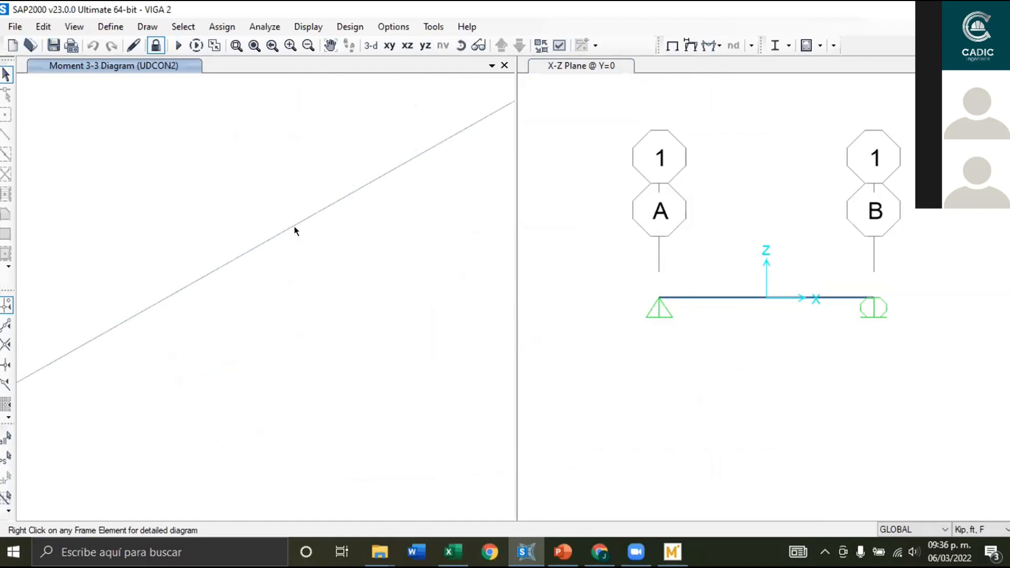
Try to open the detailed moment diagram from the enlarged beam near midspan in the 3-D view.
click(290, 227)
right_click(290, 225)
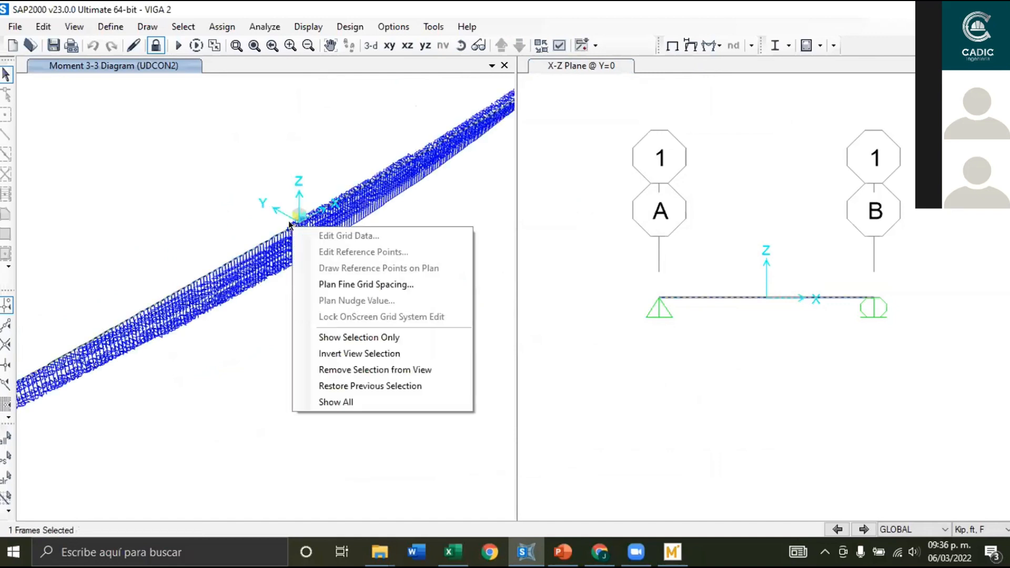
click(290, 226)
right_click(292, 225)
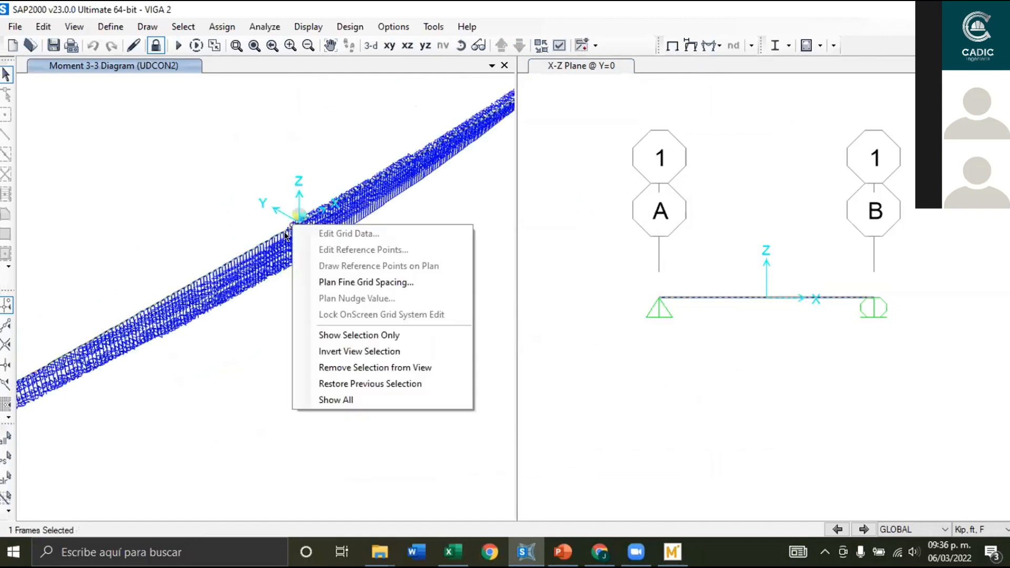
click(273, 240)
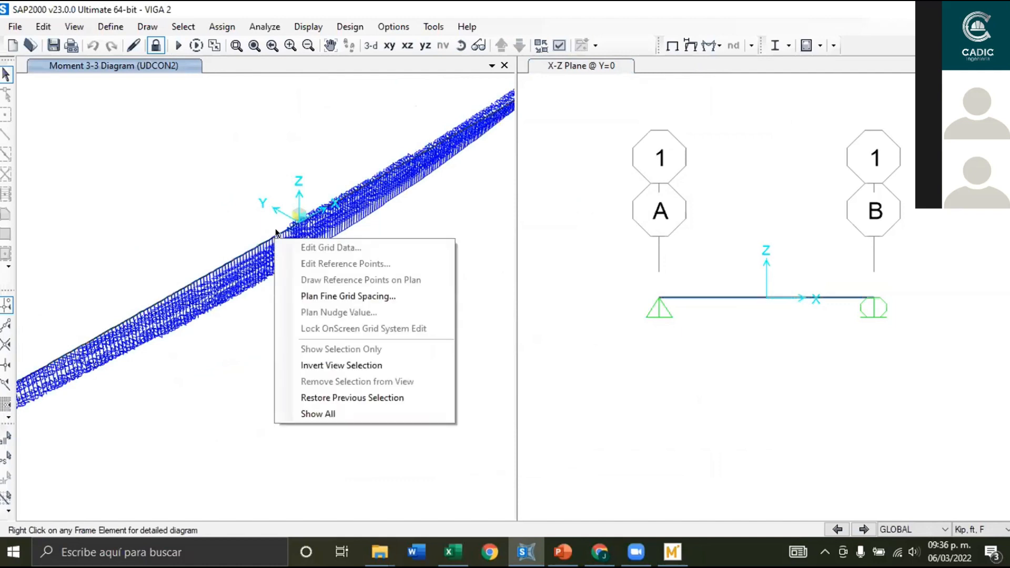
click(276, 230)
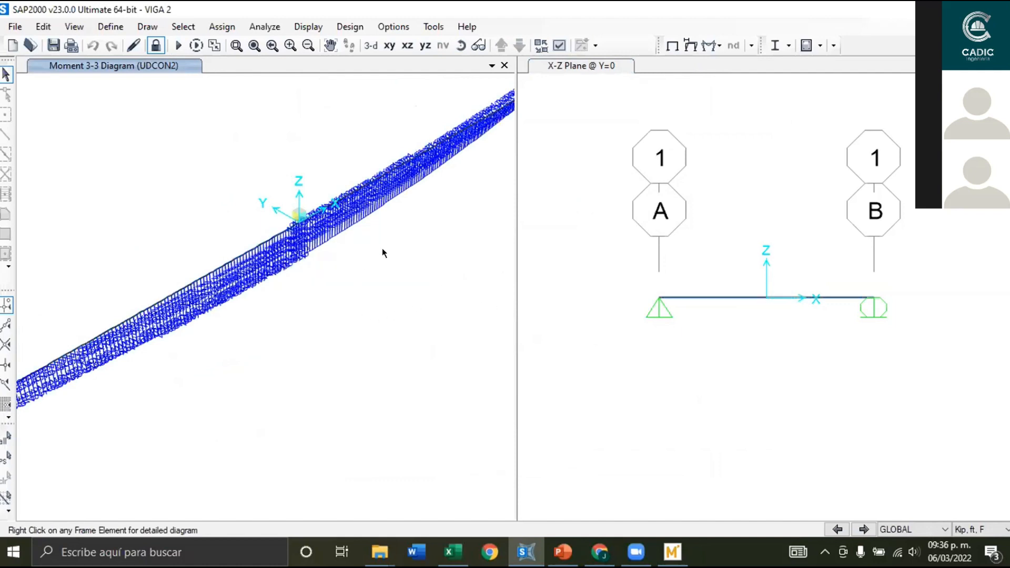
click(278, 234)
right_click(279, 231)
click(275, 234)
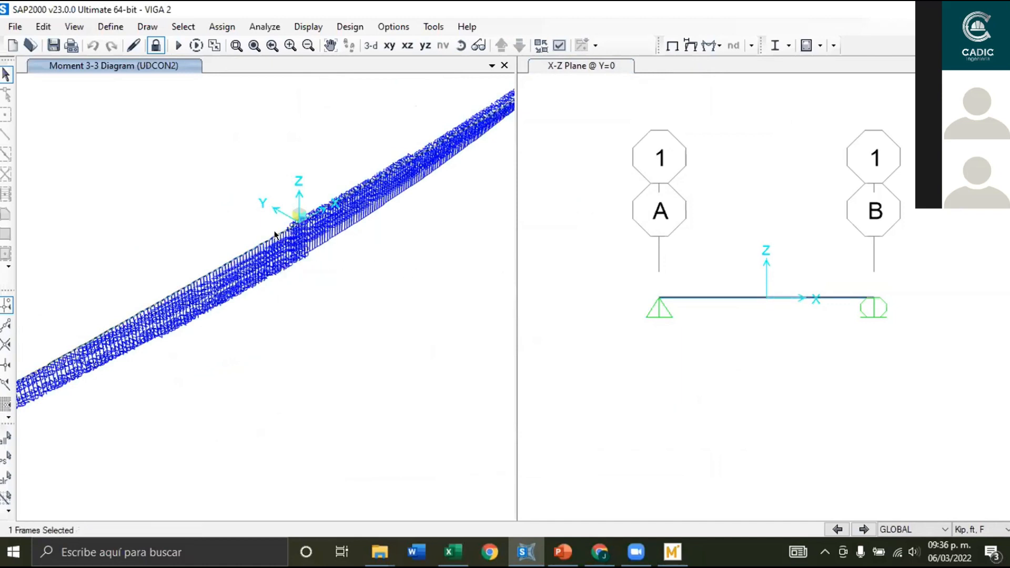
right_click(275, 233)
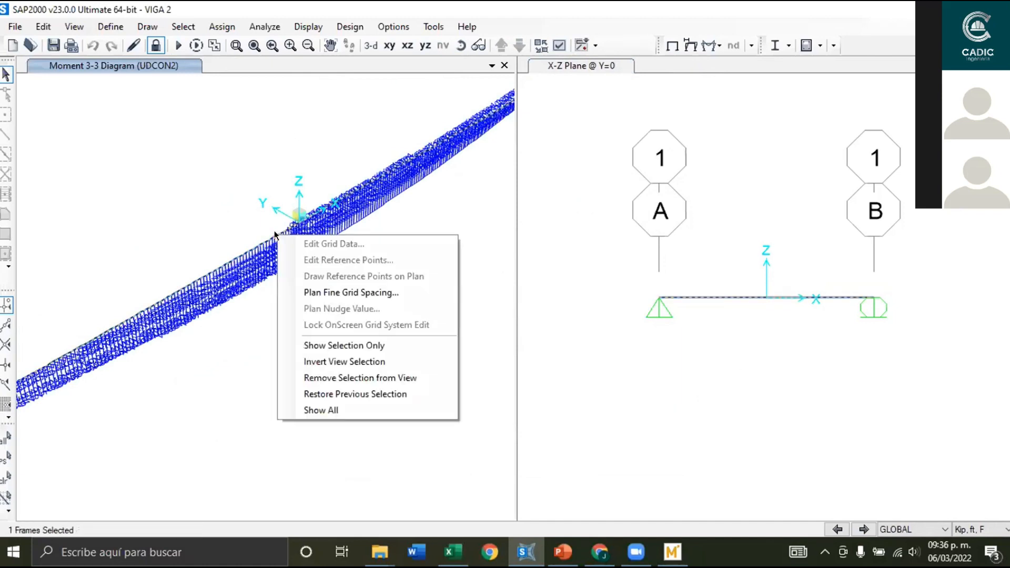
Try to open the beam's details from the X-Z view and return to the moment diagram view.
click(737, 298)
right_click(736, 297)
click(688, 96)
click(199, 76)
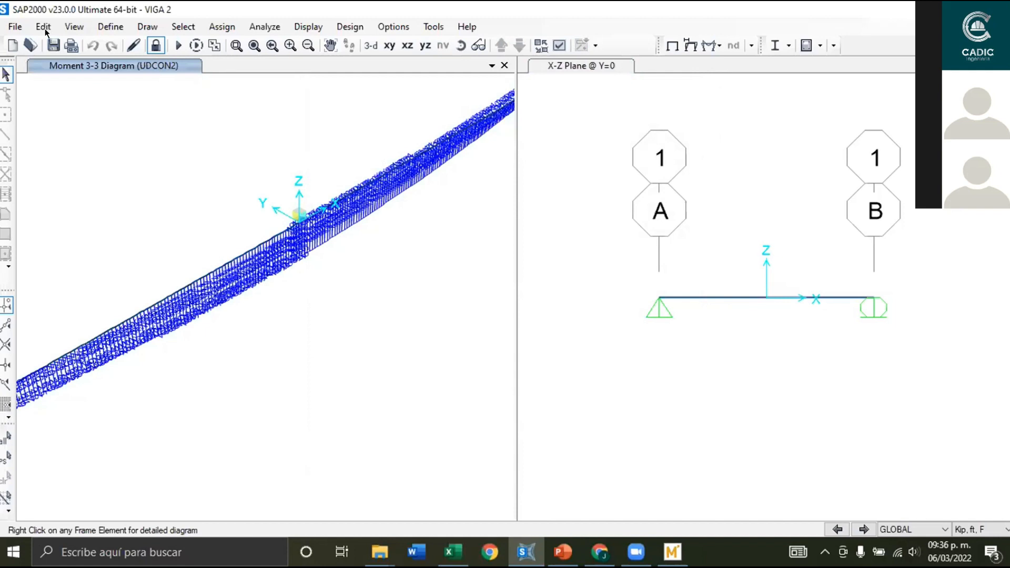
Save the model, unlock it, and rerun the analysis for the DEAD and L load cases.
click(50, 45)
click(156, 46)
click(524, 331)
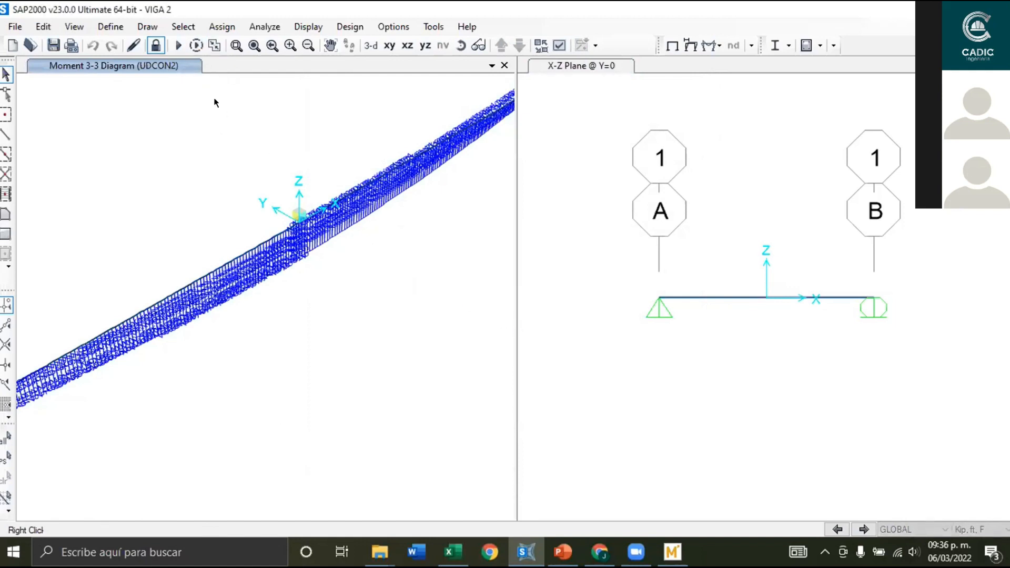
click(178, 46)
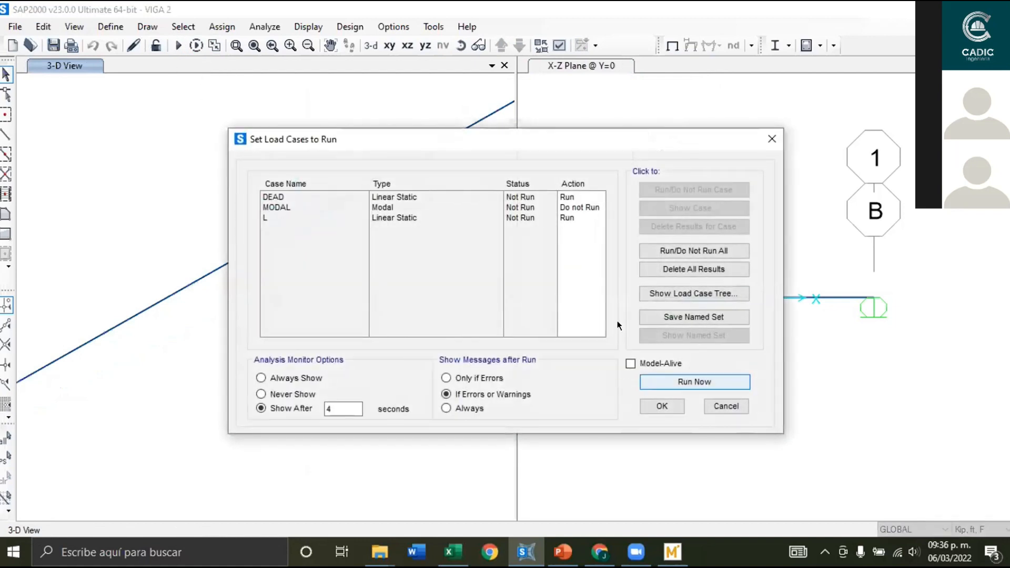
click(688, 377)
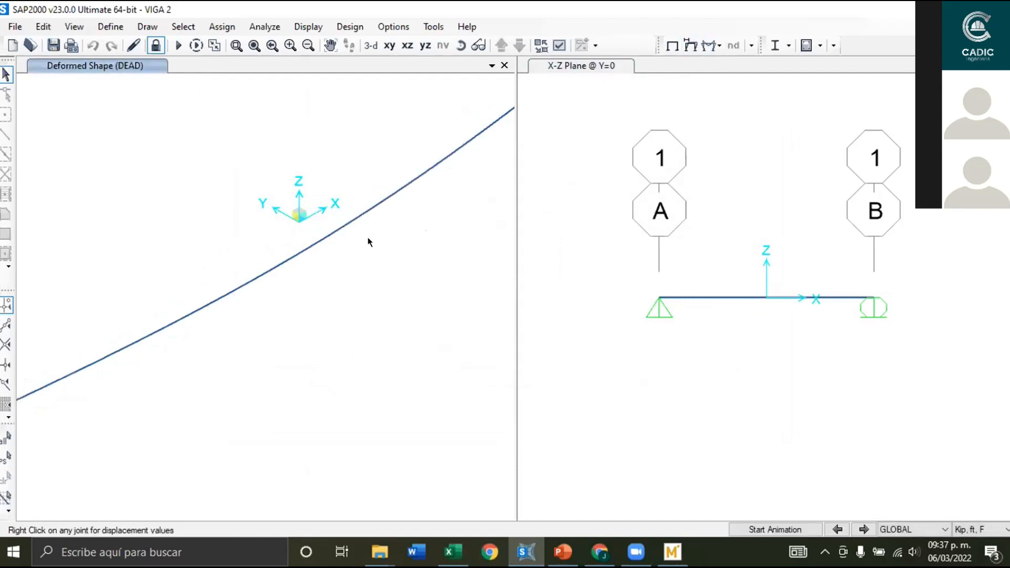
Try to open the beam's result details from the deformed shape and bring up the force display options.
click(367, 205)
click(361, 187)
right_click(359, 182)
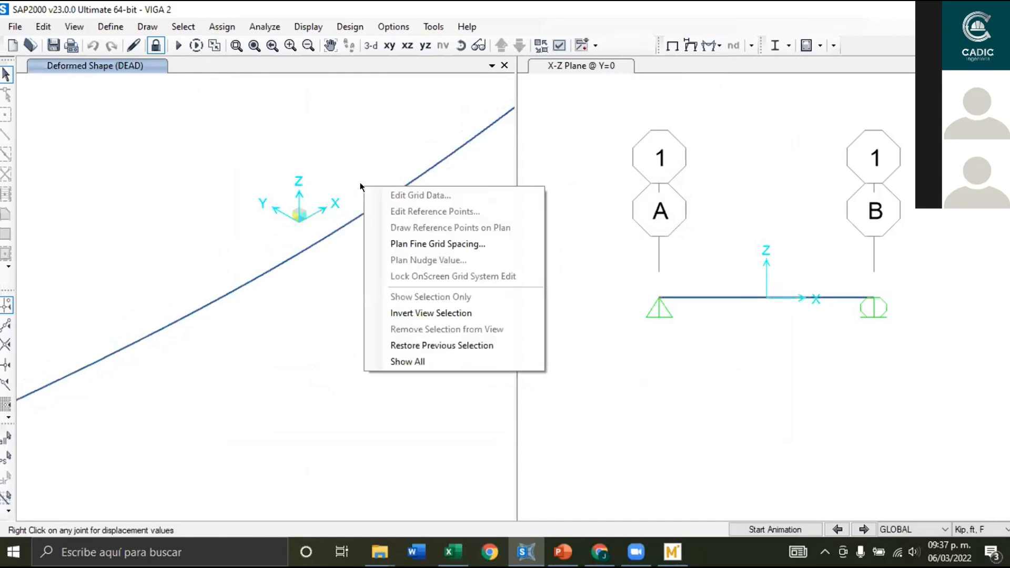
click(378, 208)
click(715, 46)
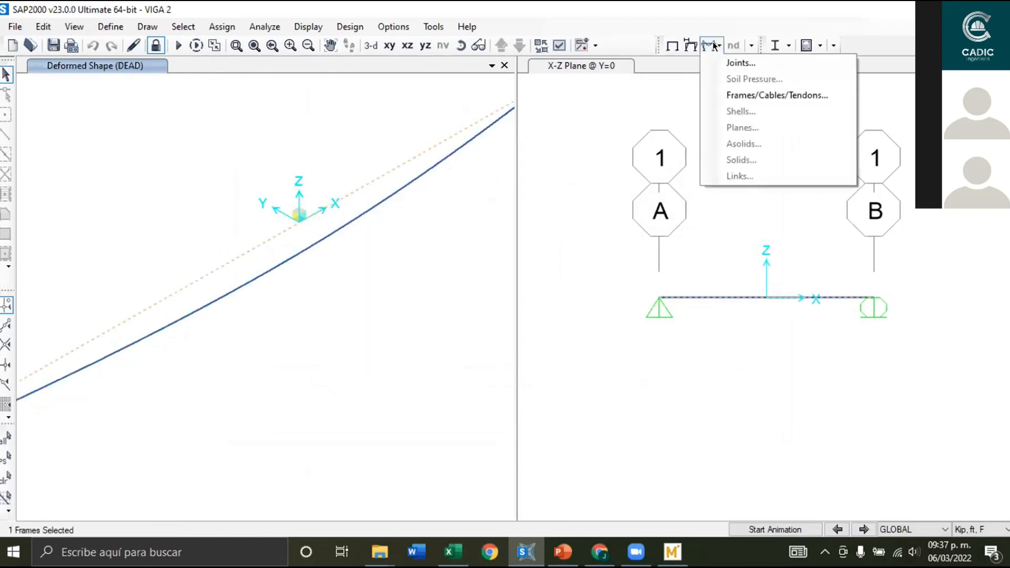
Run the concrete frame design for the beam and set the display units to Kip, in, F.
click(805, 46)
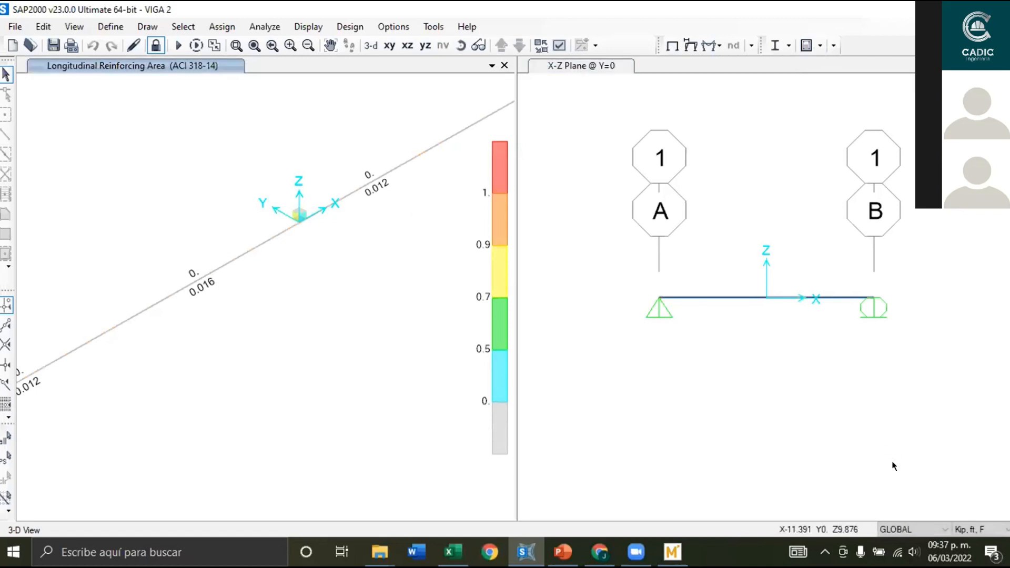
click(977, 531)
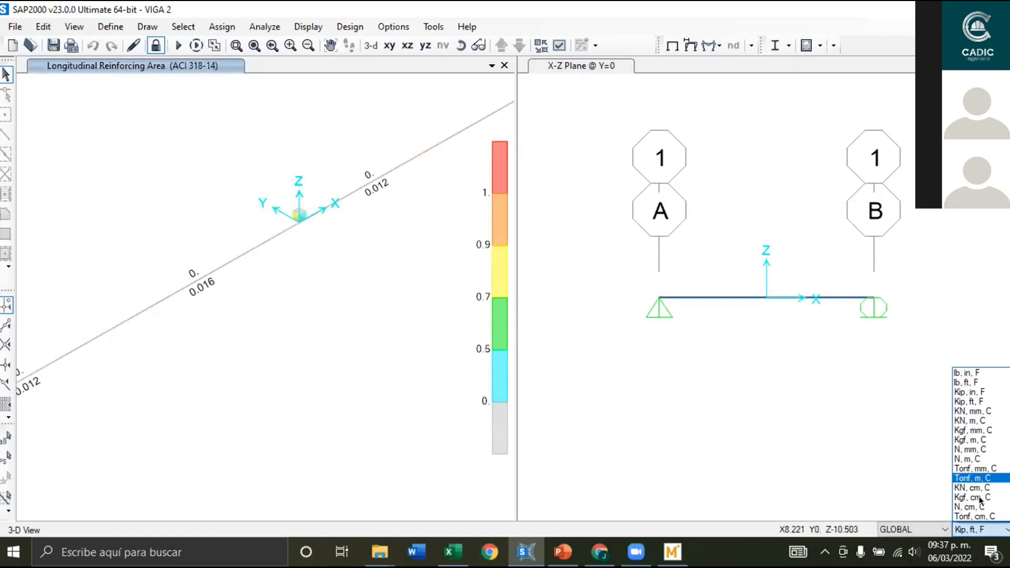
click(980, 392)
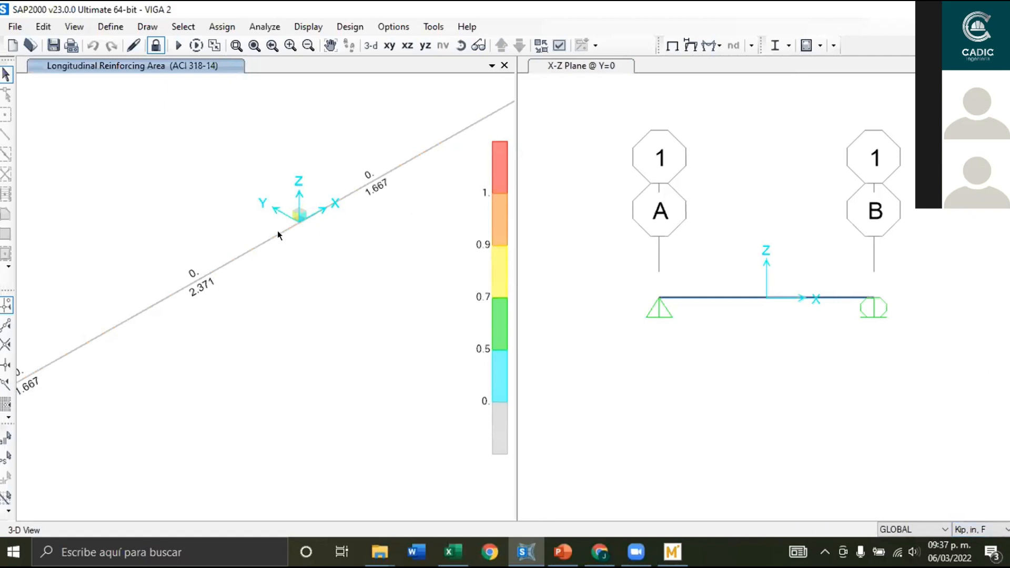
Open the beam's concrete design information and examine the DCON2 bottom steel around the 60 in station.
scroll(275, 232, down, 2)
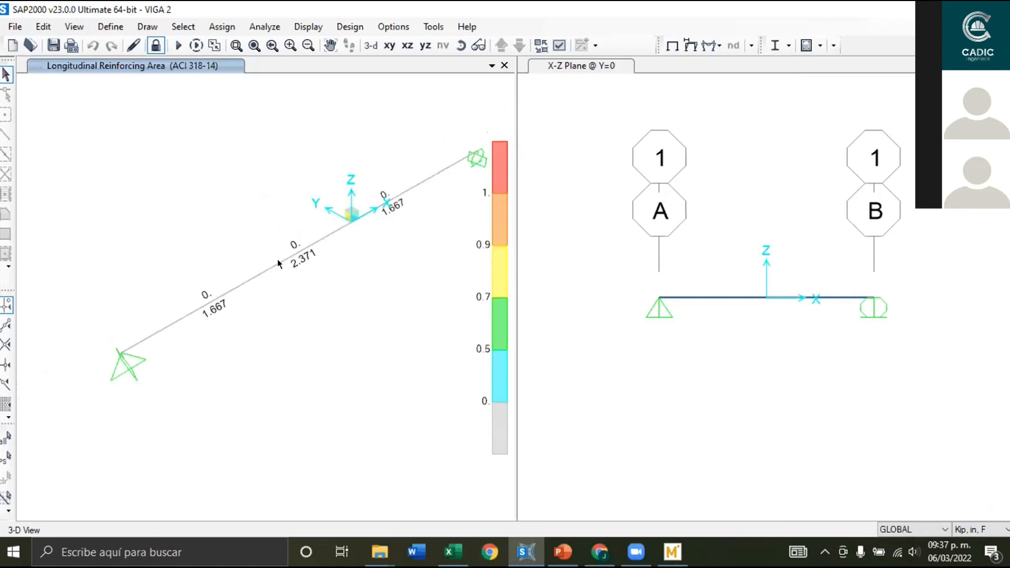
right_click(279, 263)
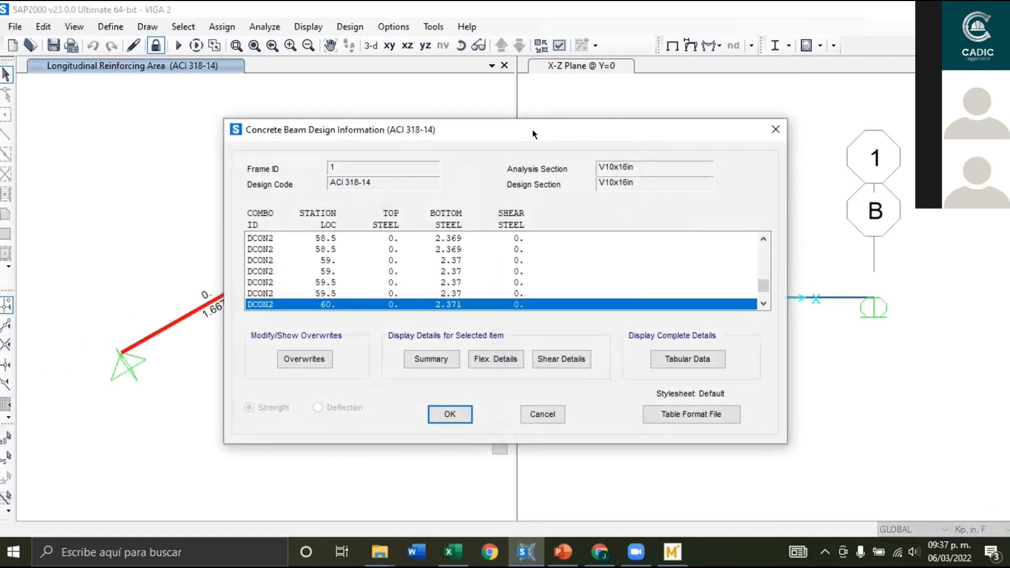
drag(536, 122, 514, 93)
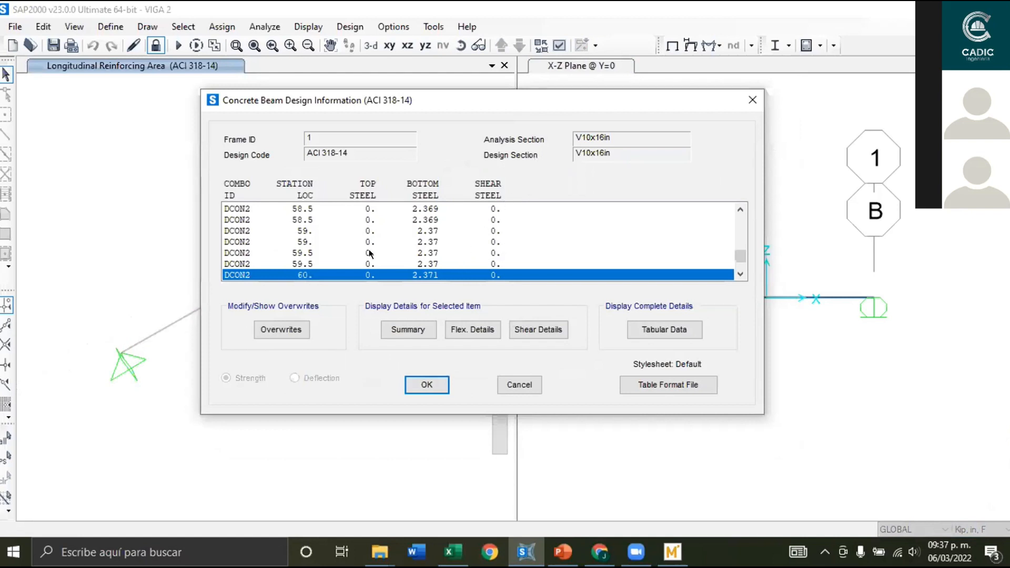
scroll(363, 253, down, 1)
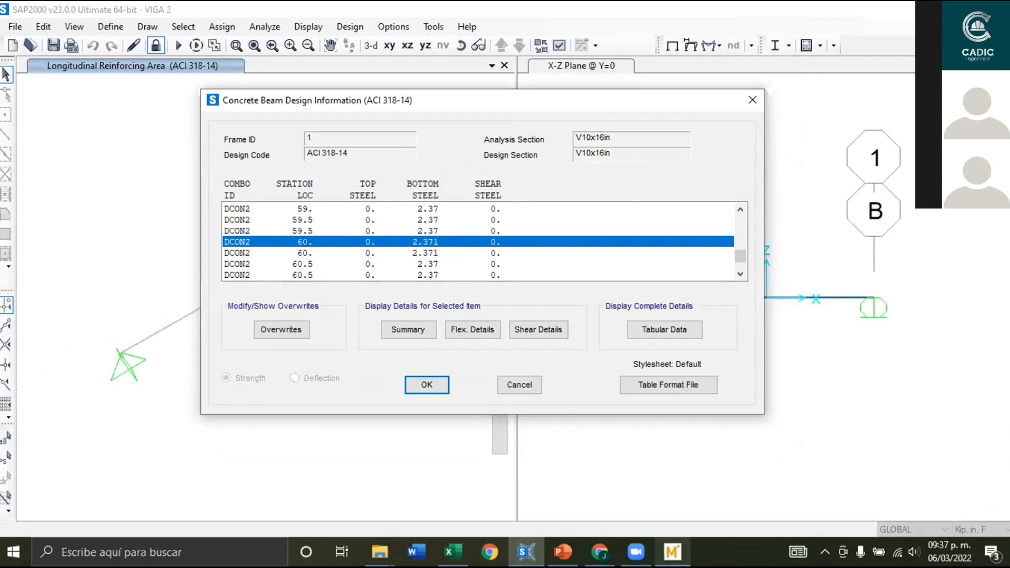
Switch to the Mathcad worksheet and locate the calculated flexural steel area to compare it with the SAP2000 design.
key(alt+Tab)
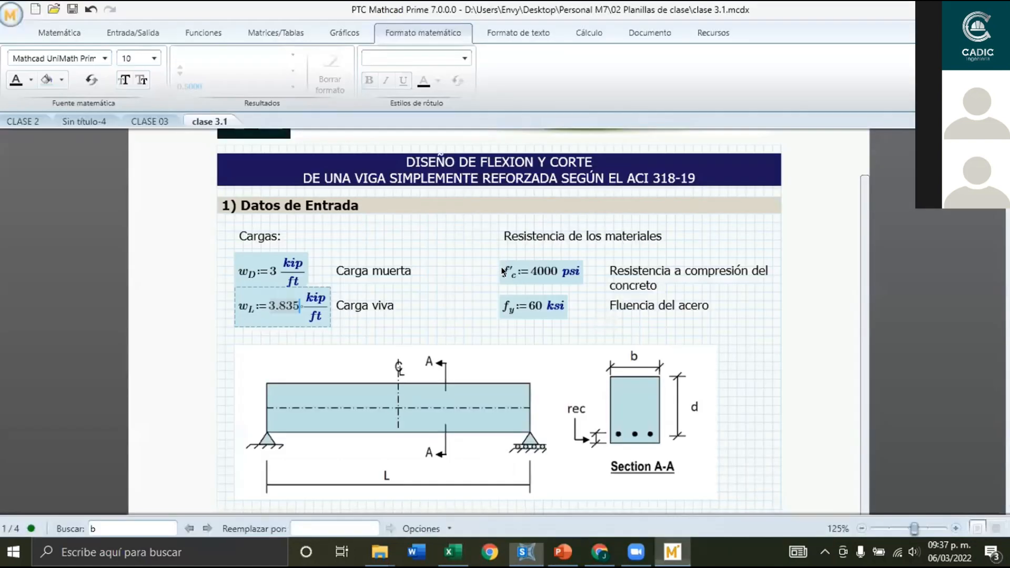
scroll(498, 268, down, 10)
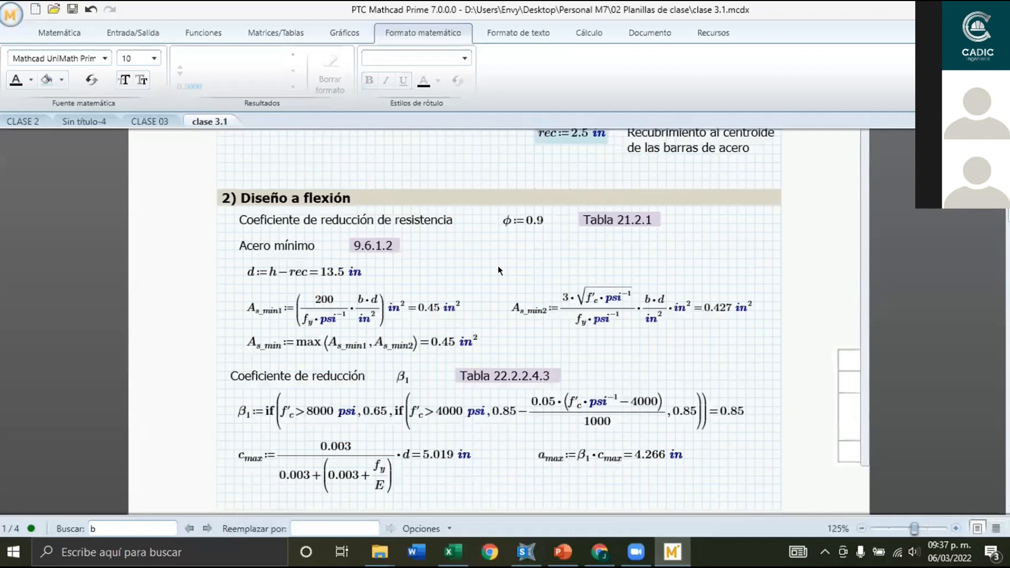
scroll(497, 266, down, 15)
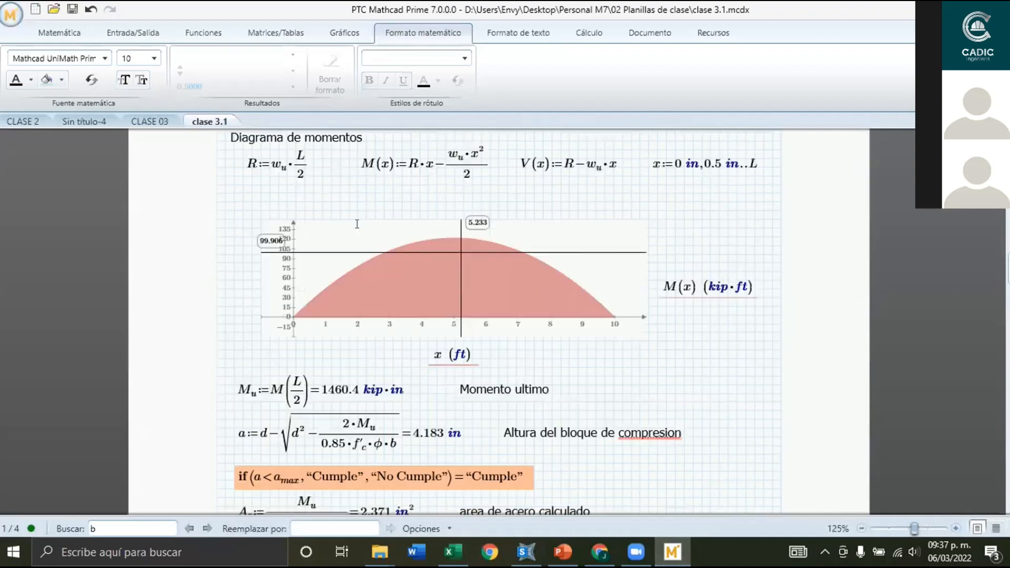
scroll(357, 224, down, 10)
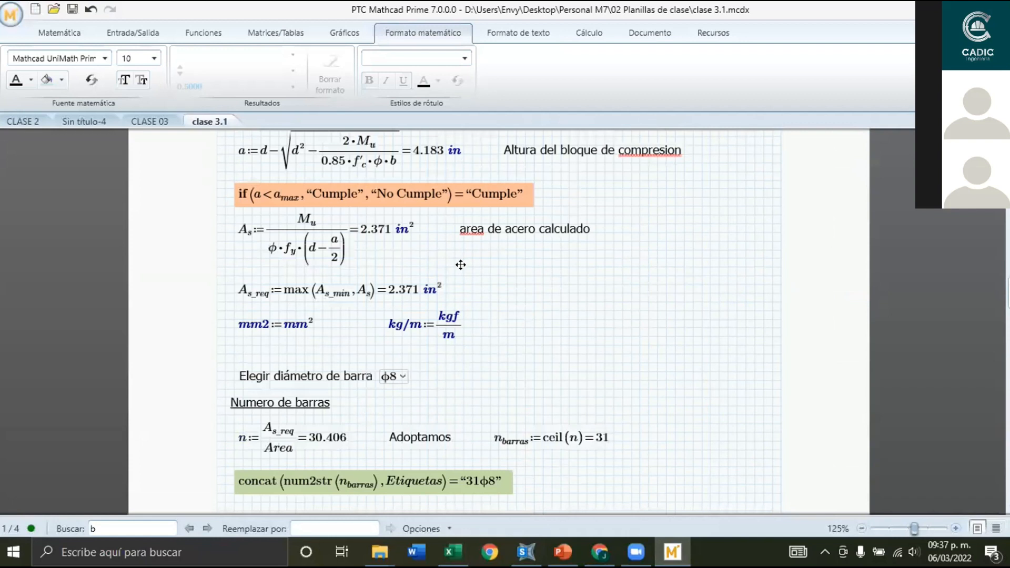
click(392, 233)
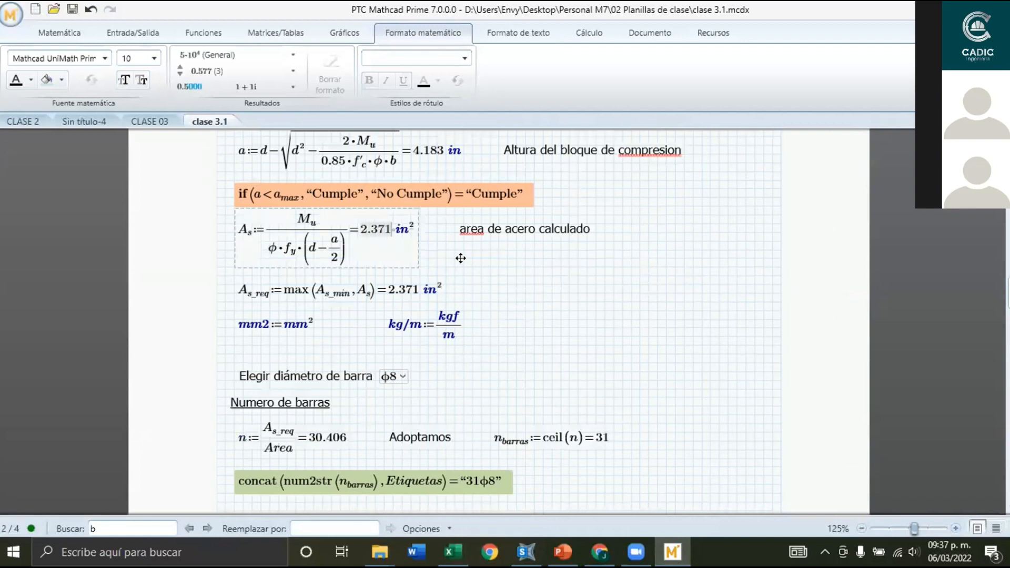
click(648, 259)
drag(332, 226, 329, 224)
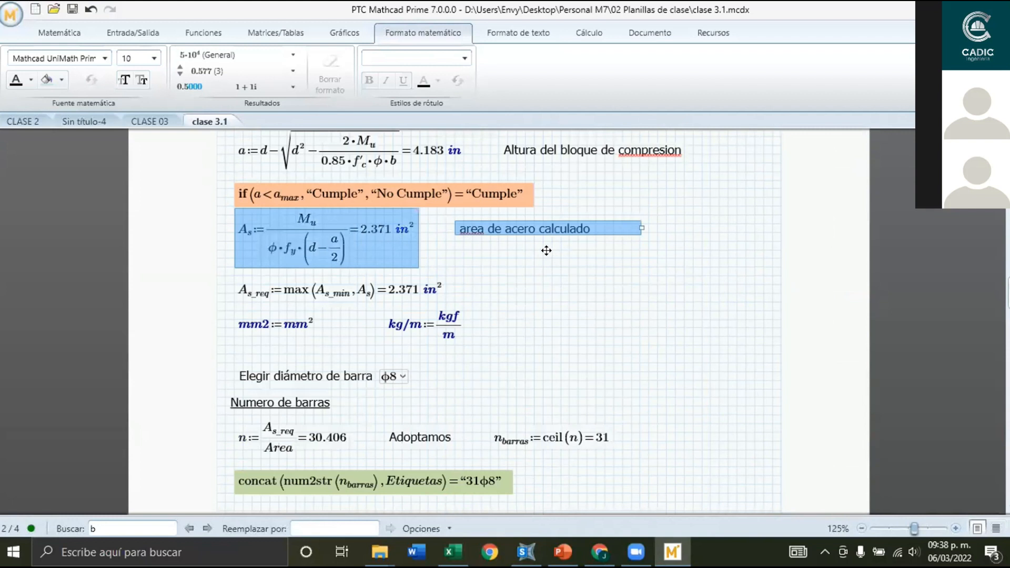
Go to the worksheet's shear design section and examine the required Av/s expression for comparison.
scroll(546, 250, down, 3)
scroll(545, 250, down, 15)
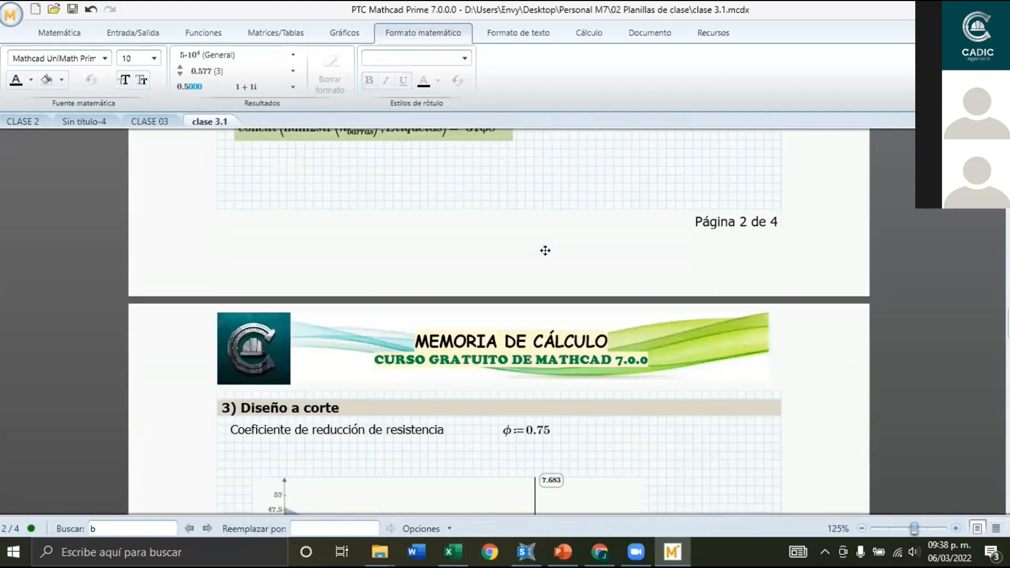
scroll(545, 248, down, 2)
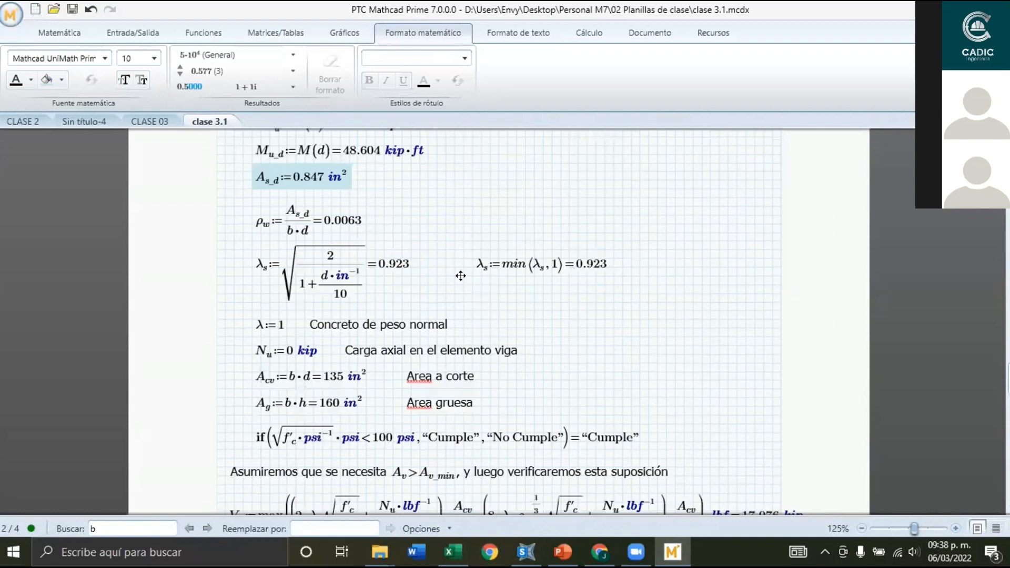
scroll(463, 277, down, 4)
scroll(374, 333, down, 2)
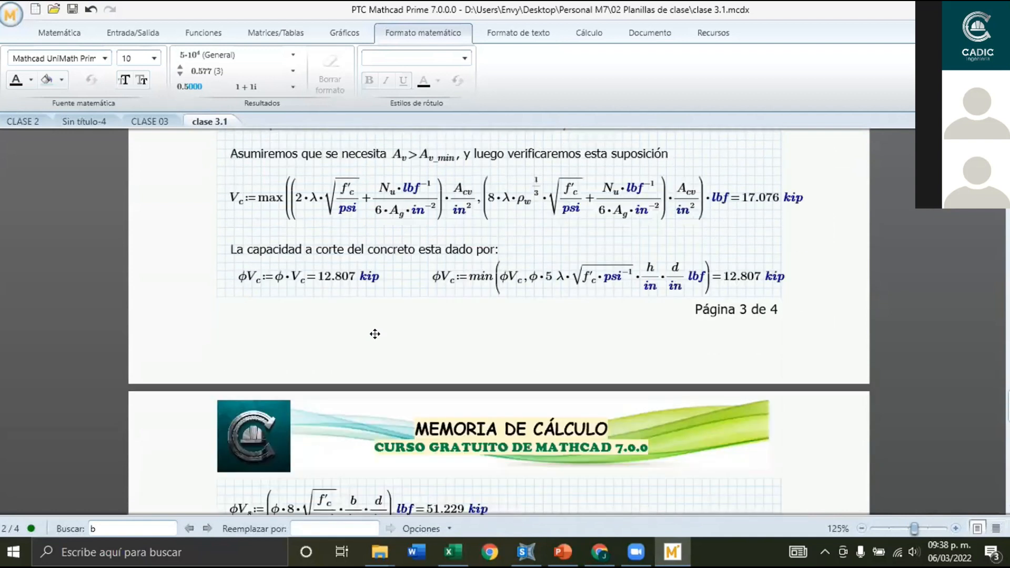
scroll(365, 327, down, 4)
scroll(498, 321, down, 2)
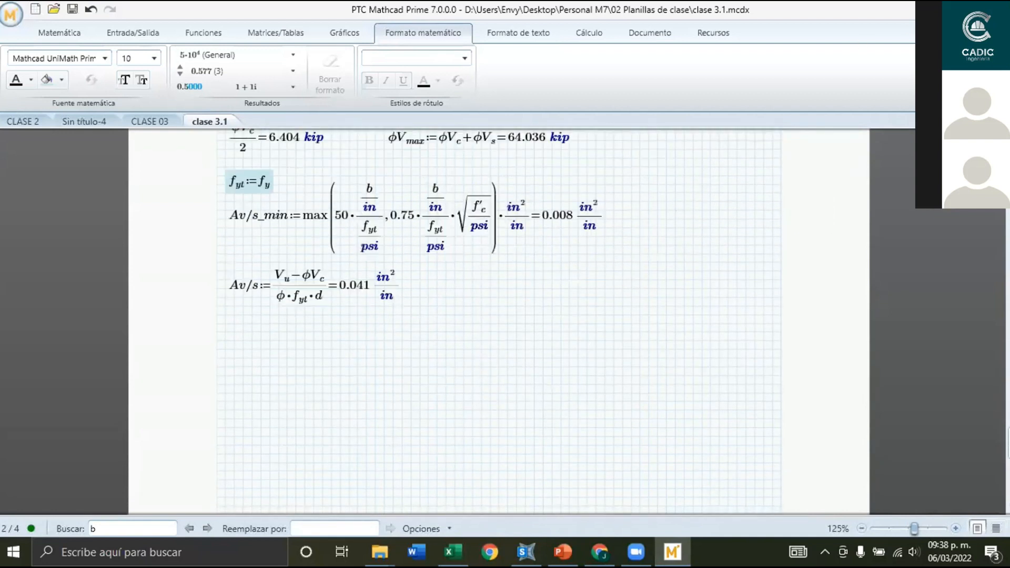
Switch to SAP2000, close the beam's concrete design information, and return to the Mathcad worksheet.
key(alt+Tab)
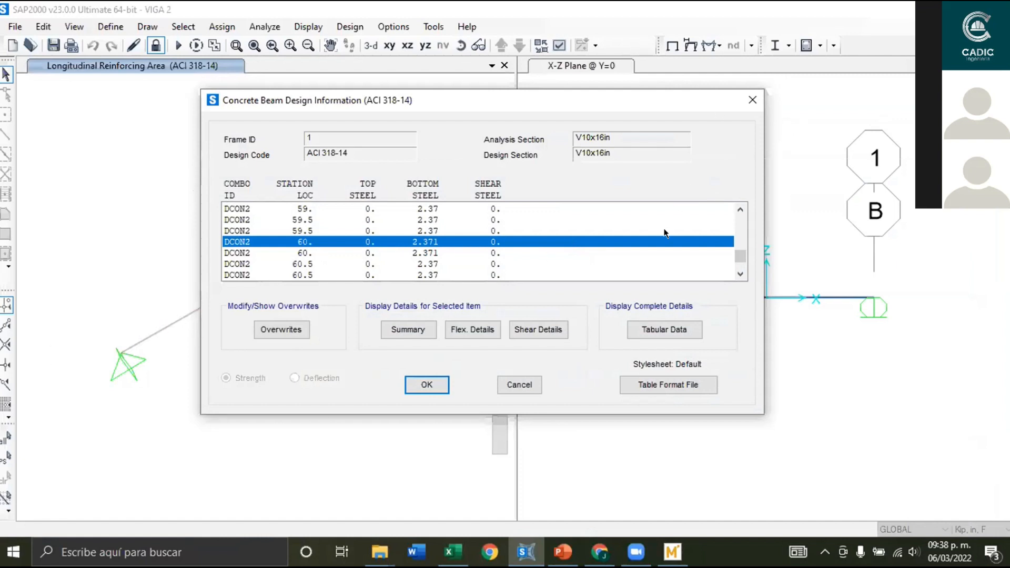
click(752, 100)
key(alt+Tab)
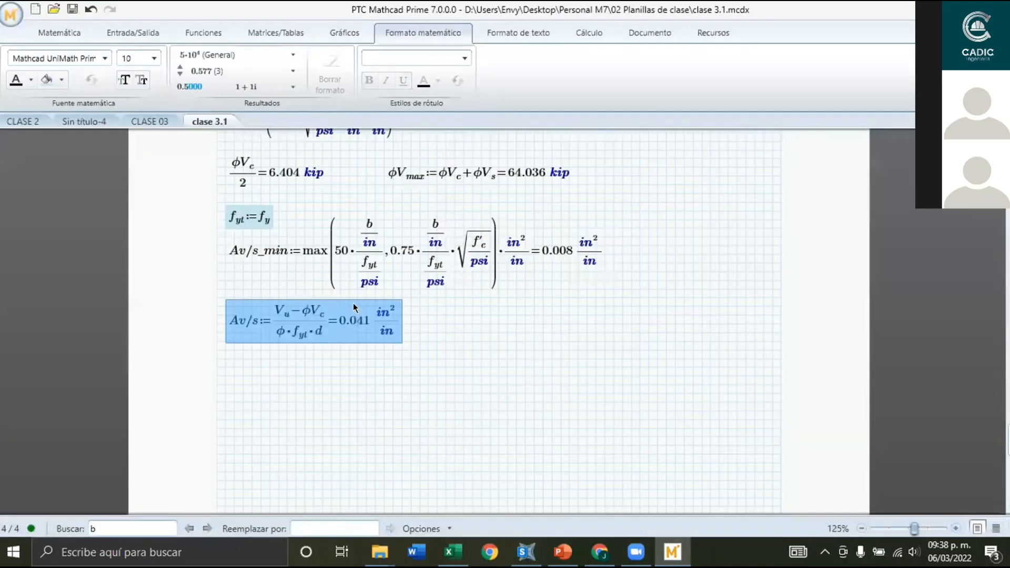
Evaluate the effective depth d in inches in the blank area below the required Av/s expression.
scroll(352, 302, down, 2)
click(352, 303)
text(d=0.343·m)
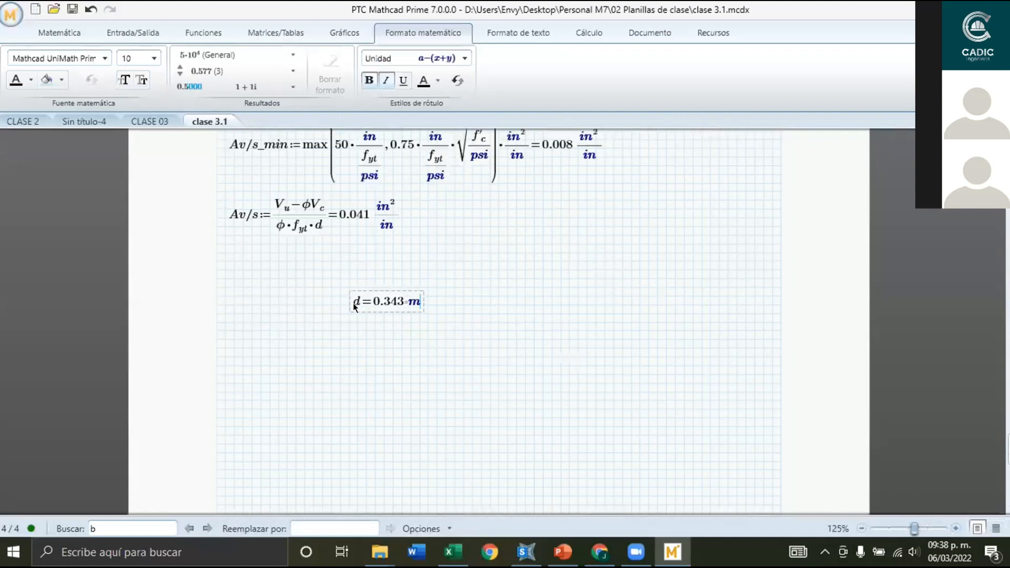
text(in)
click(492, 296)
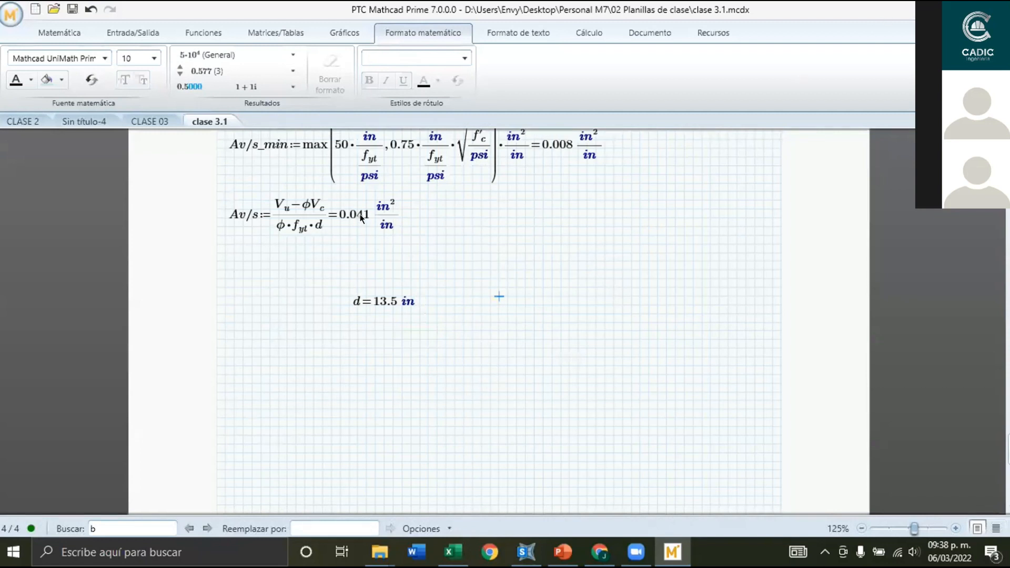
Switch to SAP2000 and display the Shear Reinforcing design output for the beam.
key(alt+Tab)
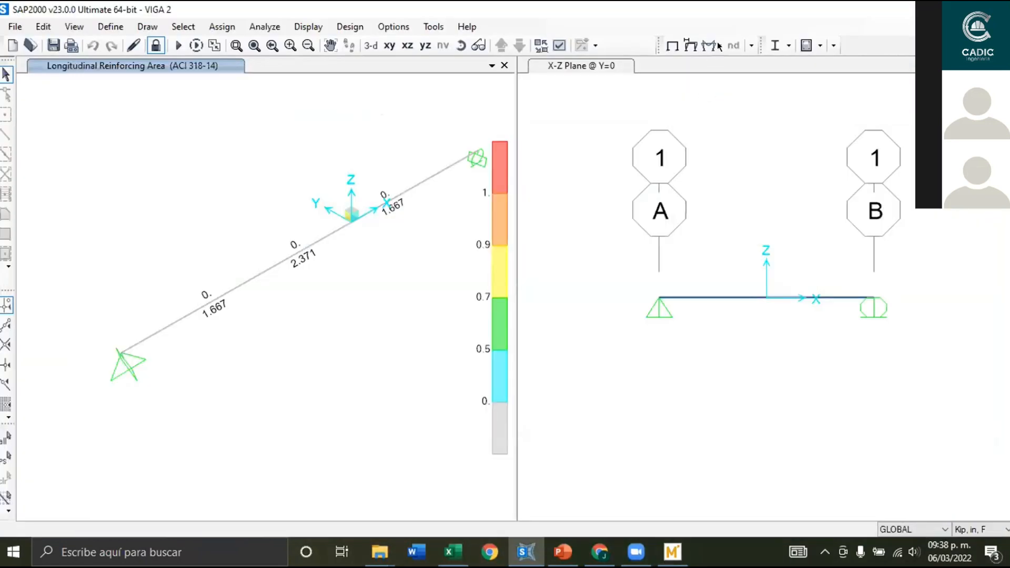
click(819, 46)
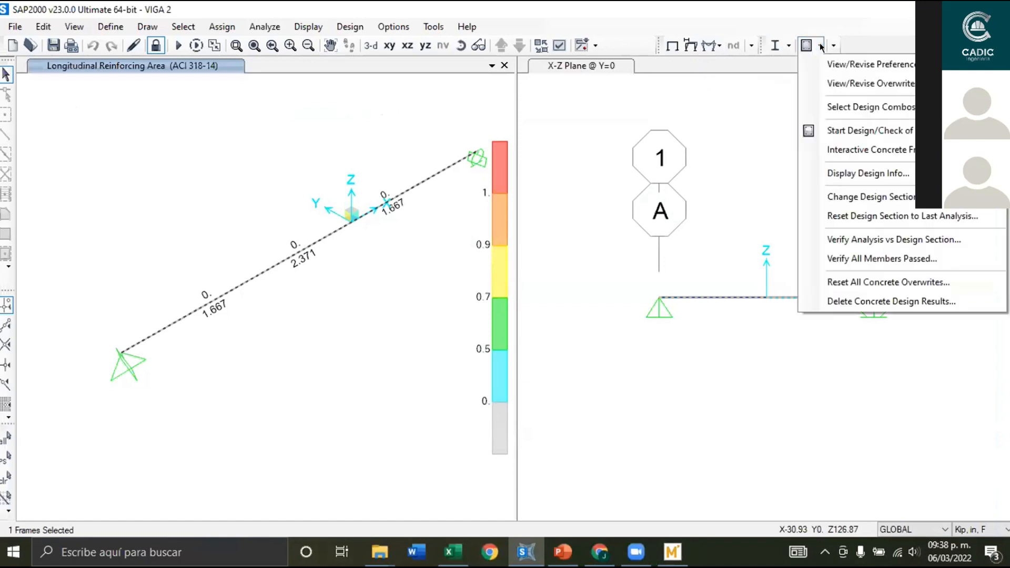
click(885, 175)
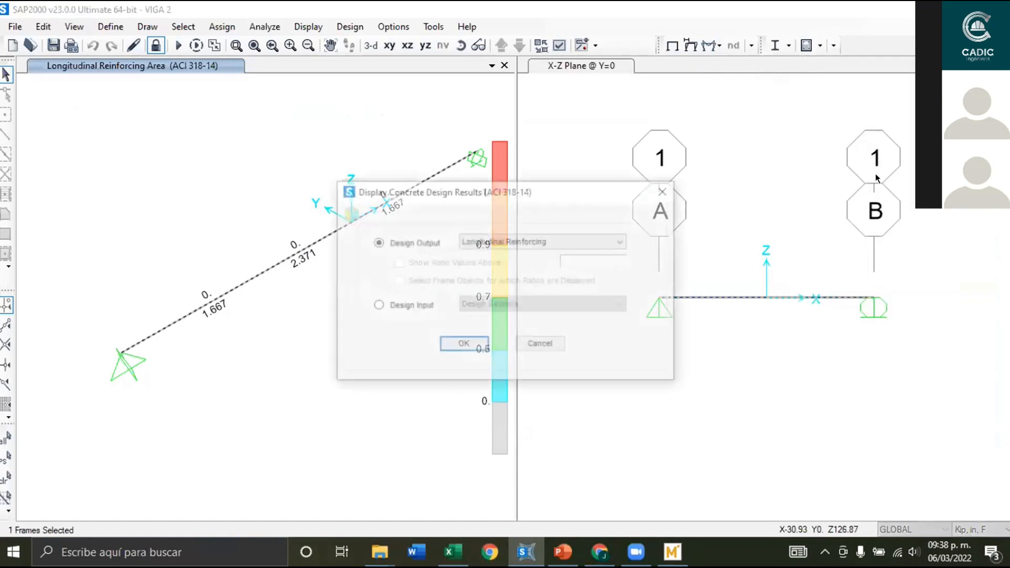
click(595, 241)
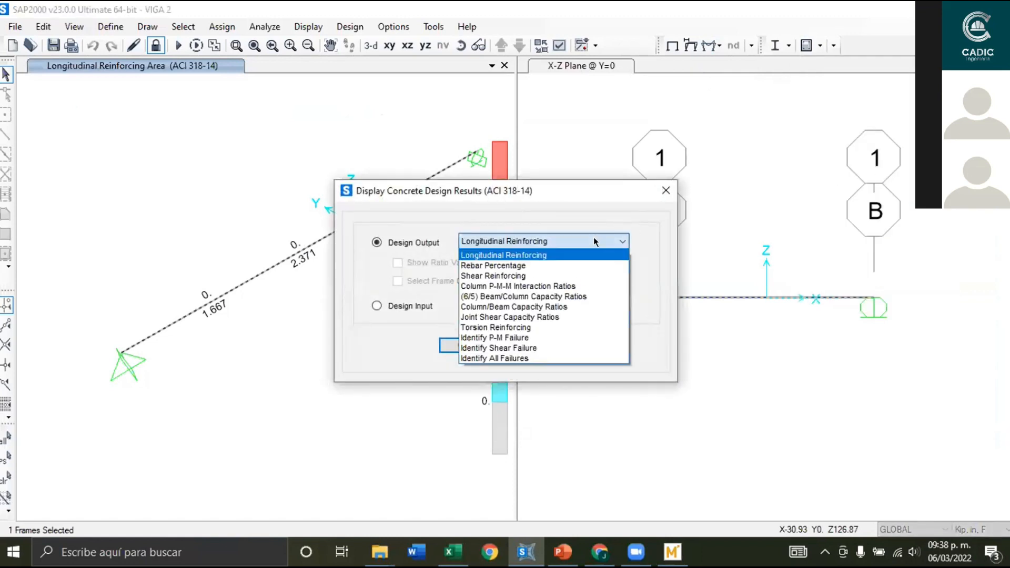
click(559, 275)
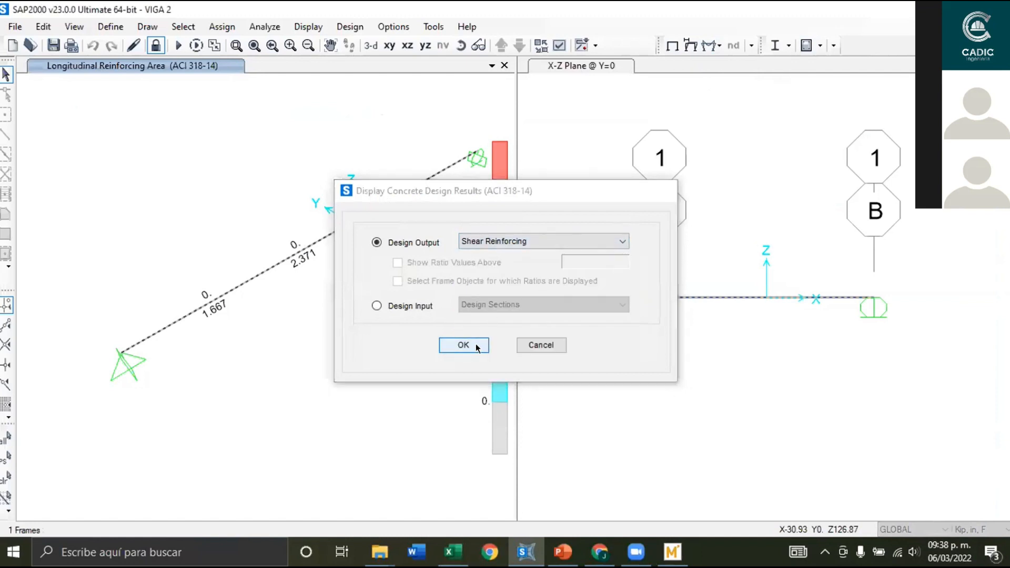
click(456, 346)
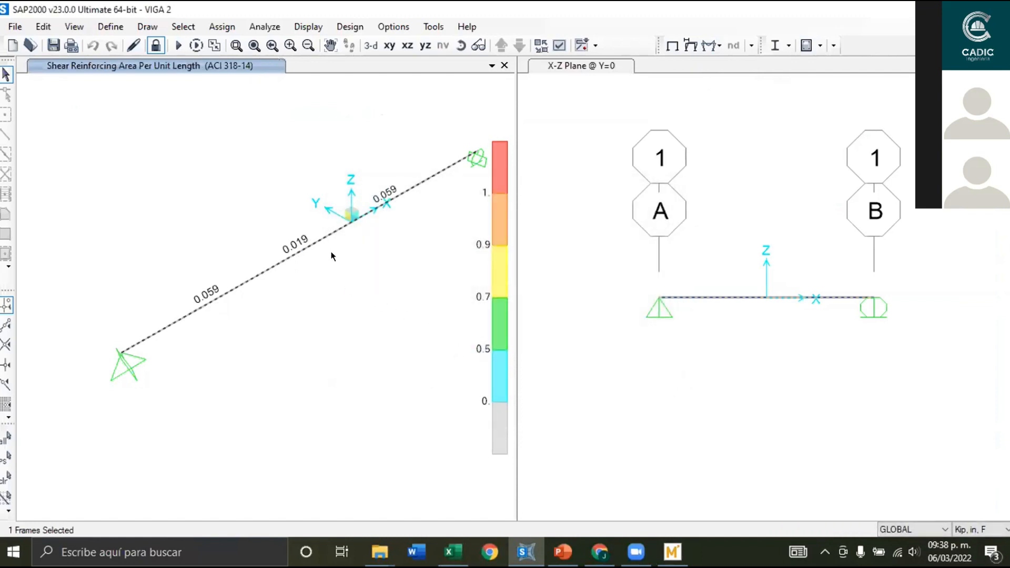
Open the beam's concrete design information and examine the DCON2 shear steel at the 13.5 in station.
right_click(322, 238)
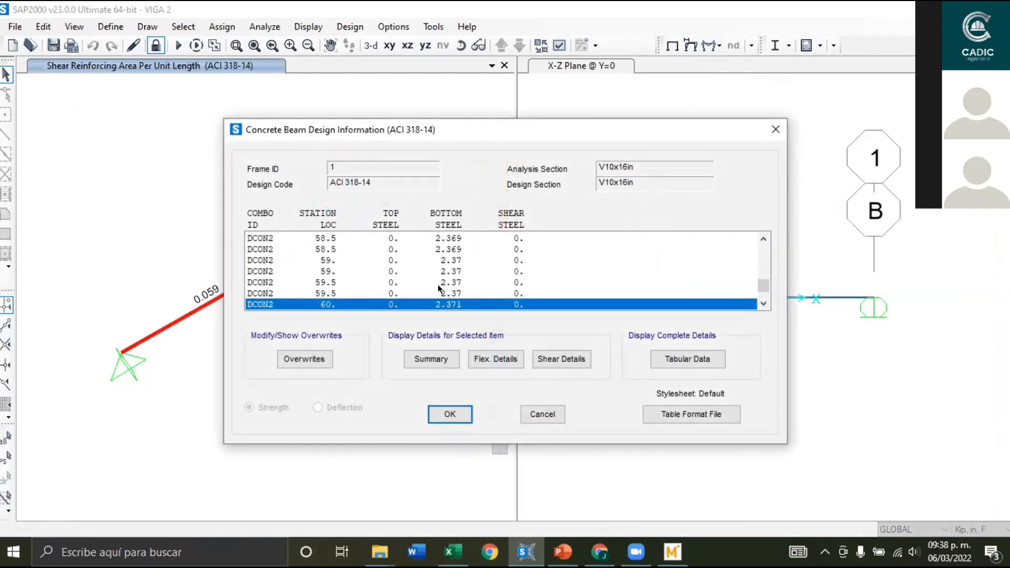
scroll(437, 284, down, 1)
scroll(438, 284, up, 8)
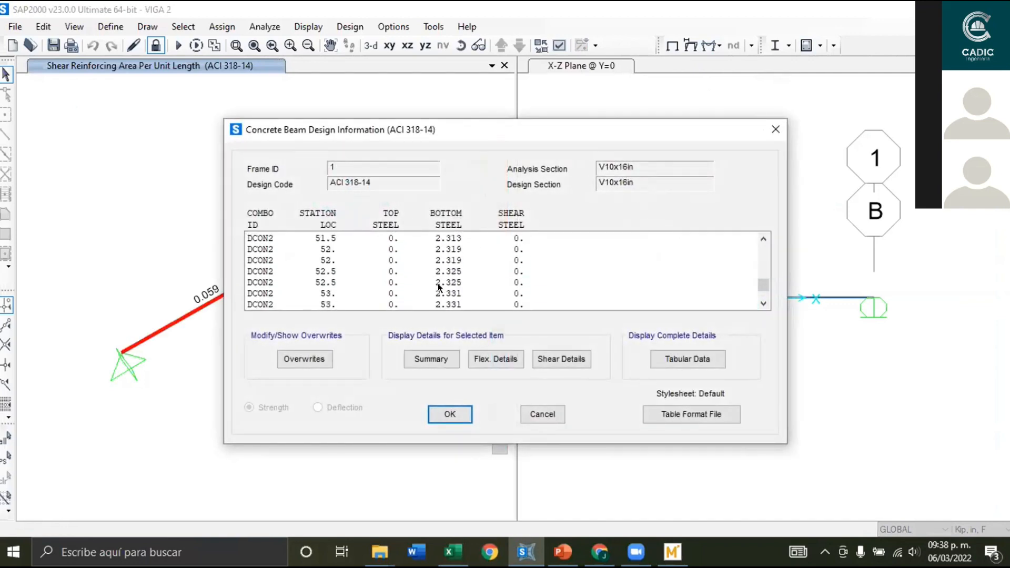
scroll(379, 283, up, 7)
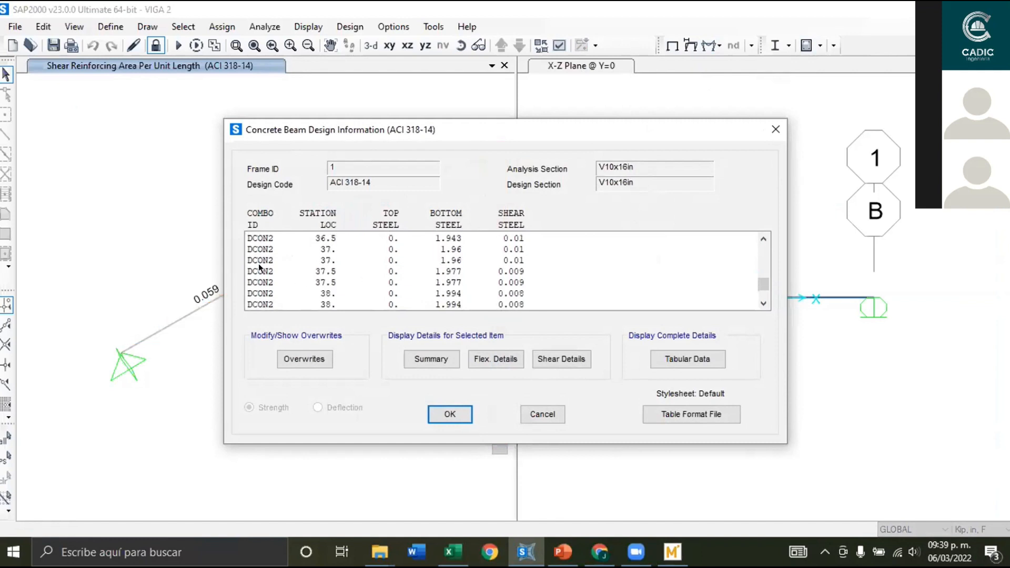
click(260, 261)
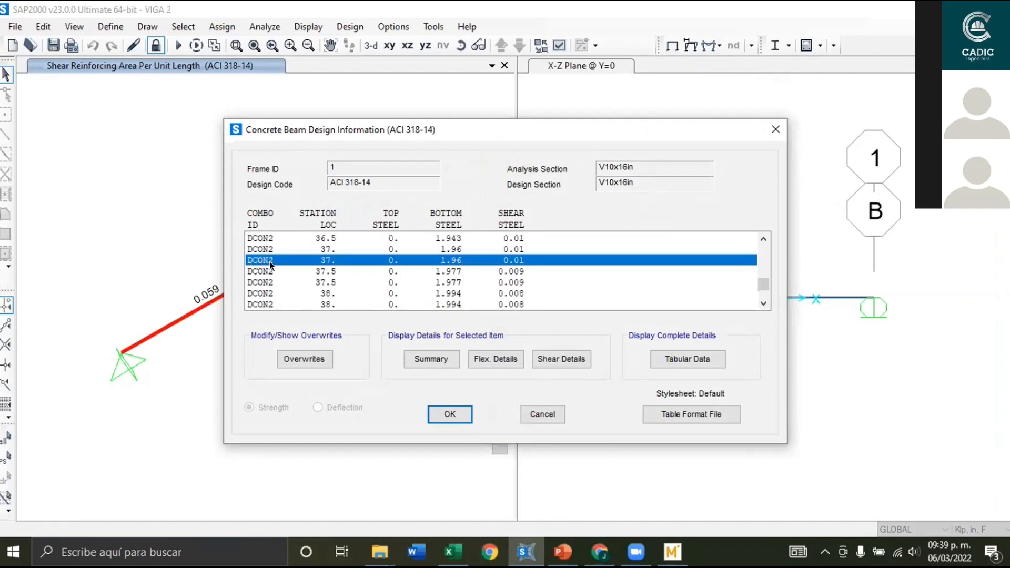
scroll(336, 272, up, 4)
scroll(336, 272, up, 7)
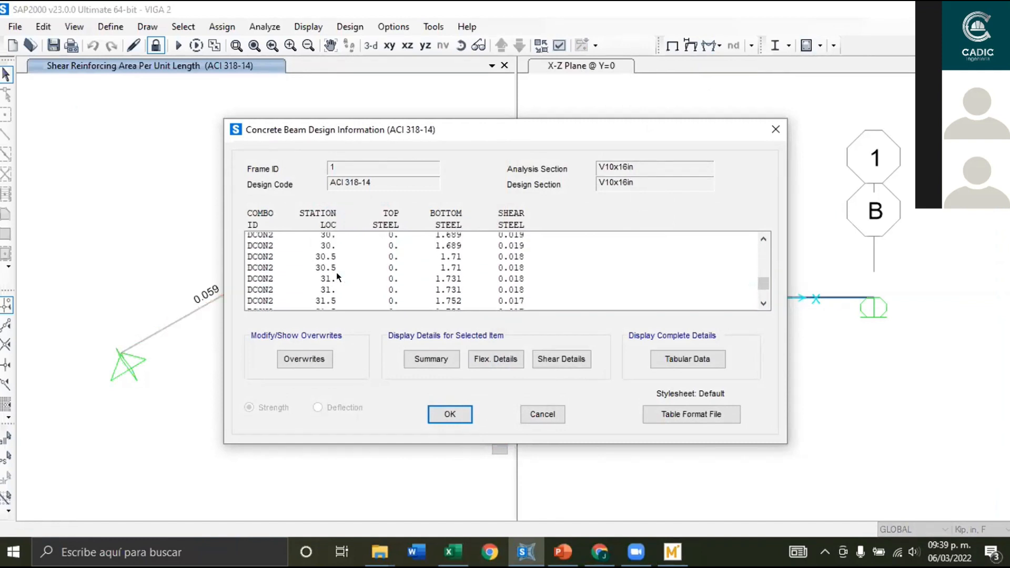
scroll(336, 273, up, 4)
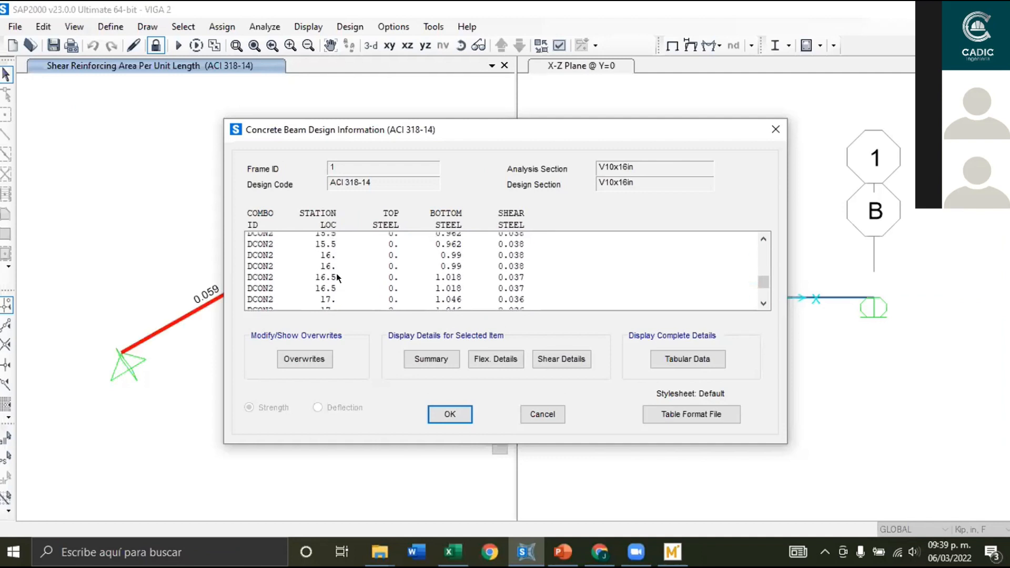
scroll(326, 257, up, 1)
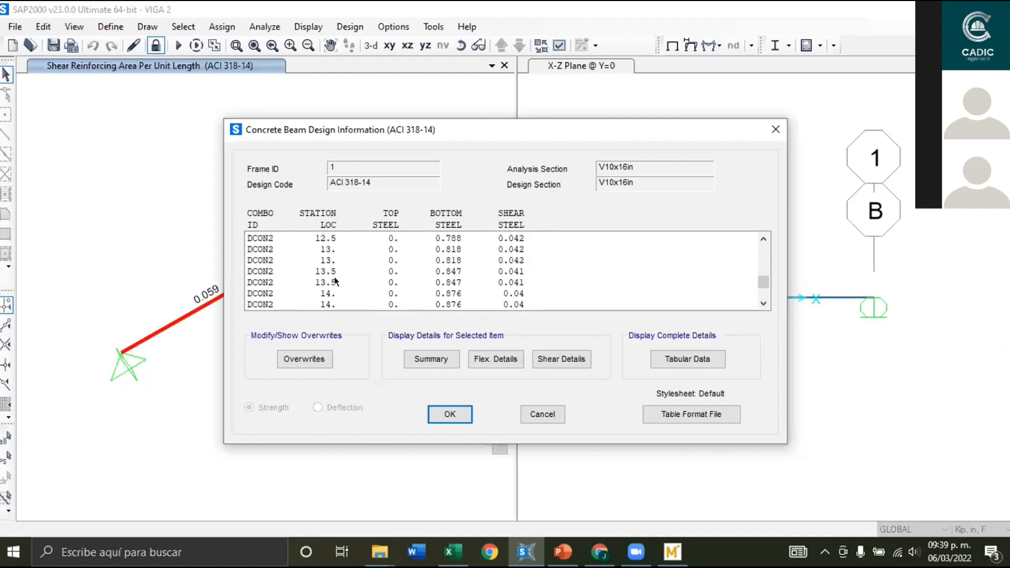
click(368, 271)
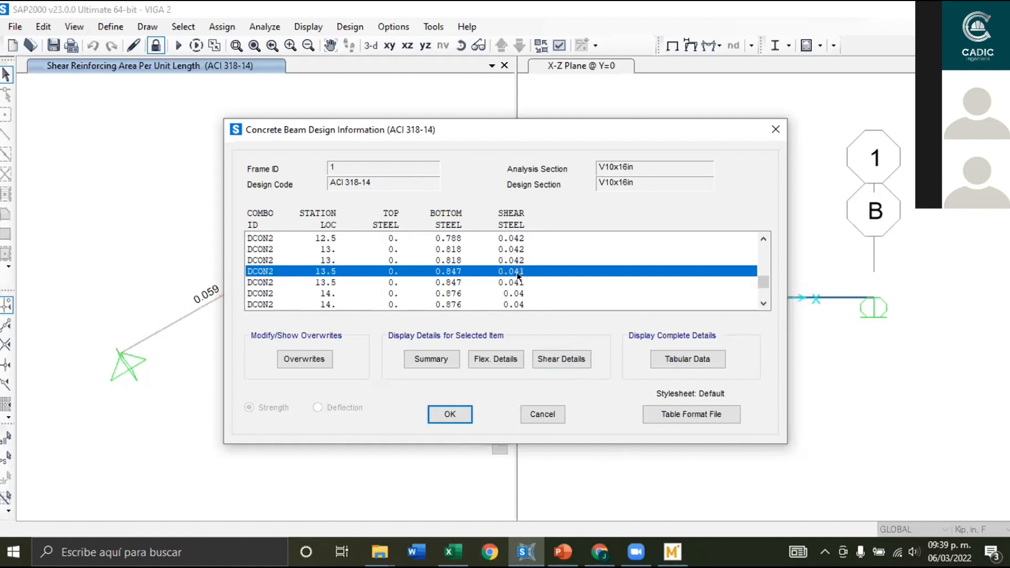
Switch to the Mathcad worksheet and delete the effective depth d evaluation below the required Av/s expression.
click(673, 551)
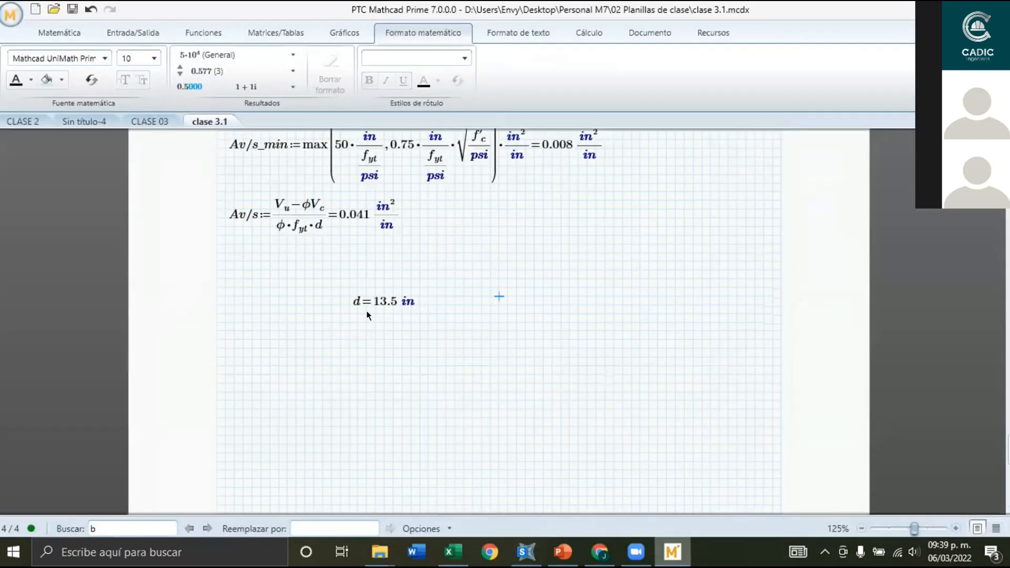
scroll(370, 314, up, 1)
key(BackSpace)
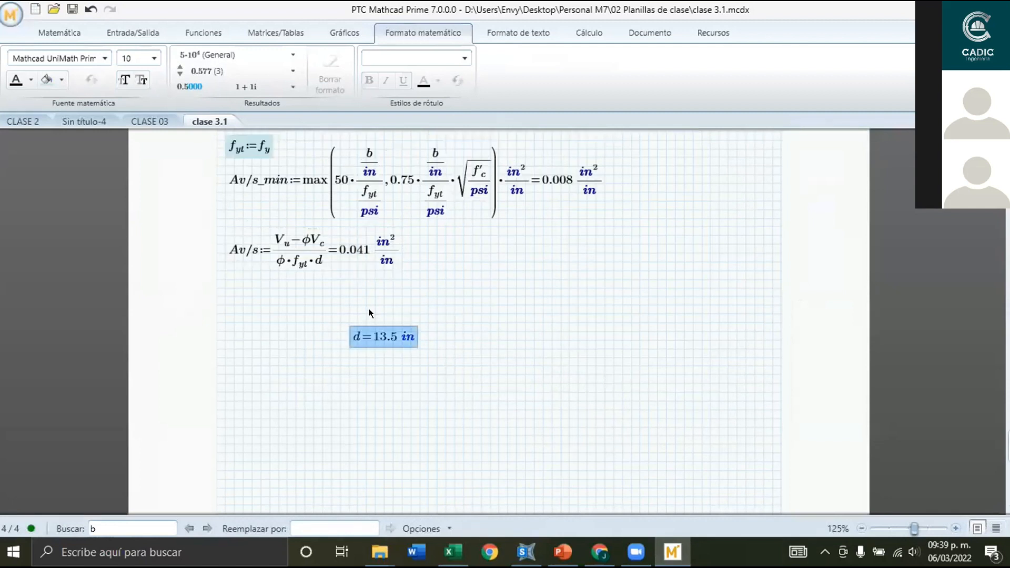
key(BackSpace)
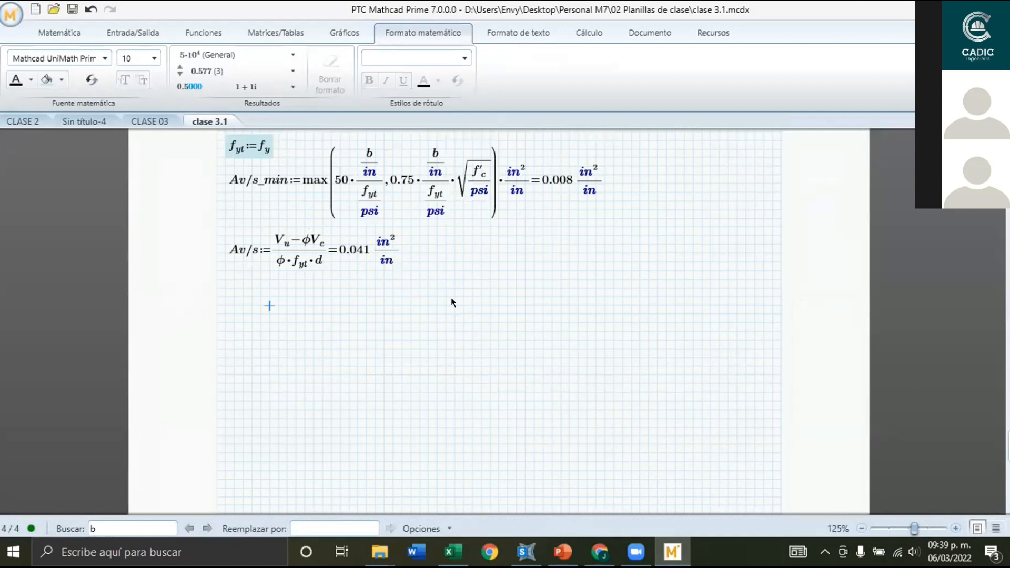
Review the worksheet's shear calculations from the required Av/s result back to the concrete shear capacity φVc.
click(374, 264)
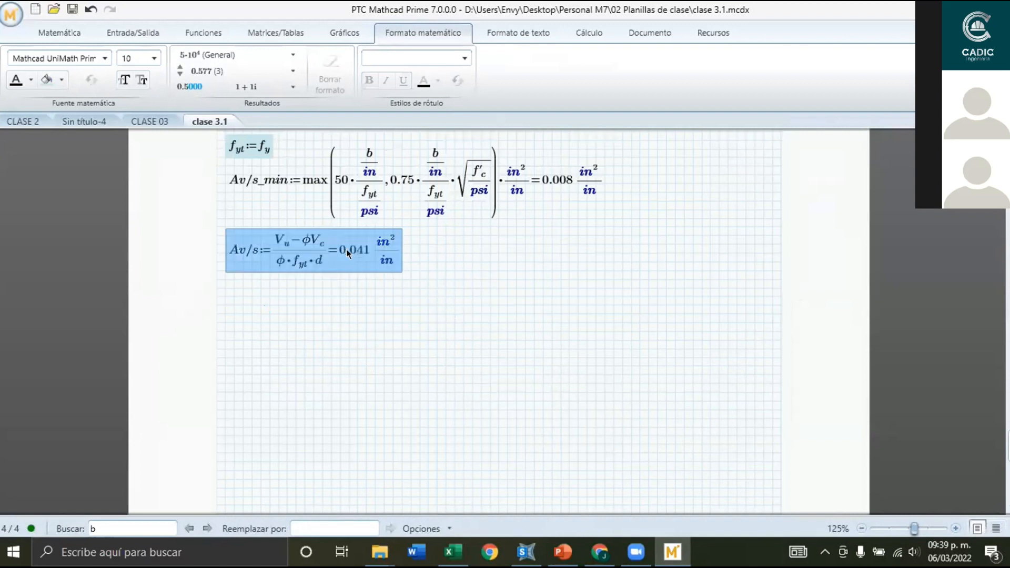
click(355, 256)
scroll(487, 287, up, 3)
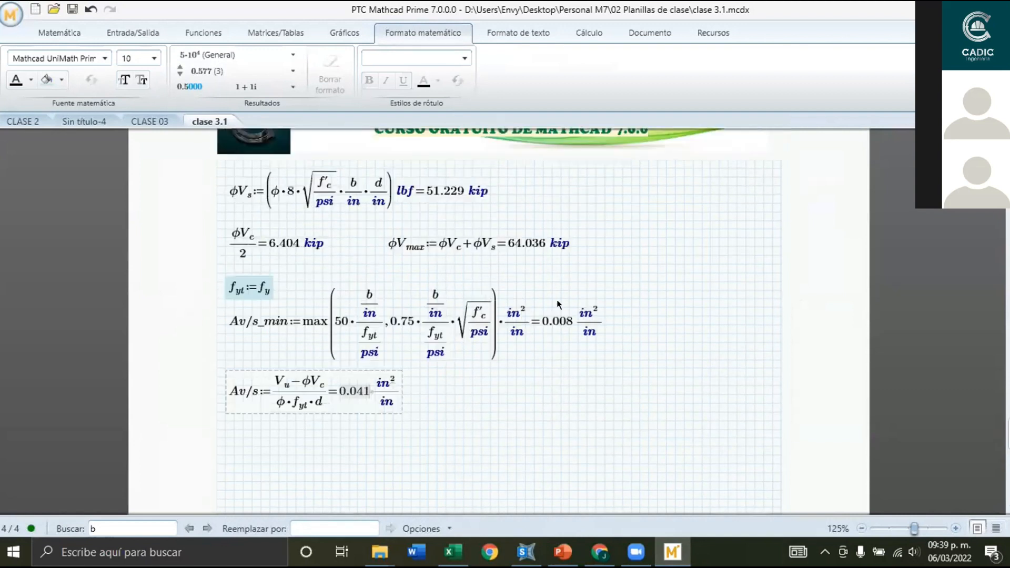
click(657, 282)
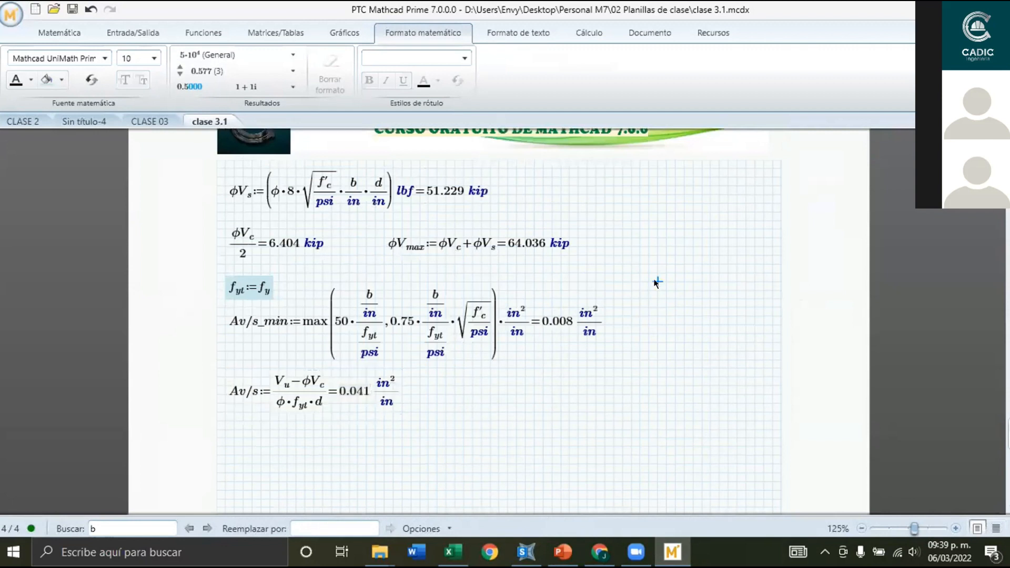
scroll(725, 268, up, 5)
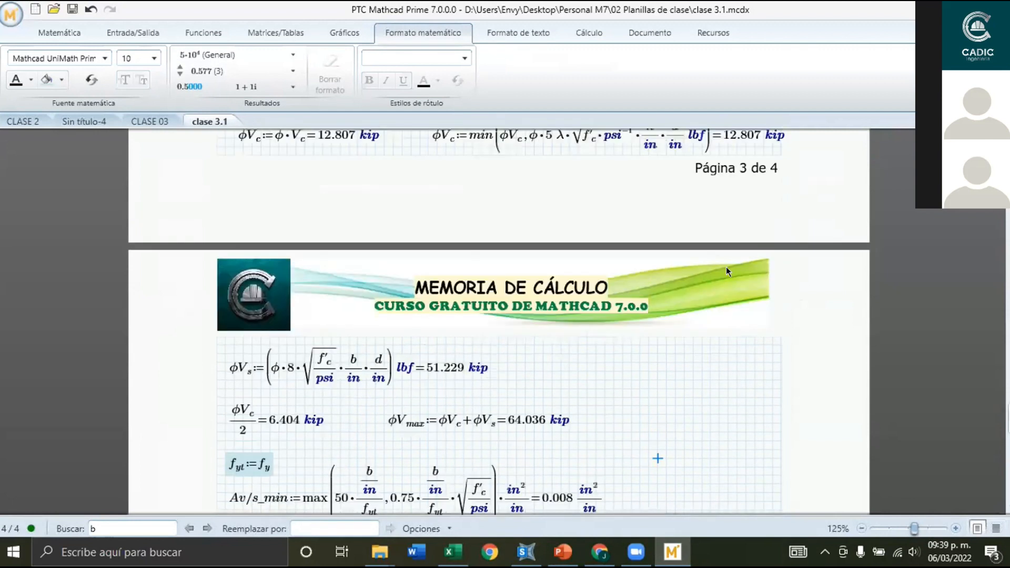
scroll(727, 272, up, 1)
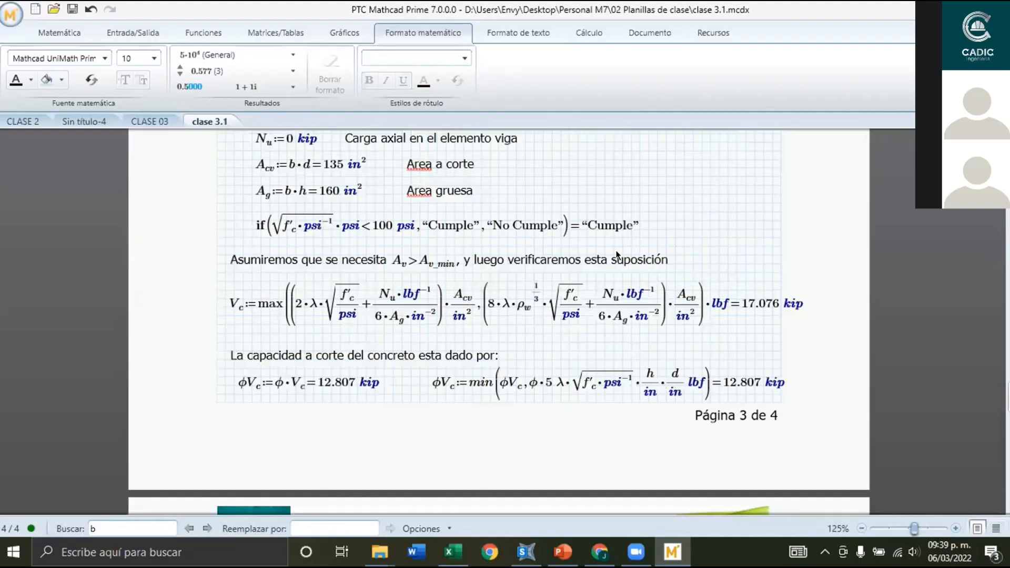